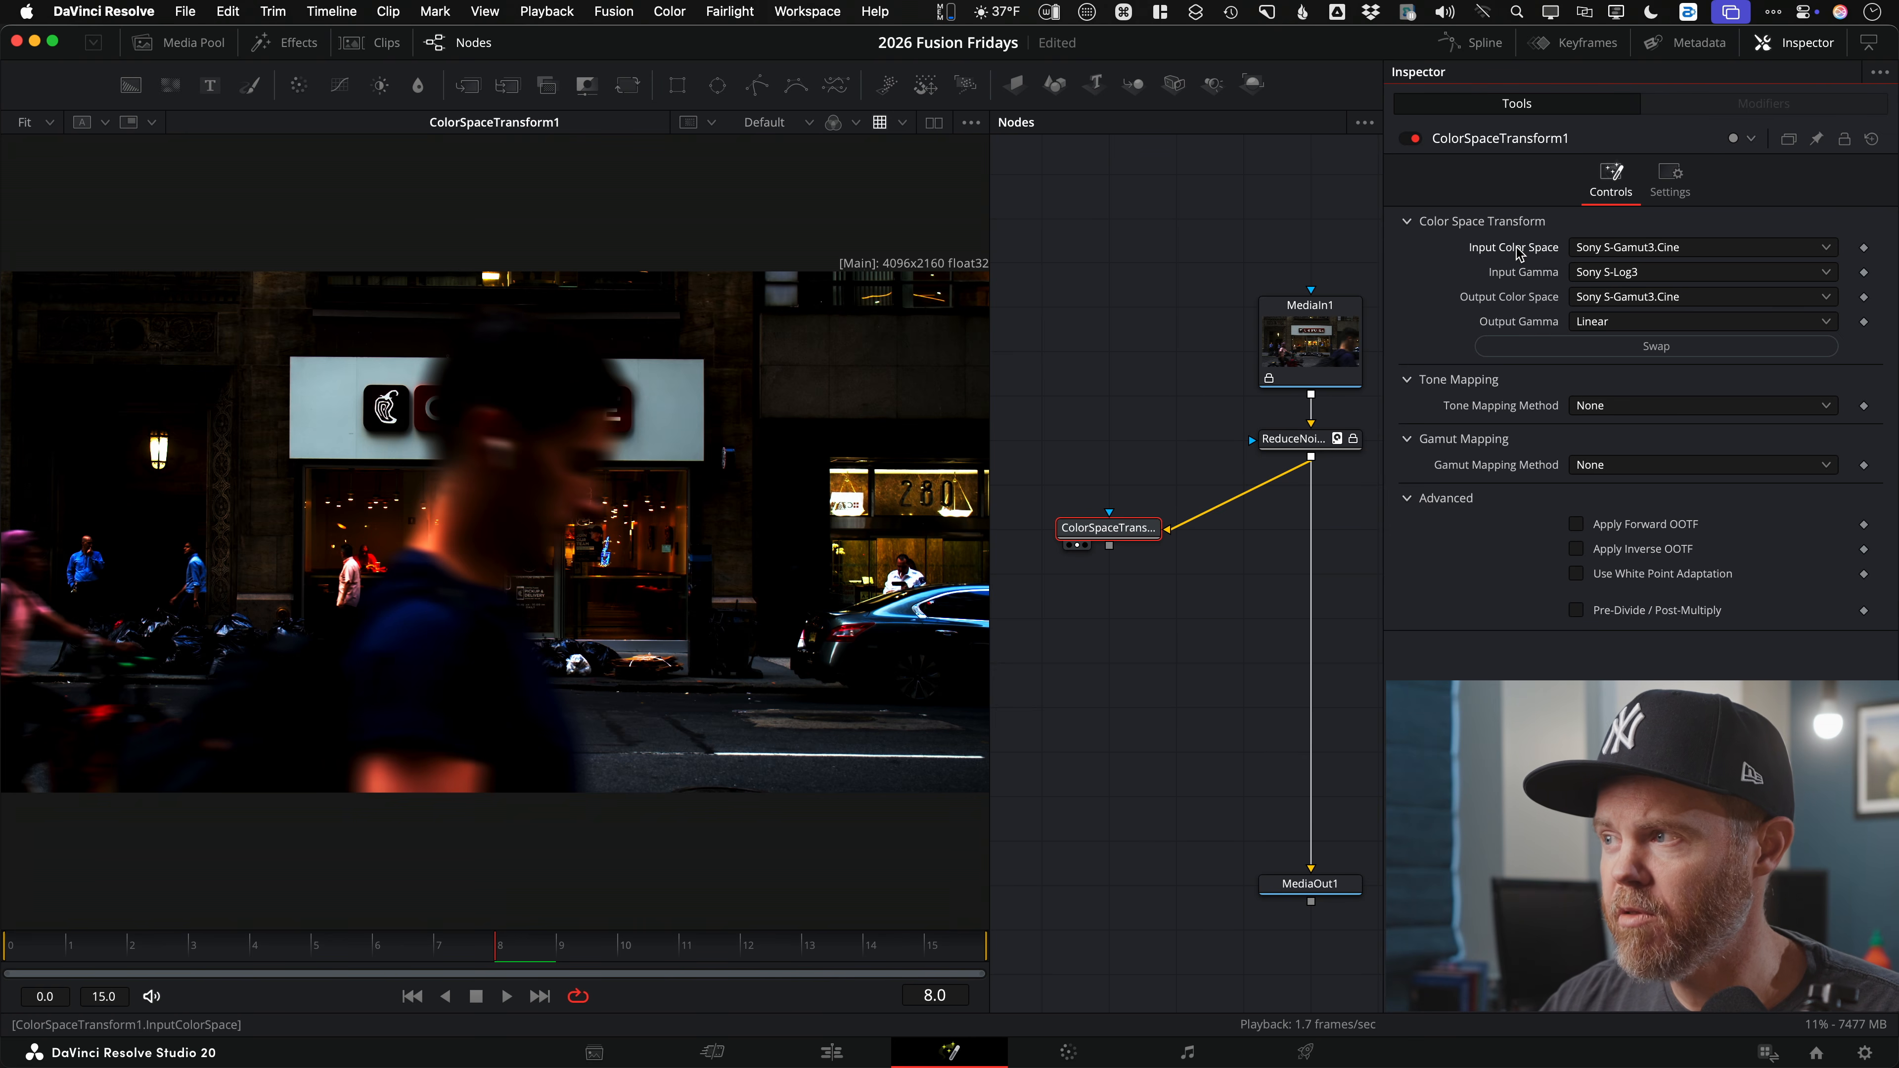
# Step: Set the CST input colour space to ACES (AP1) with Linear input gamma
pyautogui.press('a')
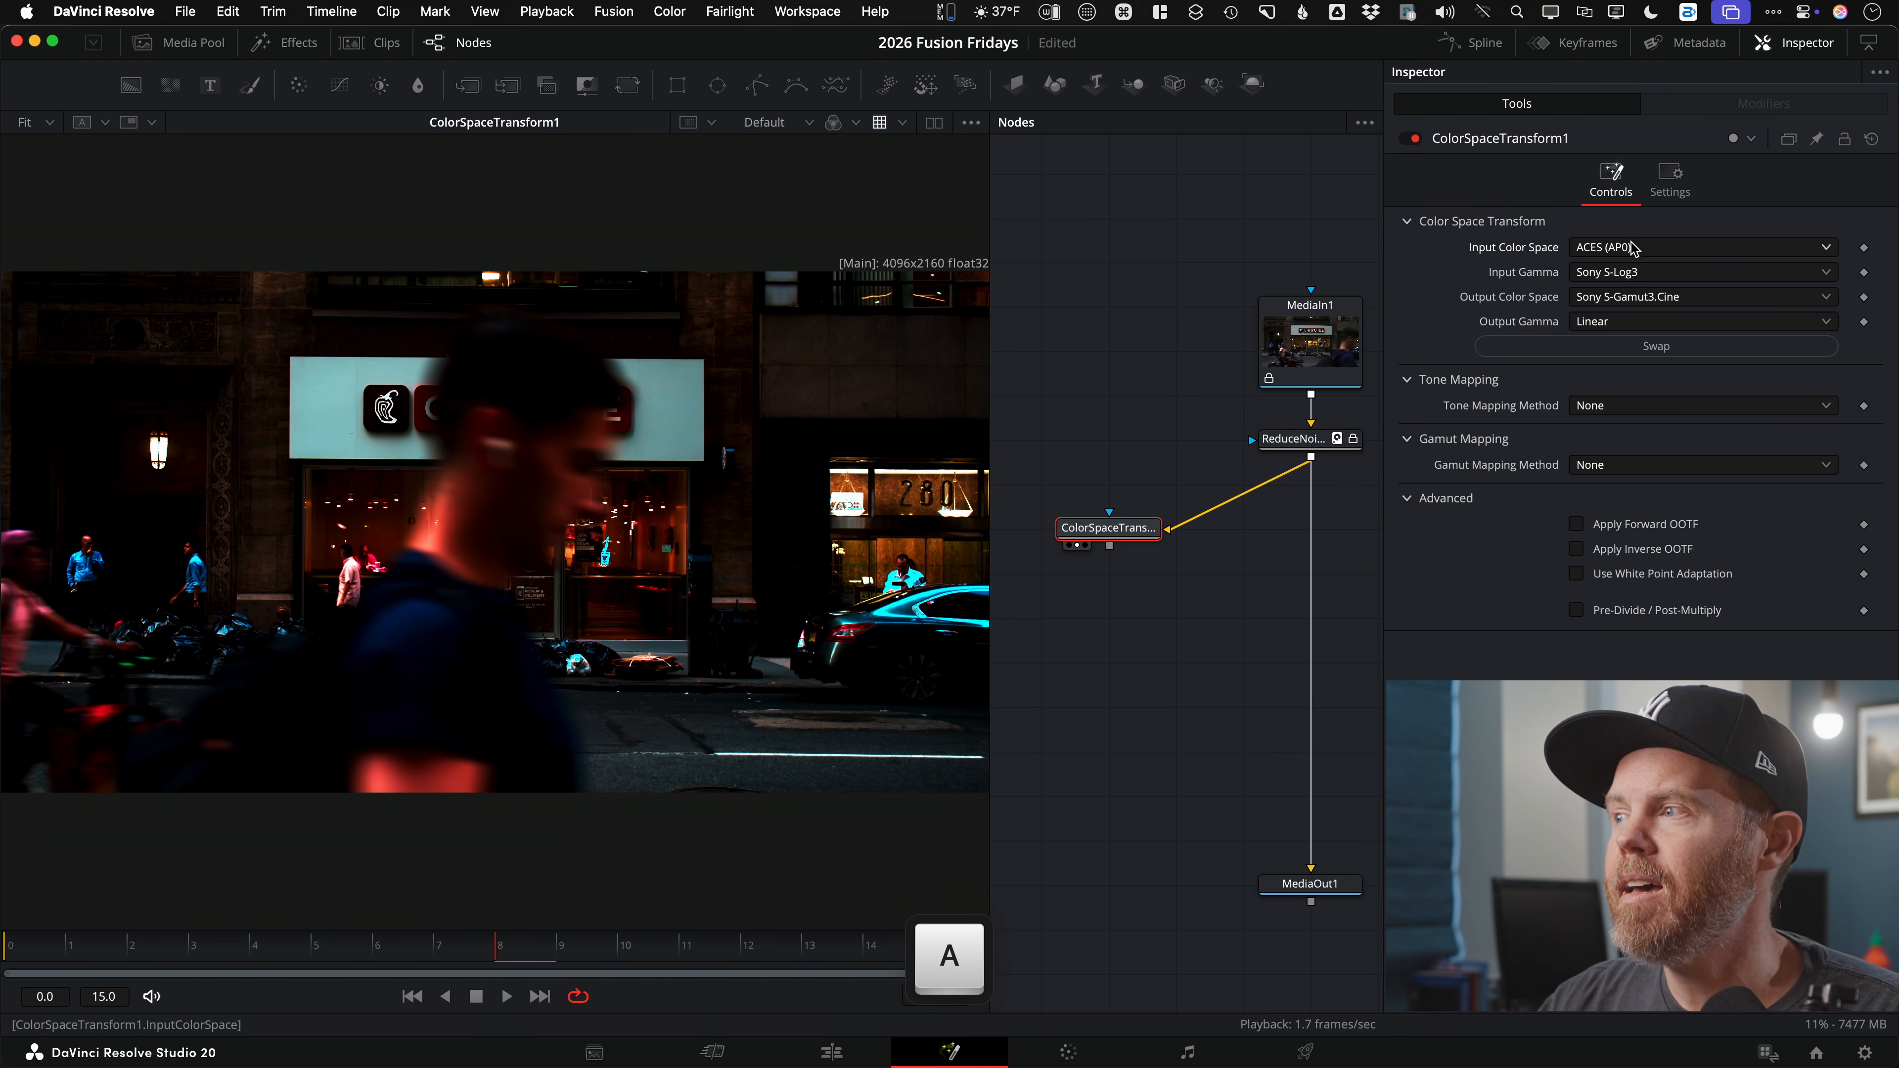
pyautogui.click(1627, 249)
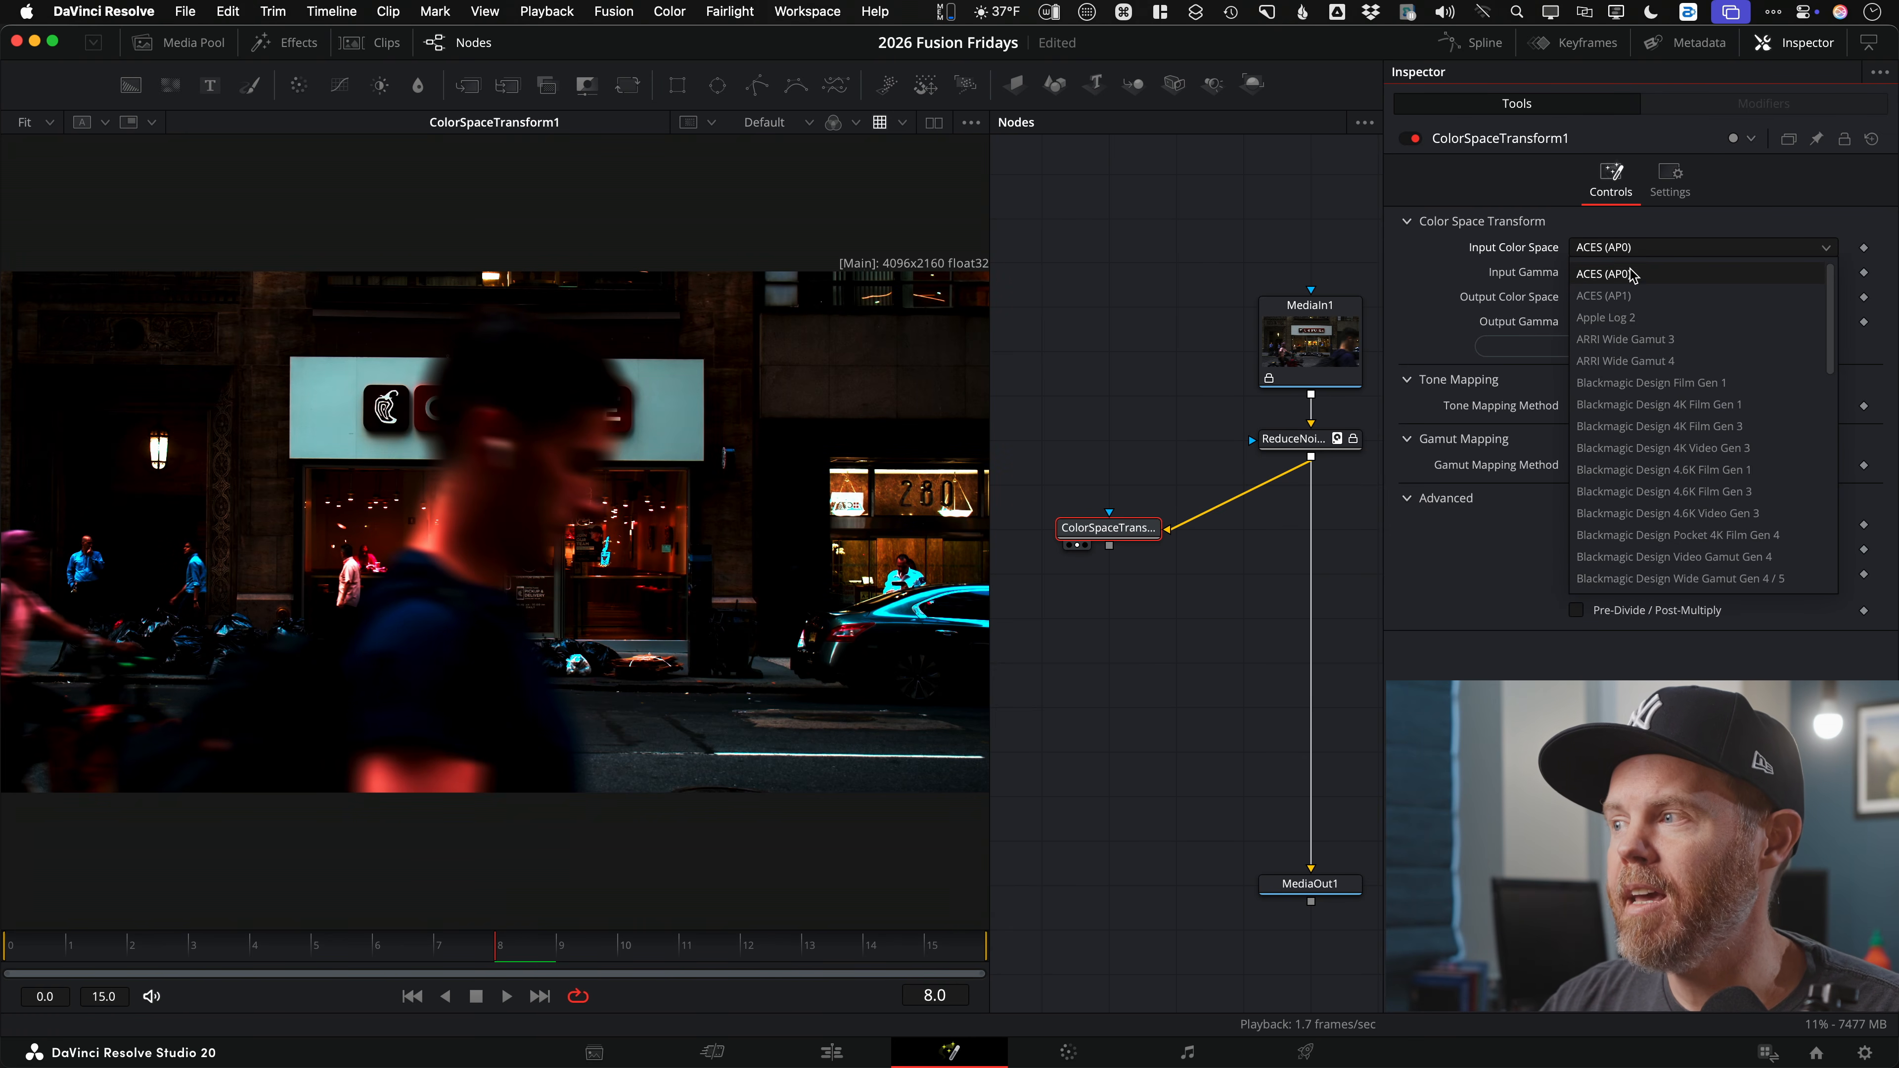
pyautogui.click(1647, 297)
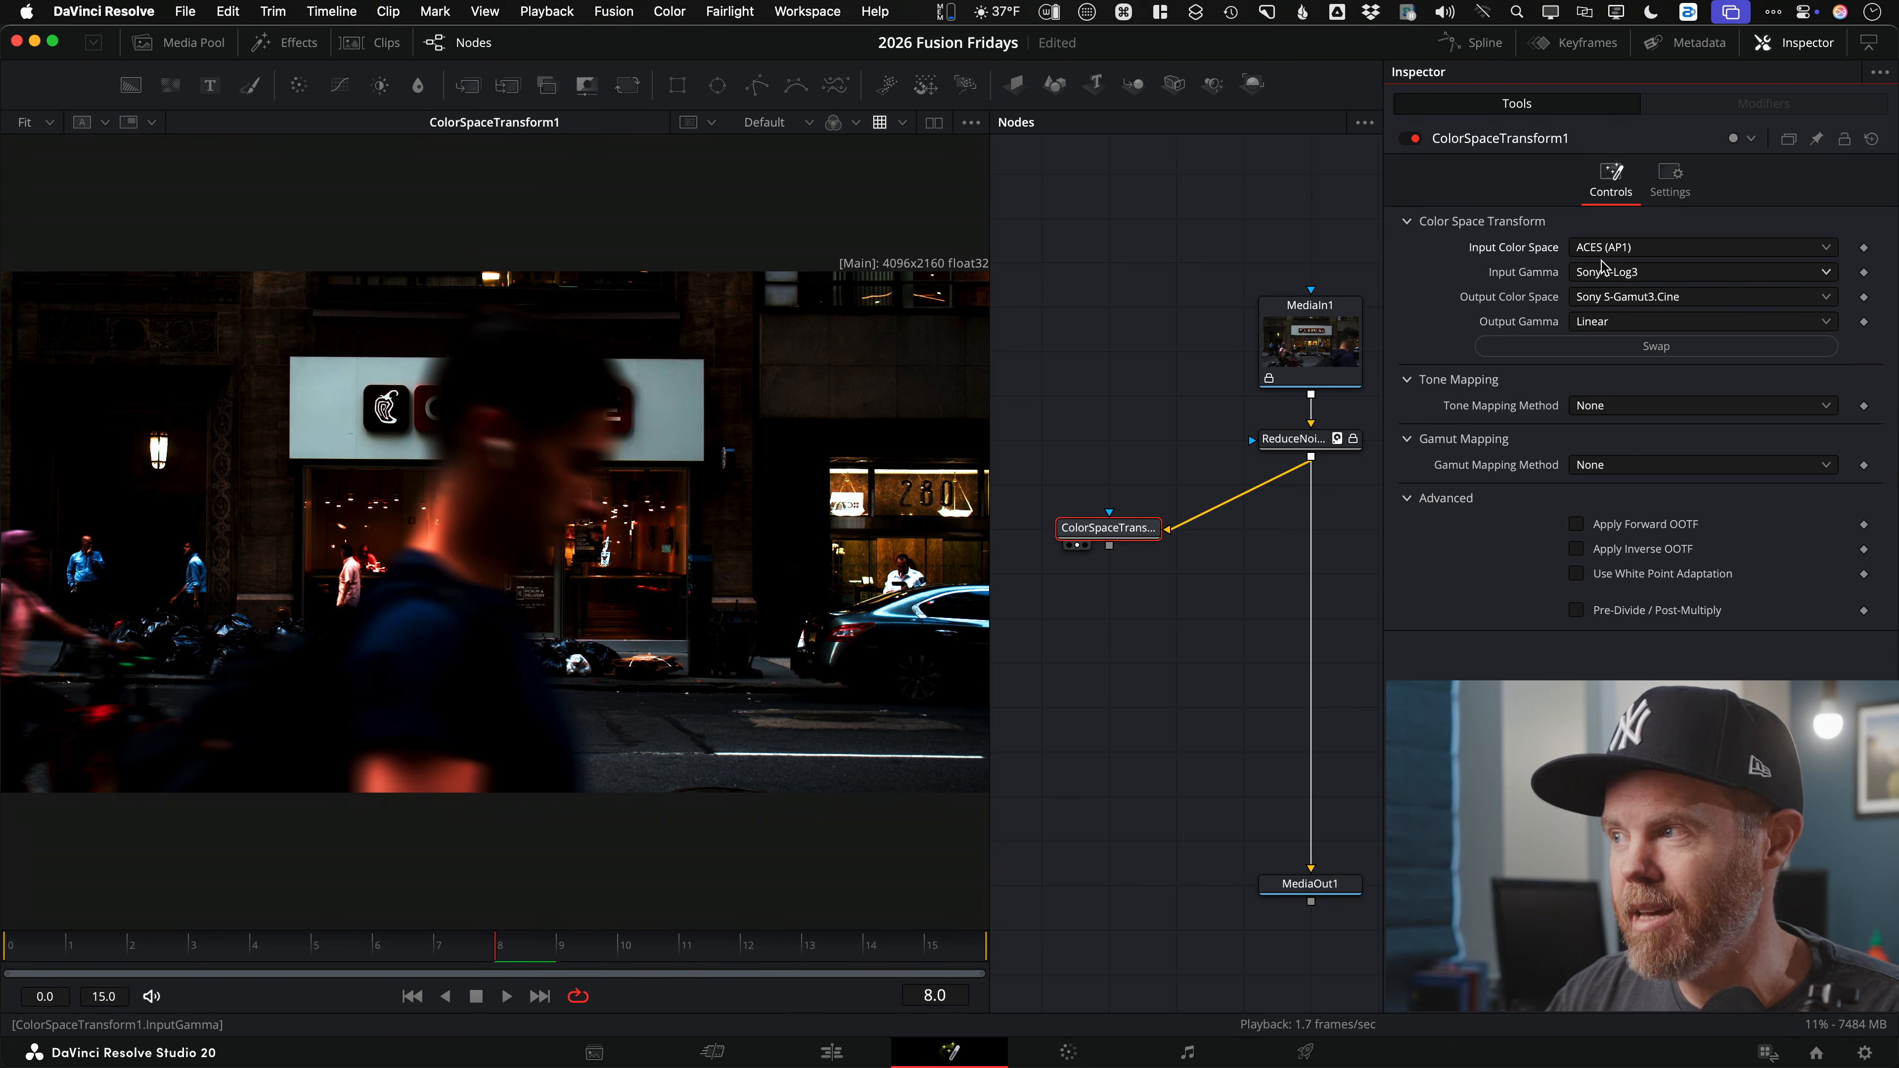
pyautogui.click(1636, 276)
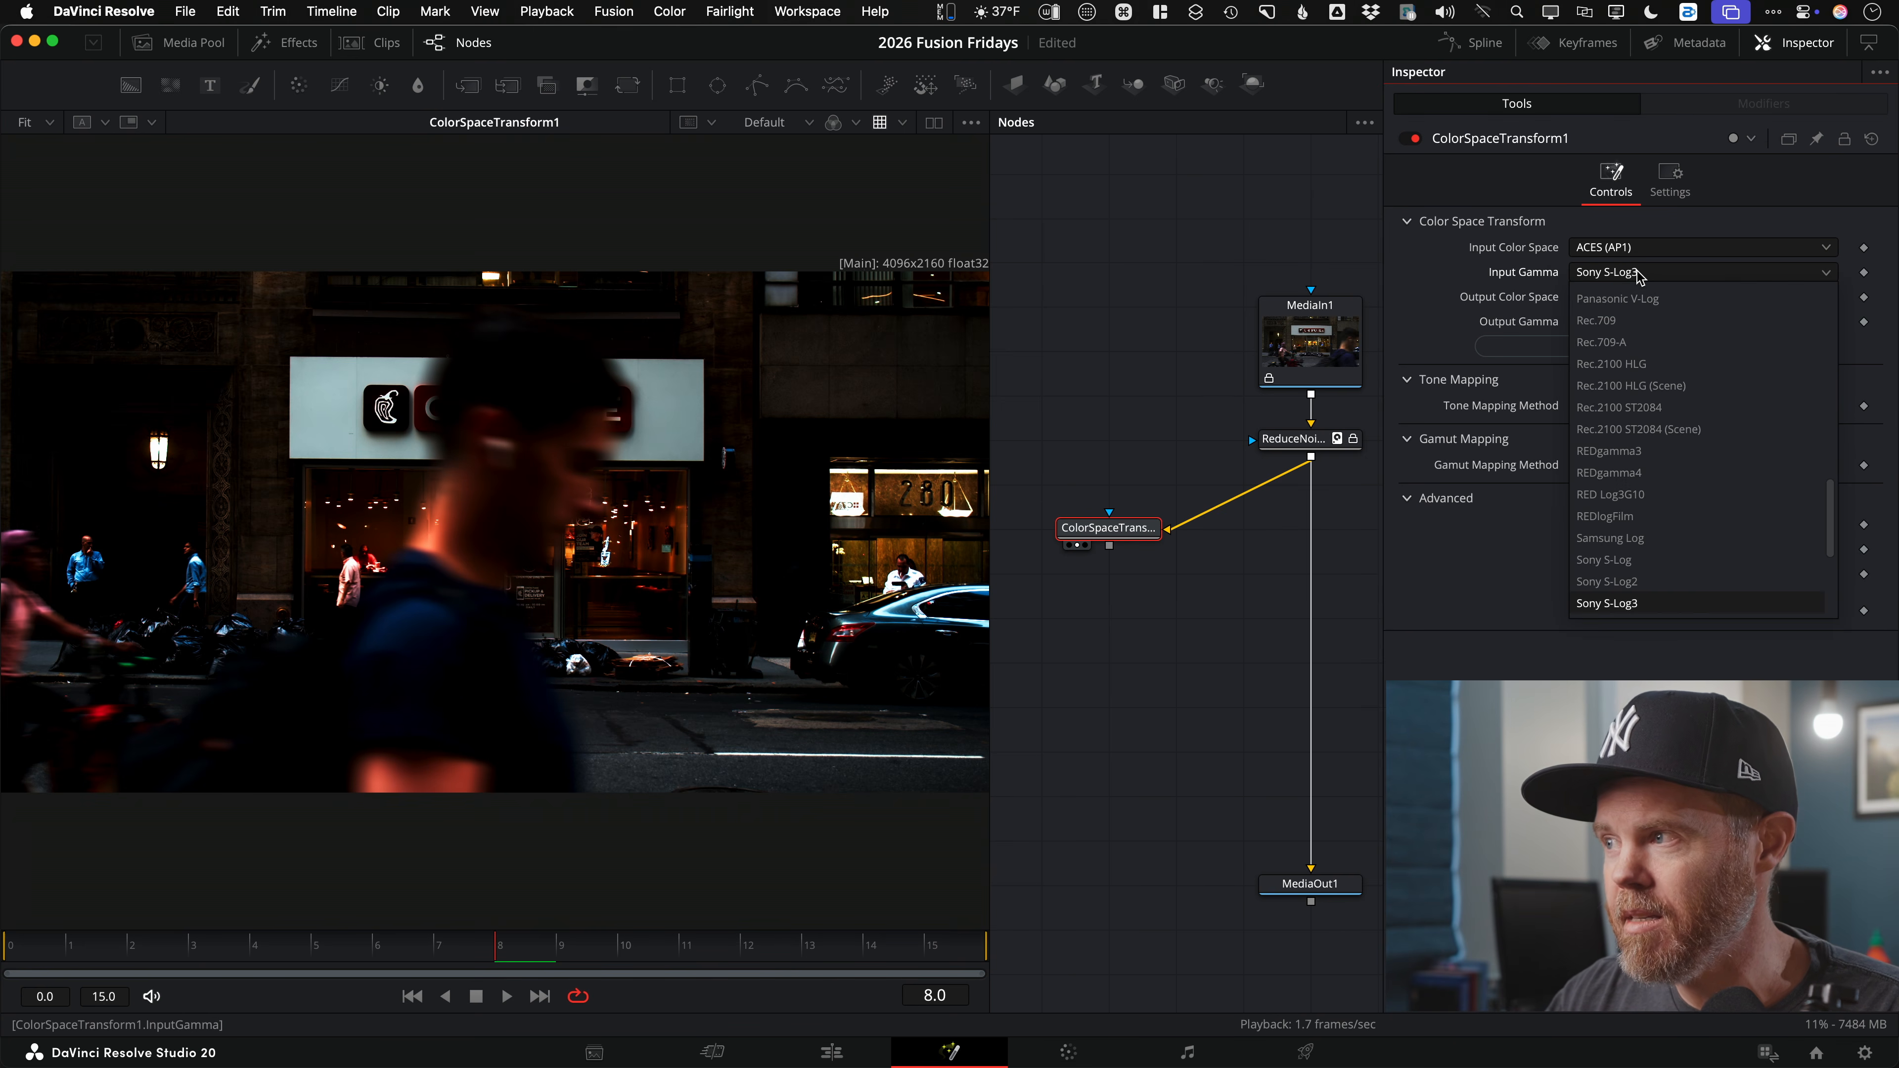
pyautogui.press('l')
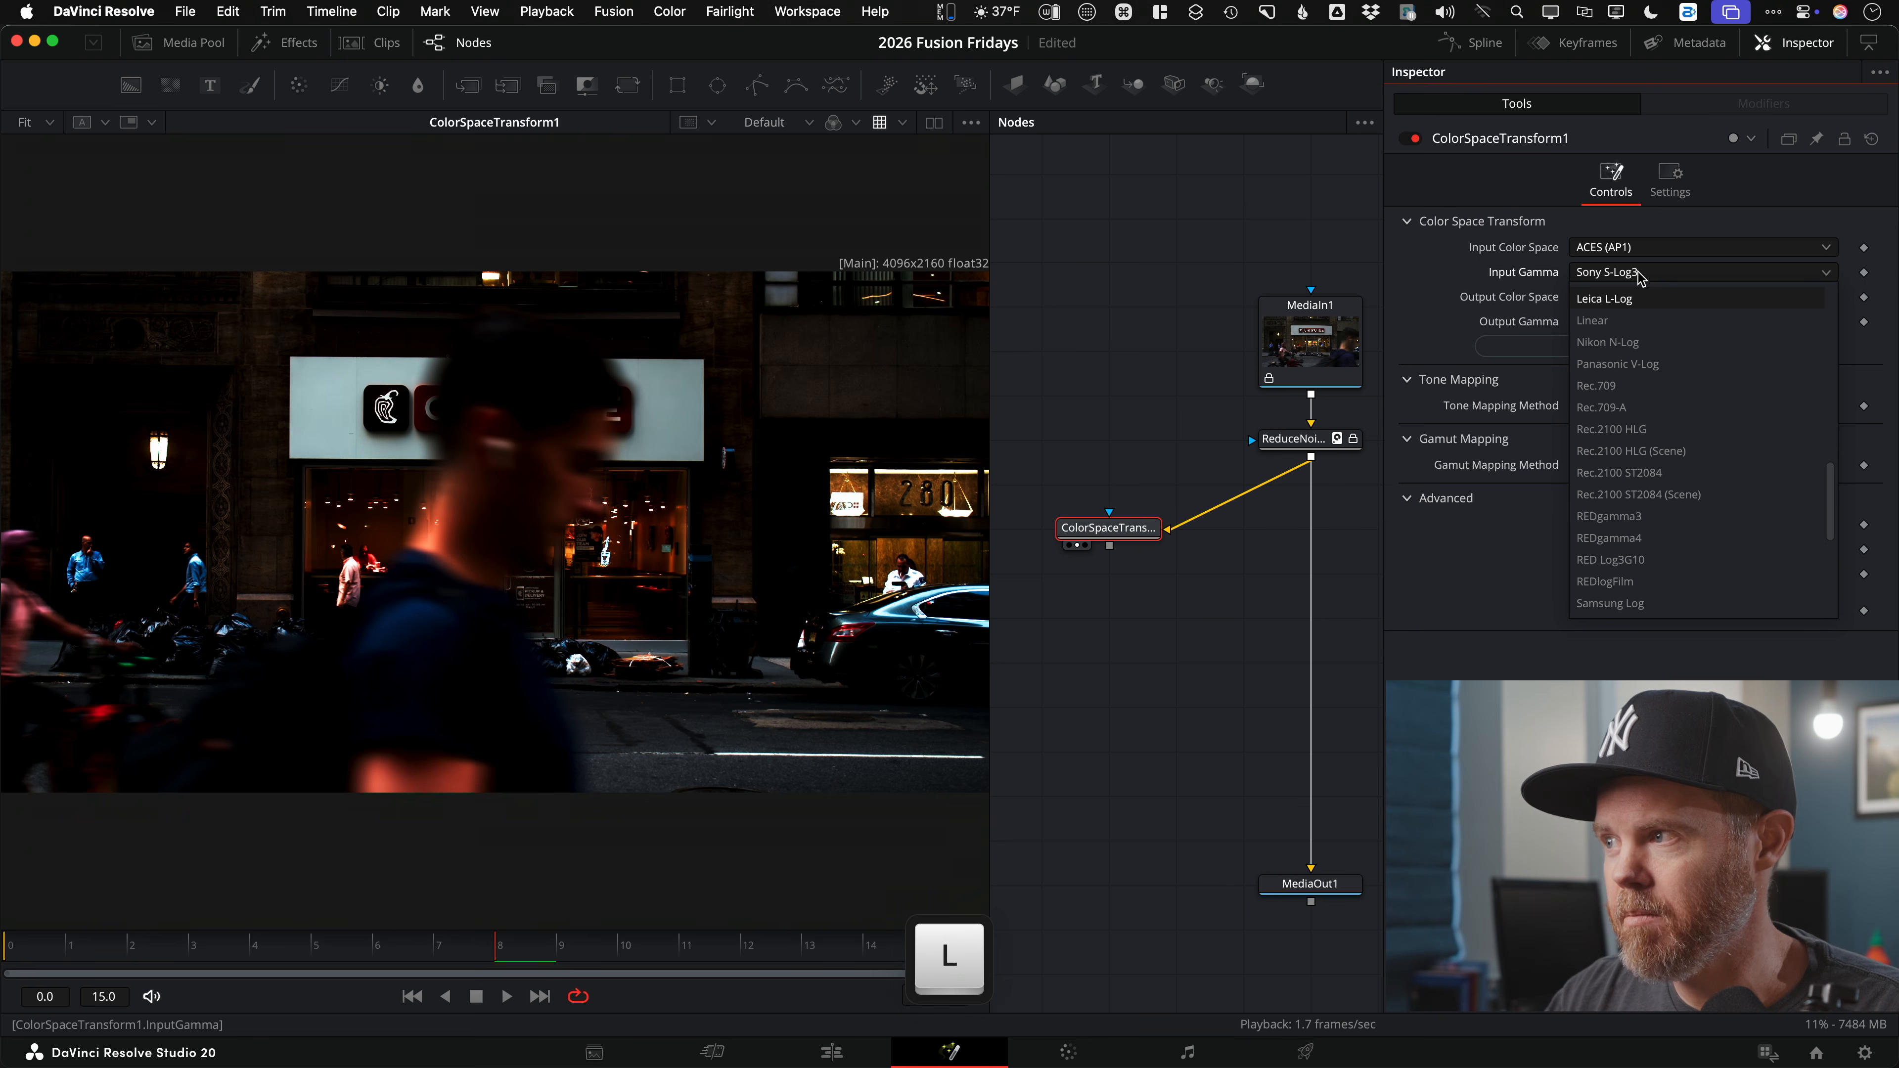
pyautogui.click(1617, 320)
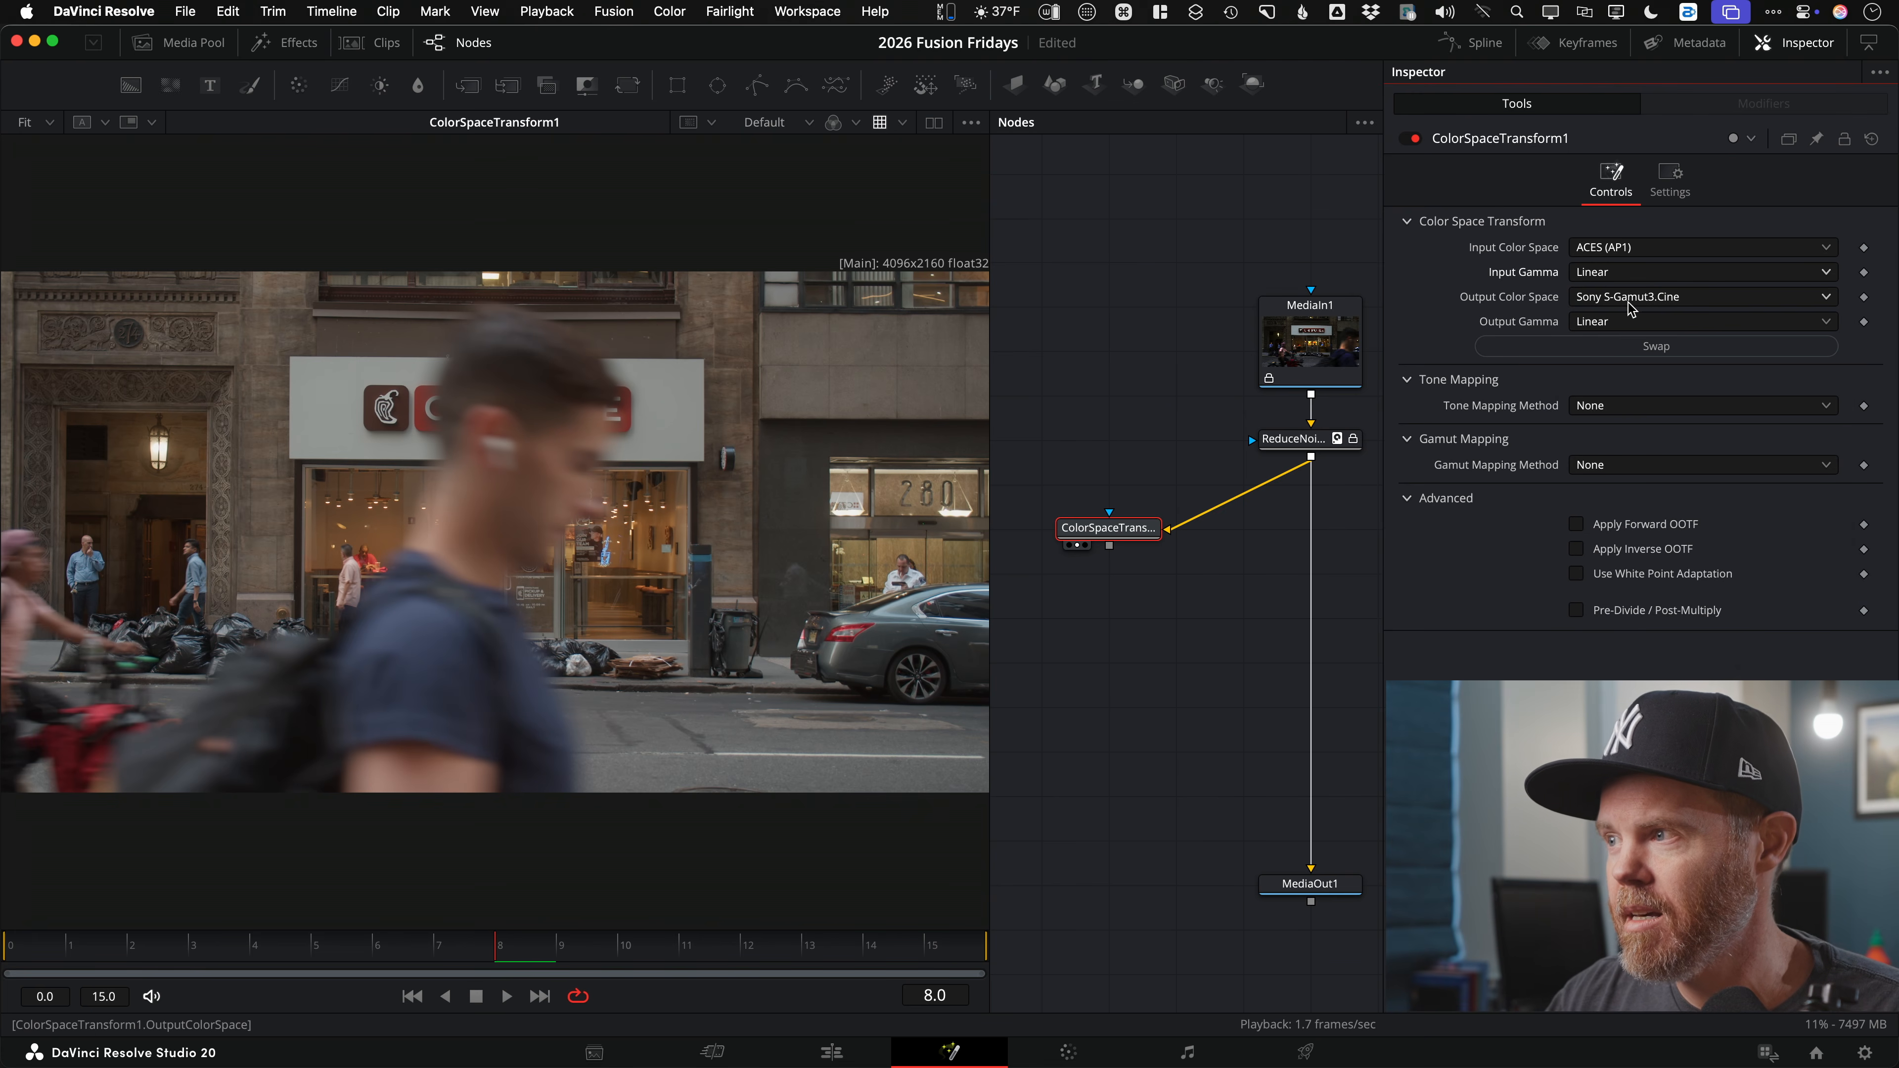
# Step: Set output colour space and gamma to Rec.709 with DaVinci tone mapping
pyautogui.click(1641, 299)
pyautogui.click(1527, 300)
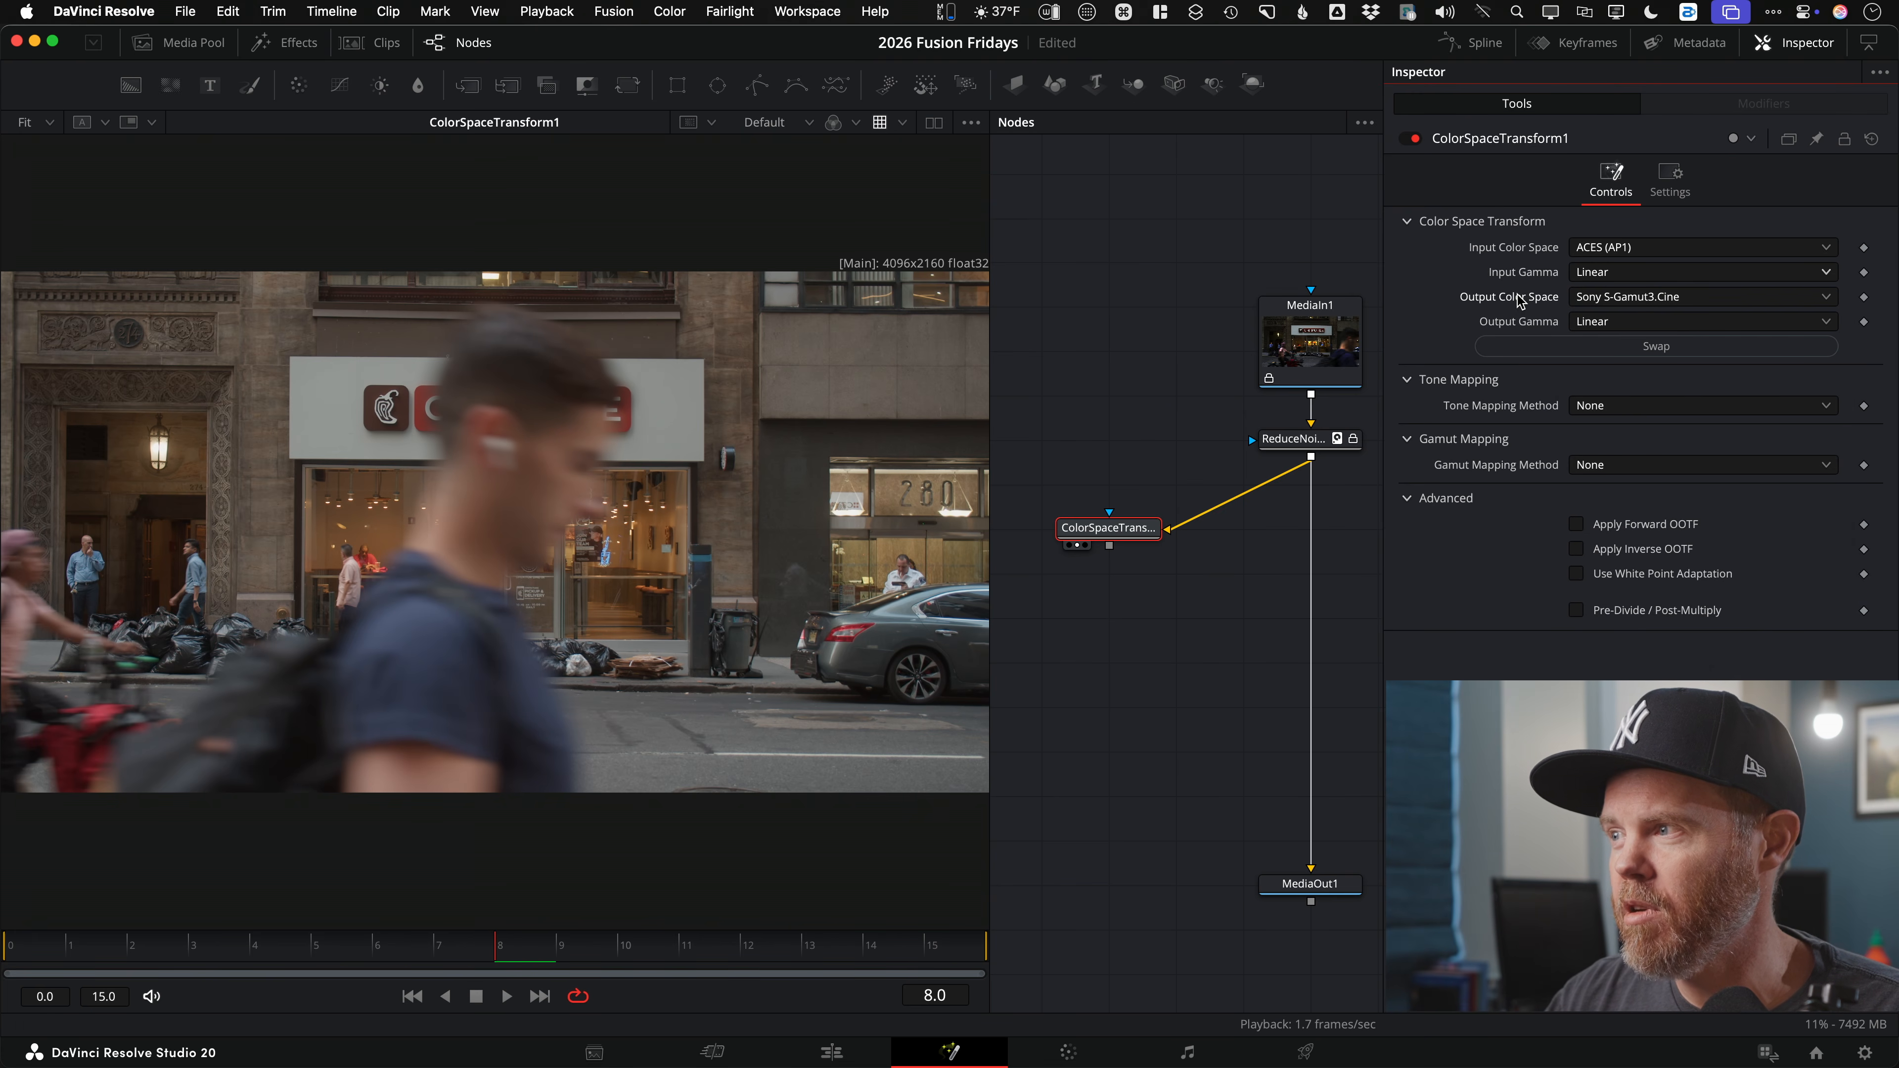
pyautogui.press('r')
pyautogui.click(1525, 318)
pyautogui.press('r')
pyautogui.click(1645, 406)
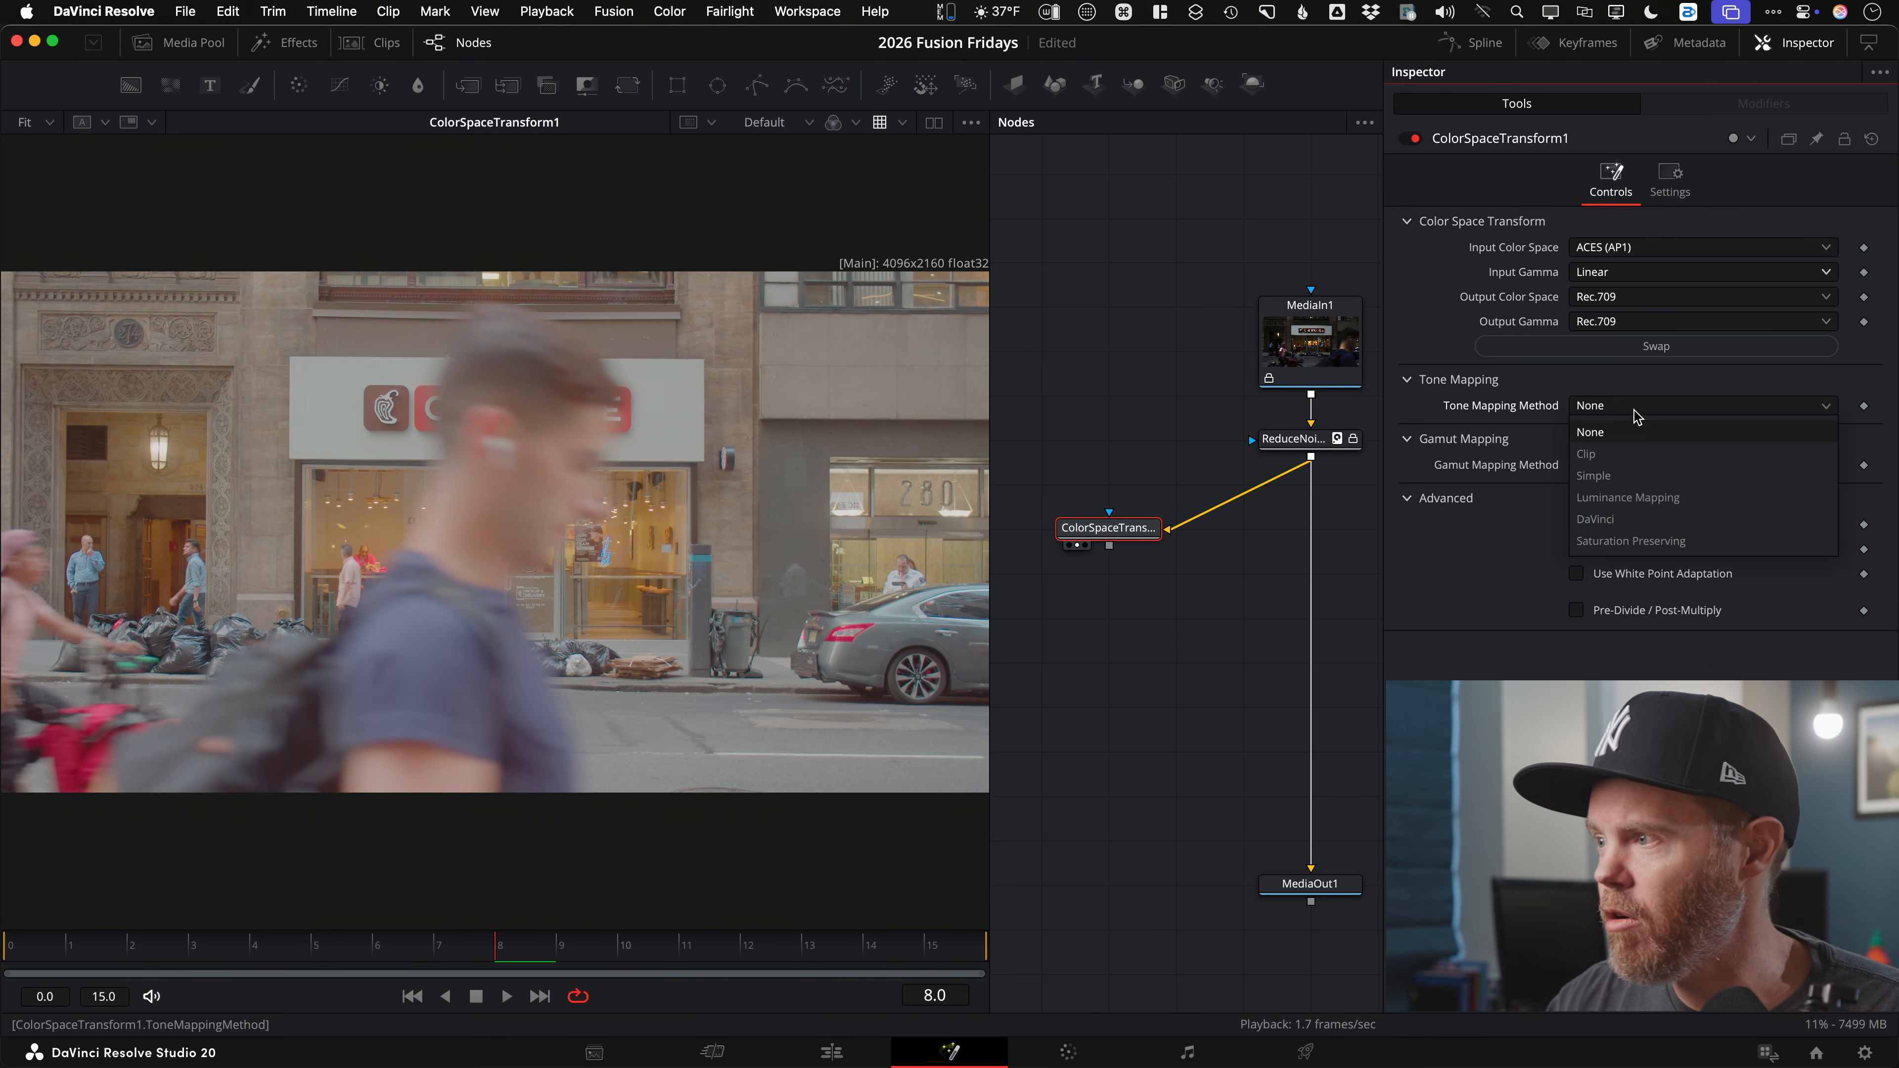
pyautogui.click(1650, 521)
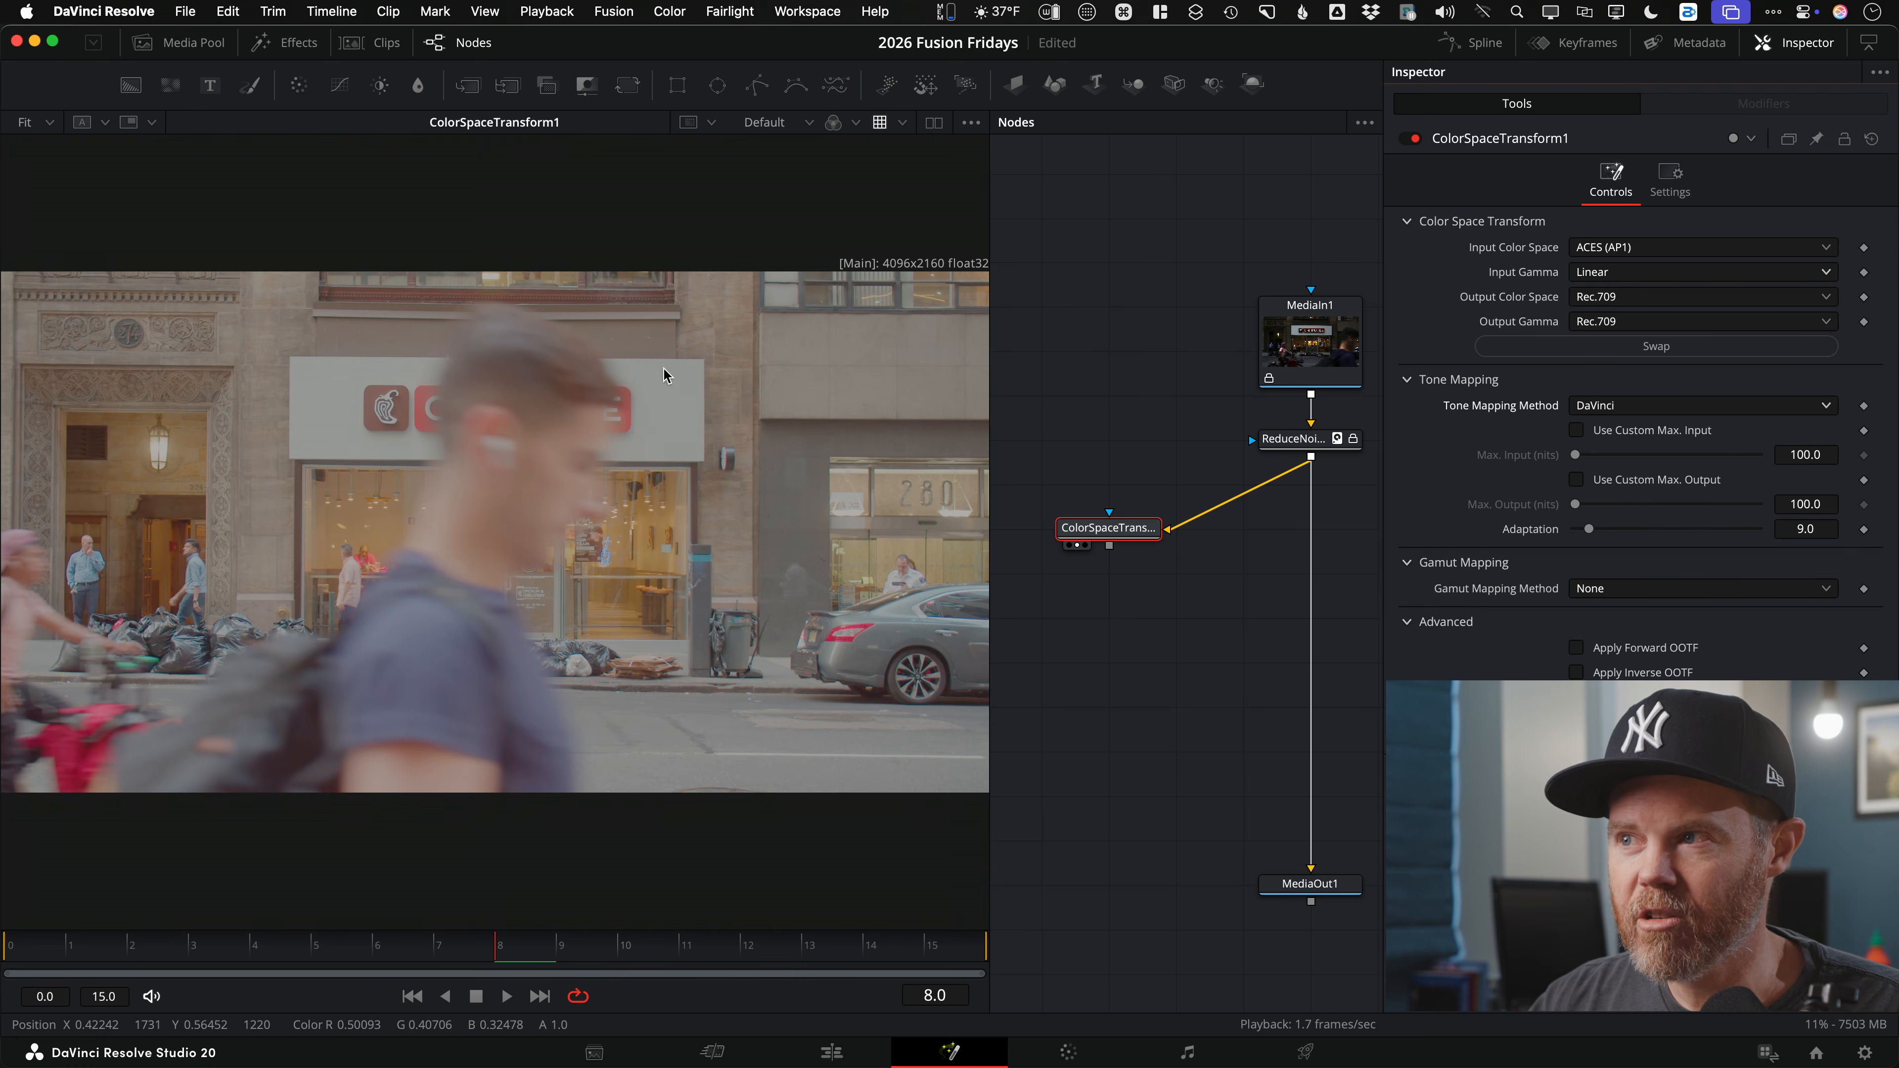
# Step: Preview with the viewer LUT and scrub the clip to frames 3 and 6
pyautogui.click(881, 122)
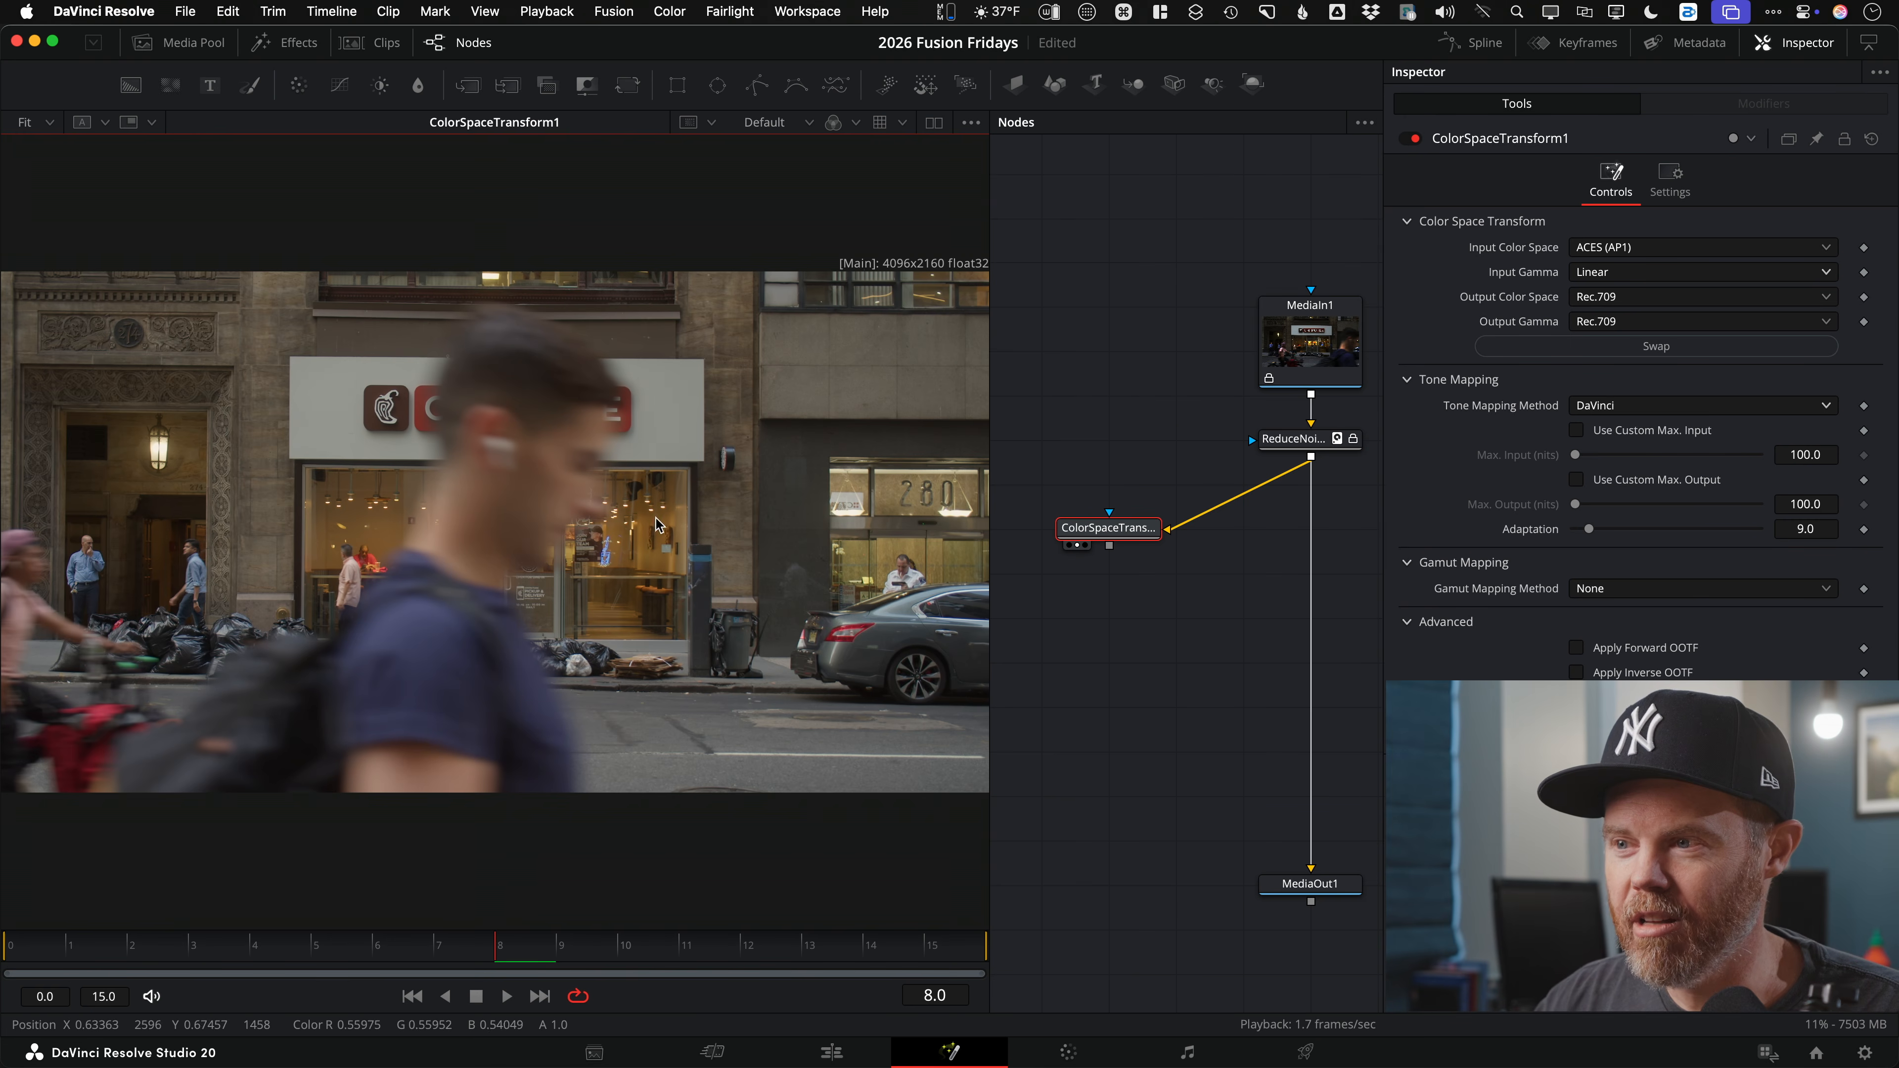
pyautogui.moveTo(455, 948); pyautogui.dragTo(217, 963)
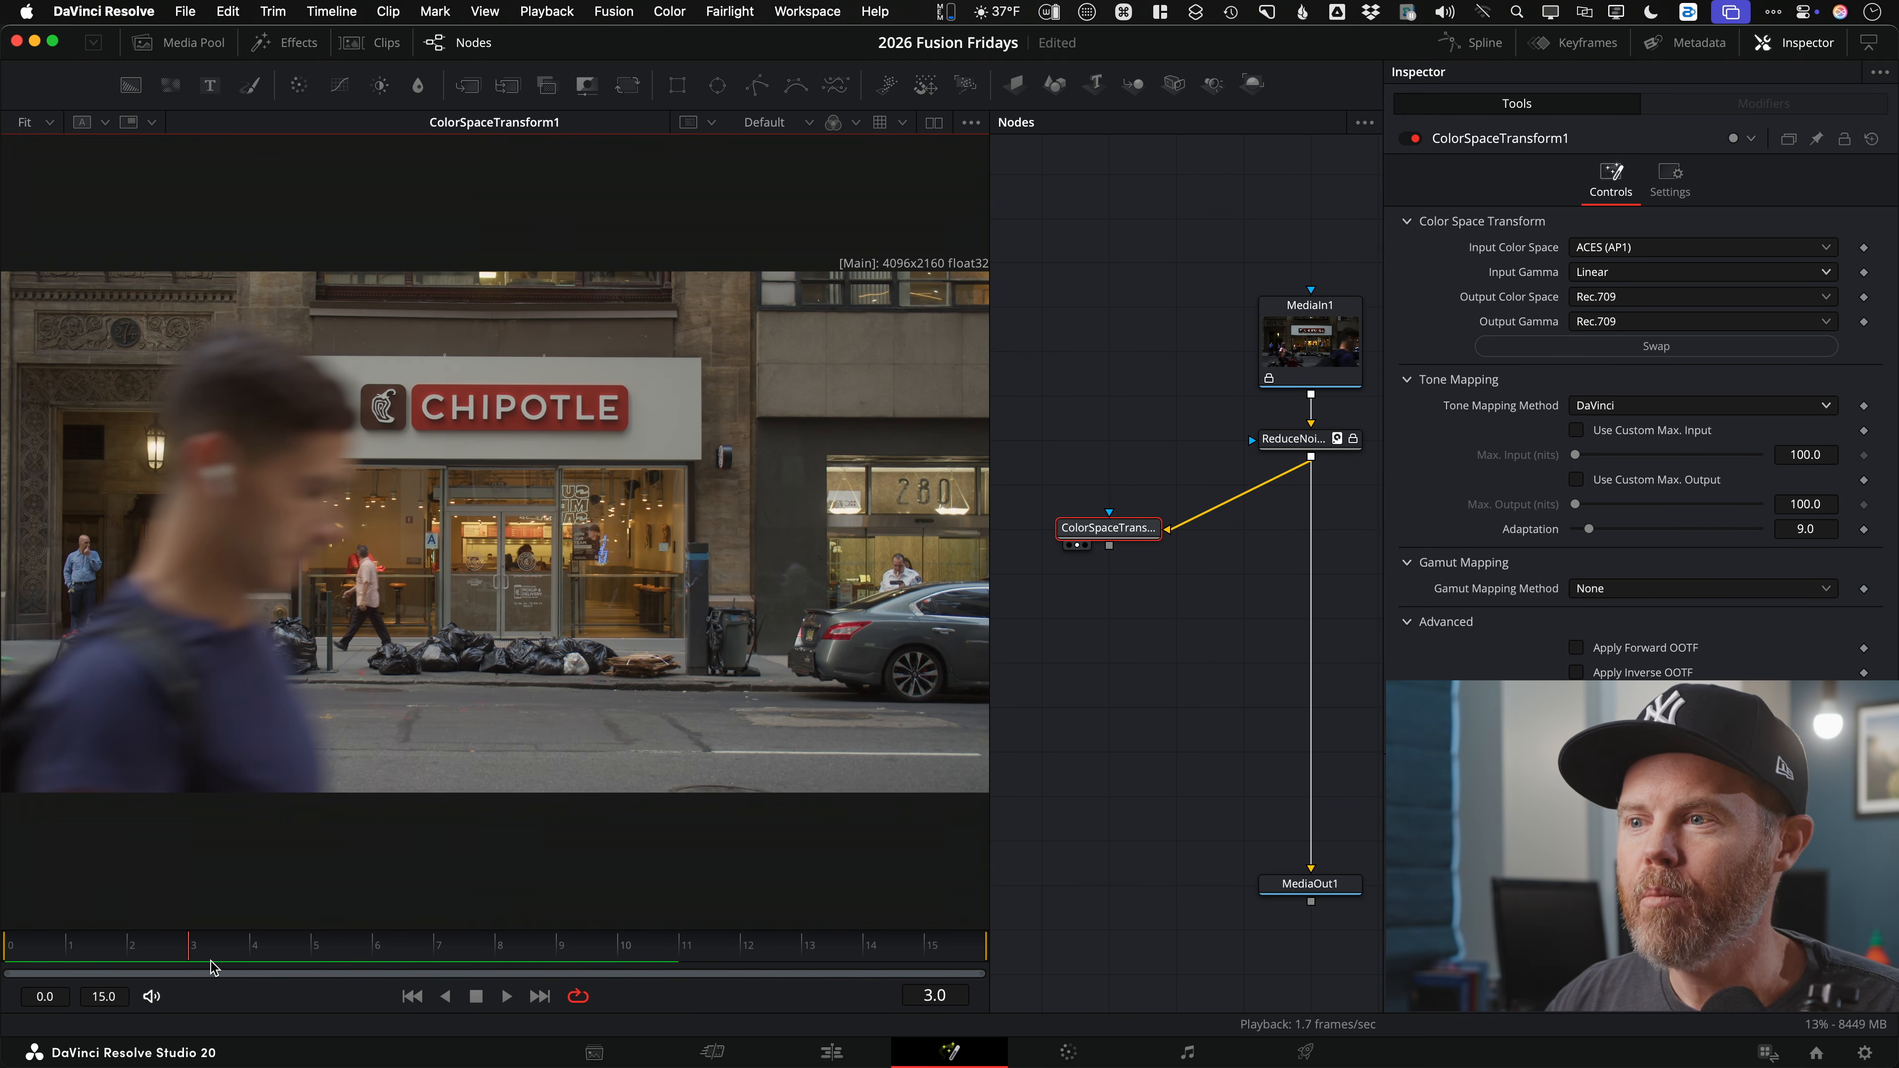
pyautogui.moveTo(438, 949); pyautogui.dragTo(407, 948)
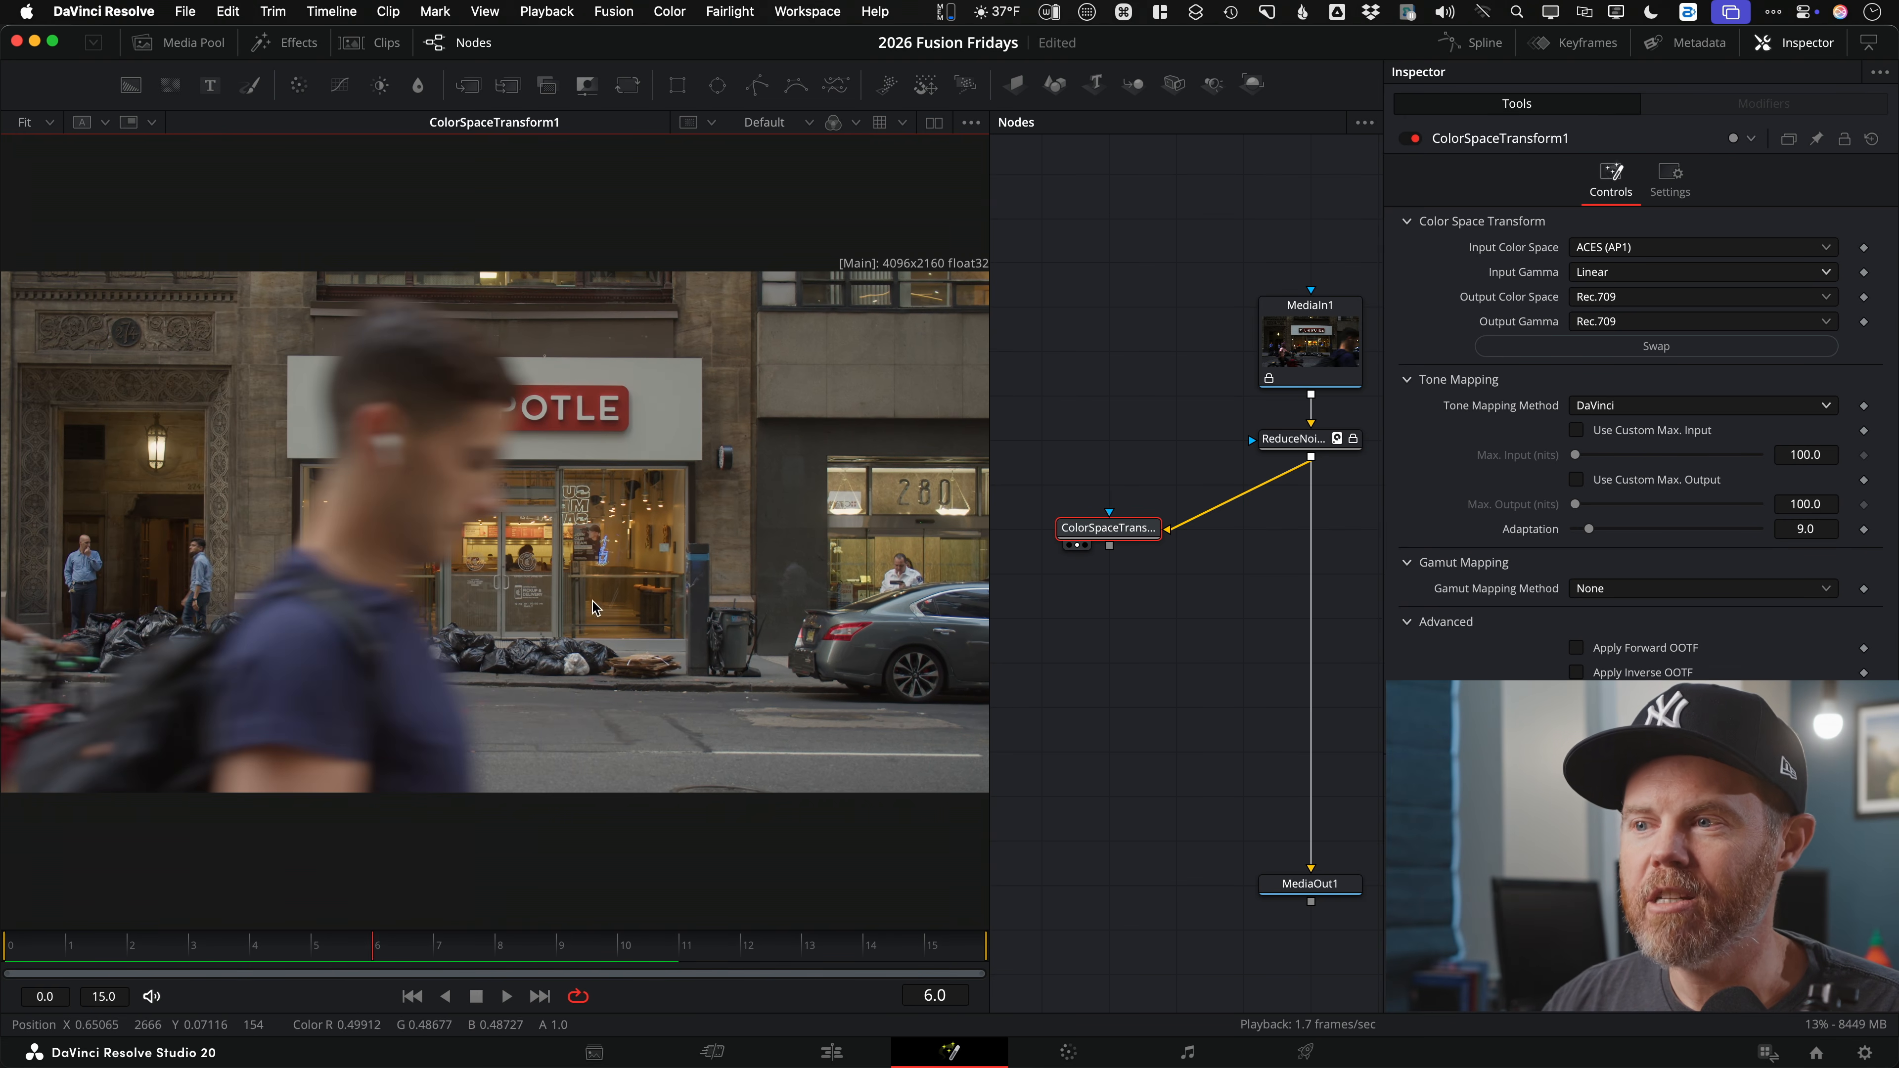
pyautogui.scroll(-3, 463, 541)
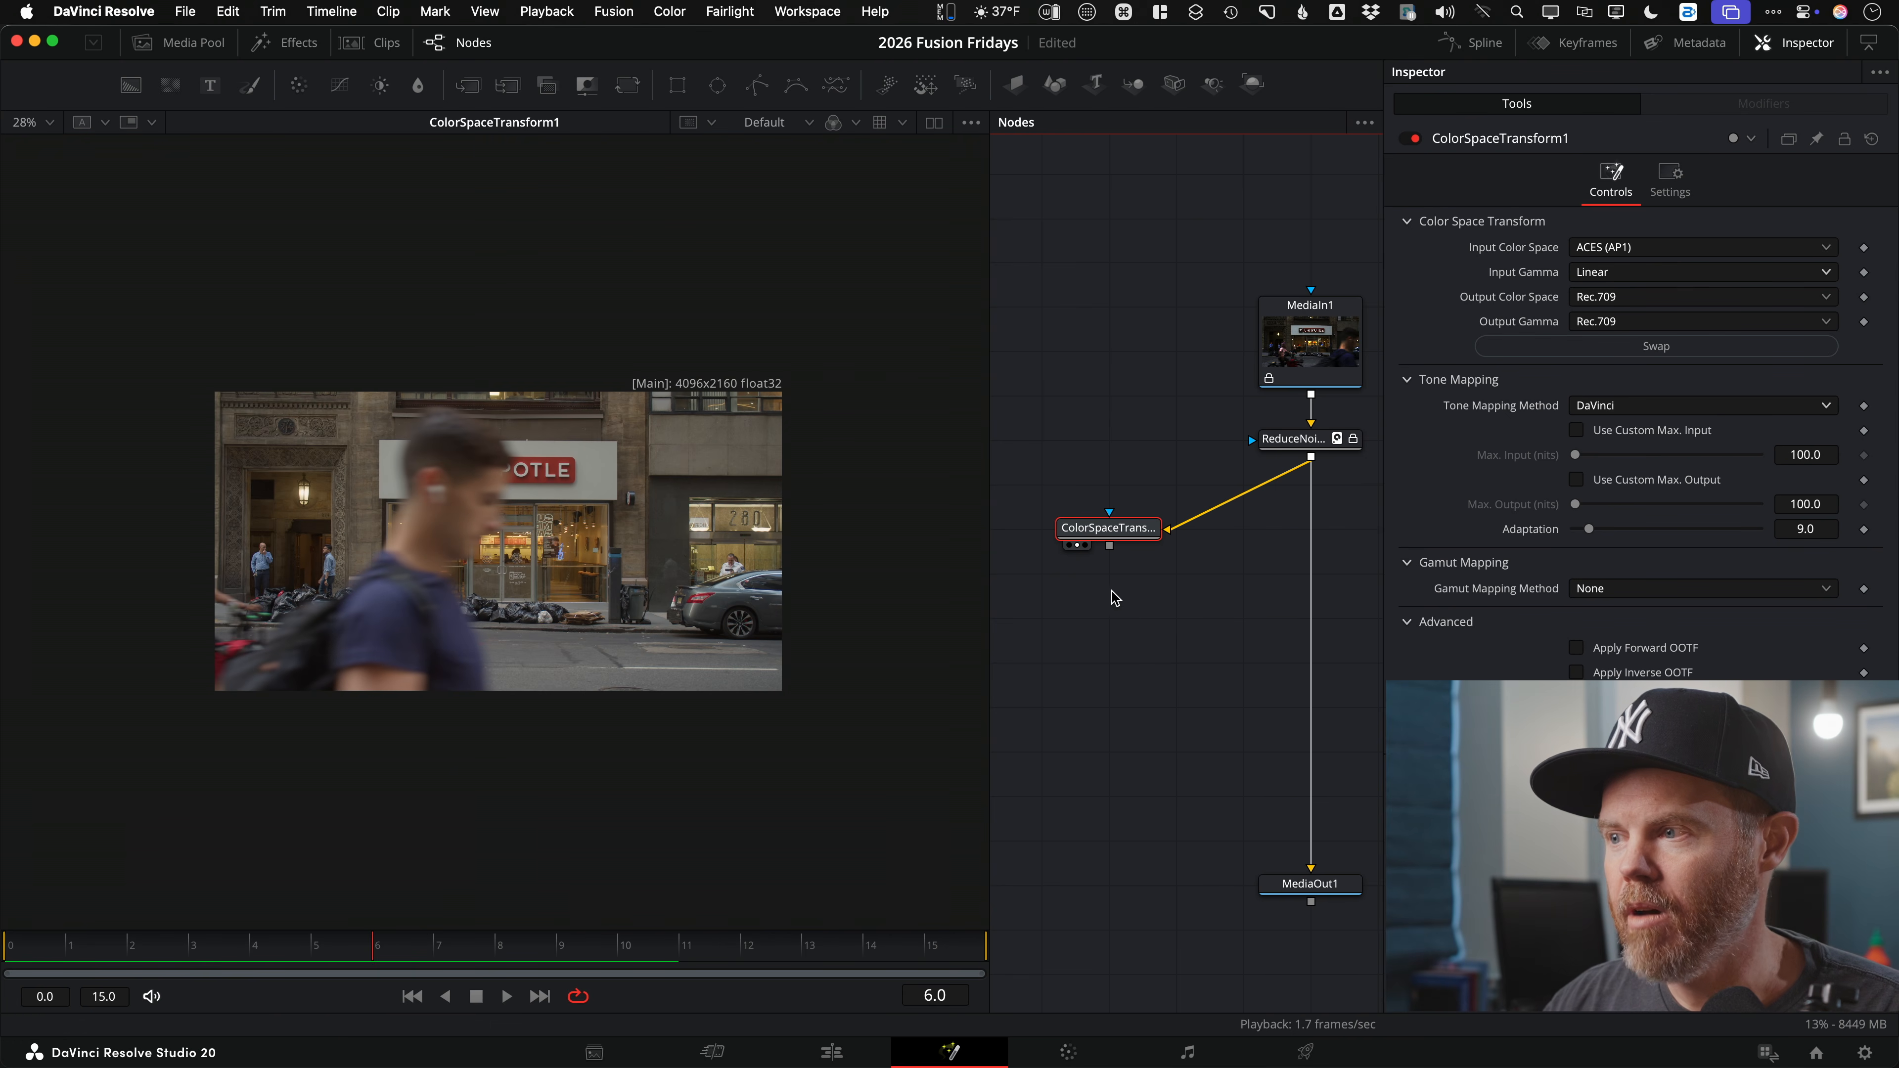
# Step: Add a Magic Mask node below ColorSpaceTransform1 and show it in the viewer
pyautogui.hotkey('shift', 'space')
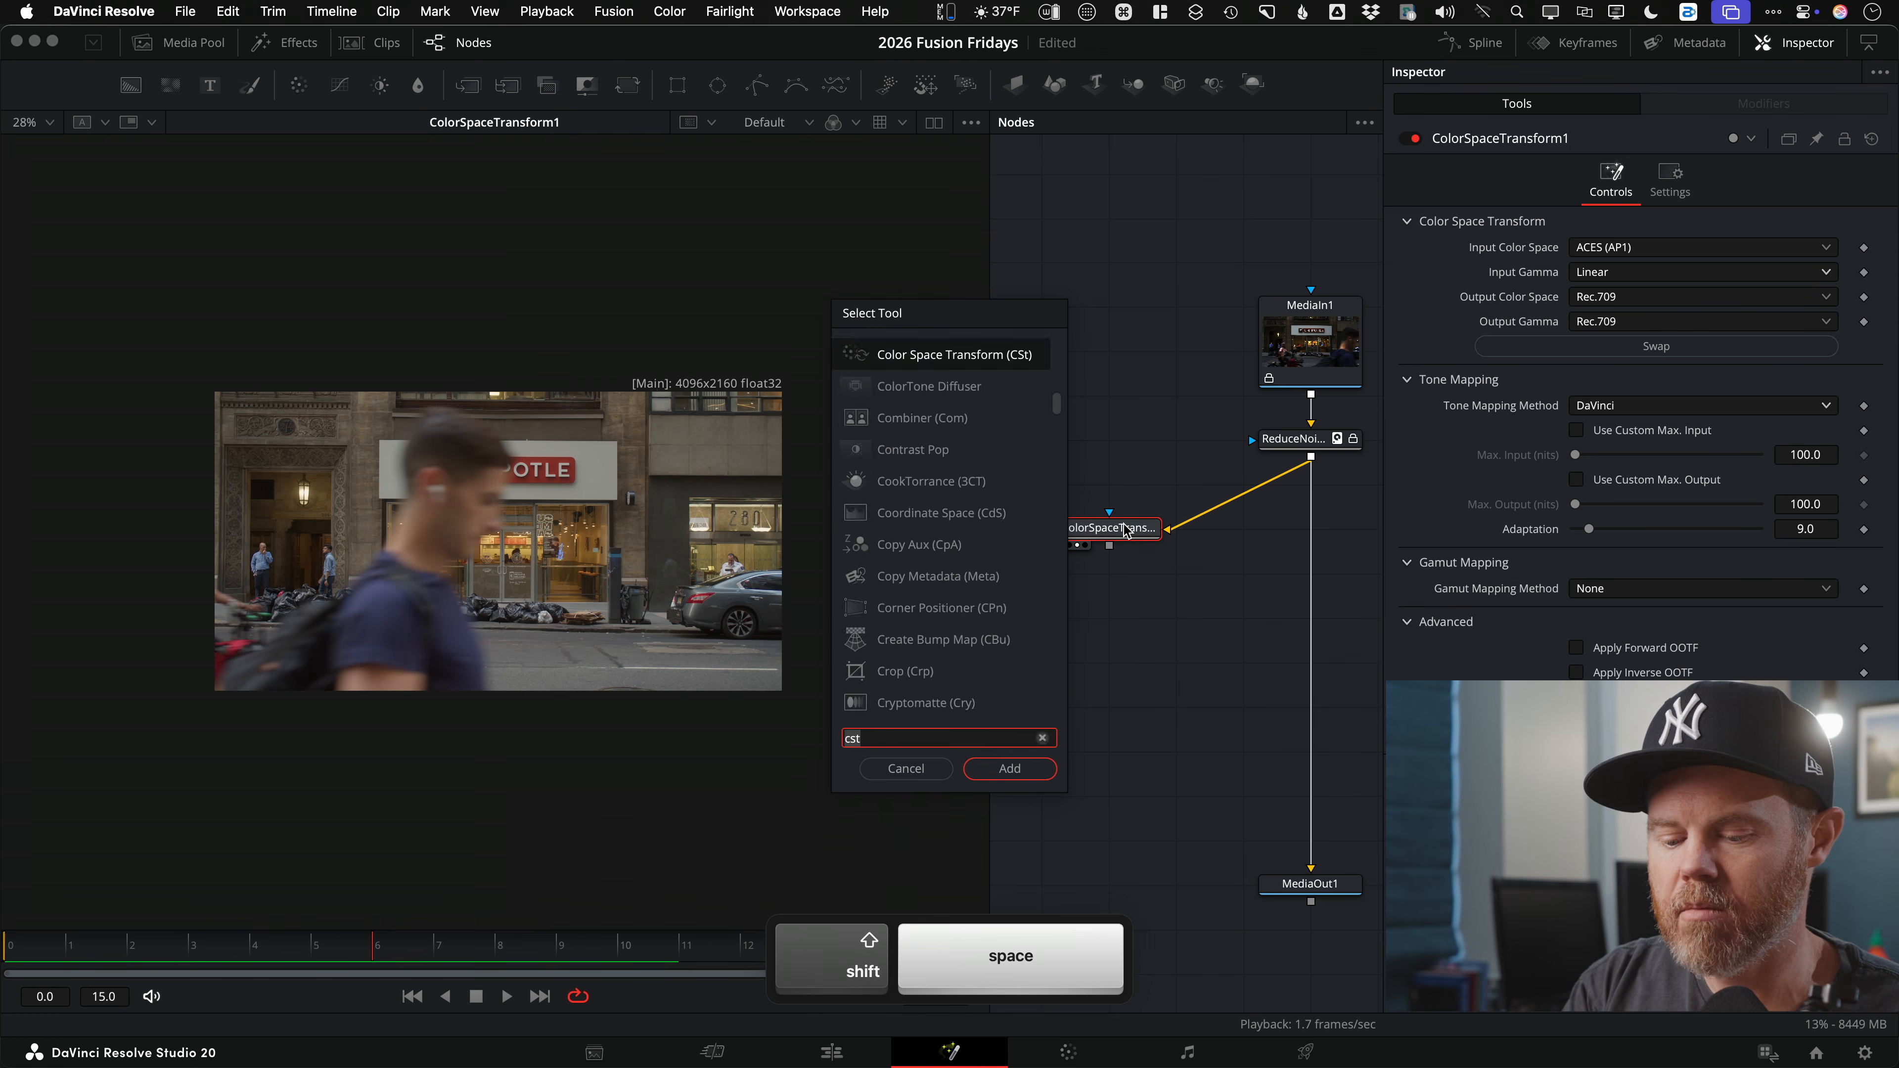
pyautogui.write('masgi')
pyautogui.press('BackSpace')
pyautogui.press('BackSpace')
pyautogui.press('BackSpace')
pyautogui.write('gic')
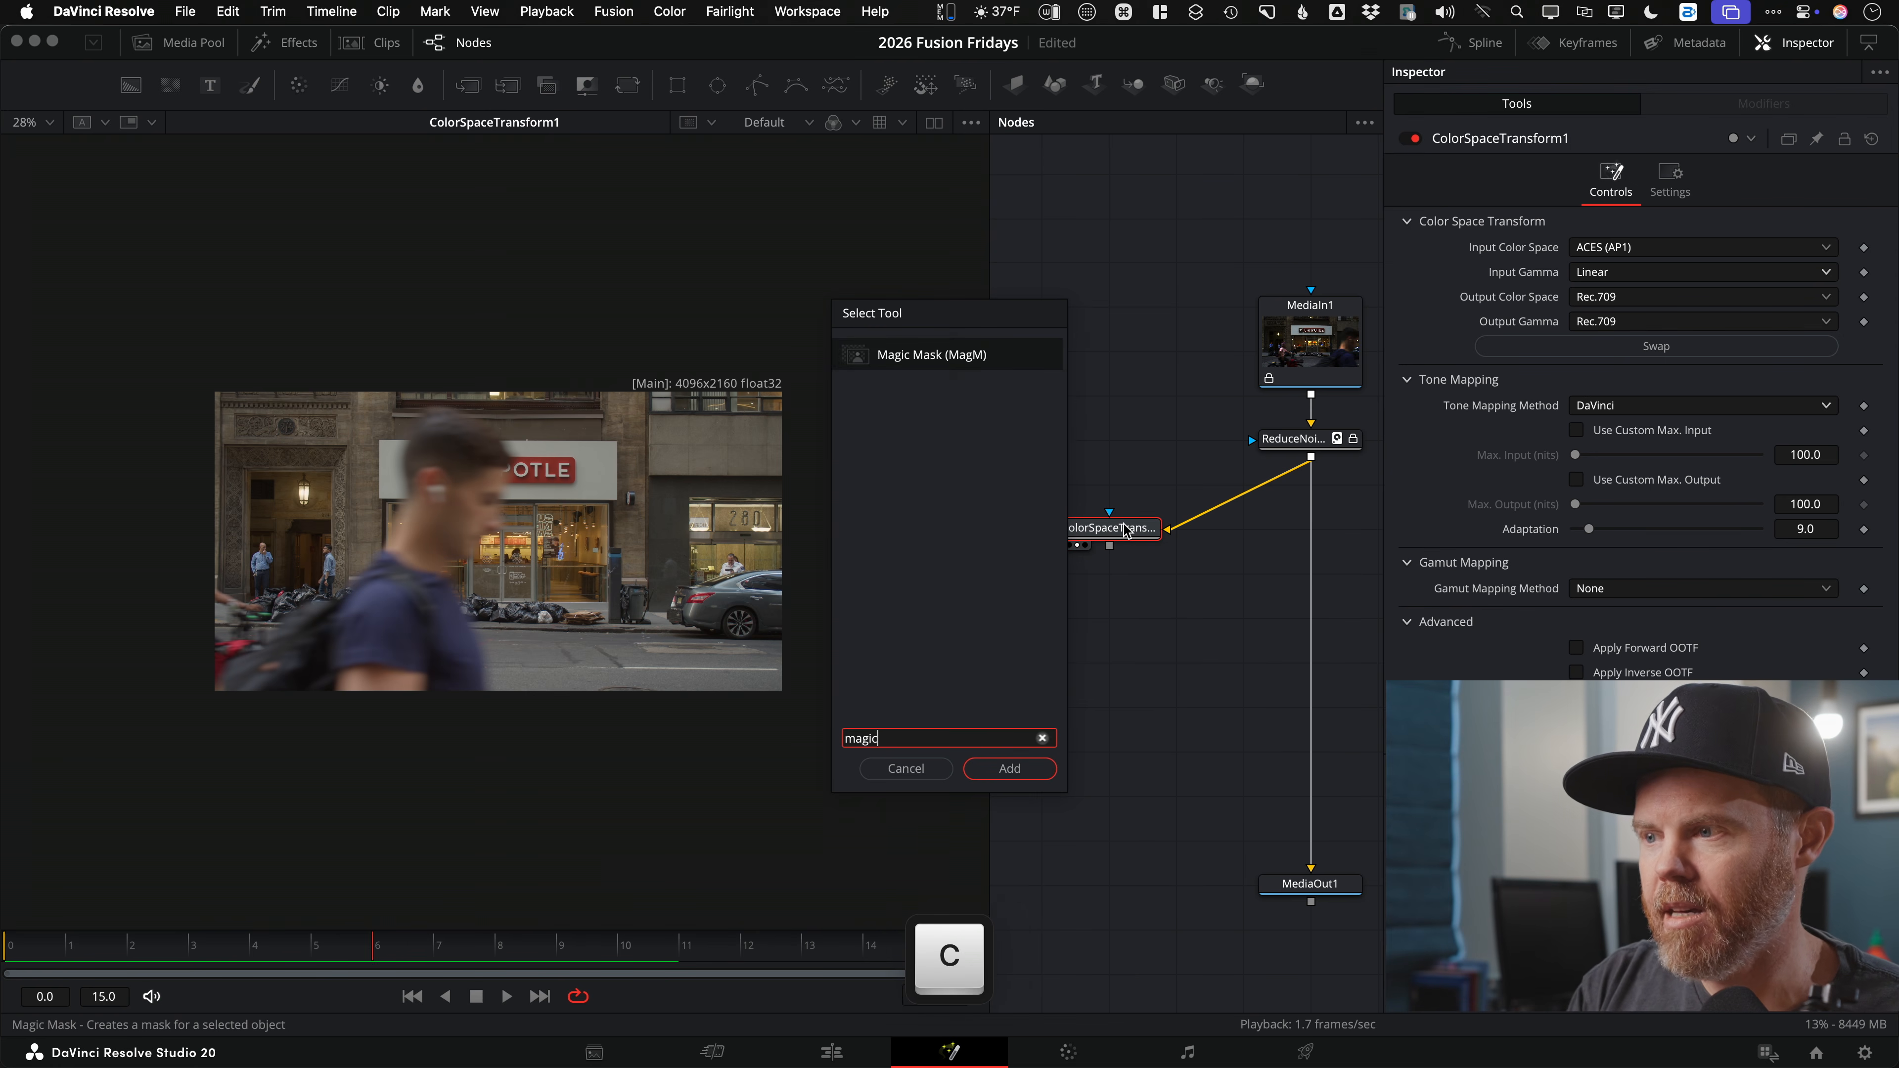
pyautogui.press('Return')
pyautogui.moveTo(1085, 526); pyautogui.dragTo(1006, 465)
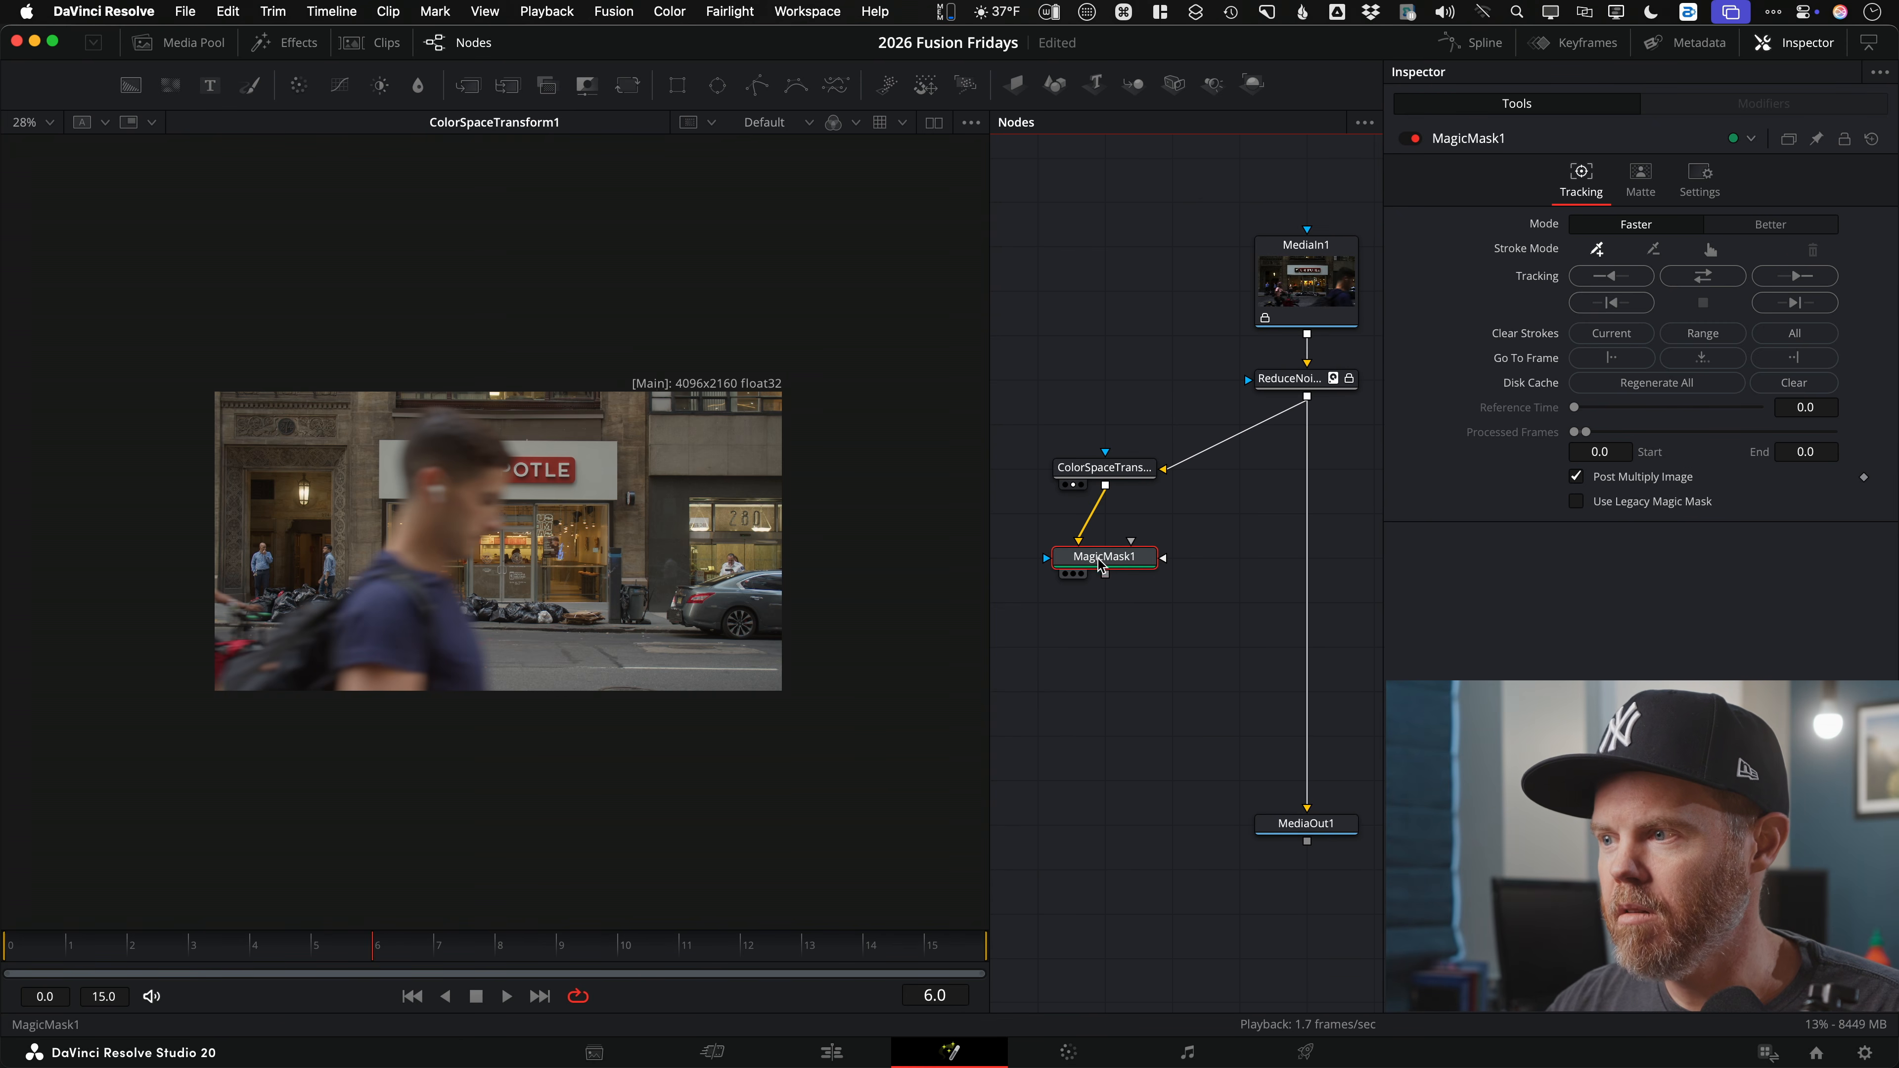
pyautogui.press('1')
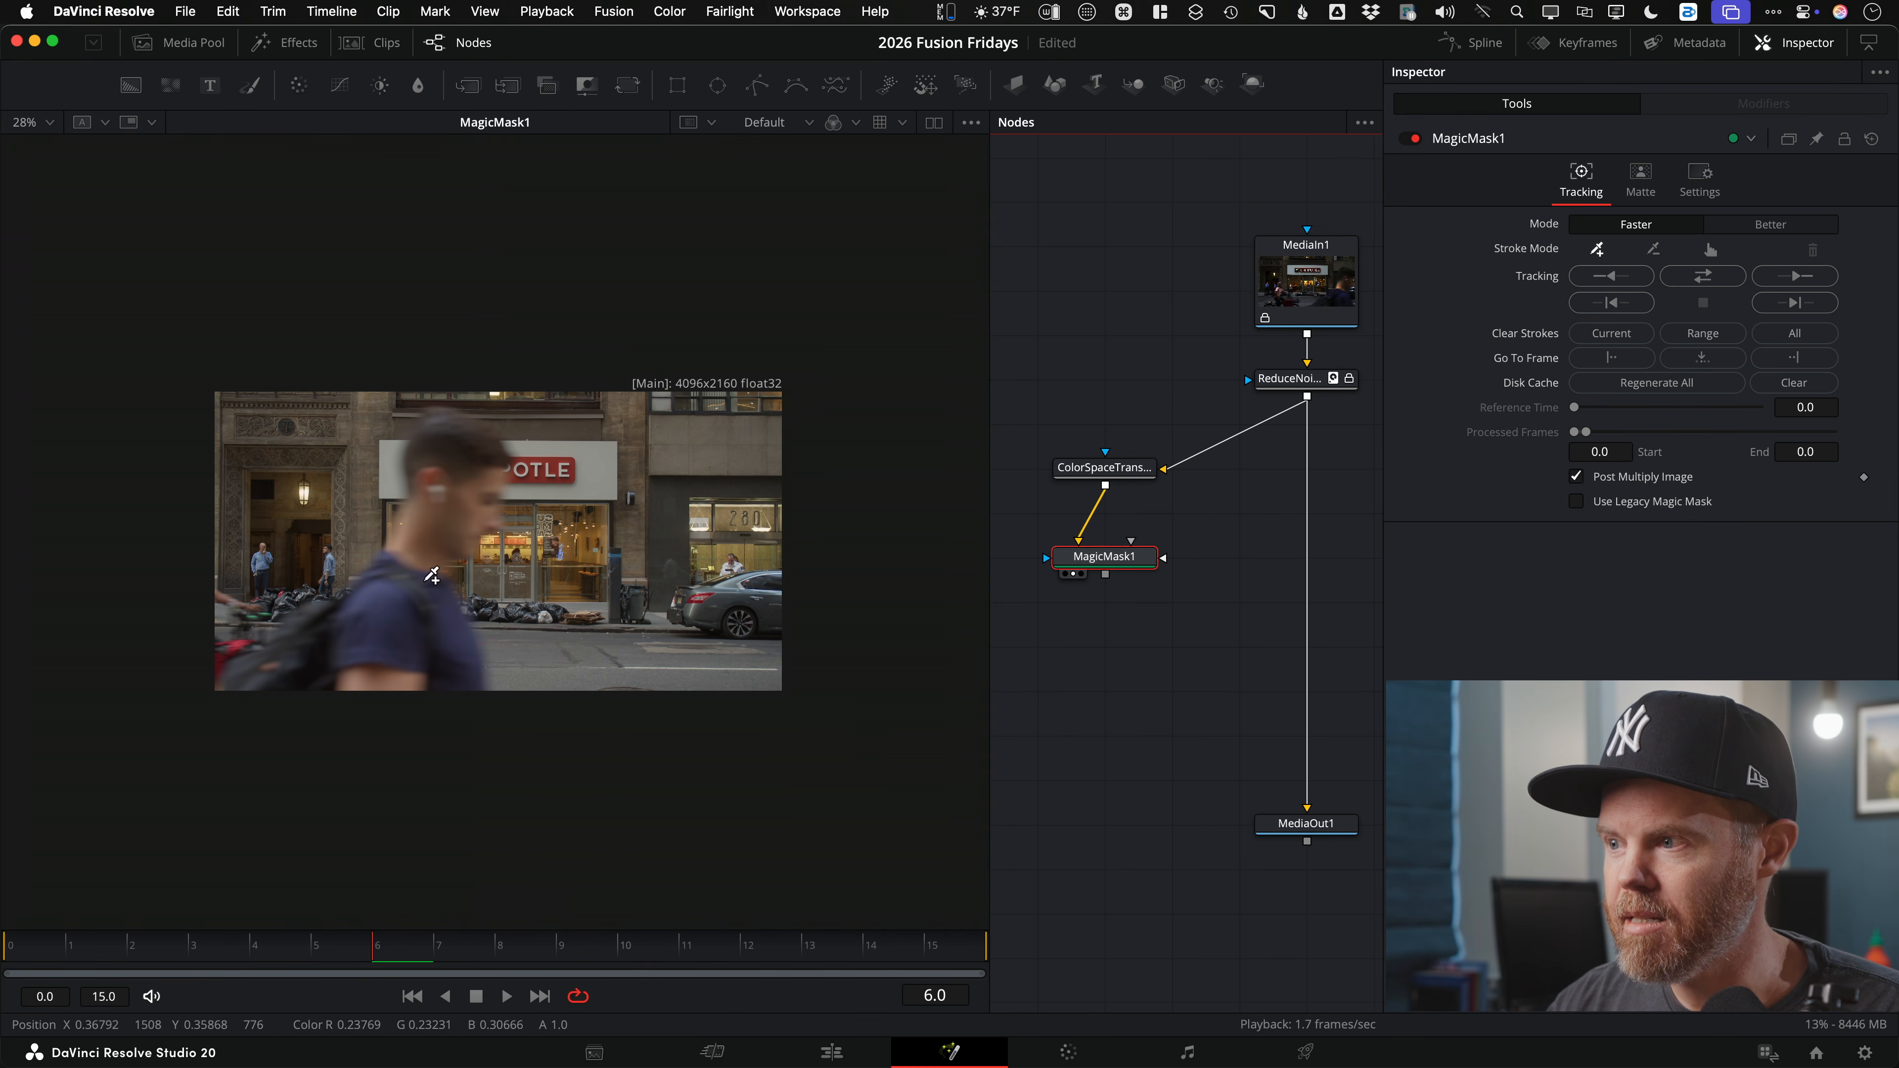
pyautogui.scroll(5, 432, 523)
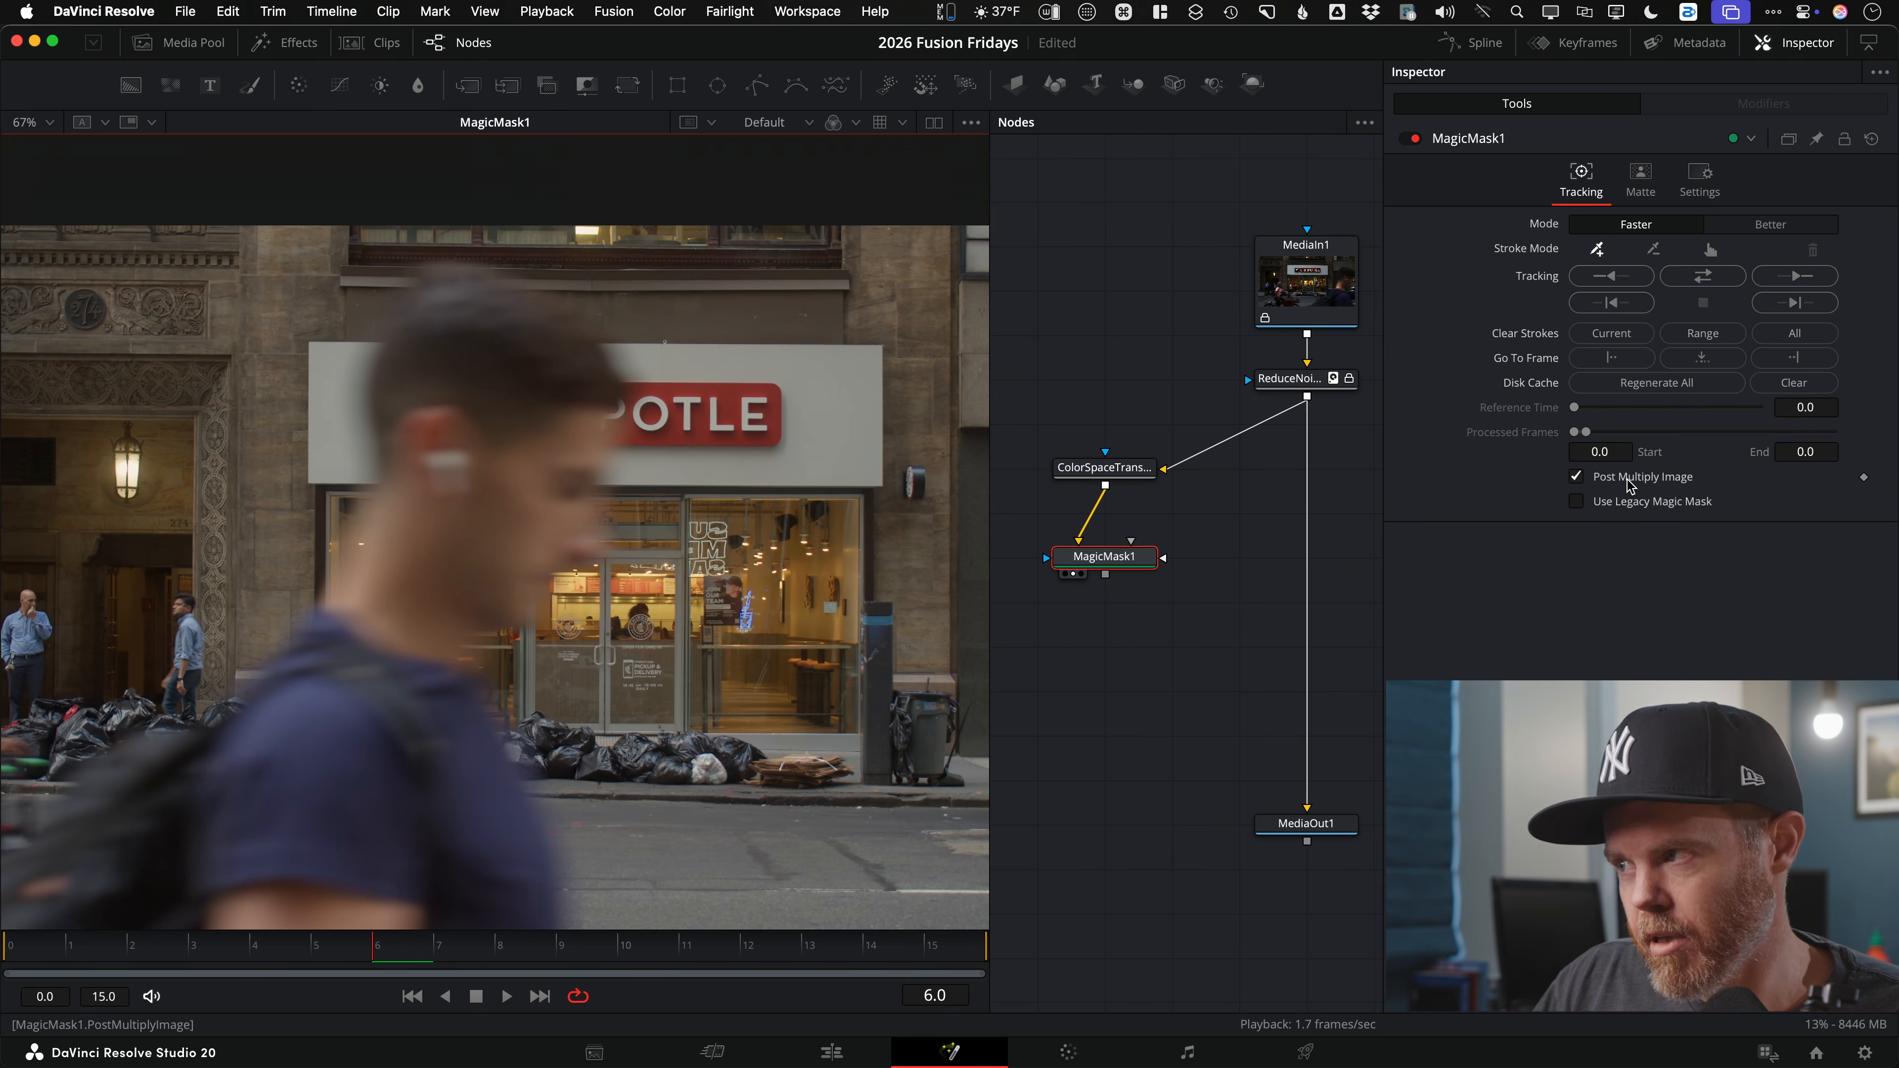
# Step: Stroke the passerby's head, use Better mode, track both directions and enable Post Multiply Image
pyautogui.click(1575, 477)
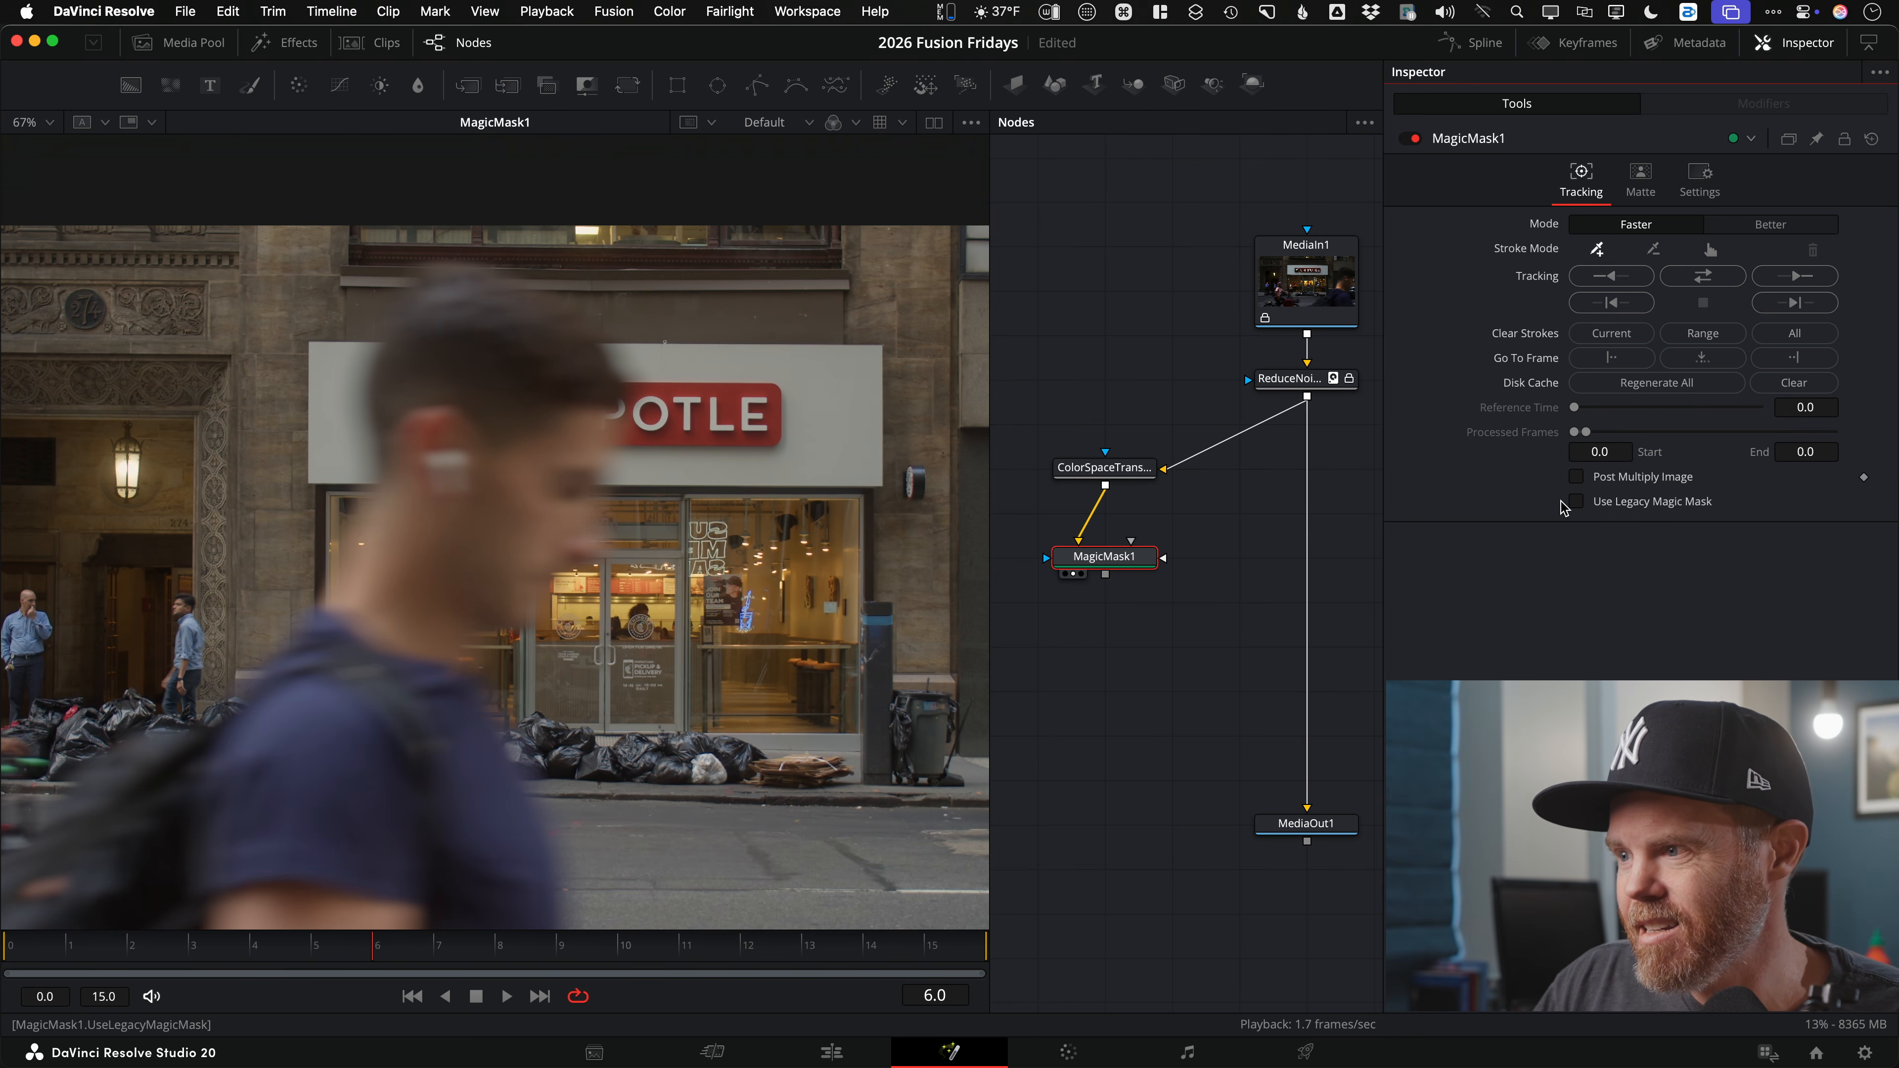
pyautogui.click(498, 495)
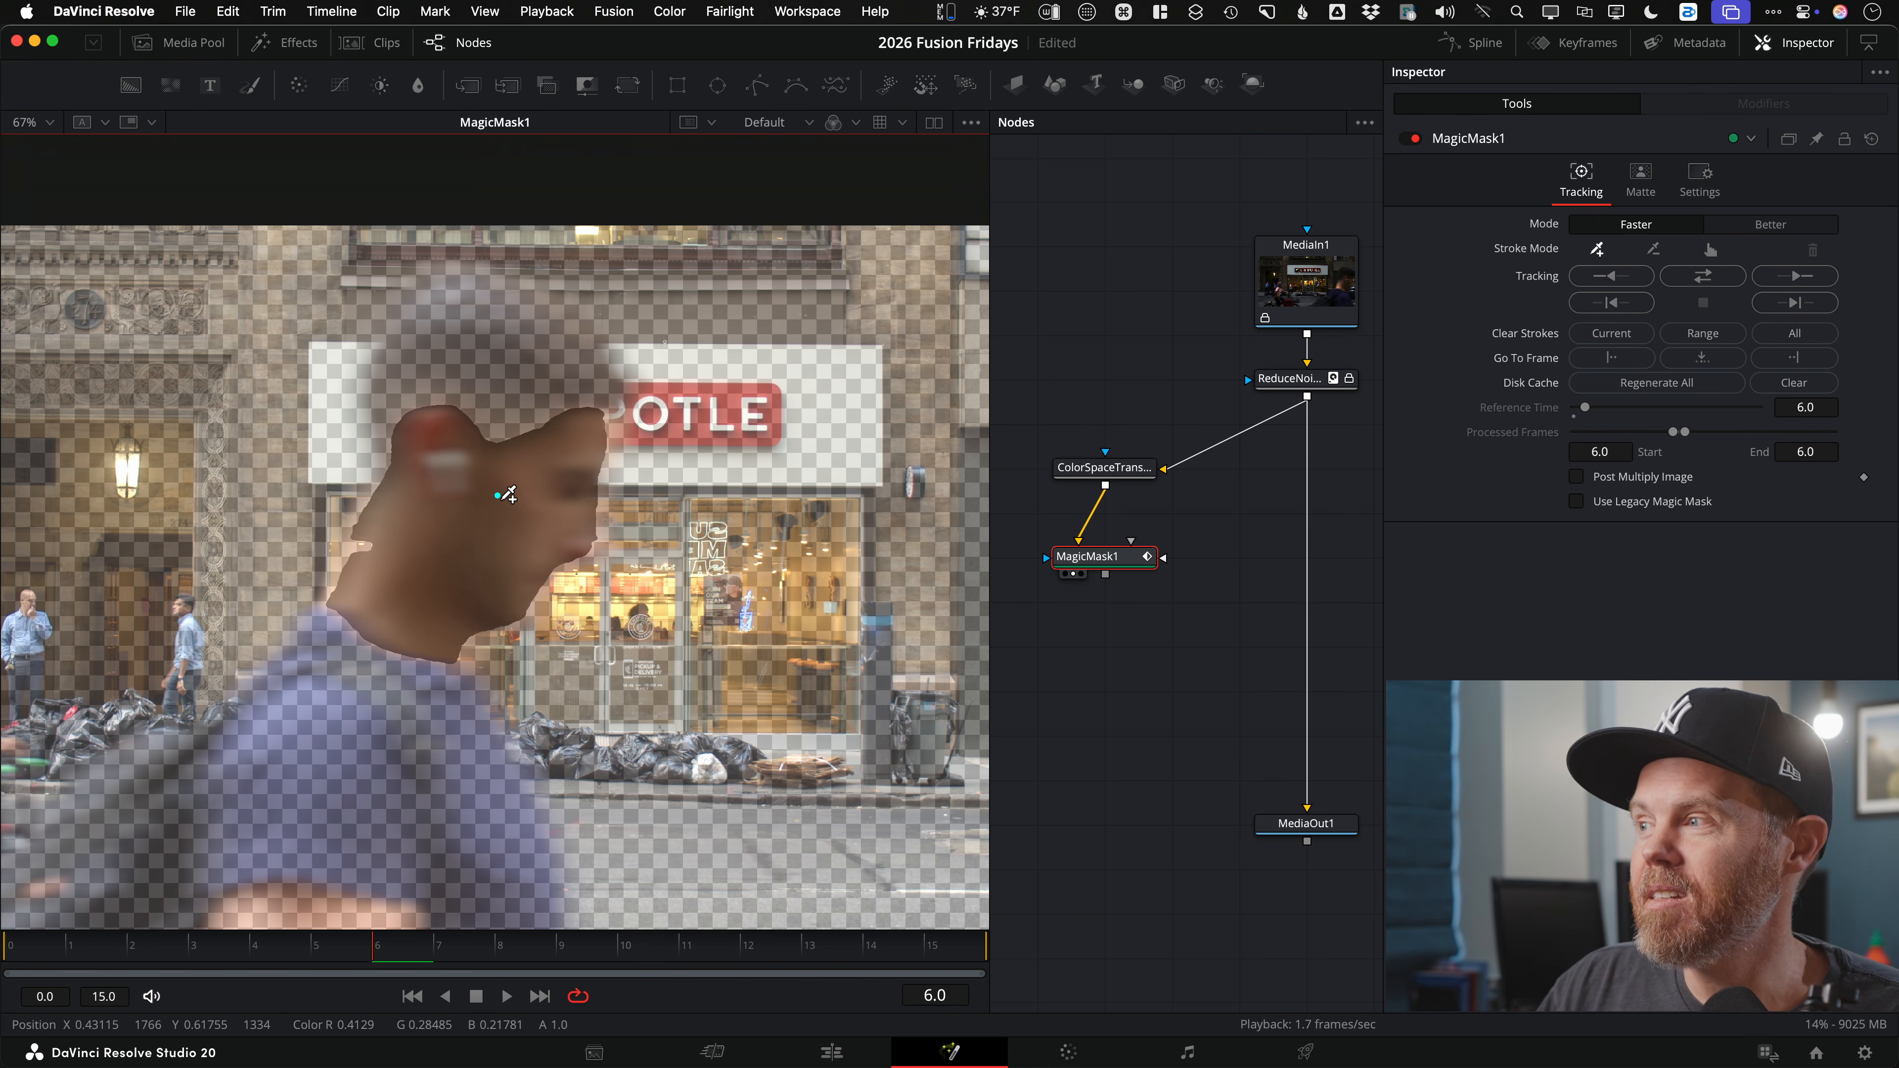
pyautogui.click(1770, 224)
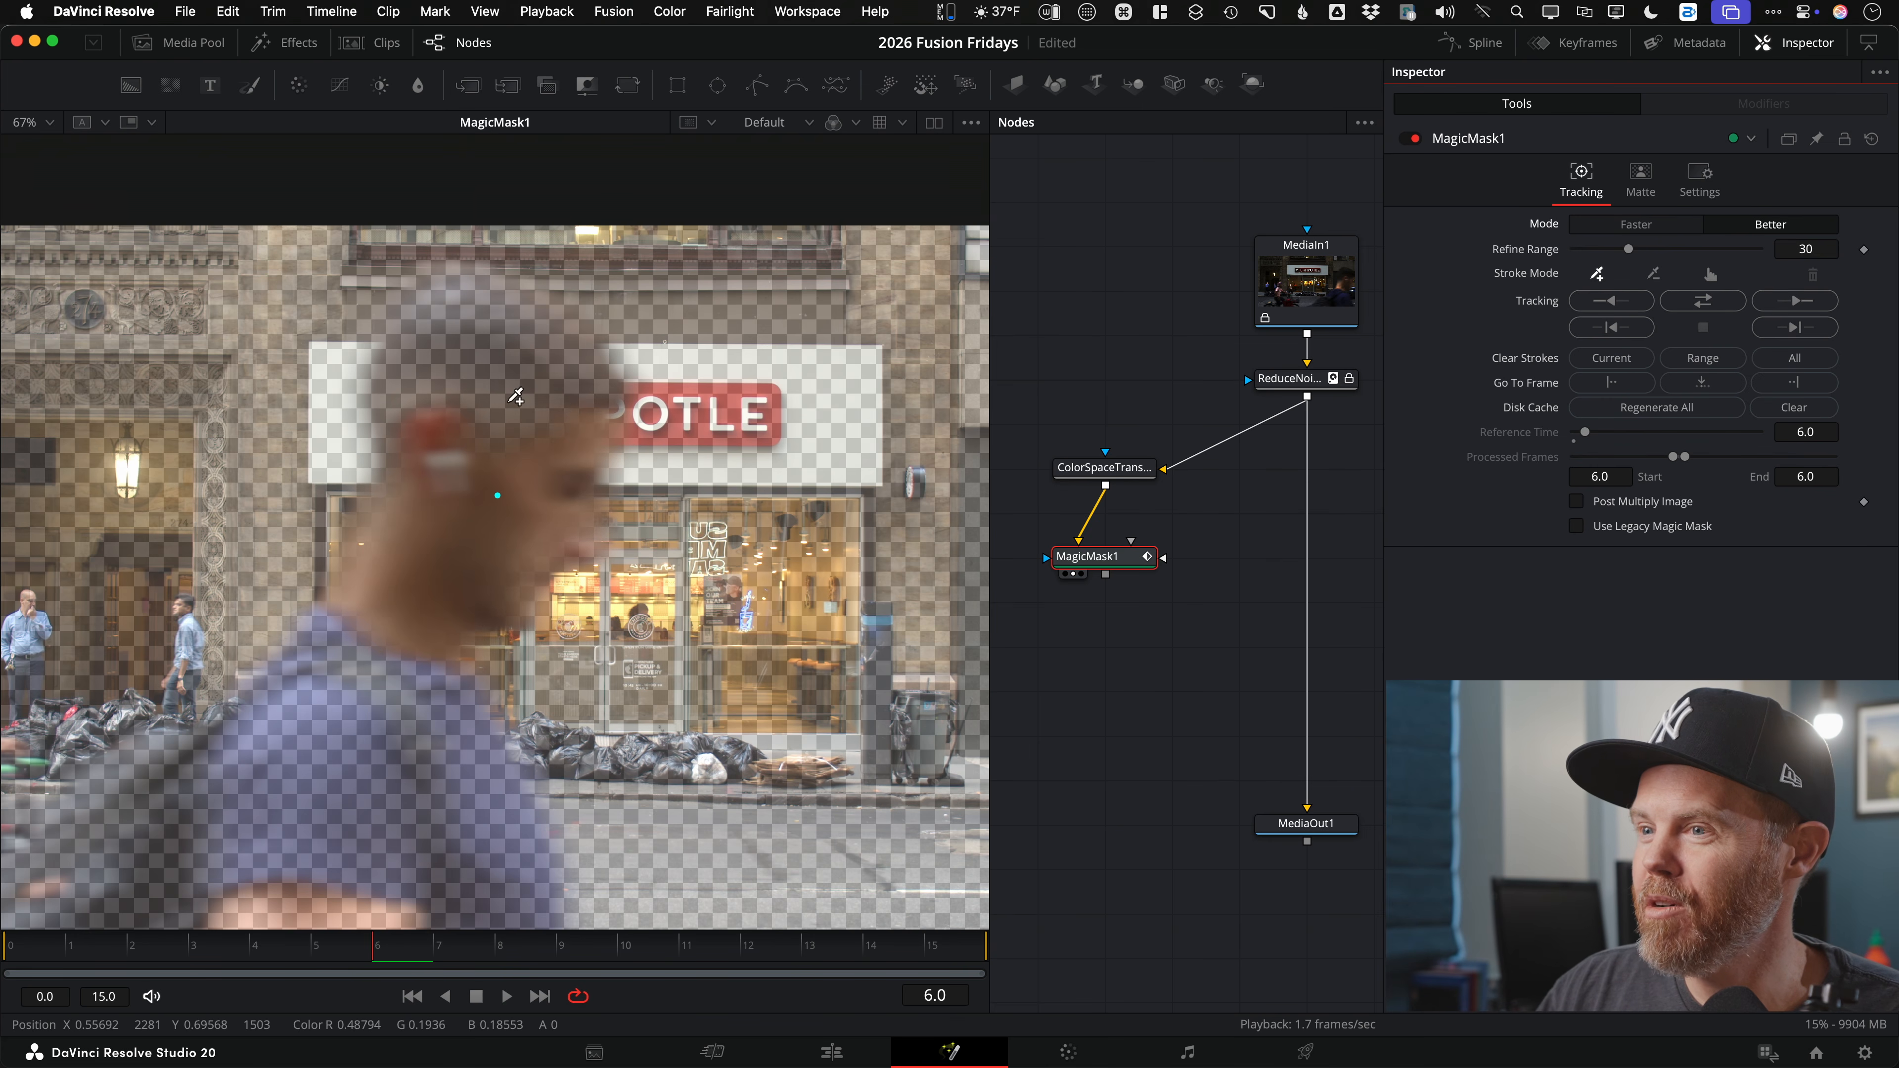
pyautogui.click(486, 356)
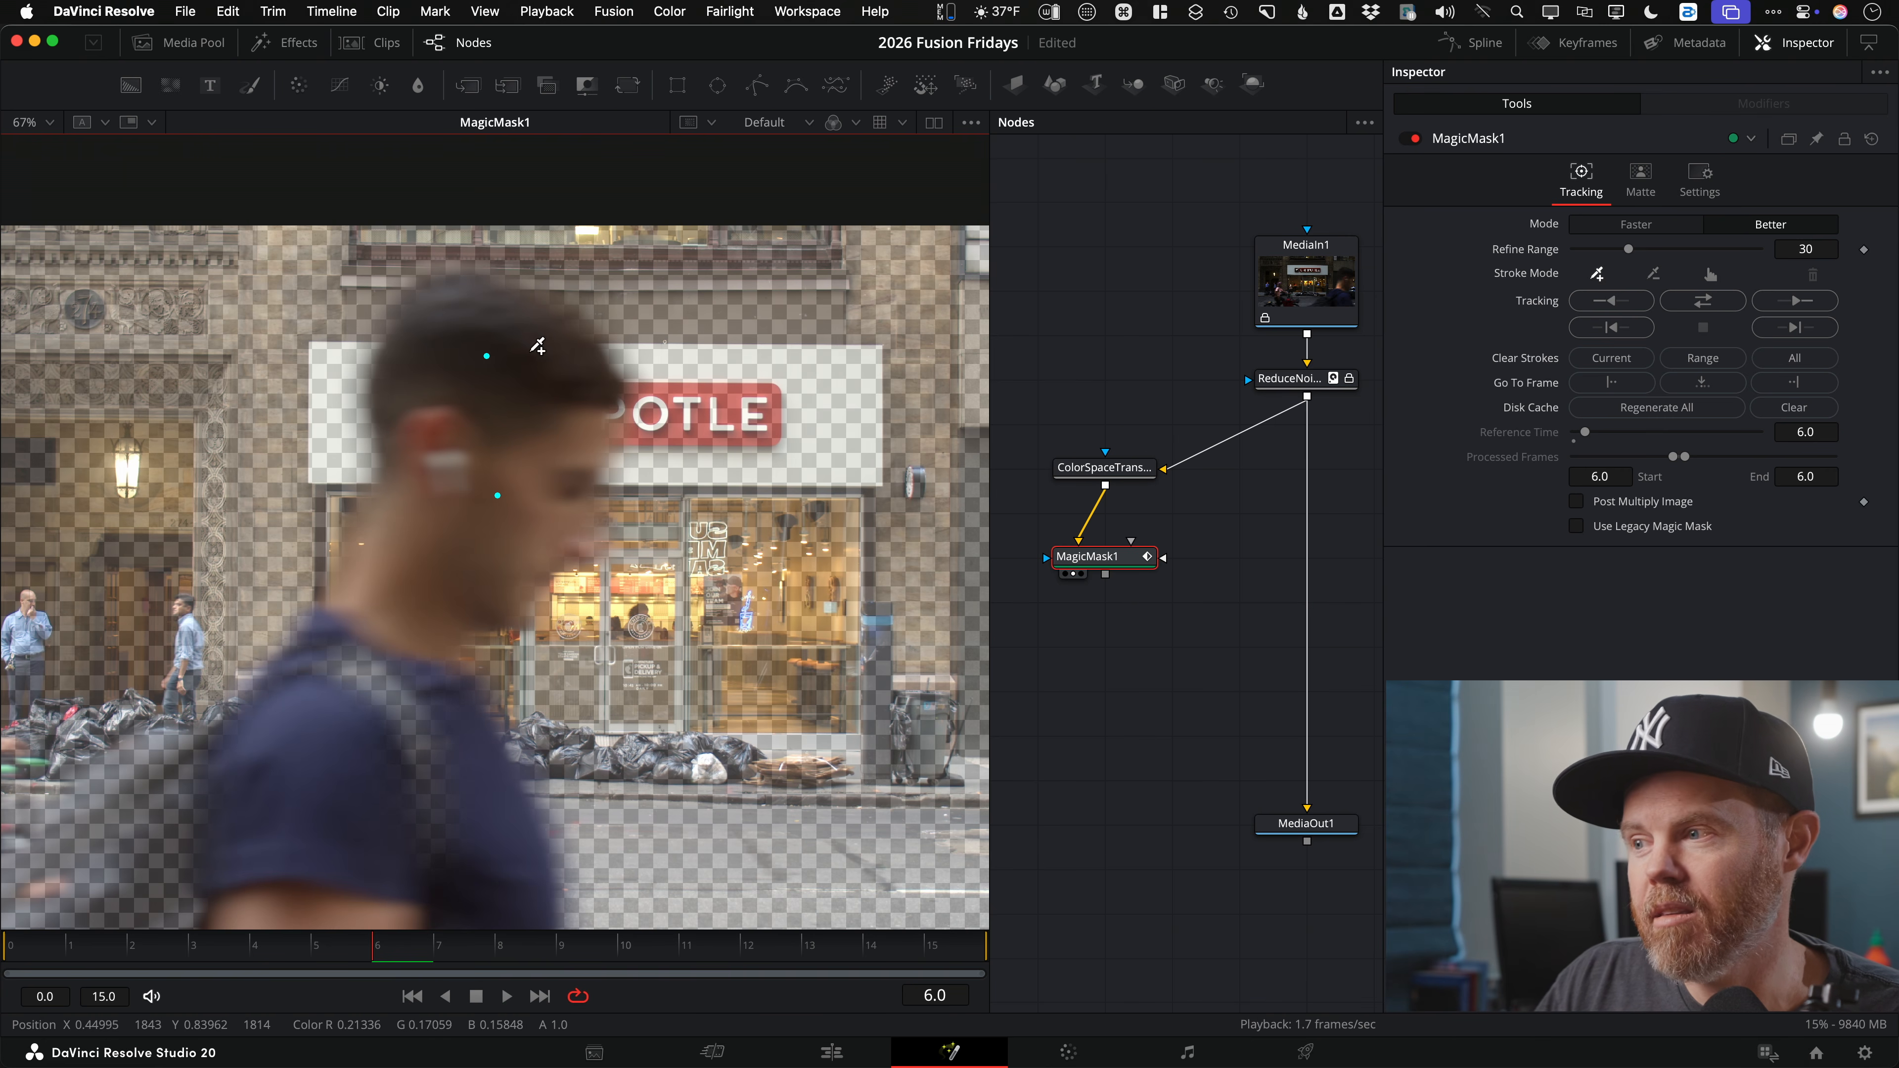
pyautogui.click(1702, 300)
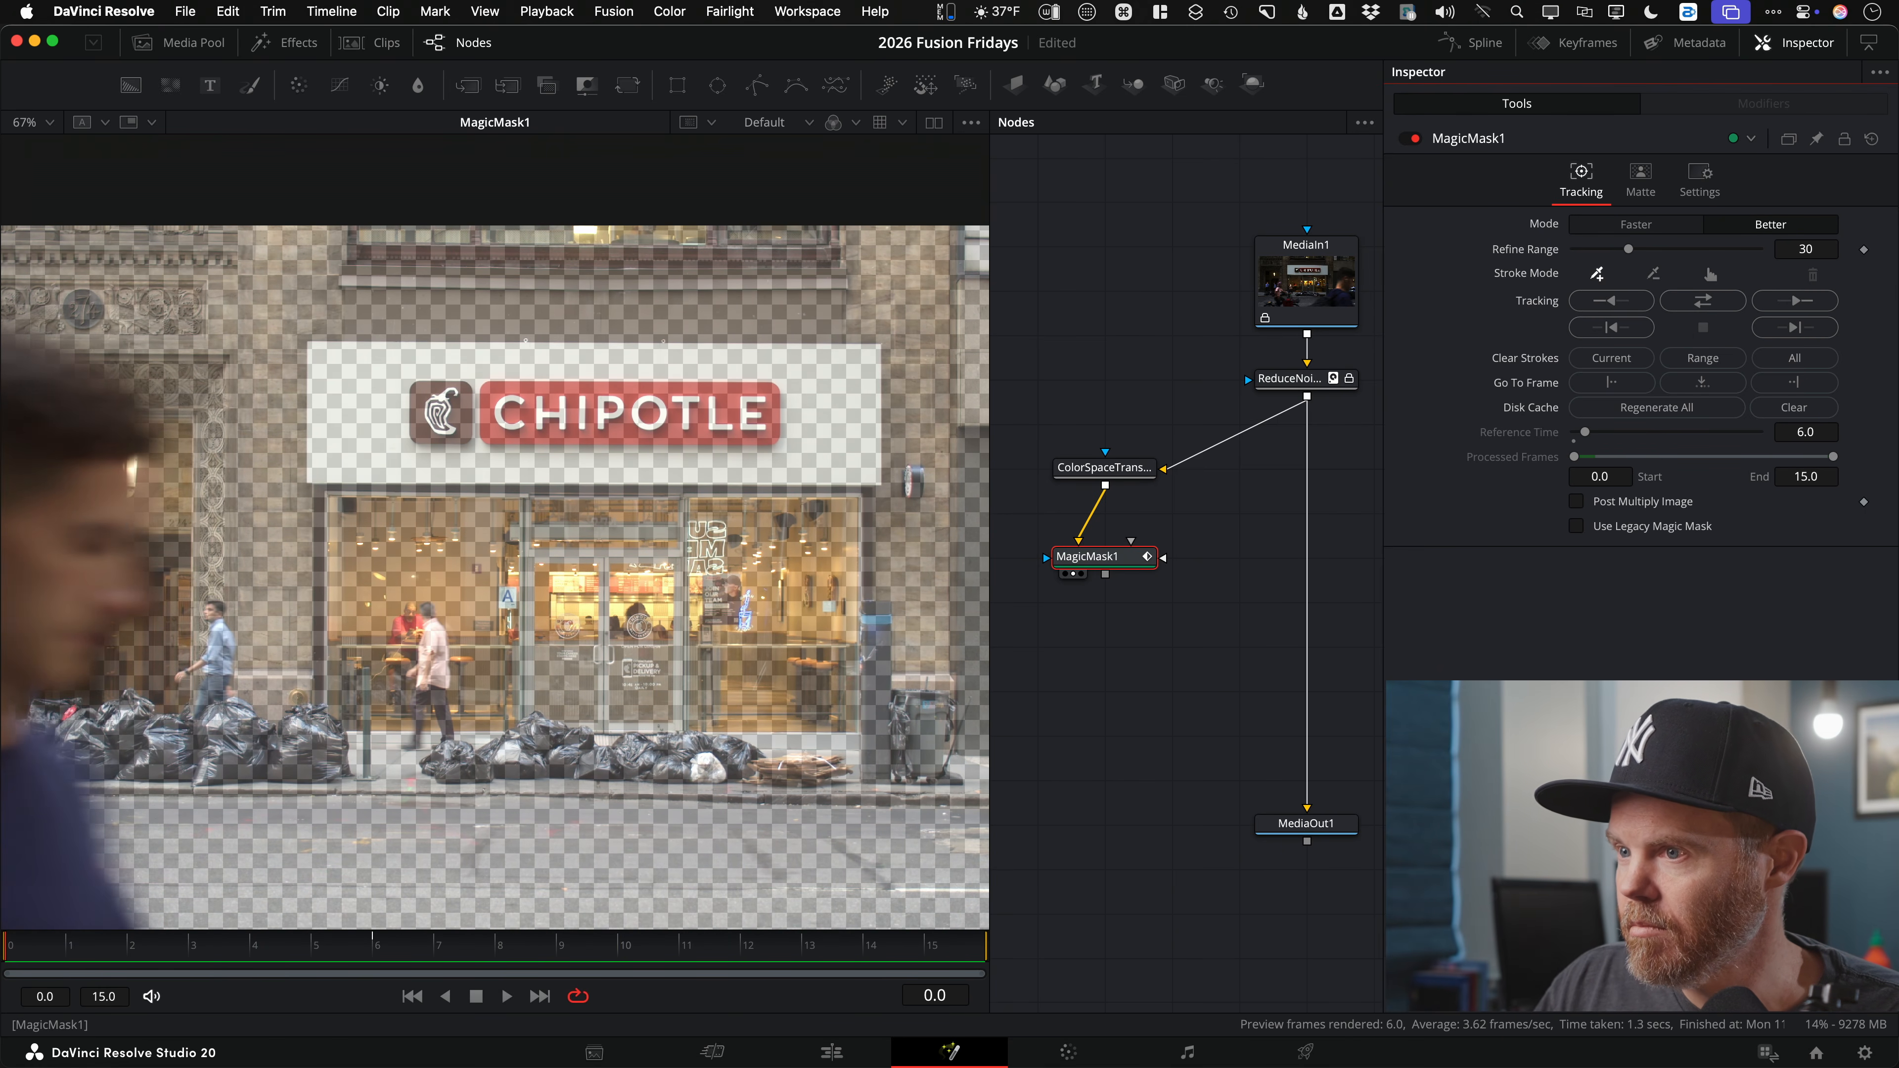
pyautogui.click(1678, 501)
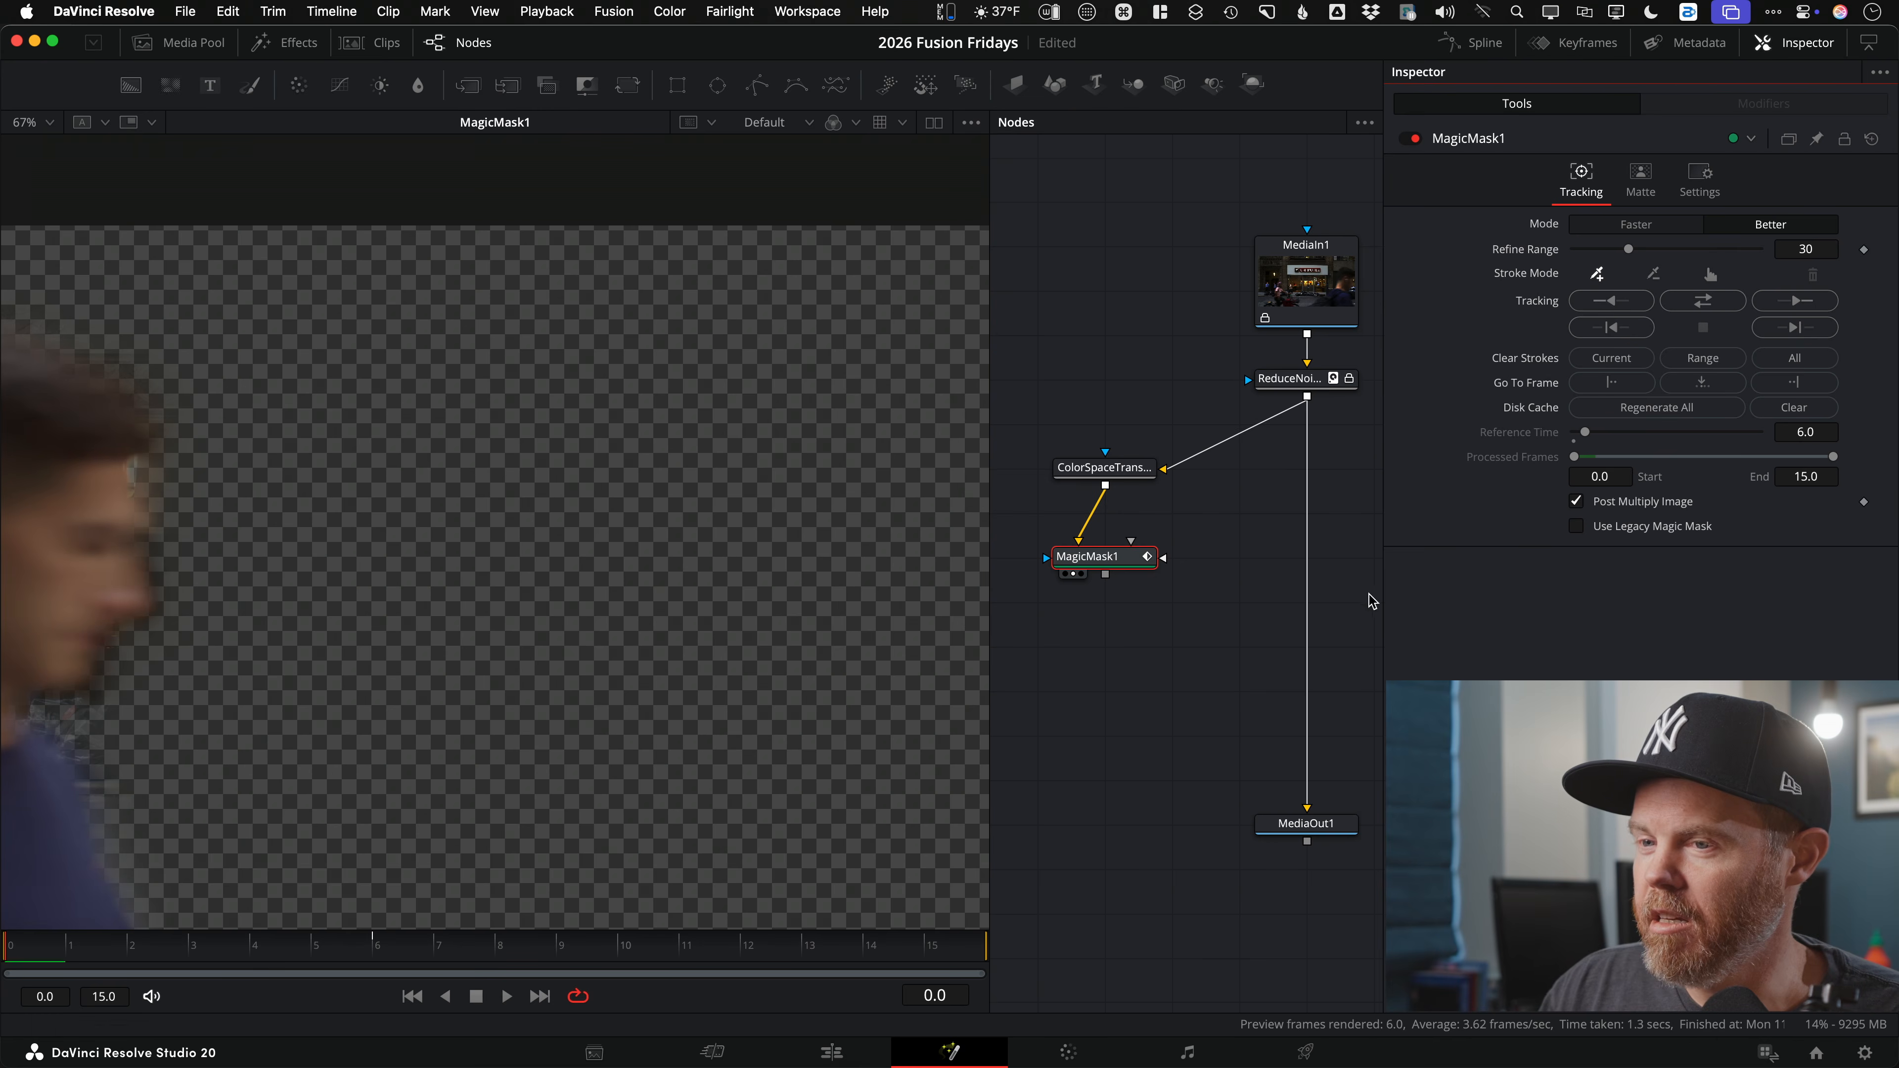
# Step: Play back the isolated passerby and shift the CST and mask nodes left
pyautogui.press('space')
pyautogui.click(1137, 709)
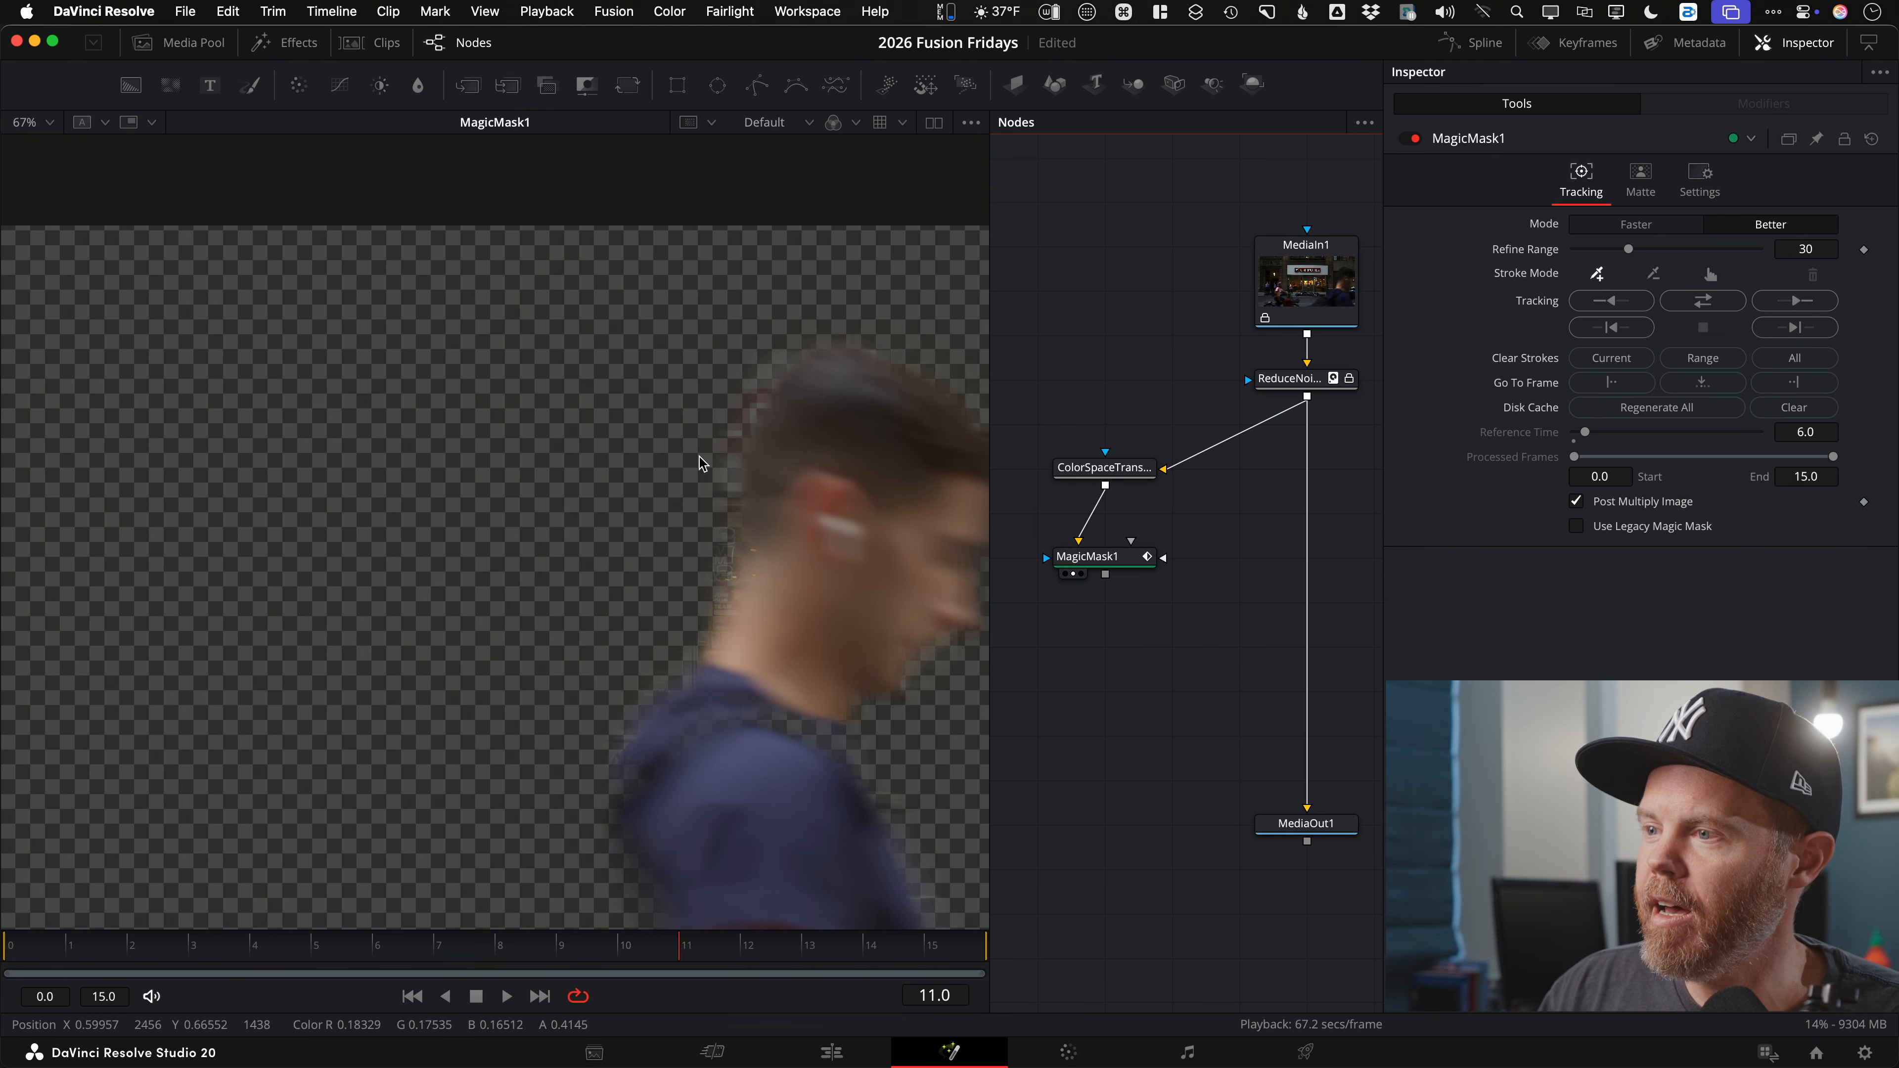
pyautogui.moveTo(700, 455); pyautogui.dragTo(485, 397)
pyautogui.scroll(-3, 488, 394)
pyautogui.scroll(4, 581, 389)
pyautogui.press('space')
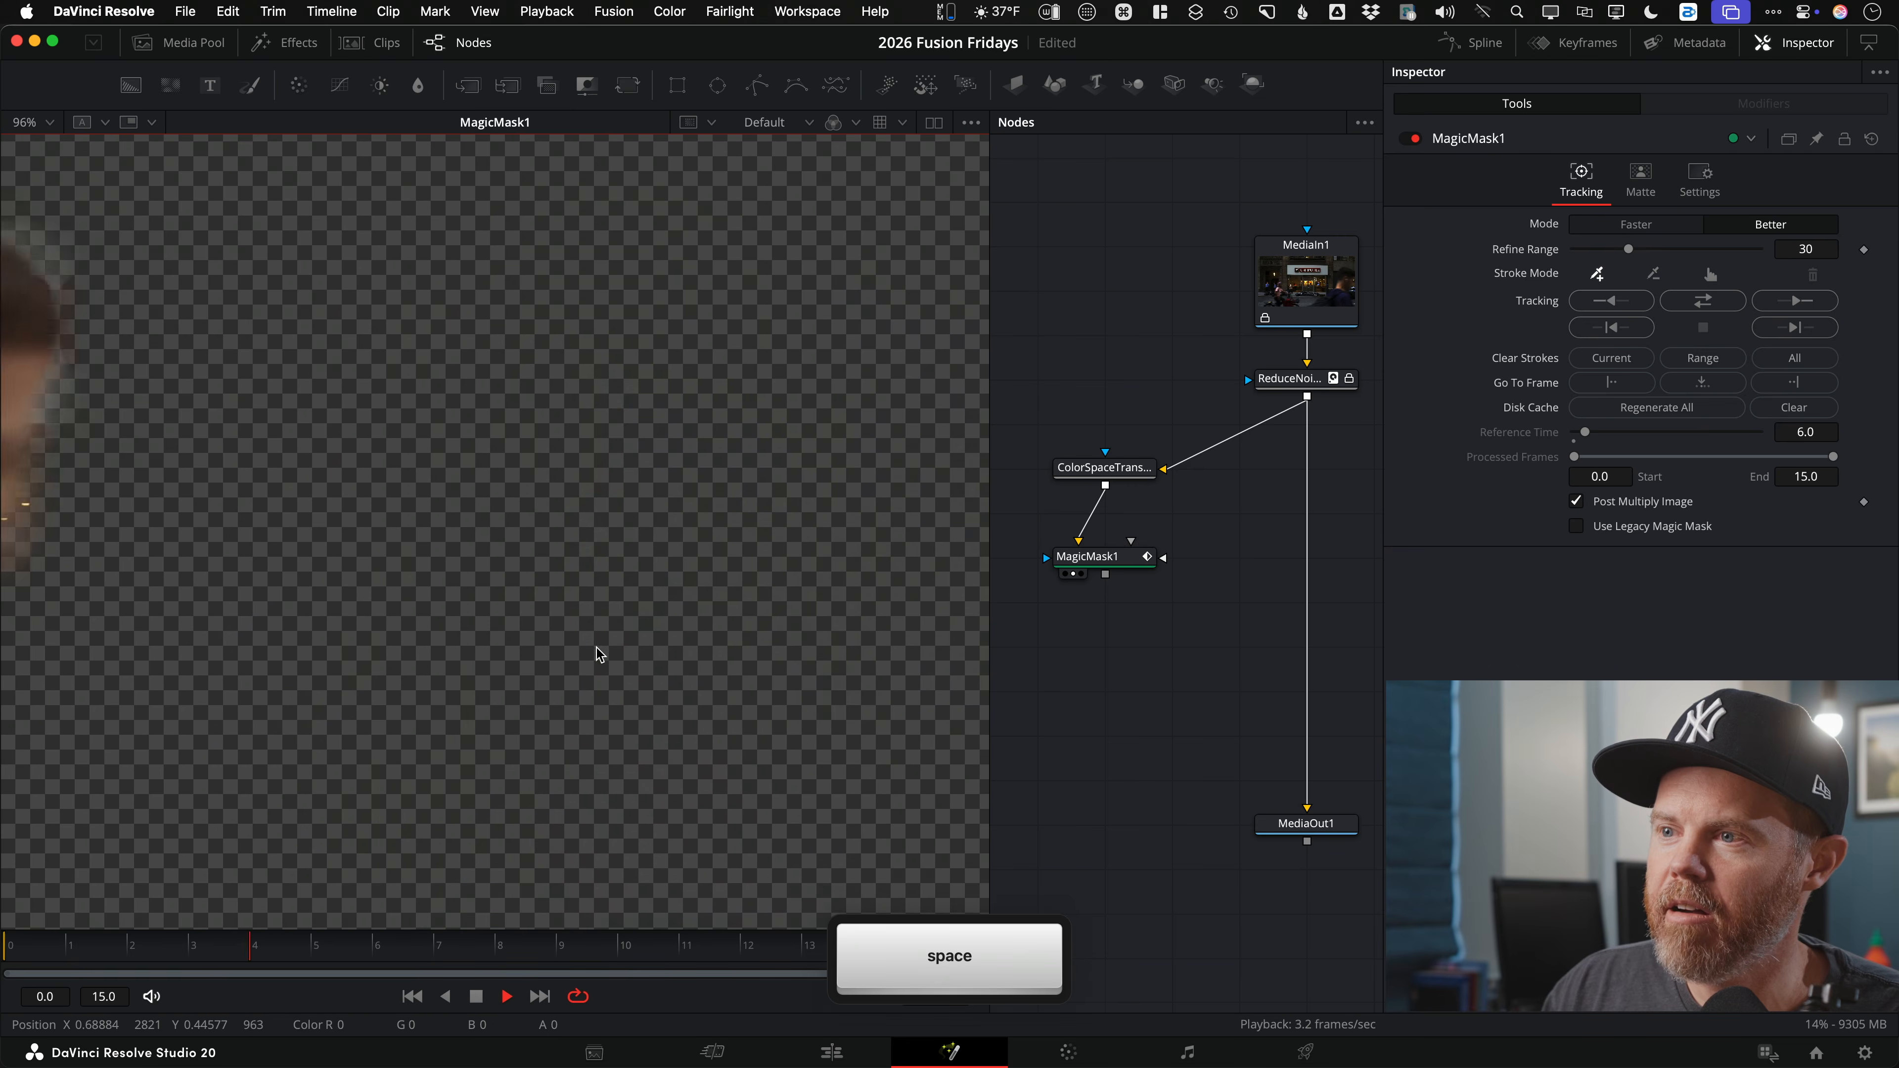
pyautogui.scroll(-2, 445, 323)
pyautogui.scroll(3, 483, 338)
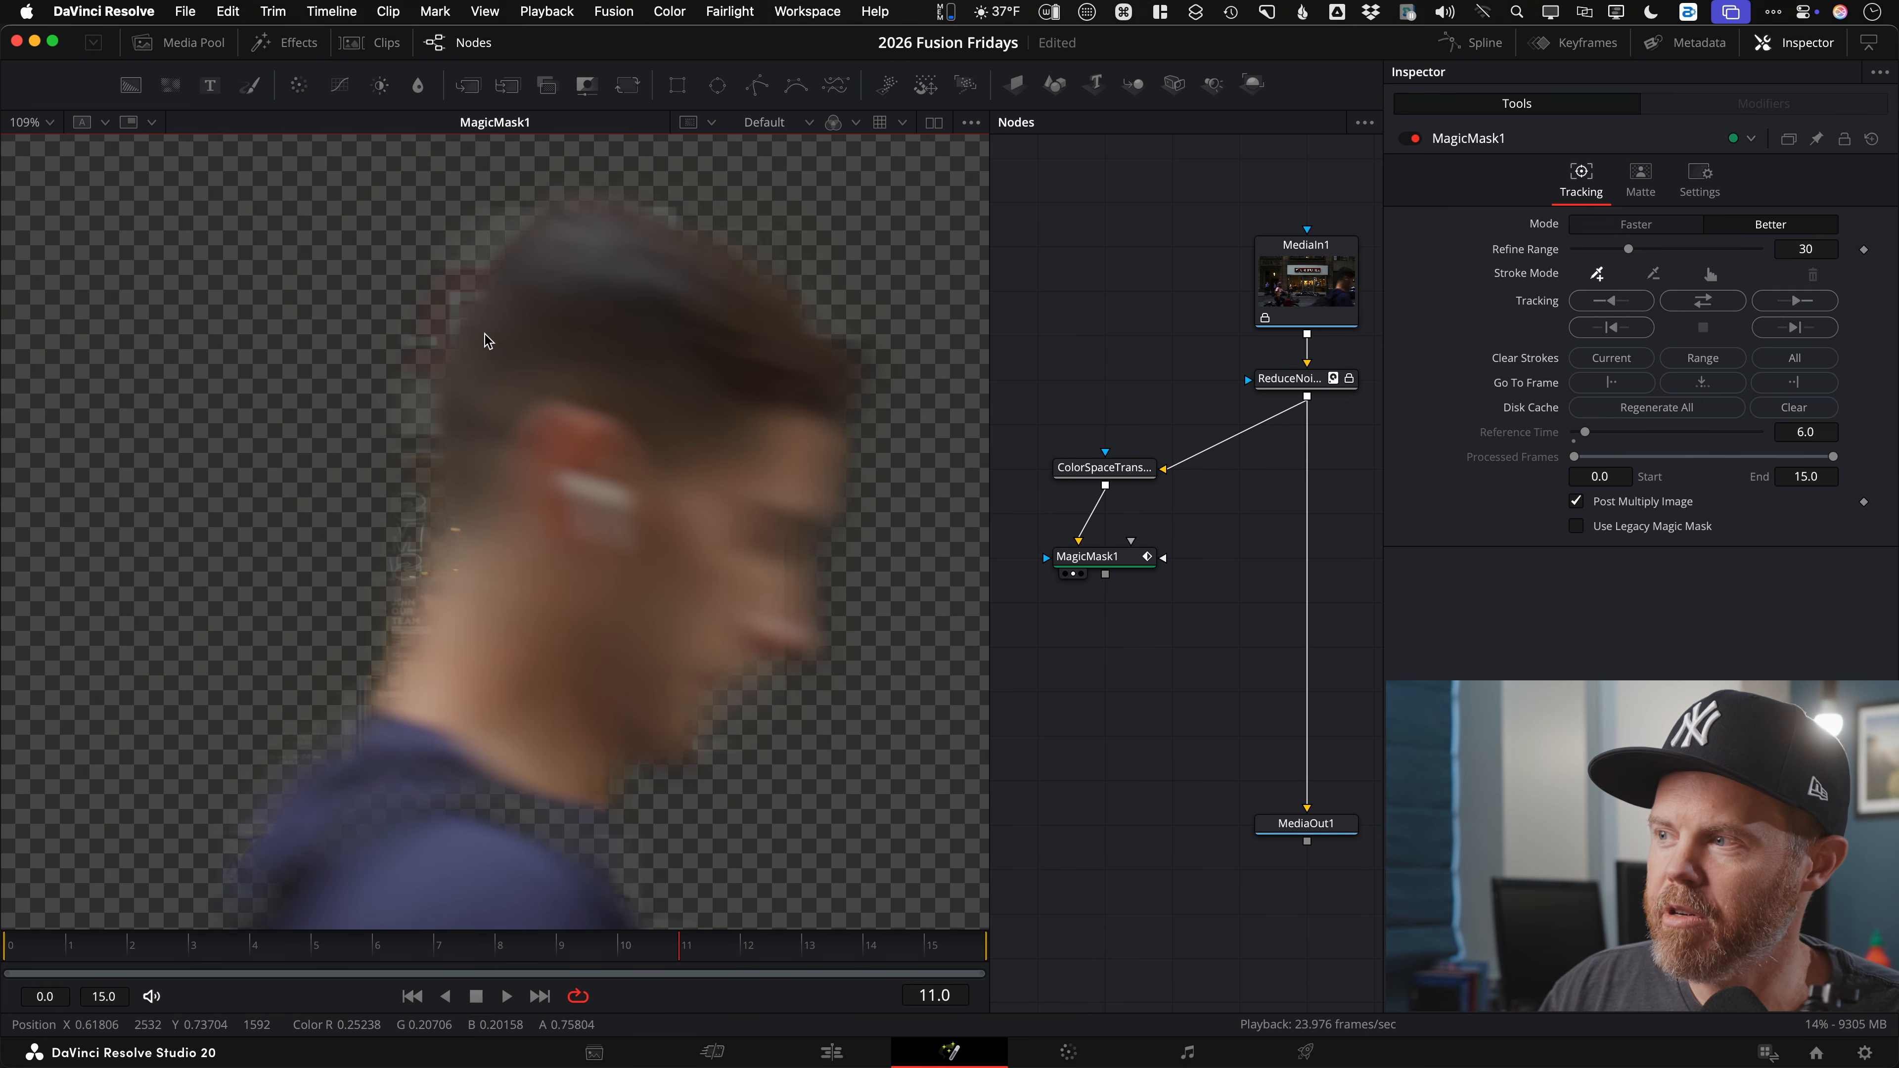
pyautogui.moveTo(1083, 400); pyautogui.dragTo(1233, 560)
pyautogui.moveTo(1178, 451); pyautogui.dragTo(1085, 517)
pyautogui.scroll(-3, 1166, 517)
# Step: Add a Background node and change its colour from black to gray
pyautogui.click(1141, 493)
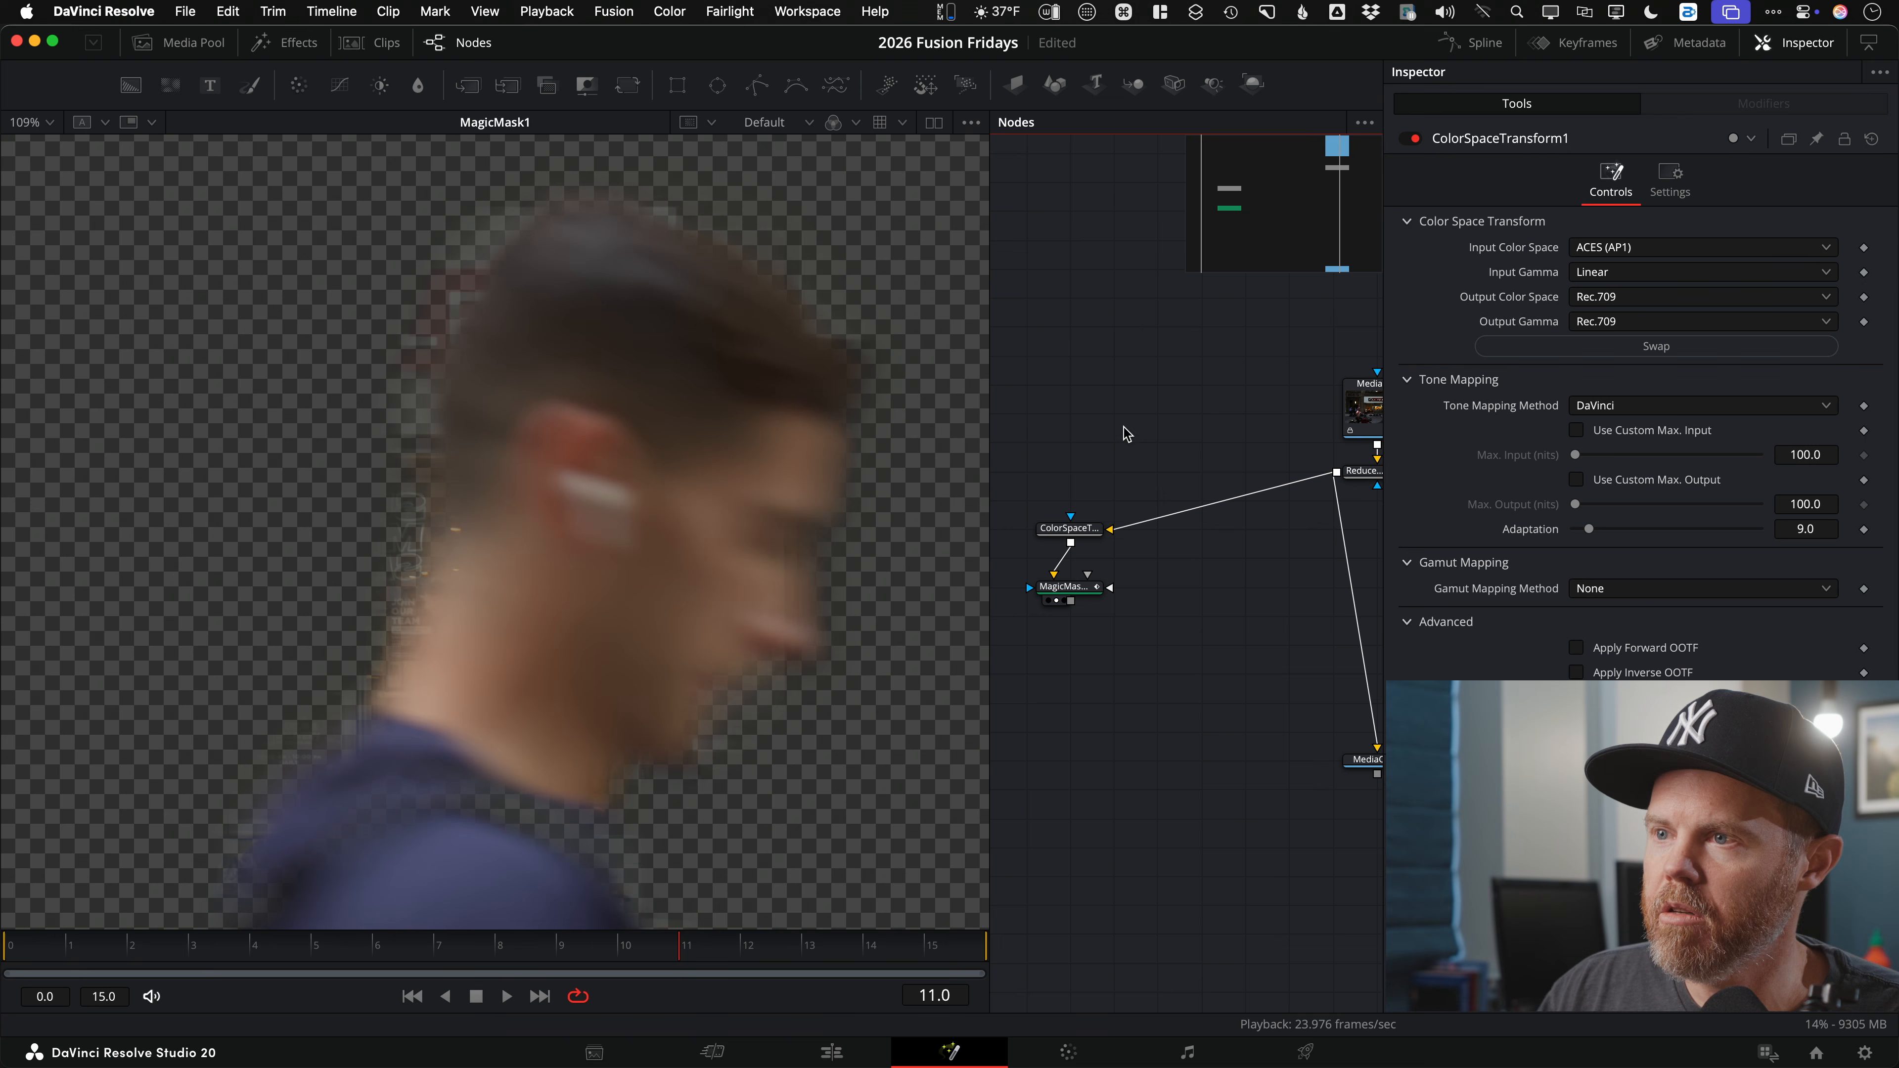
pyautogui.moveTo(127, 88); pyautogui.dragTo(1245, 605)
pyautogui.click(1575, 347)
pyautogui.moveTo(1630, 448); pyautogui.dragTo(1533, 429)
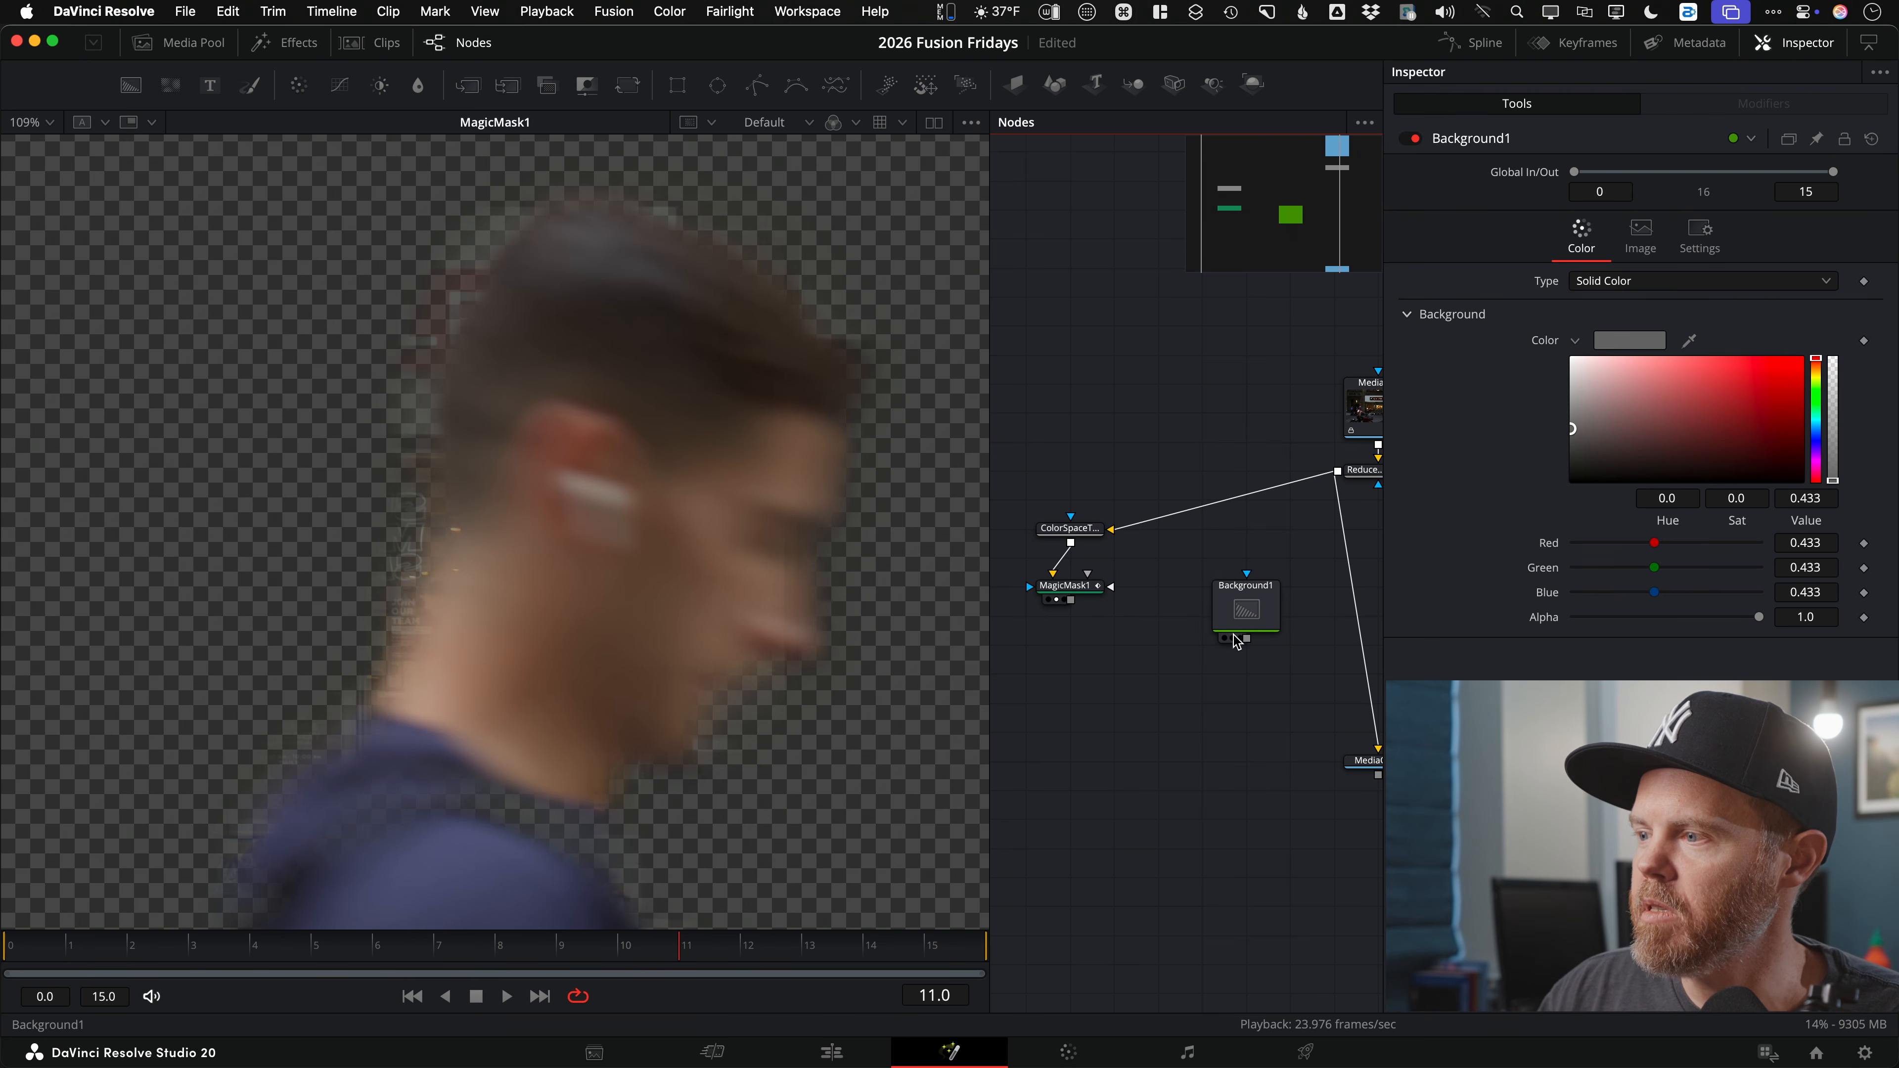
# Step: Merge the masked passerby over the gray background, view Merge1 and scrub frames
pyautogui.moveTo(1070, 602); pyautogui.dragTo(1240, 591)
pyautogui.press('1')
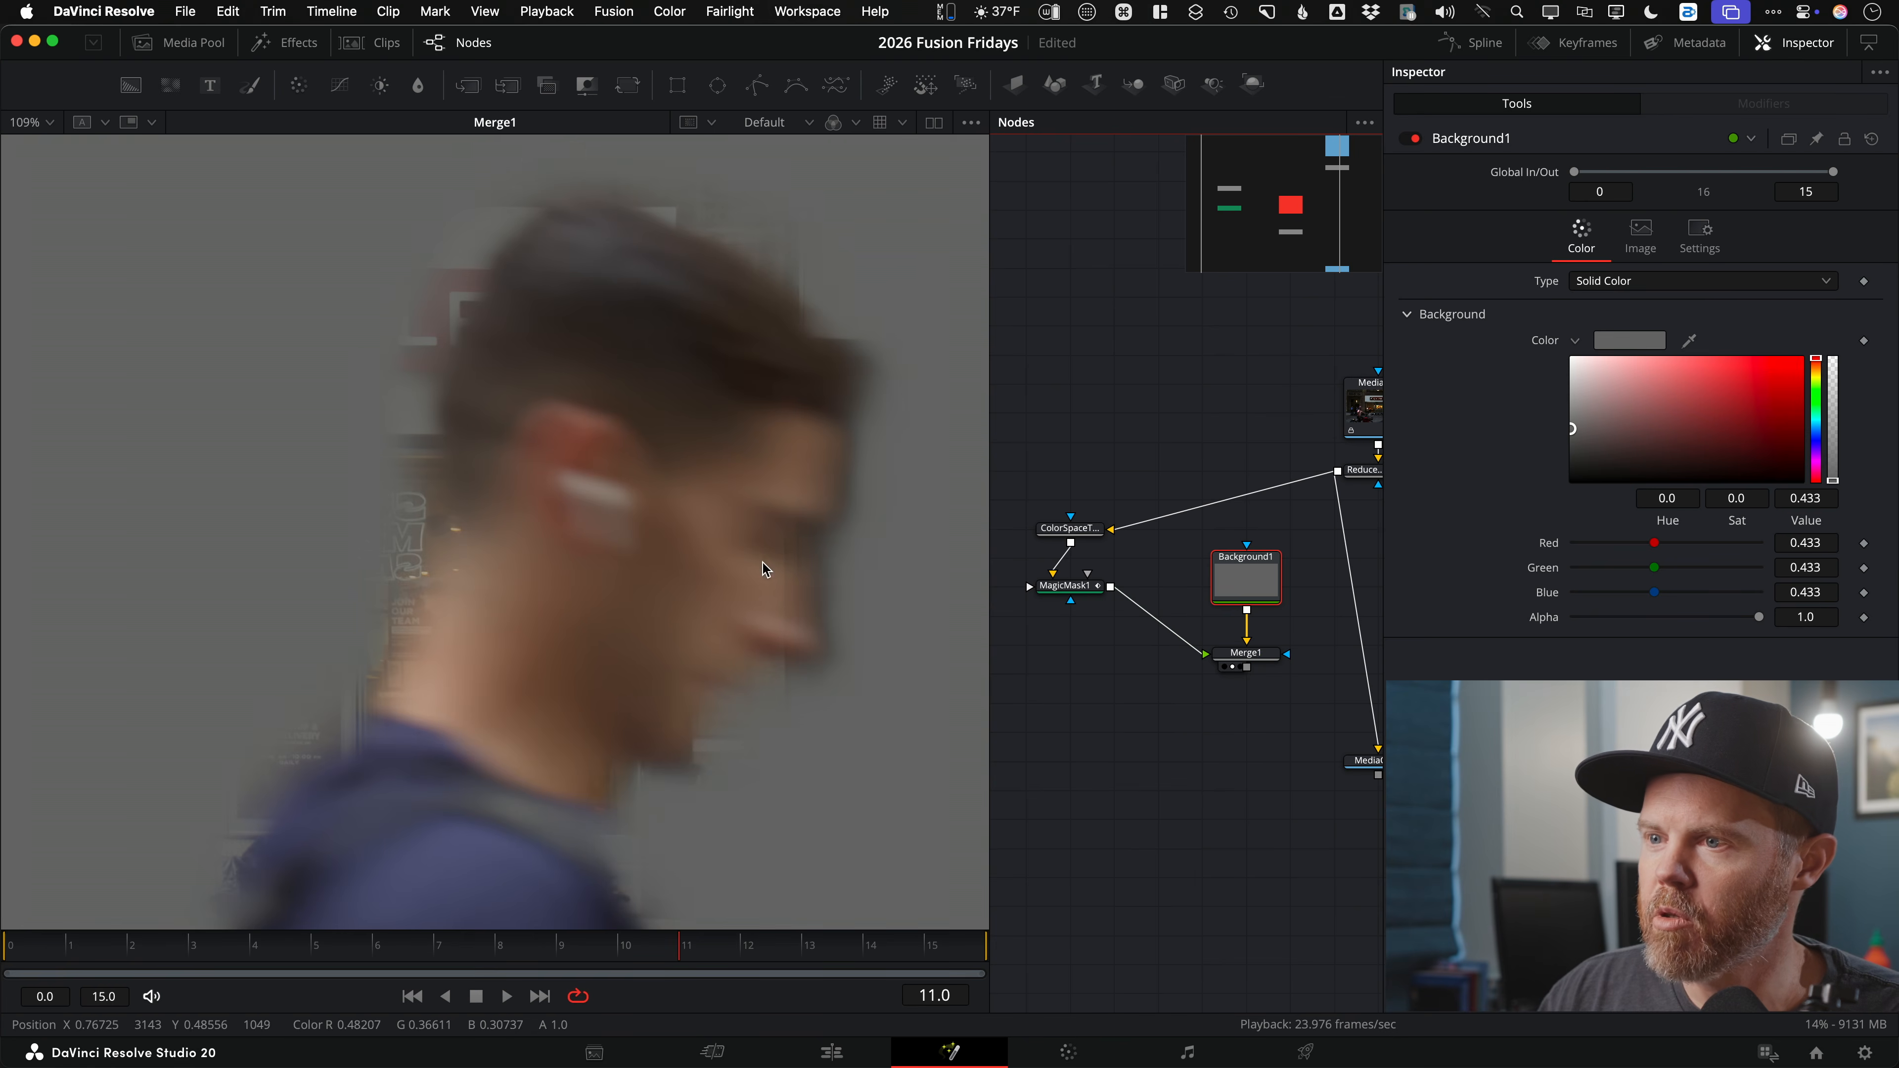
pyautogui.scroll(-4, 550, 482)
pyautogui.scroll(5, 535, 436)
pyautogui.moveTo(419, 946); pyautogui.dragTo(722, 973)
pyautogui.scroll(5, 449, 367)
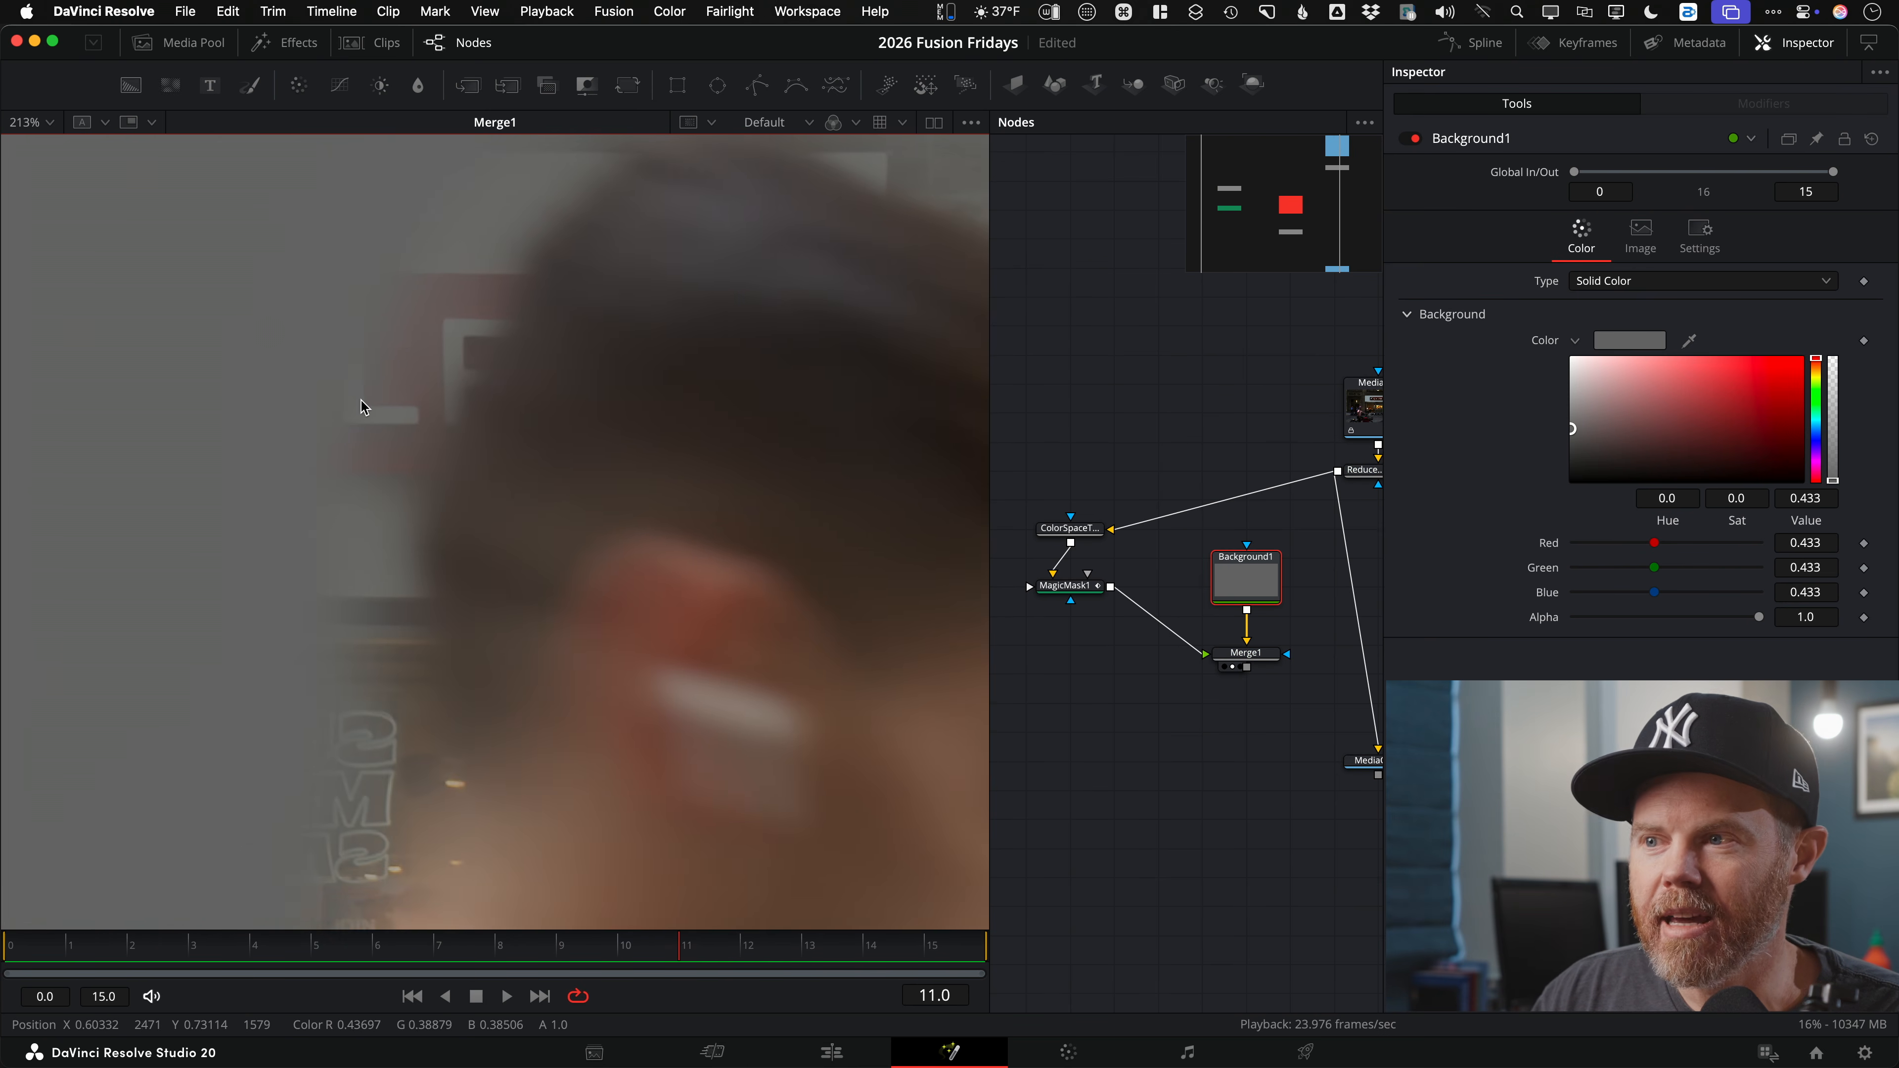
pyautogui.scroll(-9, 360, 401)
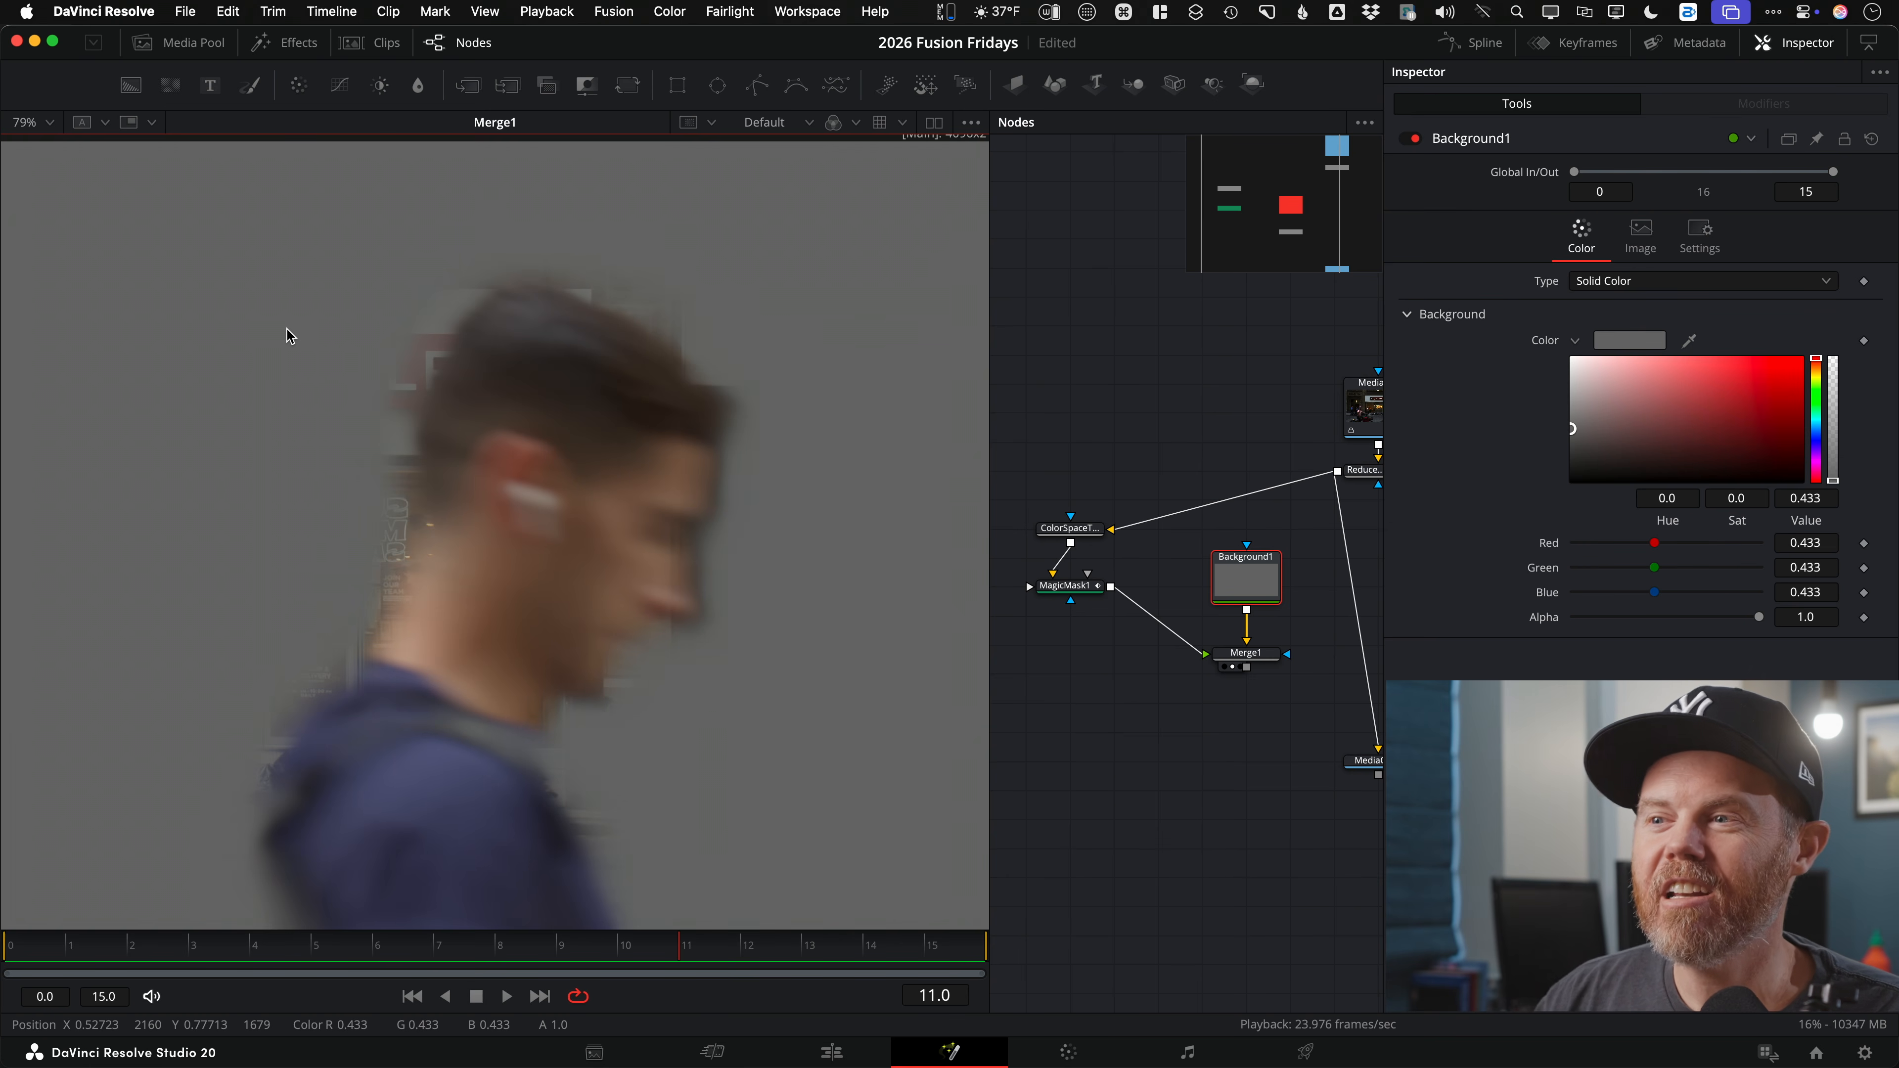
pyautogui.scroll(5, 332, 364)
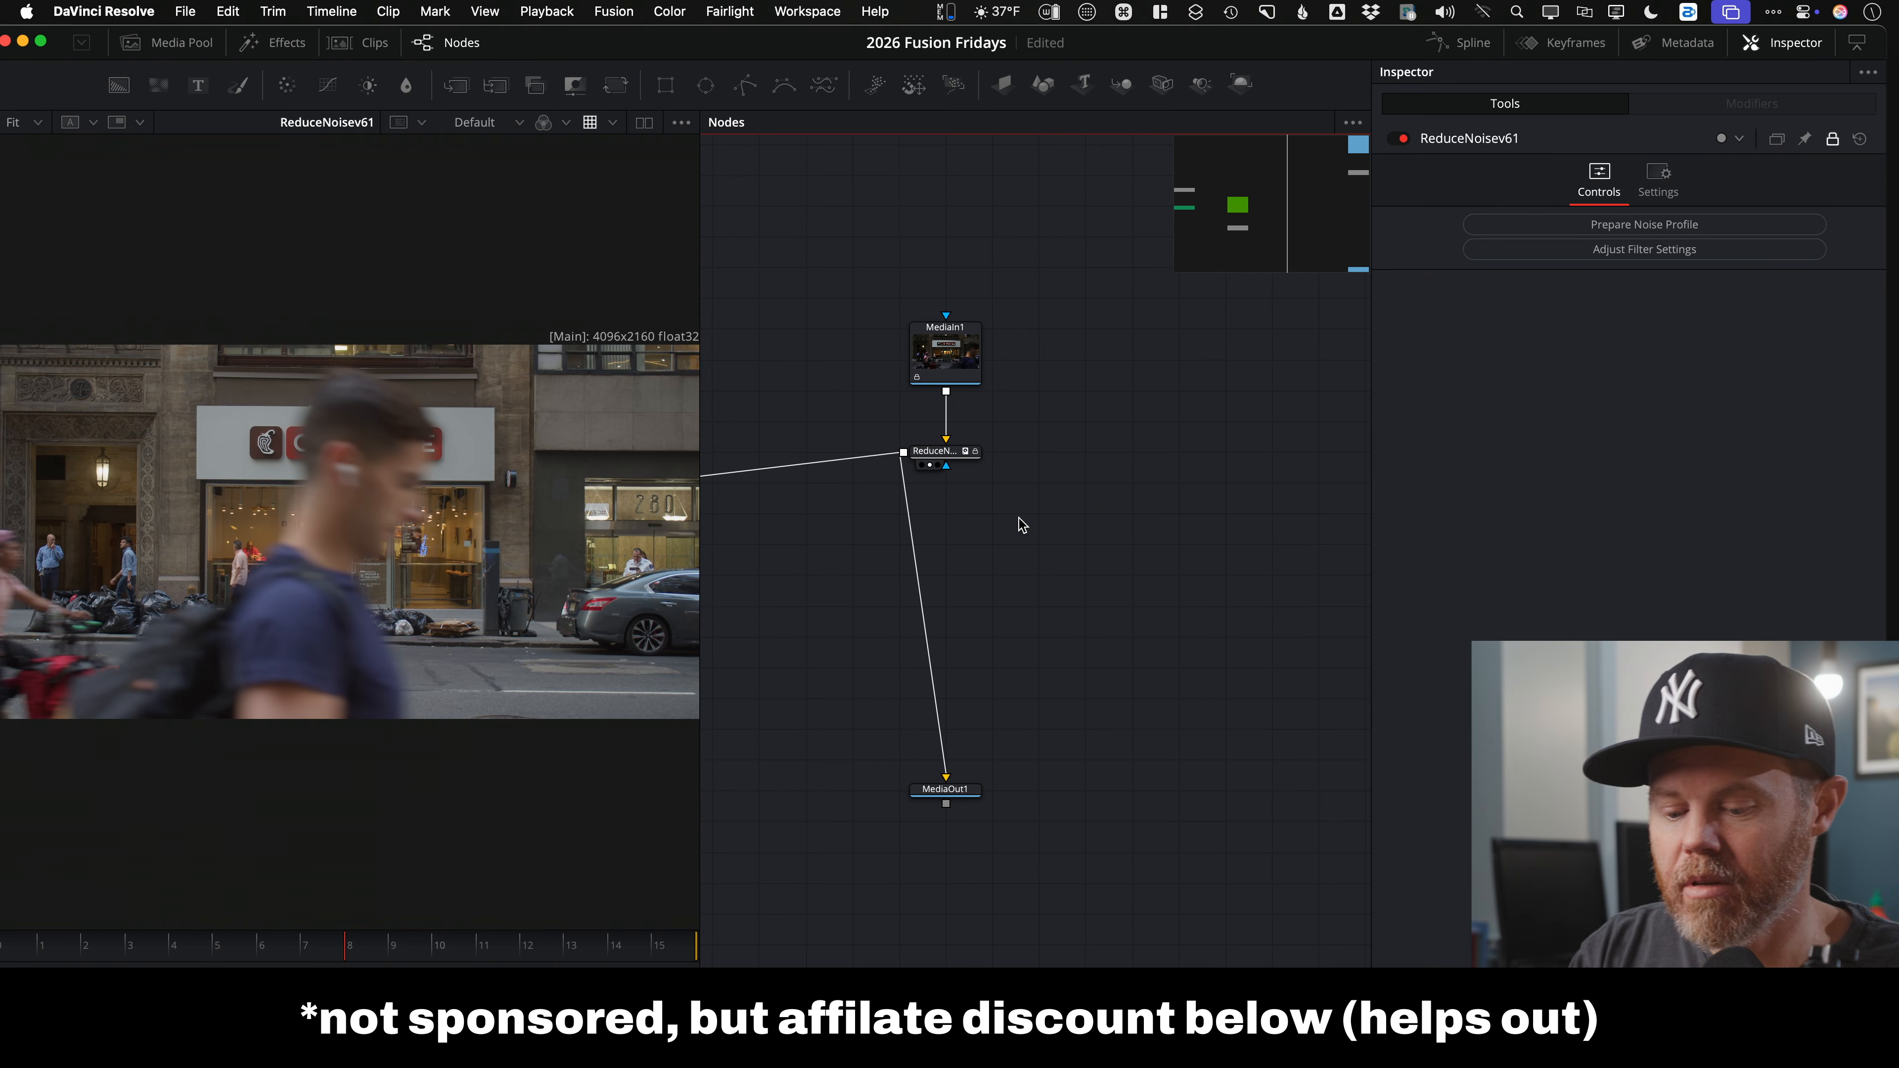
# Step: Open the Select Tool search with ReduceNoise selected
pyautogui.hotkey('shift', 'space')
# Step: Add a Mocha Pro node and feed ReduceNoise's output into MochaPro1
pyautogui.write('m')
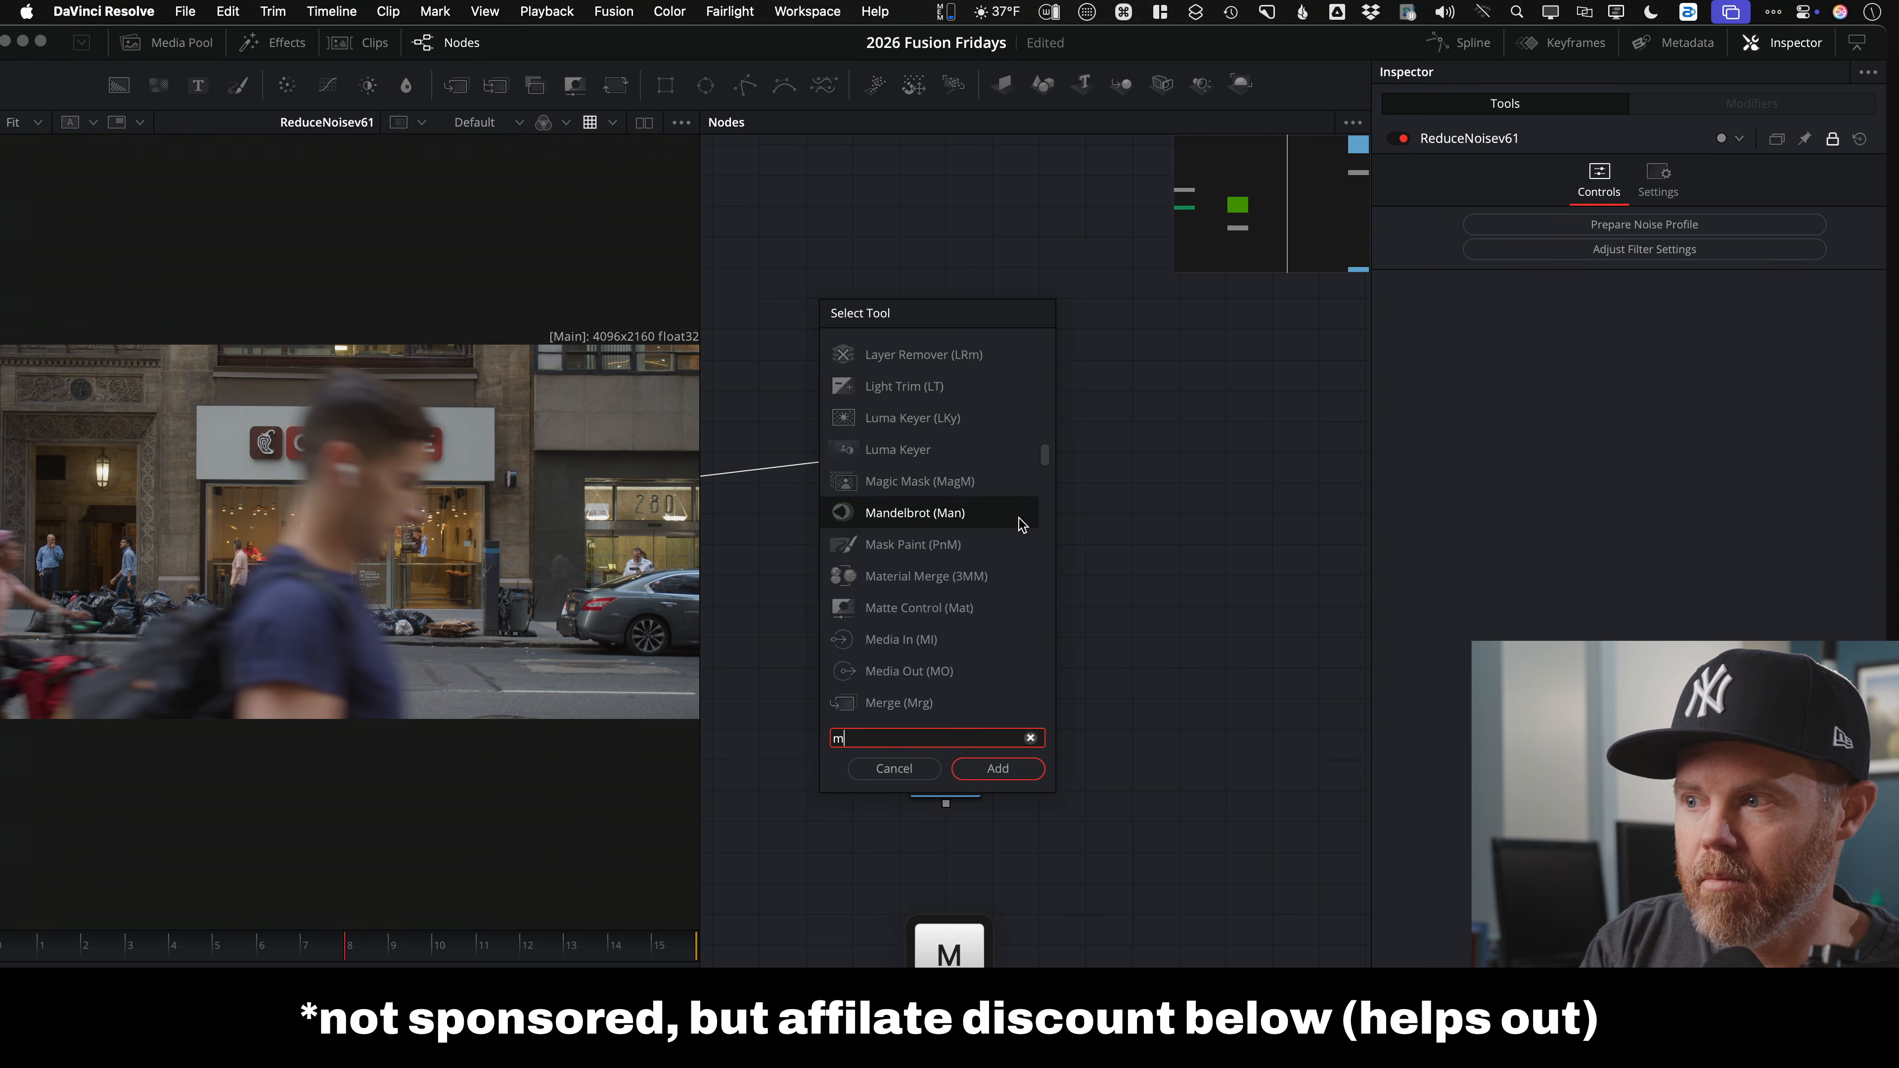
pyautogui.write('ocha')
pyautogui.press('Return')
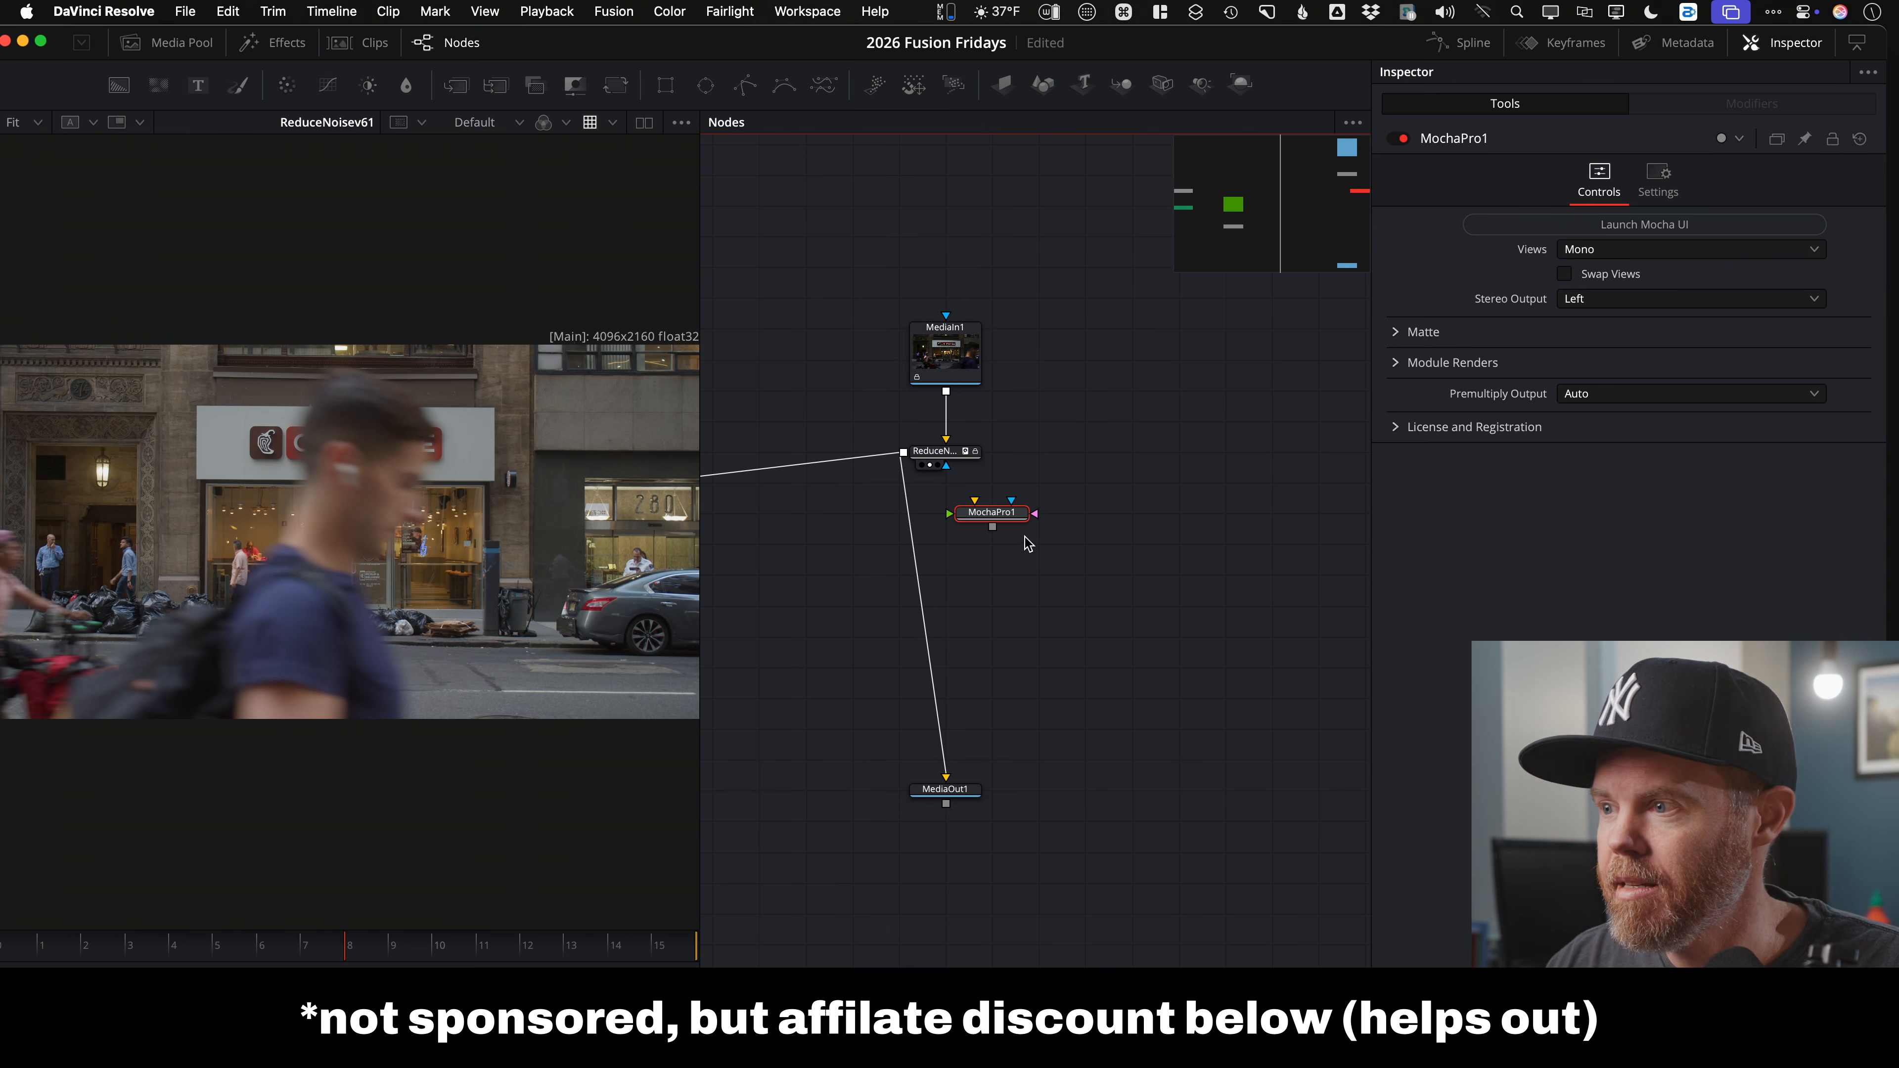
pyautogui.moveTo(991, 513); pyautogui.dragTo(1131, 544)
pyautogui.moveTo(905, 455); pyautogui.dragTo(1090, 544)
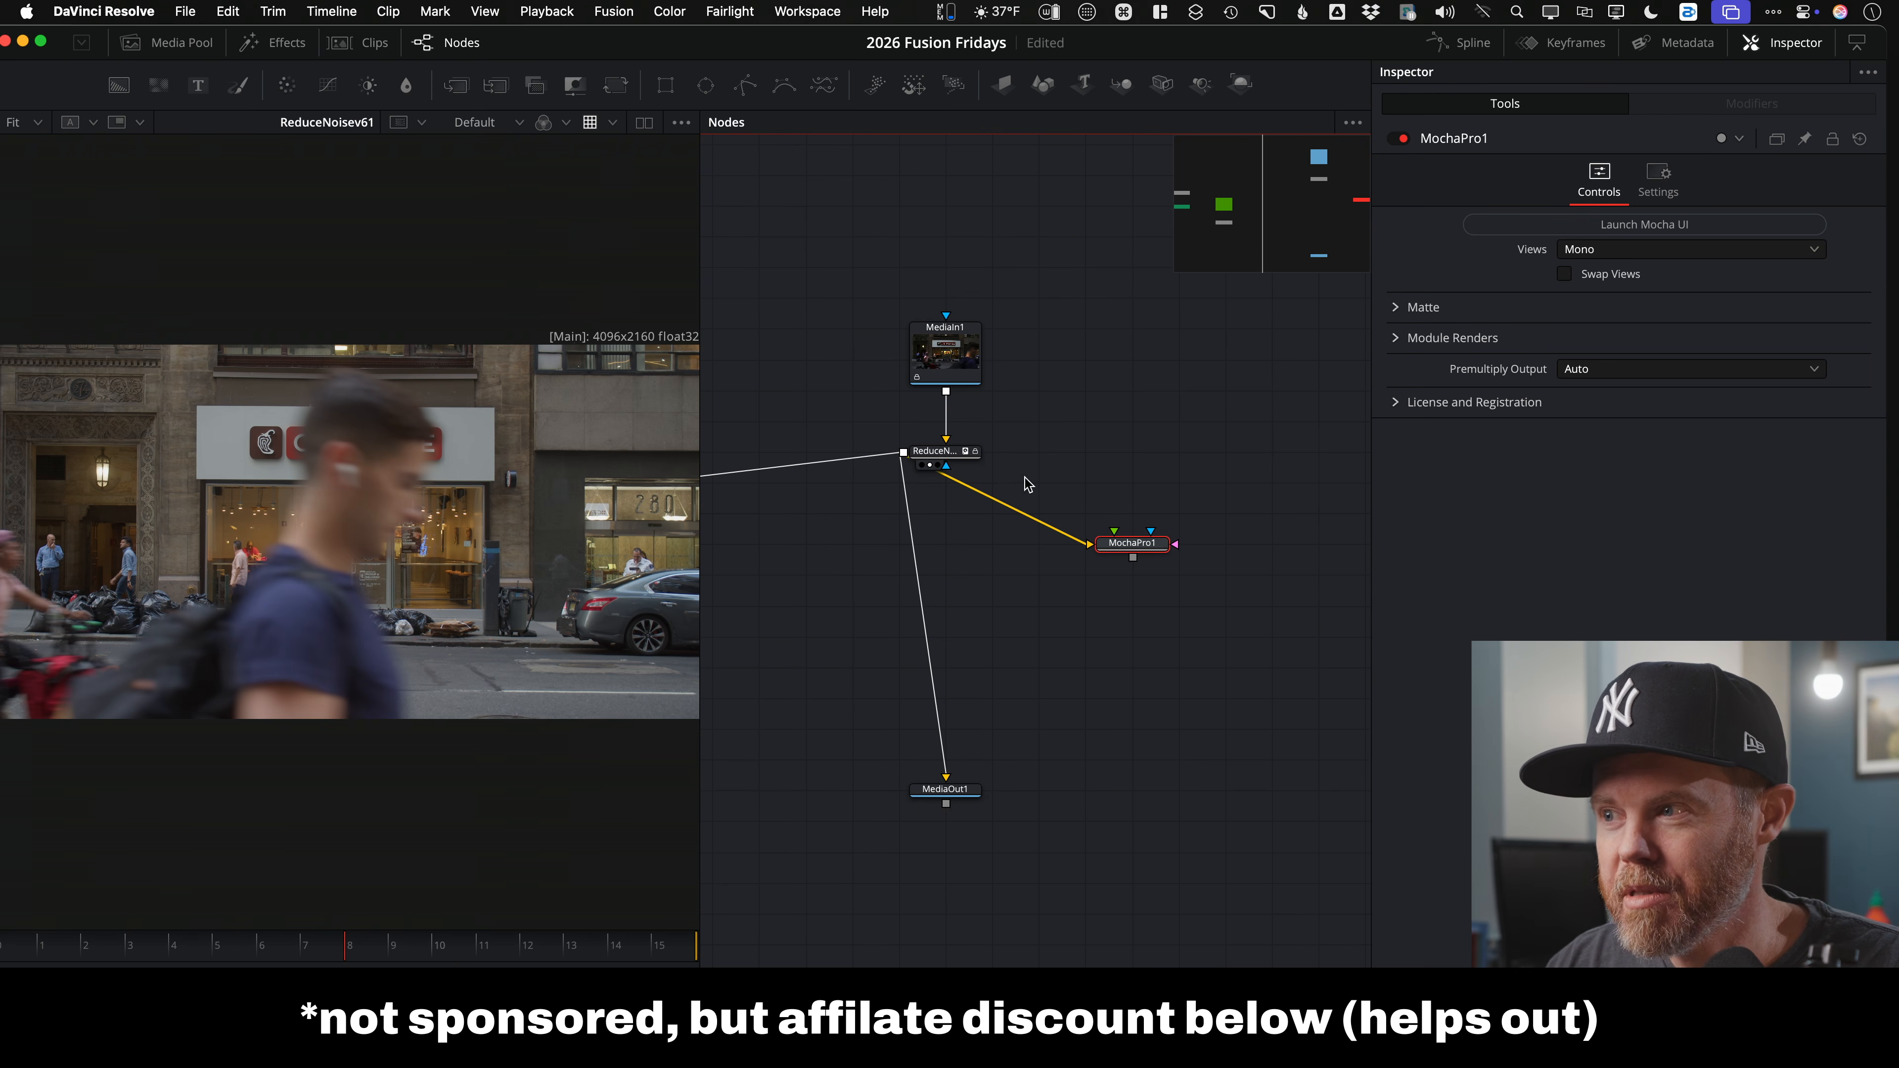
# Step: Rearrange MediaIn1, ReduceNoise and MochaPro1, then launch the Mocha UI for MochaPro1
pyautogui.moveTo(1030, 333); pyautogui.dragTo(953, 404)
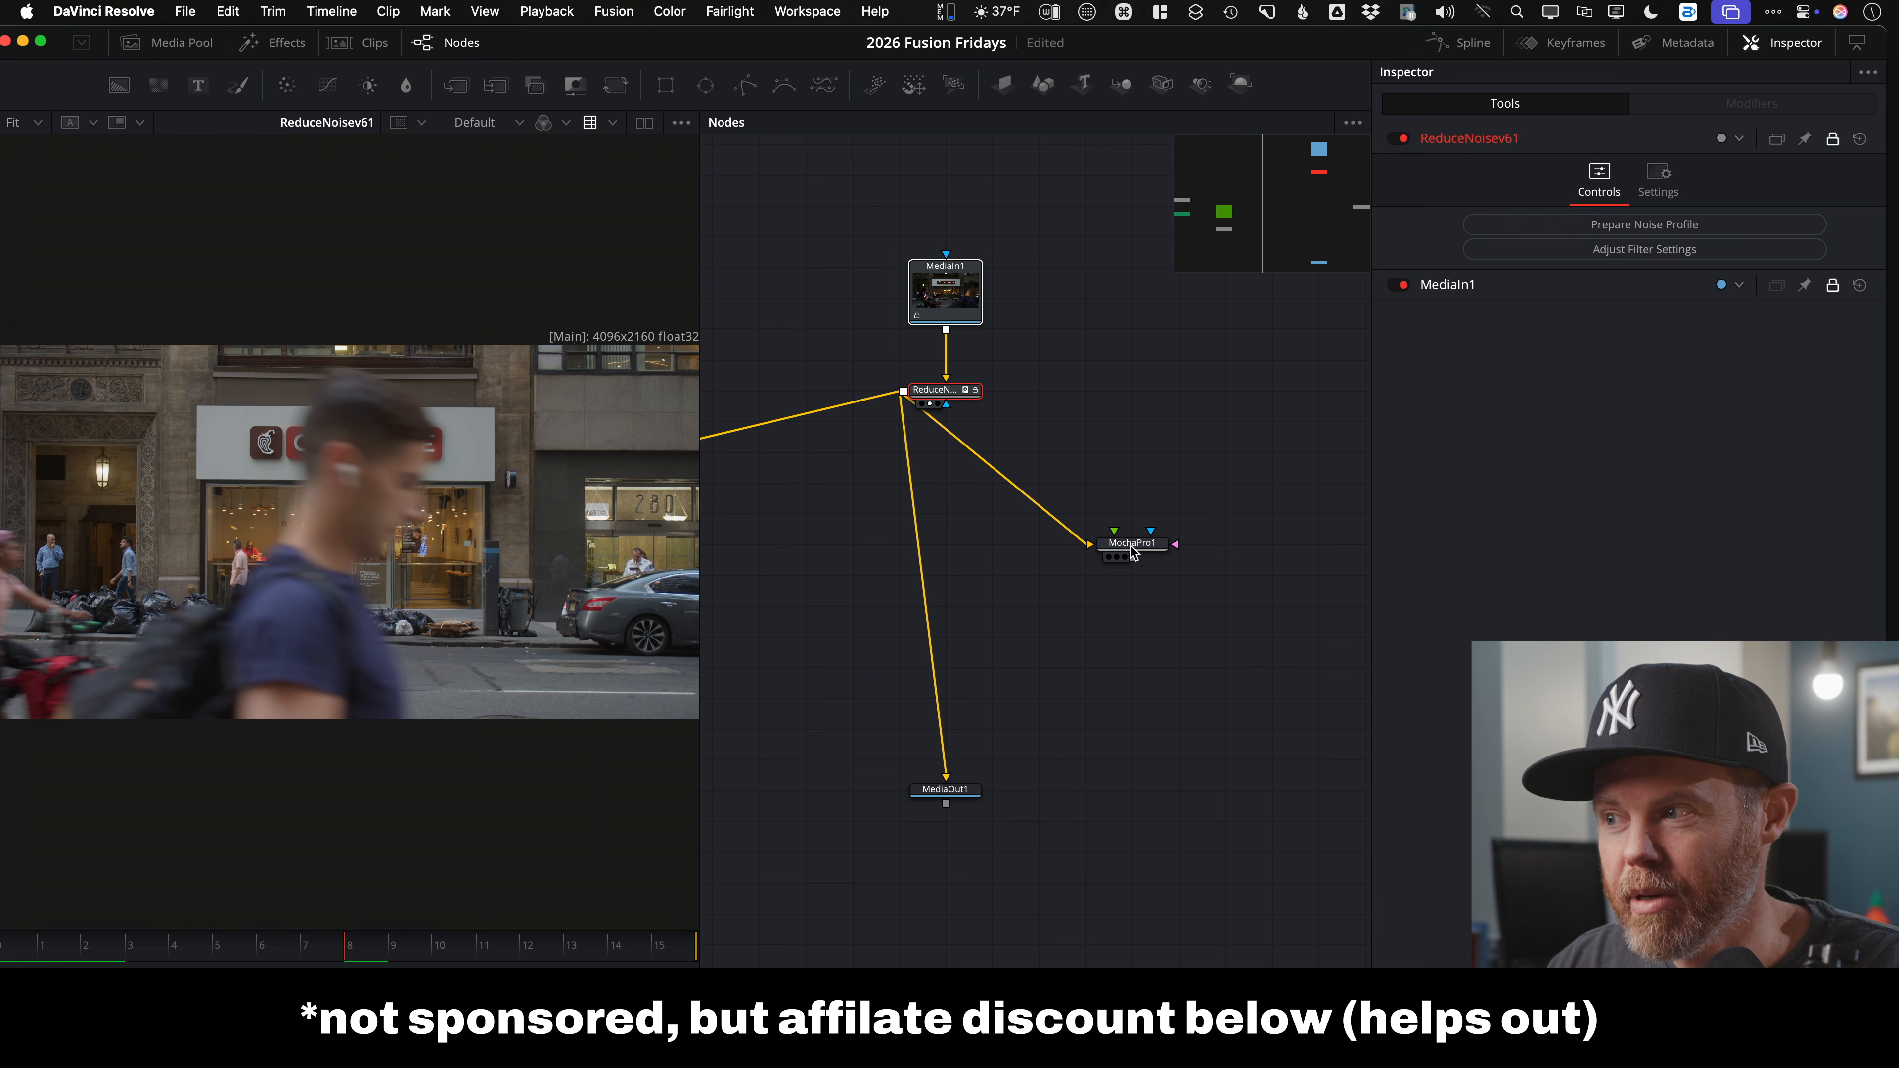
pyautogui.moveTo(1129, 545); pyautogui.dragTo(1091, 479)
pyautogui.click(1091, 483)
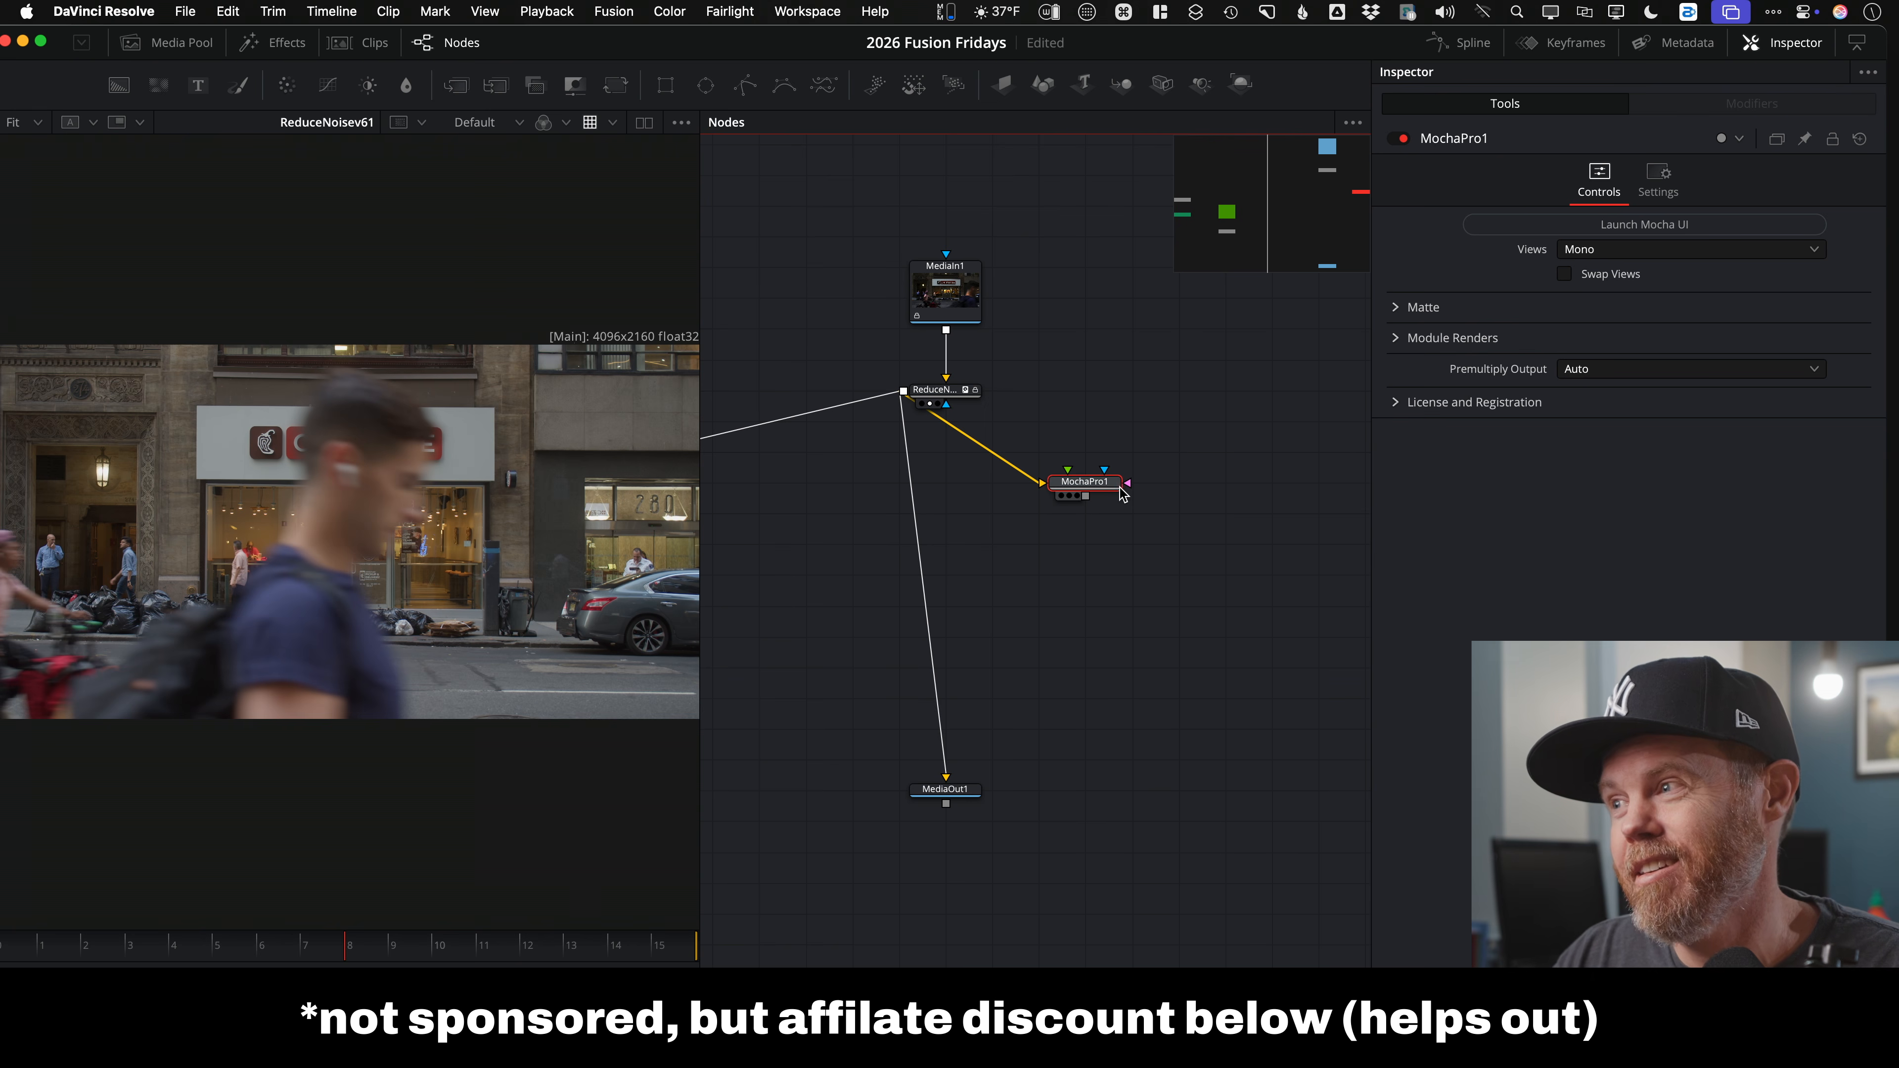
pyautogui.click(1492, 226)
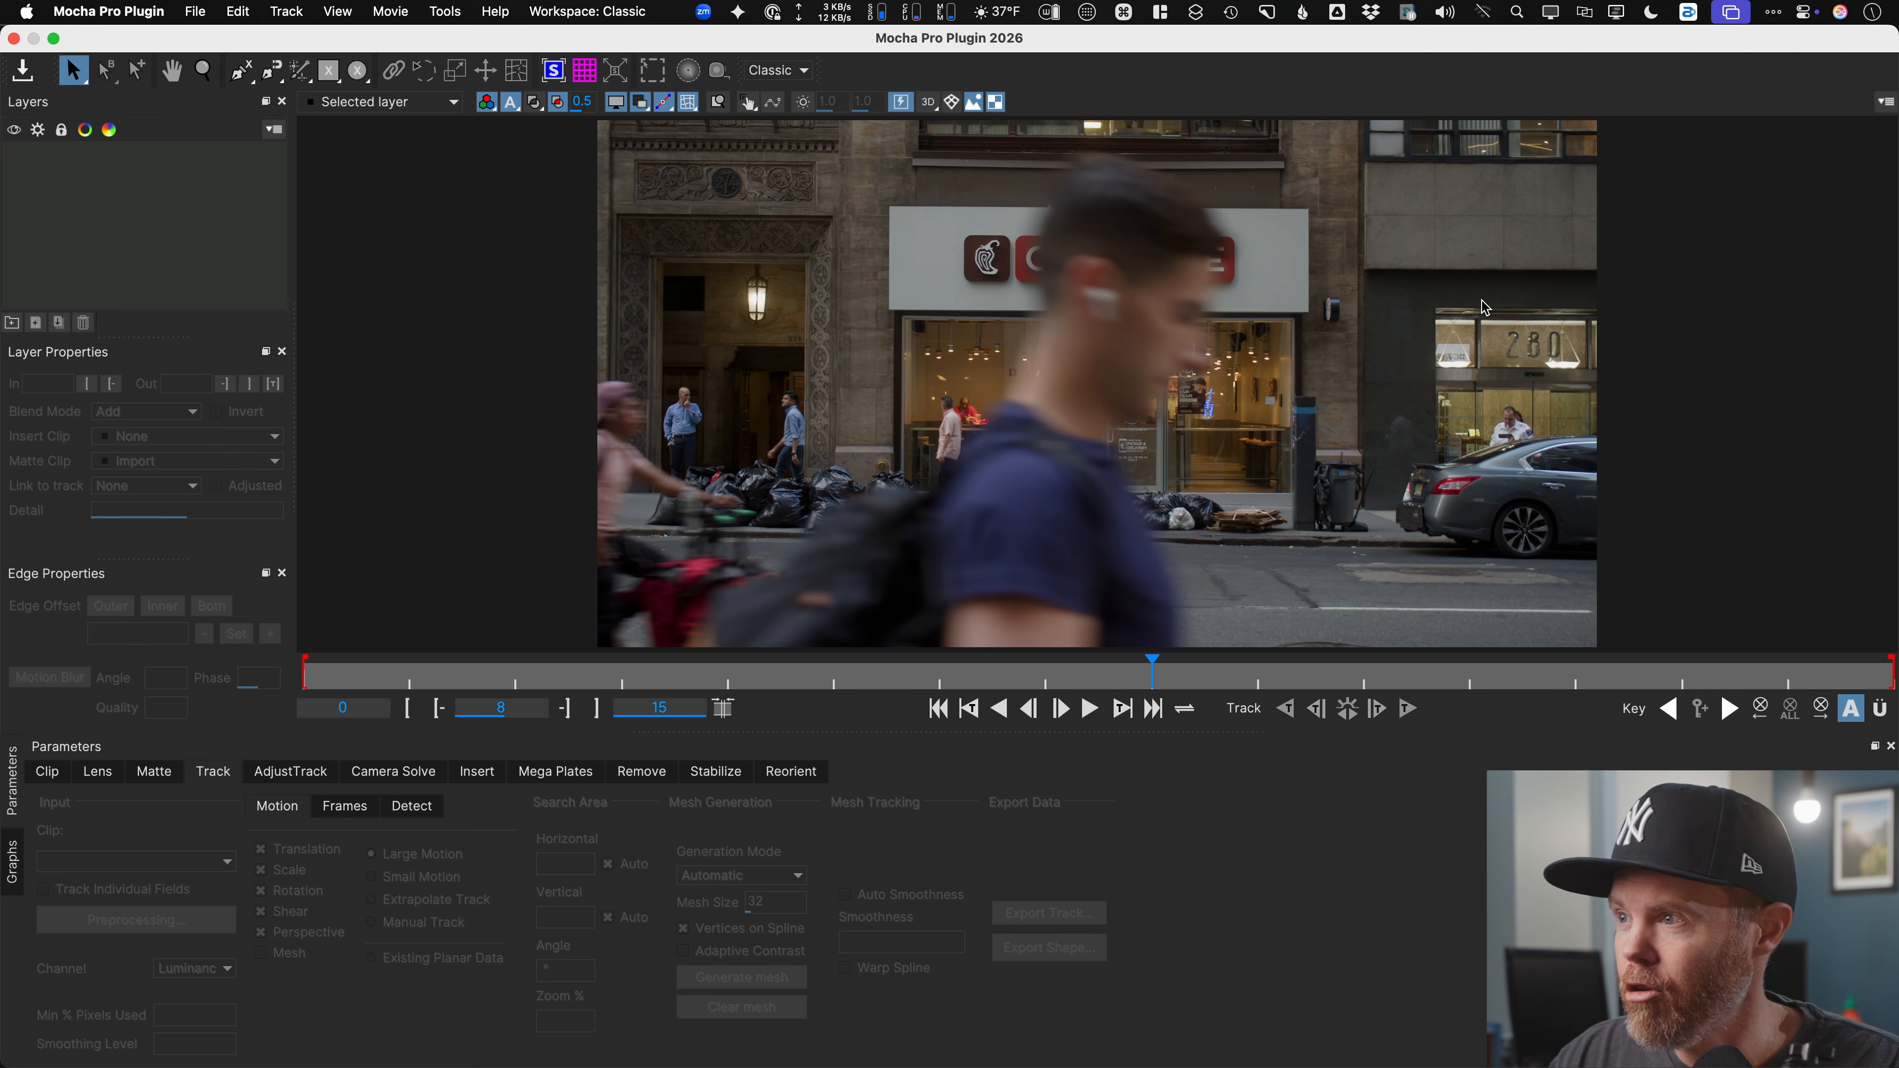
# Step: On frame 7, click the passerby's head with the Matte Assist ML quick mask tool
pyautogui.moveTo(1075, 686)
pyautogui.mouseDown()
pyautogui.moveTo(389, 670)
pyautogui.moveTo(1256, 666)
pyautogui.moveTo(834, 655)
pyautogui.moveTo(1254, 662)
pyautogui.moveTo(1050, 666)
pyautogui.mouseUp()
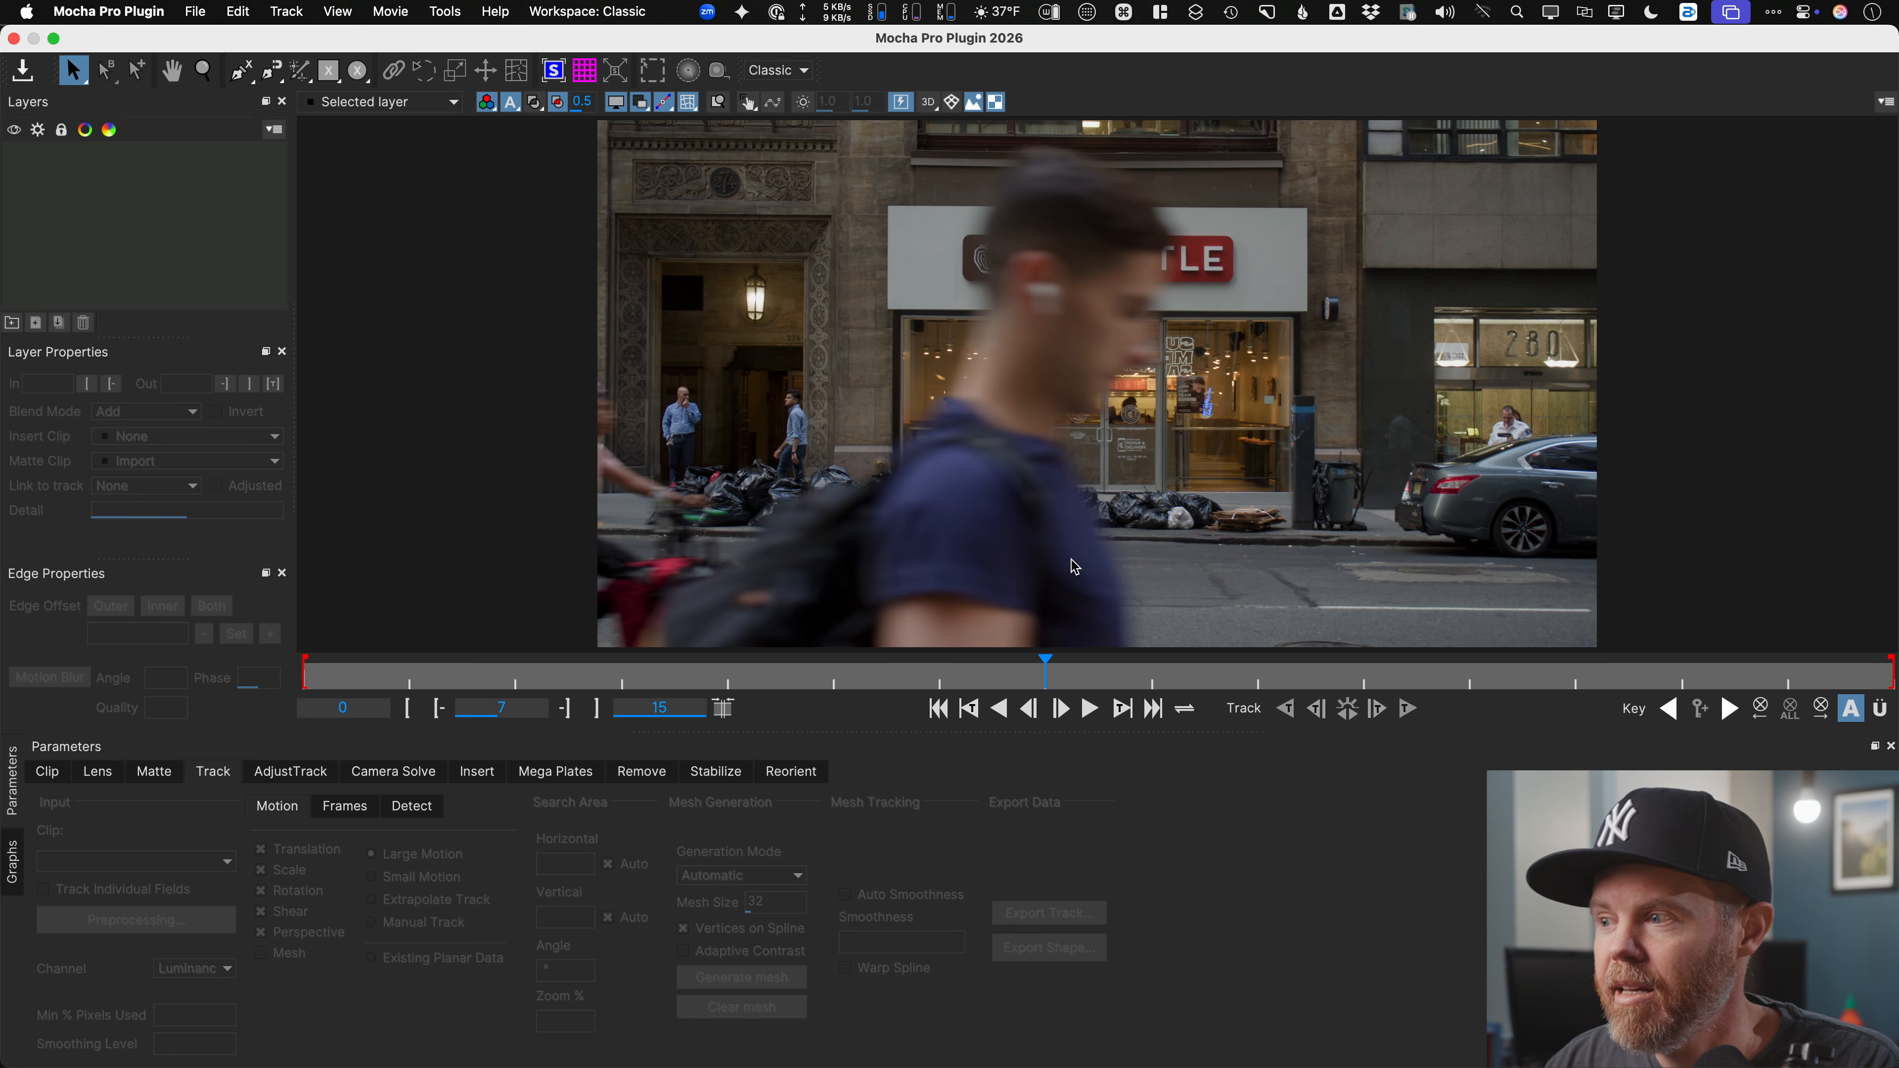
pyautogui.click(1364, 682)
pyautogui.moveTo(1365, 695); pyautogui.dragTo(516, 646)
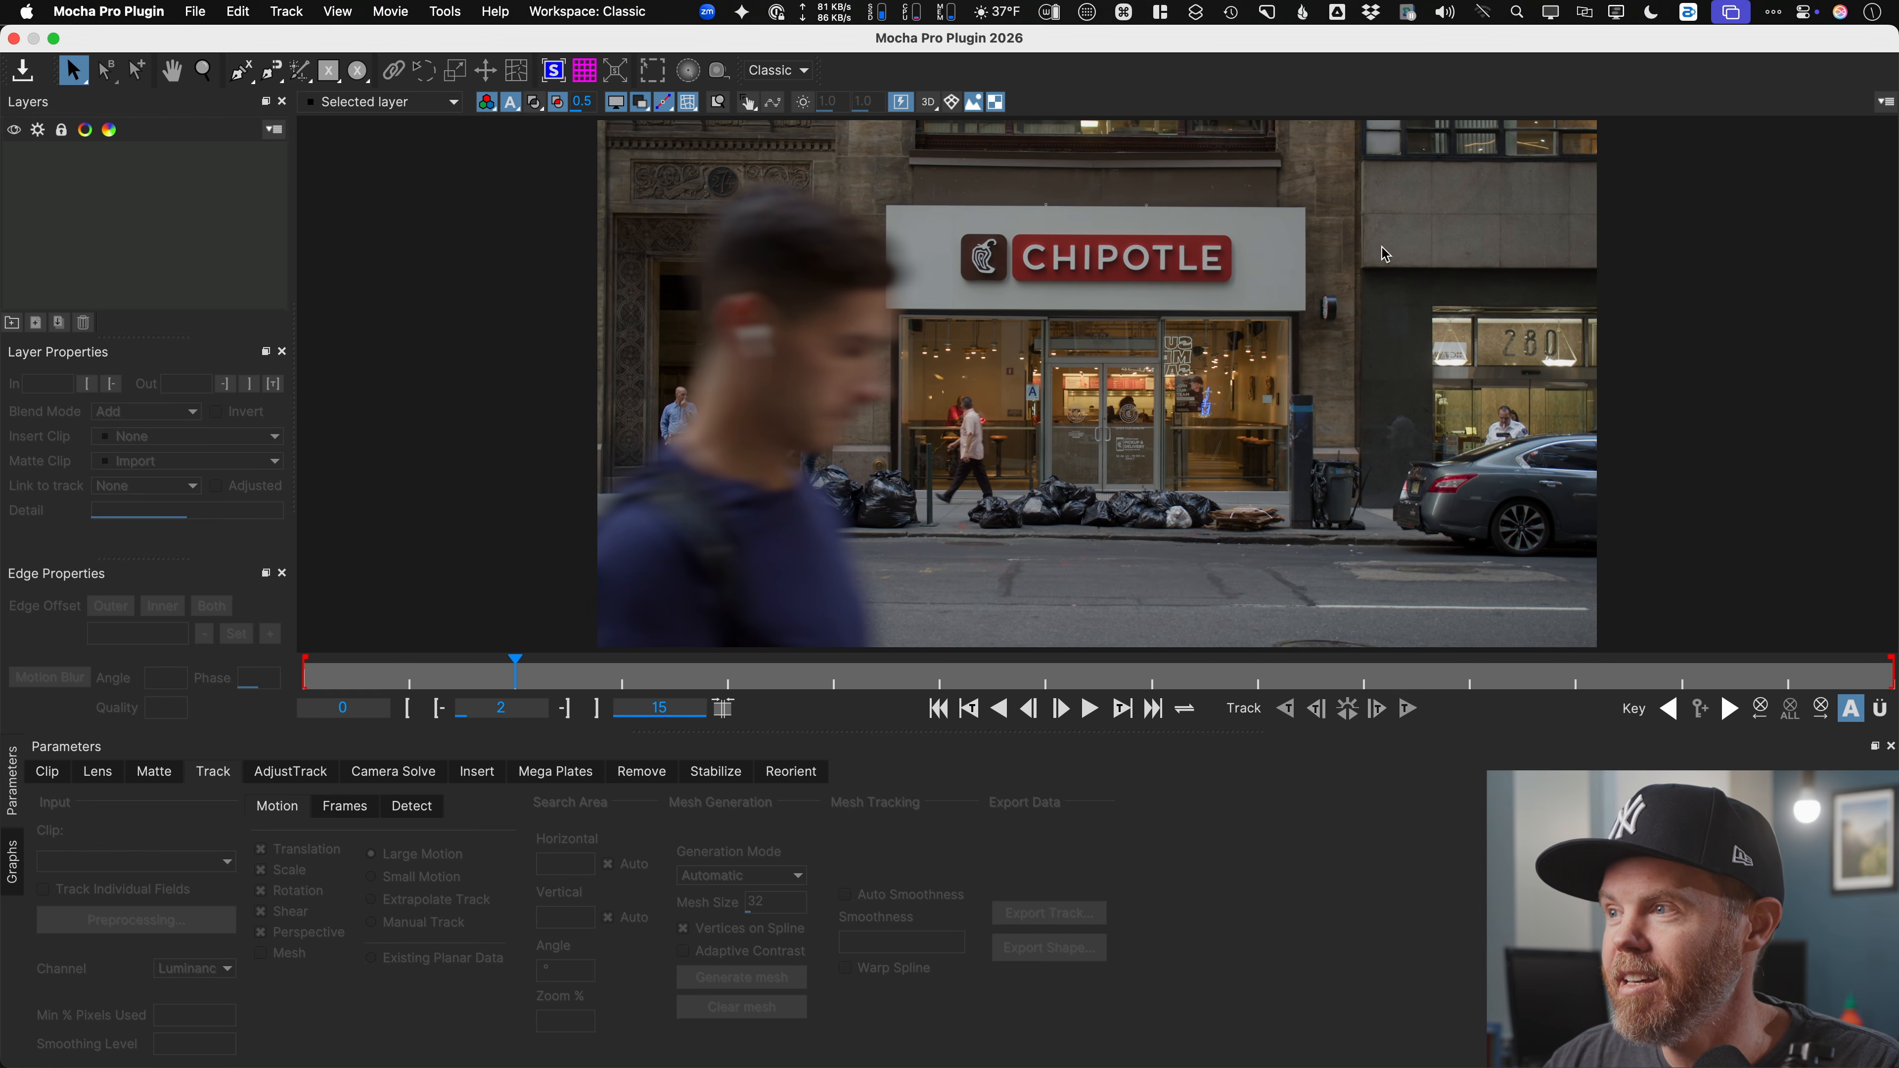
pyautogui.moveTo(927, 680); pyautogui.dragTo(1079, 682)
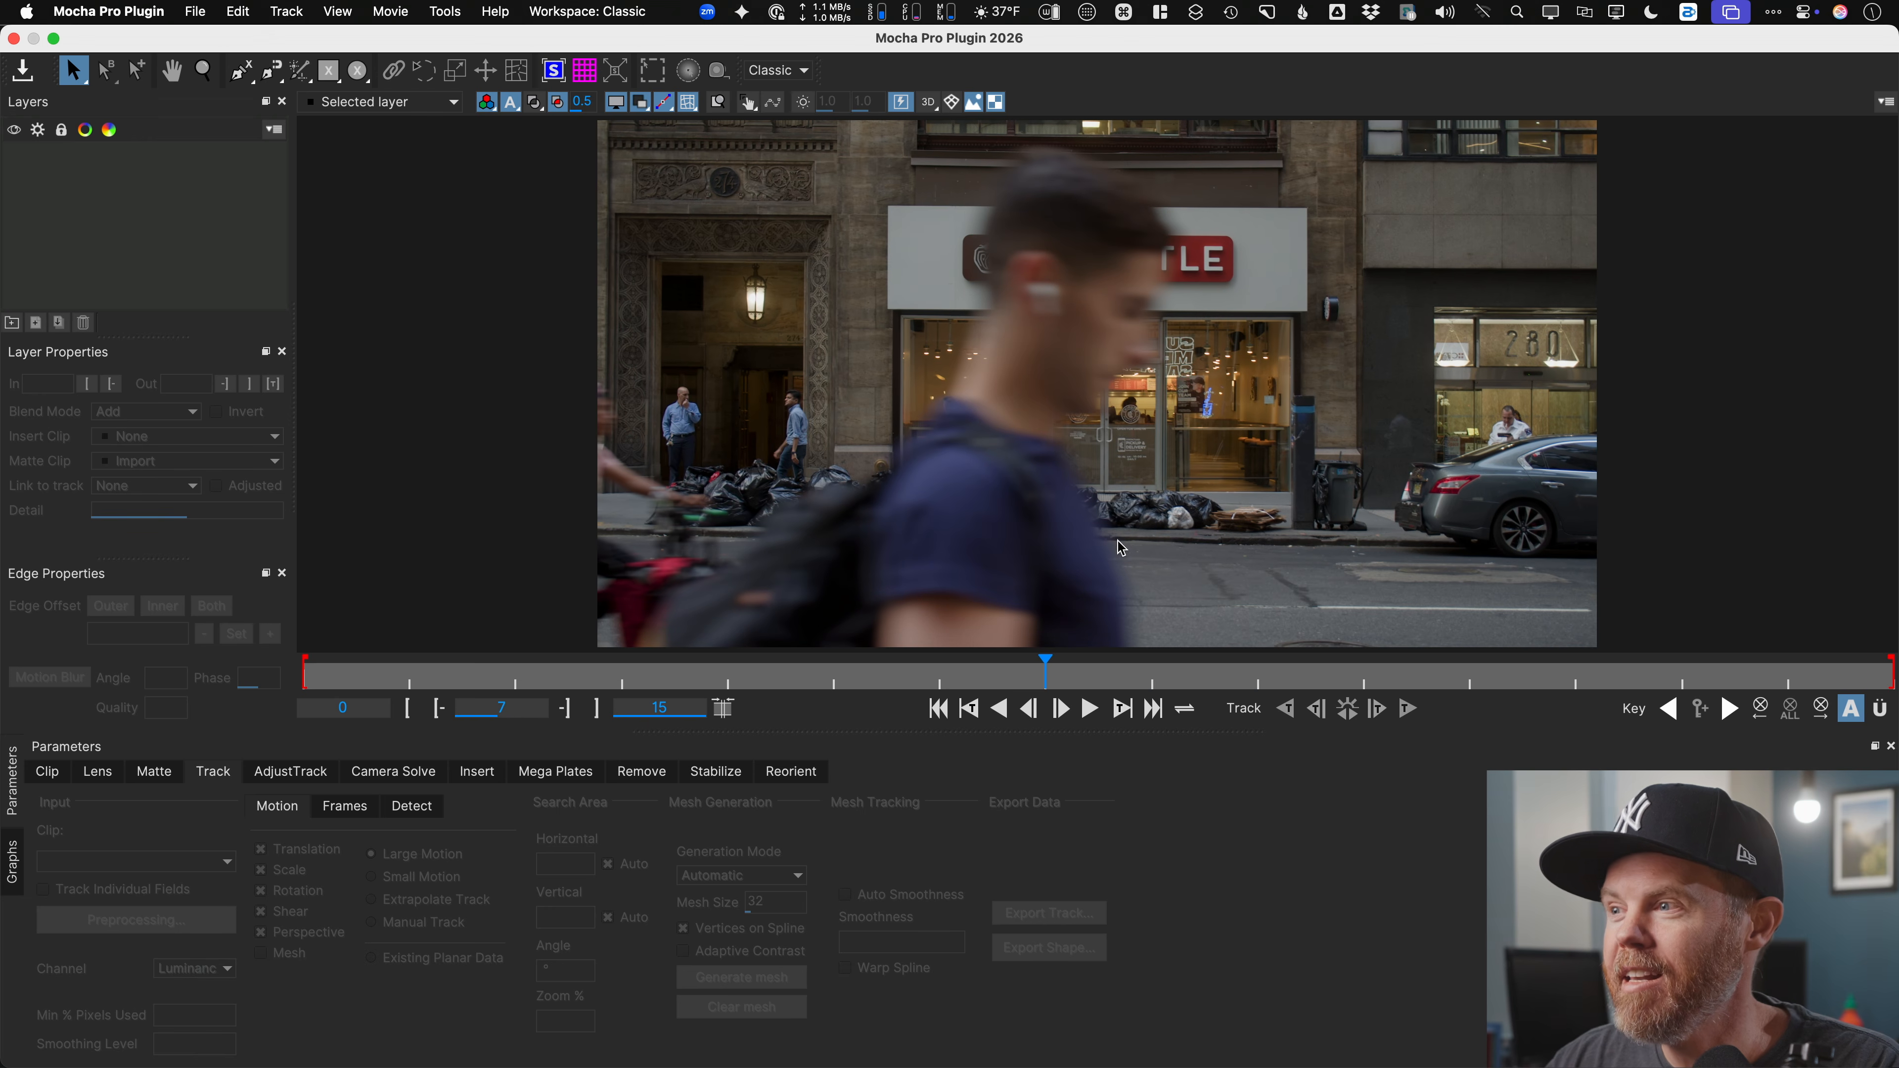
pyautogui.moveTo(1100, 529); pyautogui.dragTo(950, 522)
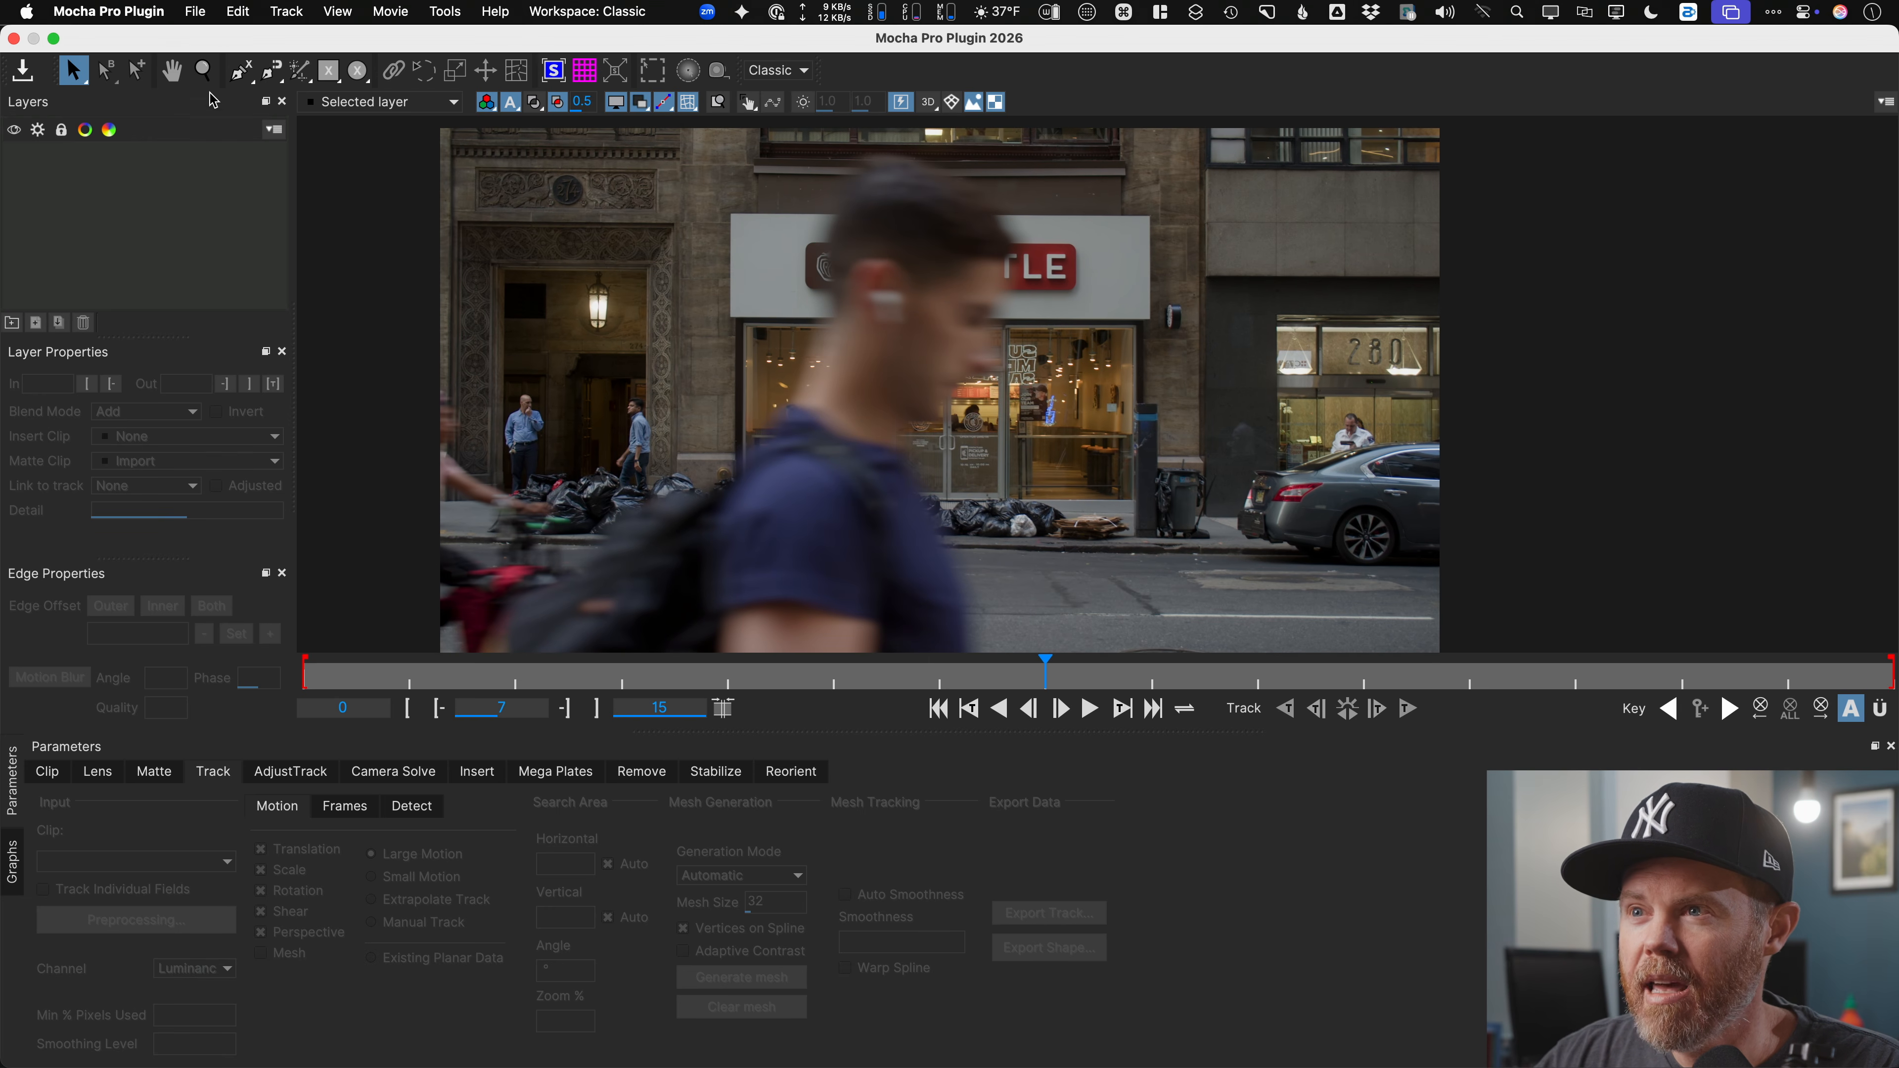
pyautogui.click(300, 71)
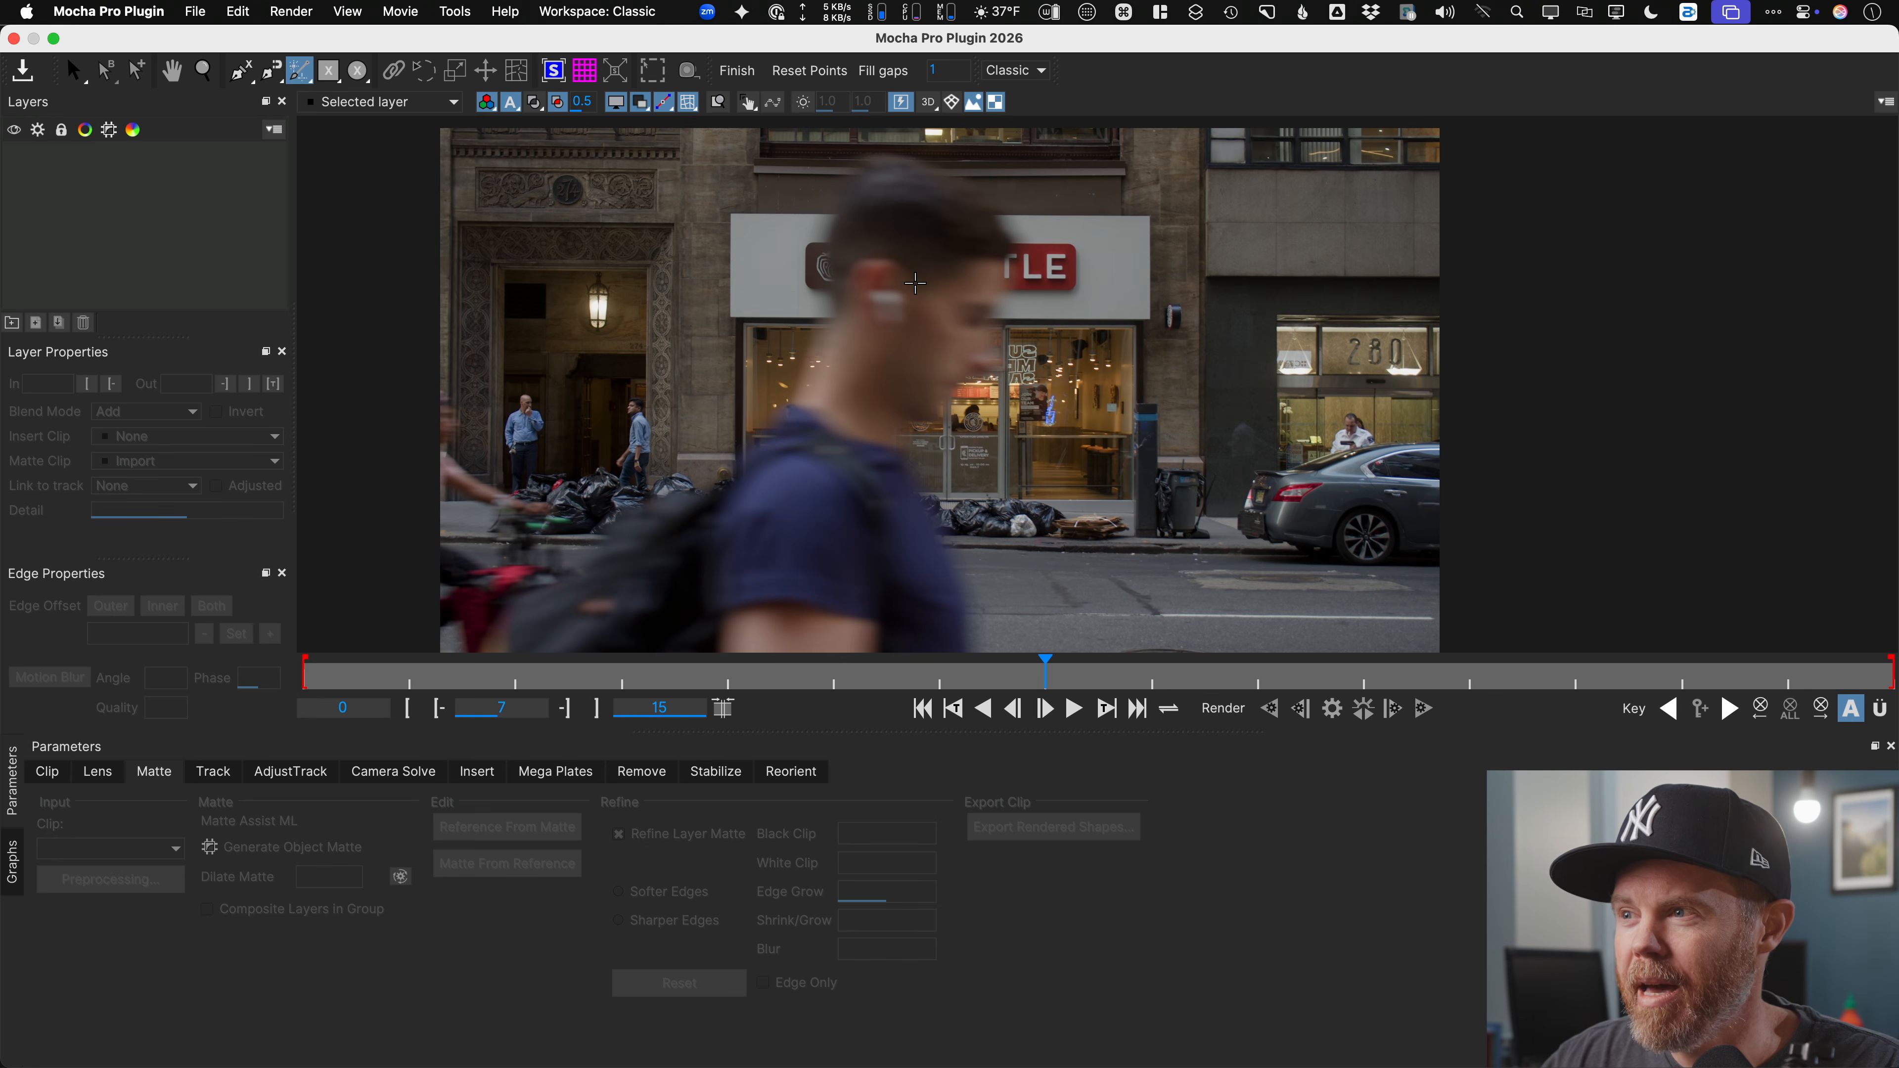
pyautogui.click(920, 339)
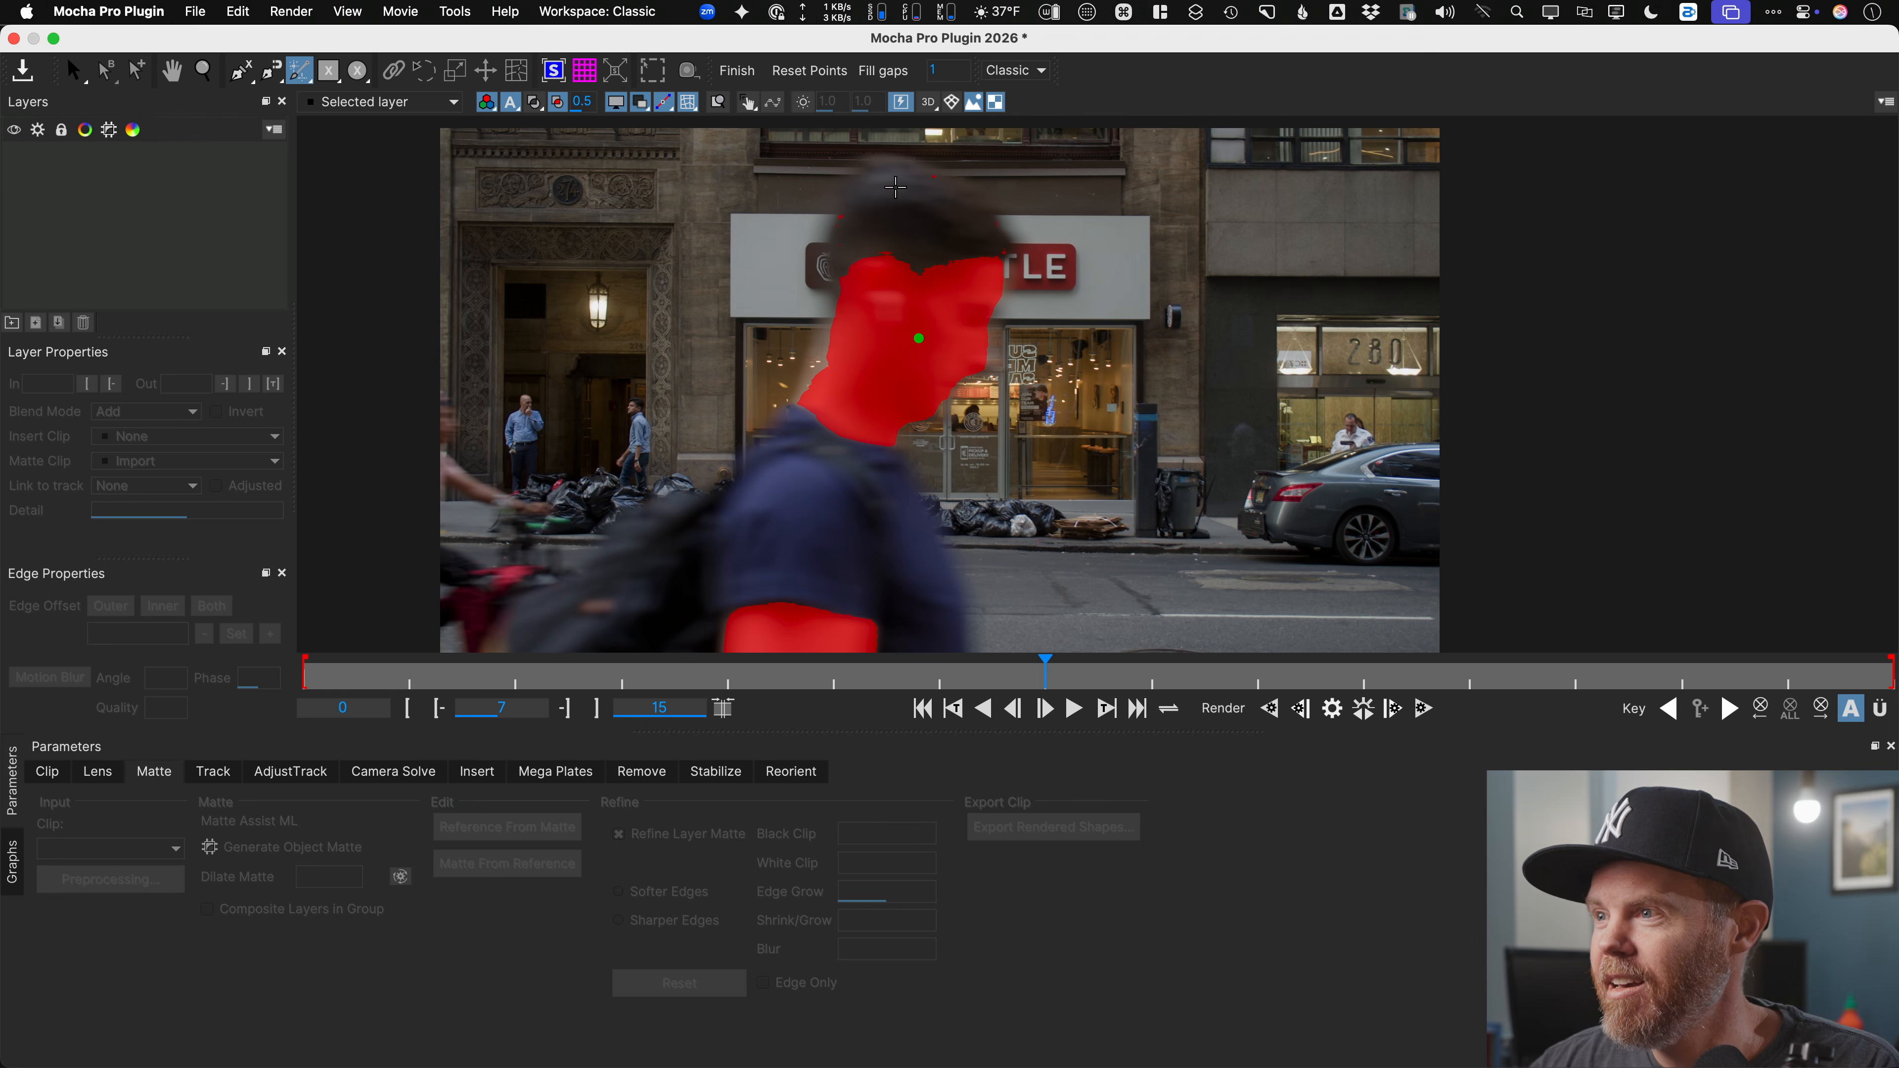
# Step: Add quick-mask points on the head and torso, then pick the brush variant
pyautogui.click(918, 228)
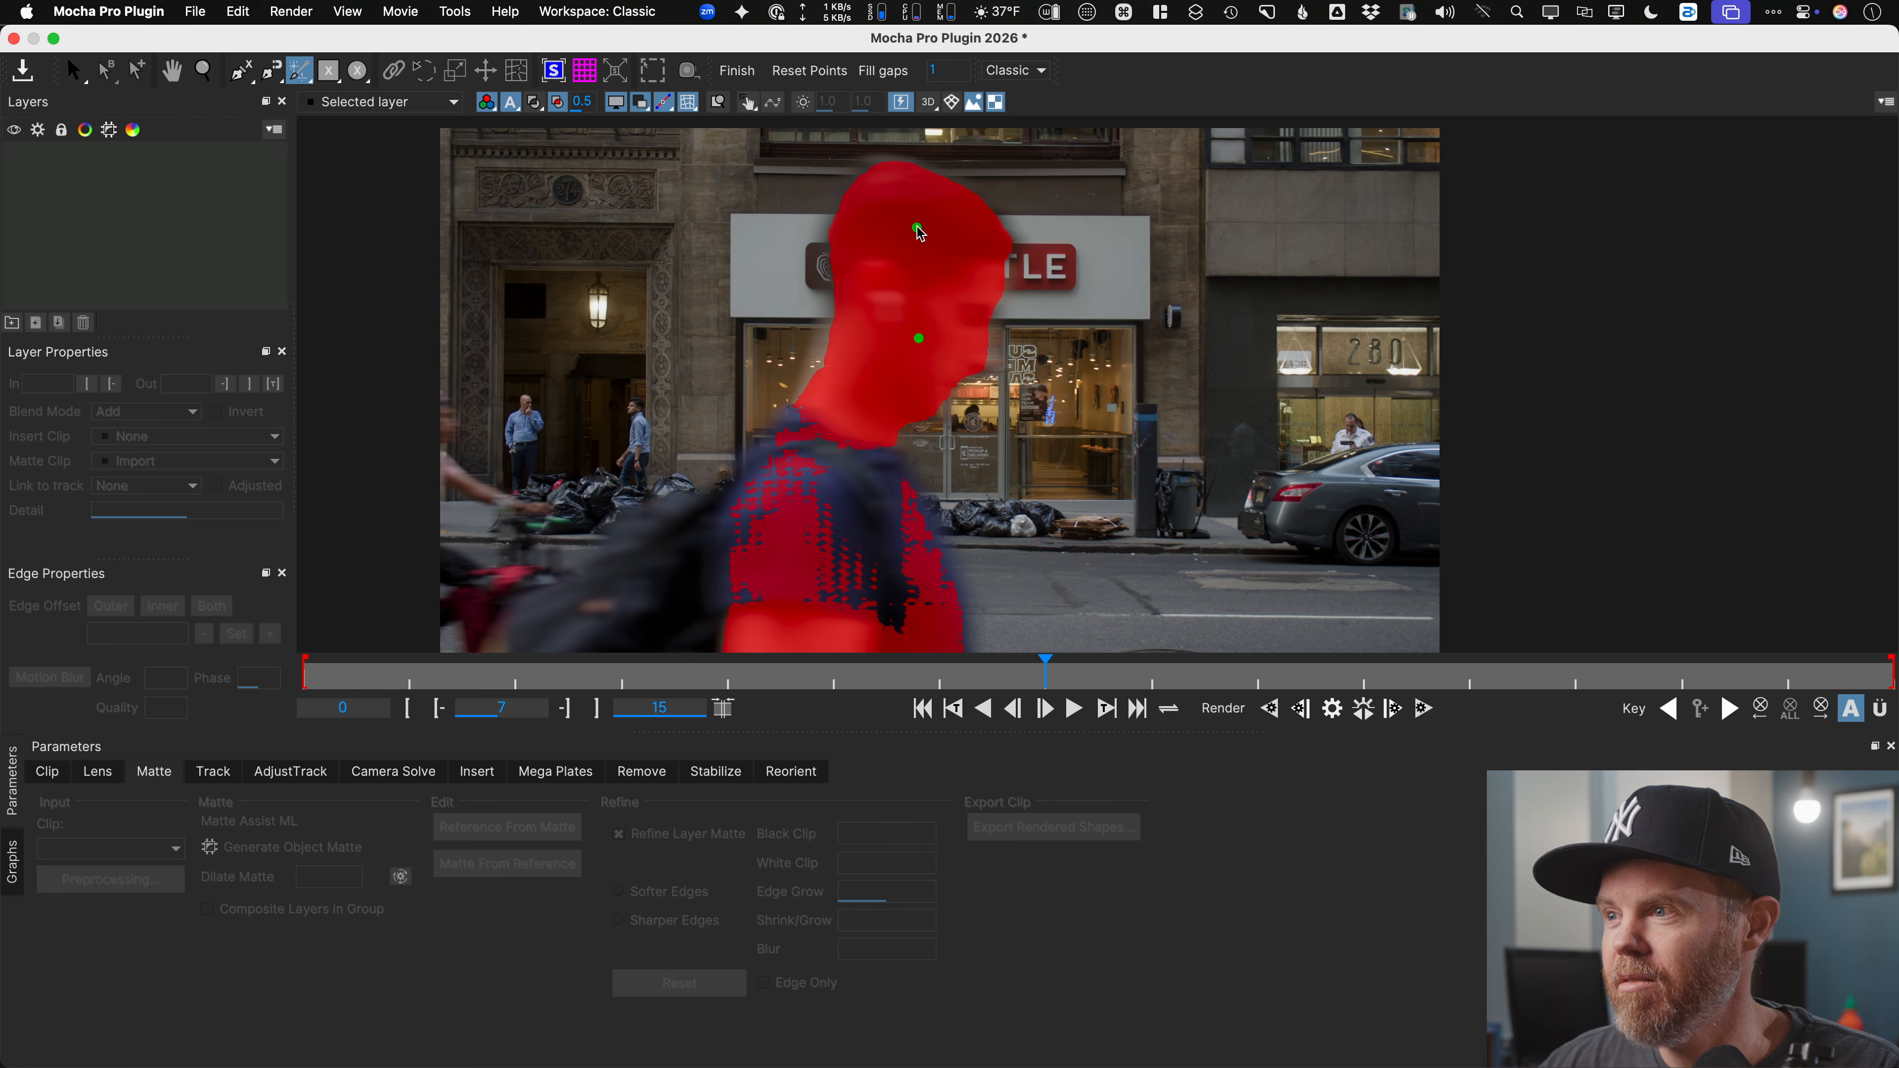
pyautogui.click(846, 490)
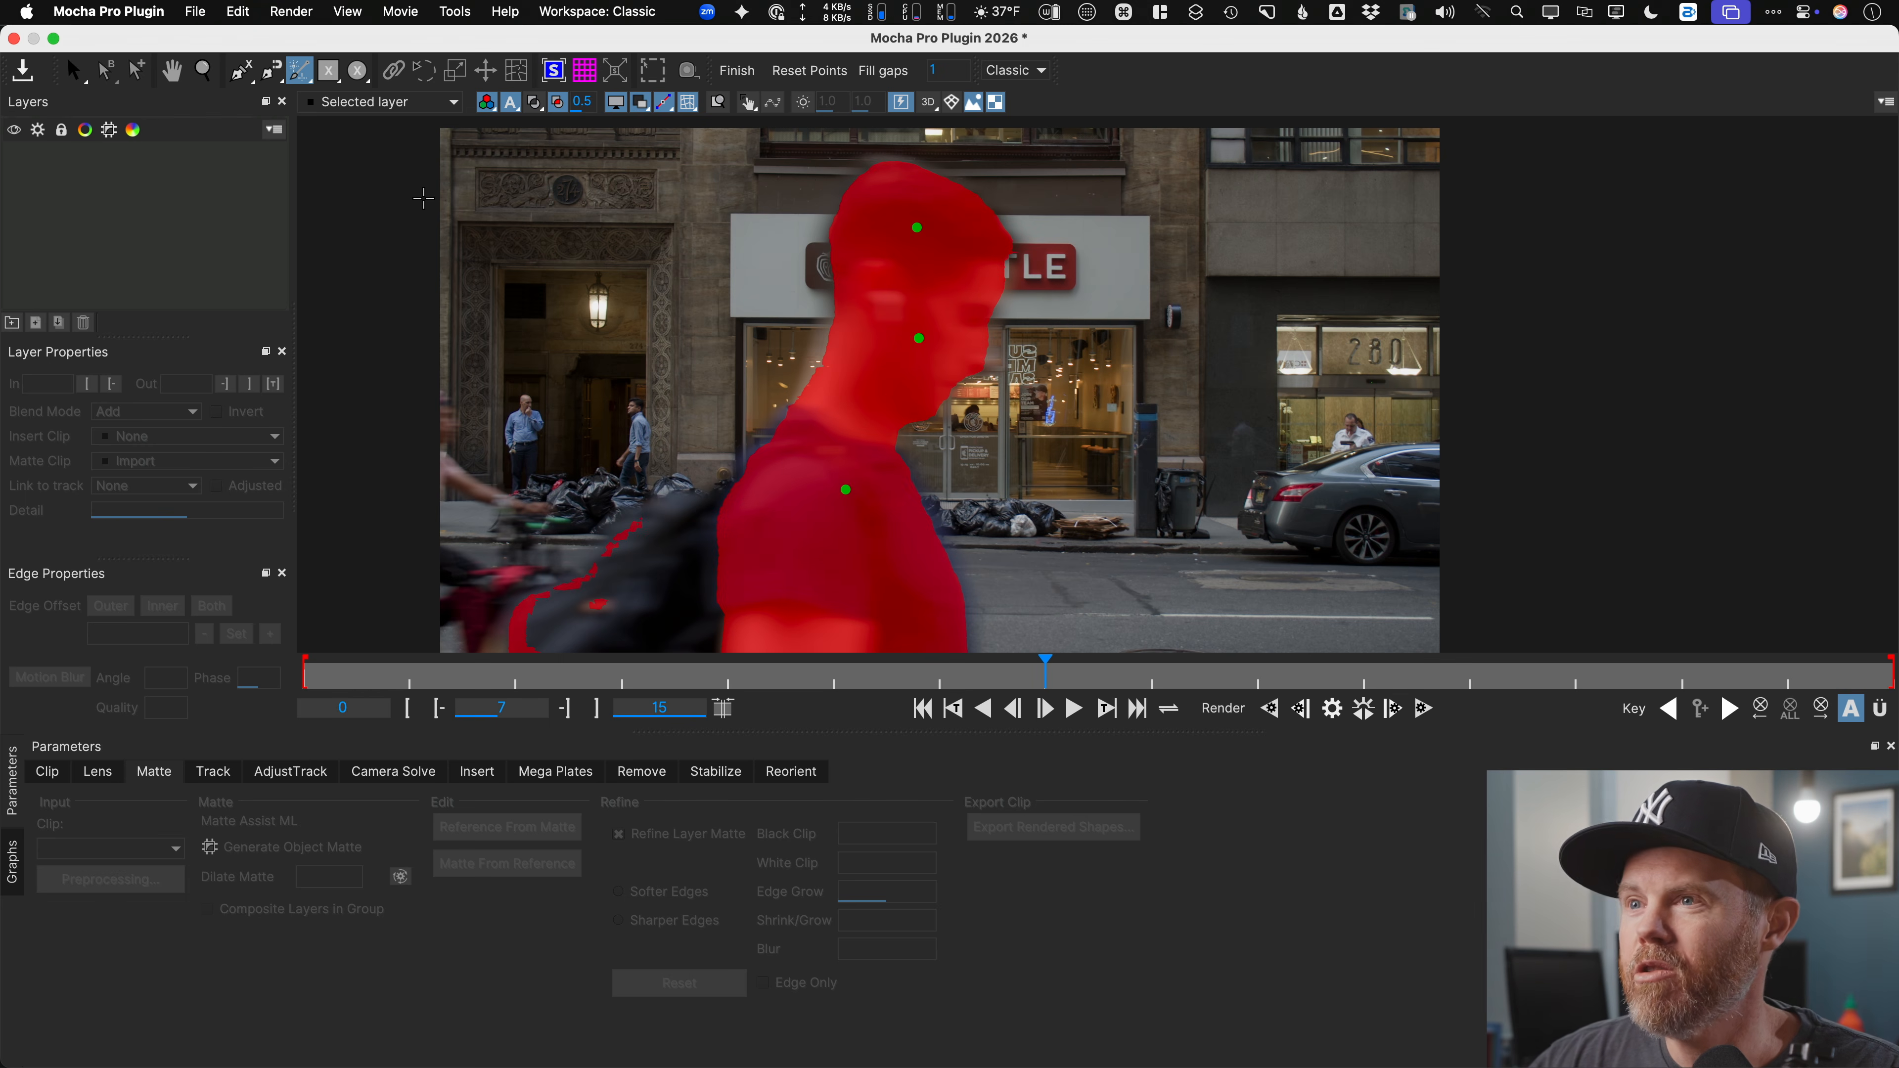
pyautogui.moveTo(299, 71); pyautogui.dragTo(299, 193)
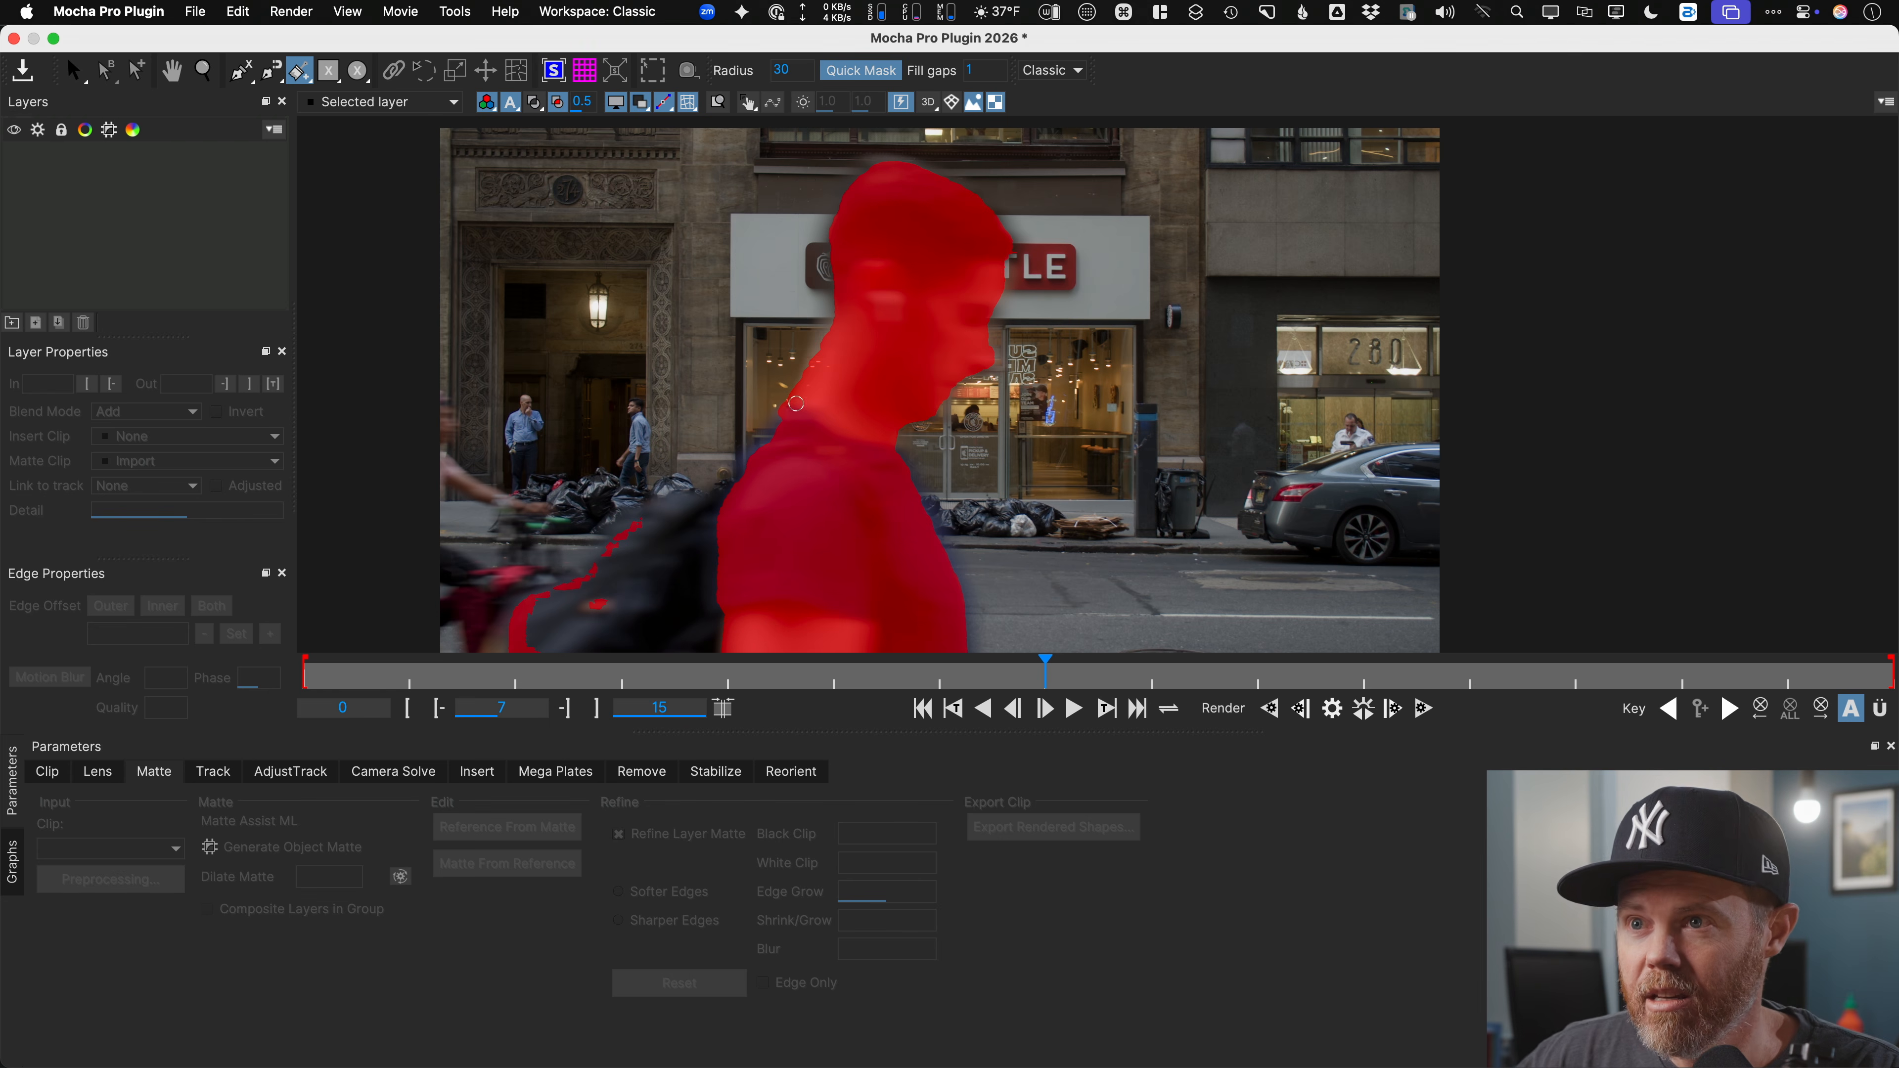
# Step: Convert the quick mask to a spline layer and delete the stray lower-left points
pyautogui.click(75, 70)
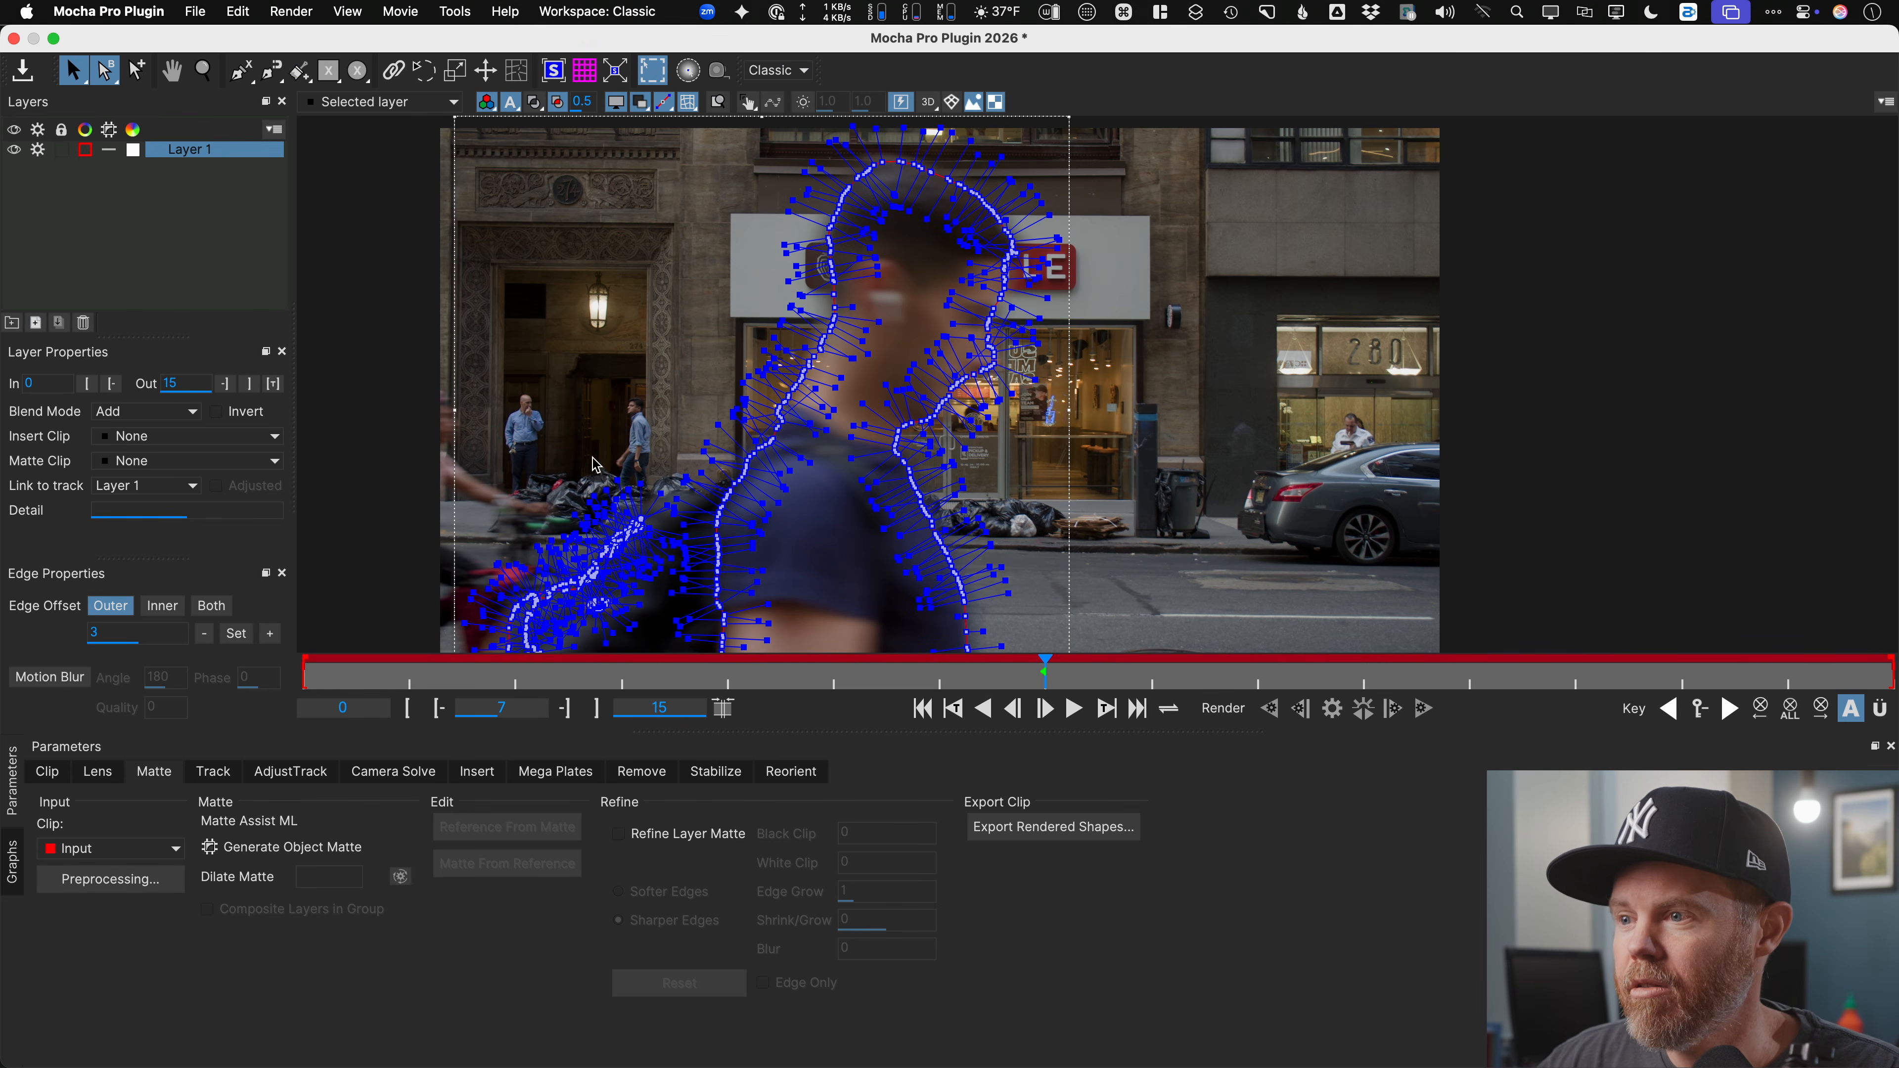
pyautogui.moveTo(635, 447); pyautogui.dragTo(736, 357)
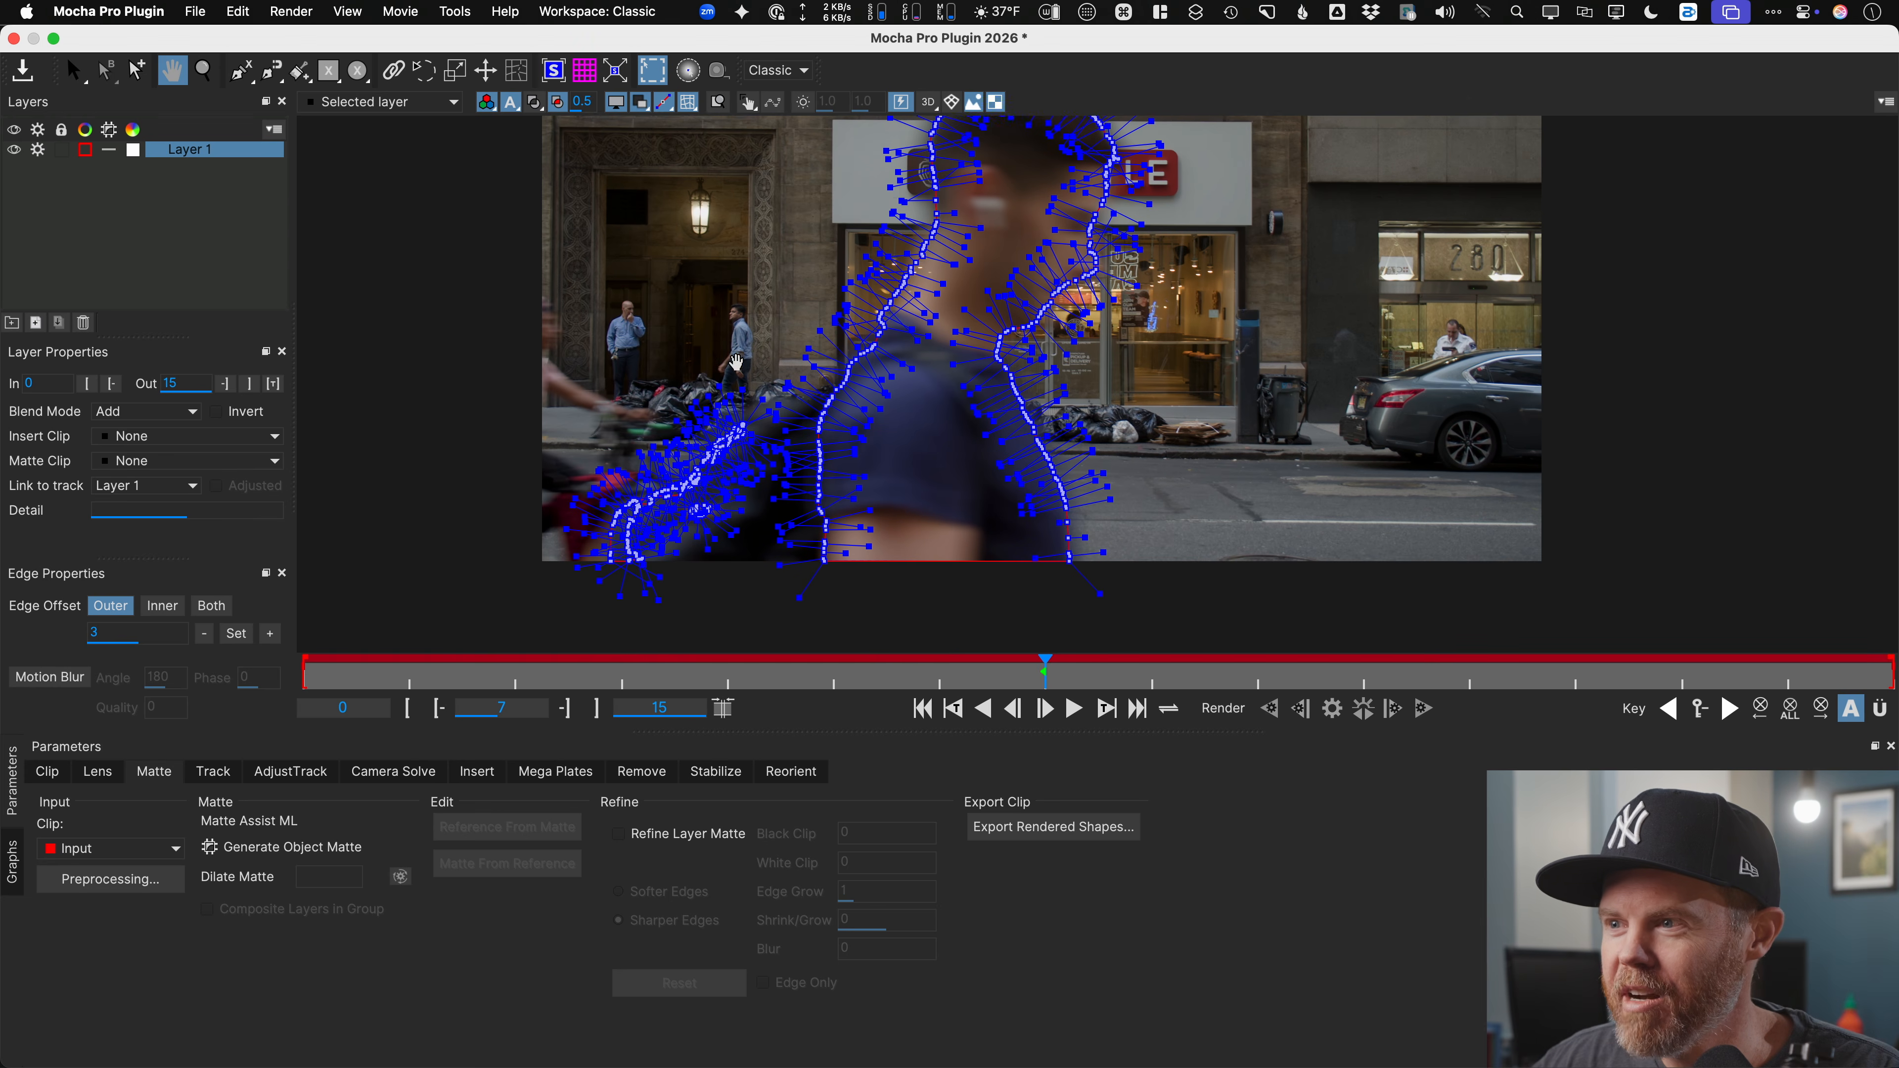
pyautogui.moveTo(482, 344); pyautogui.dragTo(754, 627)
pyautogui.press('BackSpace')
pyautogui.moveTo(931, 404); pyautogui.dragTo(815, 446)
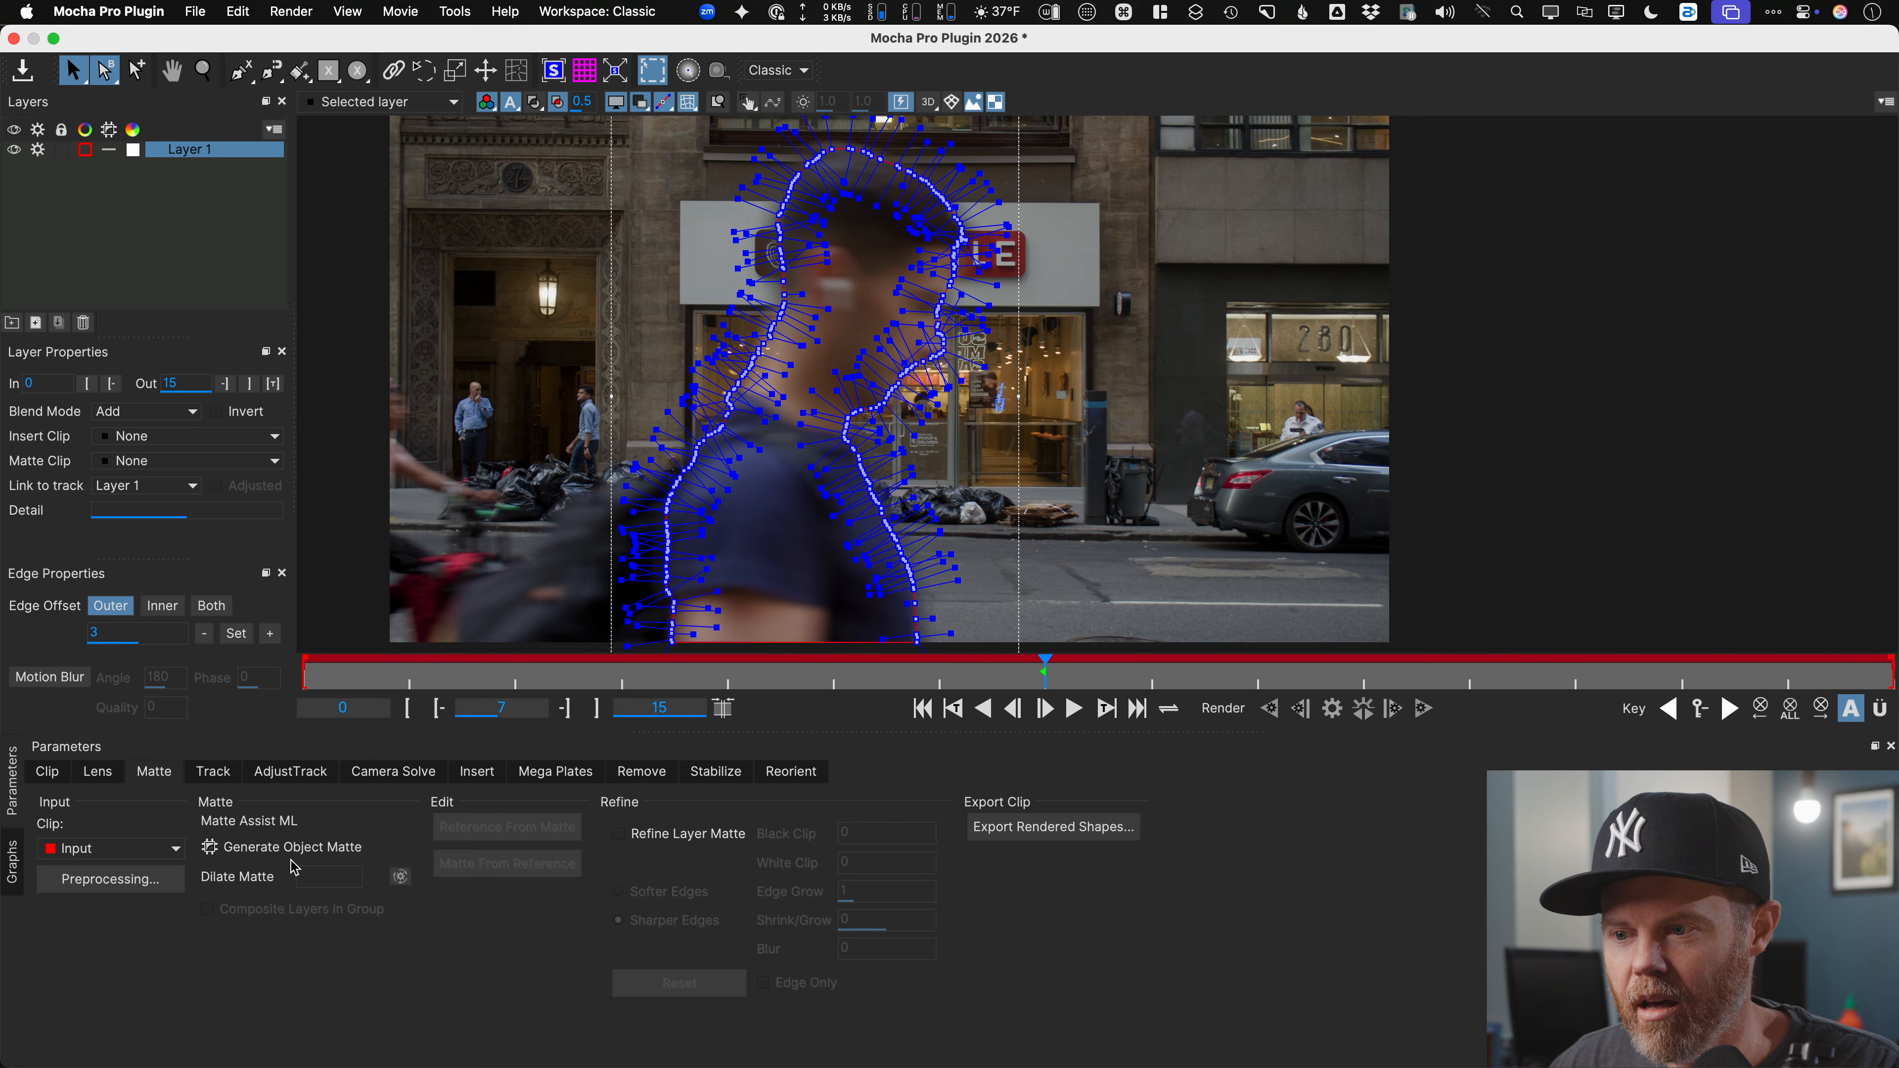
# Step: Generate an object matte with auto-update and Dilate Matte 63, then track it forward
pyautogui.click(267, 843)
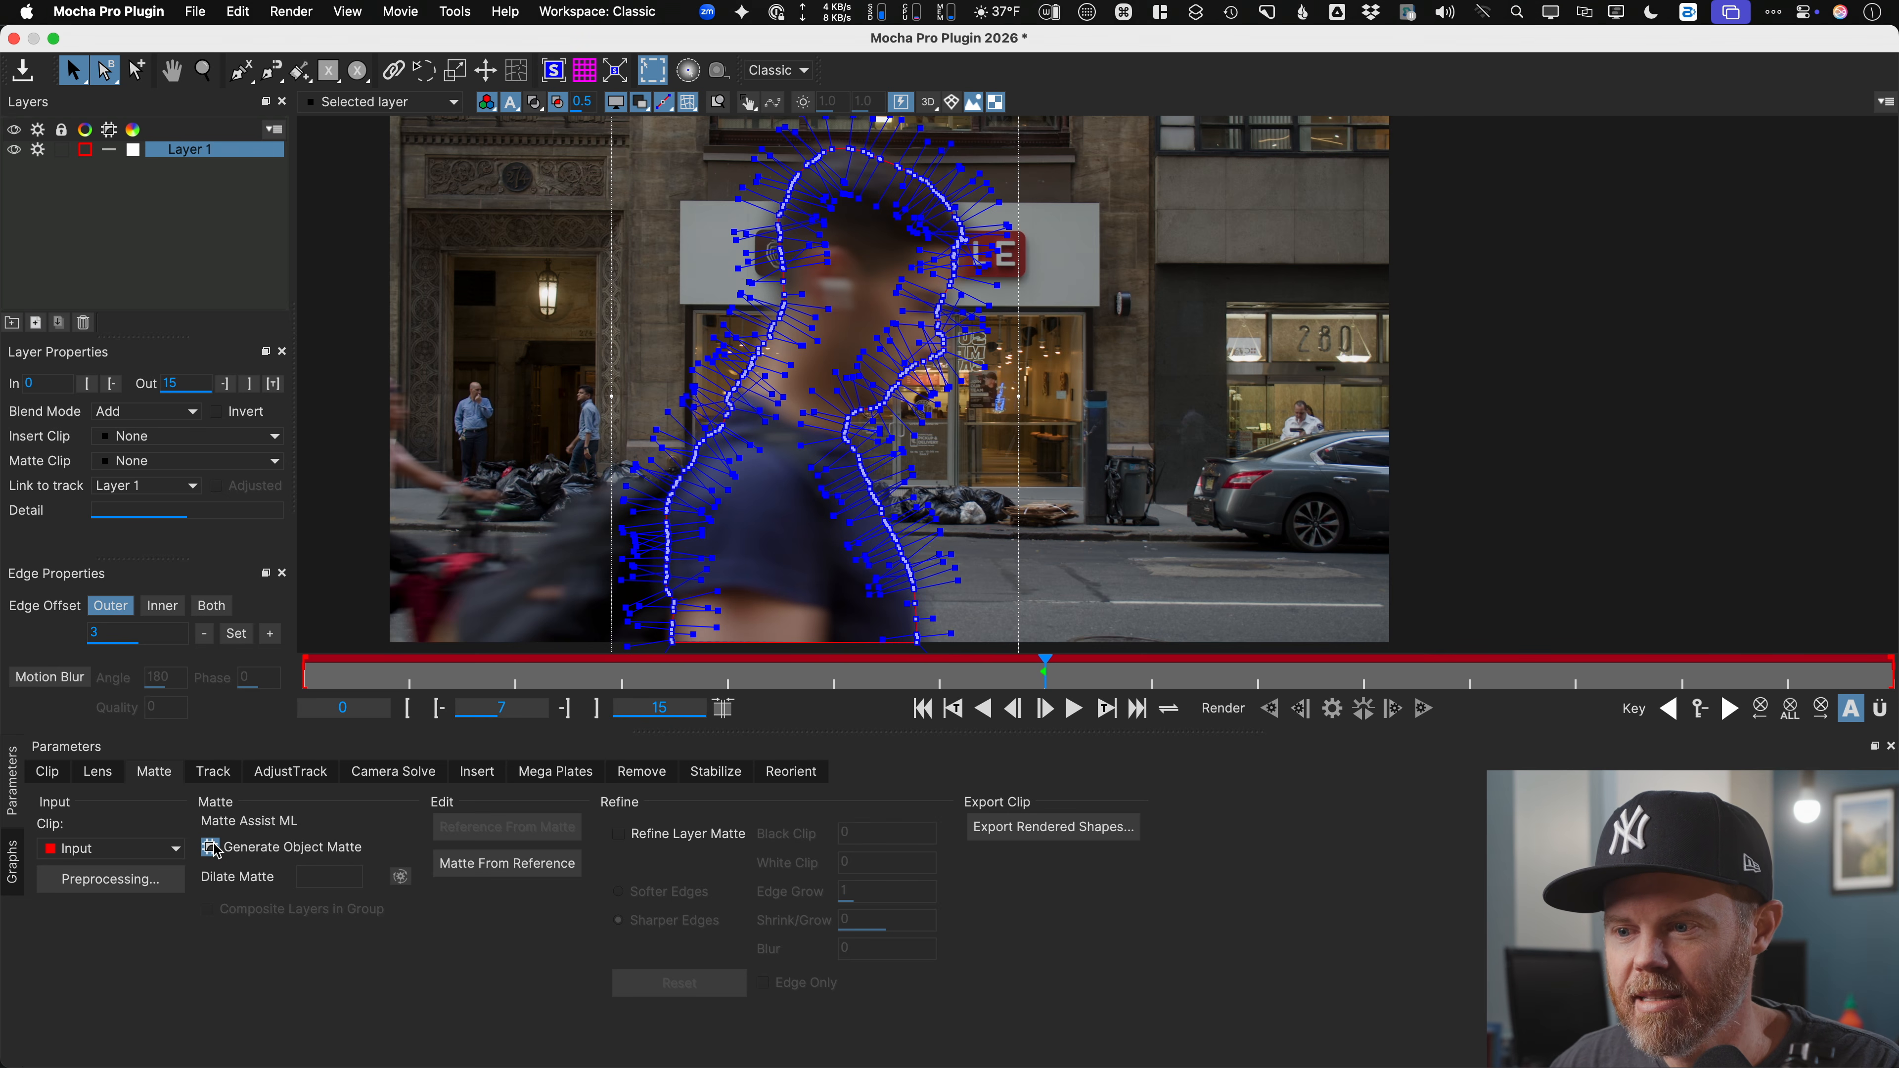
pyautogui.click(400, 878)
pyautogui.moveTo(304, 873); pyautogui.dragTo(419, 891)
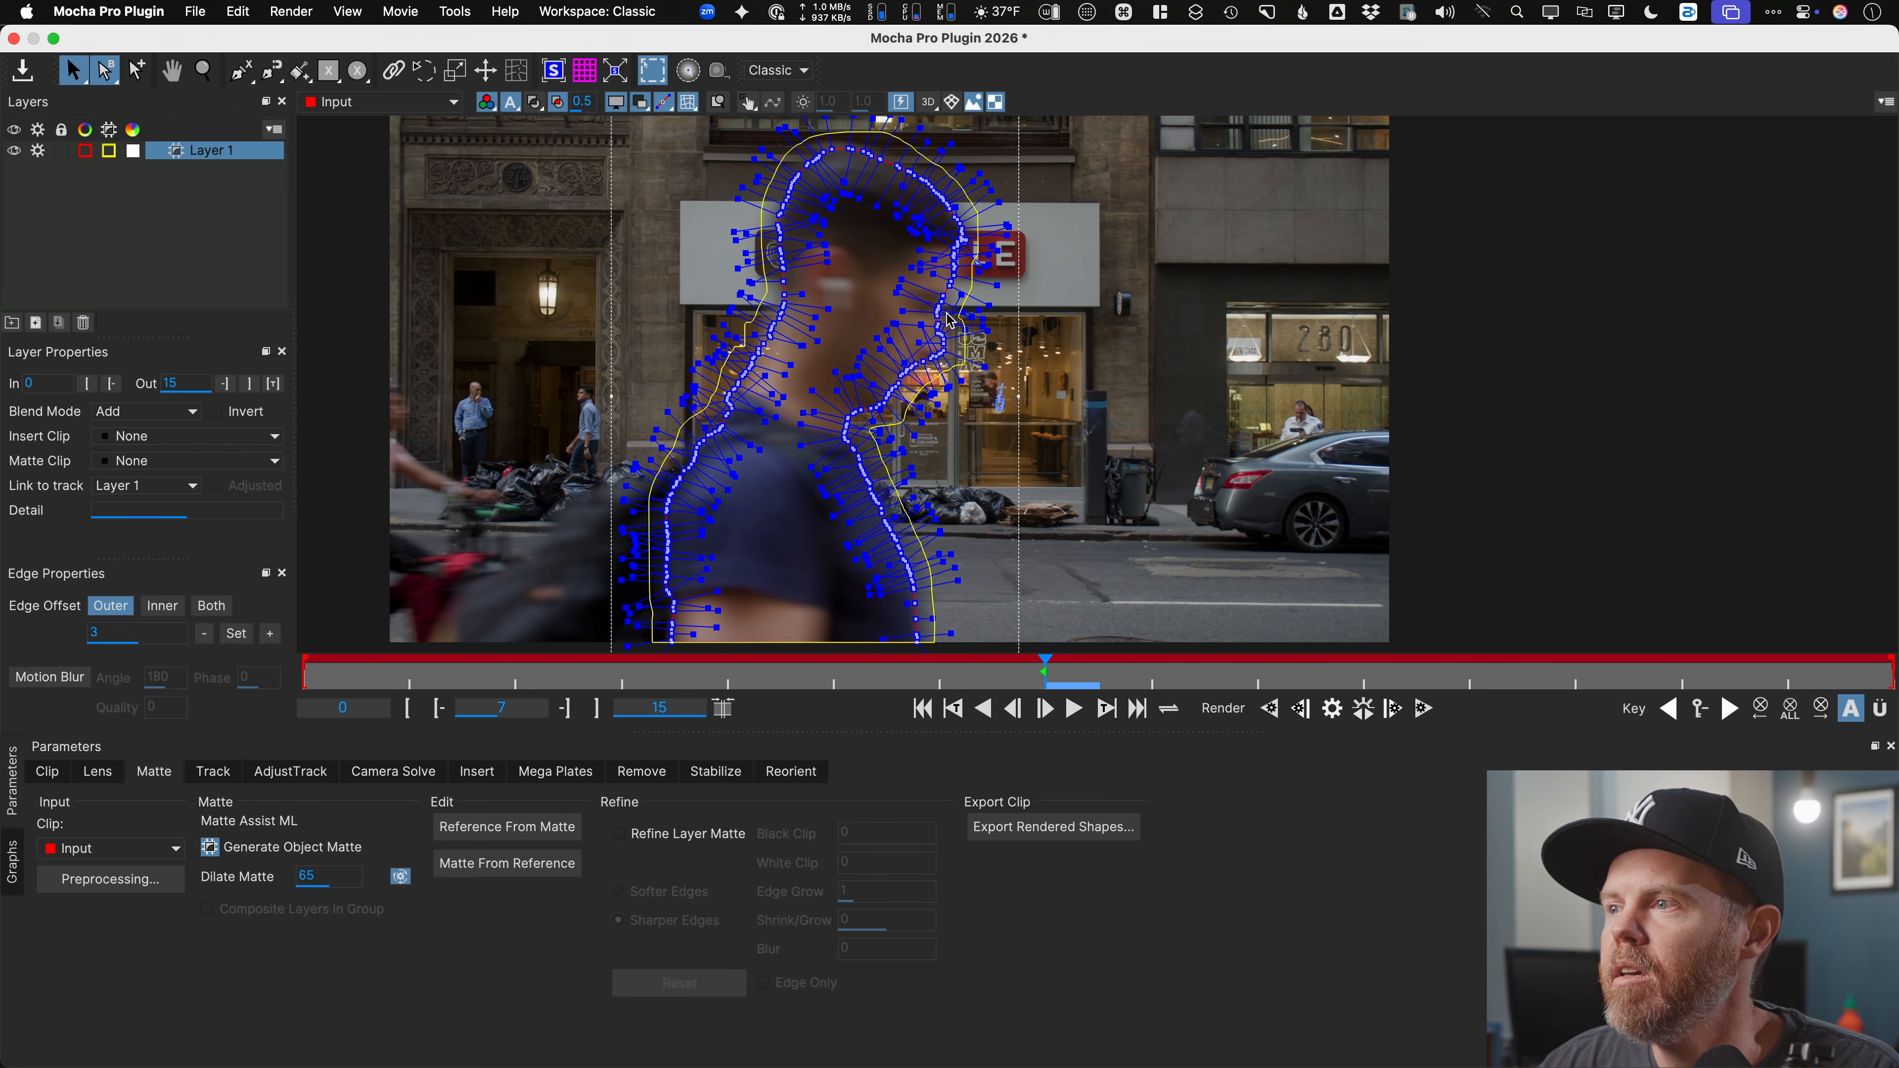
pyautogui.moveTo(323, 875); pyautogui.dragTo(302, 894)
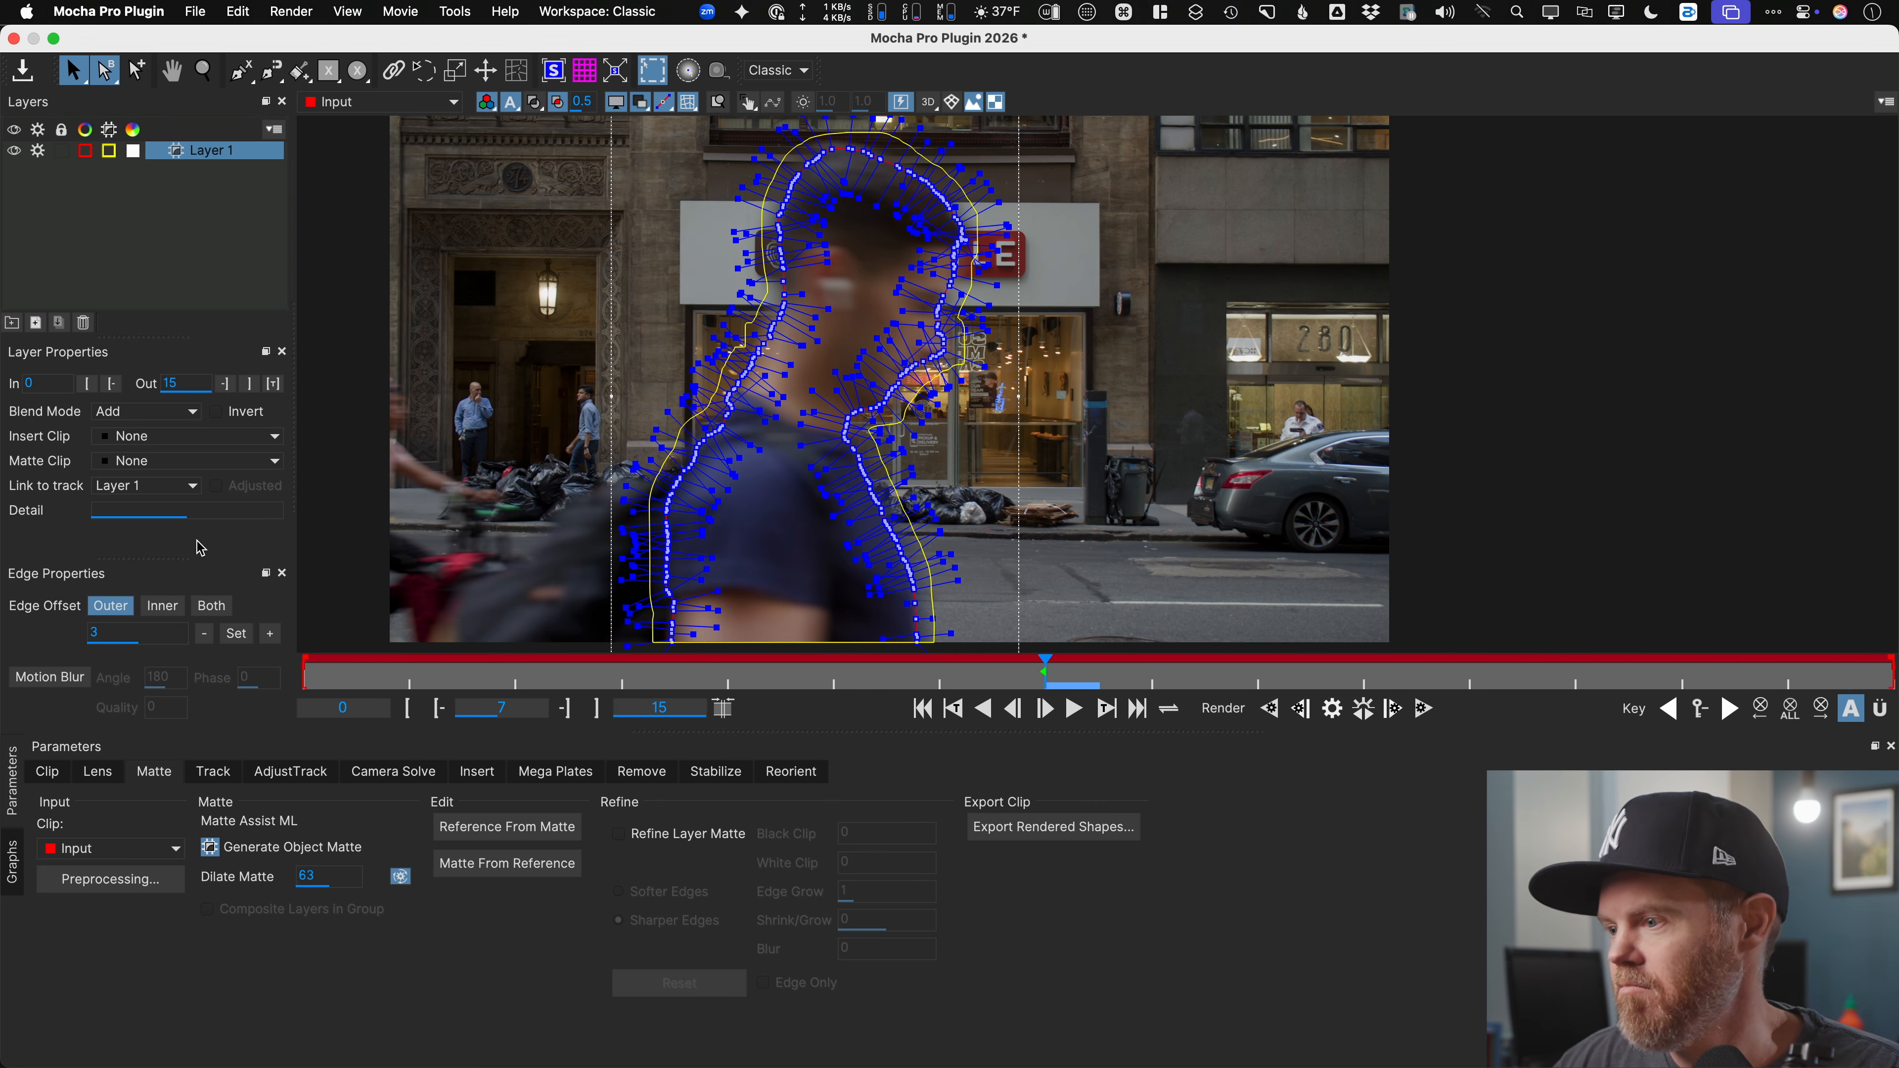
pyautogui.click(1361, 716)
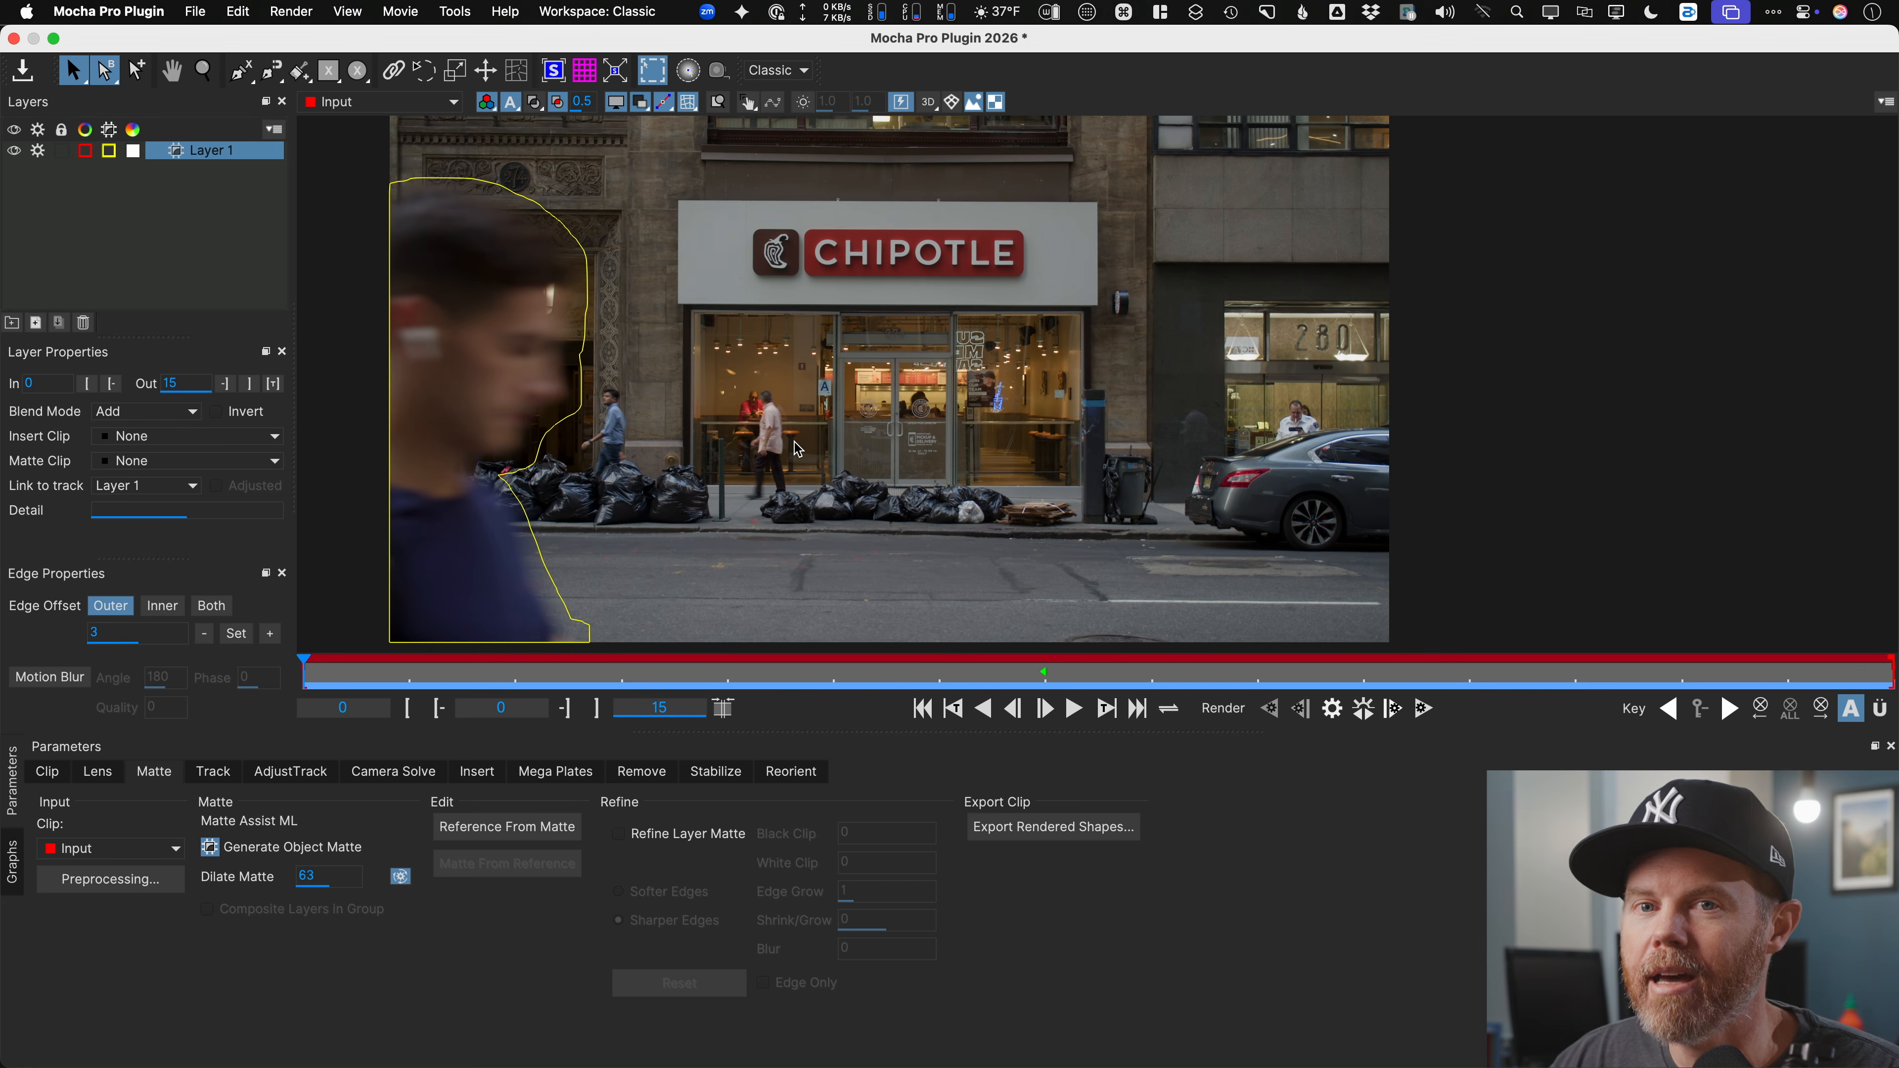
# Step: Rename Layer 1 to 'garbage'
pyautogui.click(149, 198)
pyautogui.click(213, 158)
pyautogui.doubleClick(217, 154)
pyautogui.write('garbage')
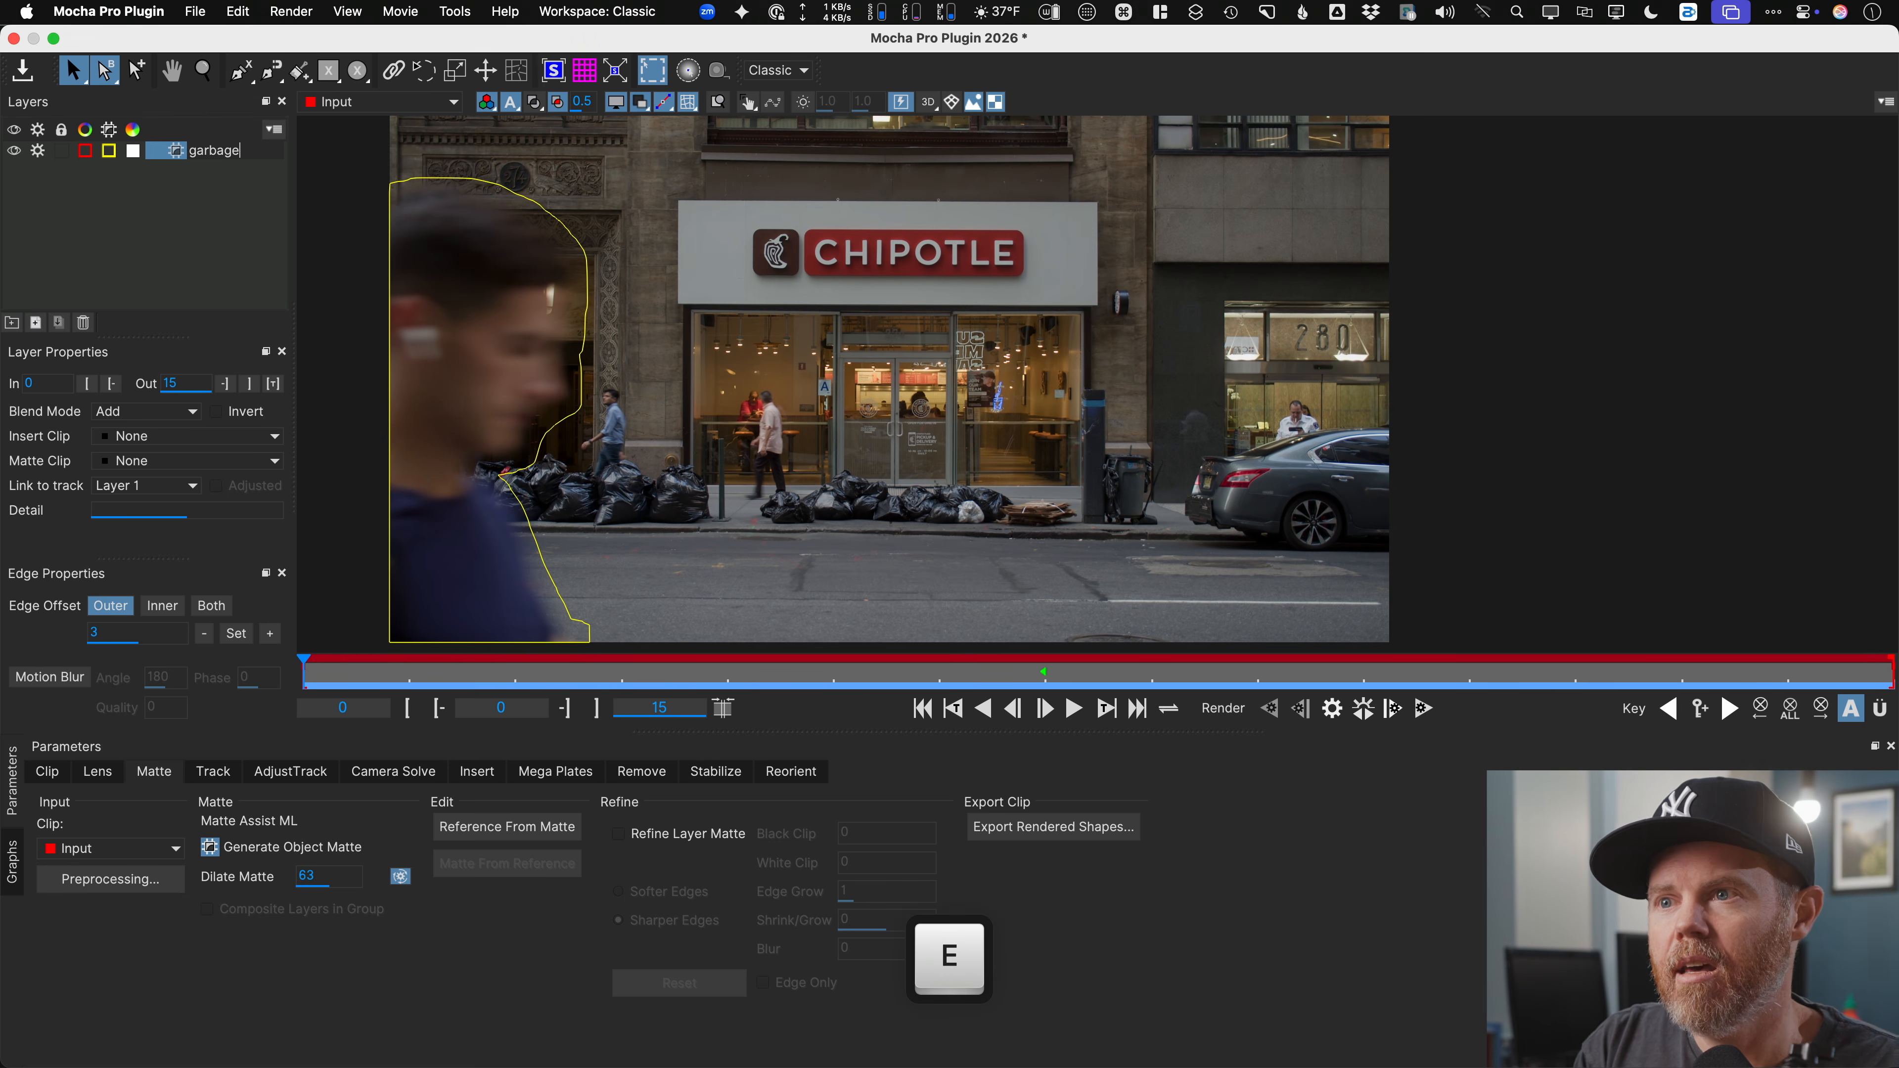
pyautogui.press('Return')
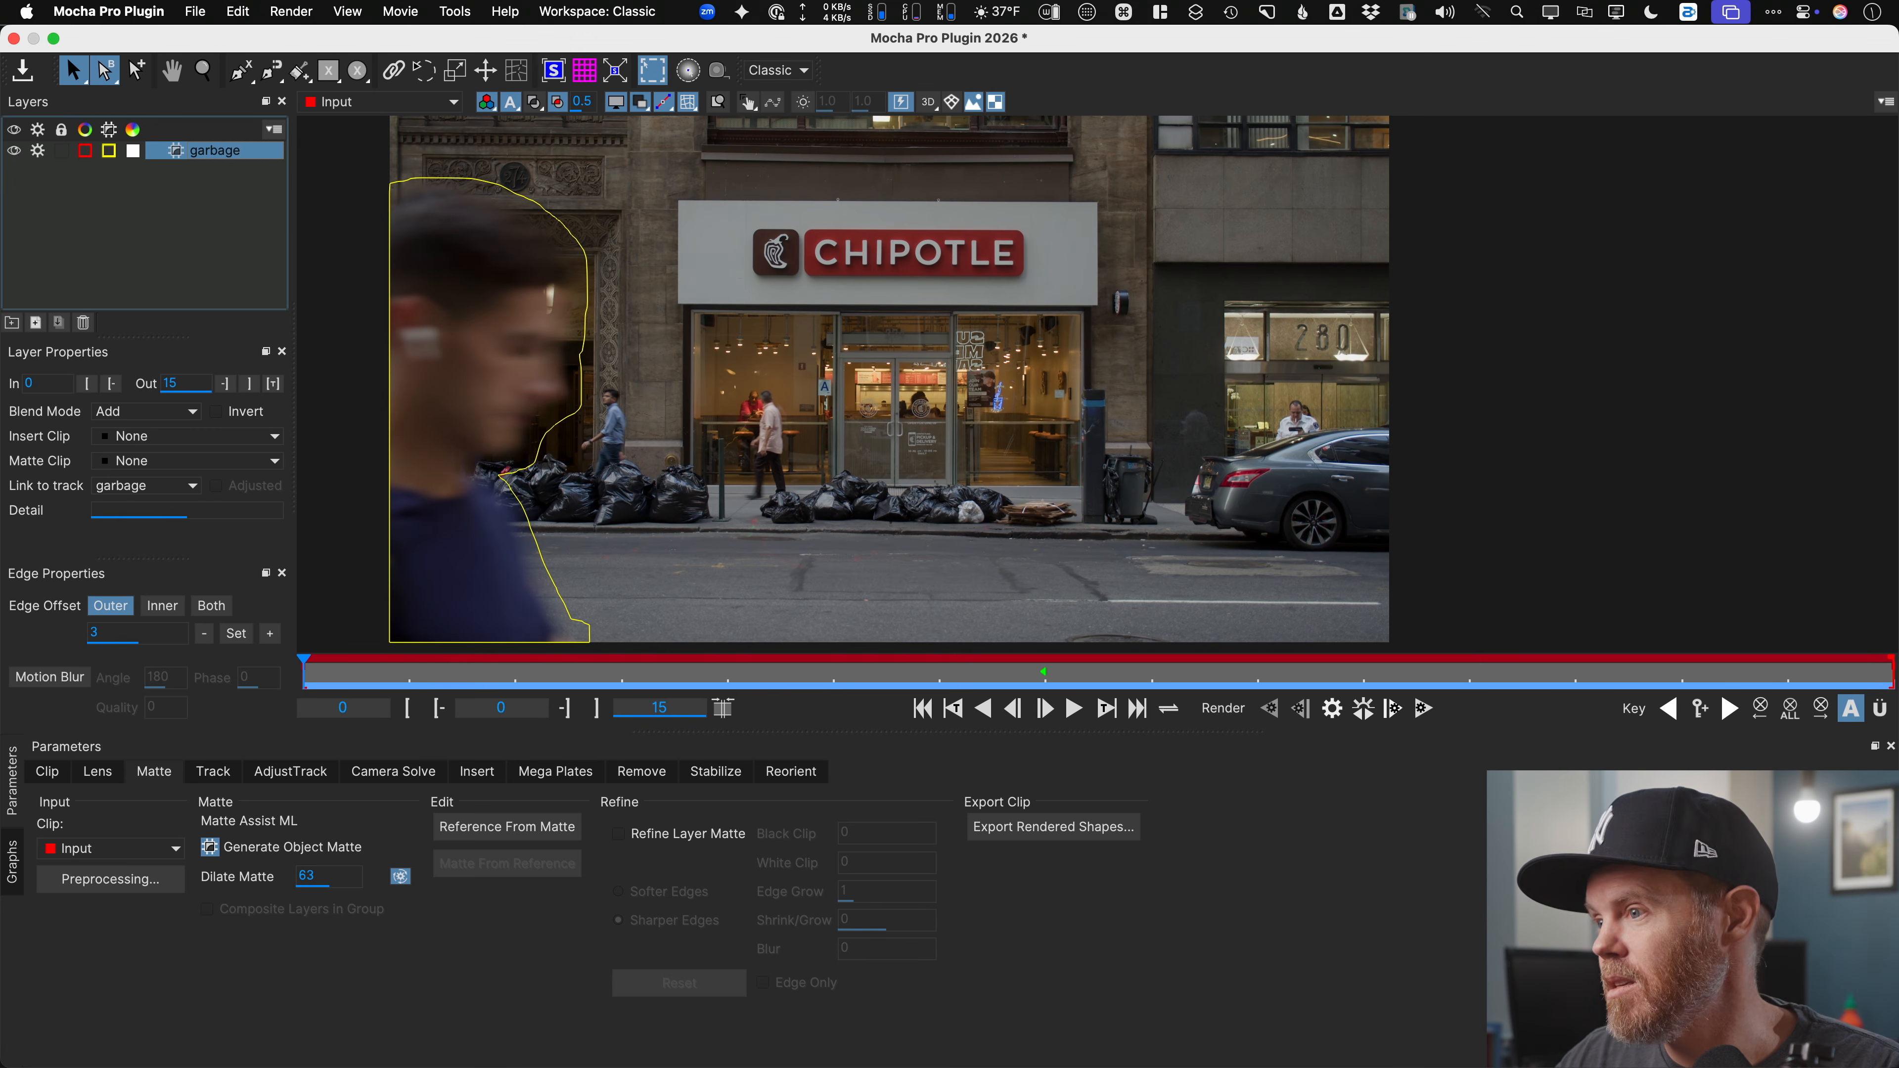
pyautogui.click(161, 237)
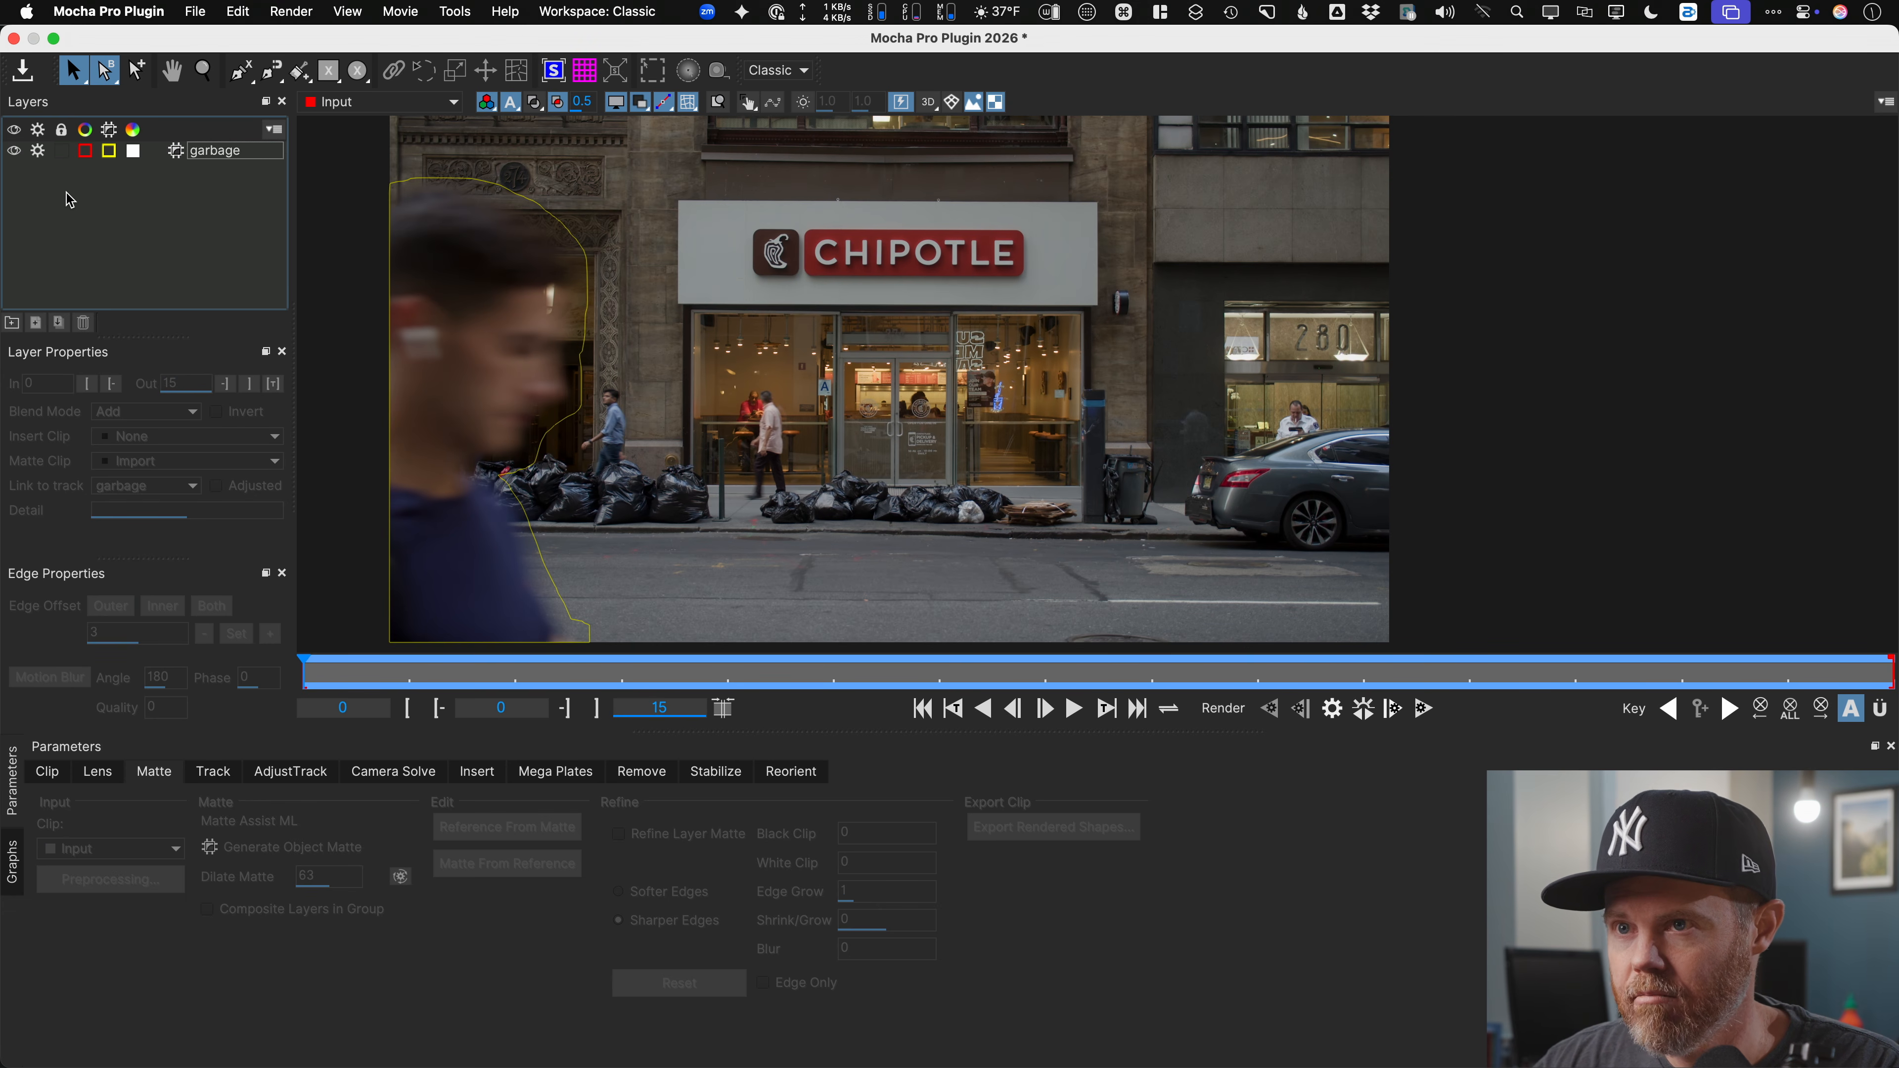
# Step: Turn off tracking for the garbage layer and select the Rectangle tool
pyautogui.click(41, 151)
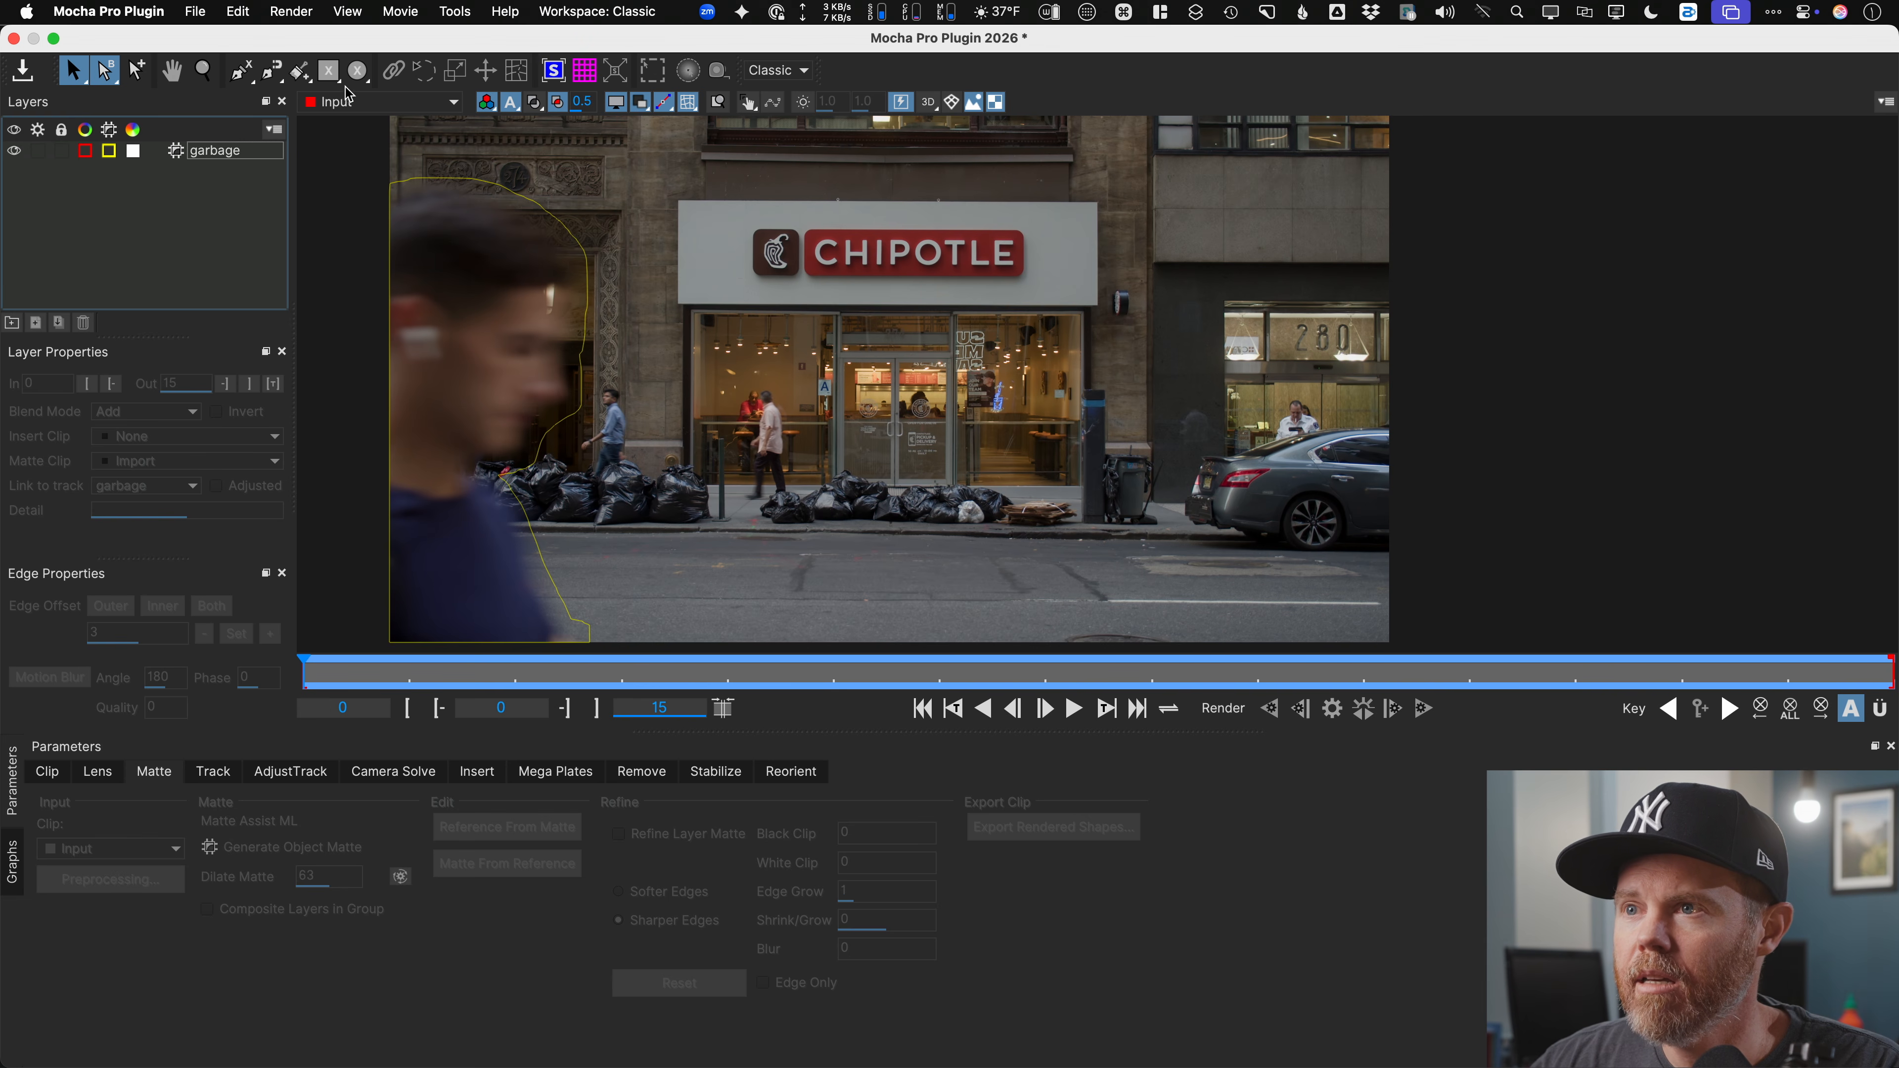
pyautogui.click(248, 77)
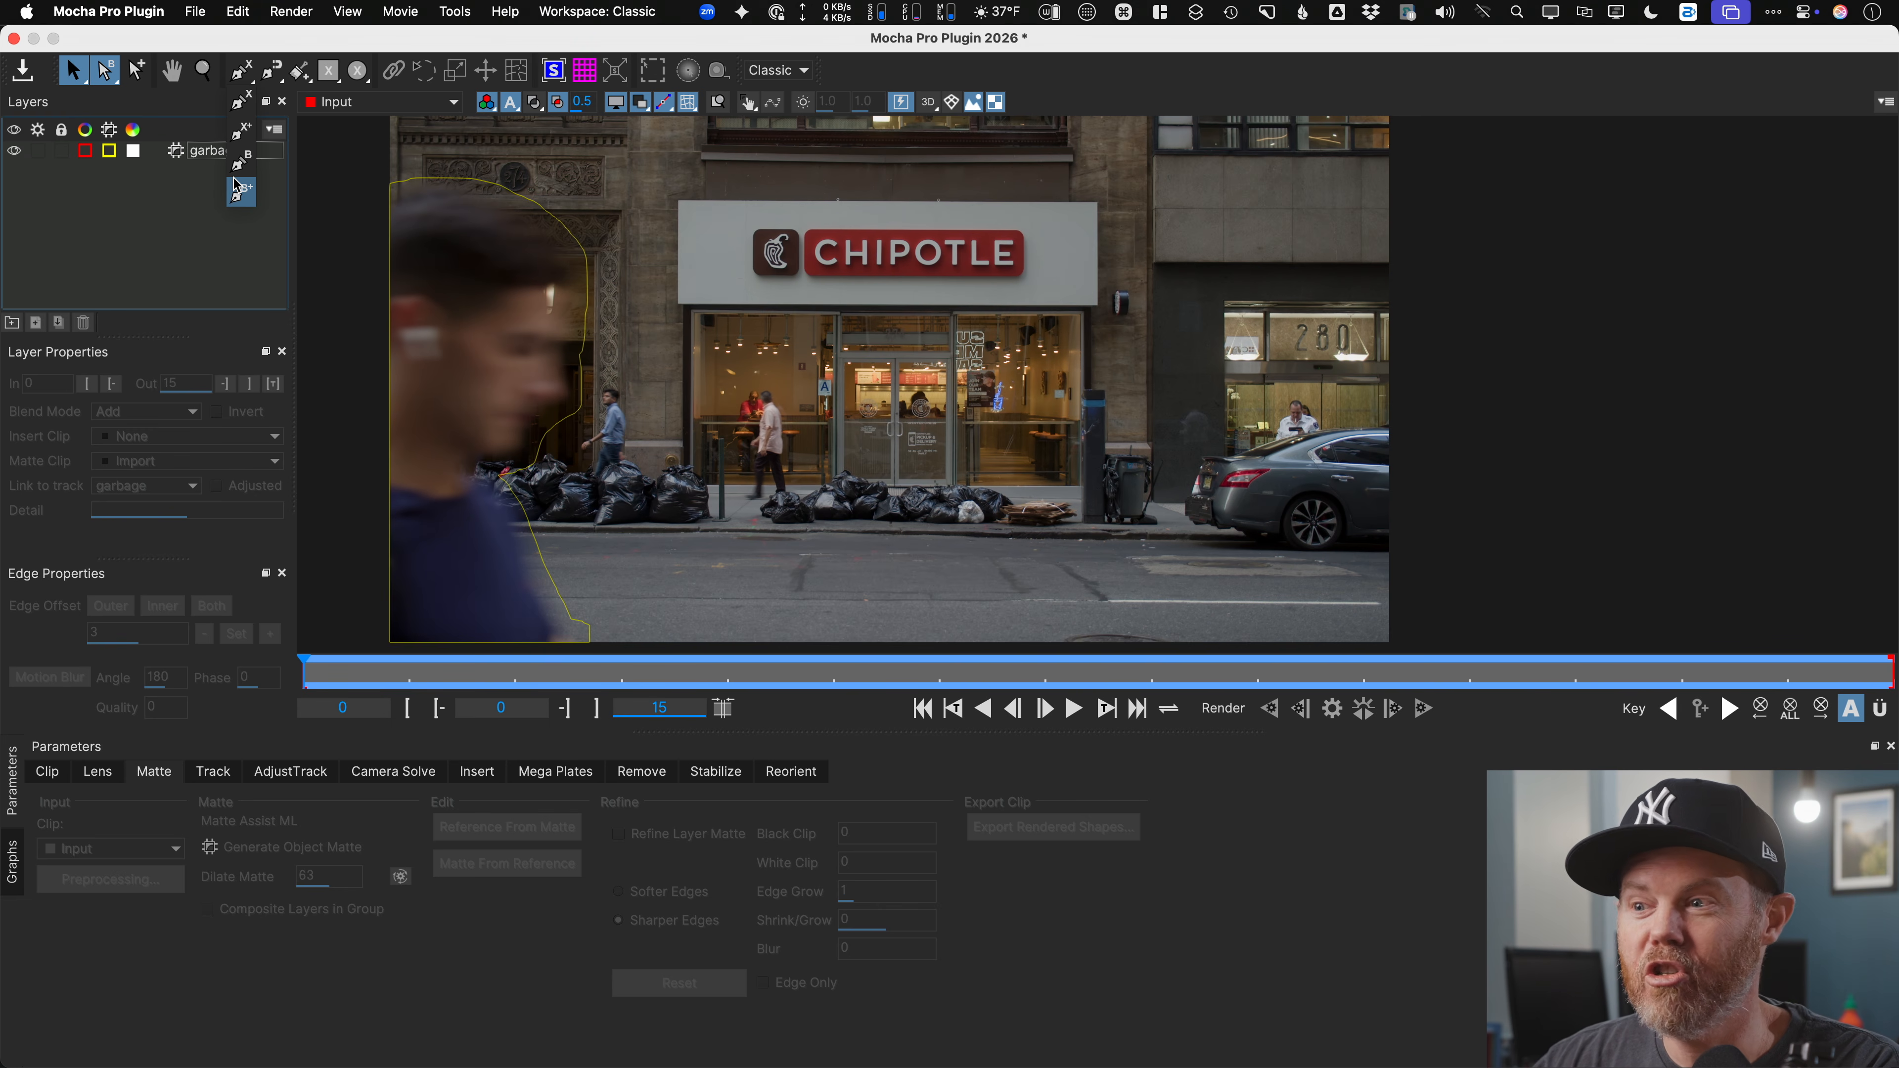
pyautogui.click(254, 69)
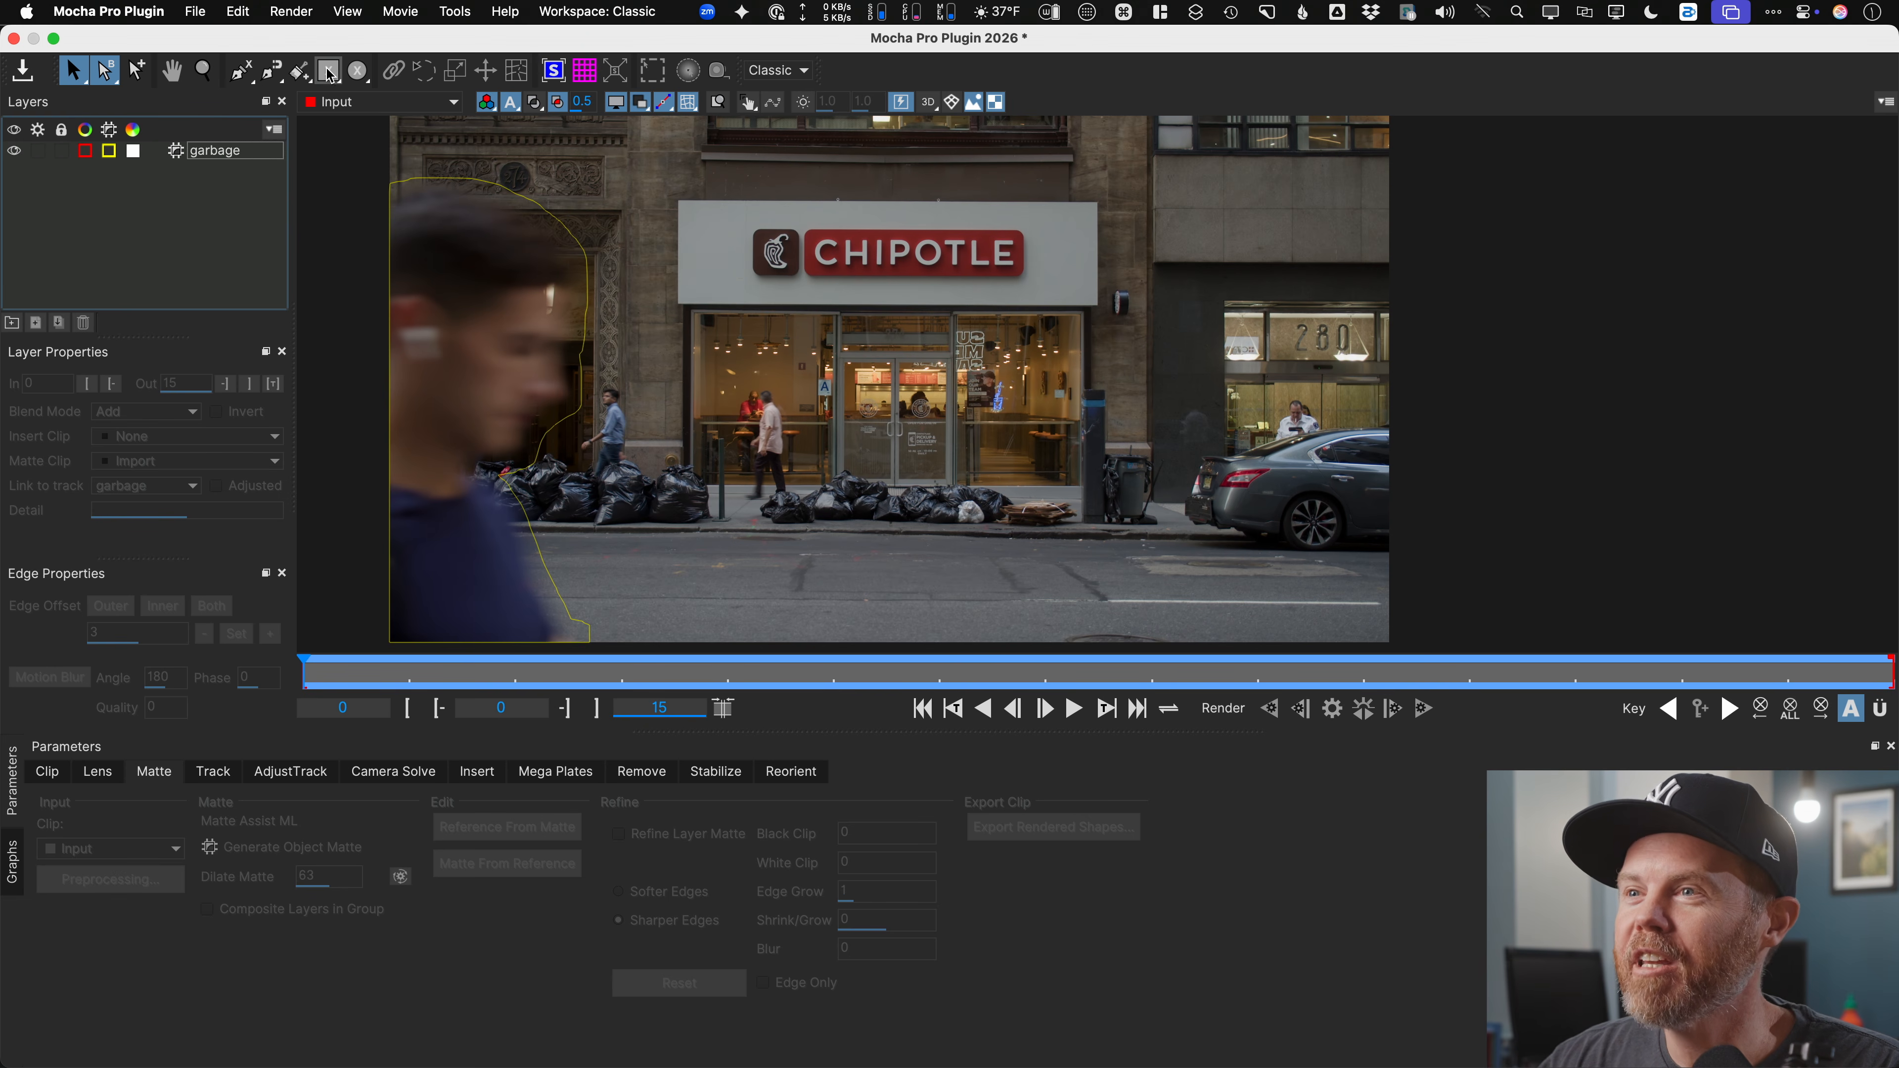
pyautogui.click(328, 72)
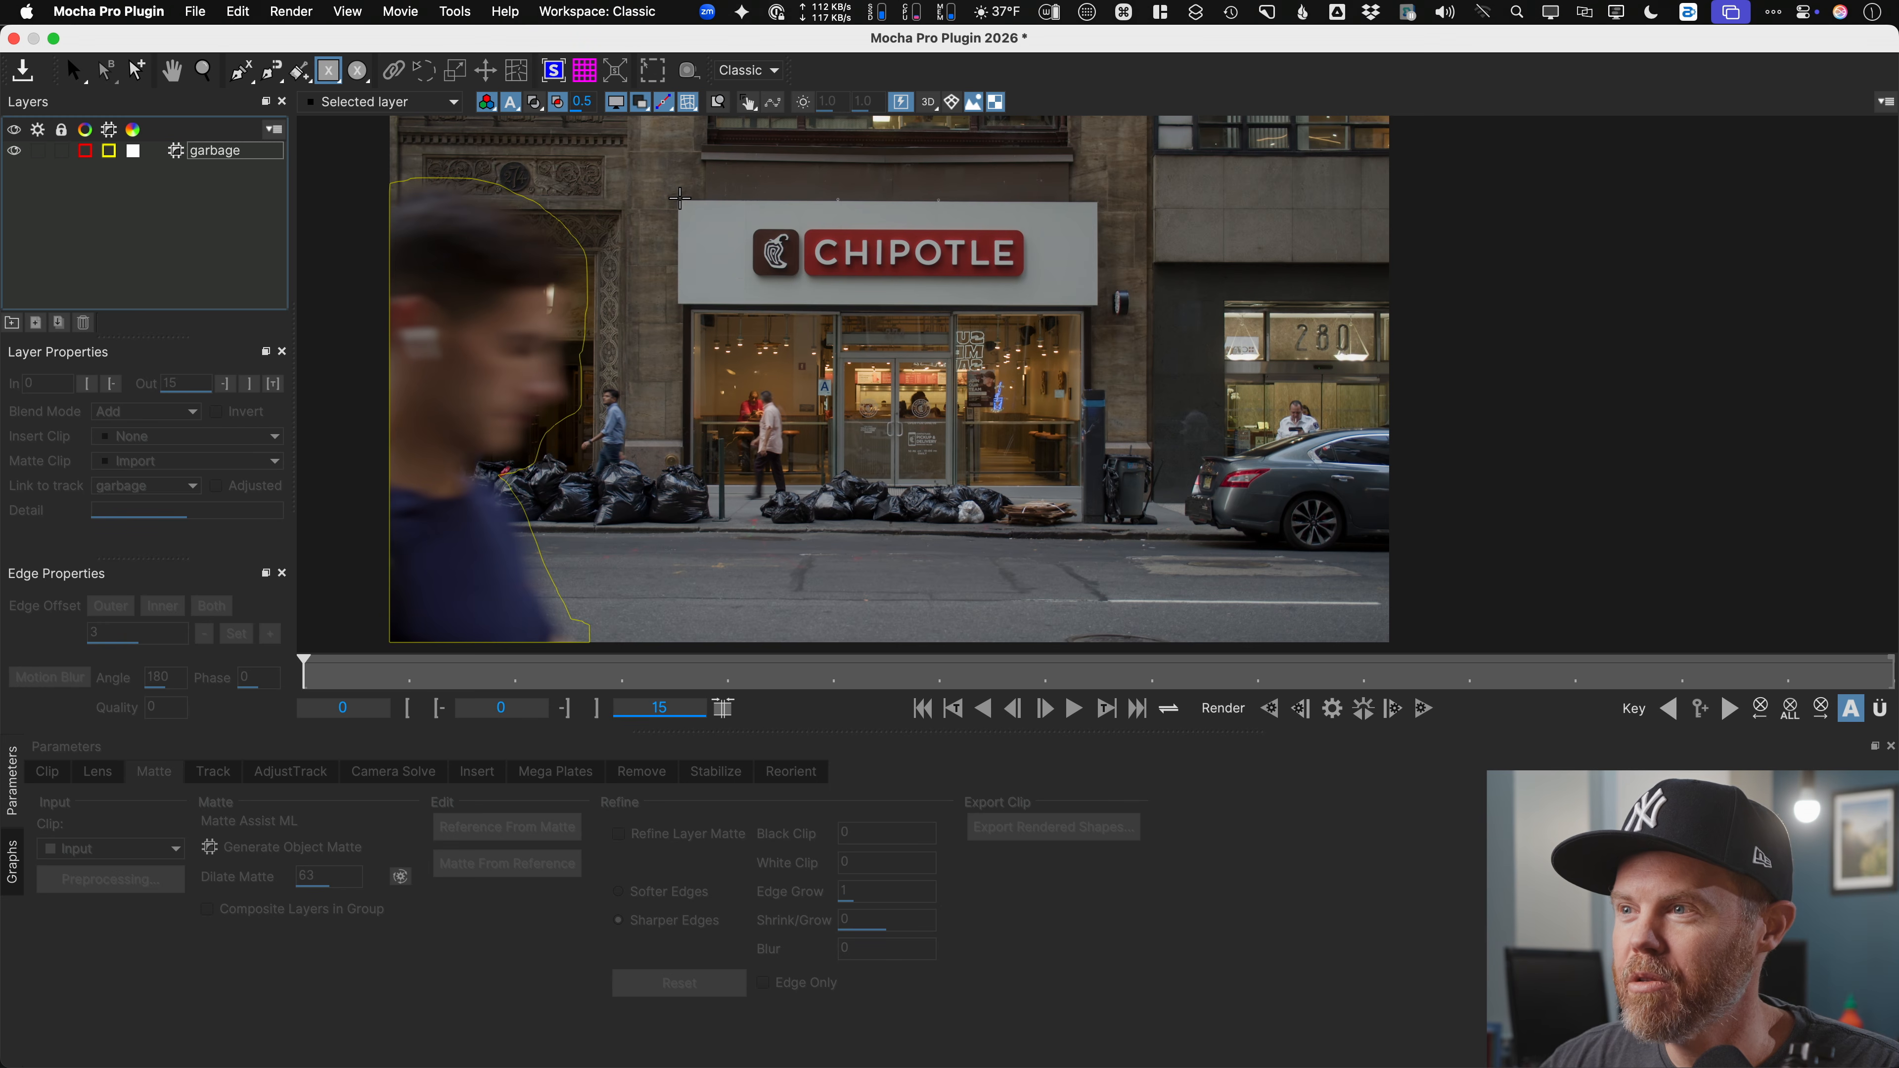
# Step: Draw a rectangle around the Chipotle sign, move its layer below garbage, rename it 'chip track'
pyautogui.moveTo(675, 197); pyautogui.dragTo(1100, 307)
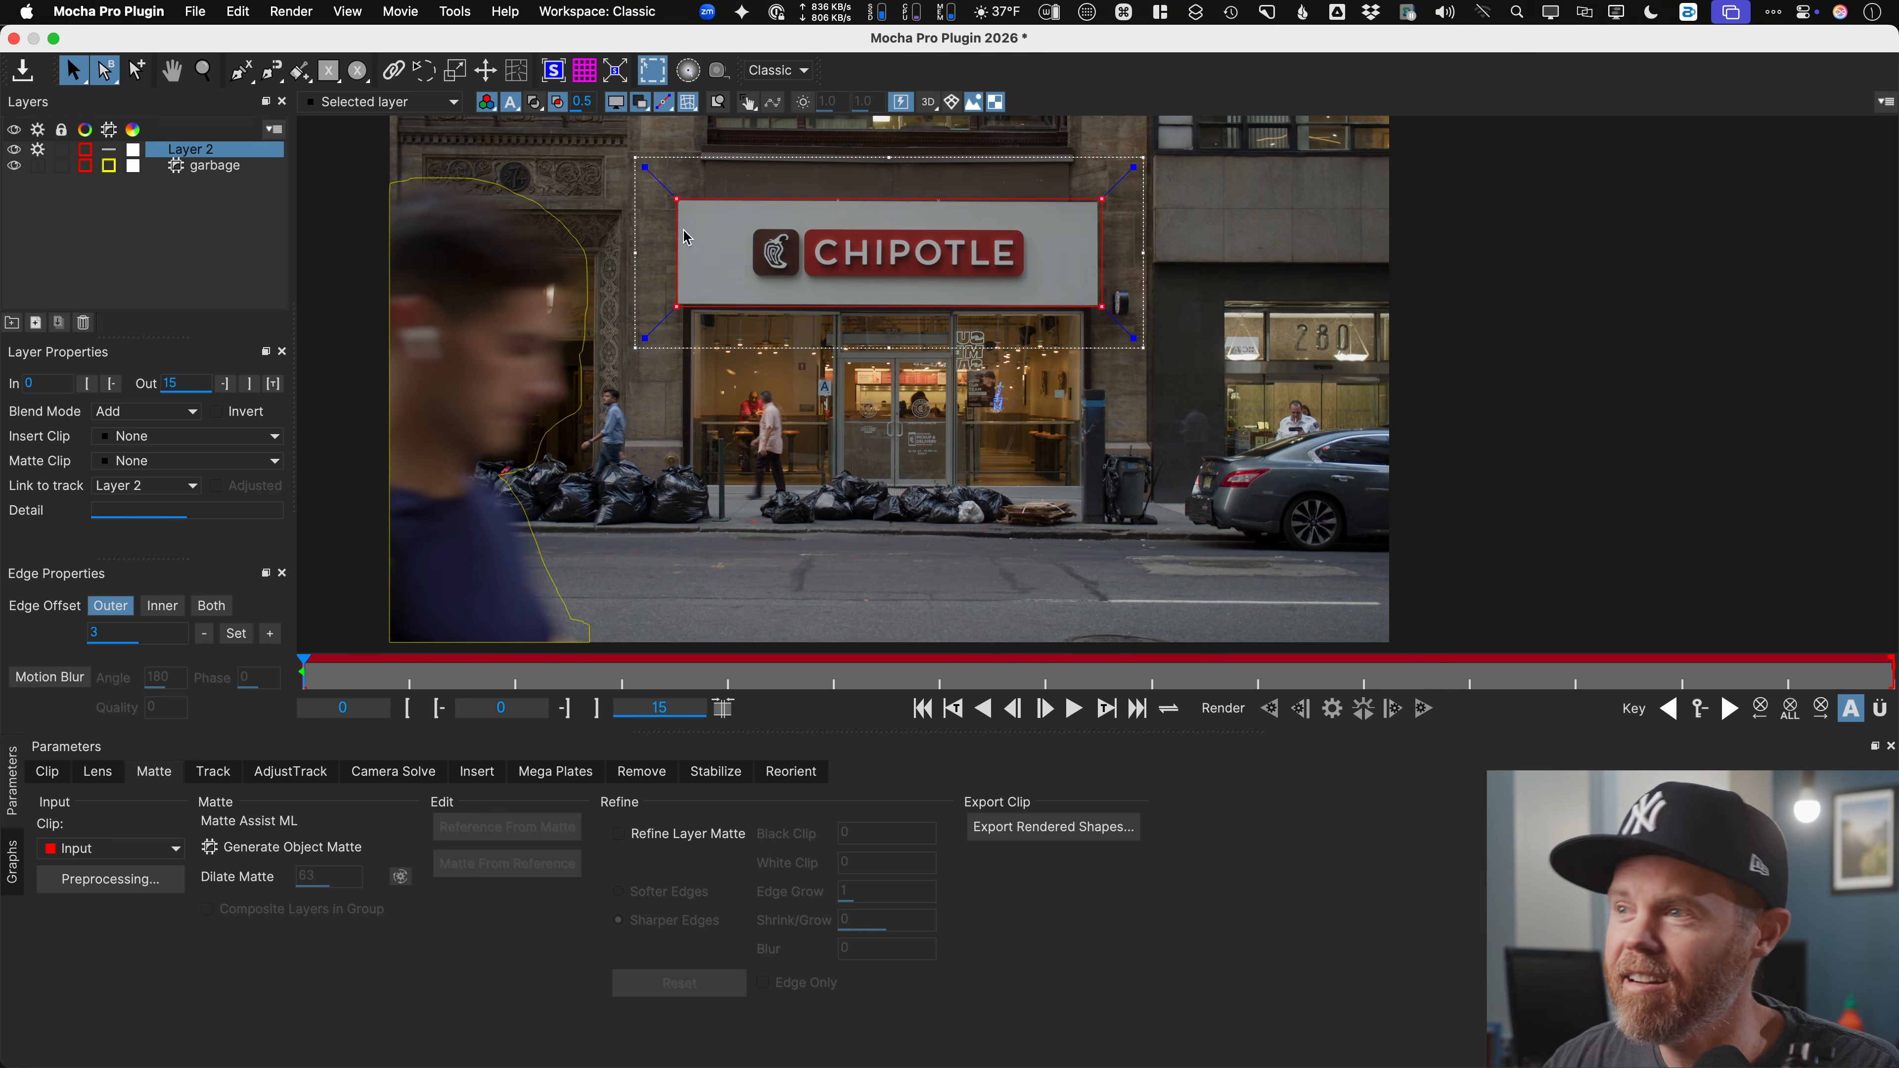
pyautogui.moveTo(200, 156); pyautogui.dragTo(184, 178)
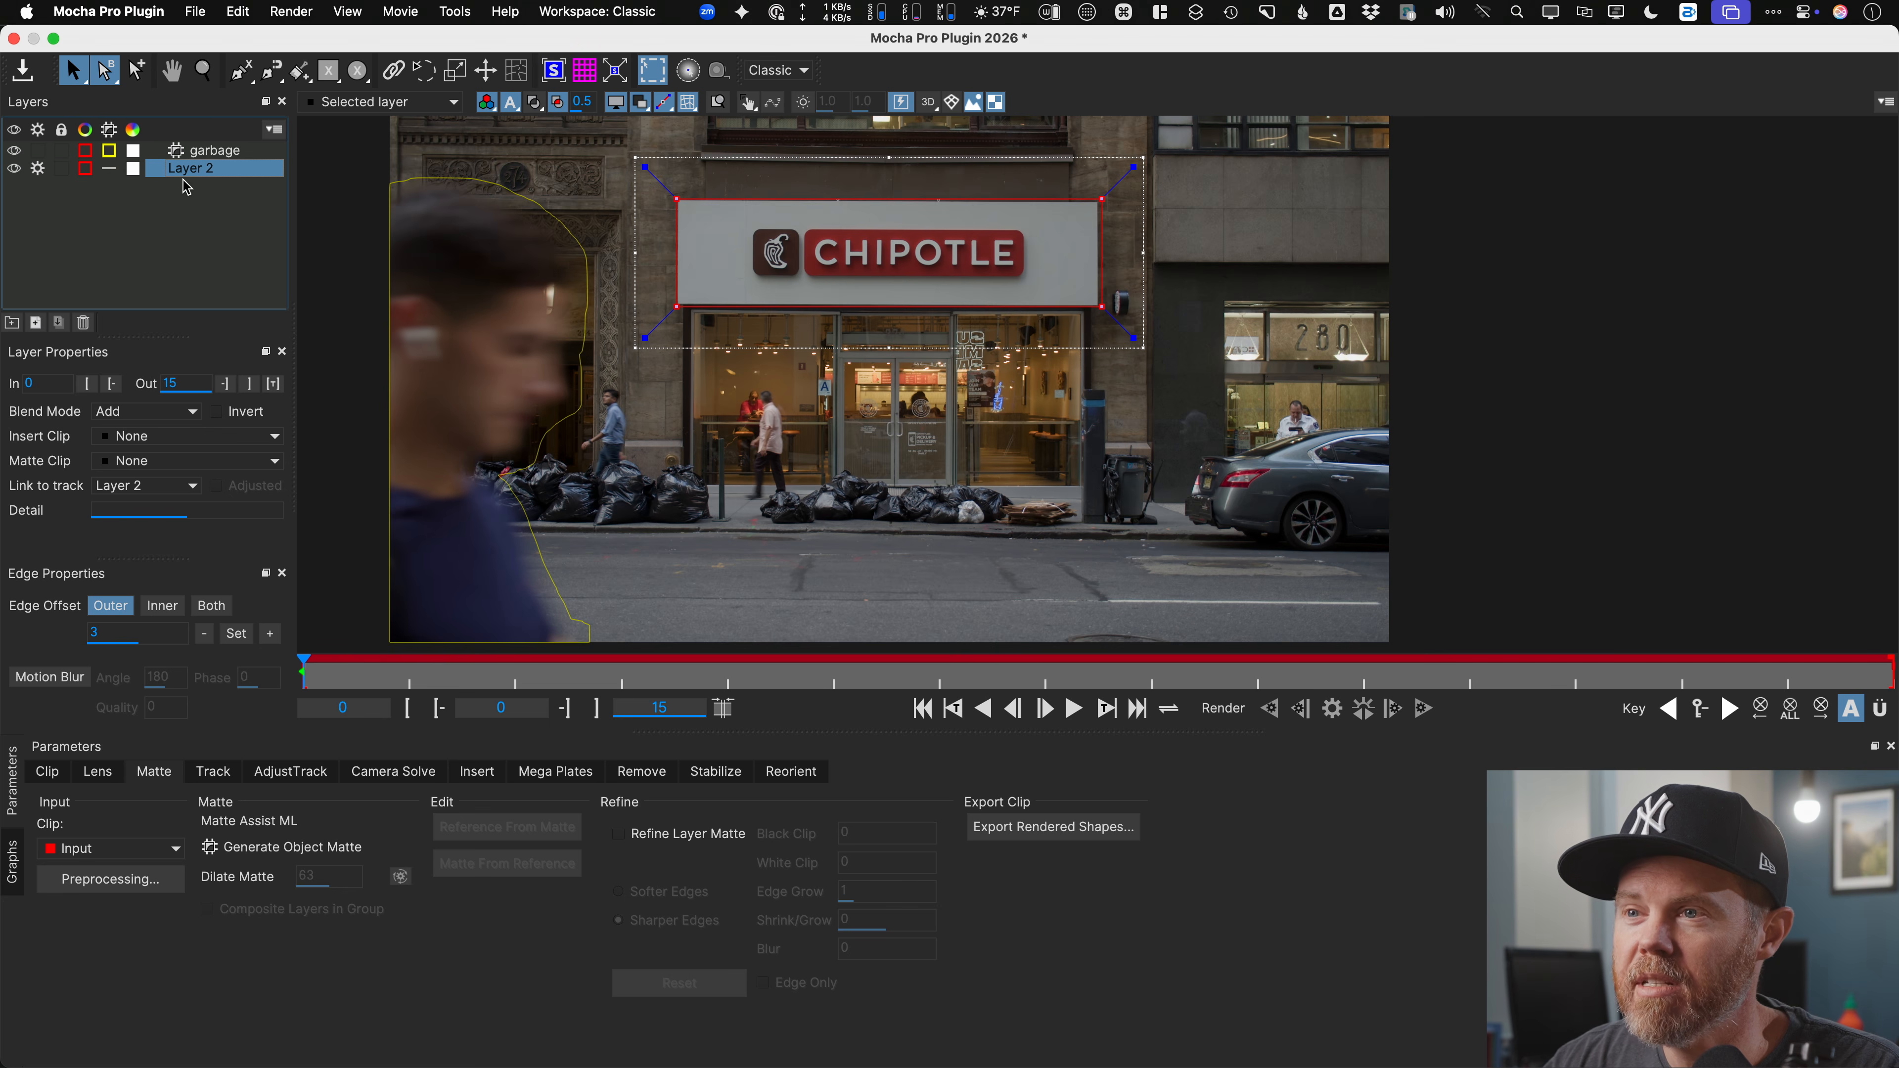
pyautogui.doubleClick(199, 171)
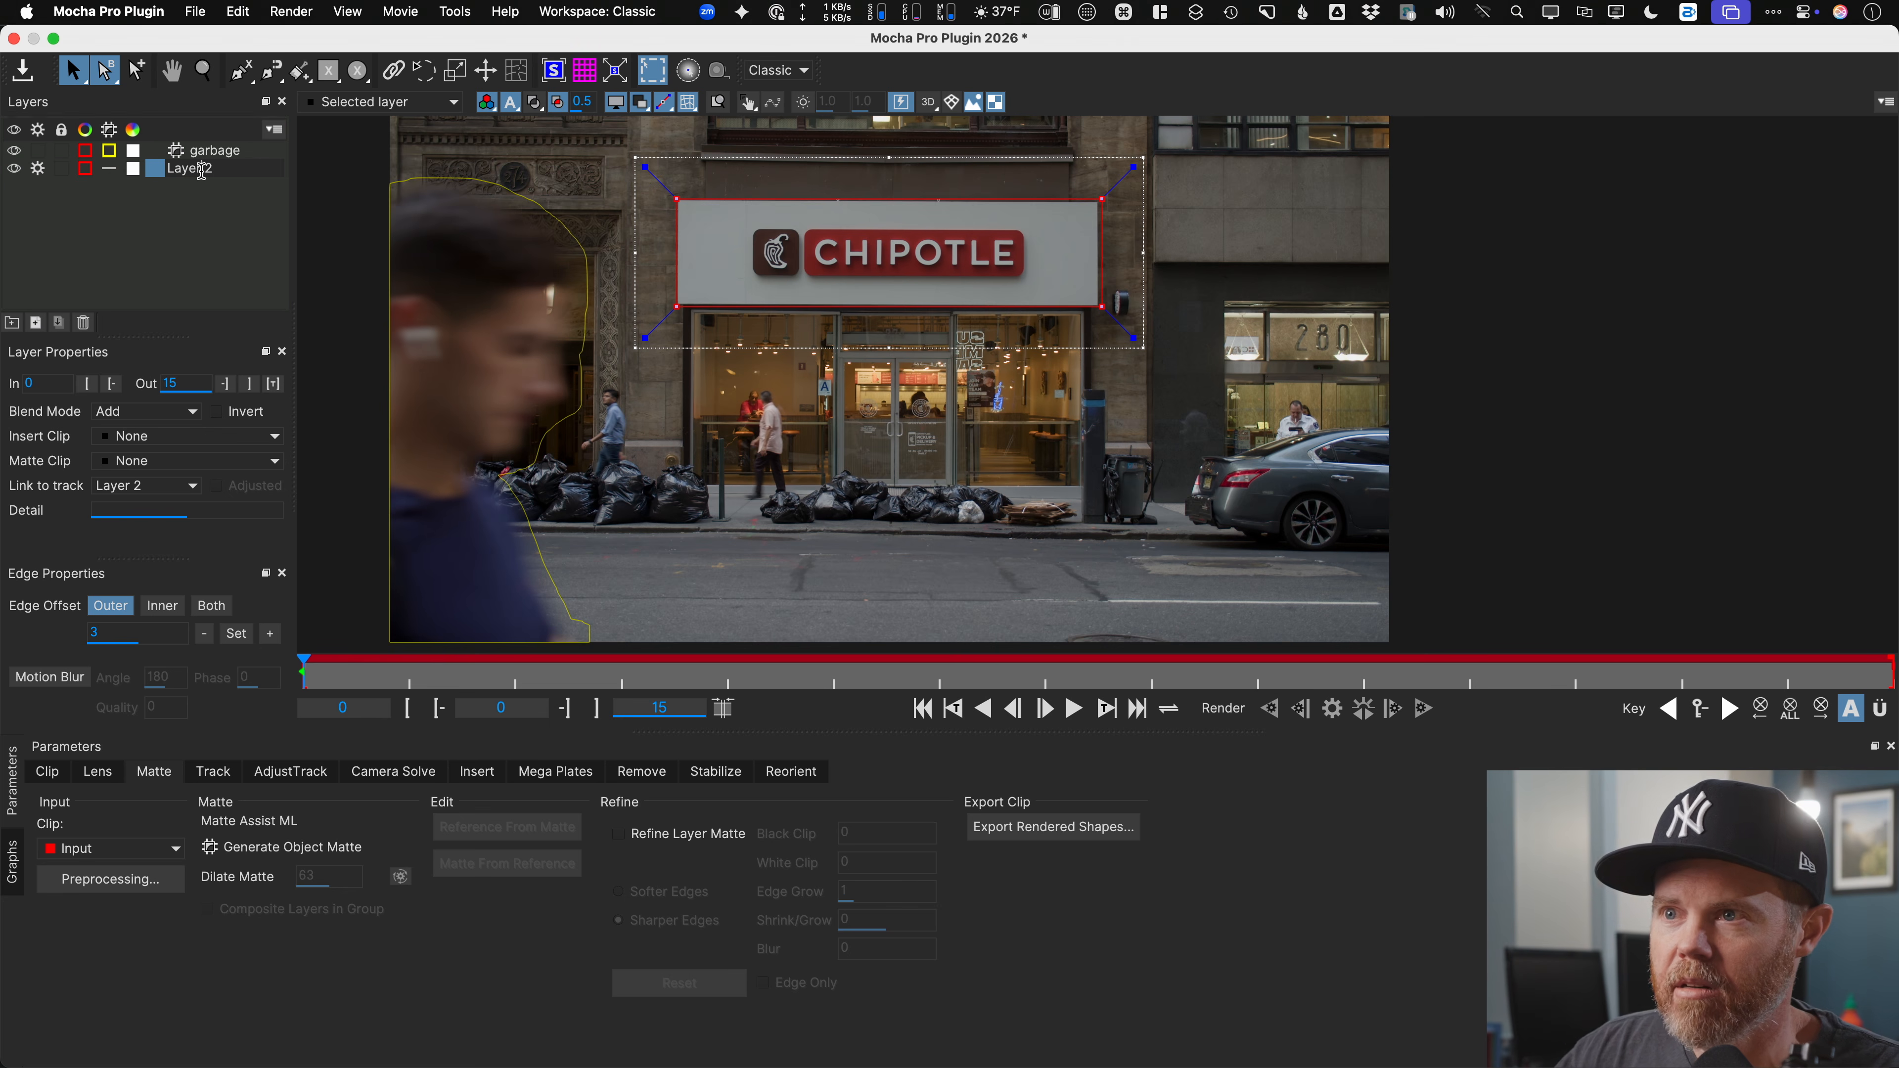
pyautogui.press('super+a')
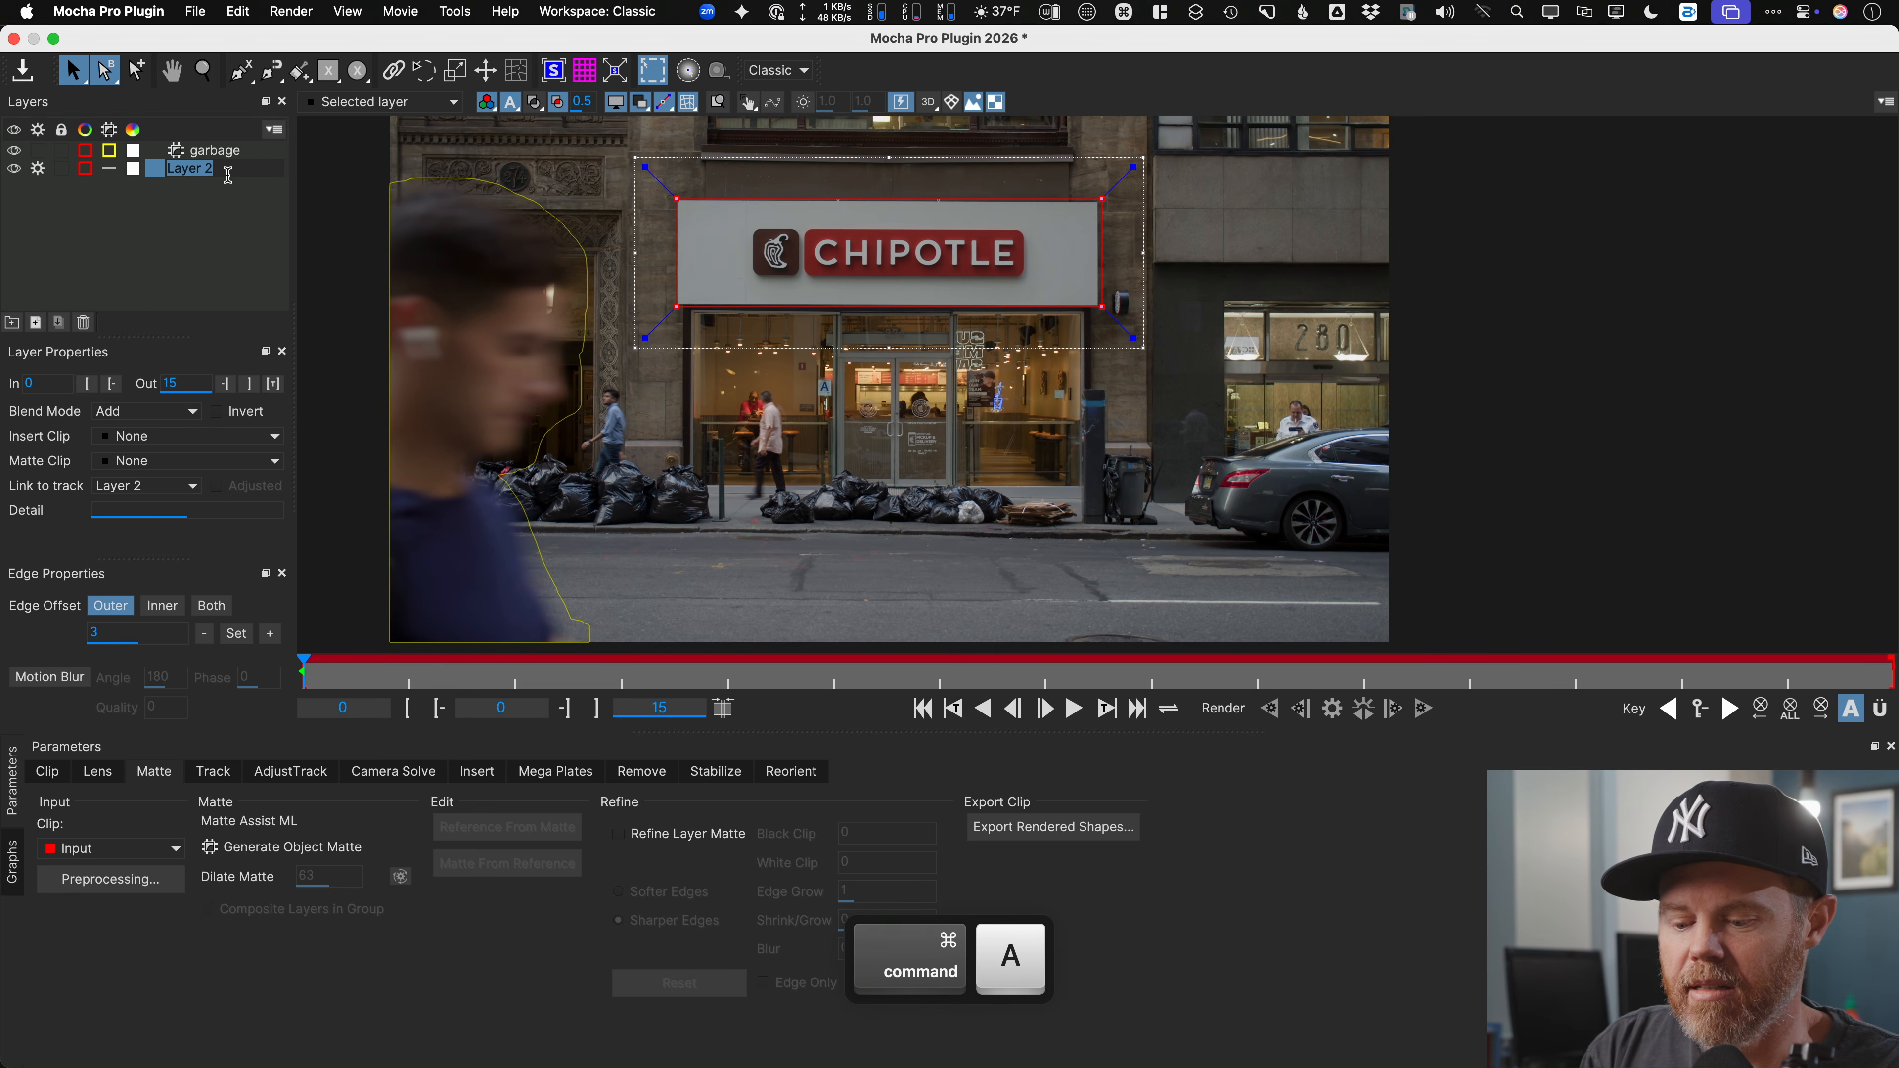
pyautogui.write('chip t')
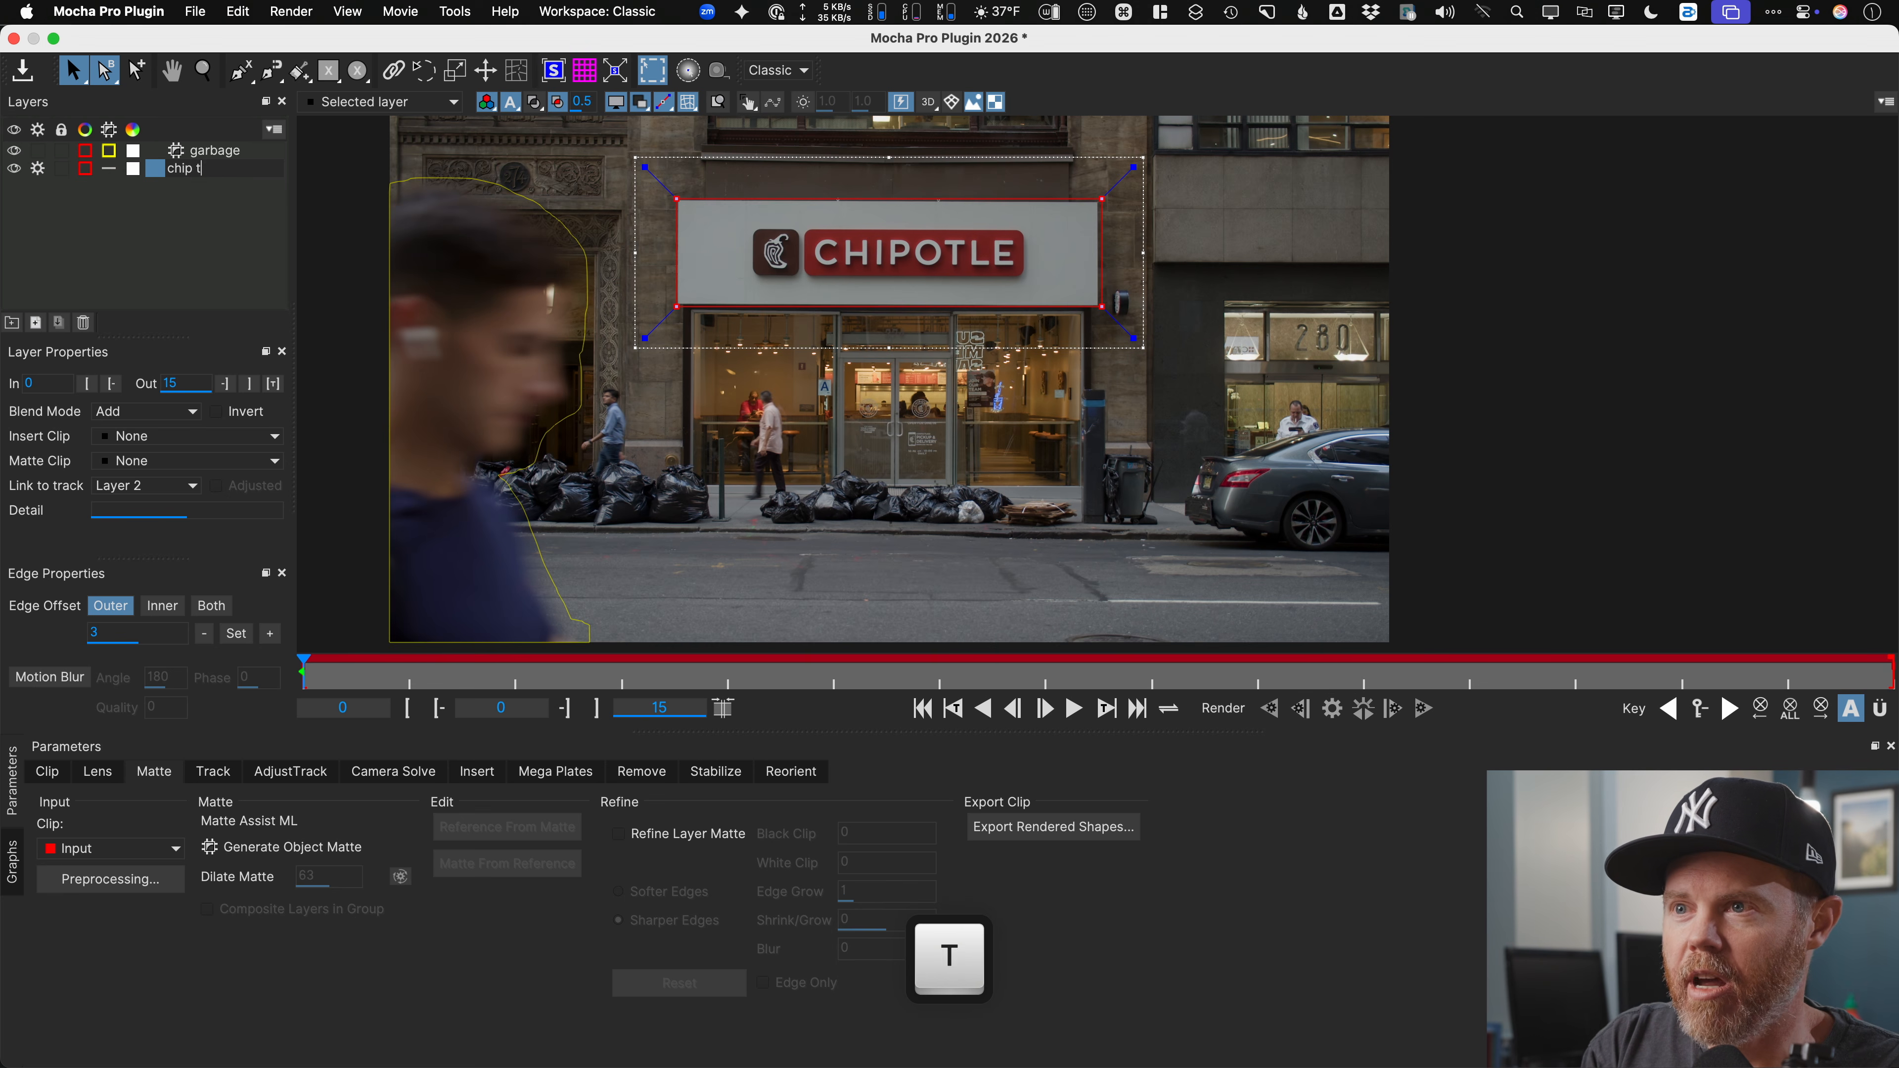
pyautogui.write('rack')
pyautogui.press('Return')
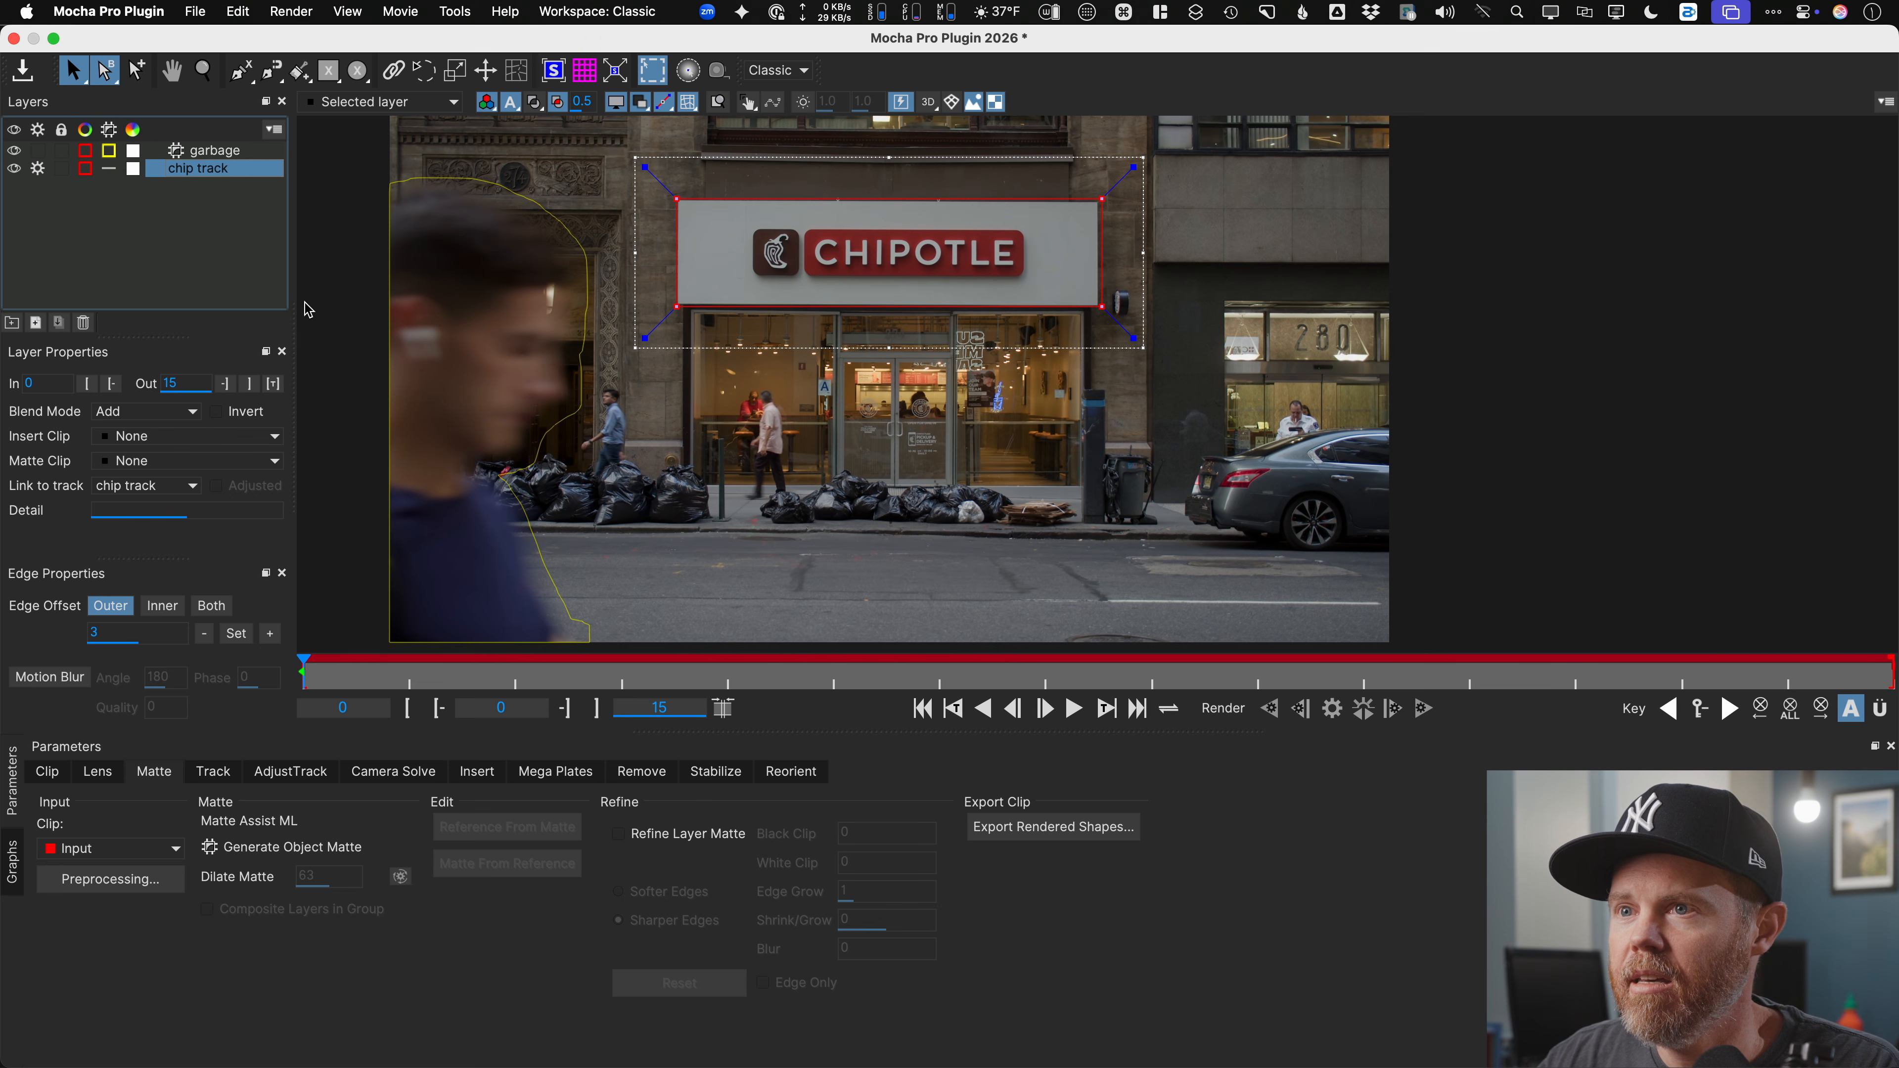
# Step: Enable Perspective motion on the chip track layer, track it forward, and show its matte
pyautogui.click(213, 771)
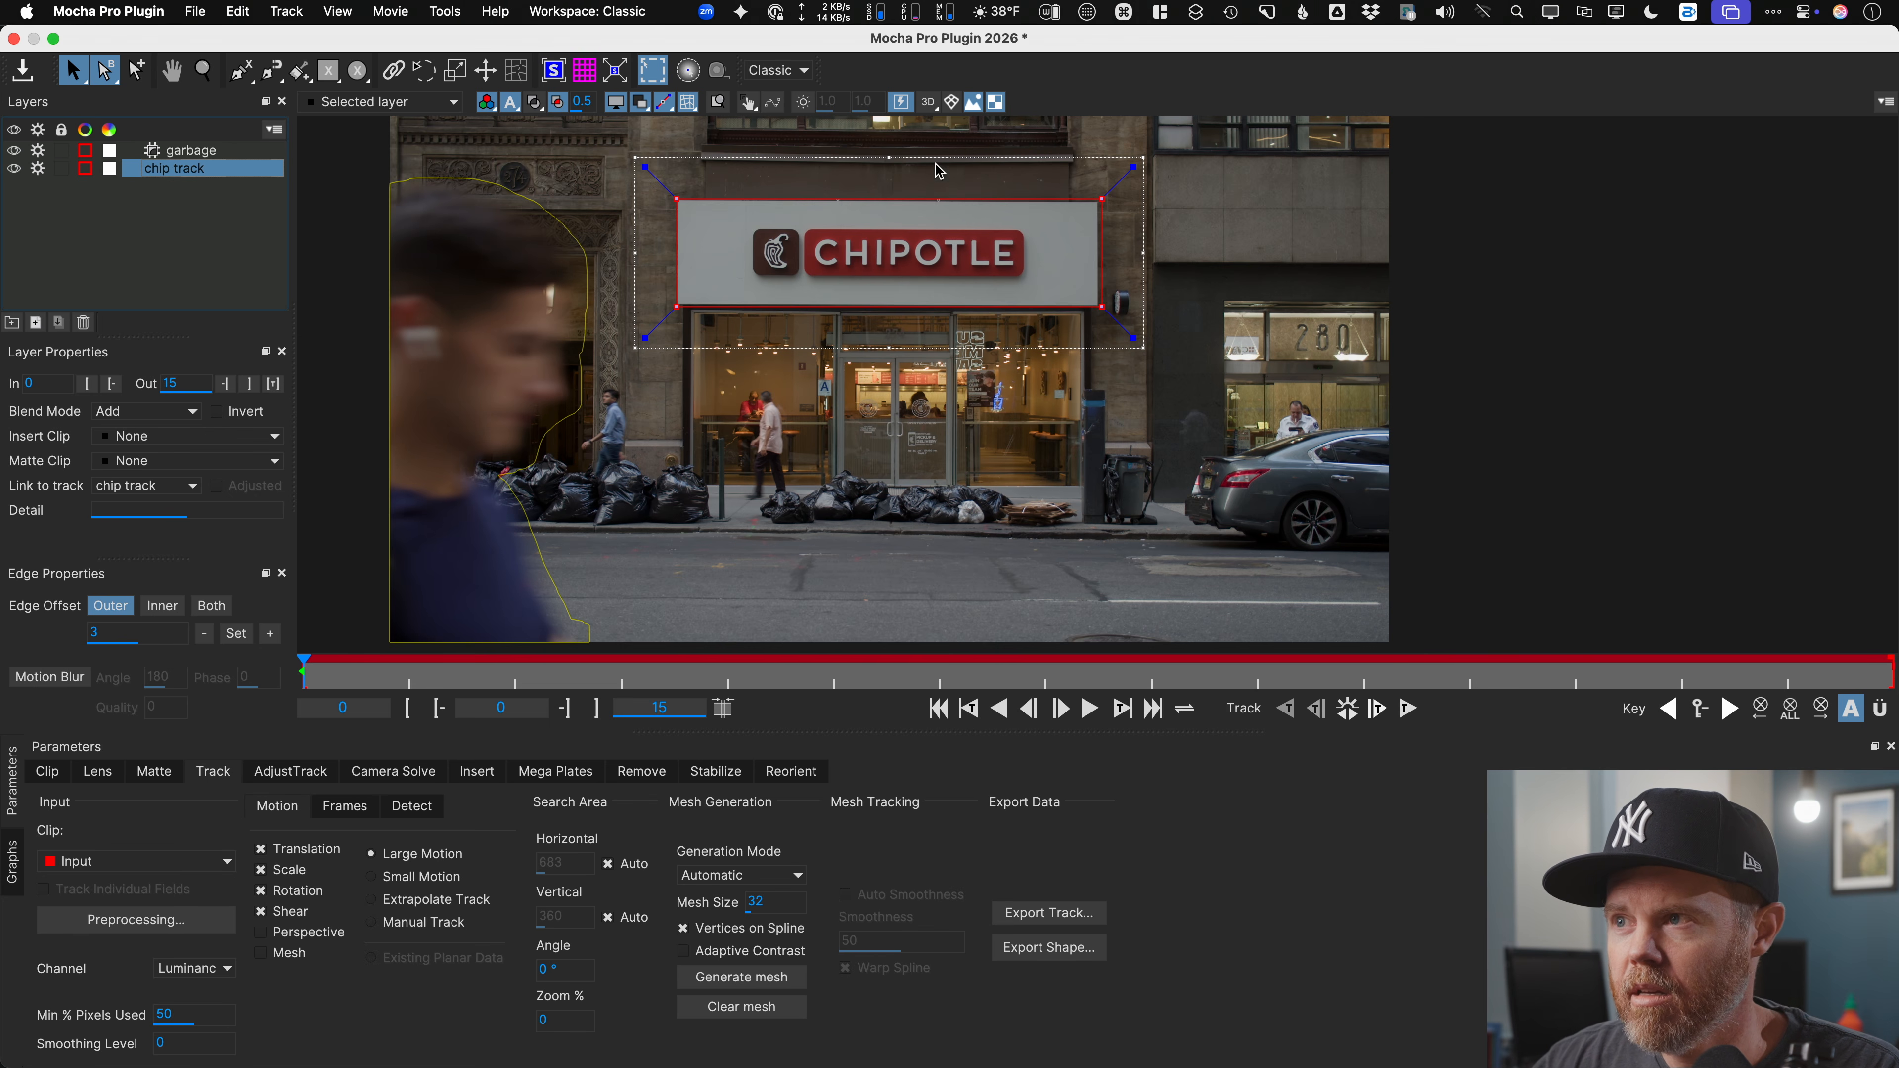
pyautogui.click(802, 74)
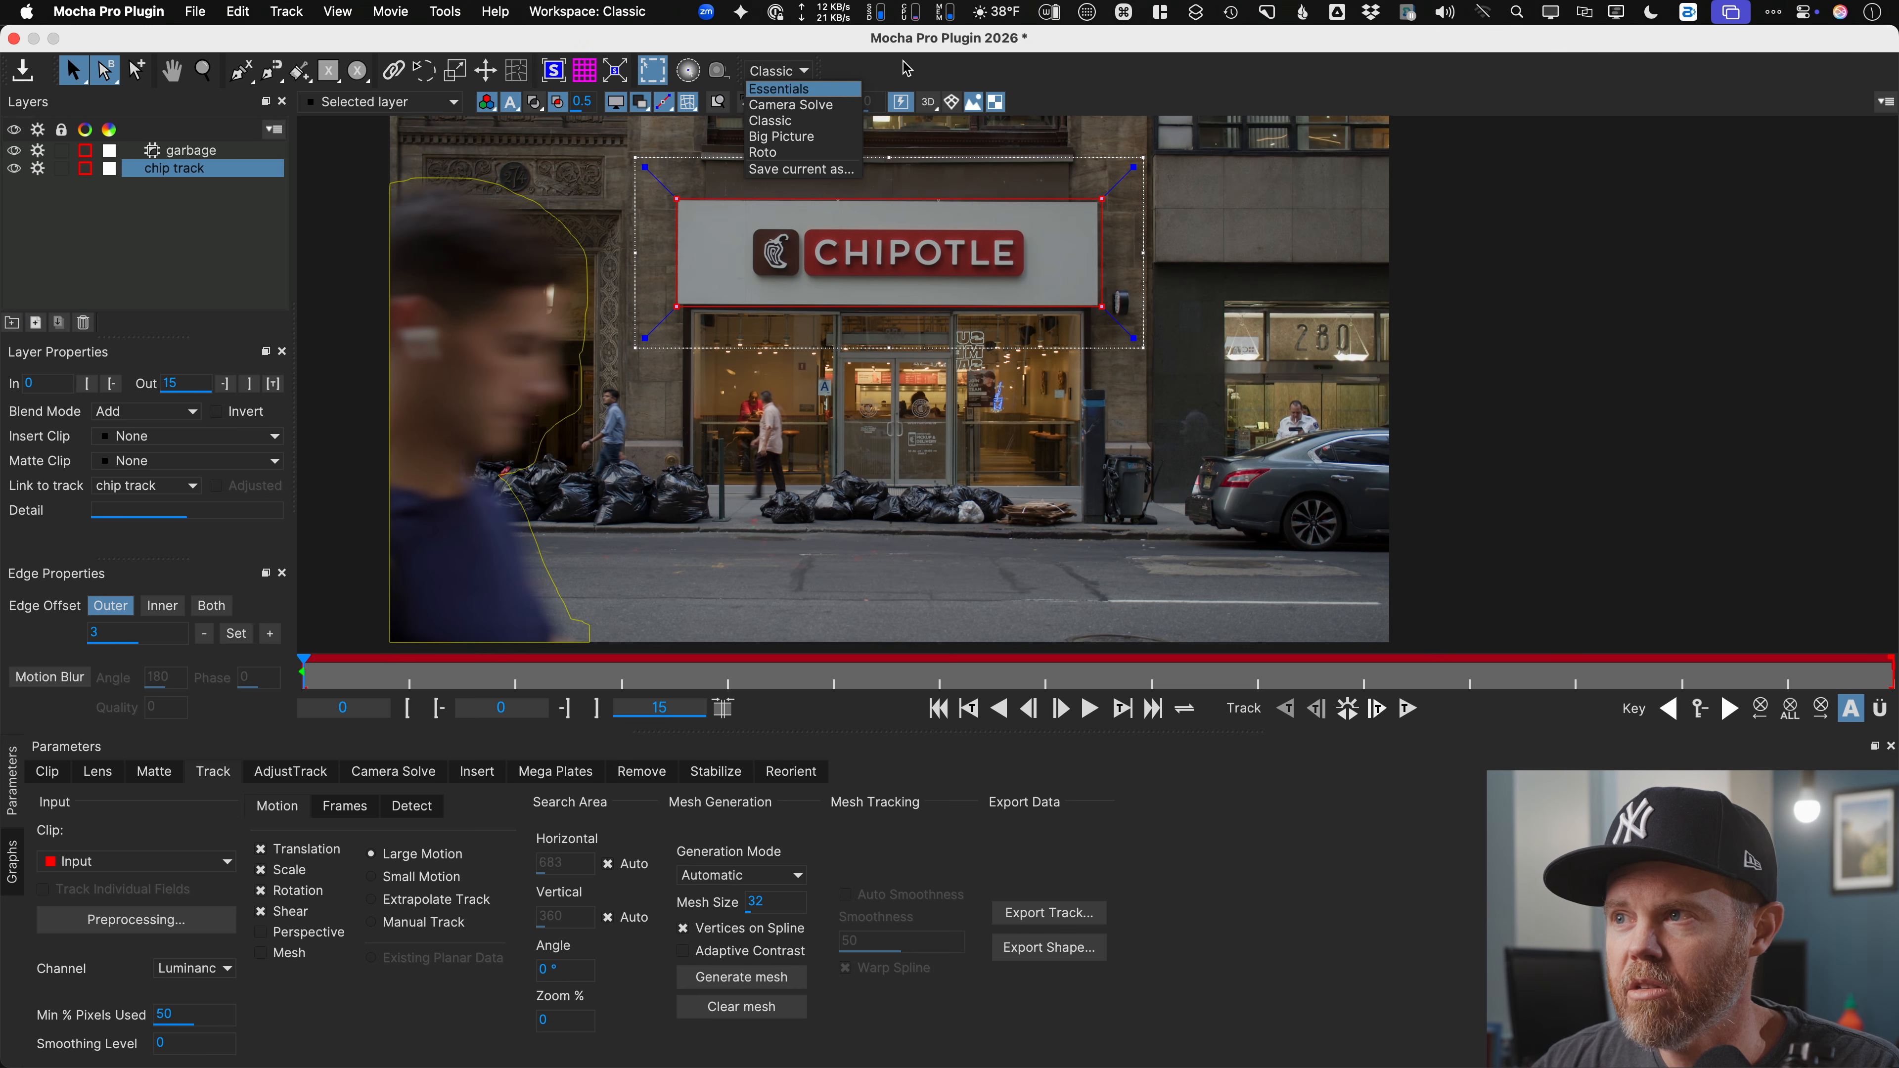
pyautogui.click(725, 176)
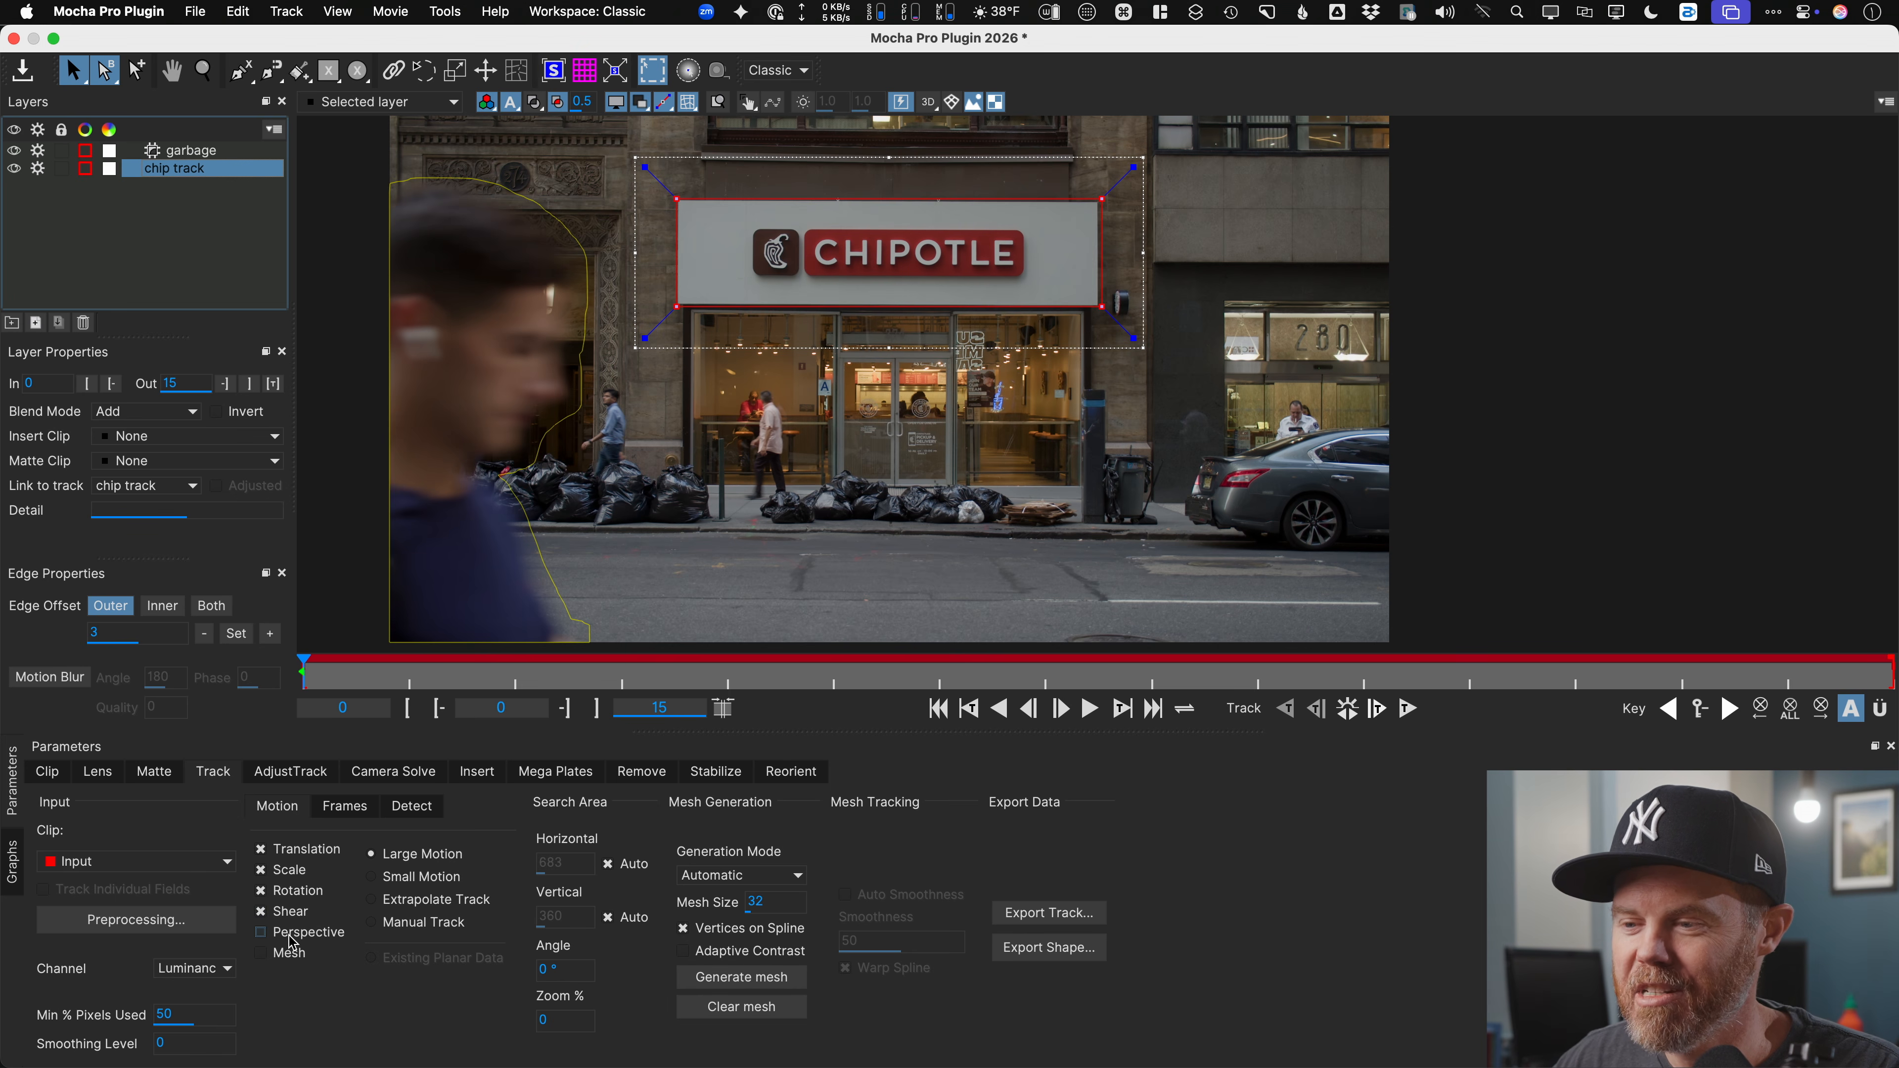
pyautogui.click(260, 933)
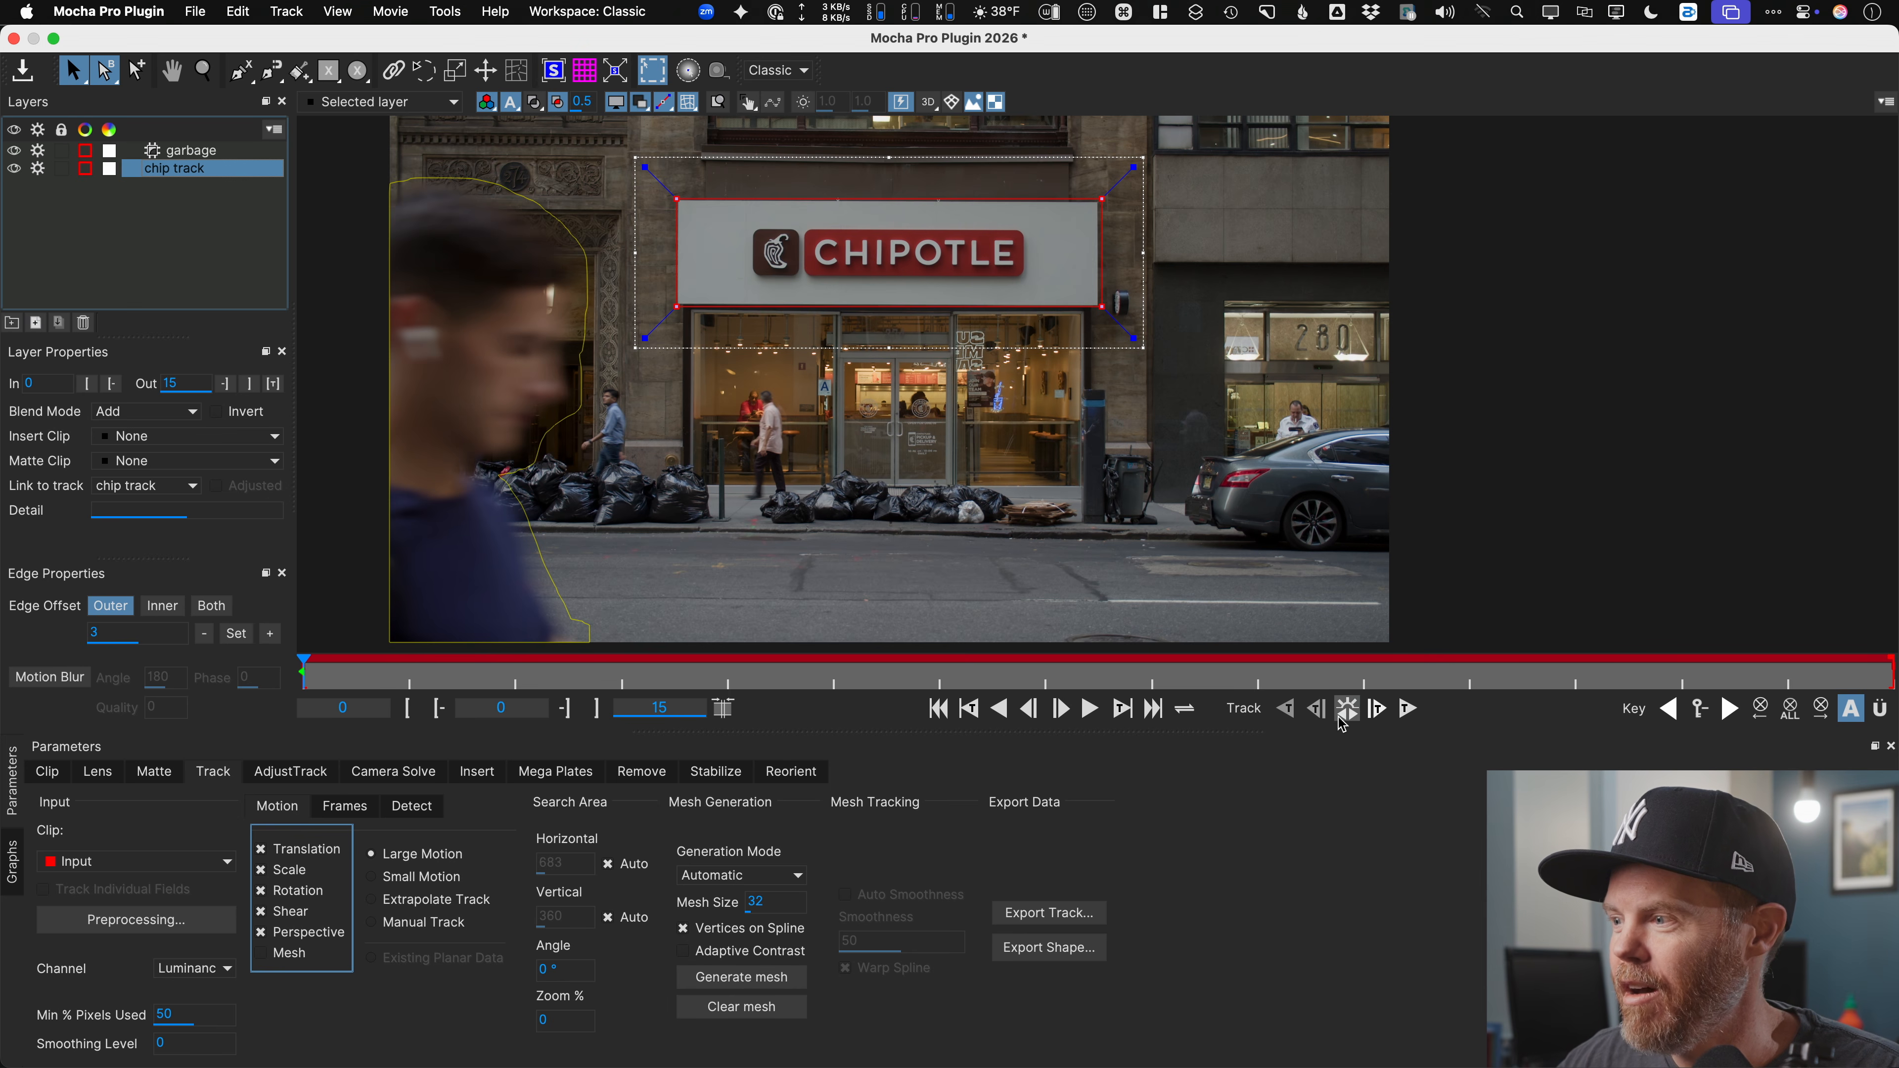
pyautogui.click(1348, 718)
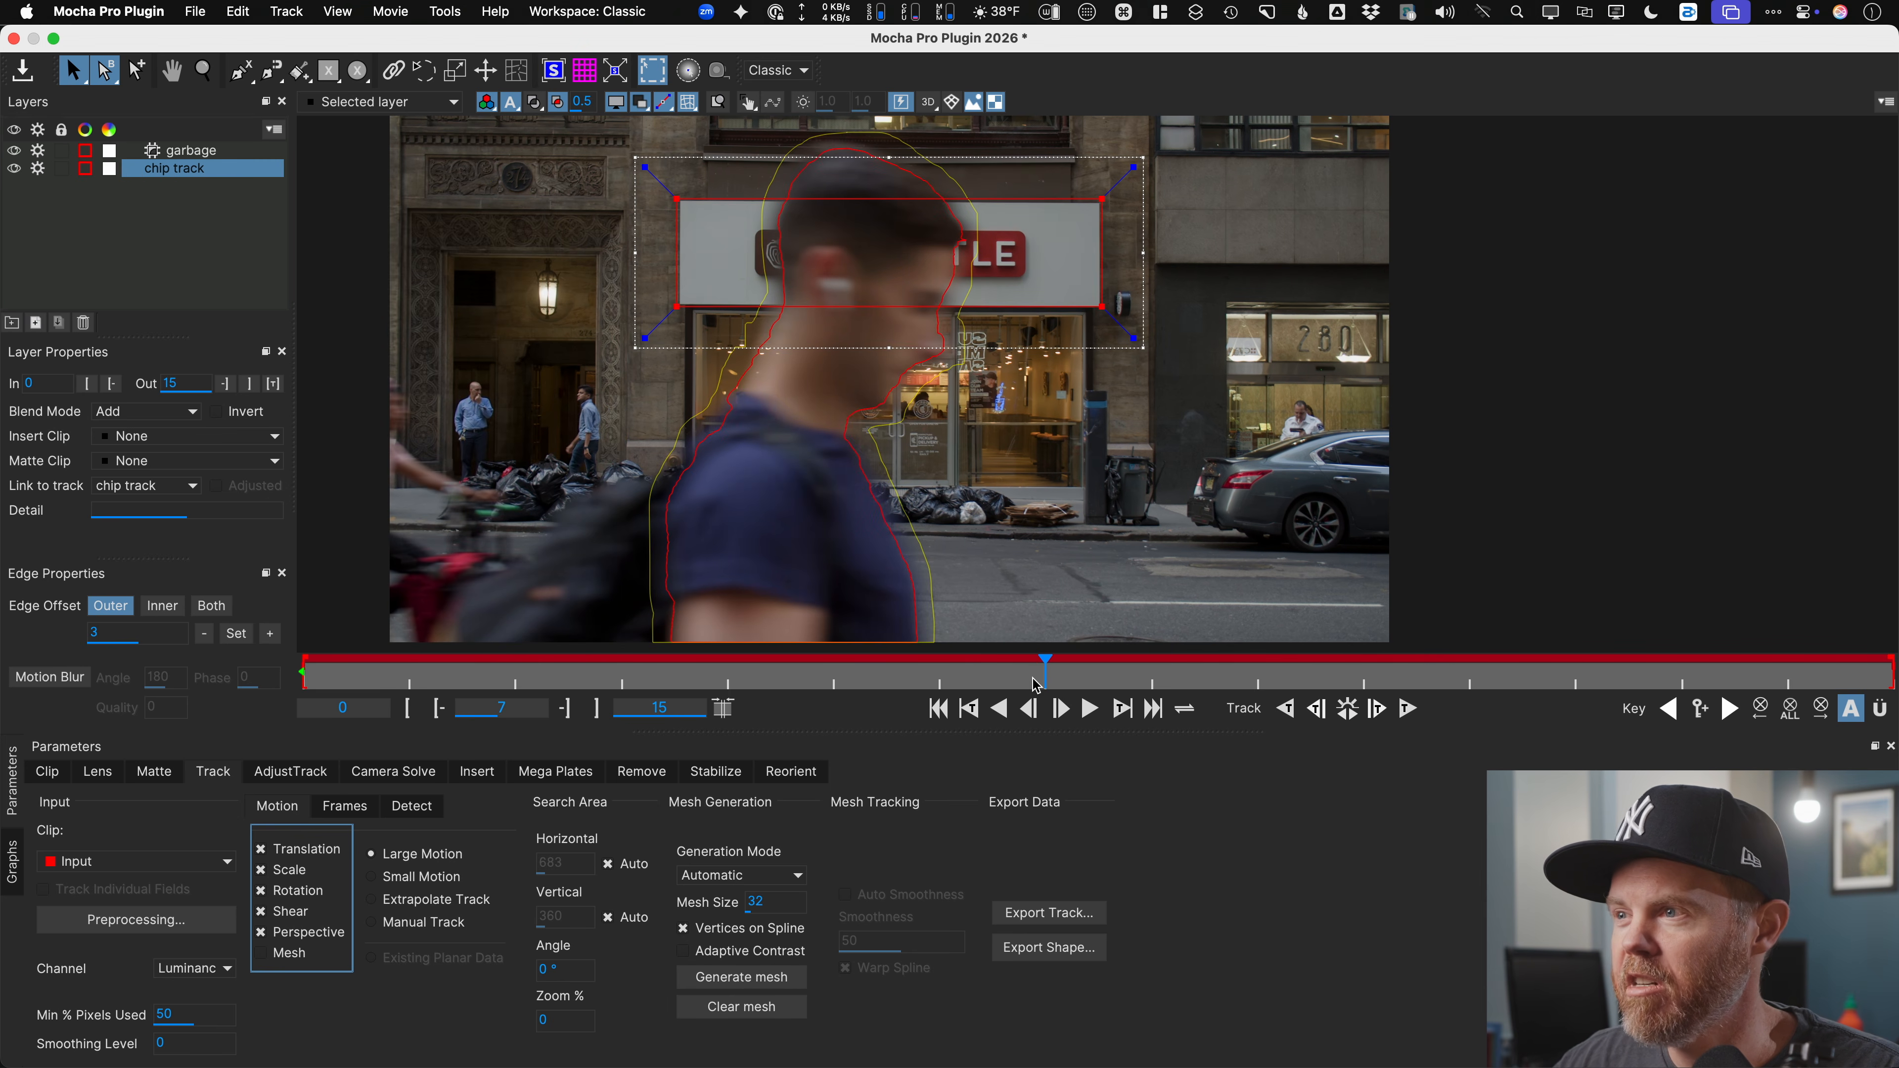
pyautogui.hotkey('alt', '1')
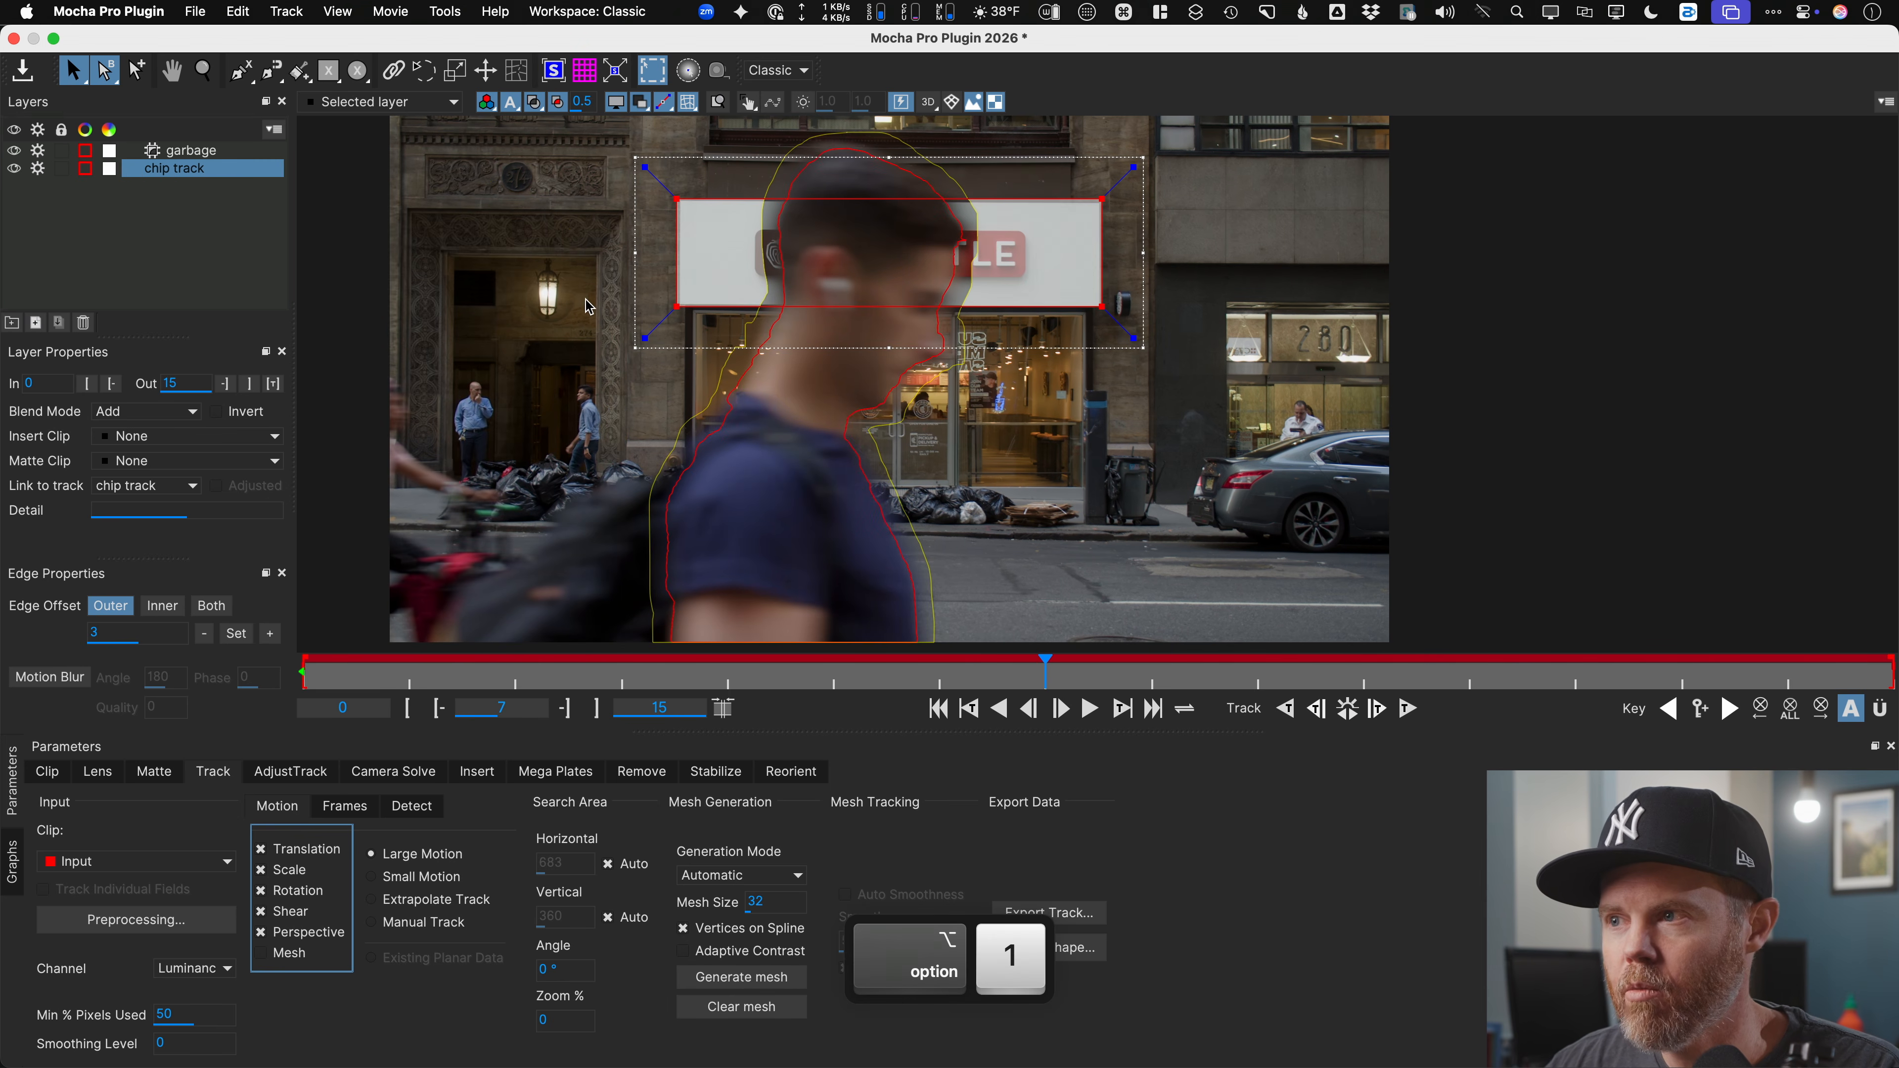
pyautogui.click(117, 174)
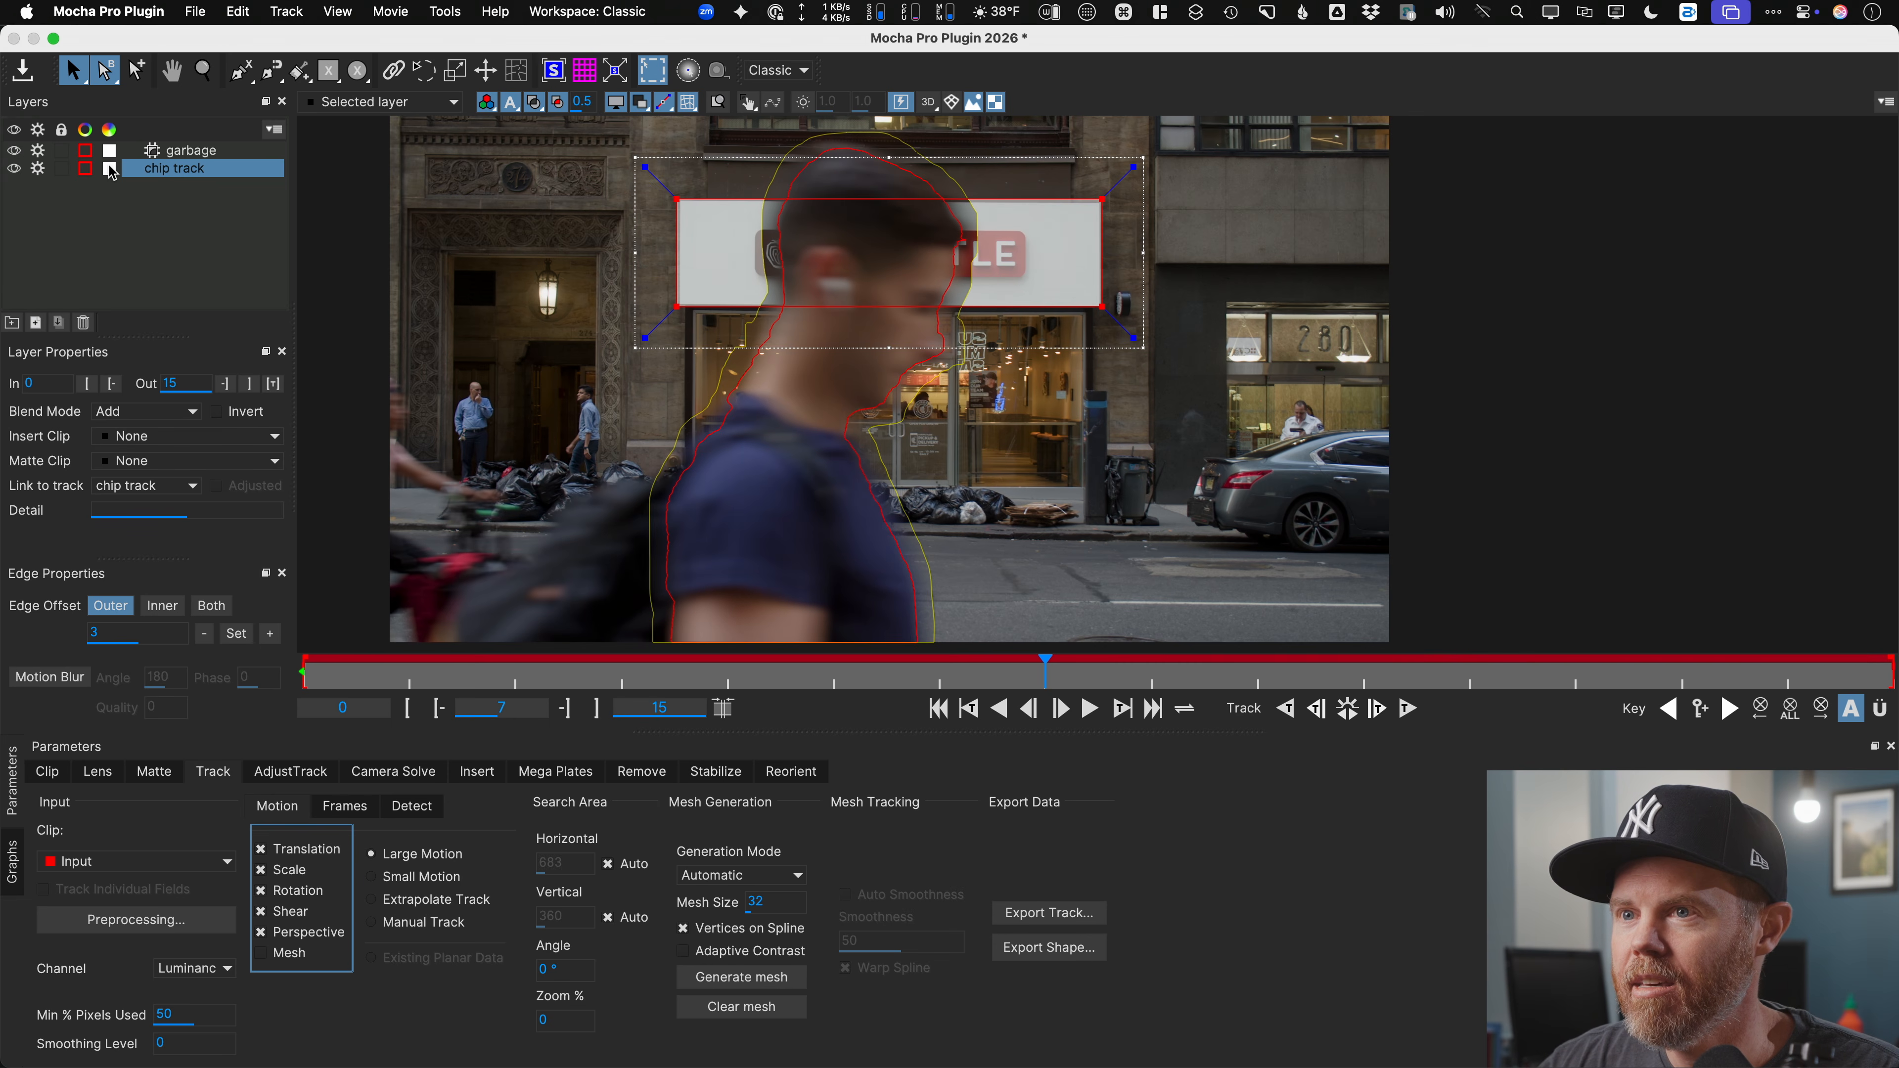
# Step: Set the chip track layer colour to red and scrub the timeline to review the track
pyautogui.click(1024, 446)
pyautogui.click(1012, 527)
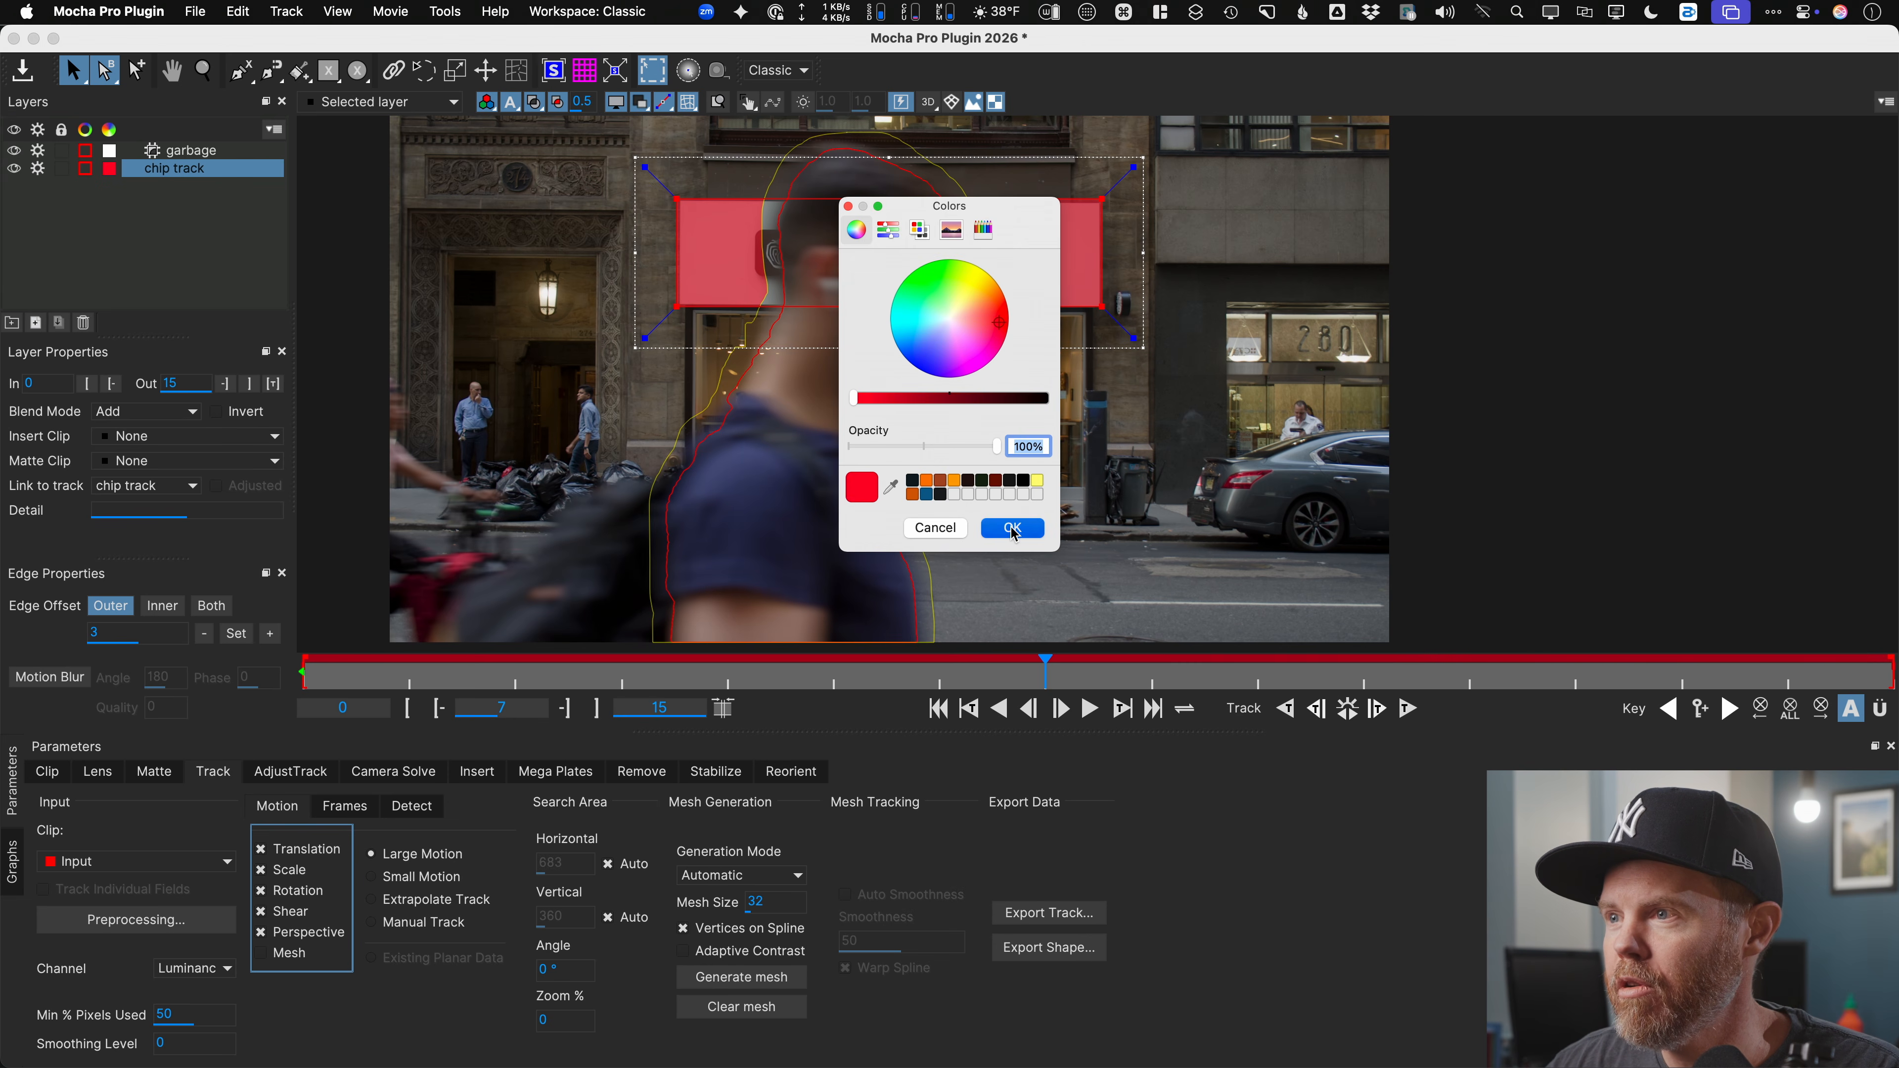
pyautogui.moveTo(1127, 678); pyautogui.dragTo(1042, 655)
pyautogui.moveTo(715, 664); pyautogui.dragTo(1151, 673)
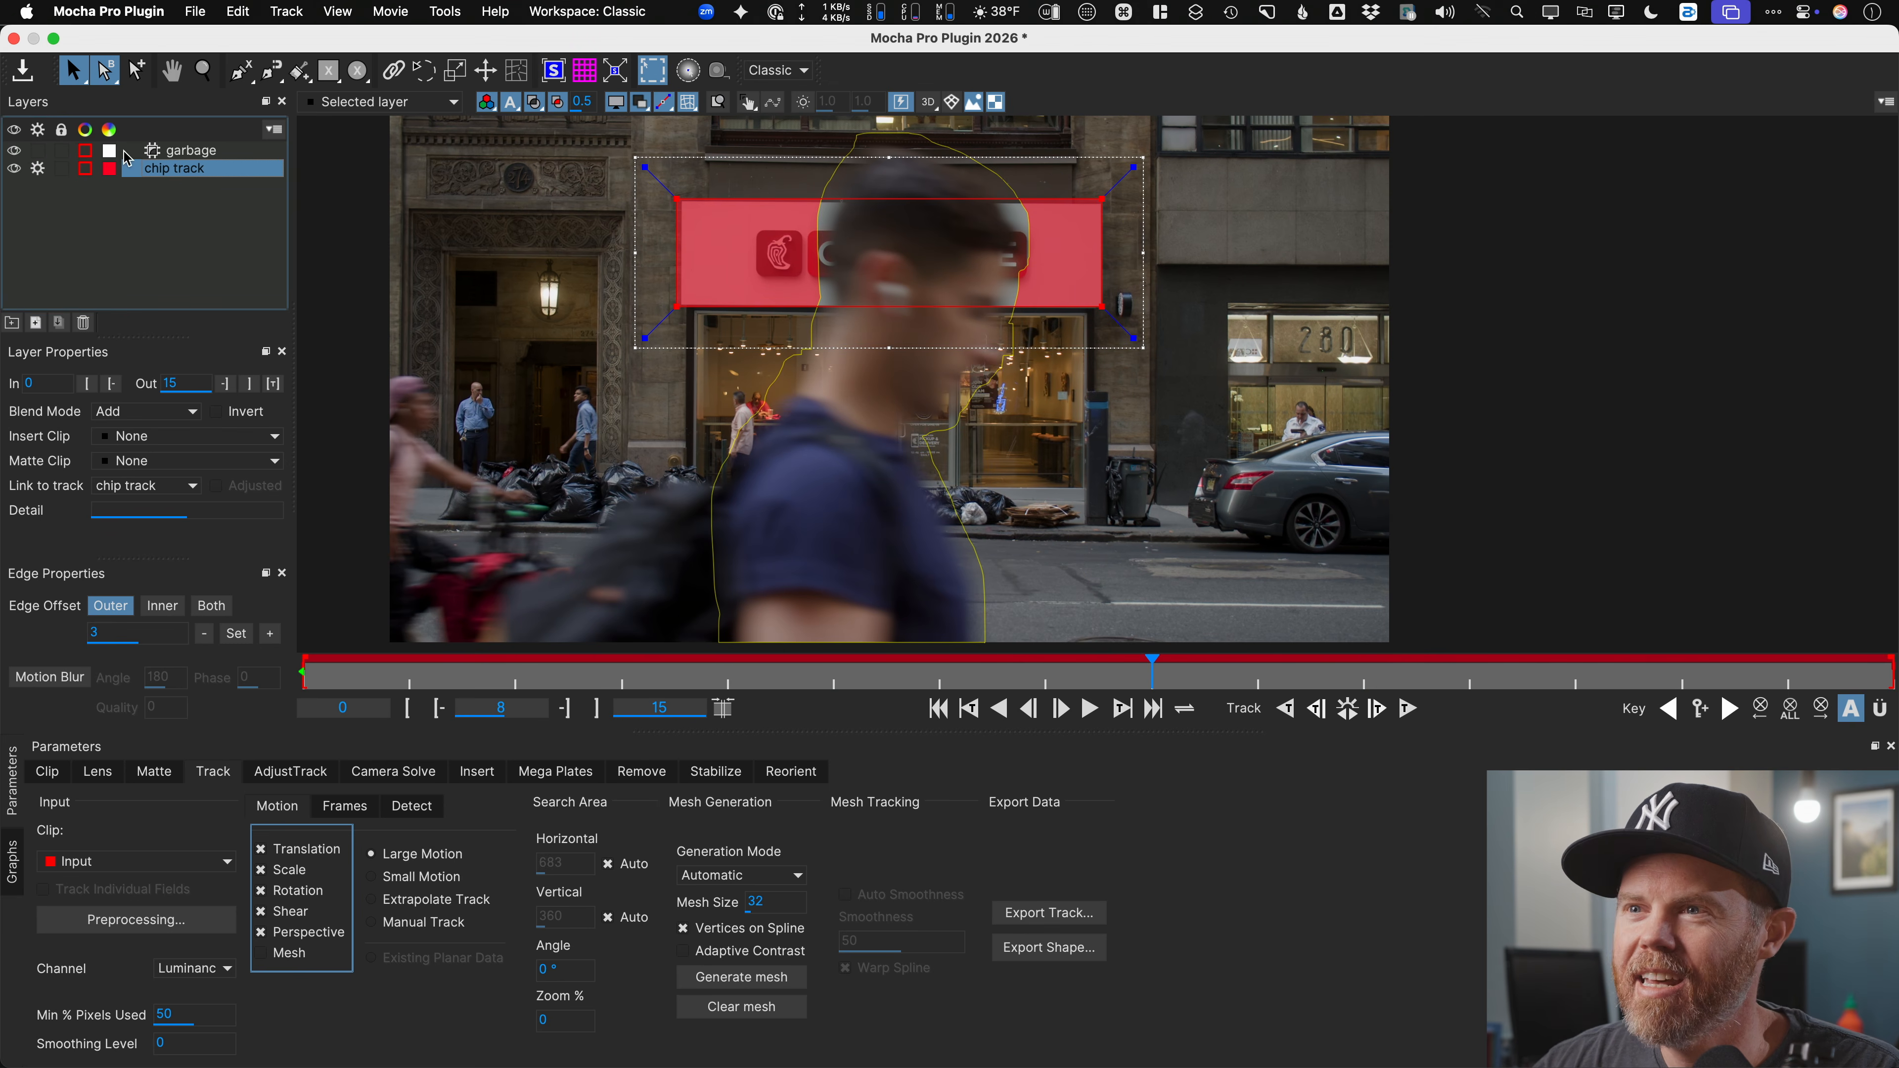
# Step: Inspect frames 3 and 5, hide the red matte, and show the planar surface over the sign
pyautogui.moveTo(1046, 677); pyautogui.dragTo(1050, 629)
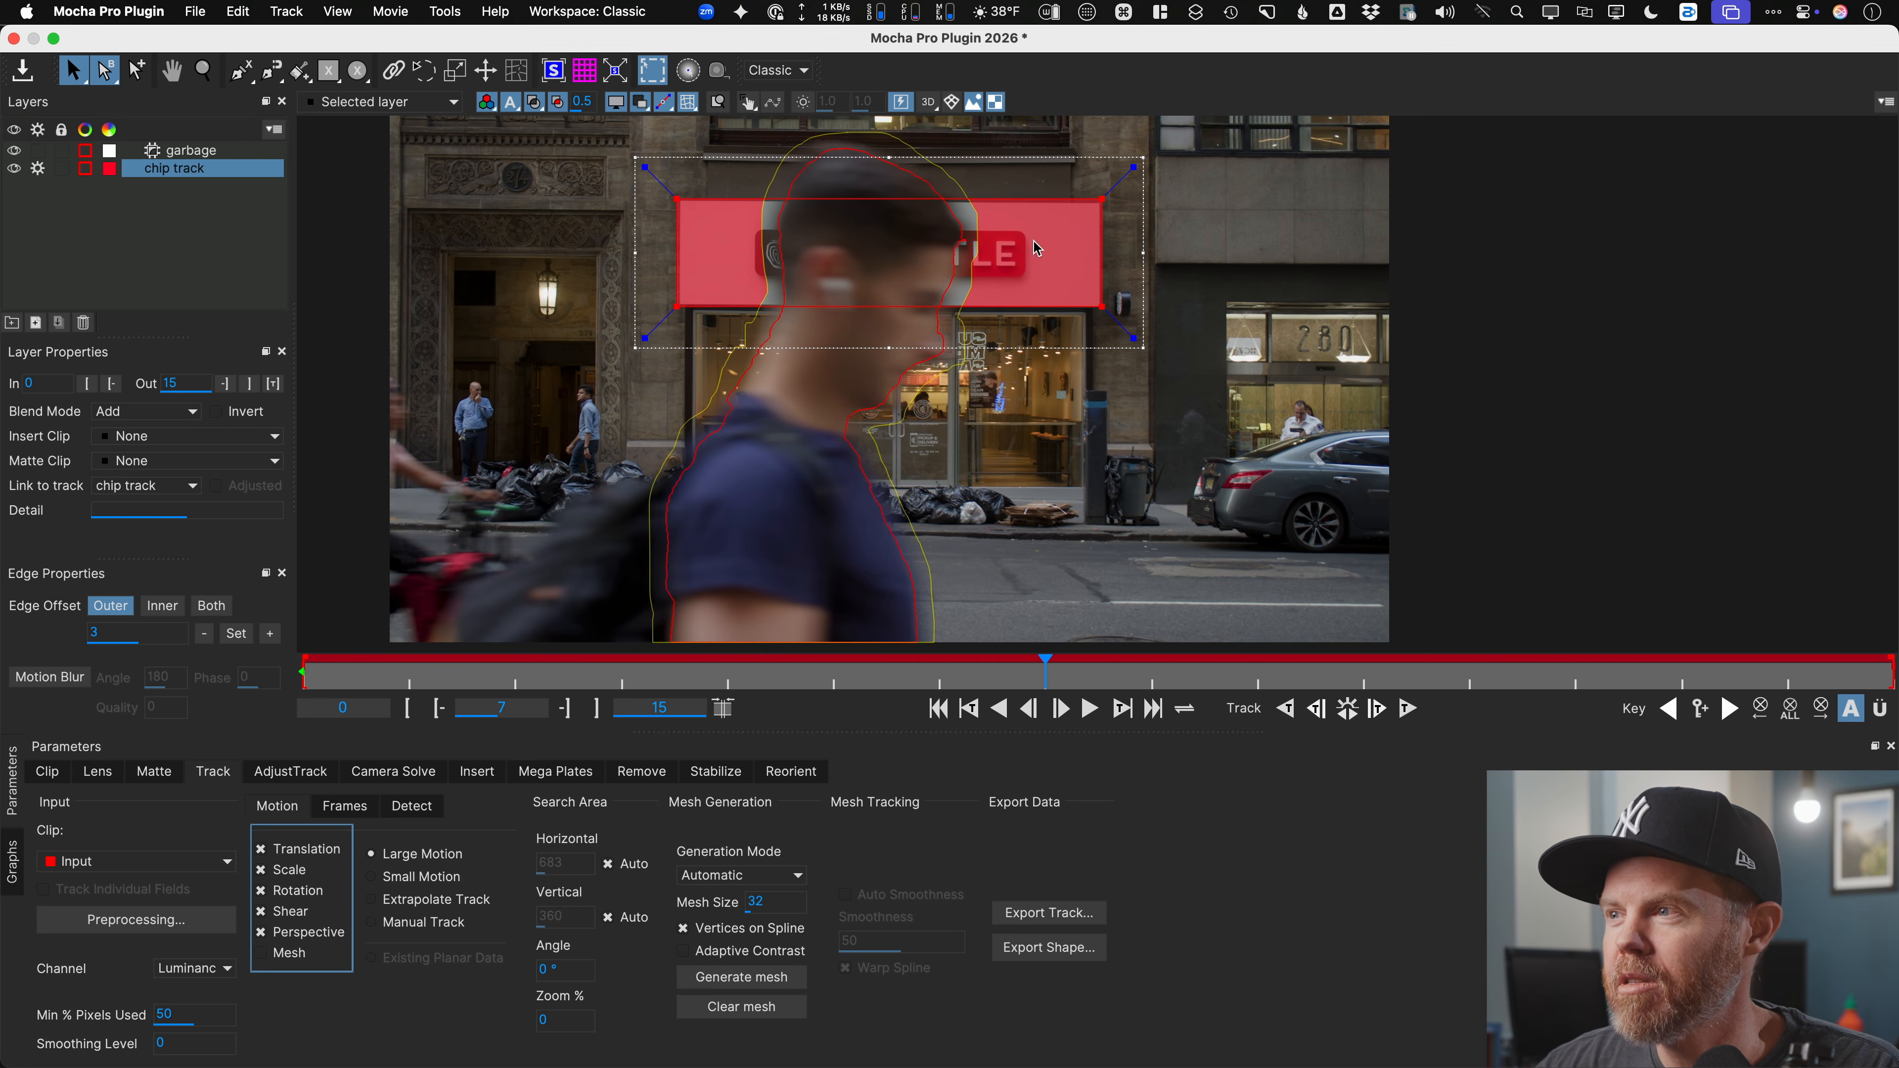
pyautogui.moveTo(1040, 660); pyautogui.dragTo(801, 653)
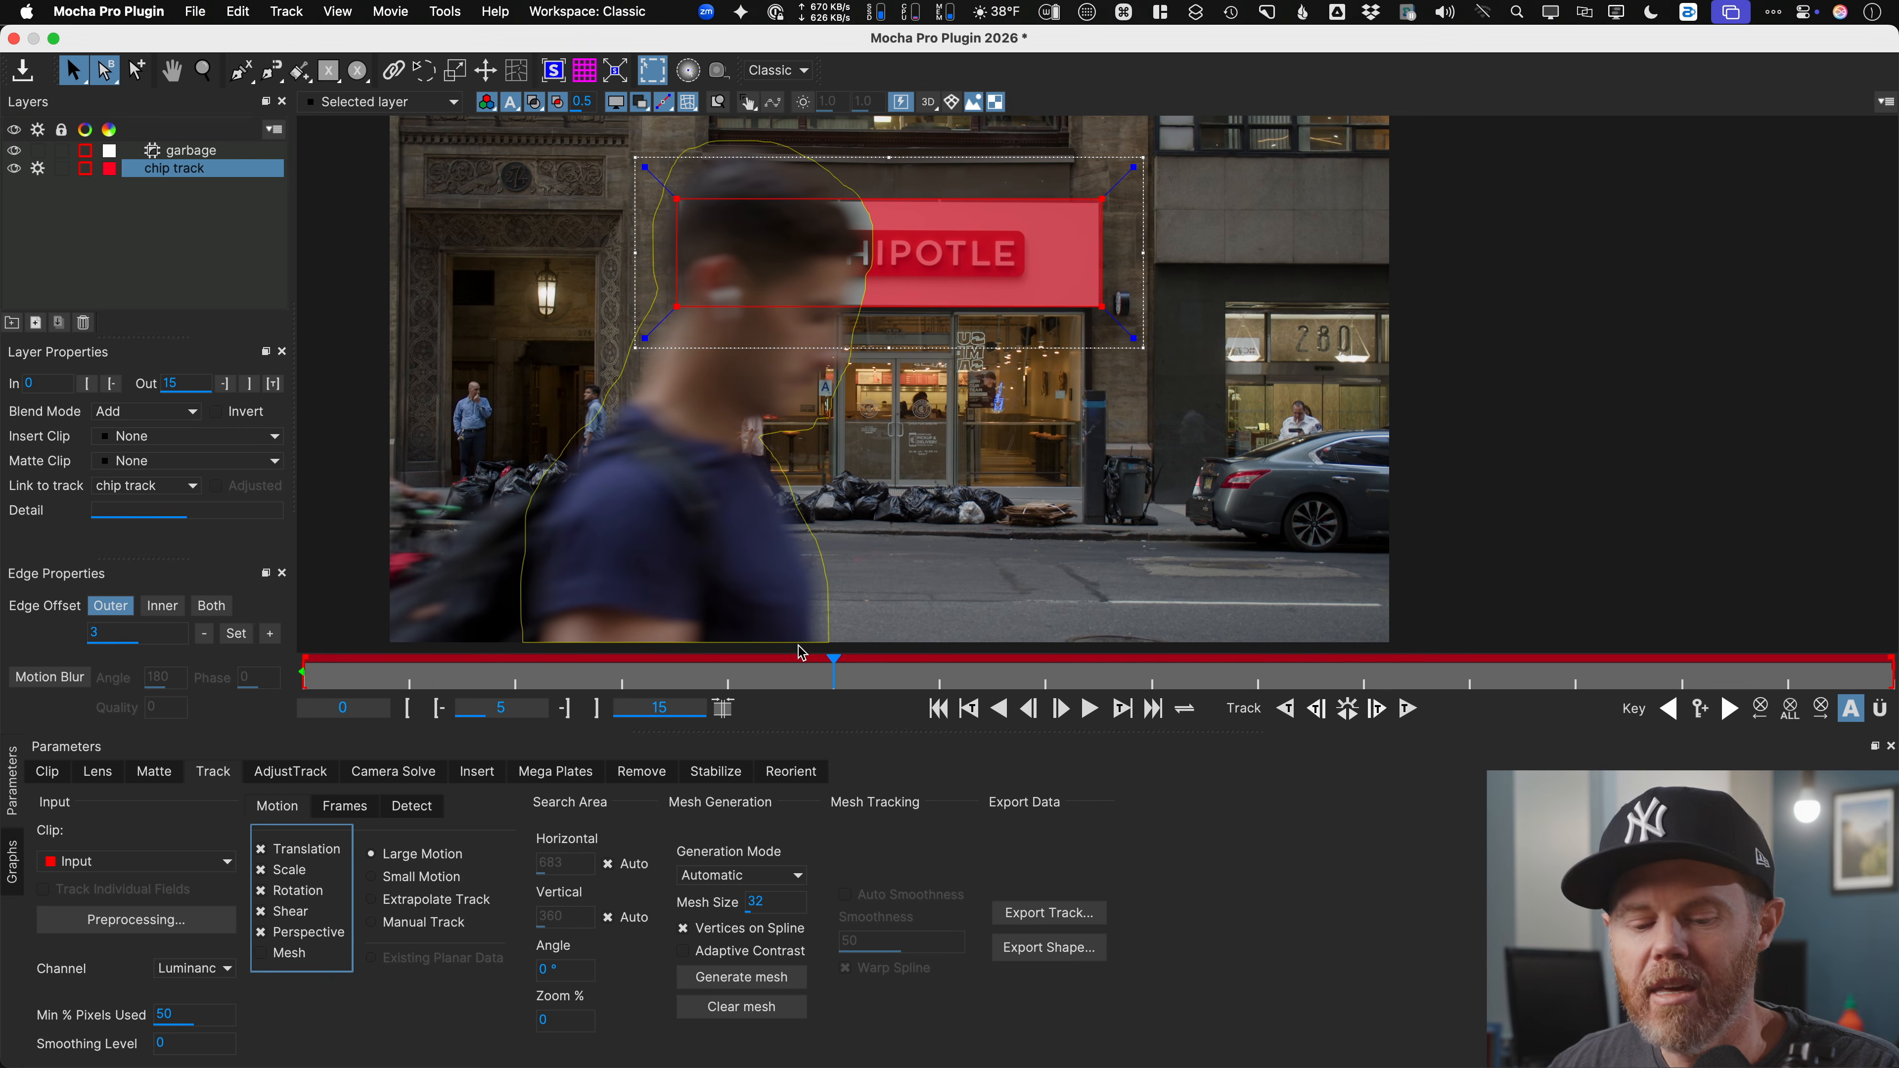
pyautogui.press('alt')
pyautogui.hotkey('alt', '1')
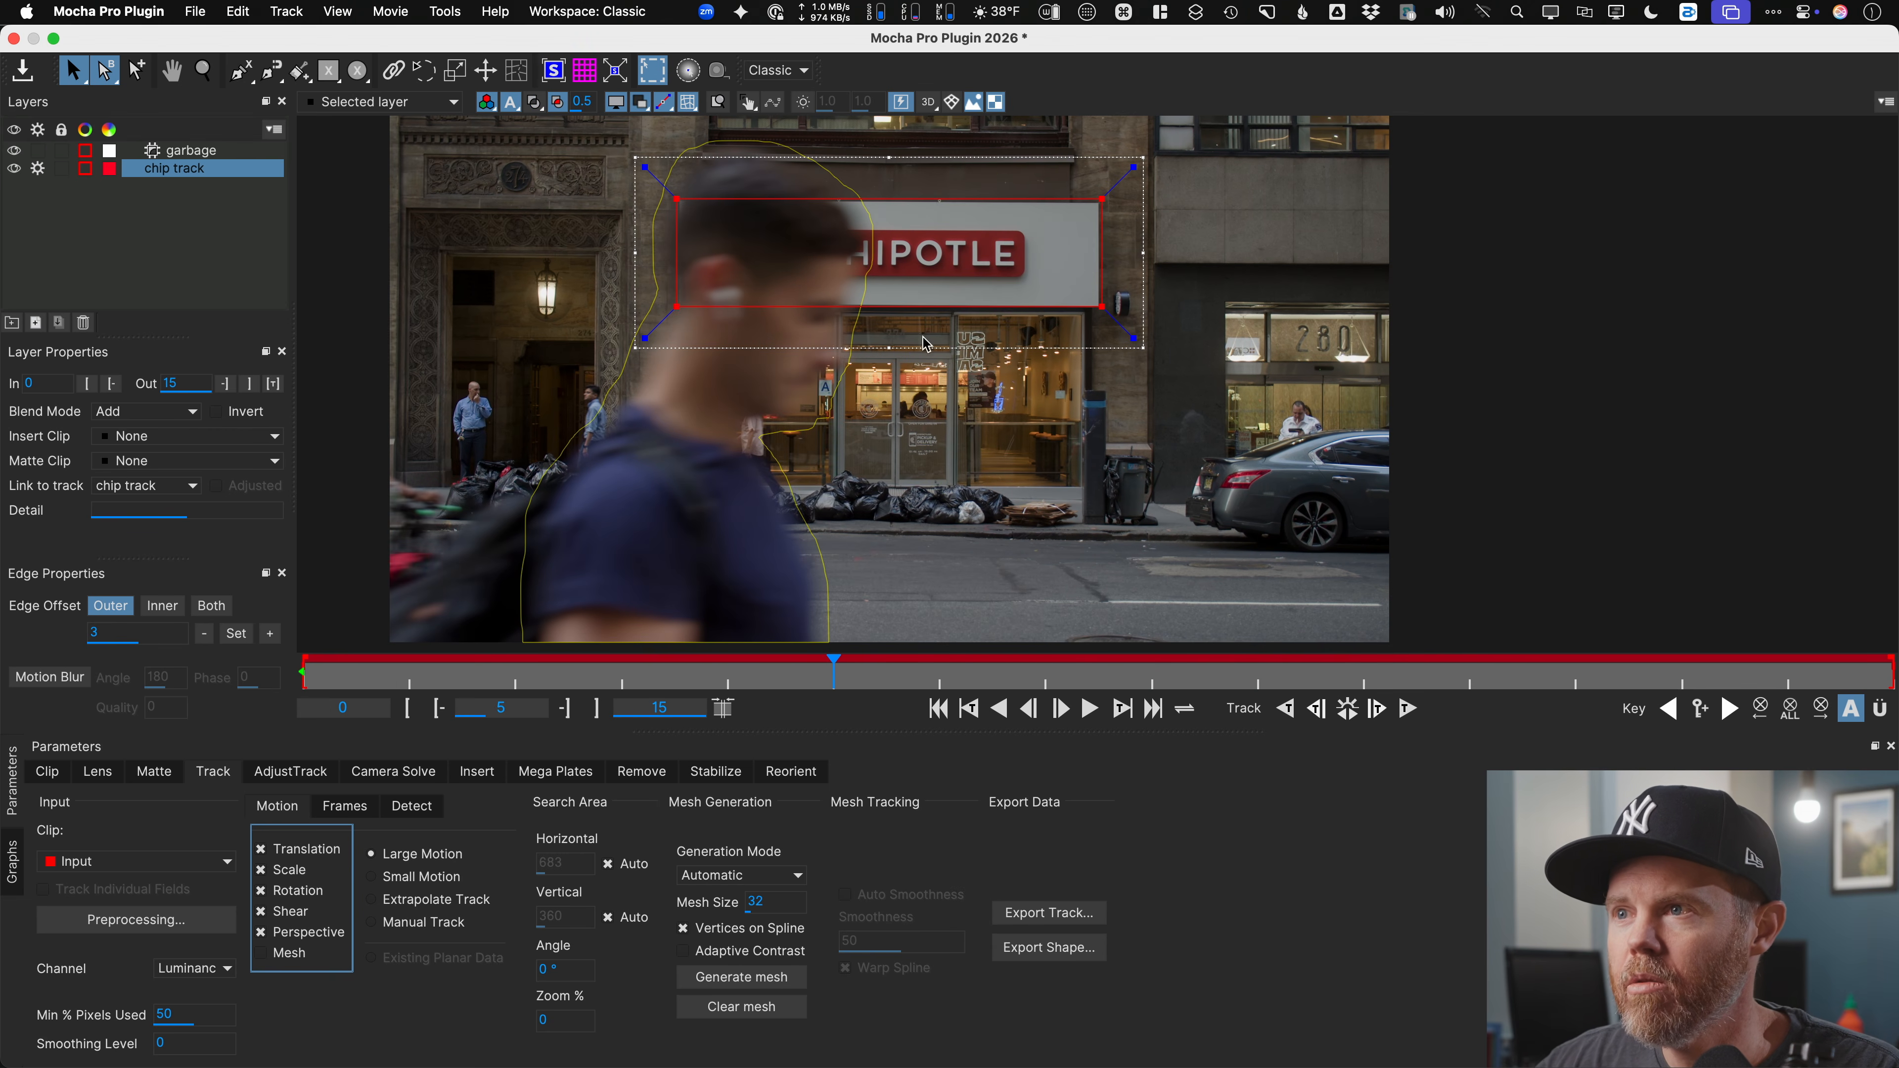
pyautogui.click(555, 73)
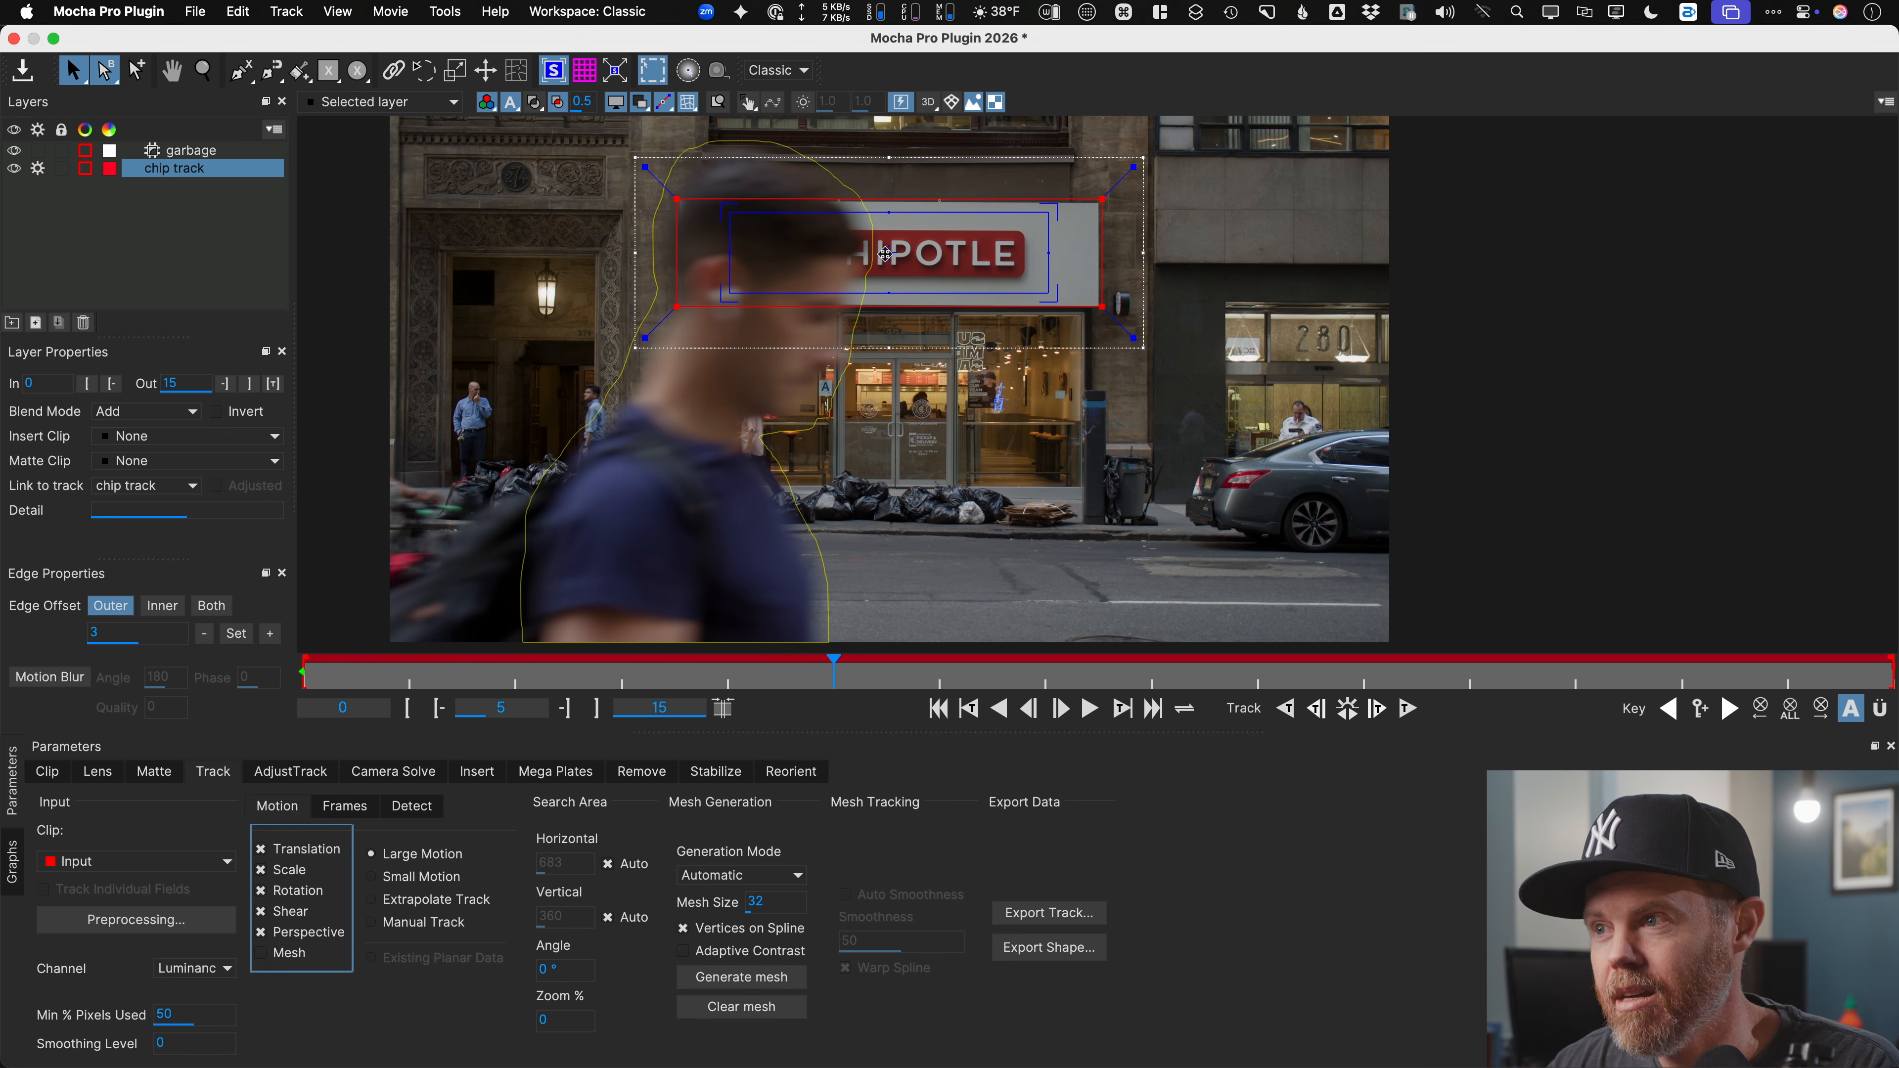
# Step: Overlay the planar grid and play the tracked clip from frame 0 to verify it follows the sign
pyautogui.click(586, 72)
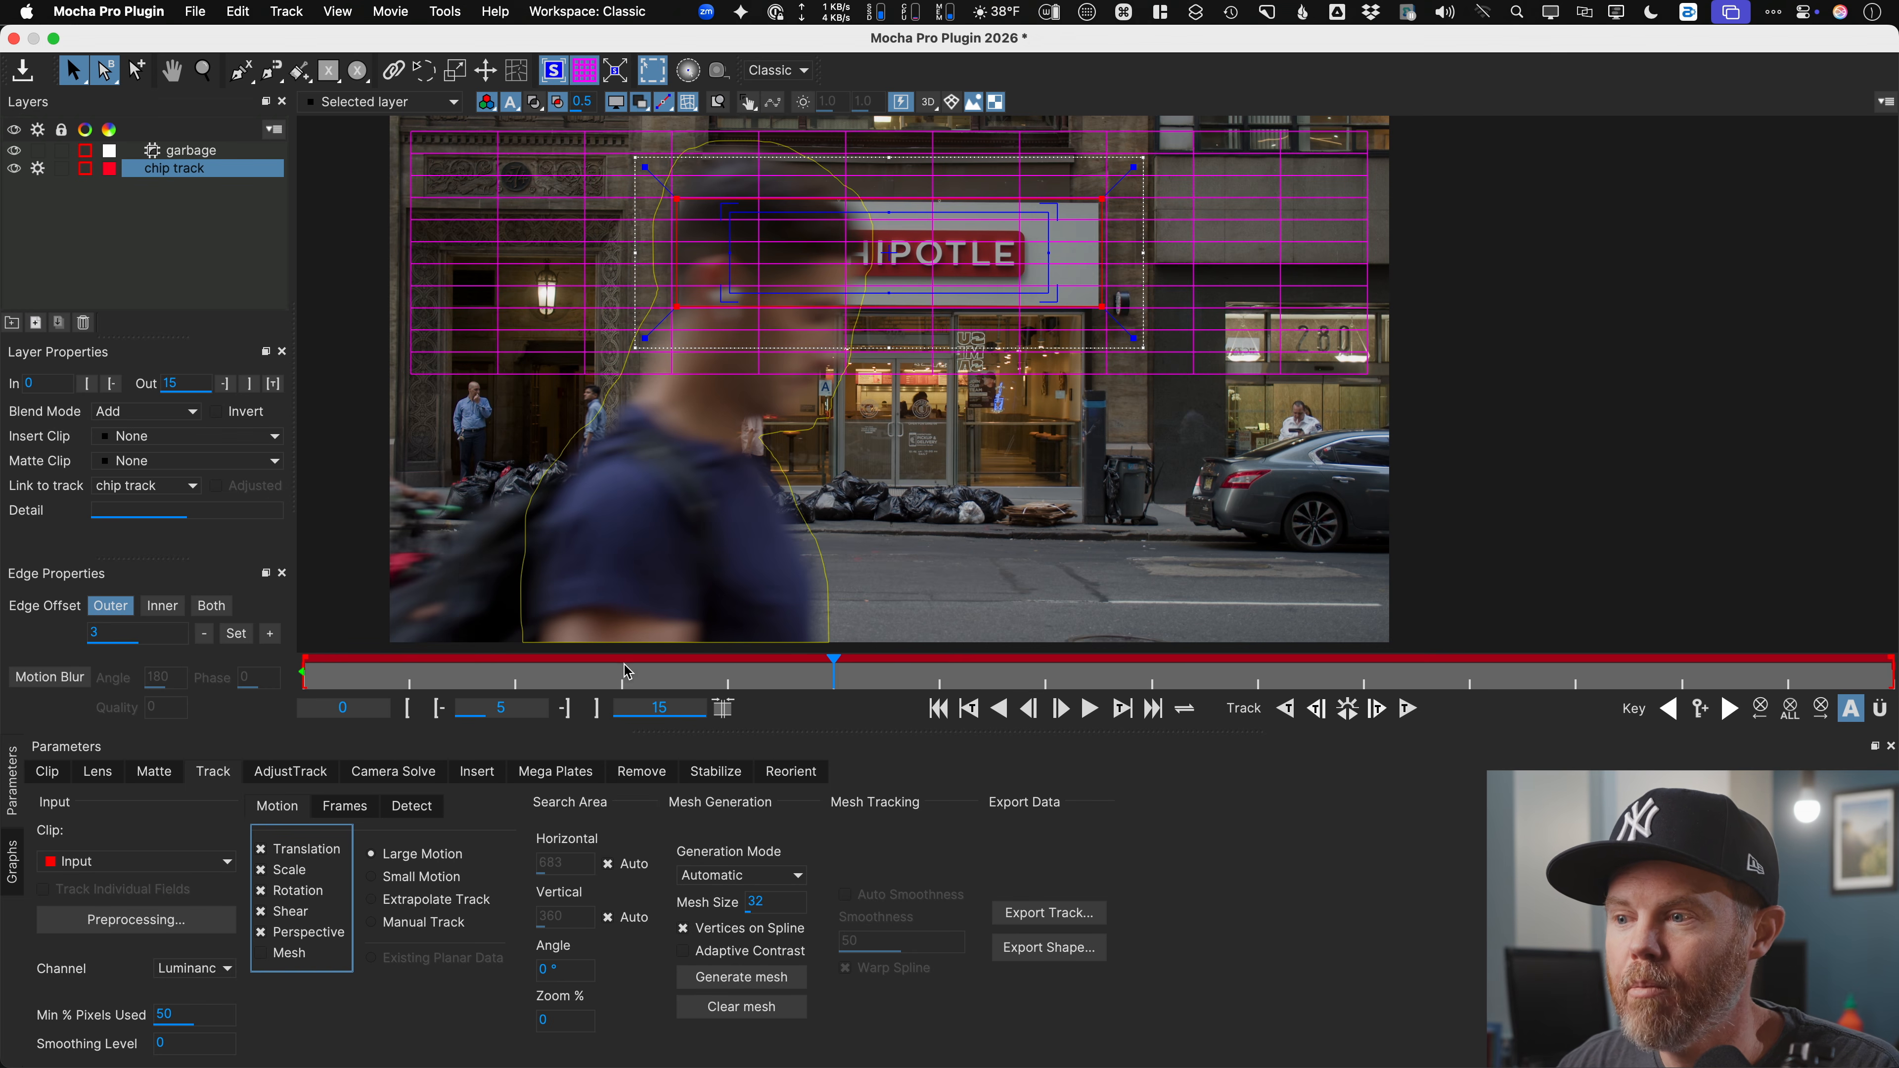
pyautogui.moveTo(625, 665); pyautogui.dragTo(282, 646)
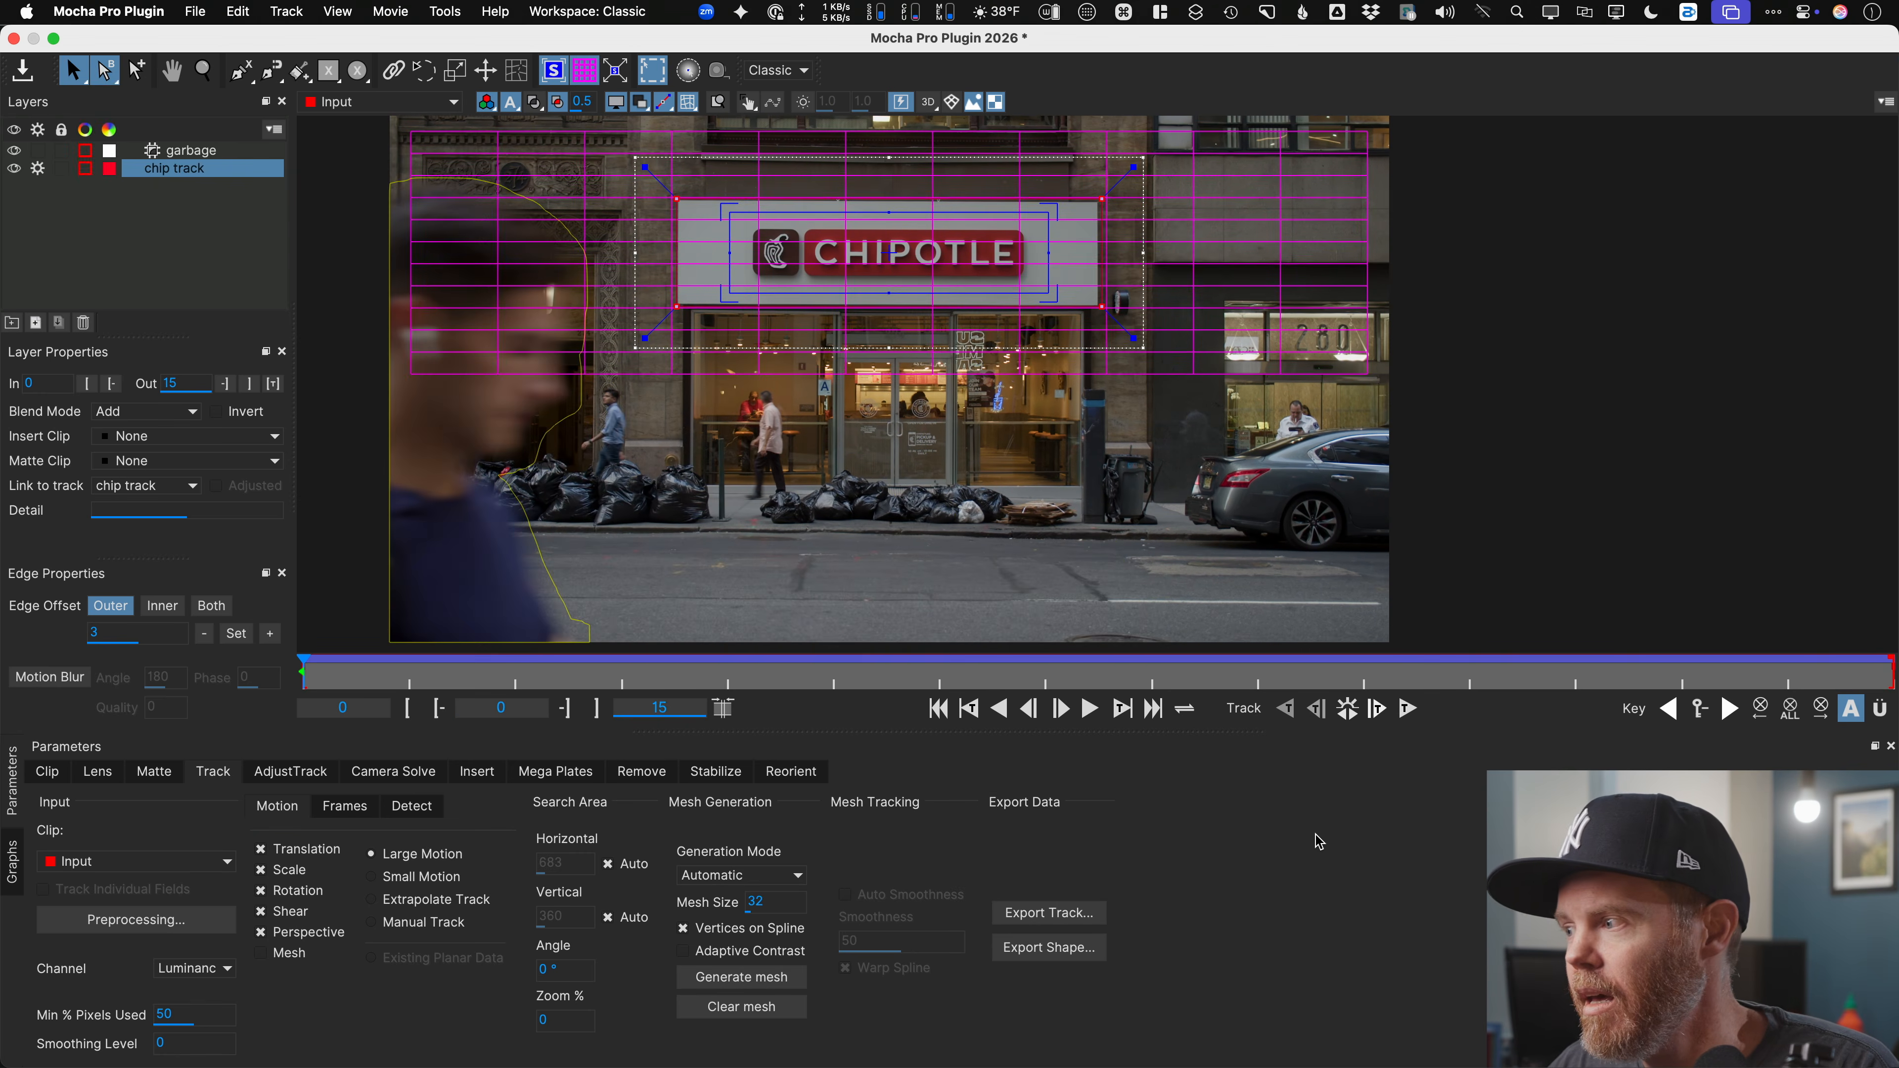
pyautogui.press('space')
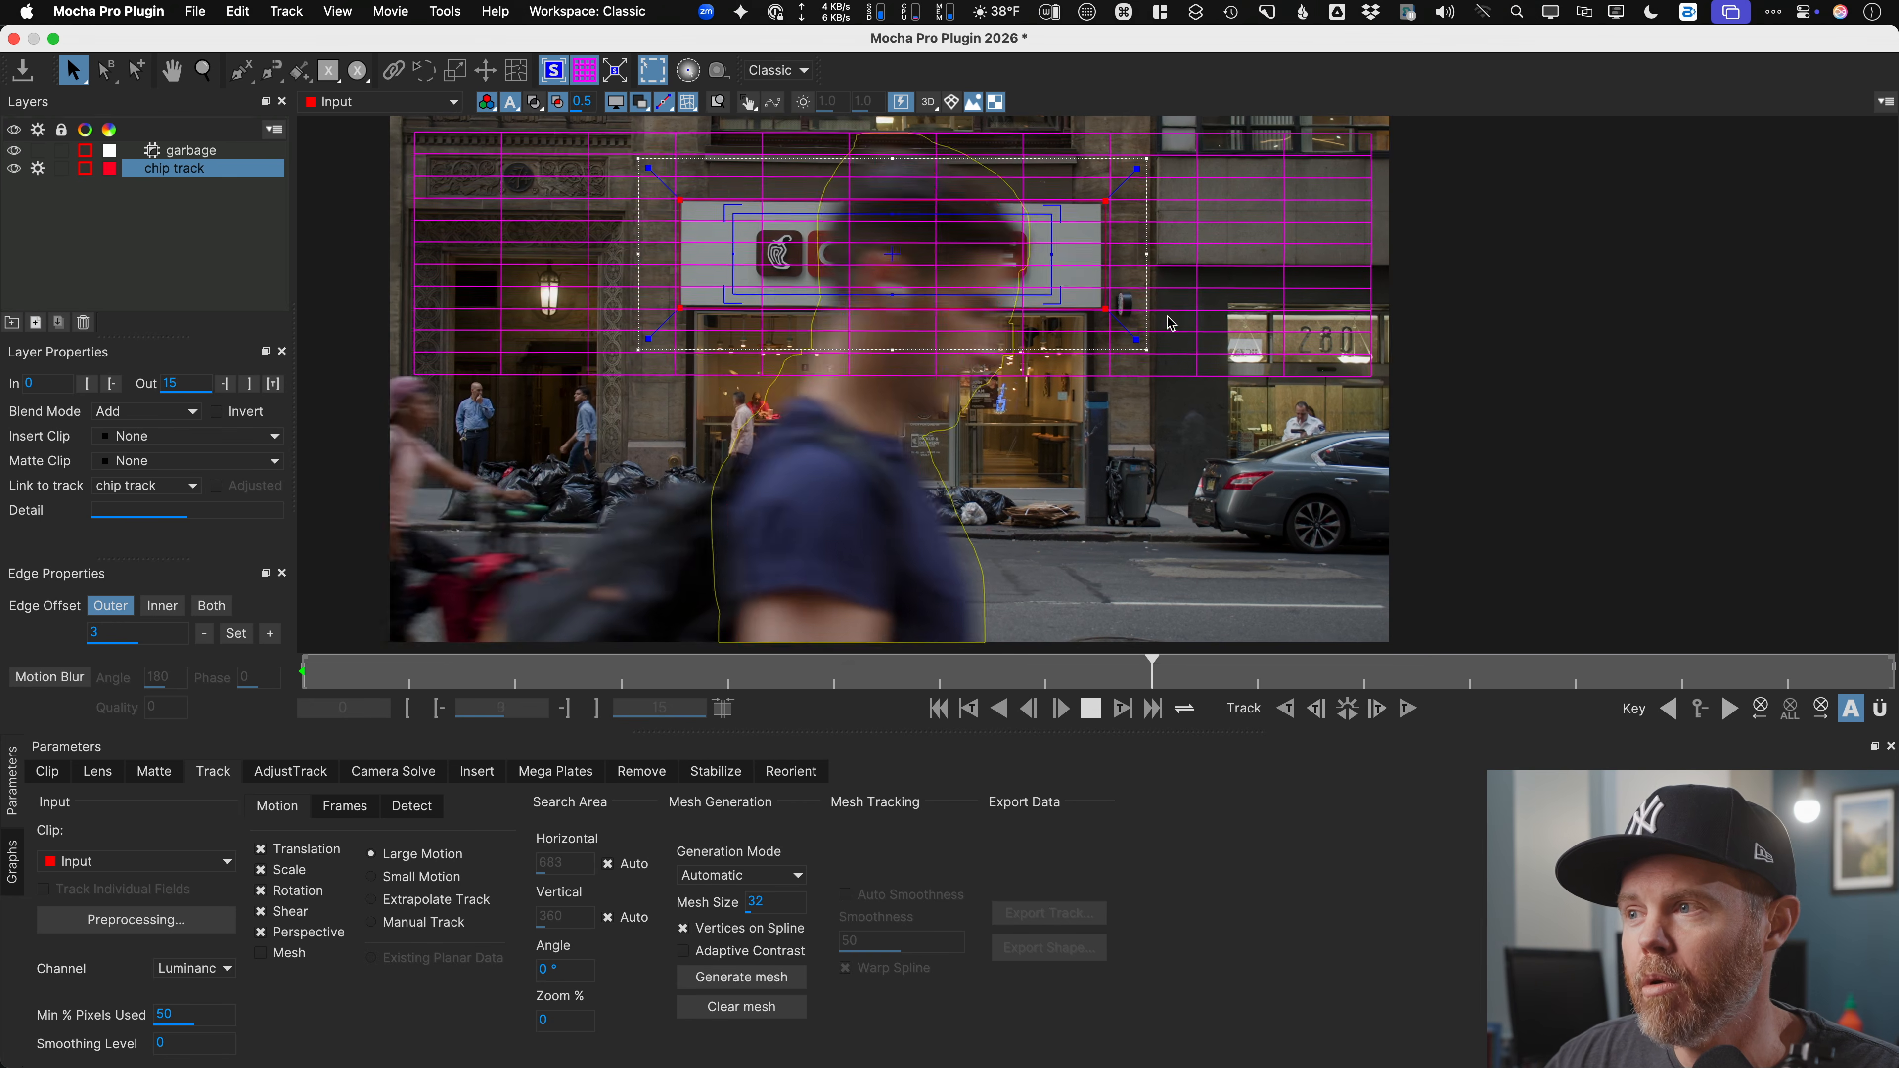
pyautogui.press('space')
pyautogui.moveTo(708, 682); pyautogui.dragTo(305, 679)
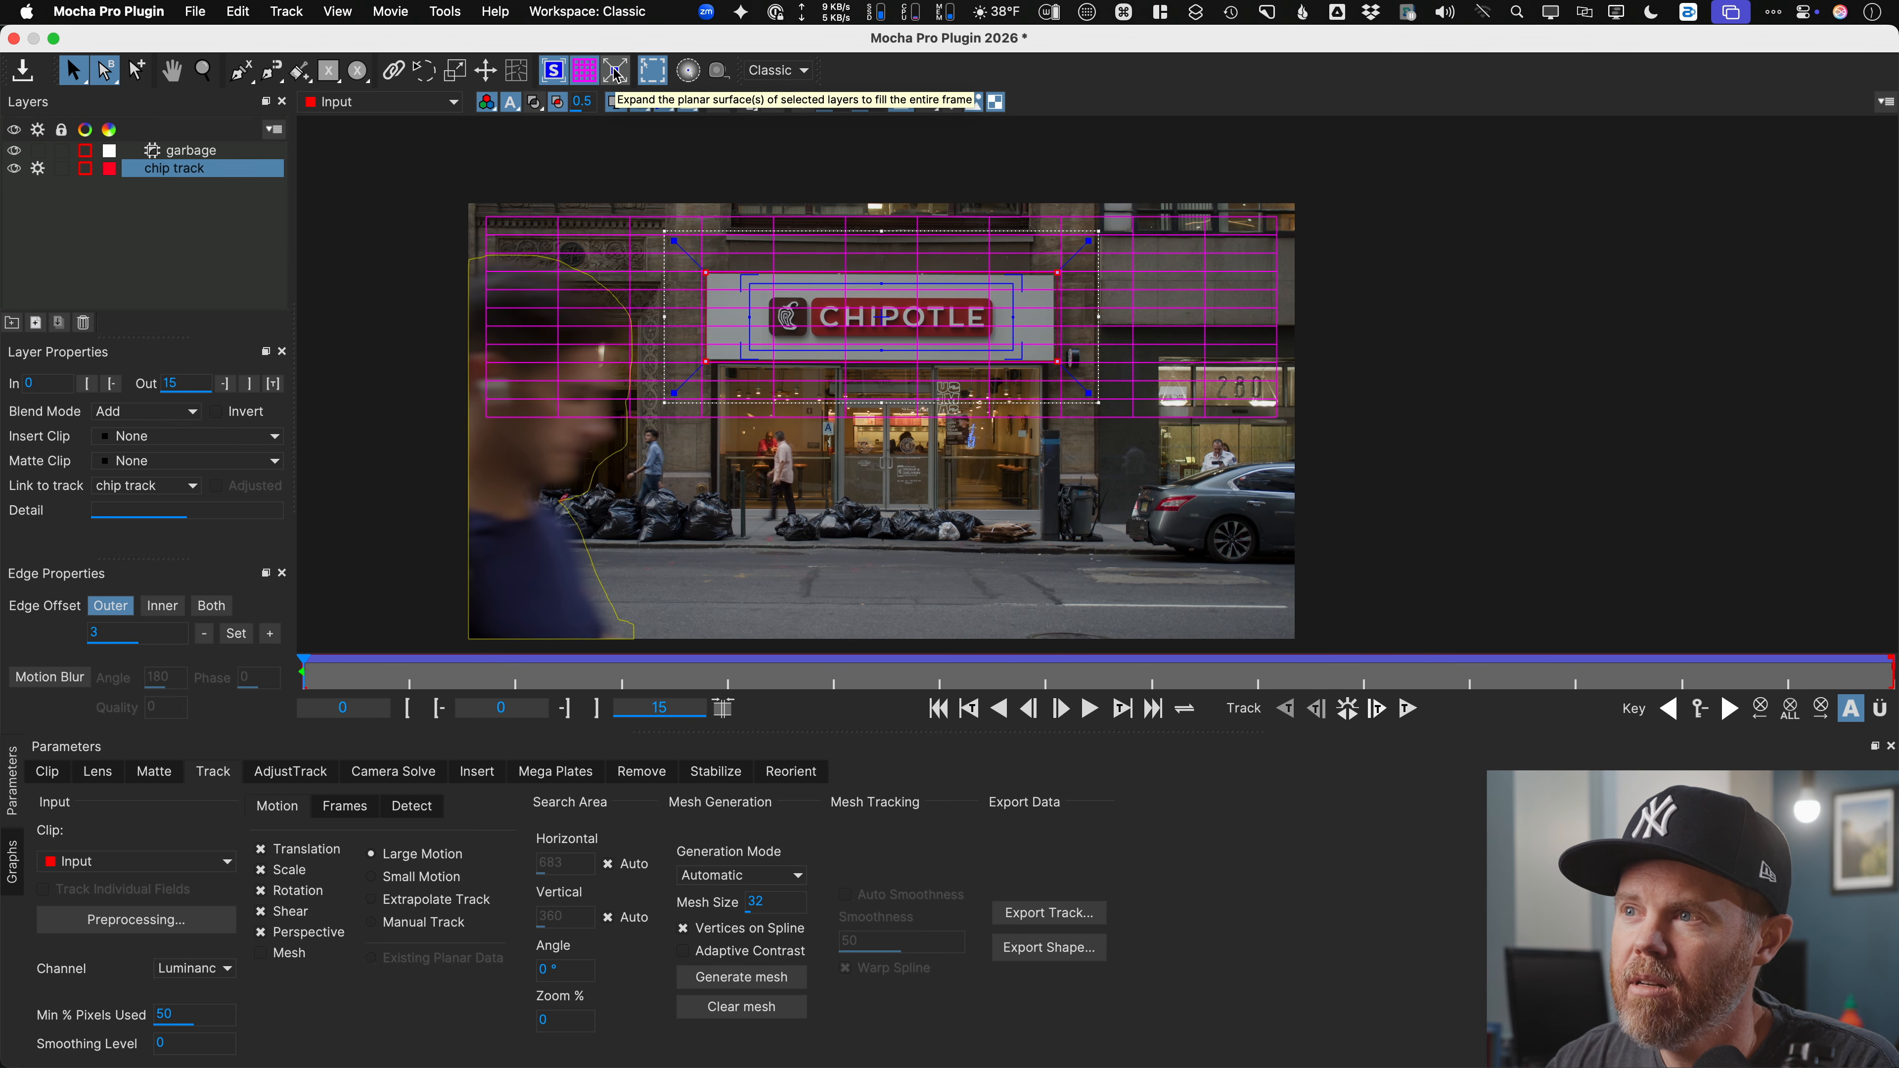
# Step: Copy chip track's Fusion Tracker Data (*.comp) to the clipboard, then save and quit Mocha
pyautogui.click(615, 72)
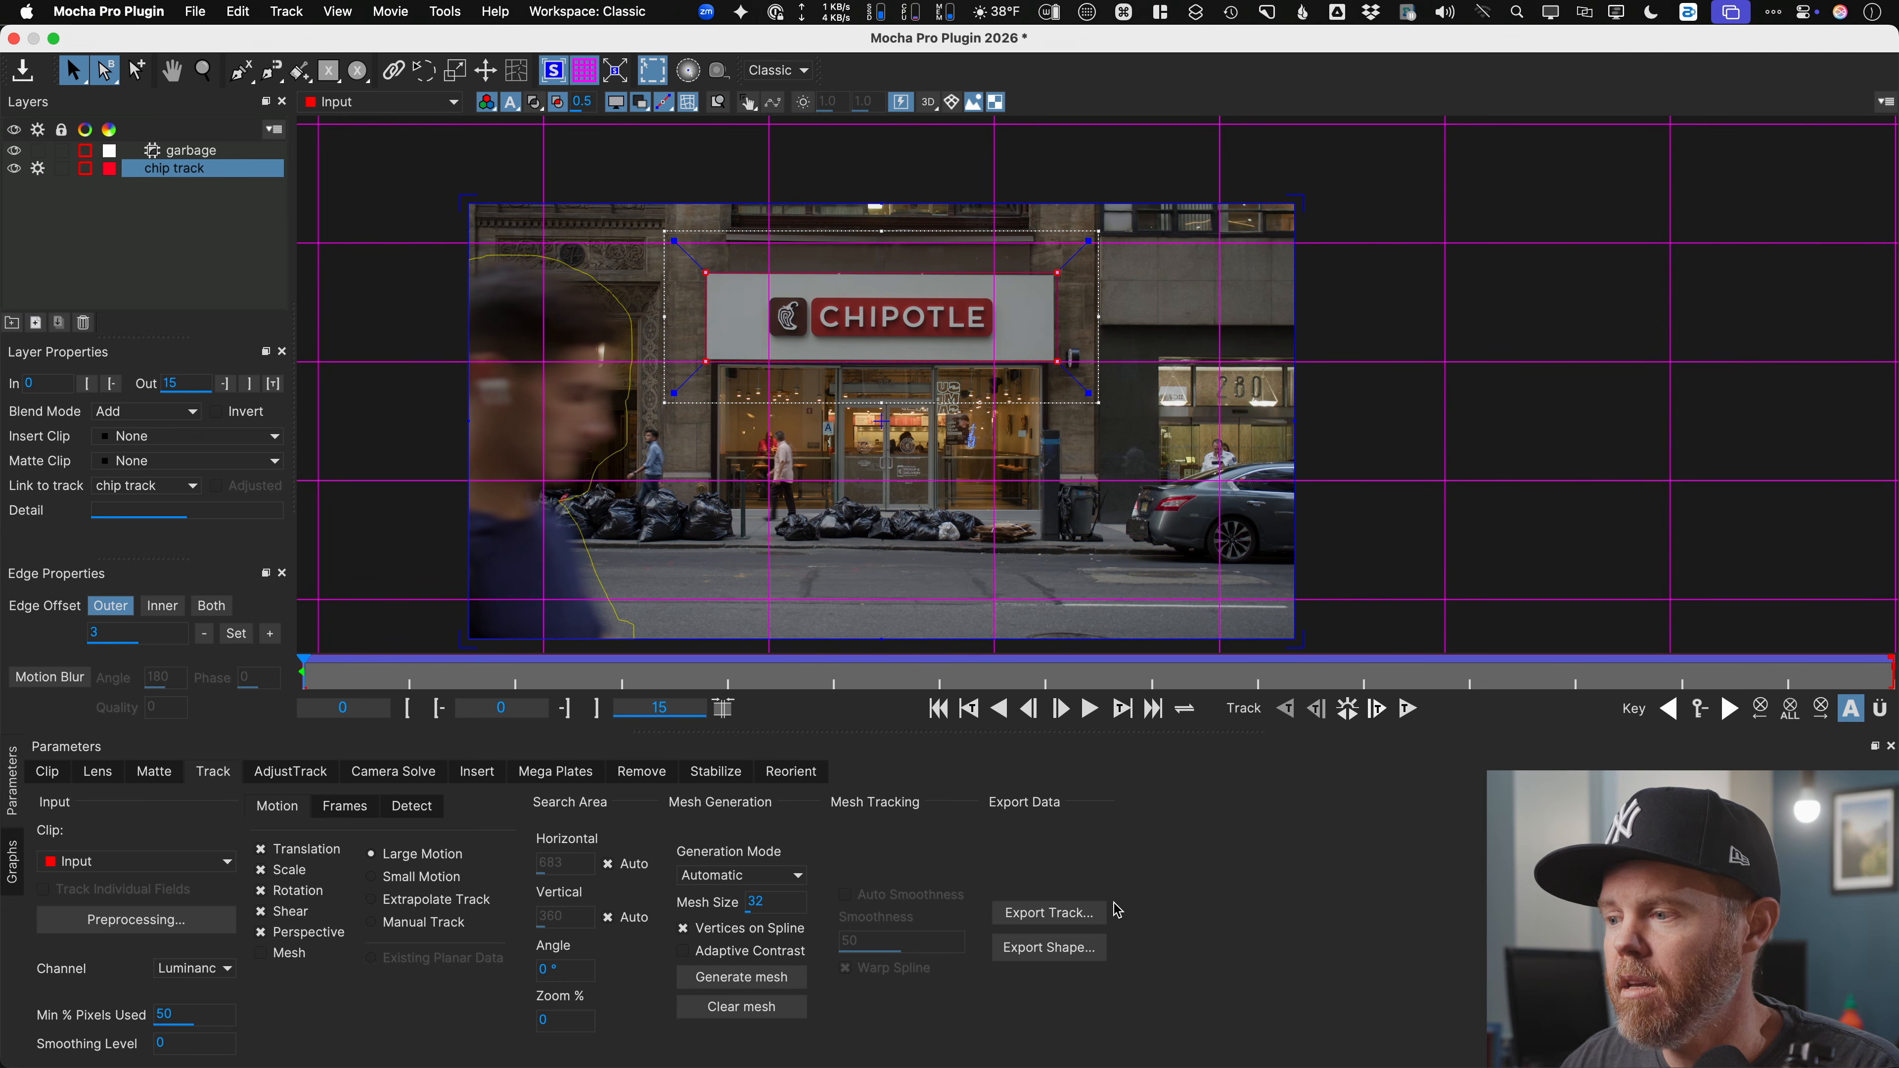
pyautogui.click(1080, 914)
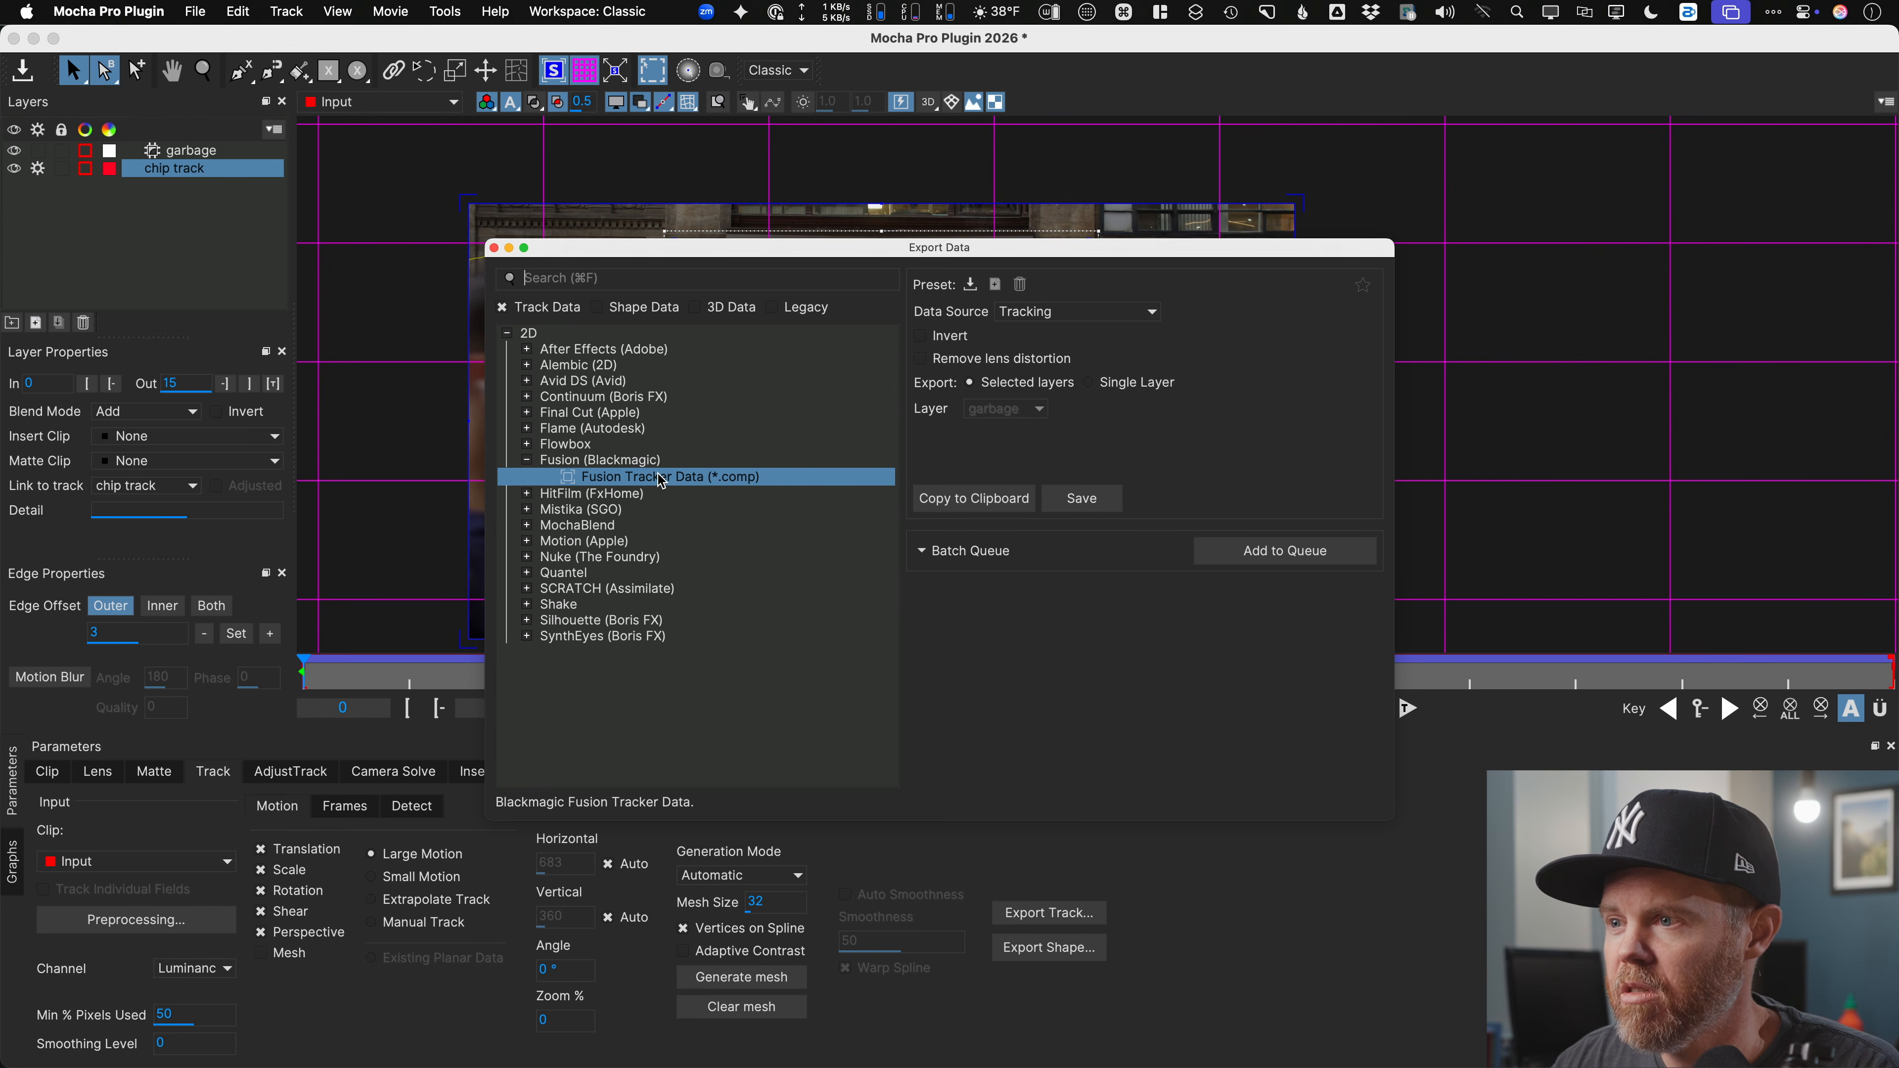
pyautogui.click(959, 500)
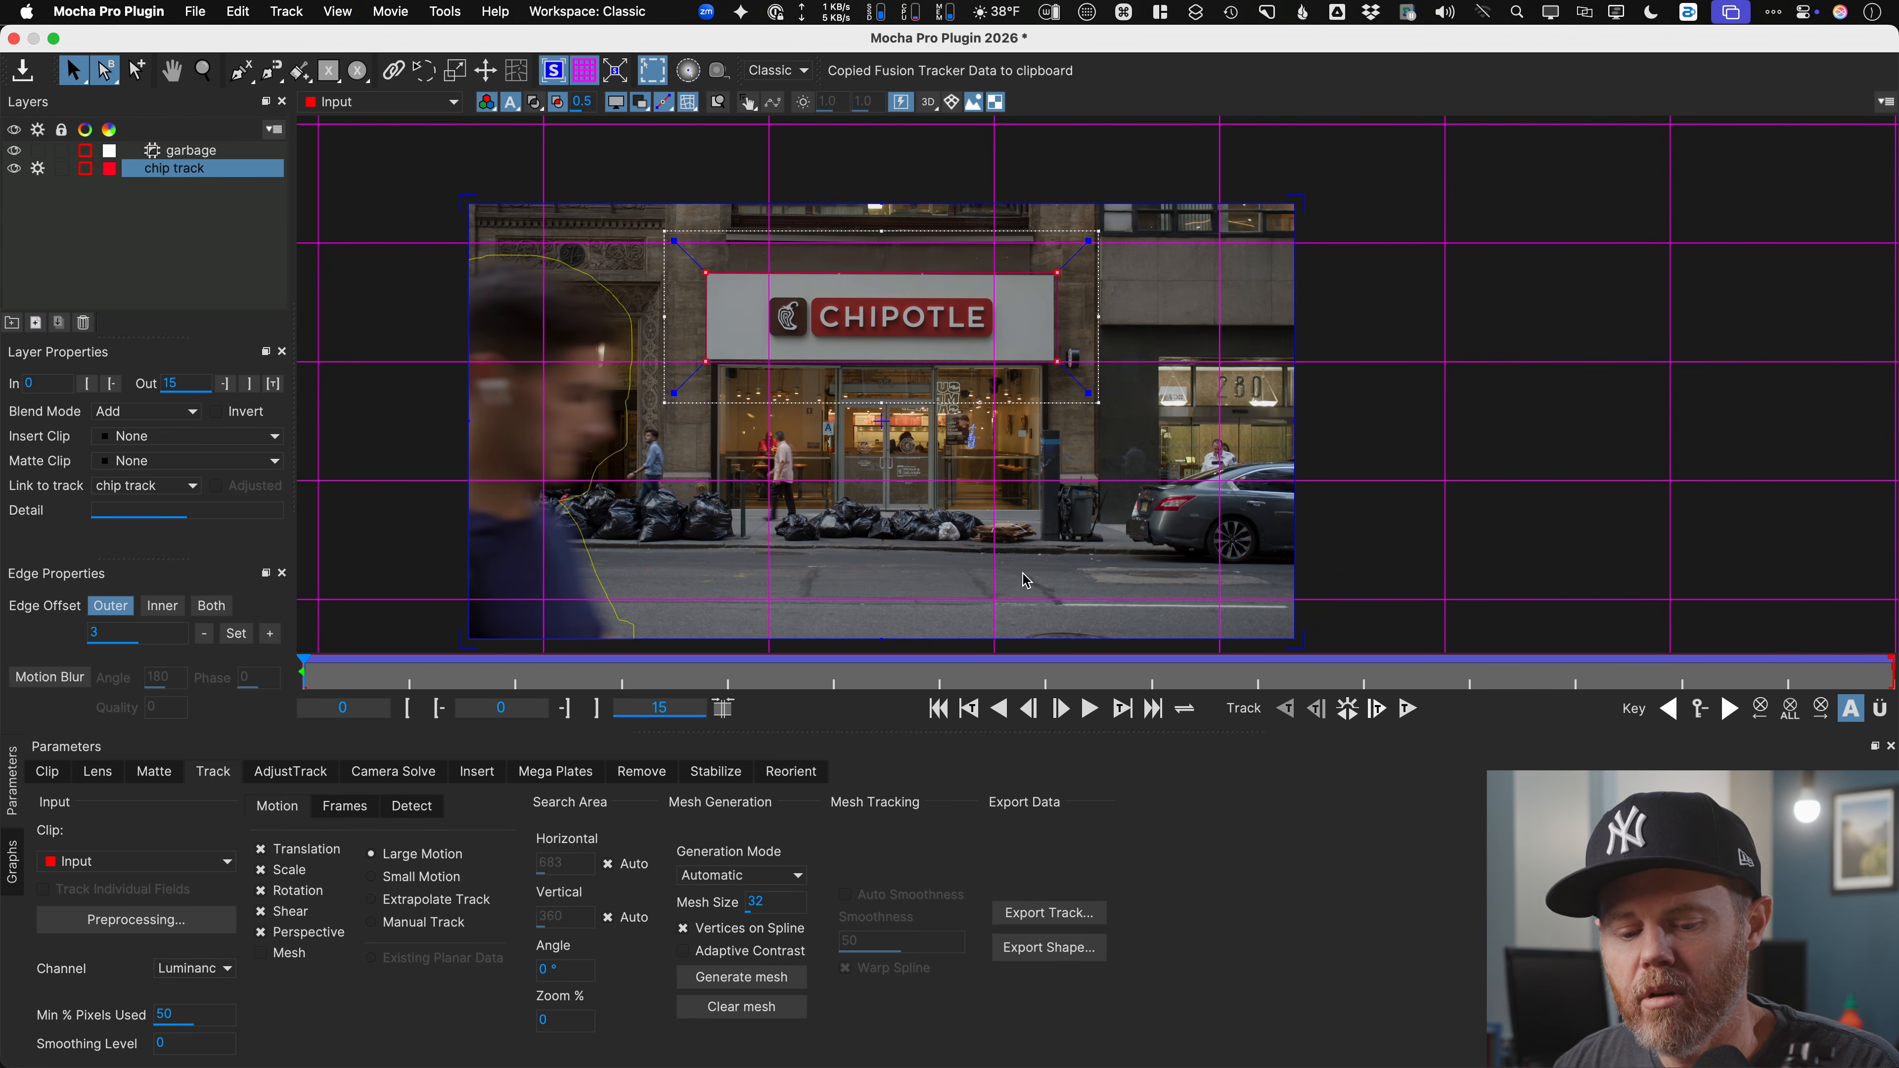
pyautogui.press('super+s')
pyautogui.press('super+q')
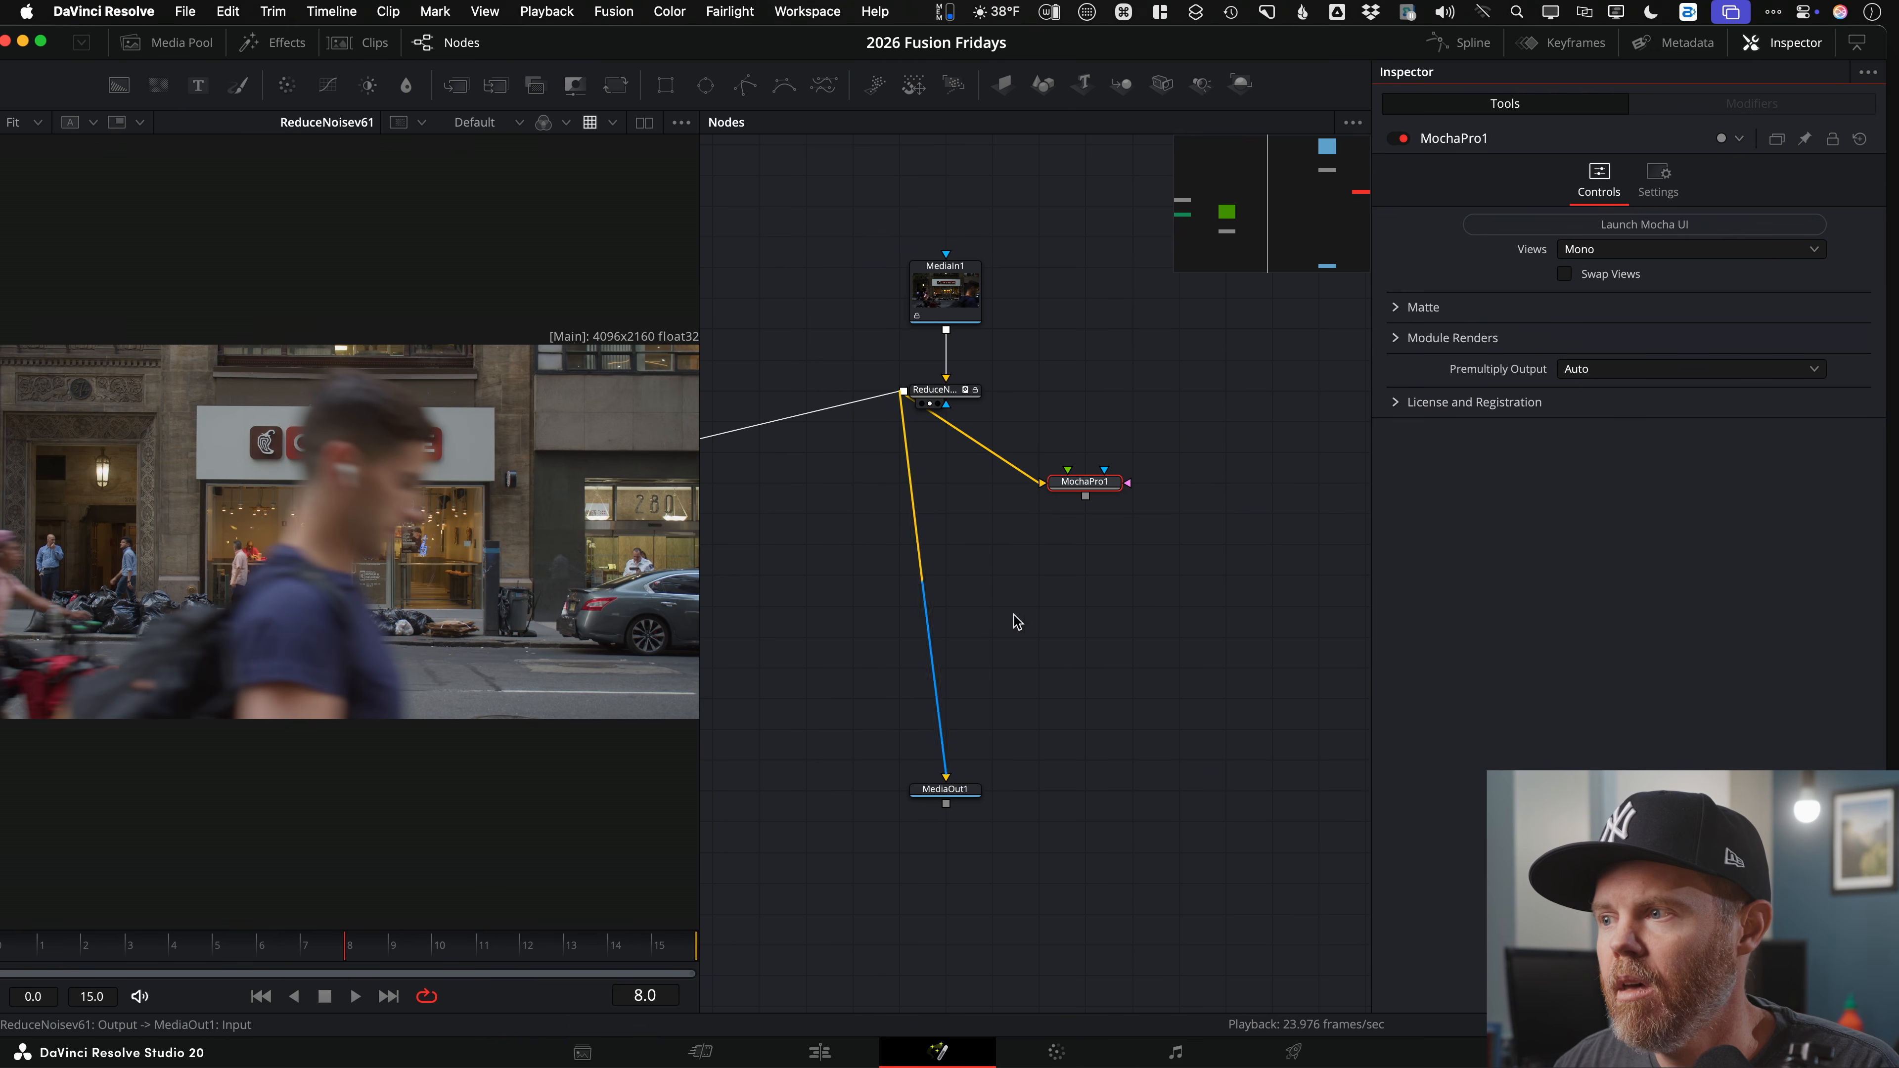
# Step: Pan to the MediaIn1 and mask nodes, paste the tracker data as Tracker1, and select the extra node
pyautogui.moveTo(1017, 622); pyautogui.dragTo(1053, 605)
pyautogui.moveTo(1128, 470); pyautogui.dragTo(1225, 443)
pyautogui.moveTo(837, 474); pyautogui.dragTo(1075, 451)
pyautogui.moveTo(975, 601); pyautogui.dragTo(1083, 762)
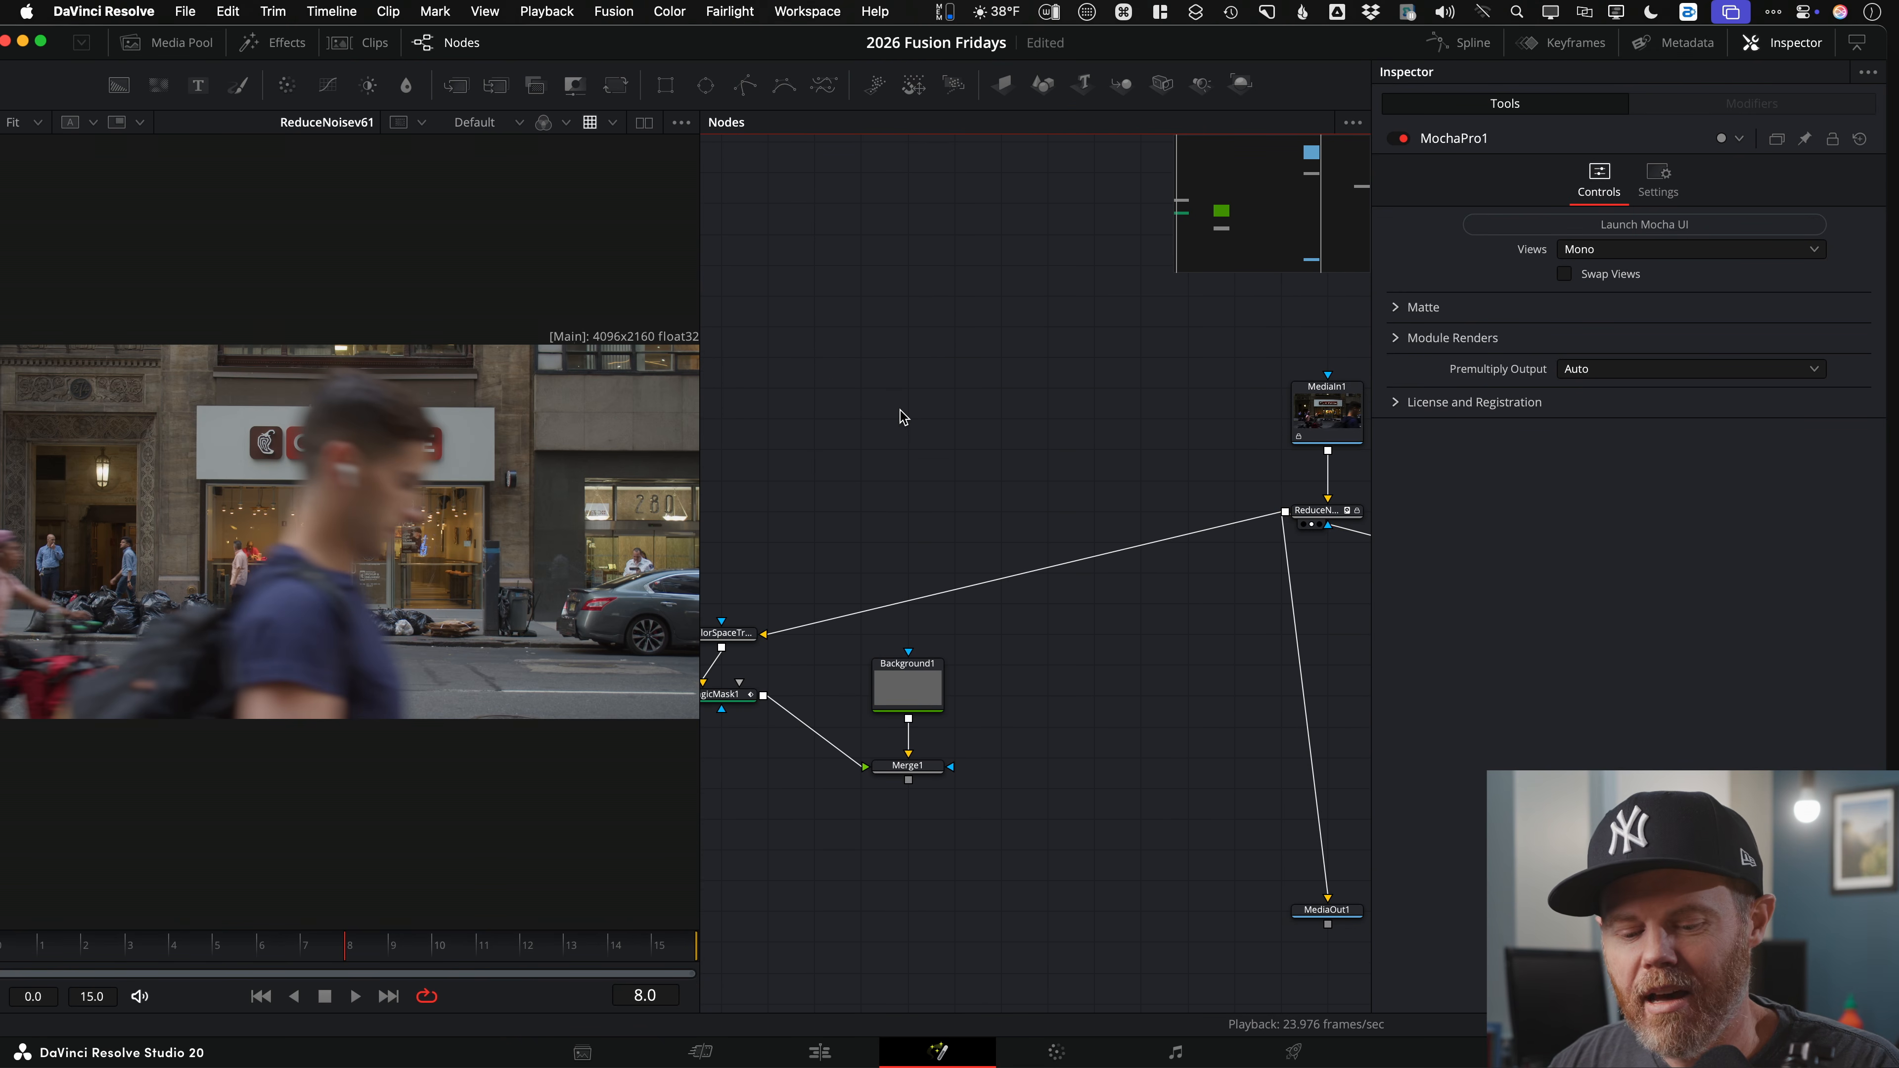
pyautogui.press('super+v')
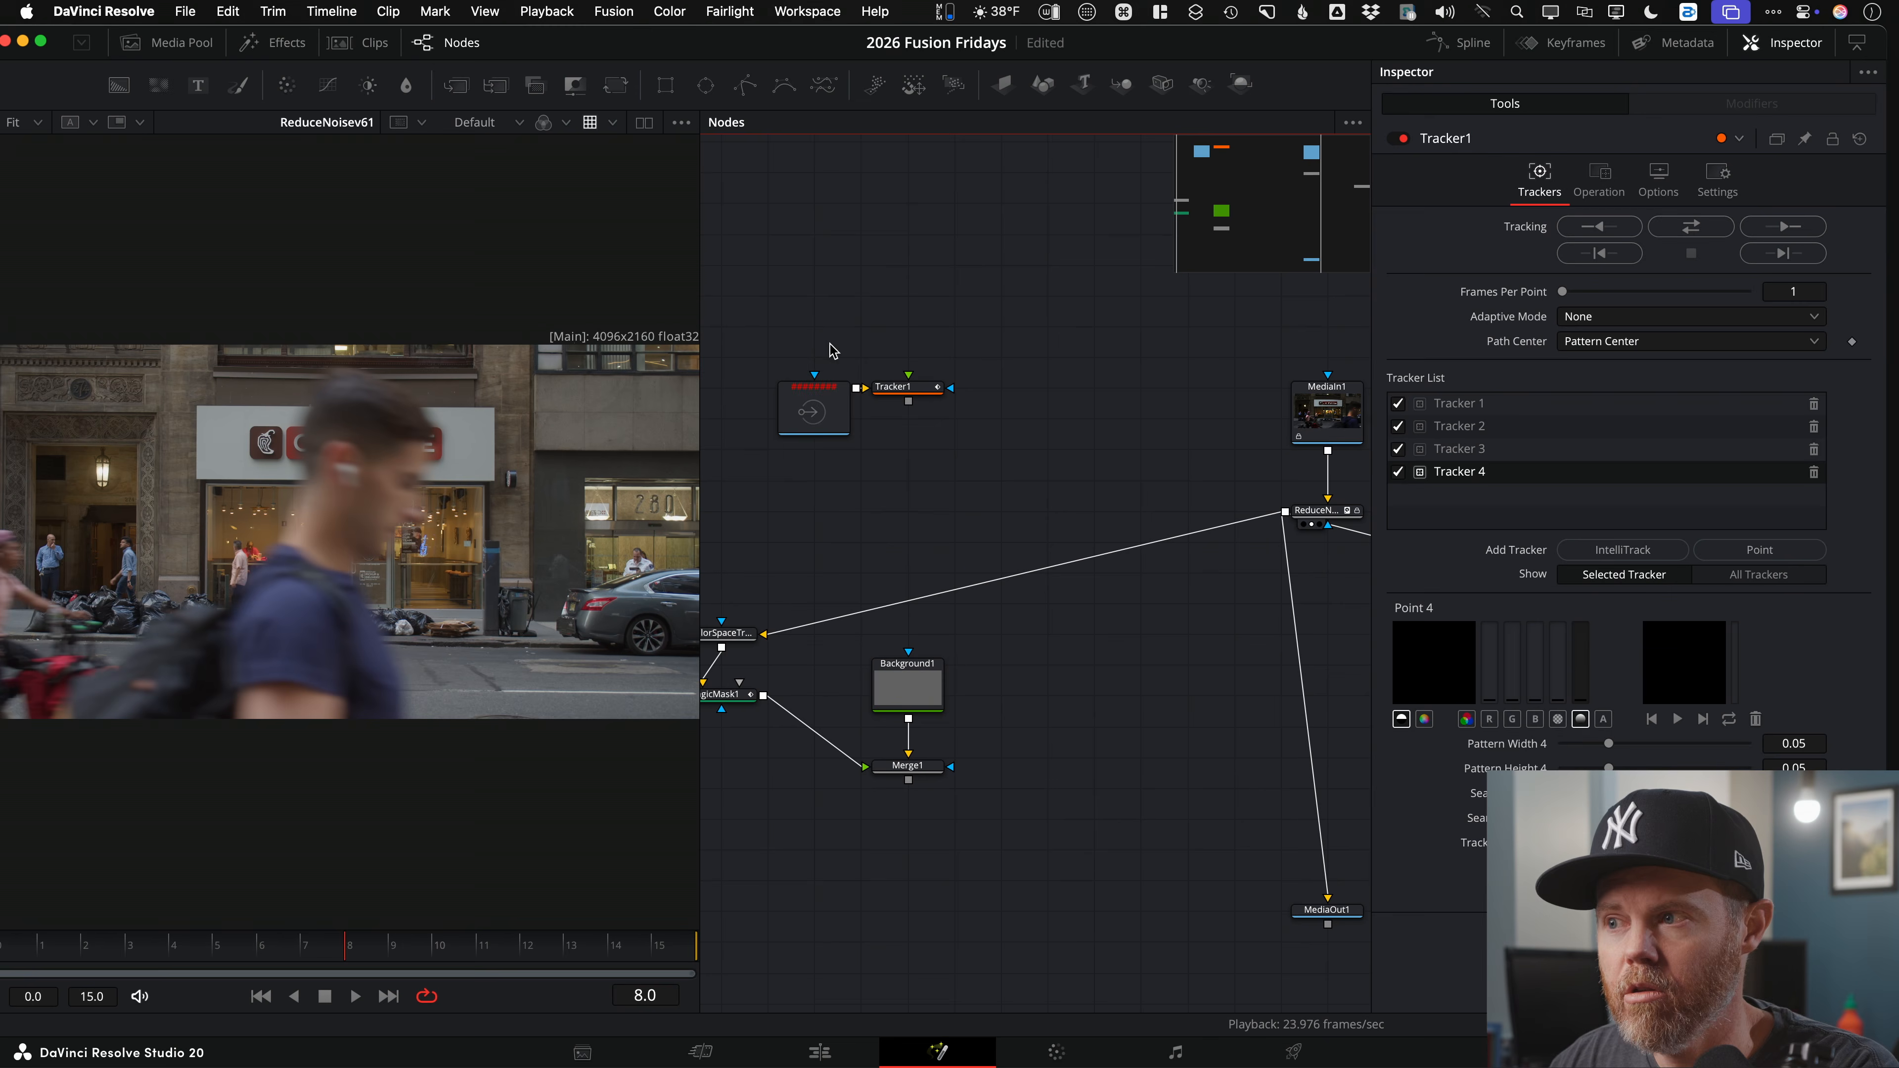
pyautogui.moveTo(781, 331); pyautogui.dragTo(830, 479)
# Step: Delete the extra pasted node and MochaPro1, and move Tracker1 below ReduceNoise
pyautogui.press('BackSpace')
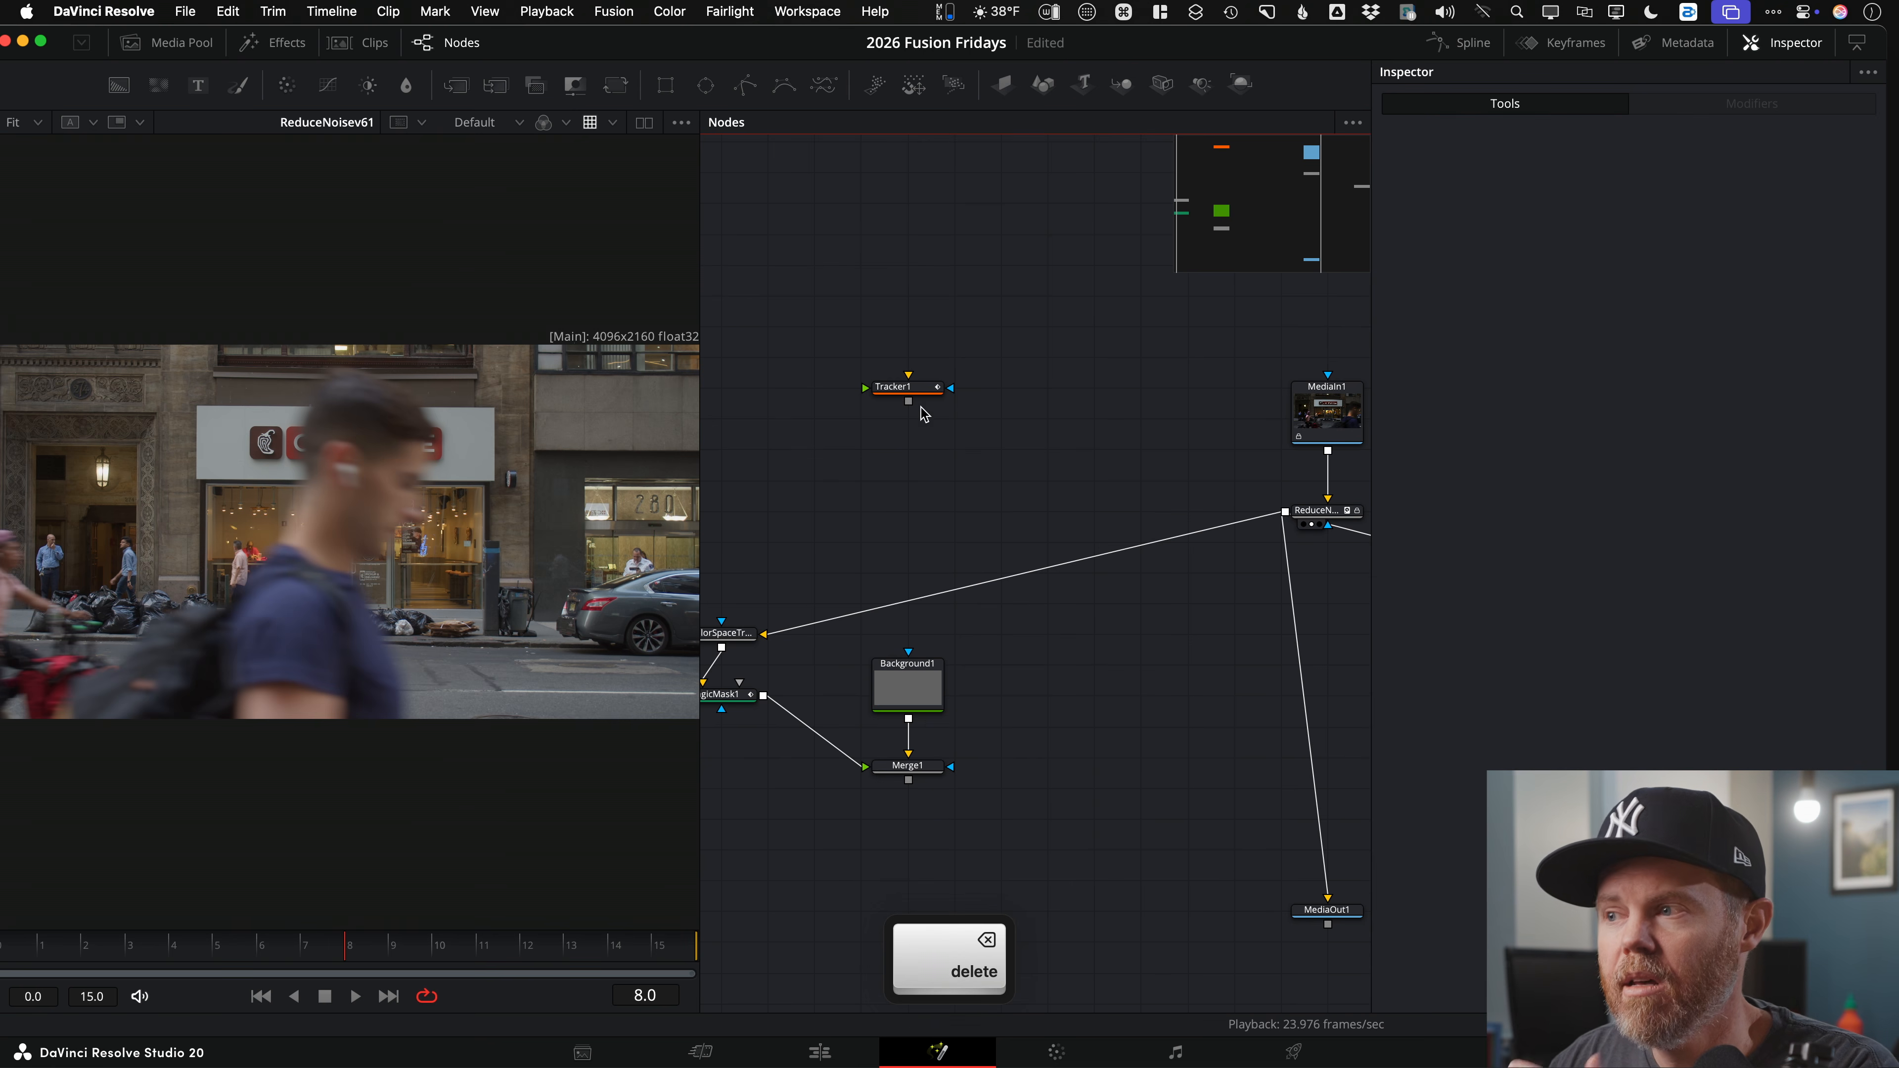
pyautogui.hscroll(5, 1025, 514)
pyautogui.hscroll(7, 1261, 549)
pyautogui.click(1038, 521)
pyautogui.press('BackSpace')
pyautogui.hscroll(-10, 1144, 552)
pyautogui.moveTo(822, 362); pyautogui.dragTo(1062, 727)
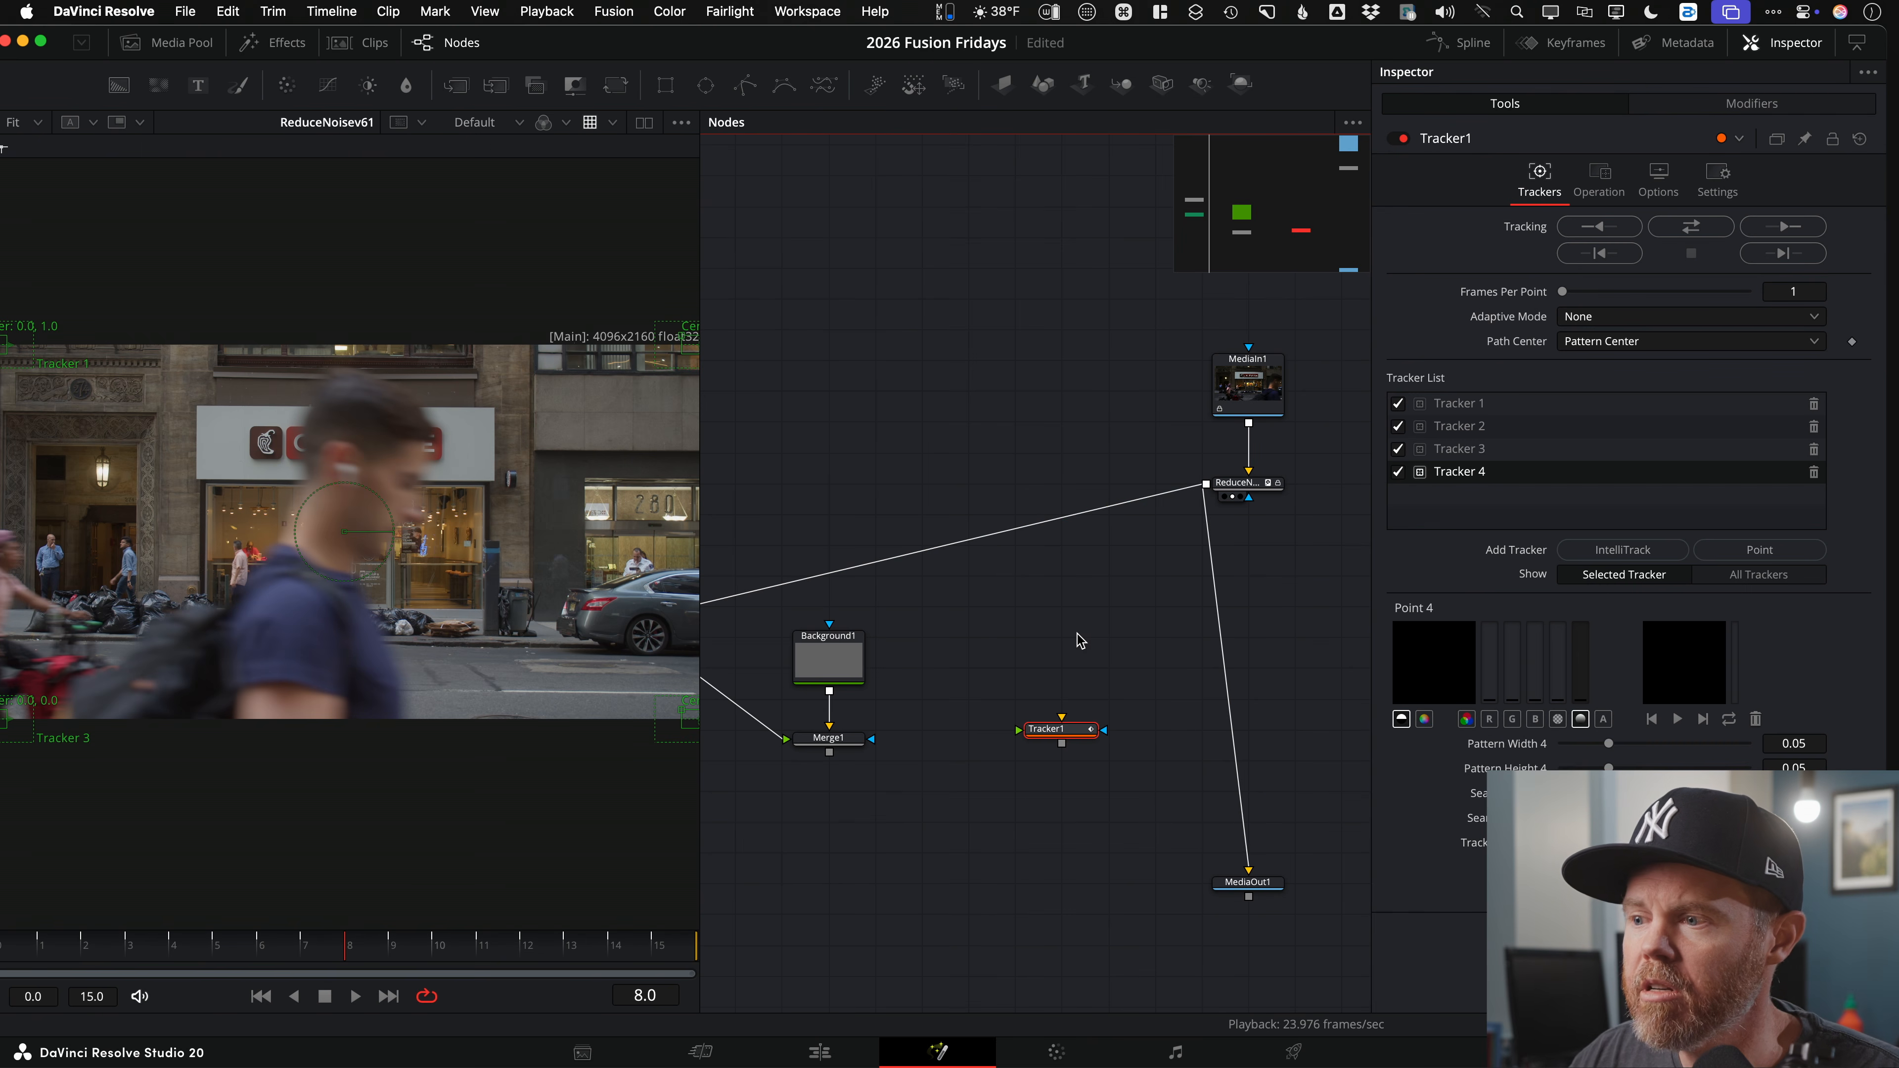
# Step: Scrub the clip to check the trackers, return to frame 0, and switch off Tracker 1
pyautogui.scroll(-2, 403, 763)
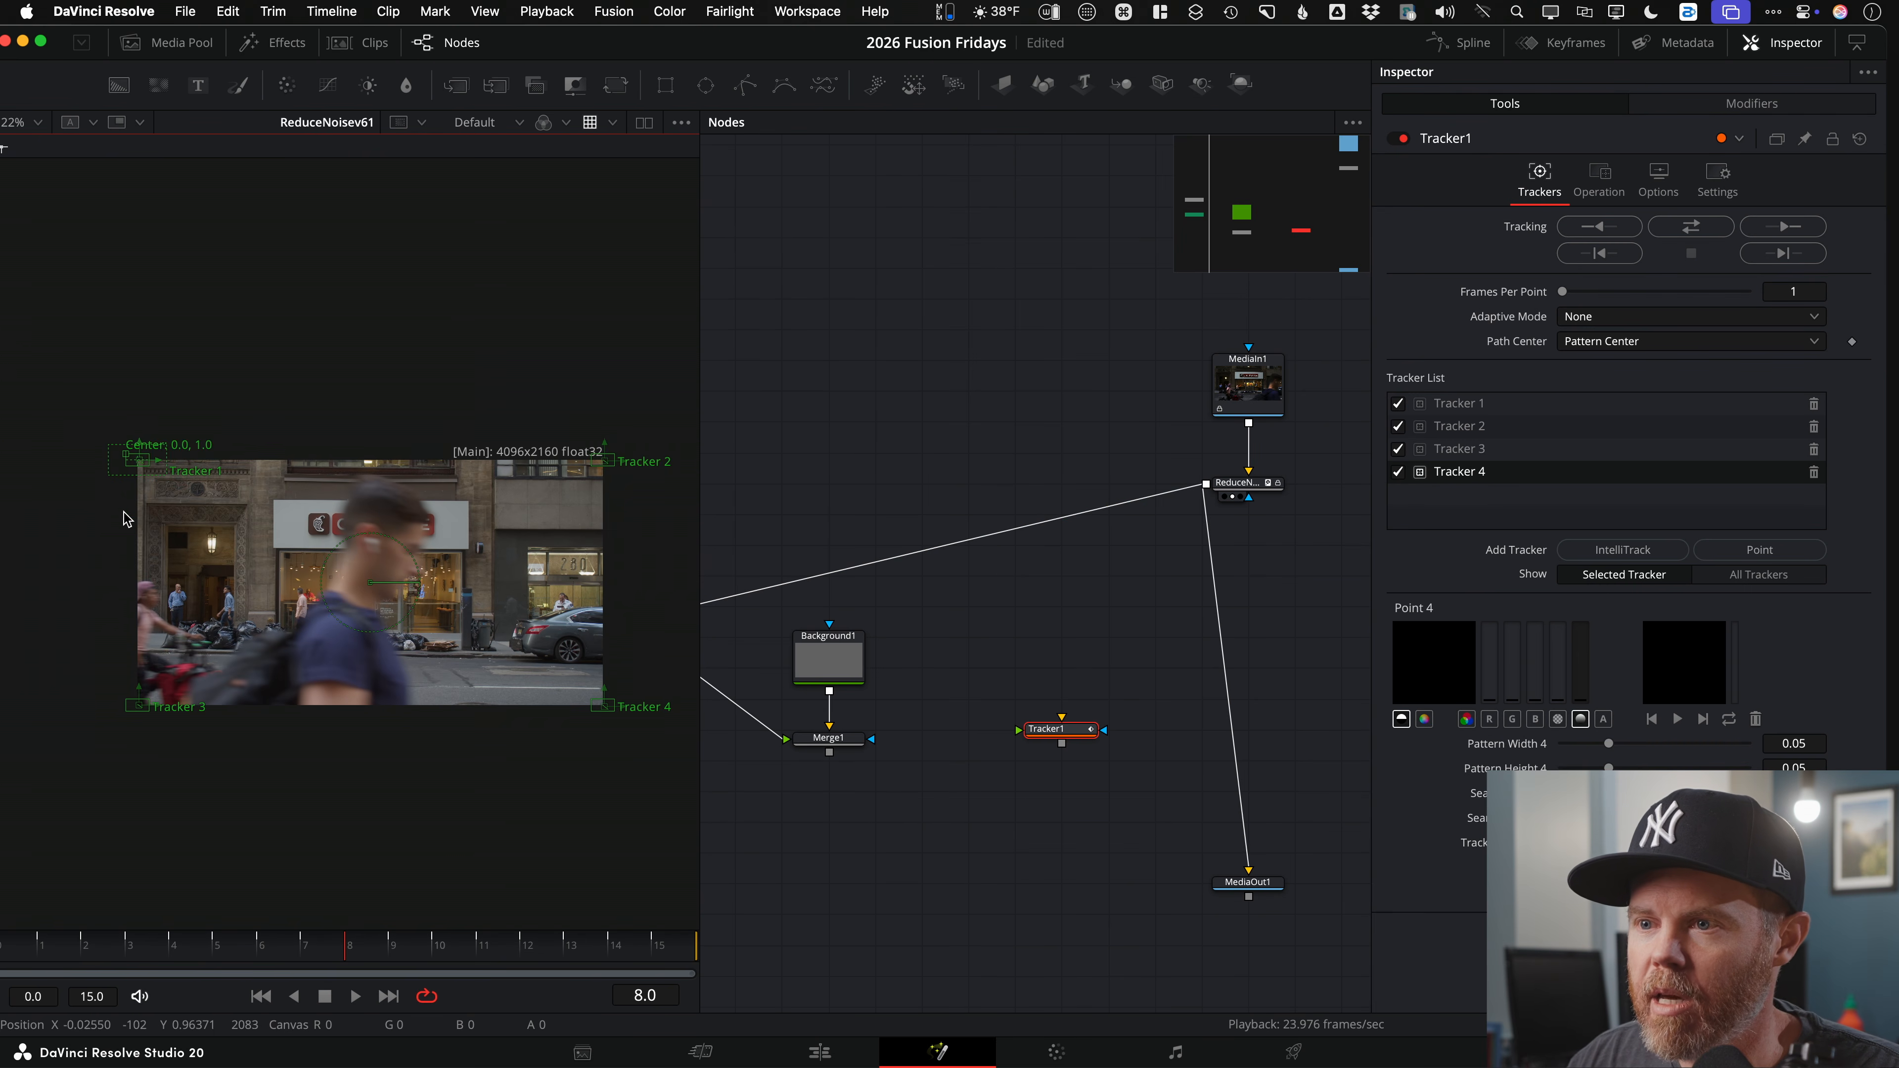
pyautogui.moveTo(347, 947); pyautogui.dragTo(1, 950)
pyautogui.moveTo(209, 607); pyautogui.dragTo(281, 503)
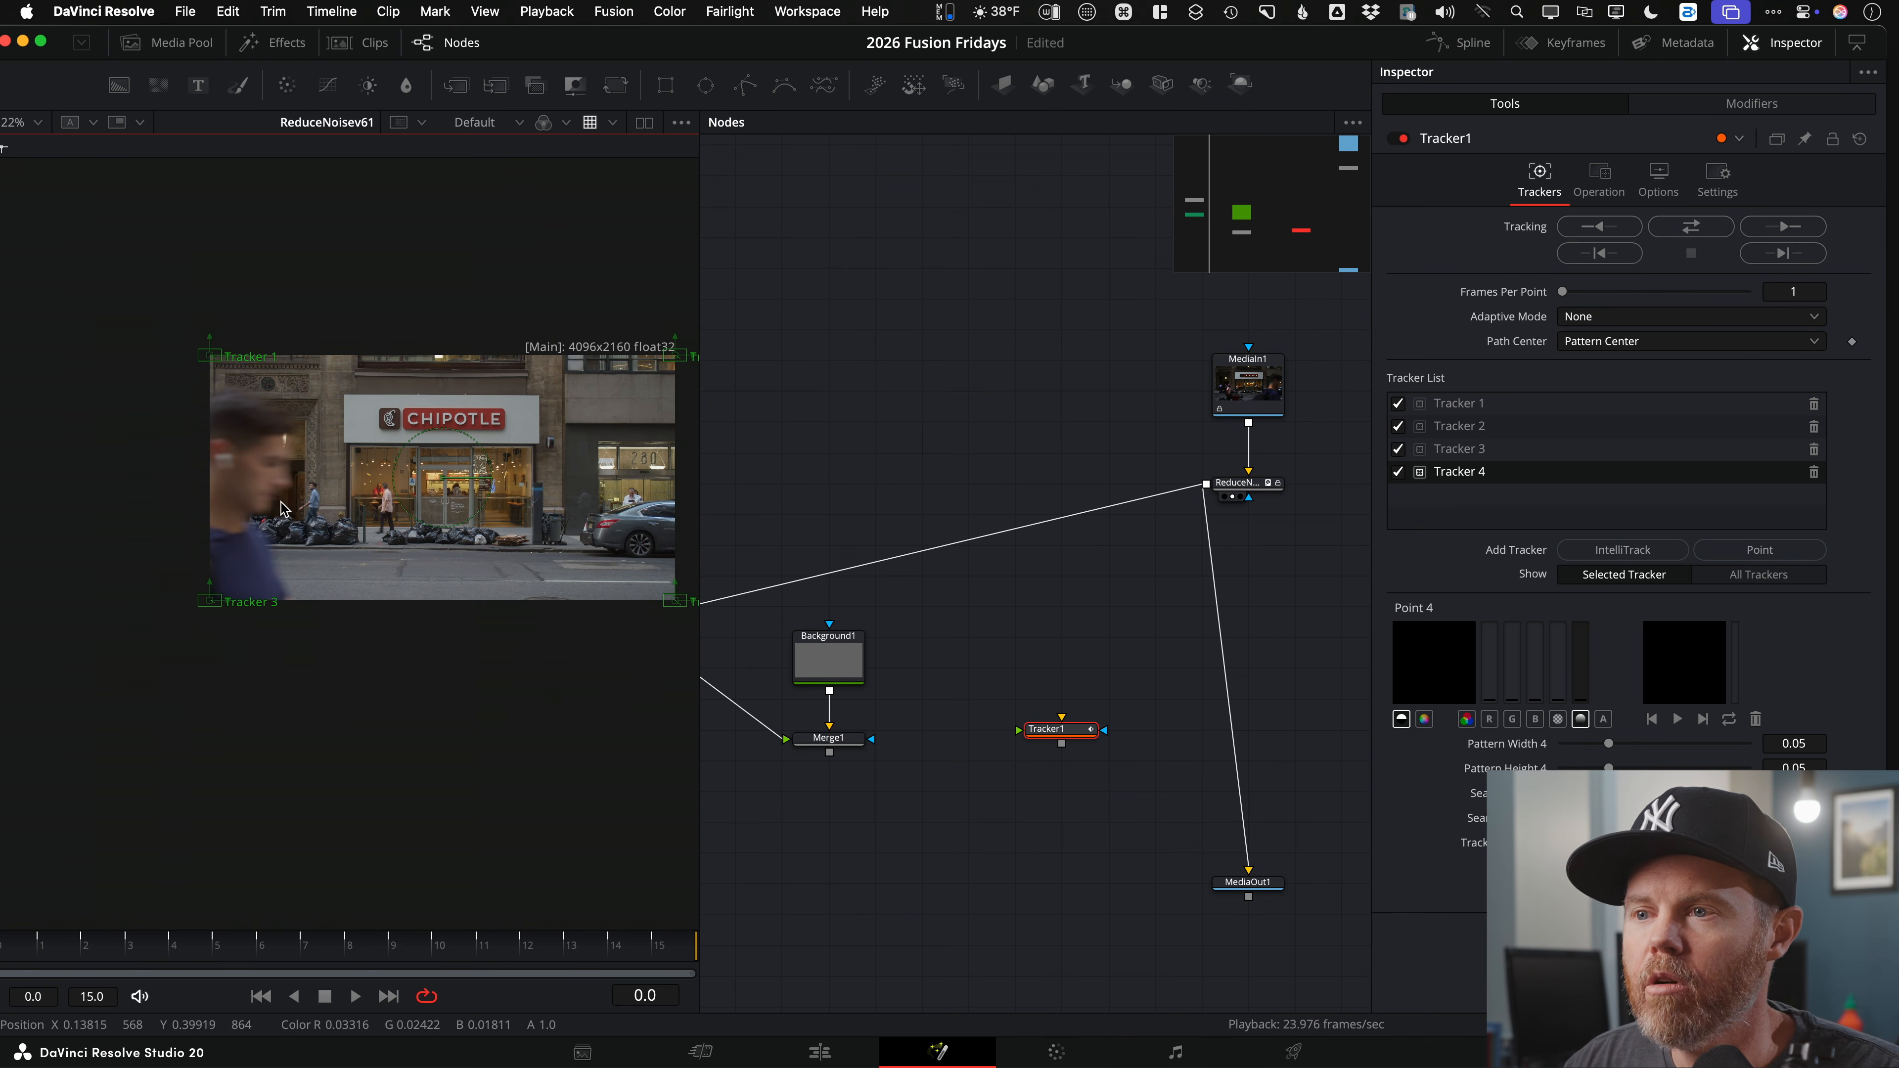
pyautogui.scroll(2, 381, 445)
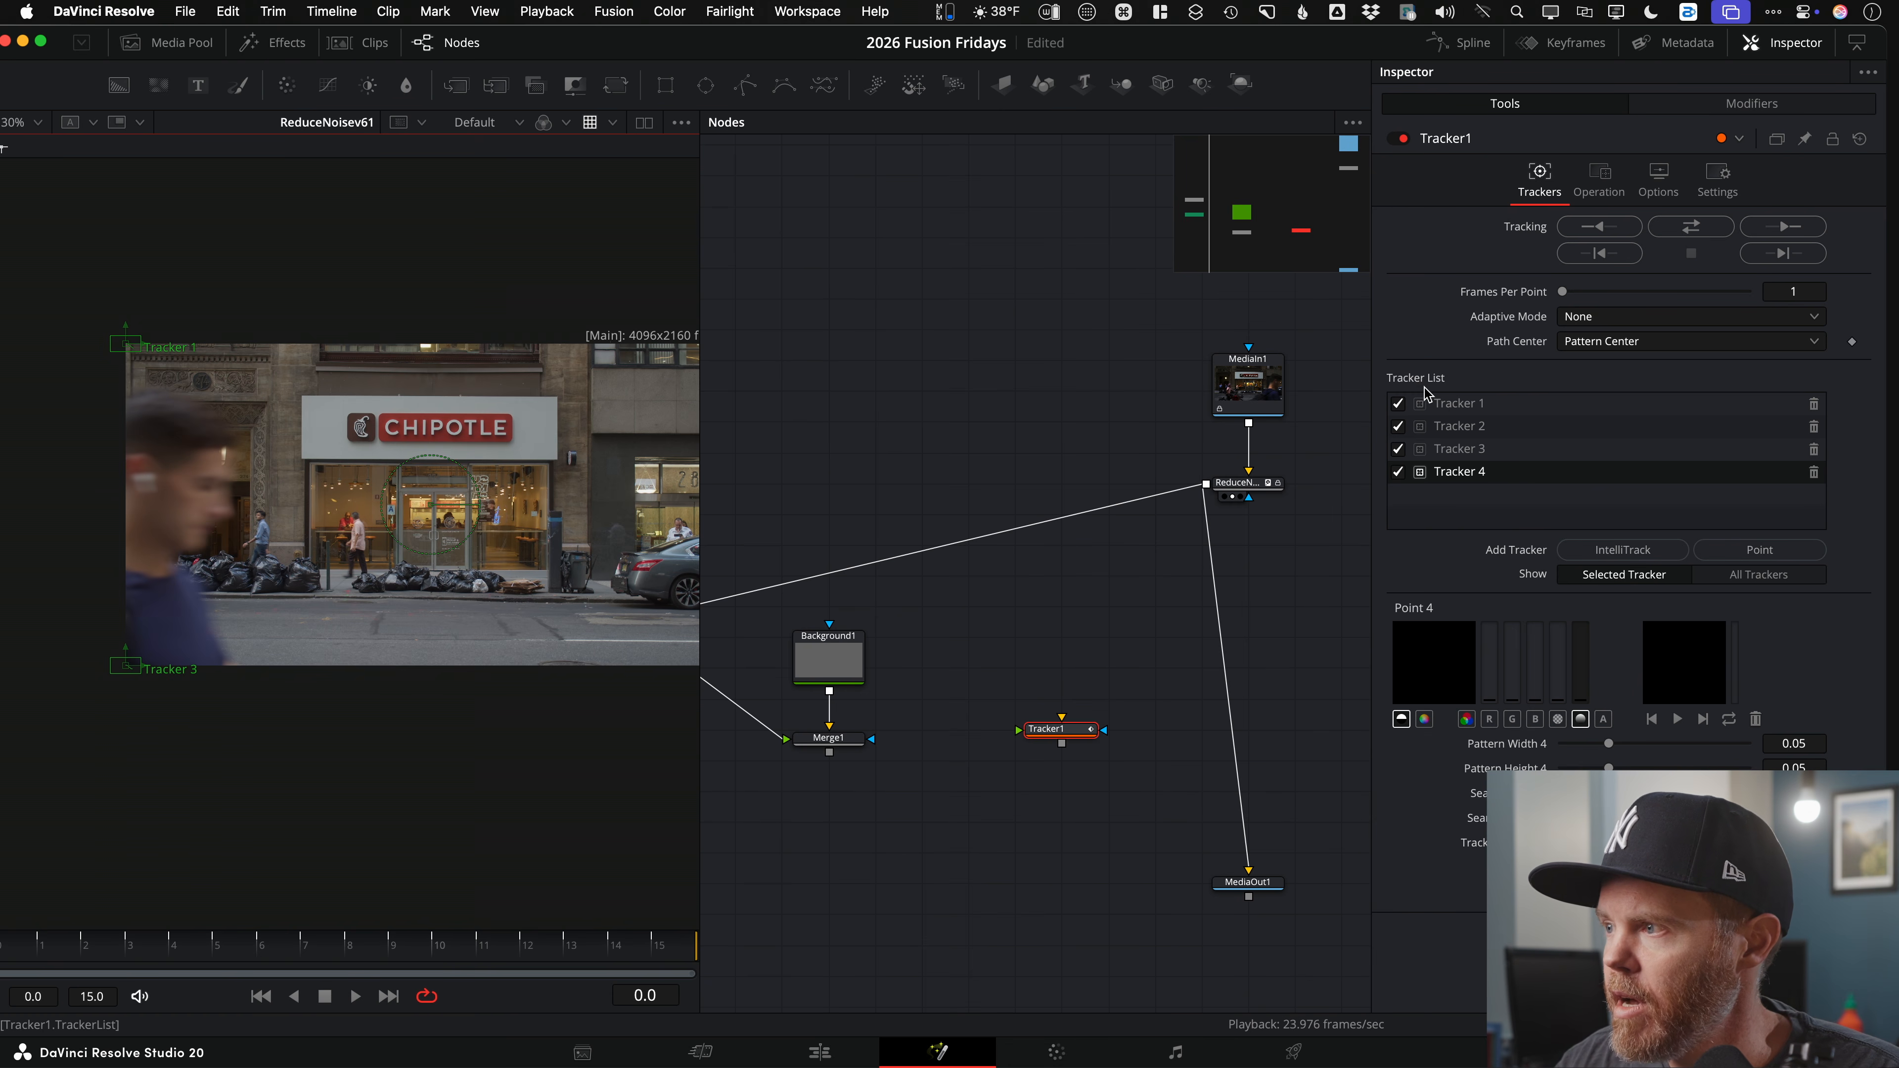
pyautogui.click(1398, 404)
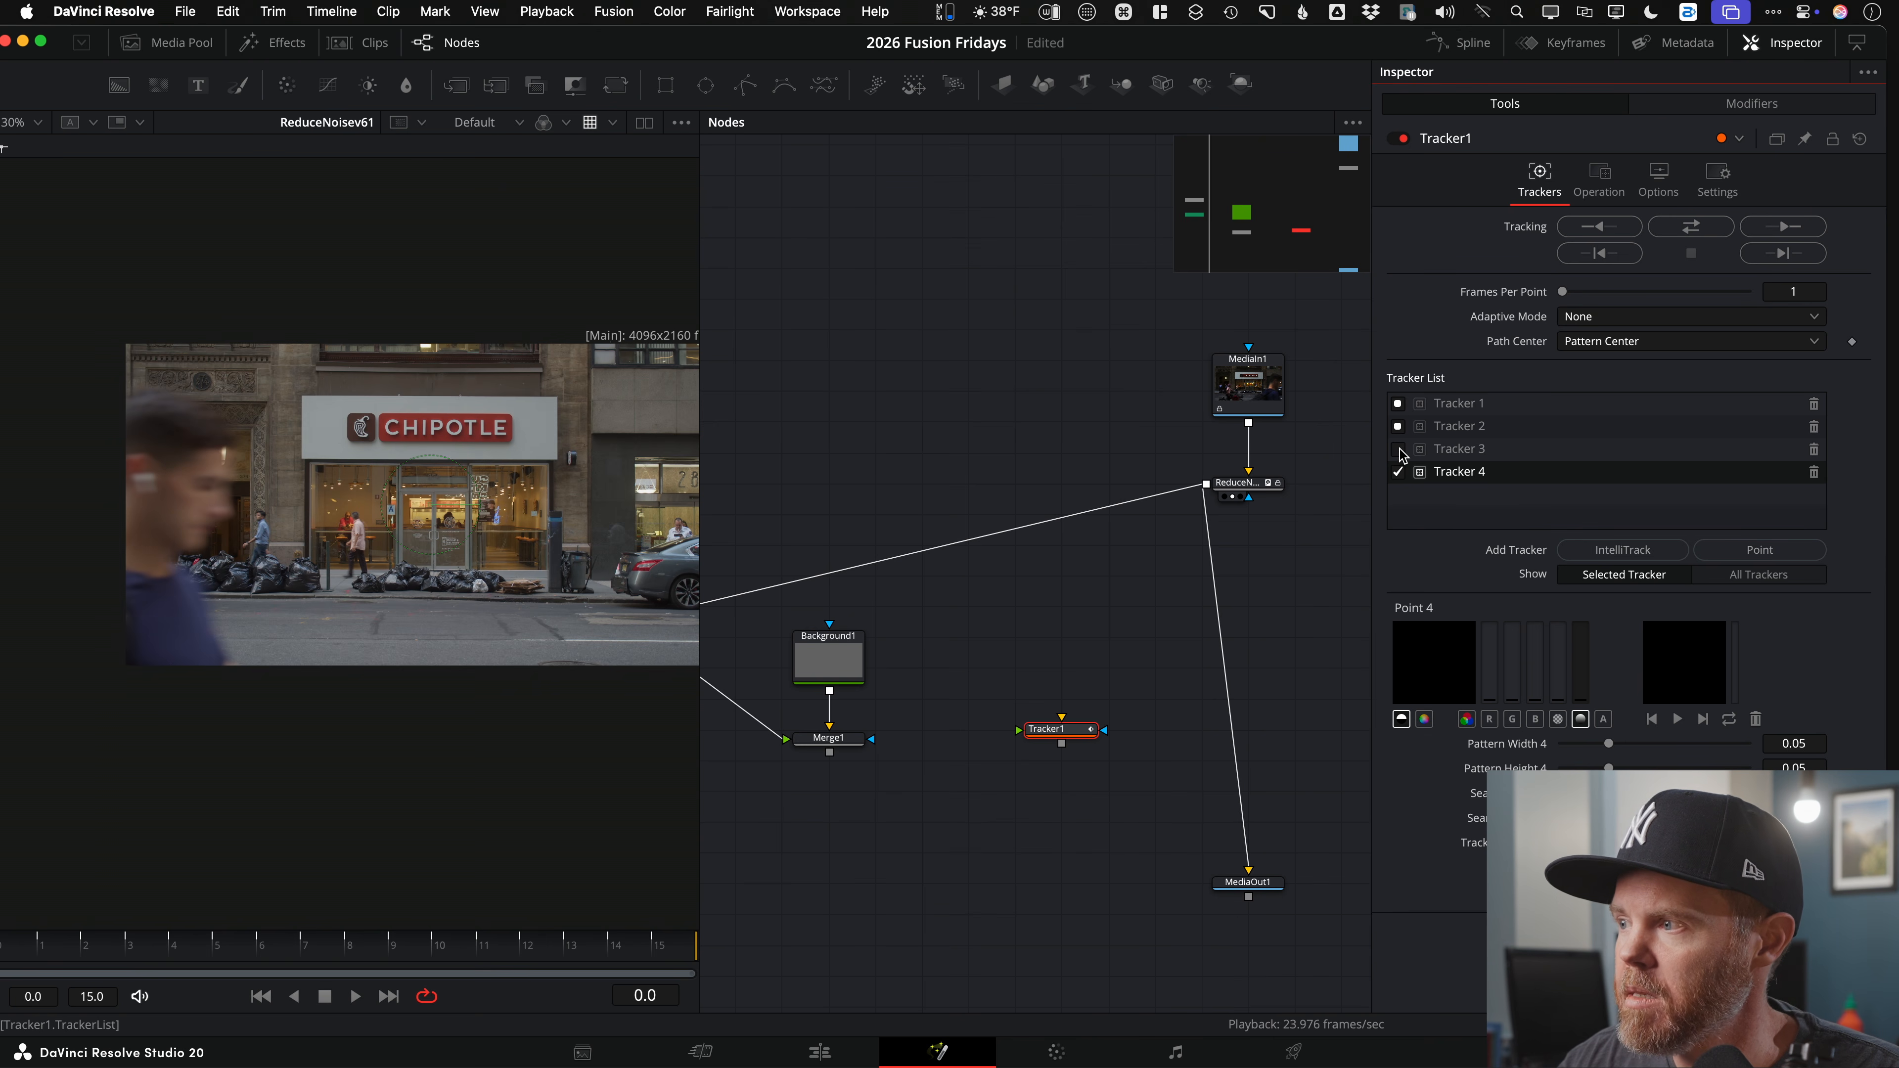
# Step: Set Tracker1's Operation to Corner Positioning and connect ReduceNoise's output to it
pyautogui.hscroll(3, 985, 666)
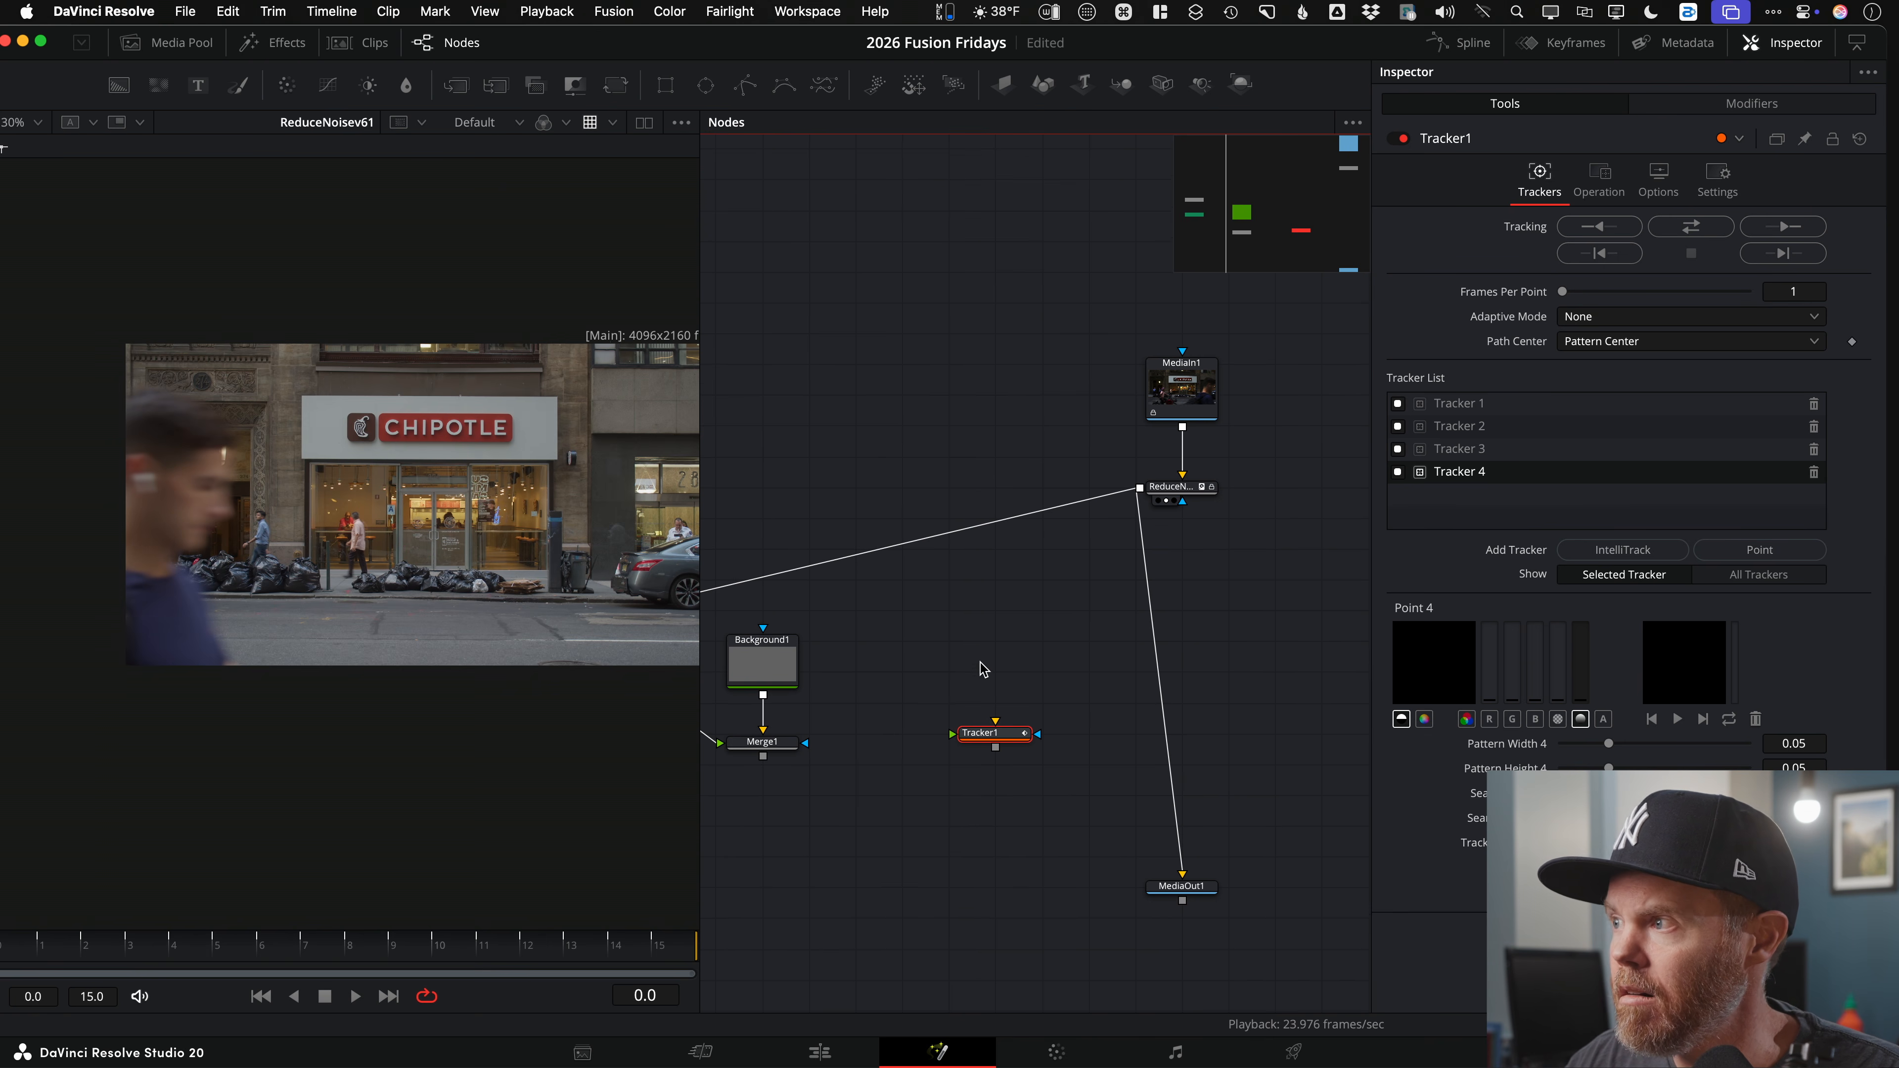
pyautogui.click(1600, 180)
pyautogui.click(1628, 224)
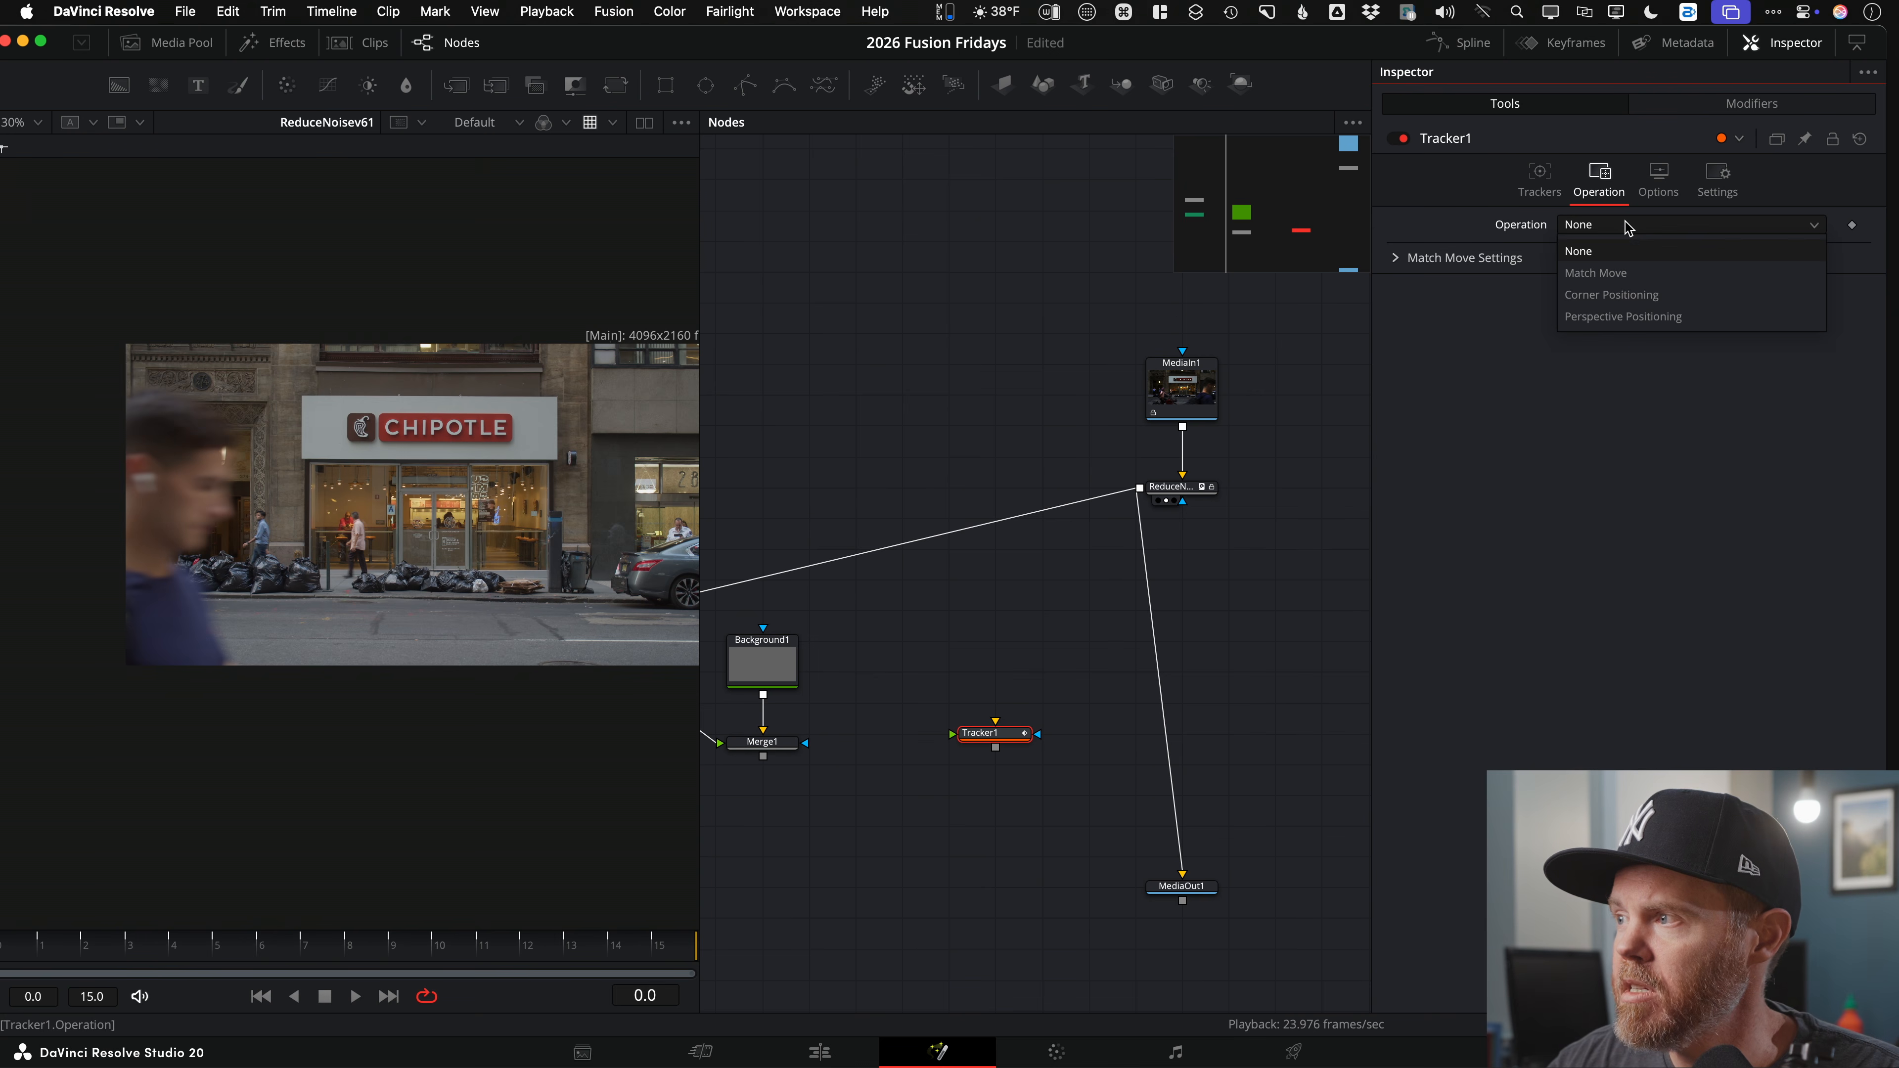
pyautogui.click(1635, 300)
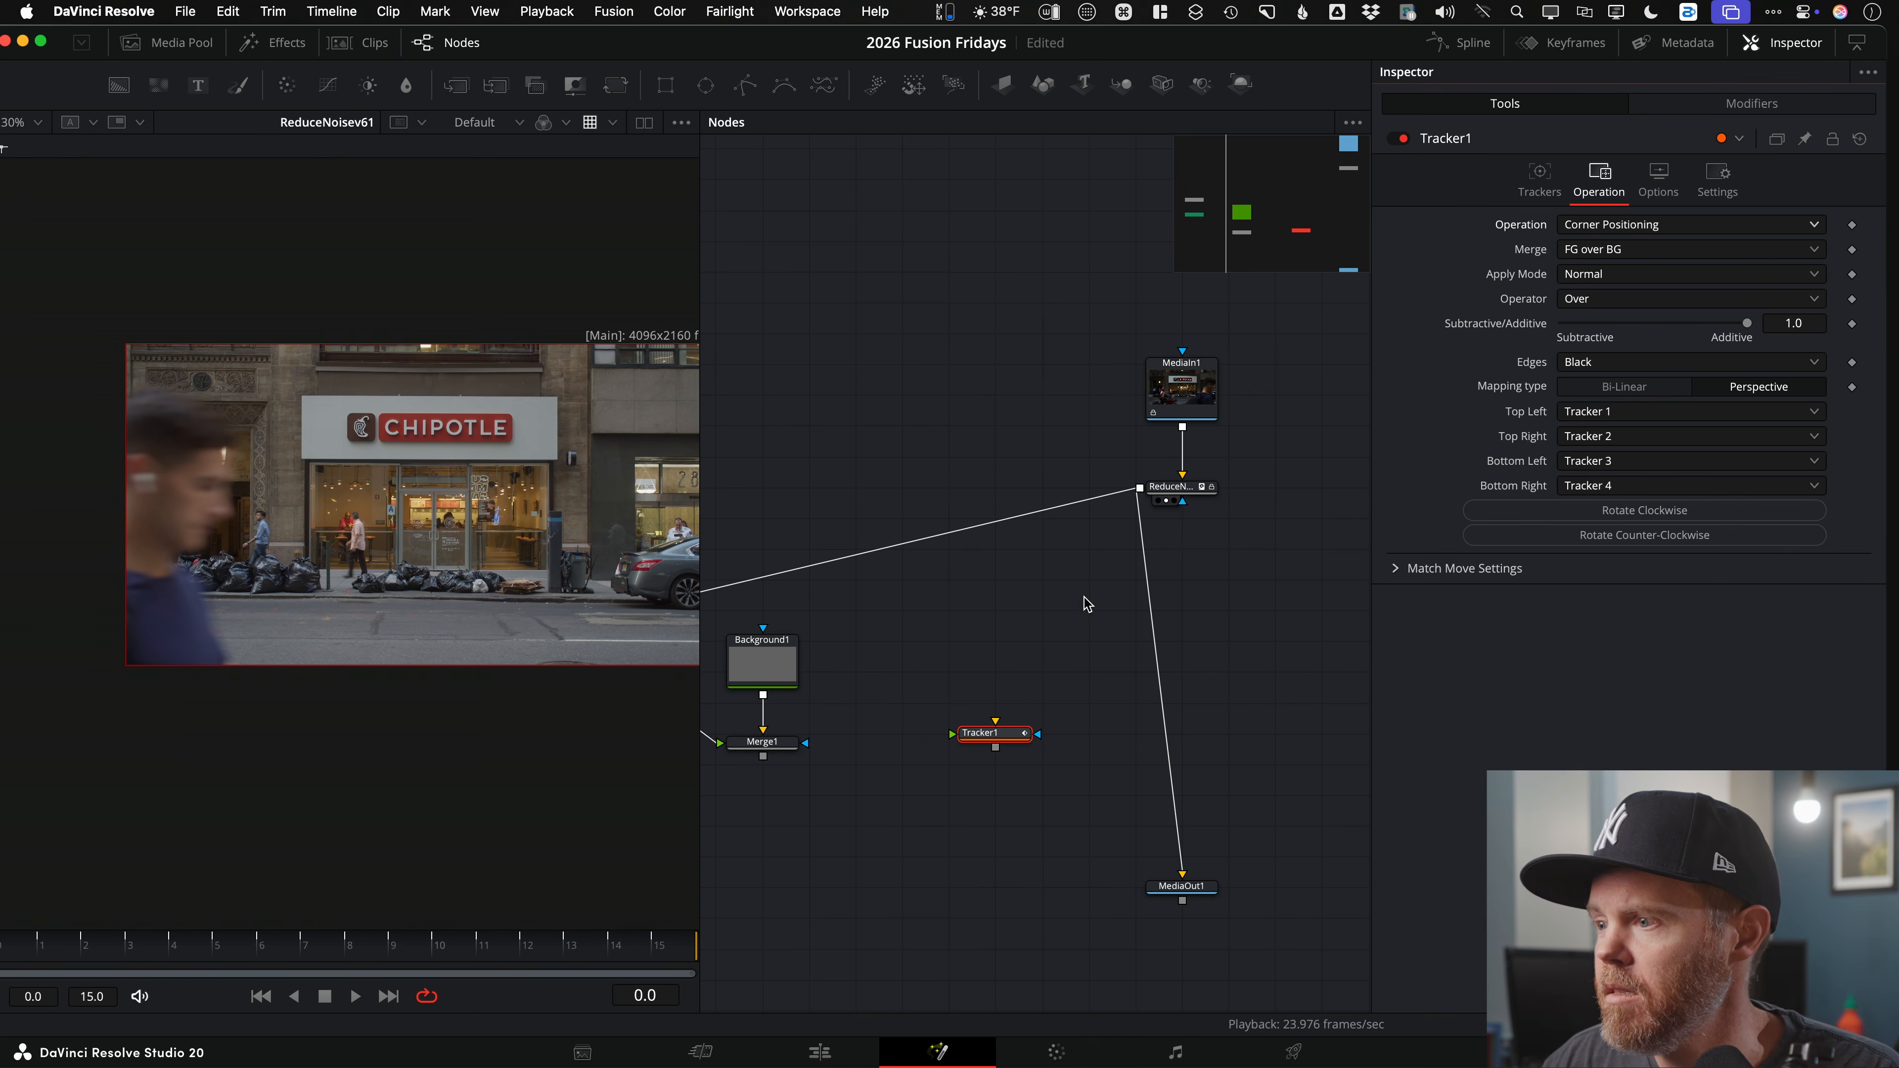
pyautogui.scroll(-2, 1242, 516)
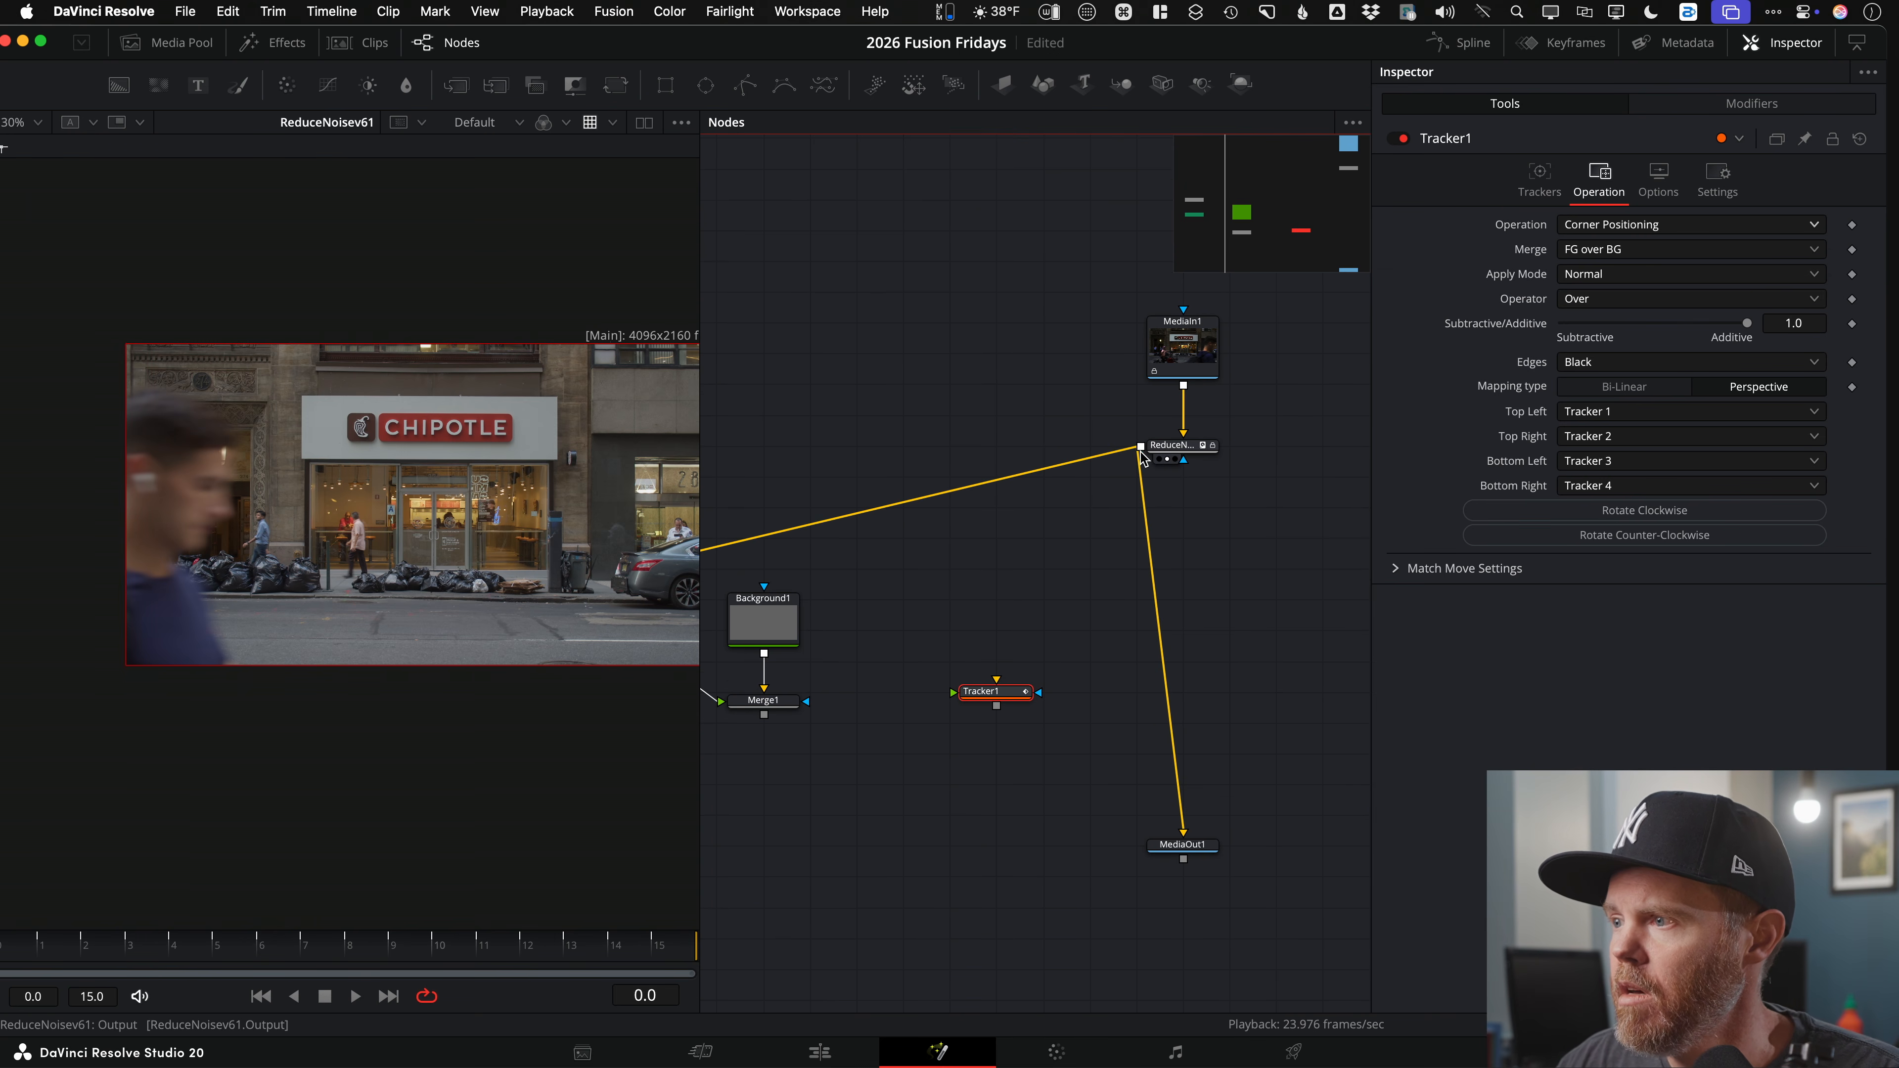
pyautogui.moveTo(1140, 448); pyautogui.dragTo(94, 560)
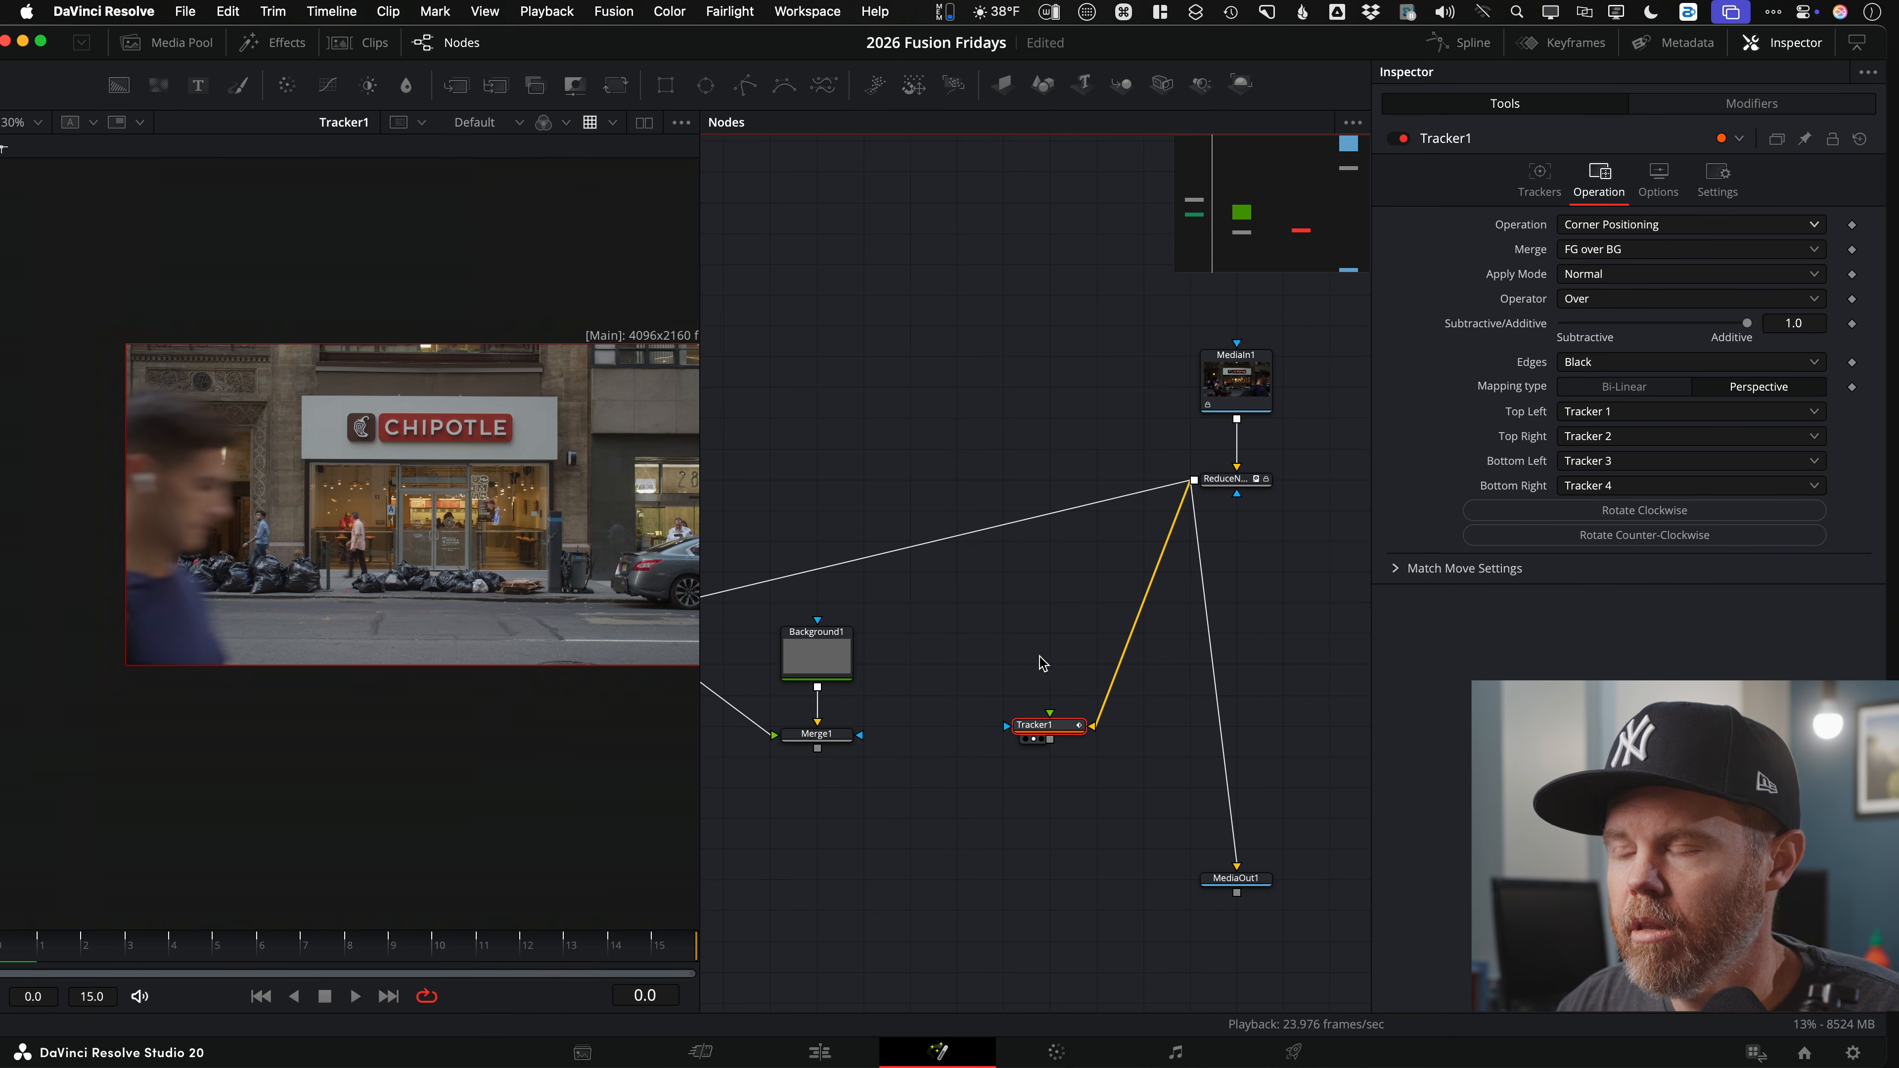
# Step: Add a Background2 node and sample the Chipotle sign's grey as its colour
pyautogui.moveTo(120, 84); pyautogui.dragTo(999, 573)
pyautogui.moveTo(385, 414); pyautogui.dragTo(307, 400)
pyautogui.scroll(5, 422, 404)
pyautogui.moveTo(496, 381); pyautogui.dragTo(418, 376)
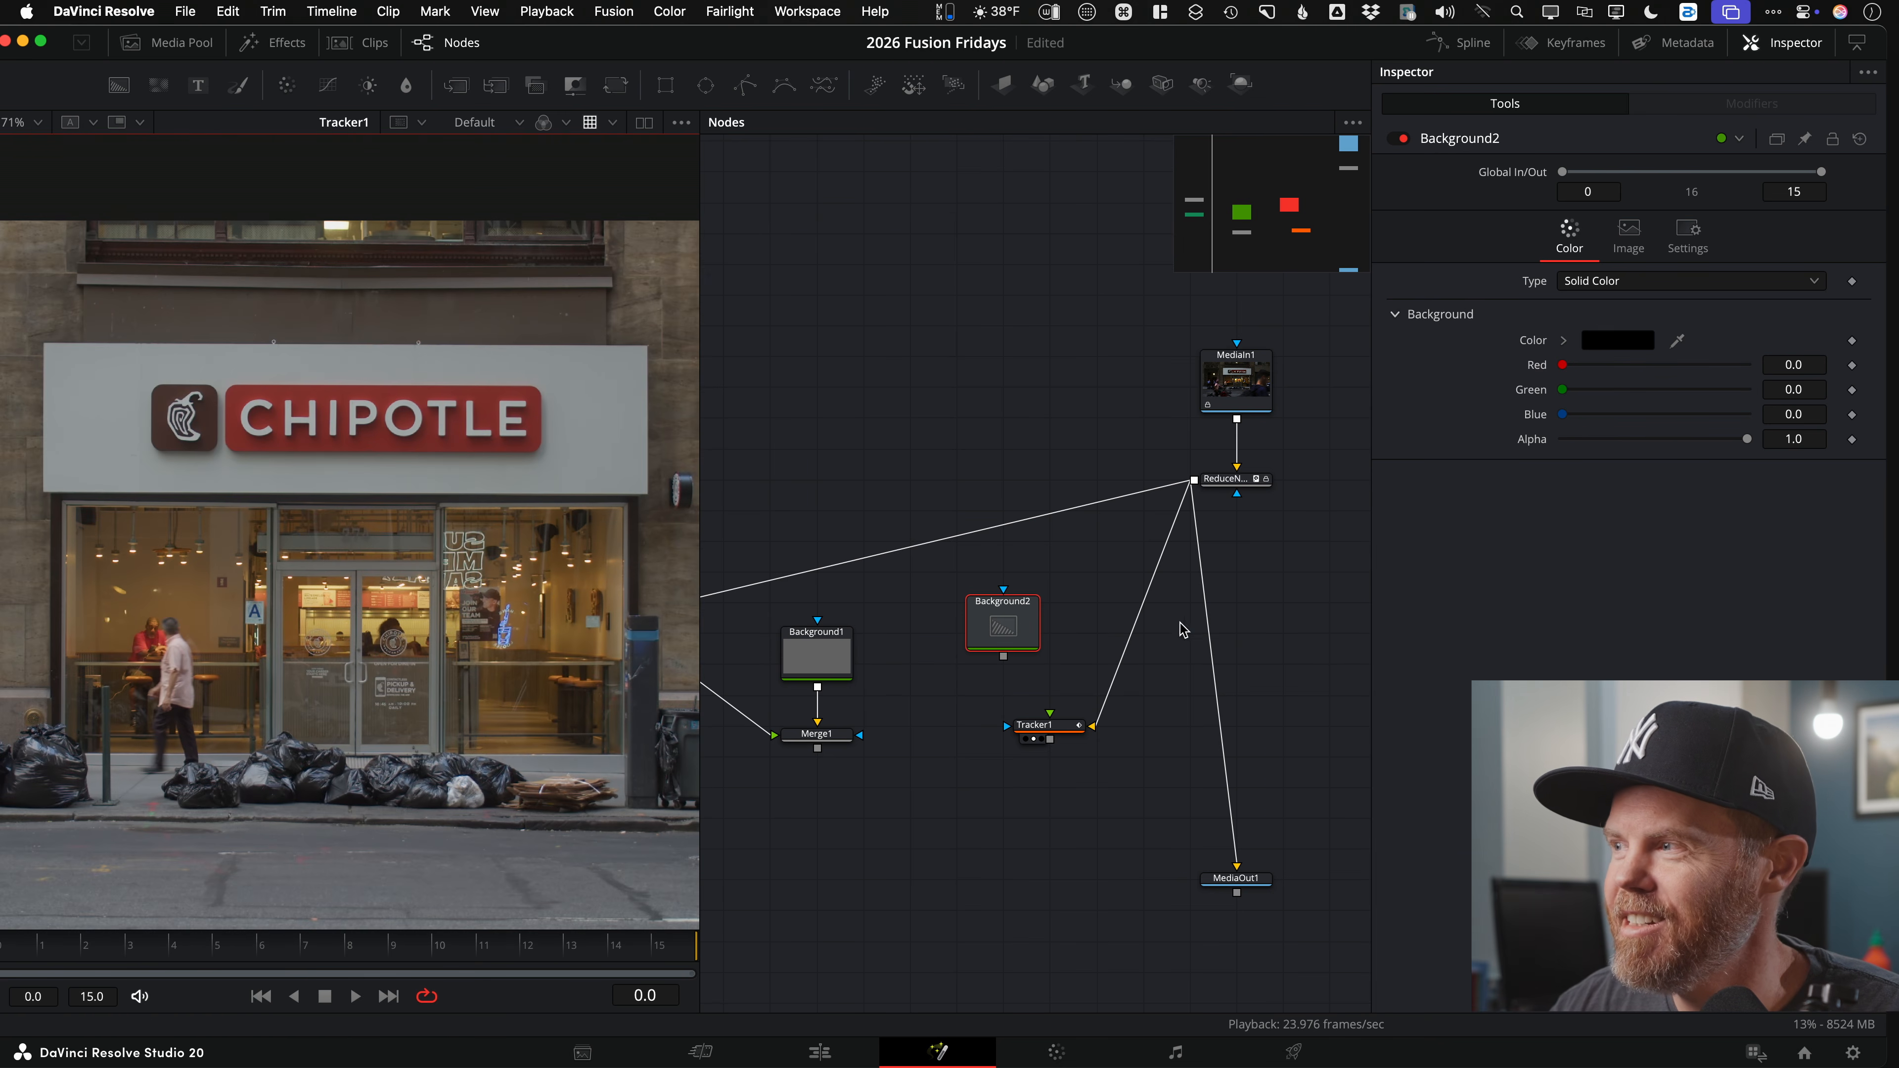
pyautogui.moveTo(1495, 365); pyautogui.dragTo(465, 368)
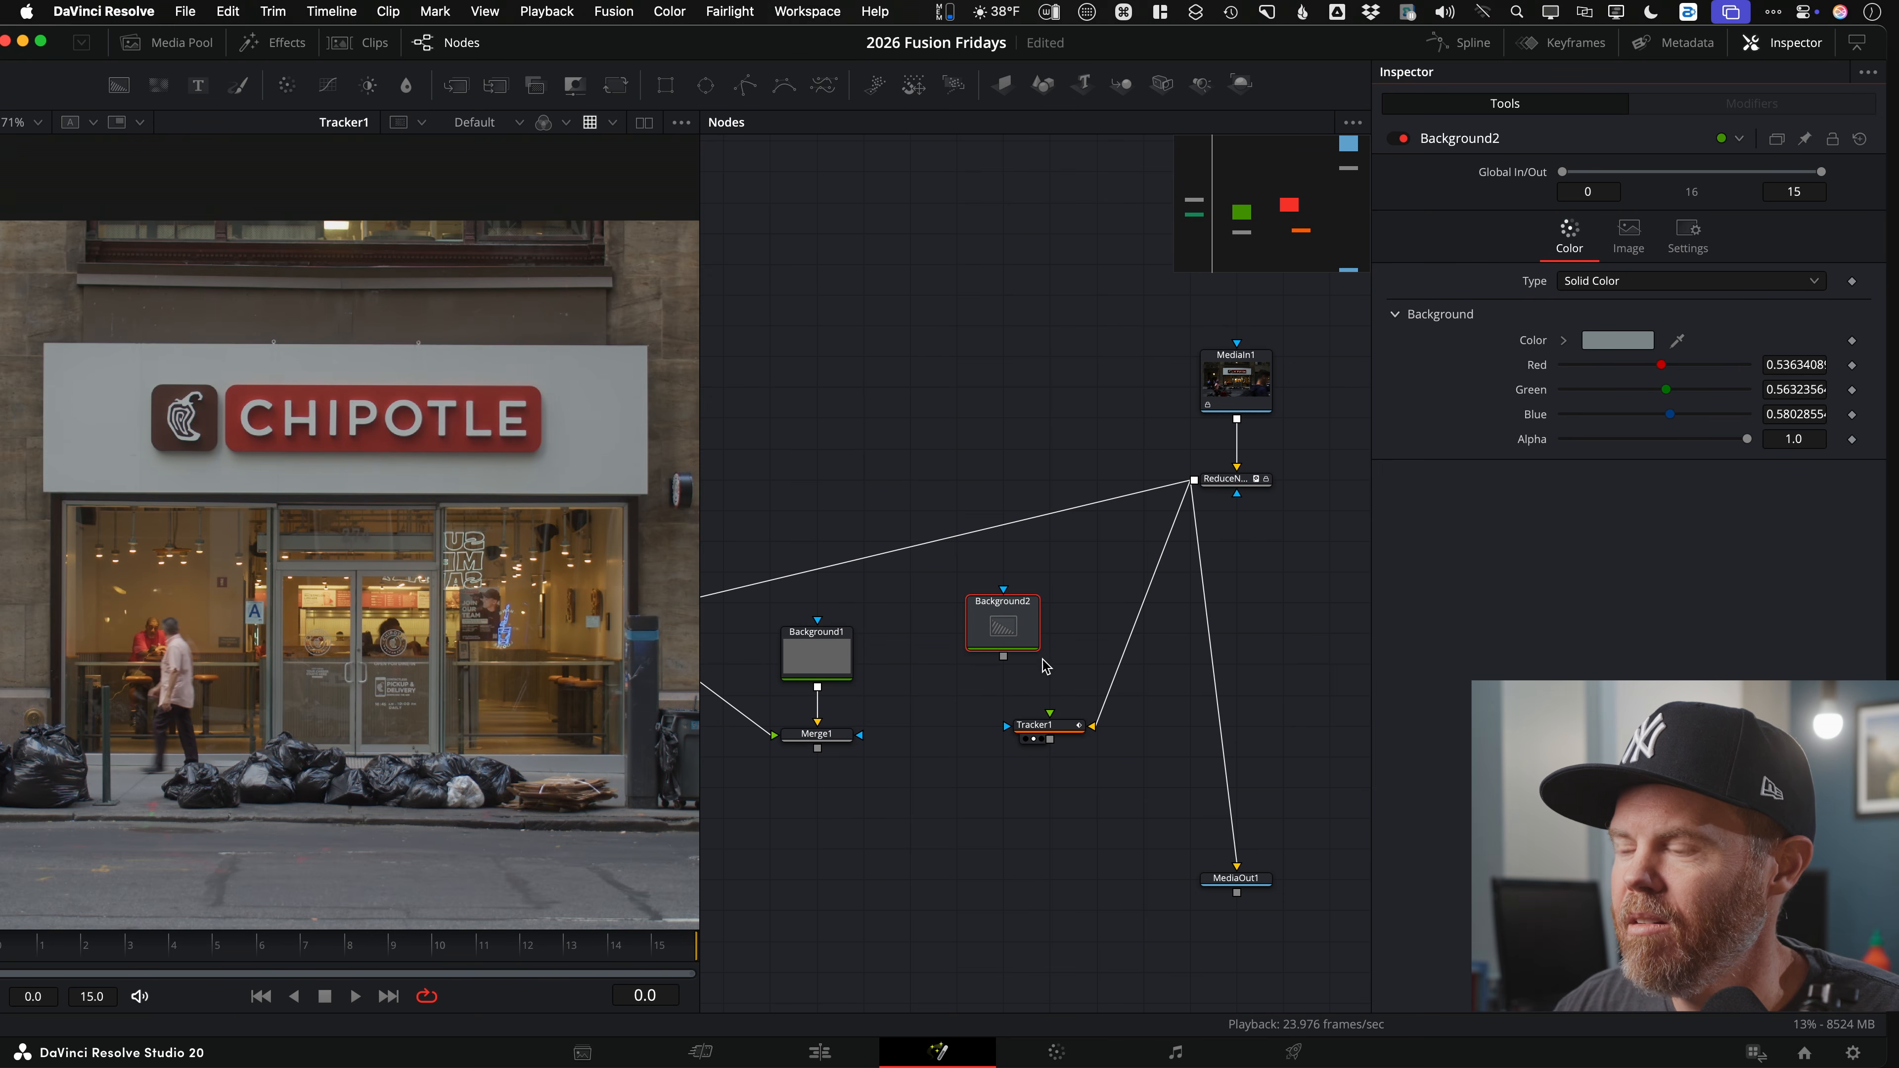
# Step: Connect Background2 to Tracker1's foreground input and play back the pinned grey
pyautogui.moveTo(1003, 656); pyautogui.dragTo(1053, 729)
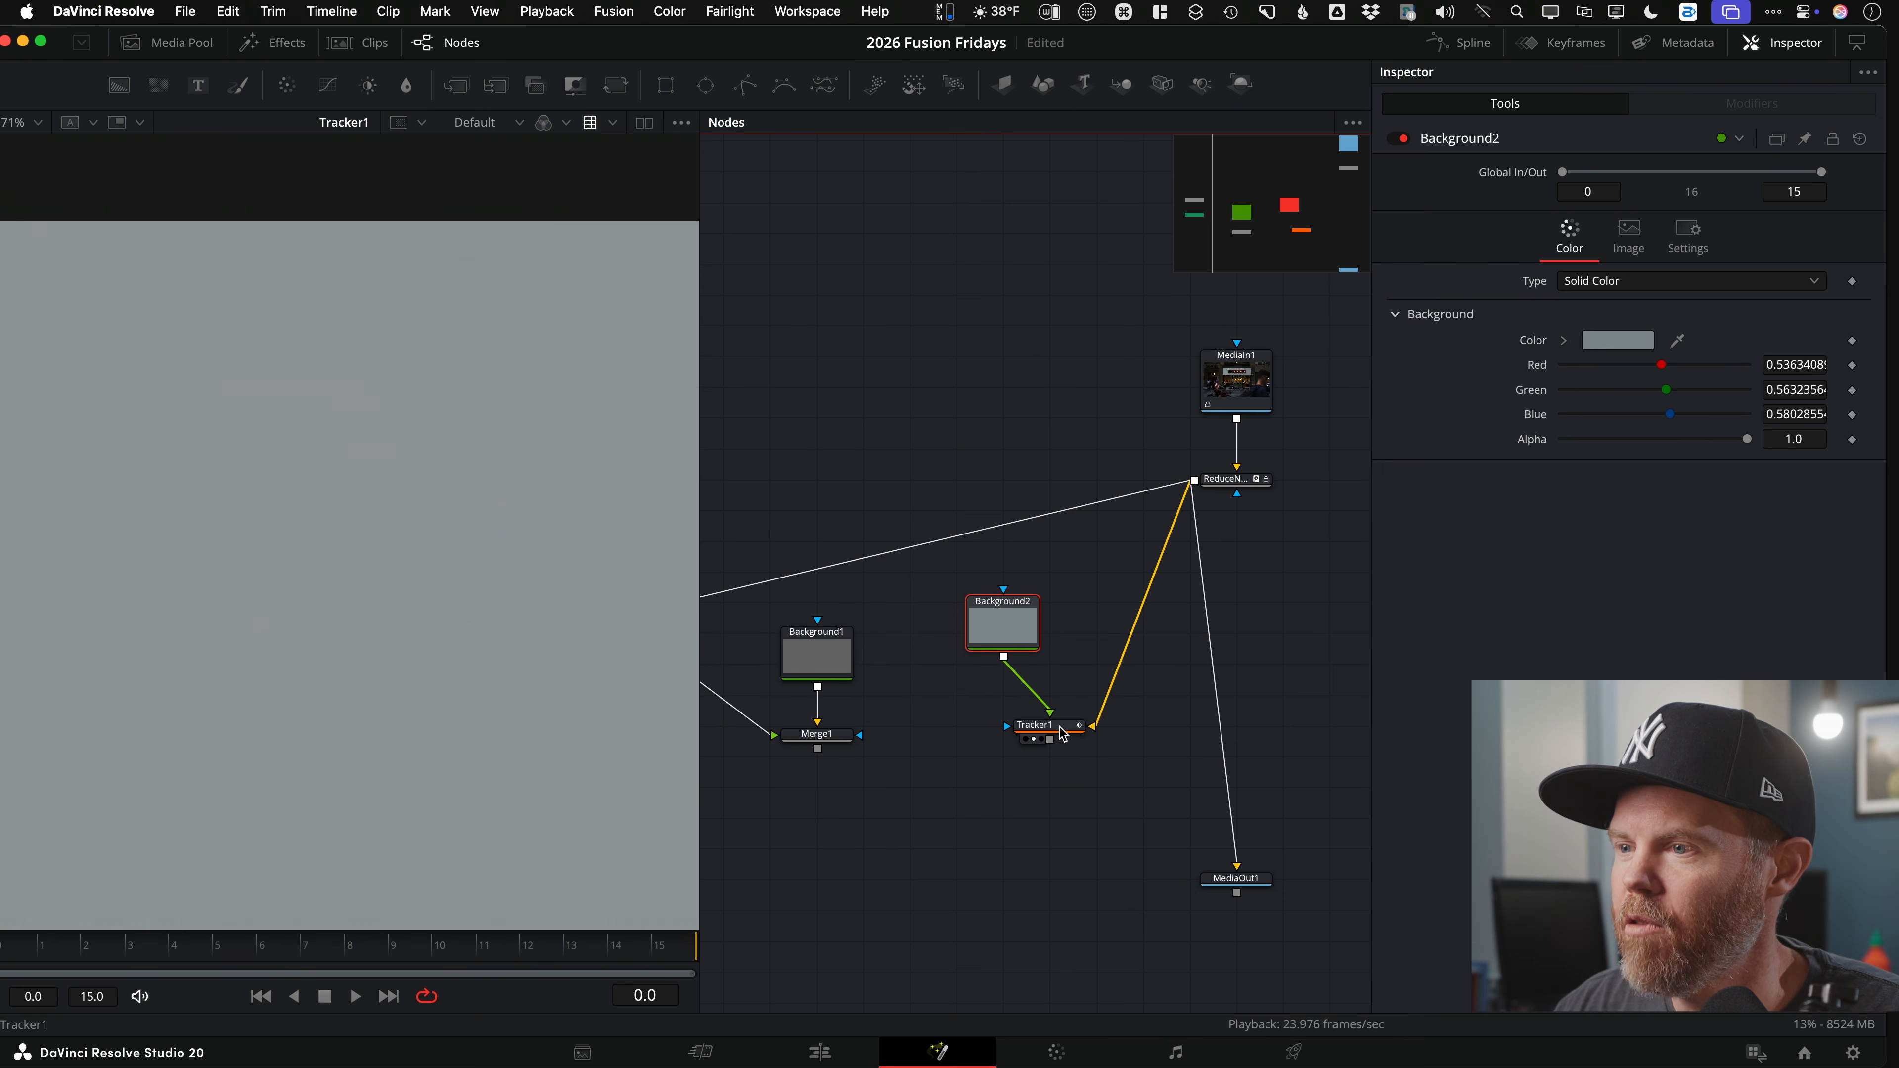
pyautogui.scroll(-4, 478, 708)
pyautogui.press('space')
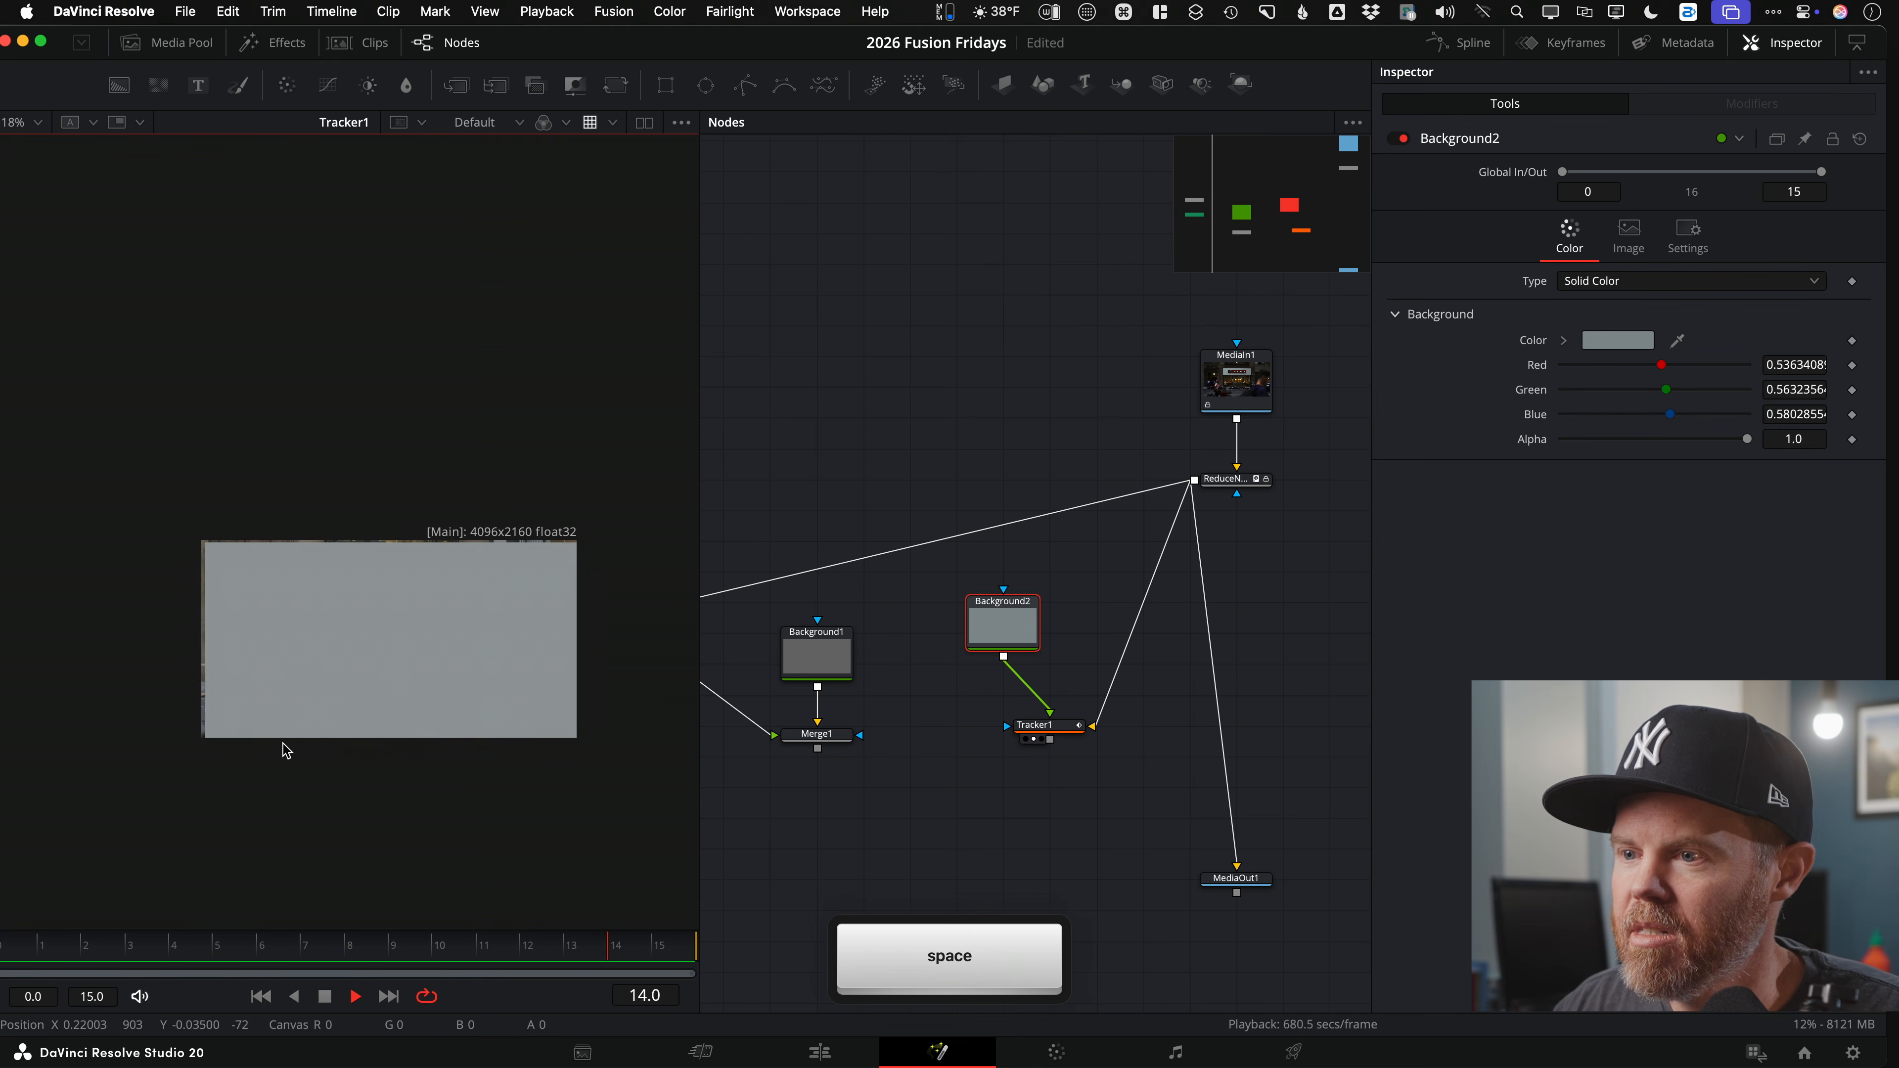
pyautogui.press('space')
pyautogui.press('space')
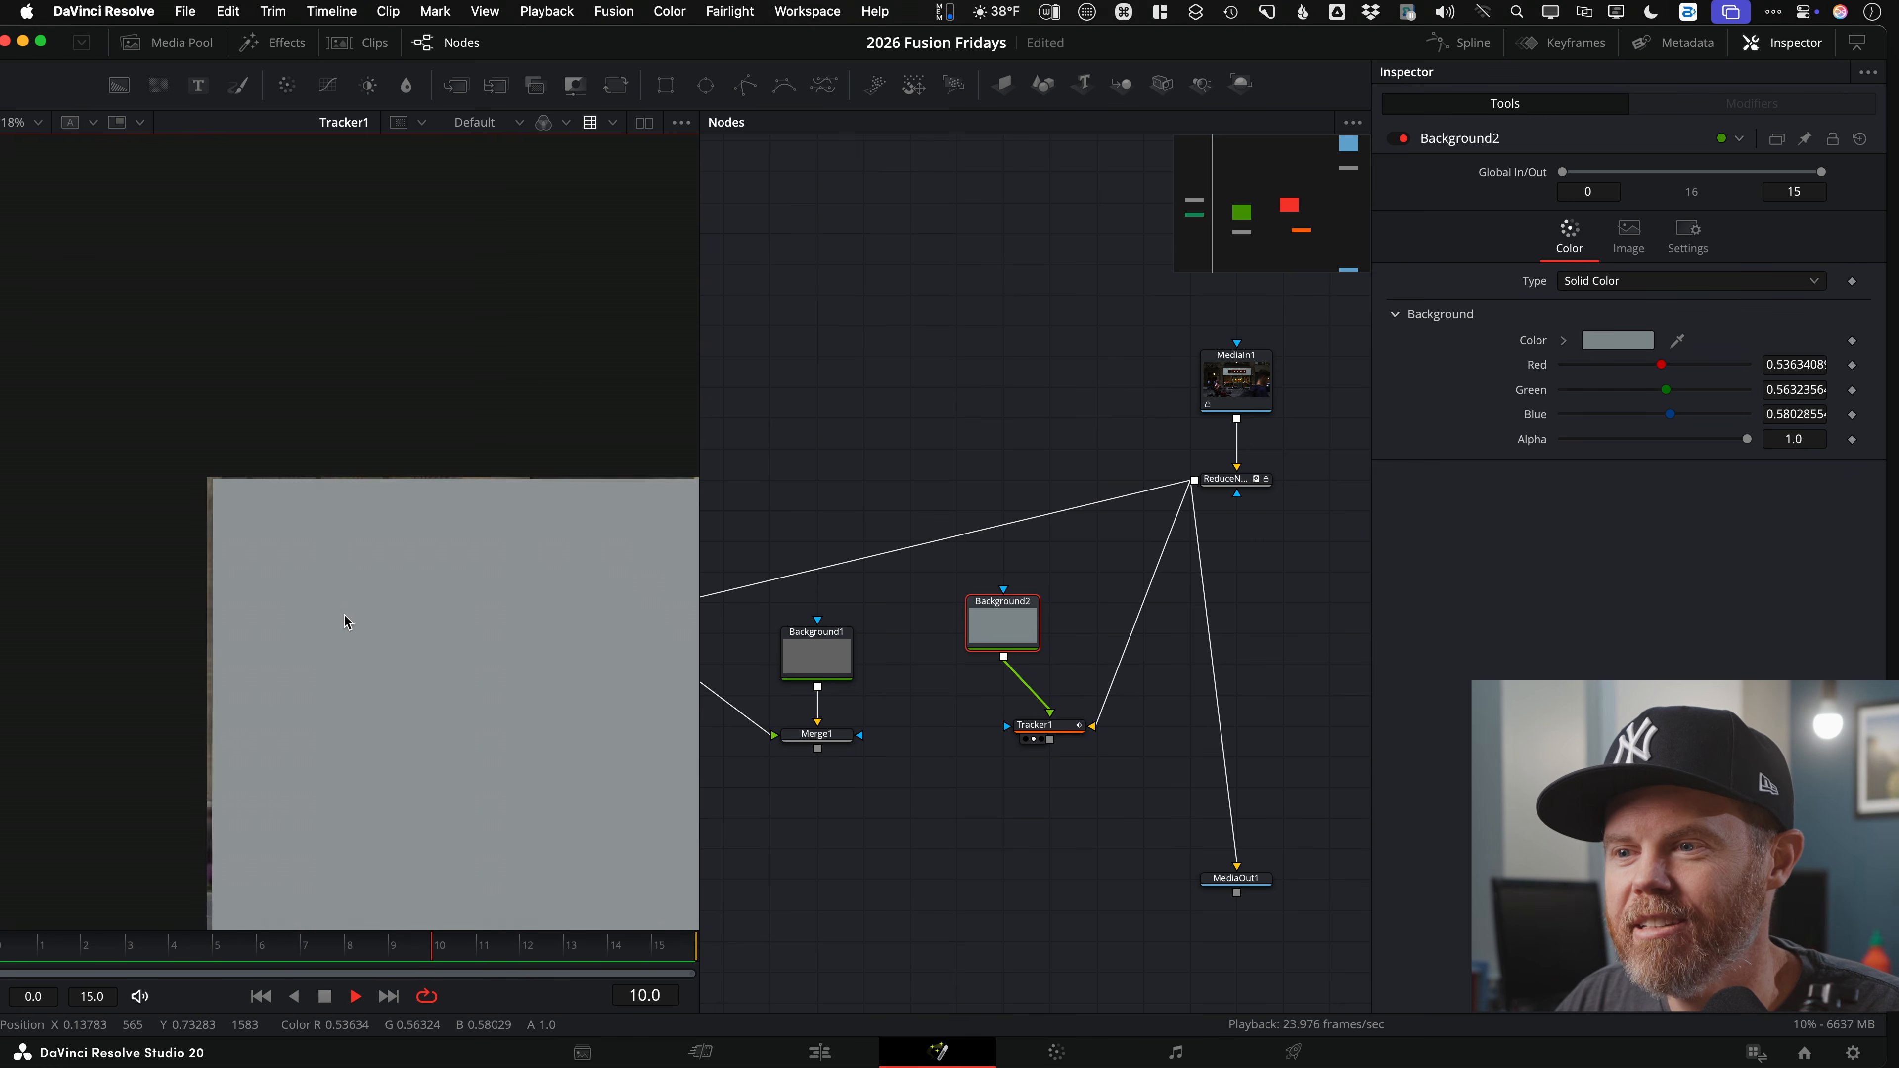
pyautogui.press('space')
# Step: Arrange Background2 below Tracker1 and check Tracker1's result at frame 5
pyautogui.scroll(-5, 260, 613)
pyautogui.moveTo(1002, 625); pyautogui.dragTo(863, 902)
pyautogui.moveTo(1062, 733); pyautogui.dragTo(1062, 885)
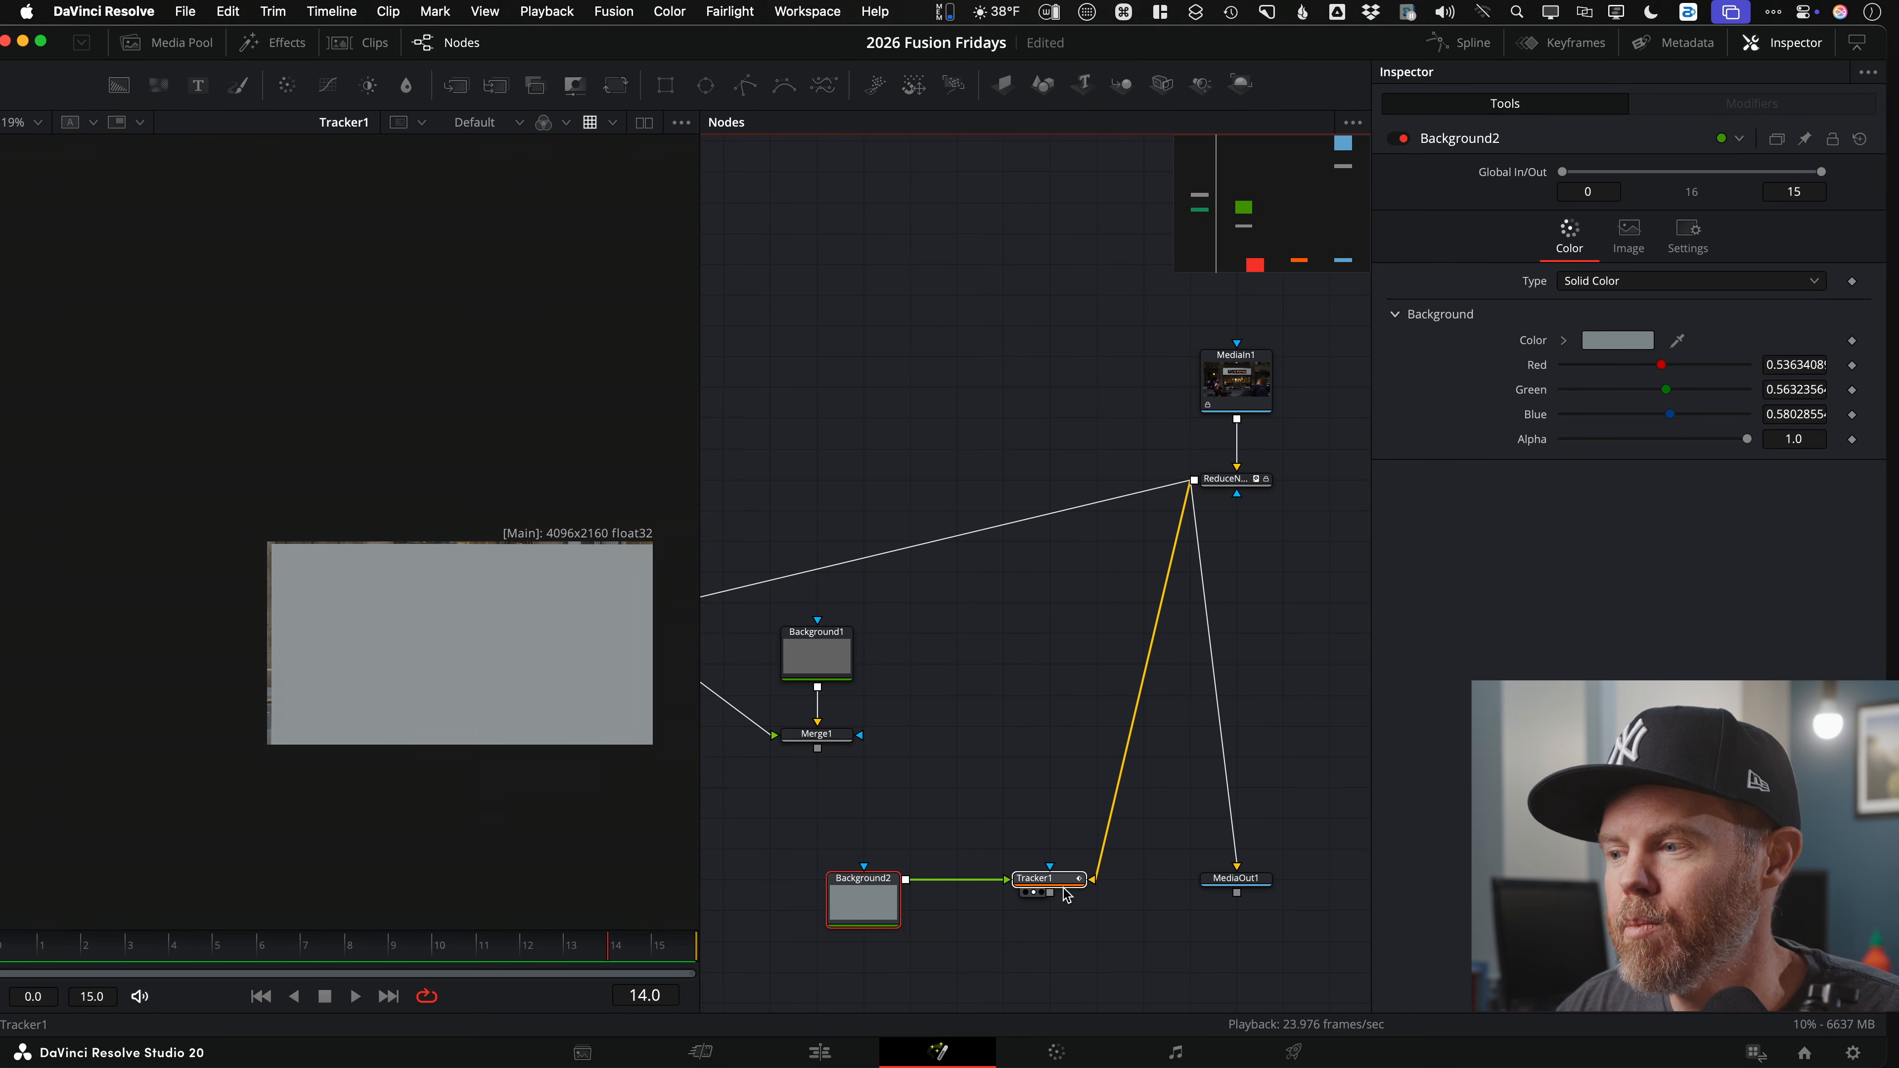
pyautogui.click(1040, 880)
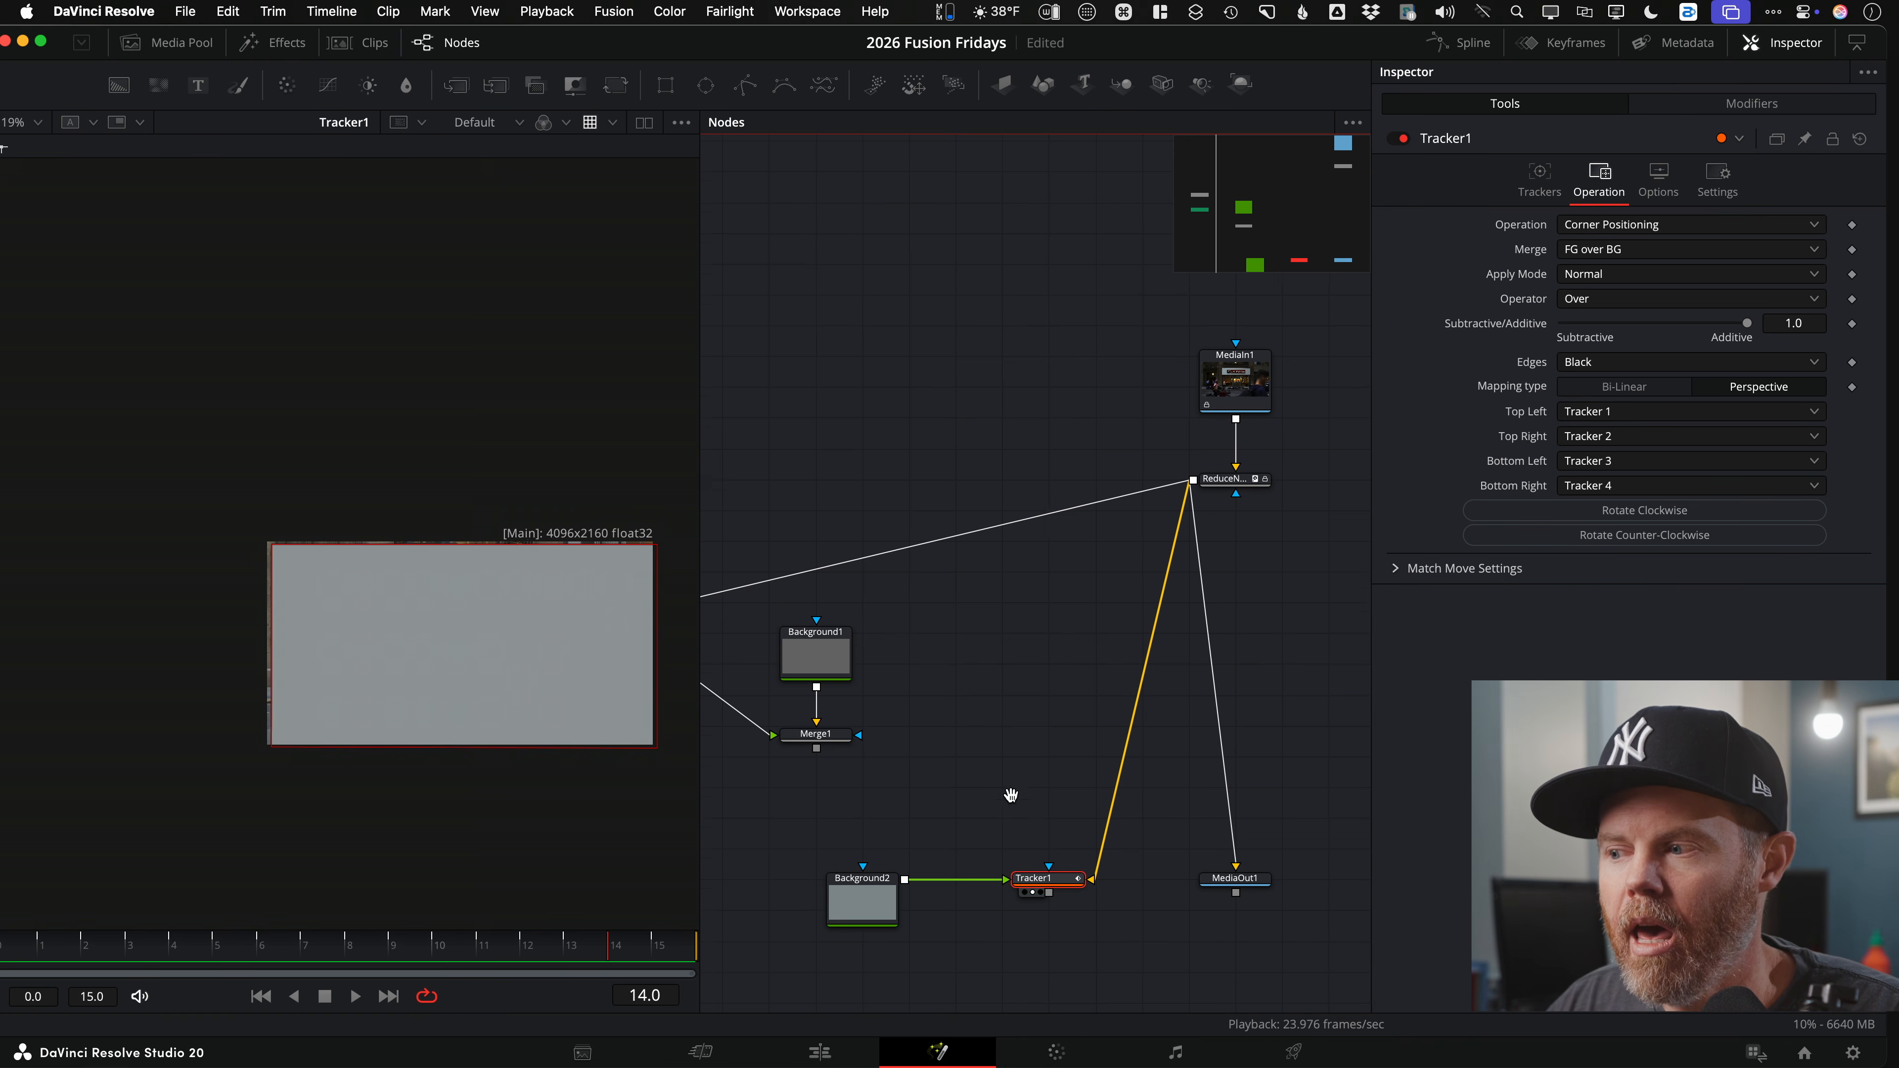
pyautogui.scroll(-3, 1024, 738)
pyautogui.click(216, 938)
pyautogui.click(927, 449)
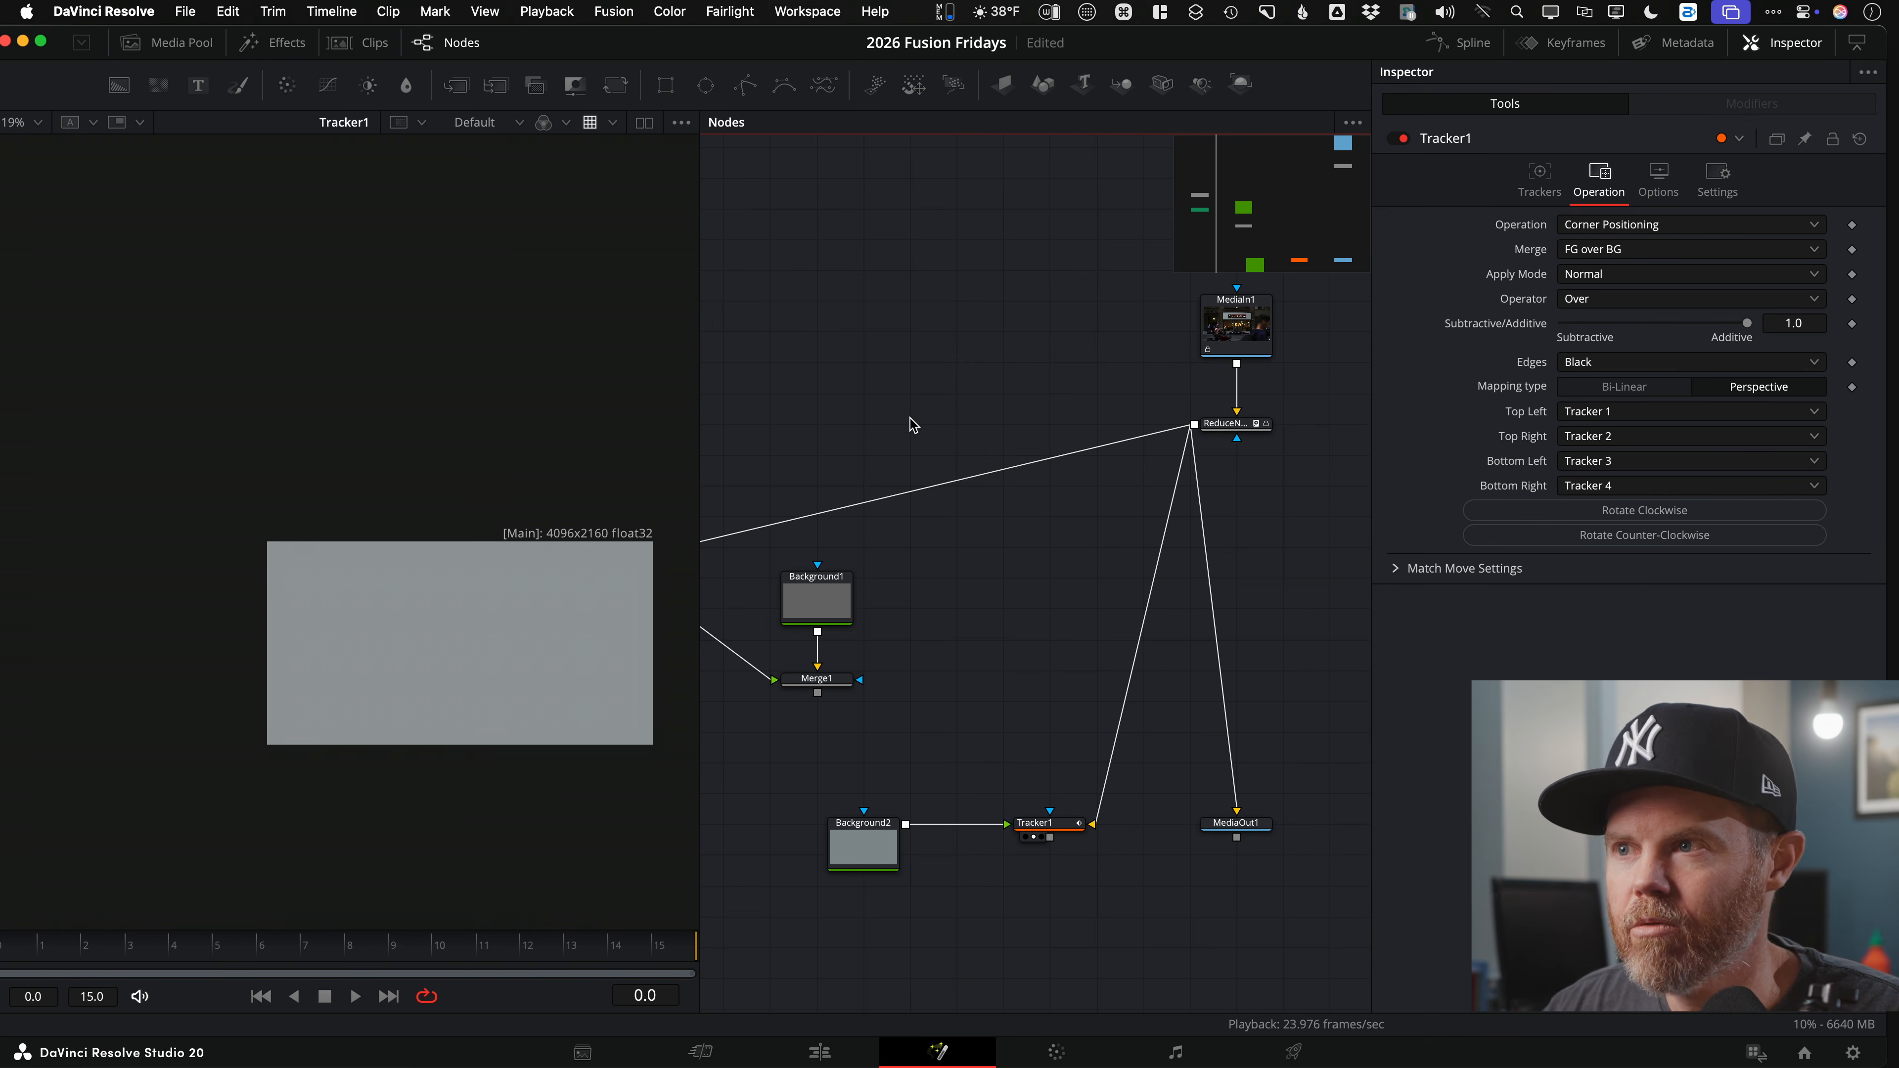
# Step: Bring the Creative Source logo from the 02 Footage bin into the comp as MediaIn2 and view it
pyautogui.click(171, 42)
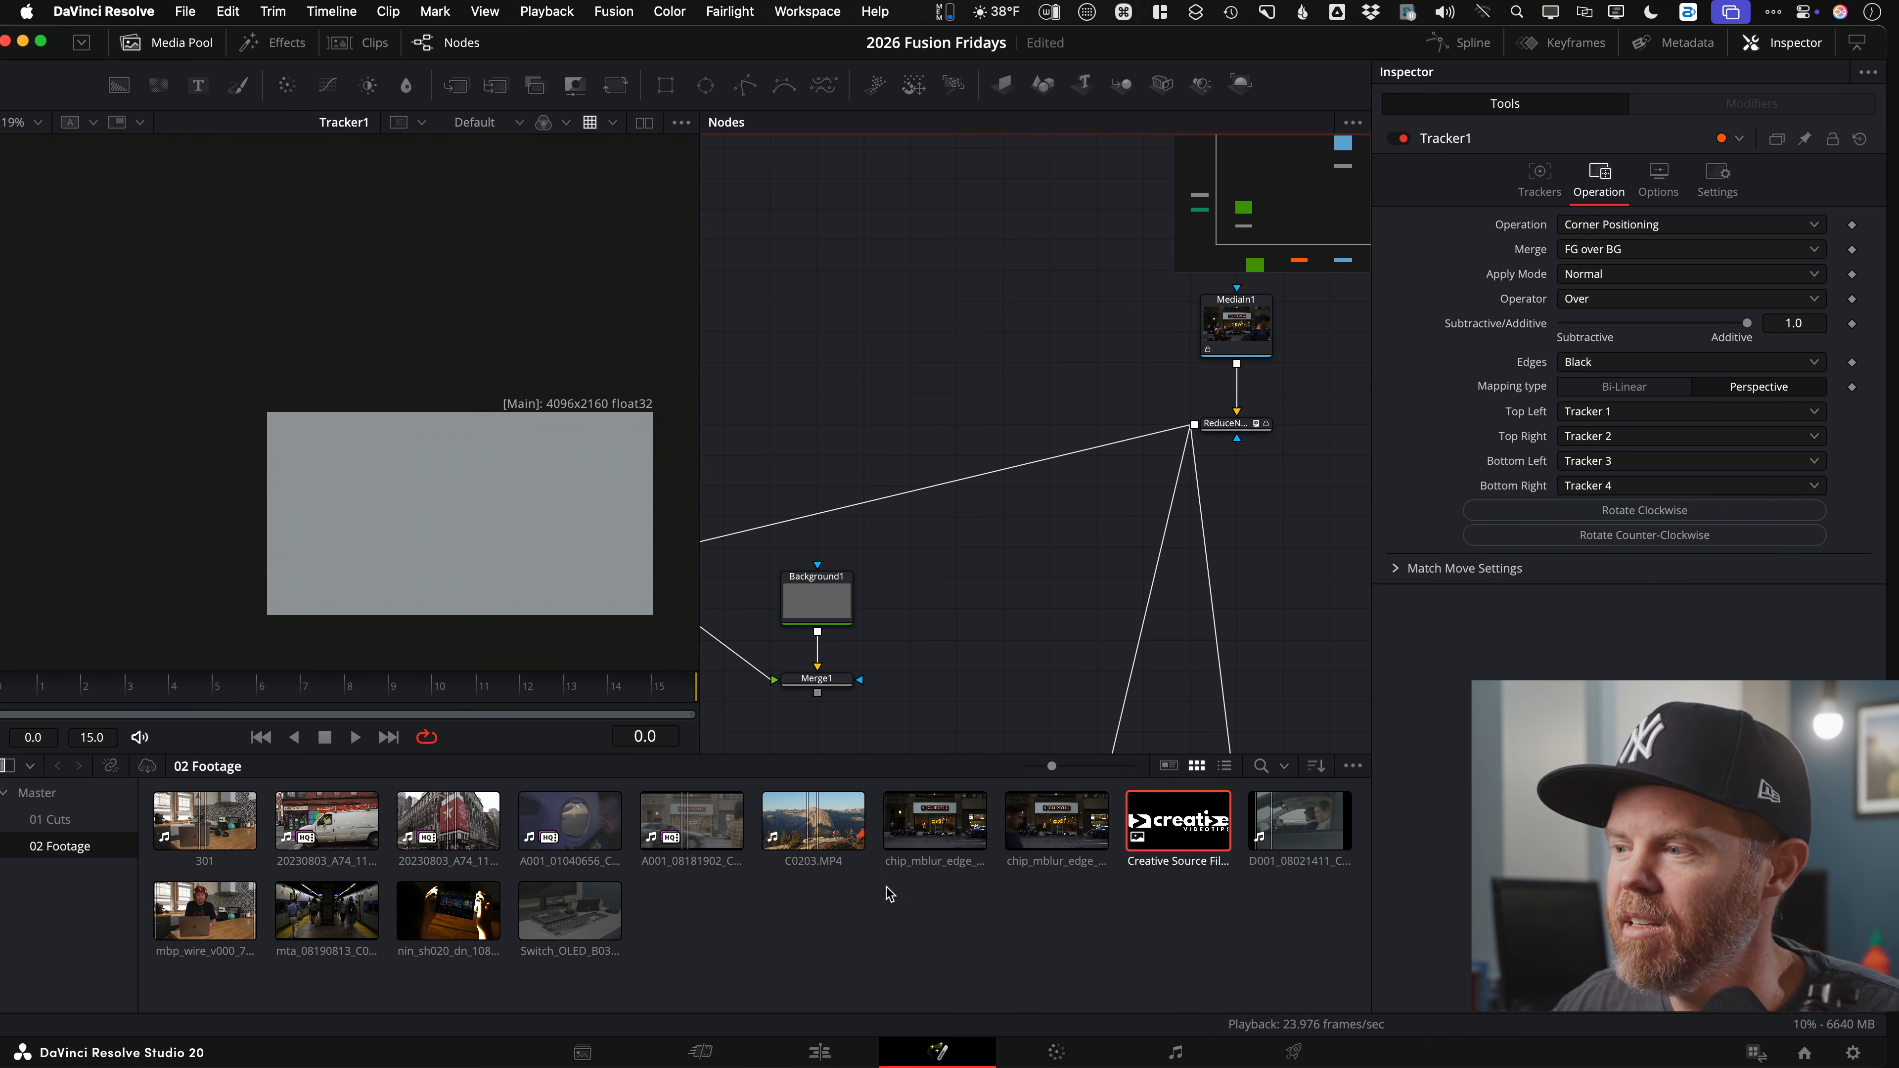
pyautogui.moveTo(1183, 839); pyautogui.dragTo(912, 378)
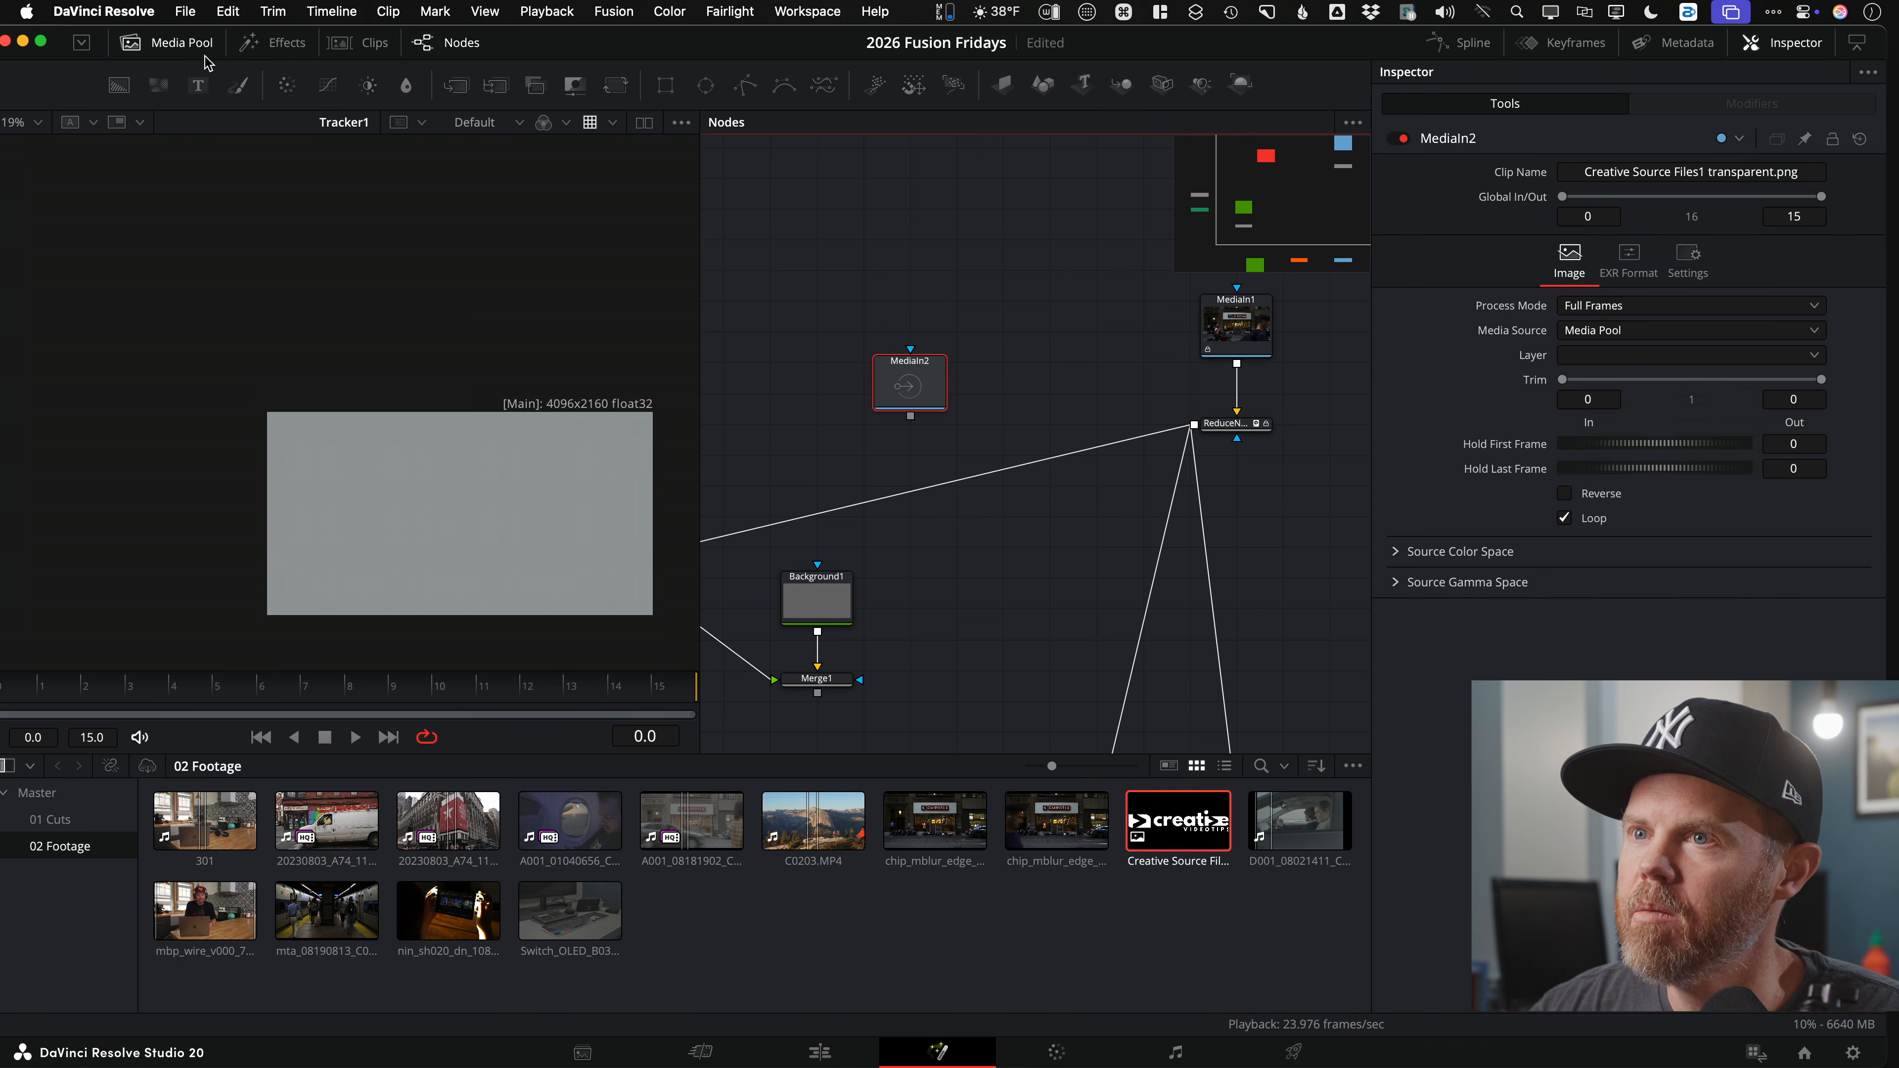
pyautogui.click(183, 44)
pyautogui.press('1')
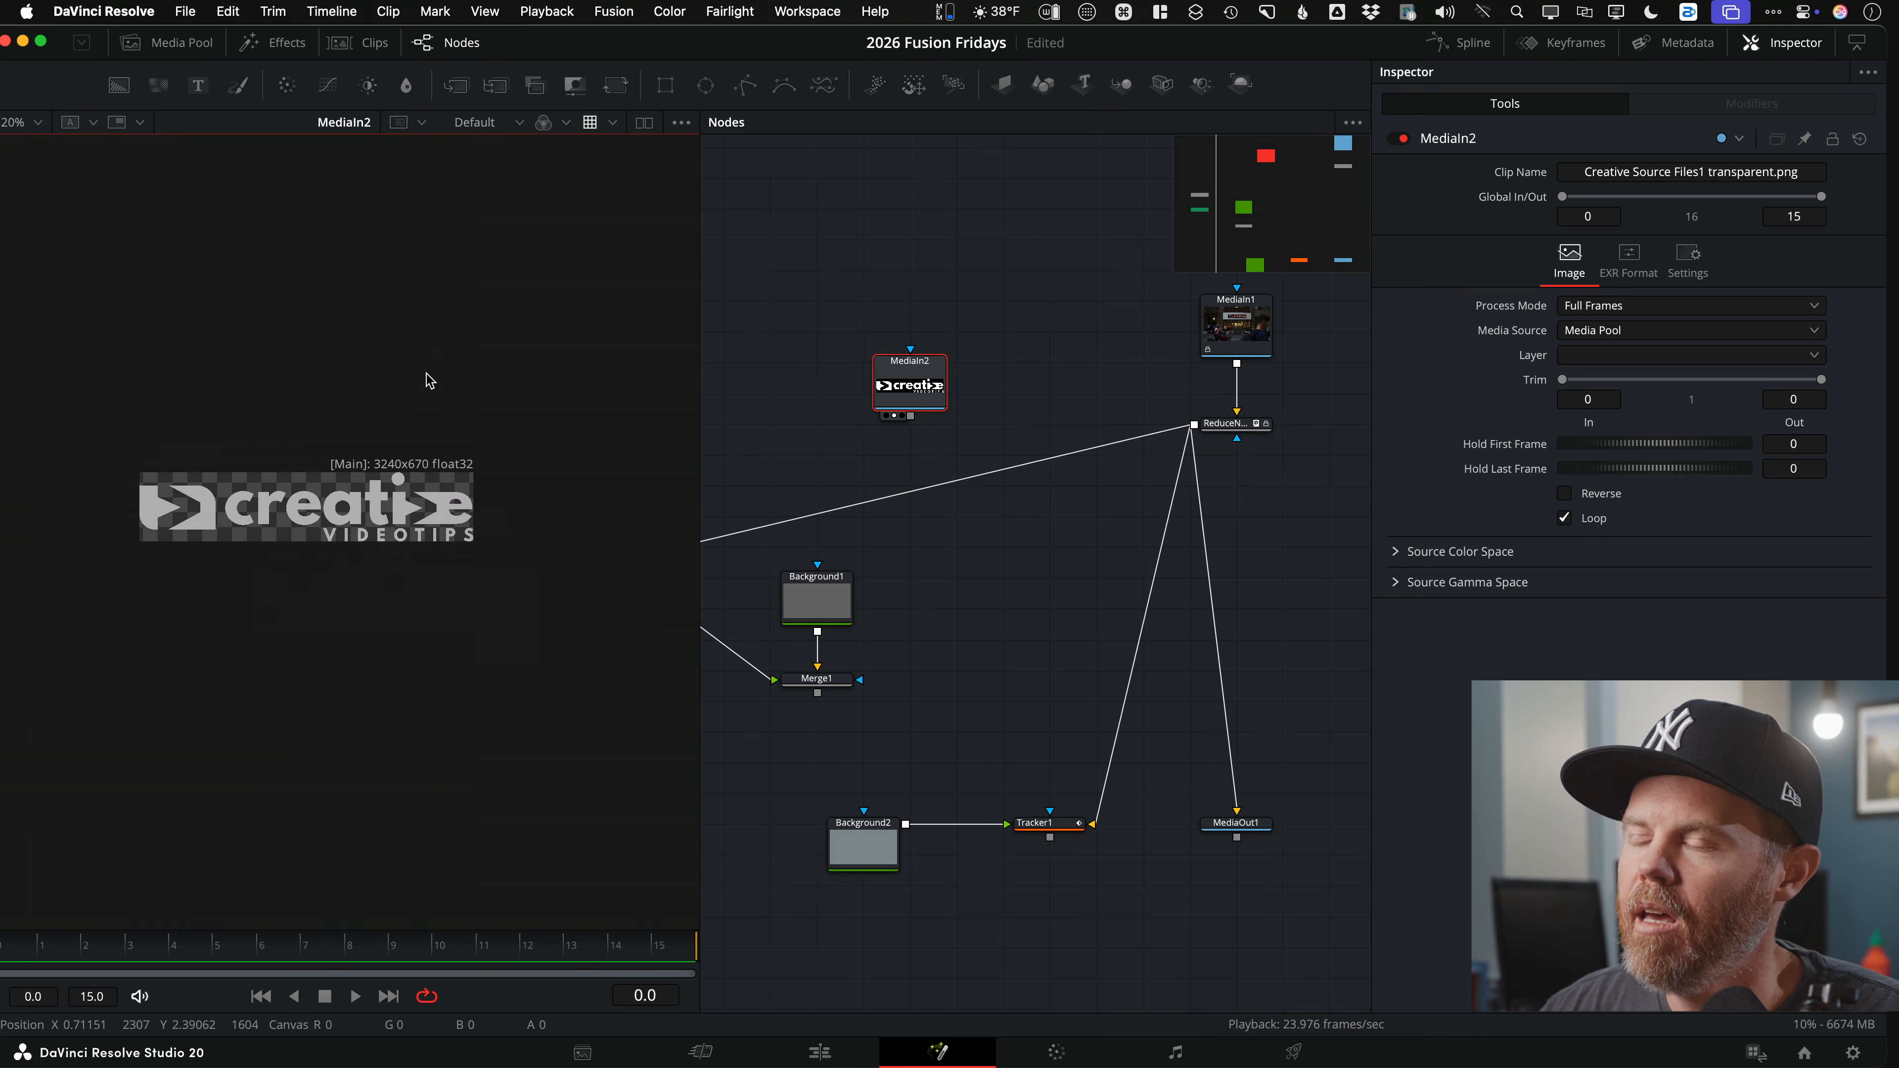
pyautogui.scroll(3, 410, 380)
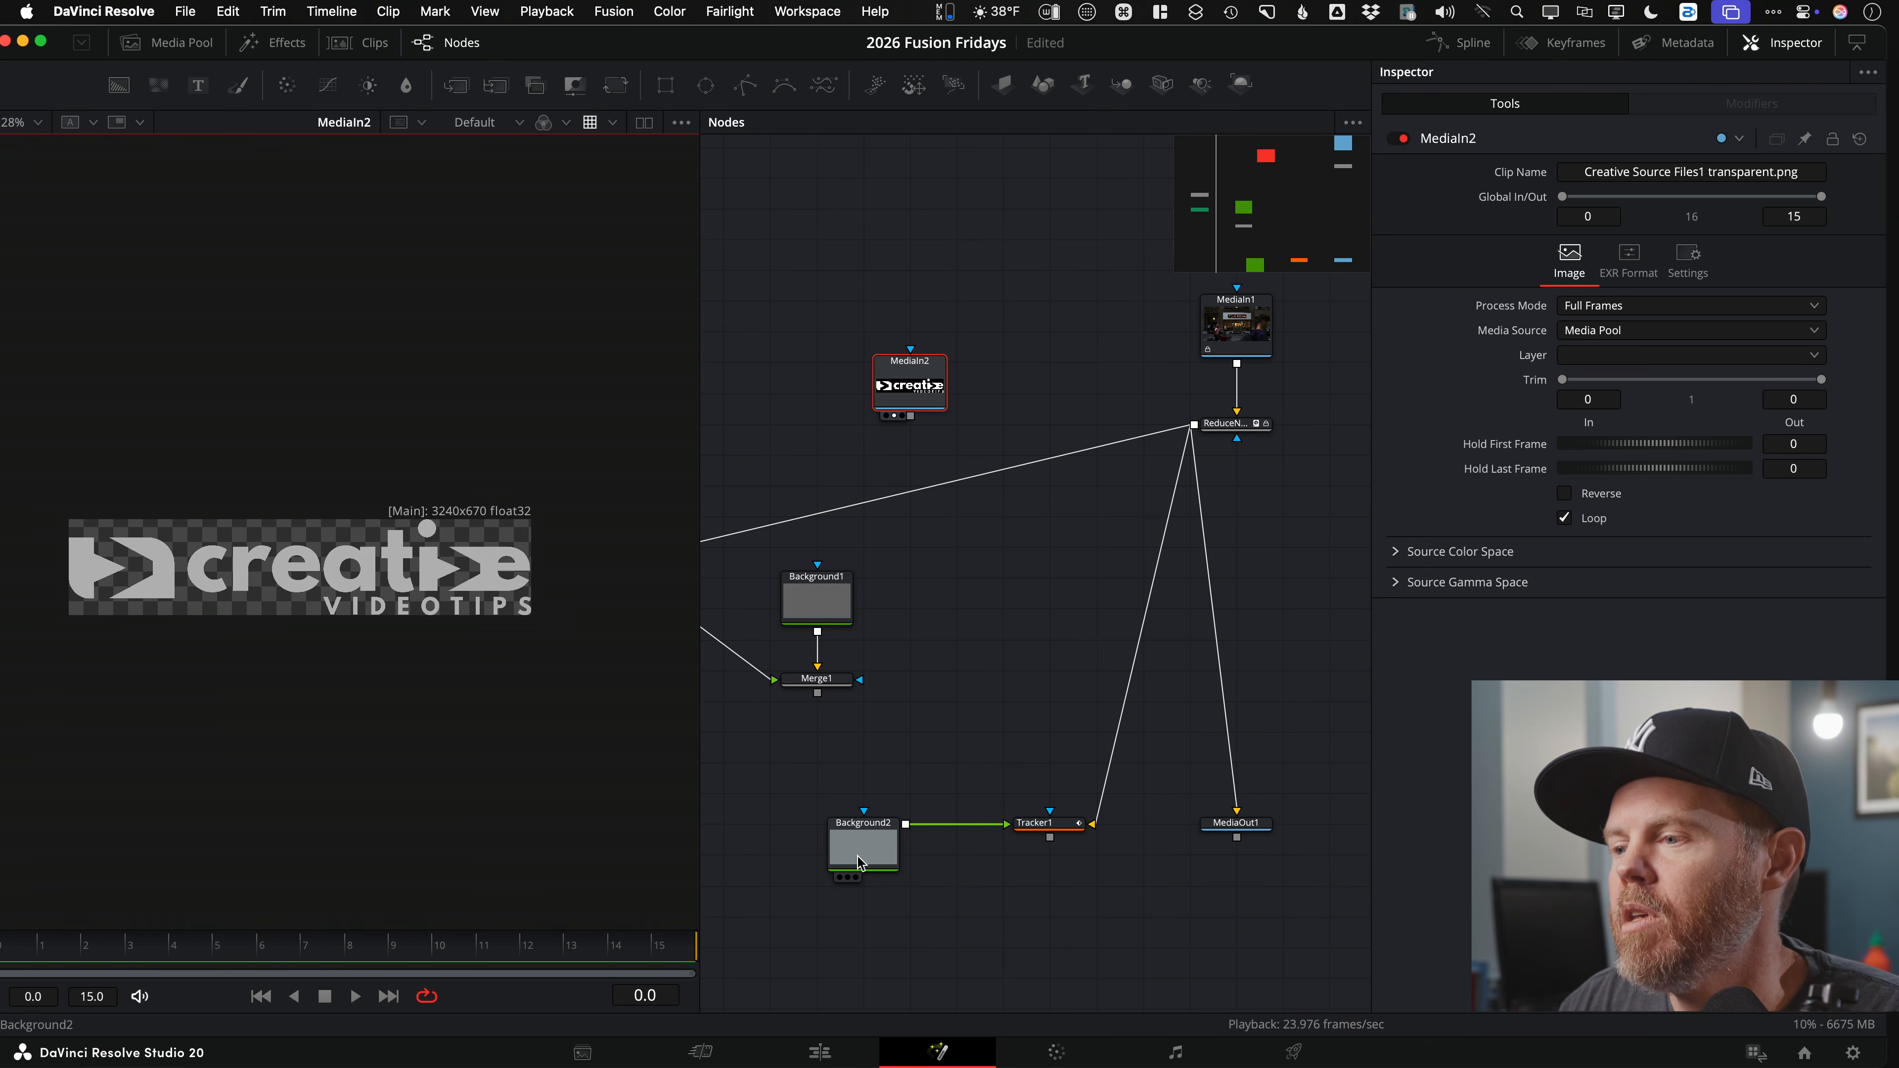
# Step: Merge the logo over Background2 as Merge2 and view the result
pyautogui.moveTo(879, 831); pyautogui.dragTo(786, 832)
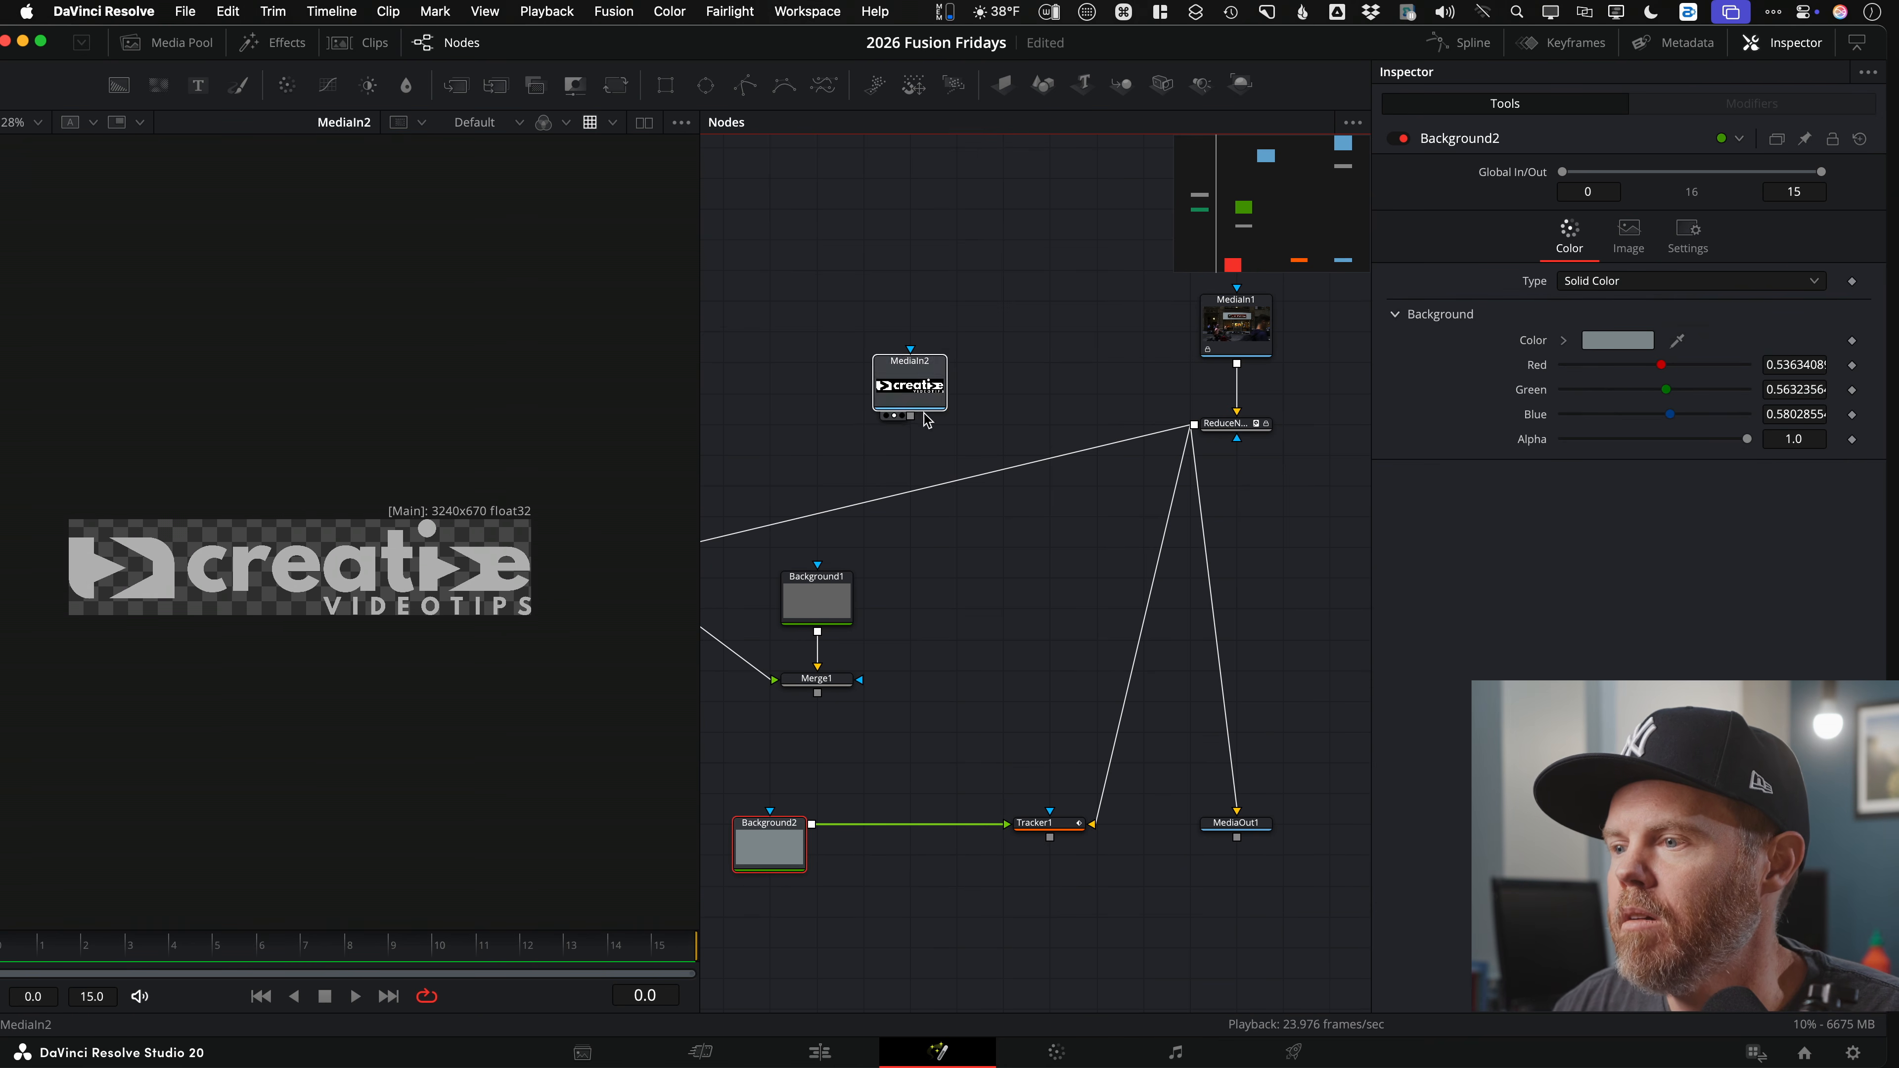
pyautogui.moveTo(913, 384); pyautogui.dragTo(960, 754)
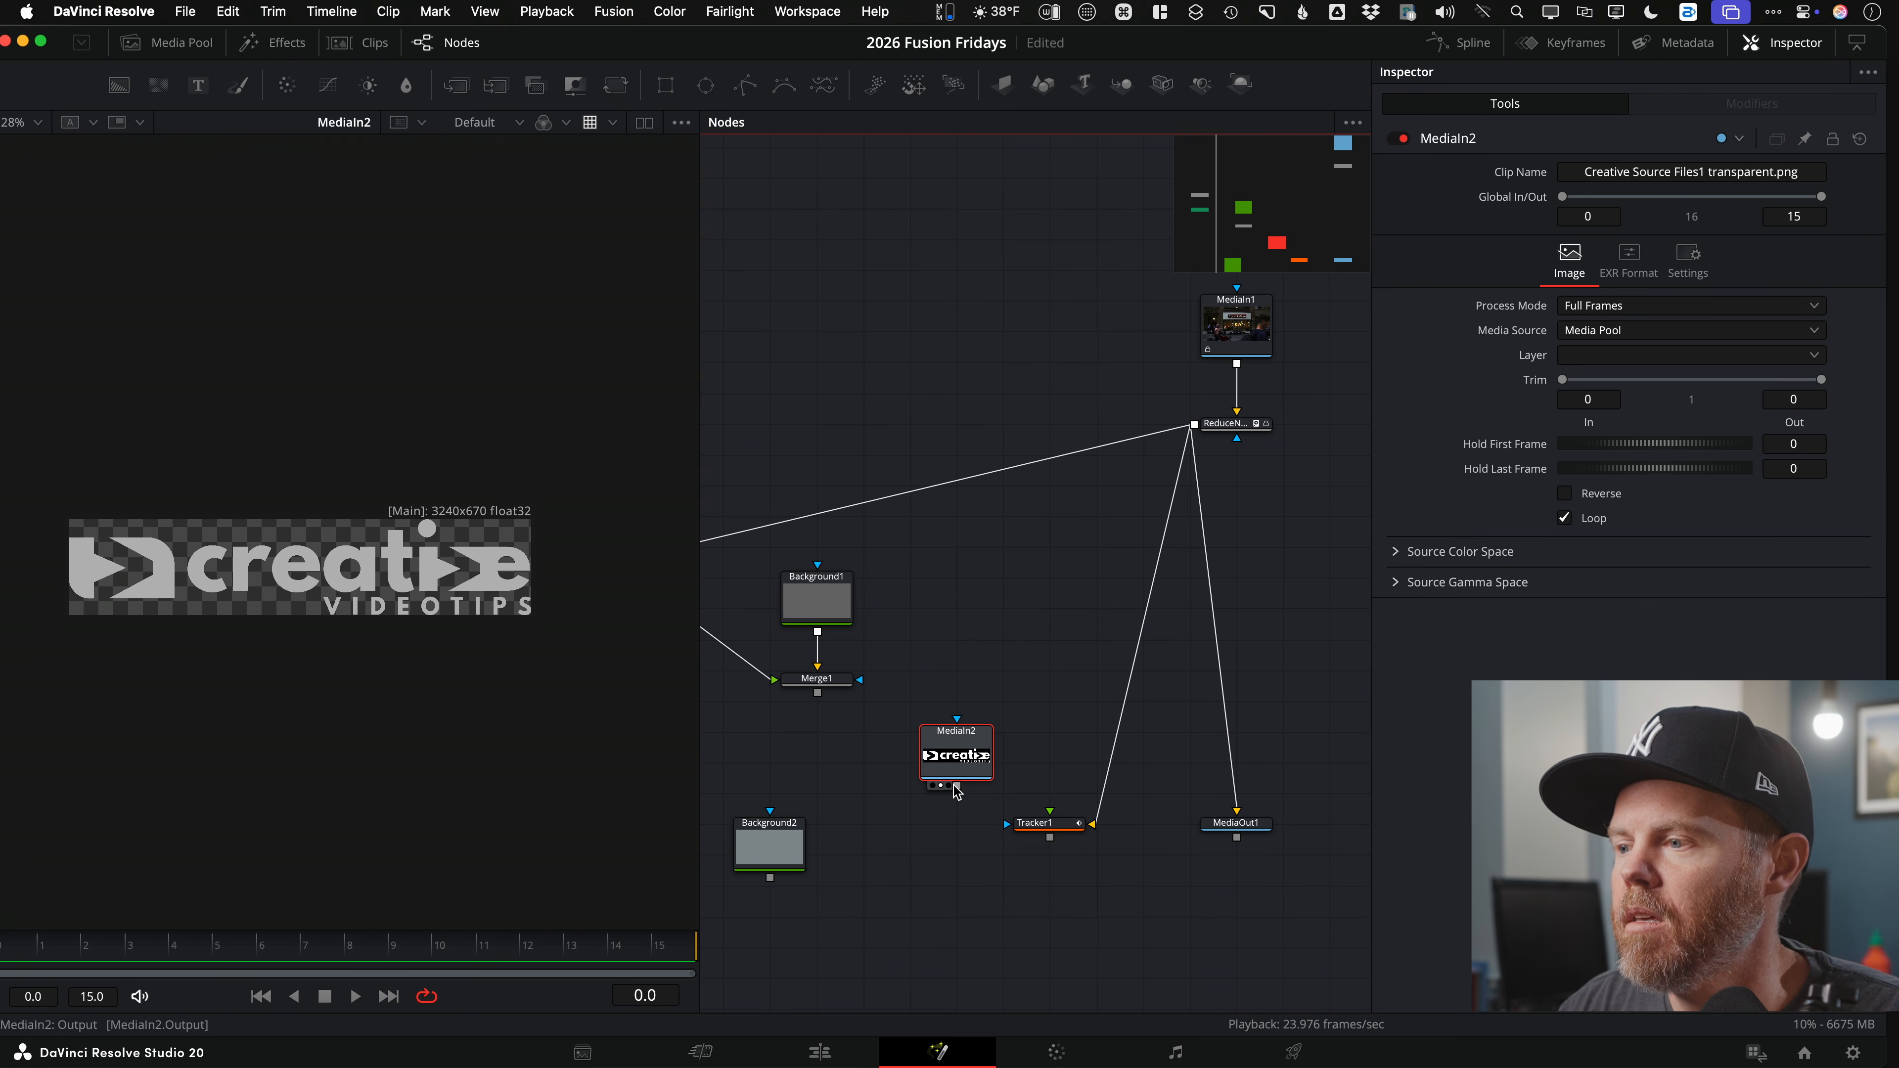
pyautogui.moveTo(957, 787); pyautogui.dragTo(771, 882)
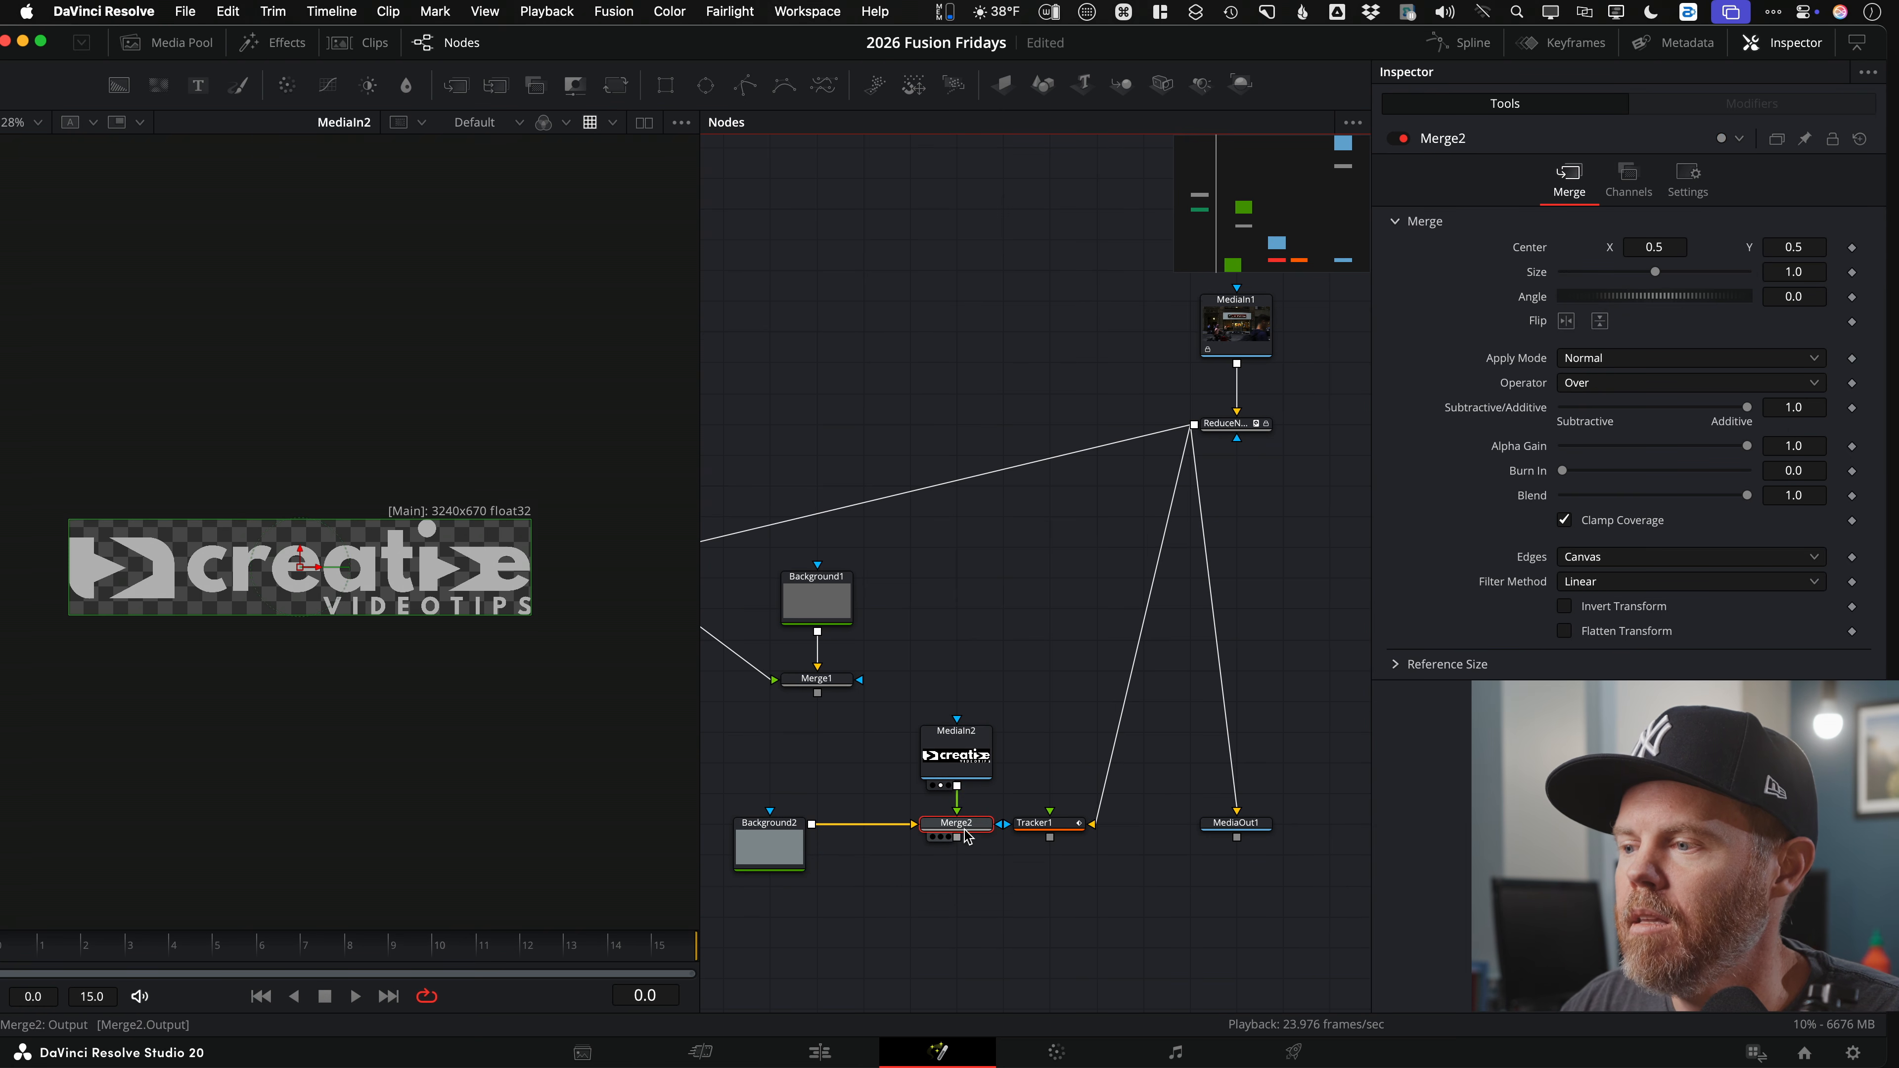
pyautogui.moveTo(955, 825); pyautogui.dragTo(457, 825)
pyautogui.scroll(-3, 368, 464)
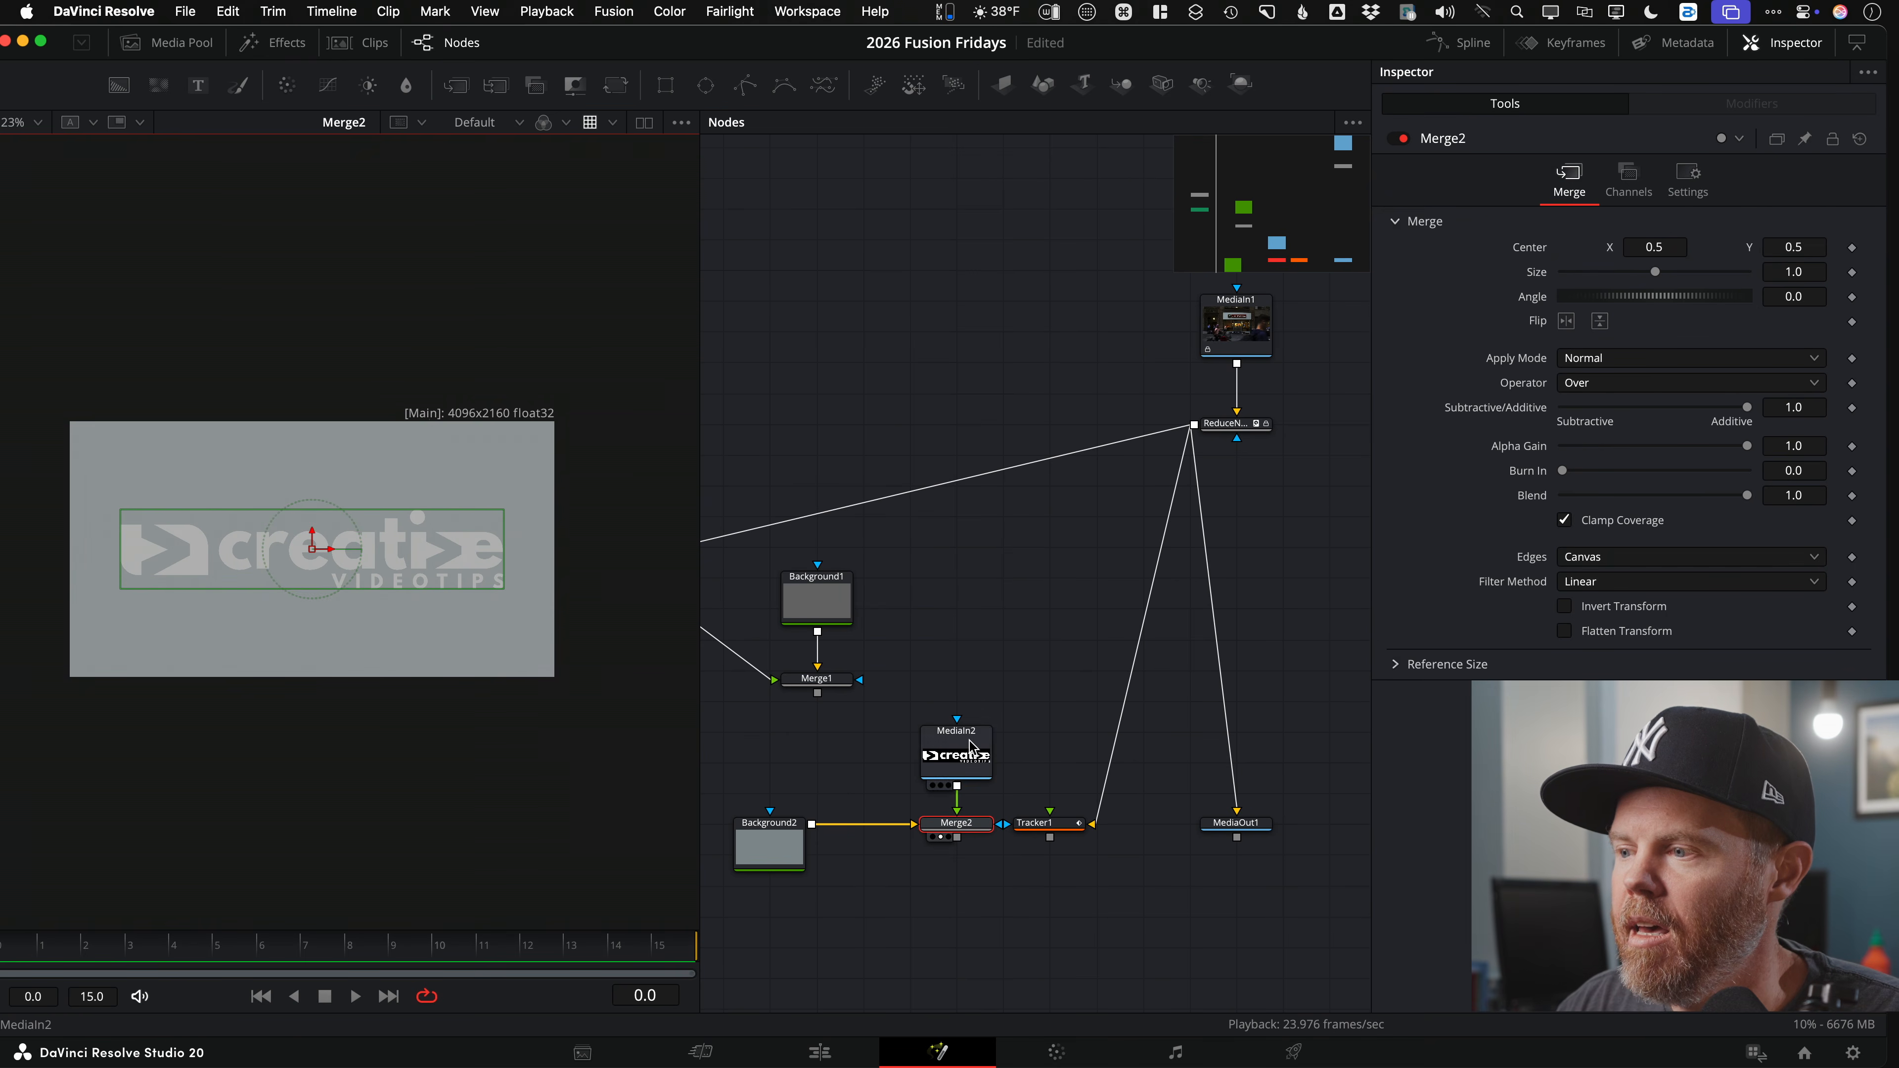
# Step: Feed Merge2 into Tracker1's foreground and play back the tracked logo plate
pyautogui.moveTo(972, 736); pyautogui.dragTo(972, 644)
pyautogui.moveTo(1062, 825); pyautogui.dragTo(1108, 825)
pyautogui.moveTo(956, 837); pyautogui.dragTo(1062, 825)
pyautogui.press('1')
pyautogui.press('space')
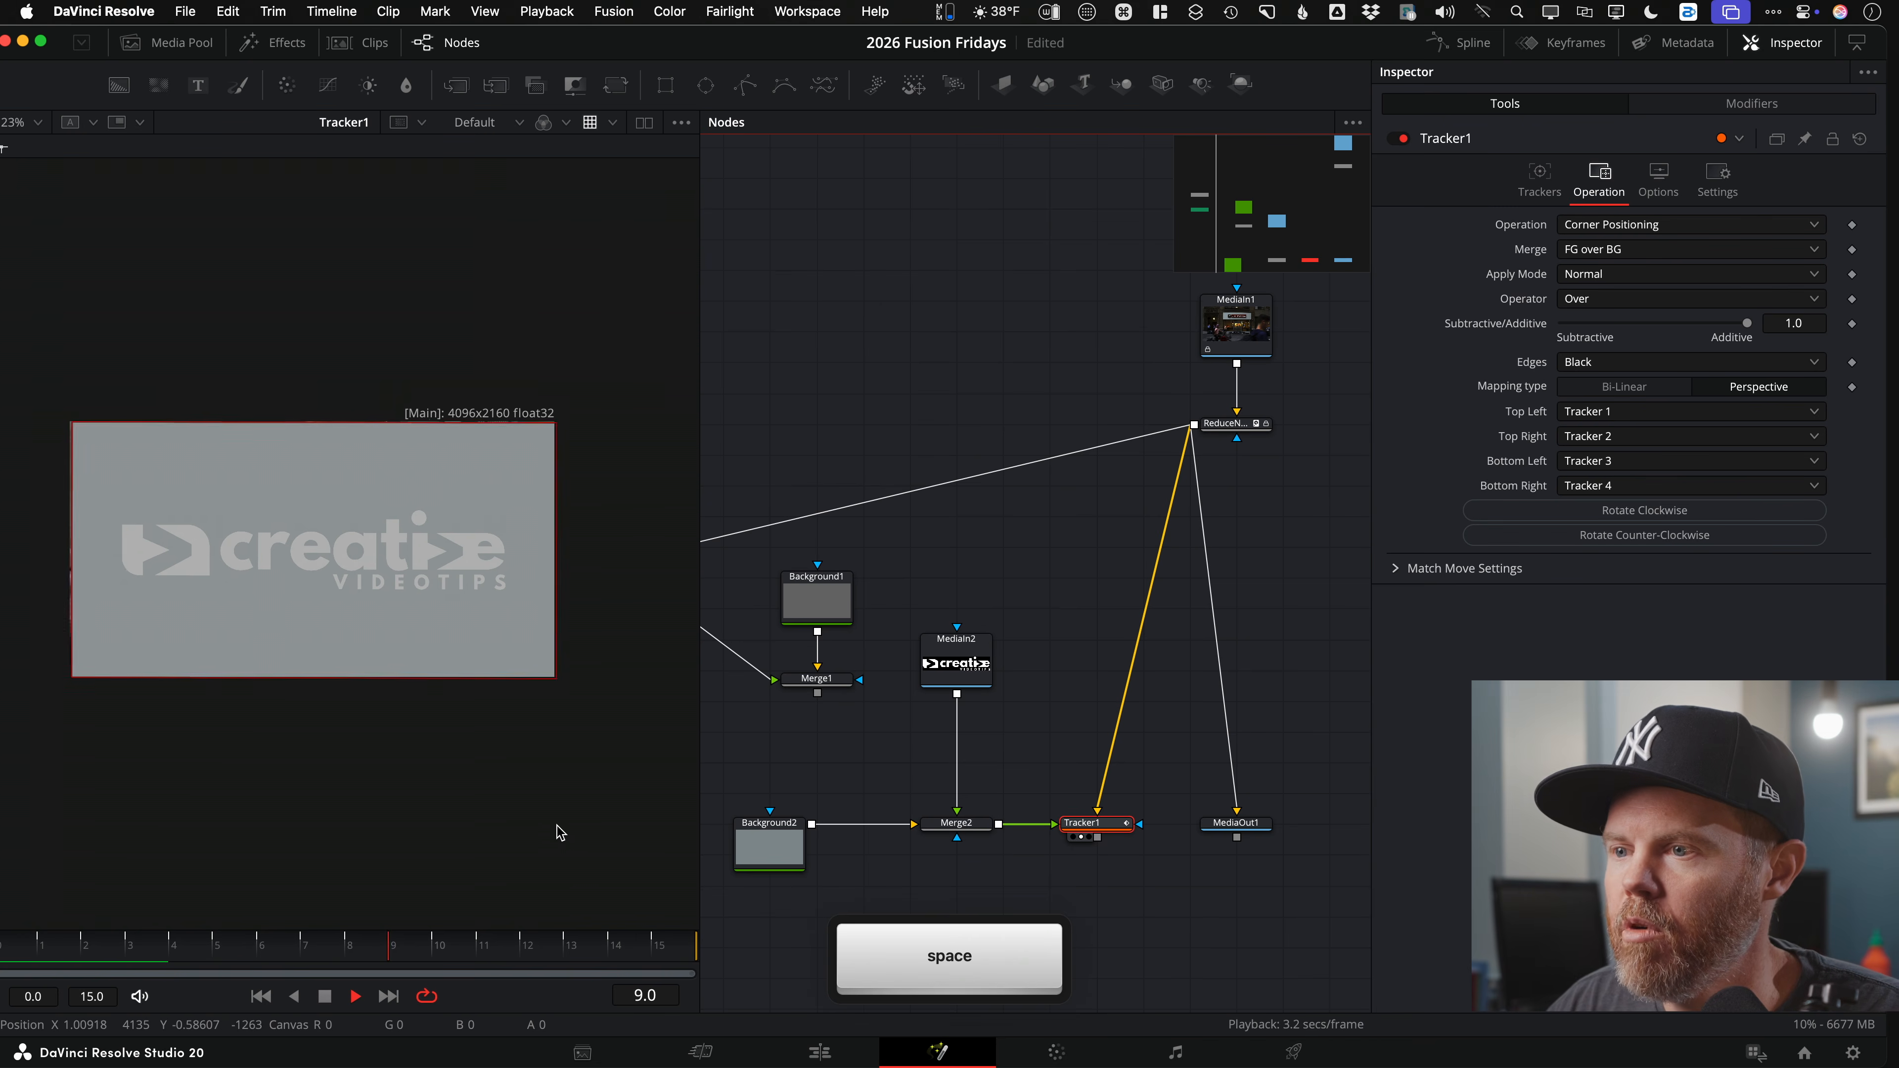
pyautogui.scroll(3, 360, 569)
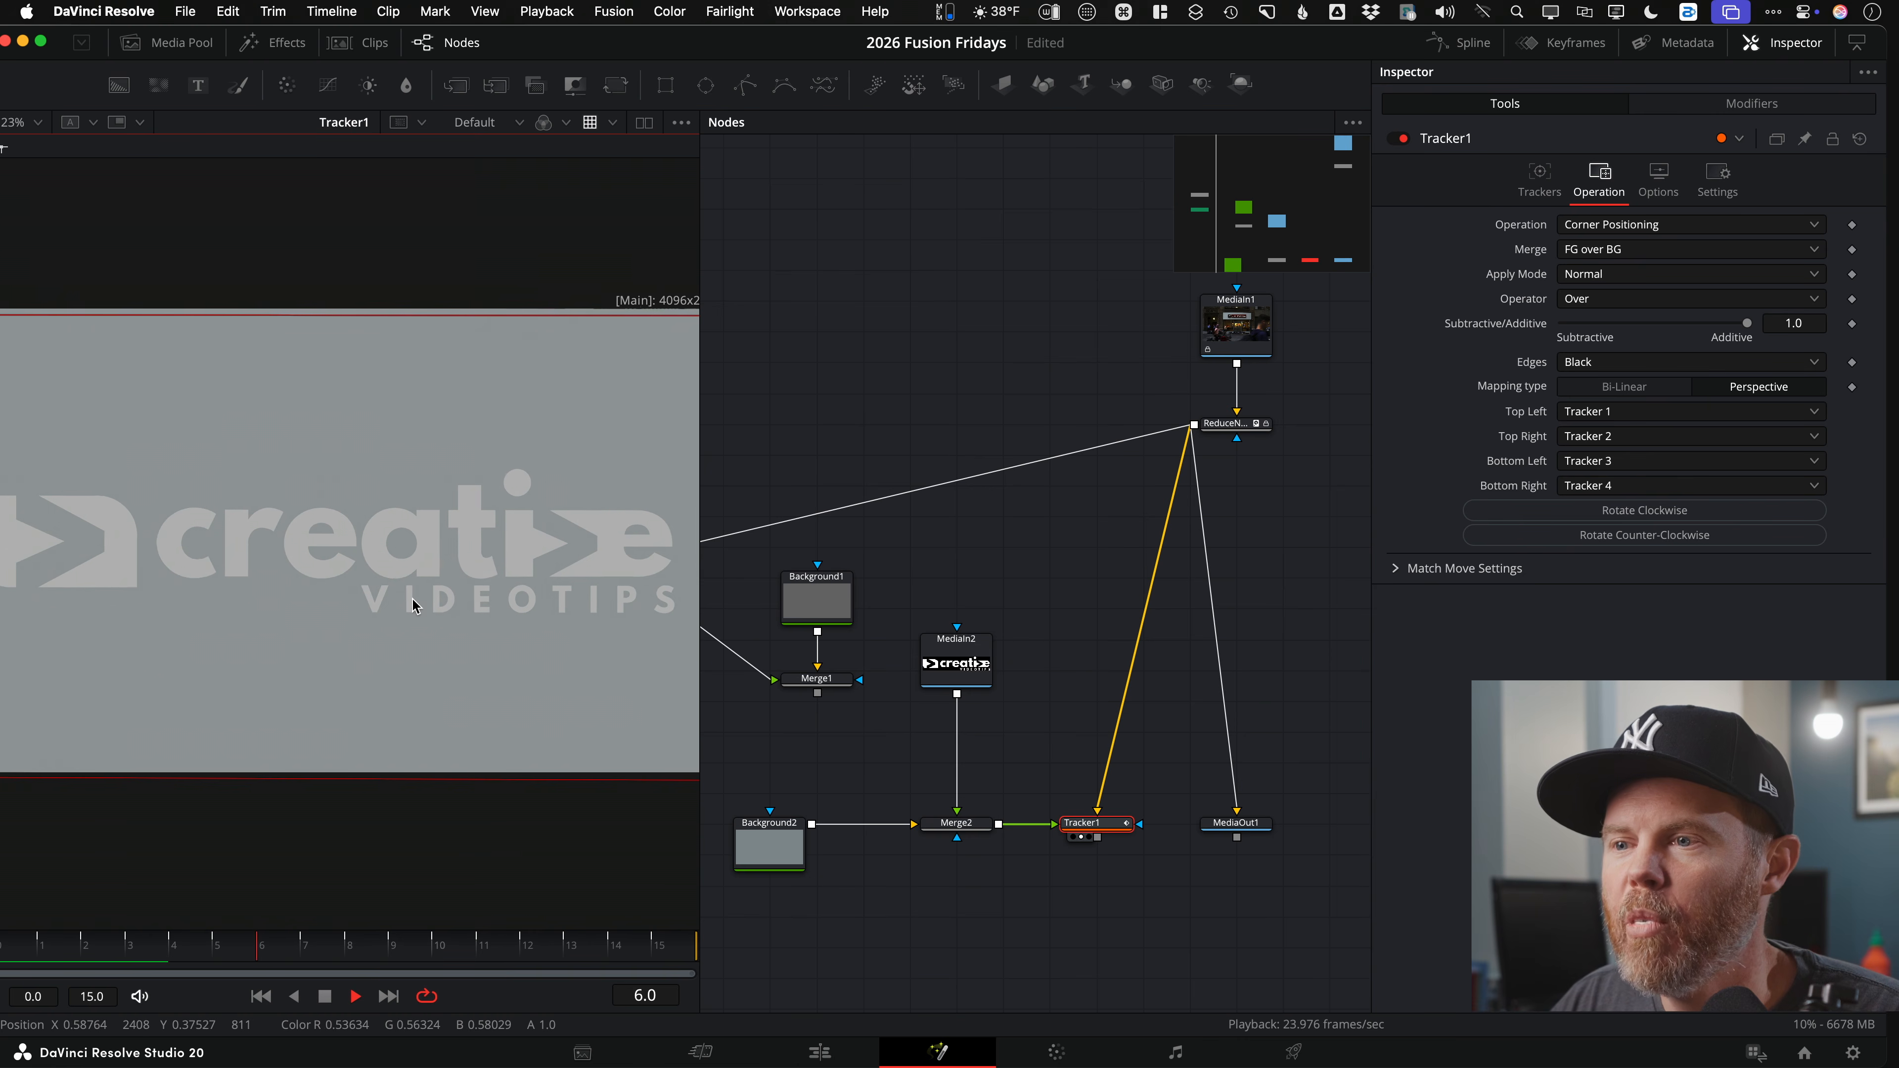
pyautogui.press('space')
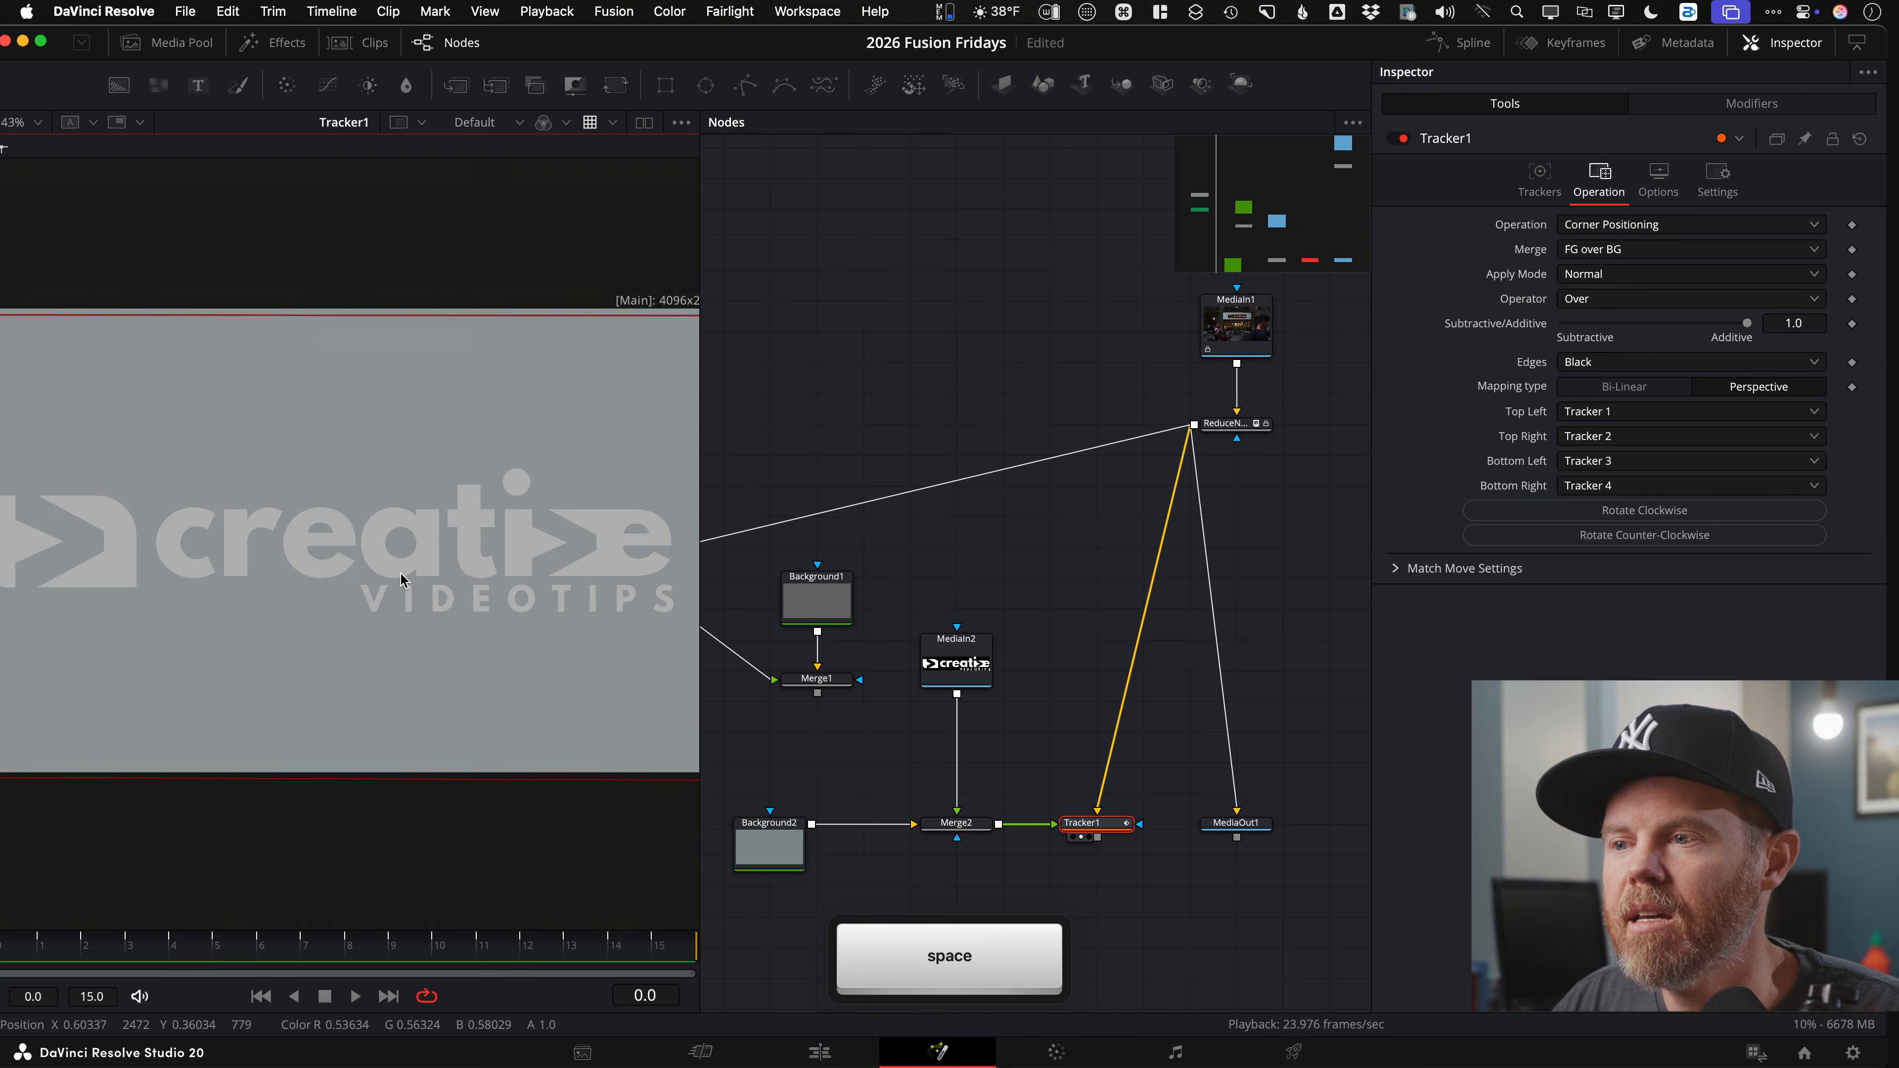
pyautogui.scroll(-2, 449, 654)
pyautogui.moveTo(967, 673); pyautogui.dragTo(967, 642)
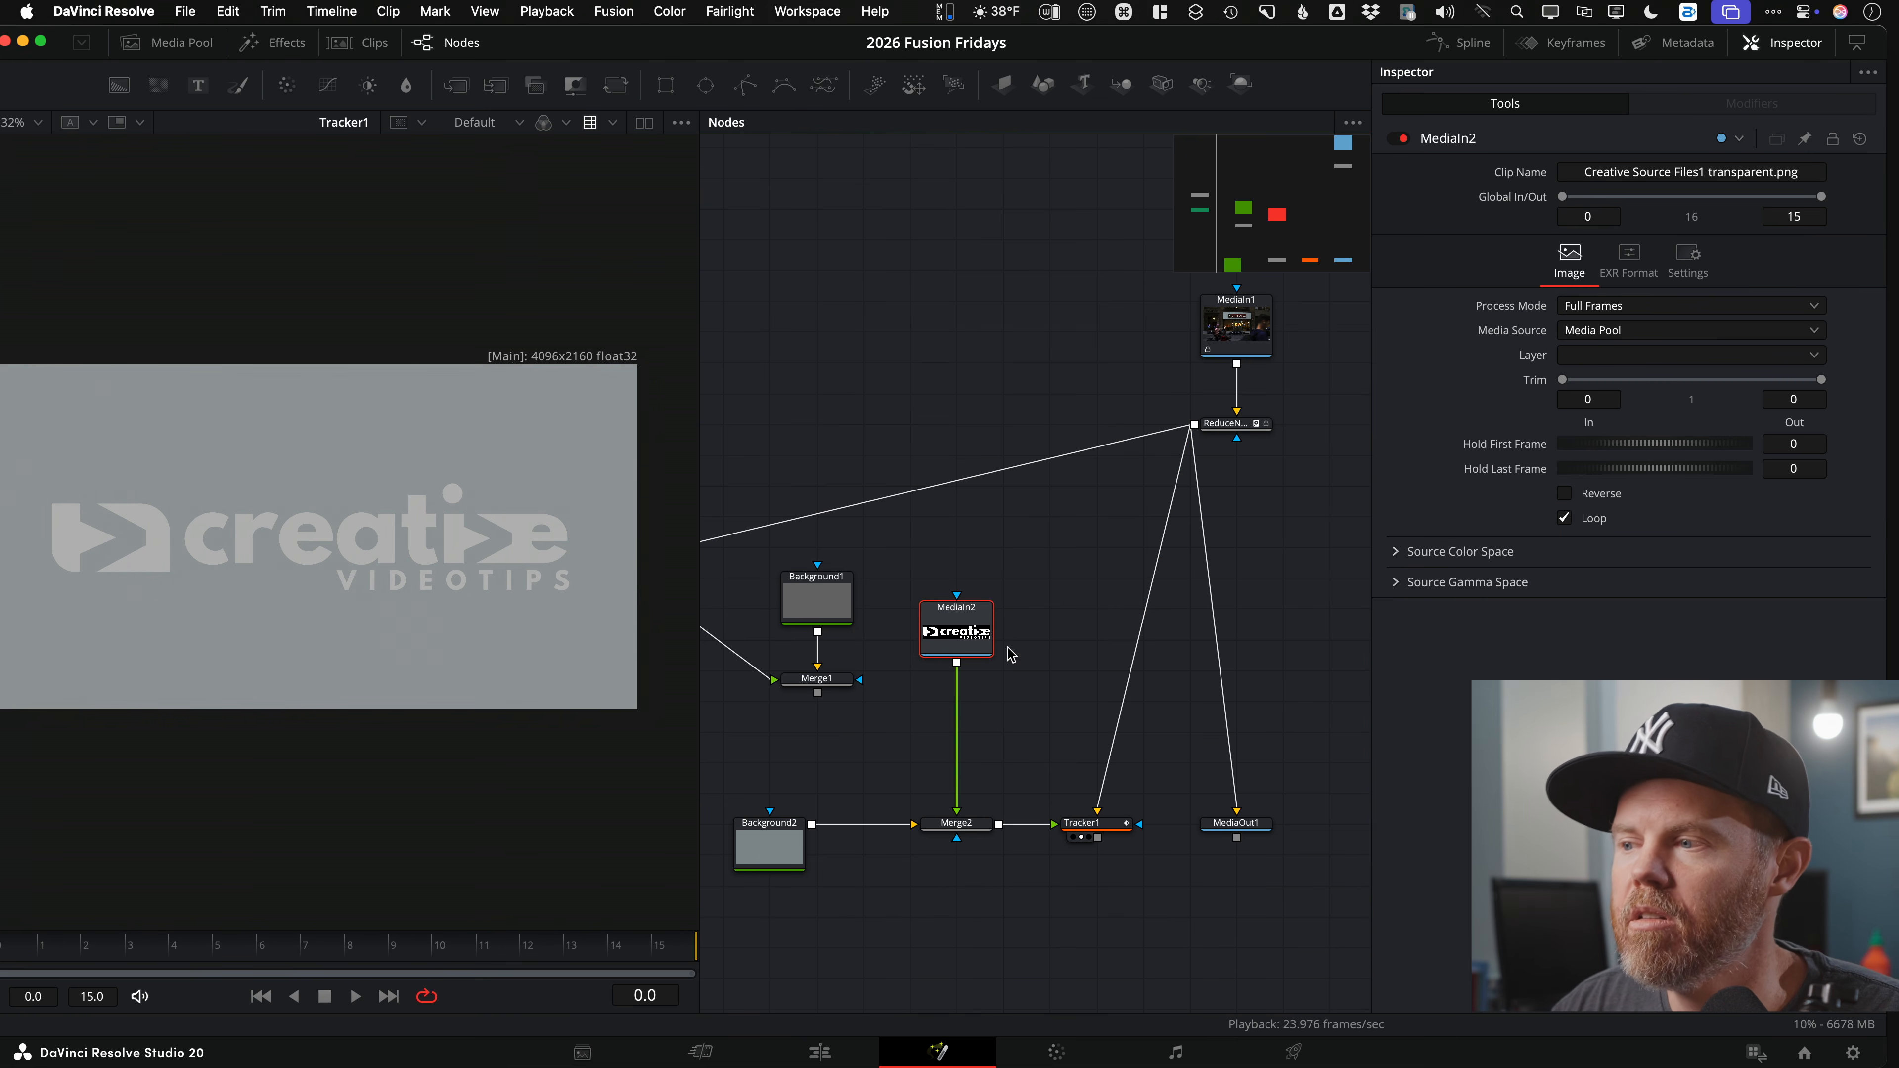
# Step: Add a Transform (xf) after the logo, shrink it to about two-thirds and move it up
pyautogui.hotkey('shift', 'space')
pyautogui.write('xf')
pyautogui.press('Return')
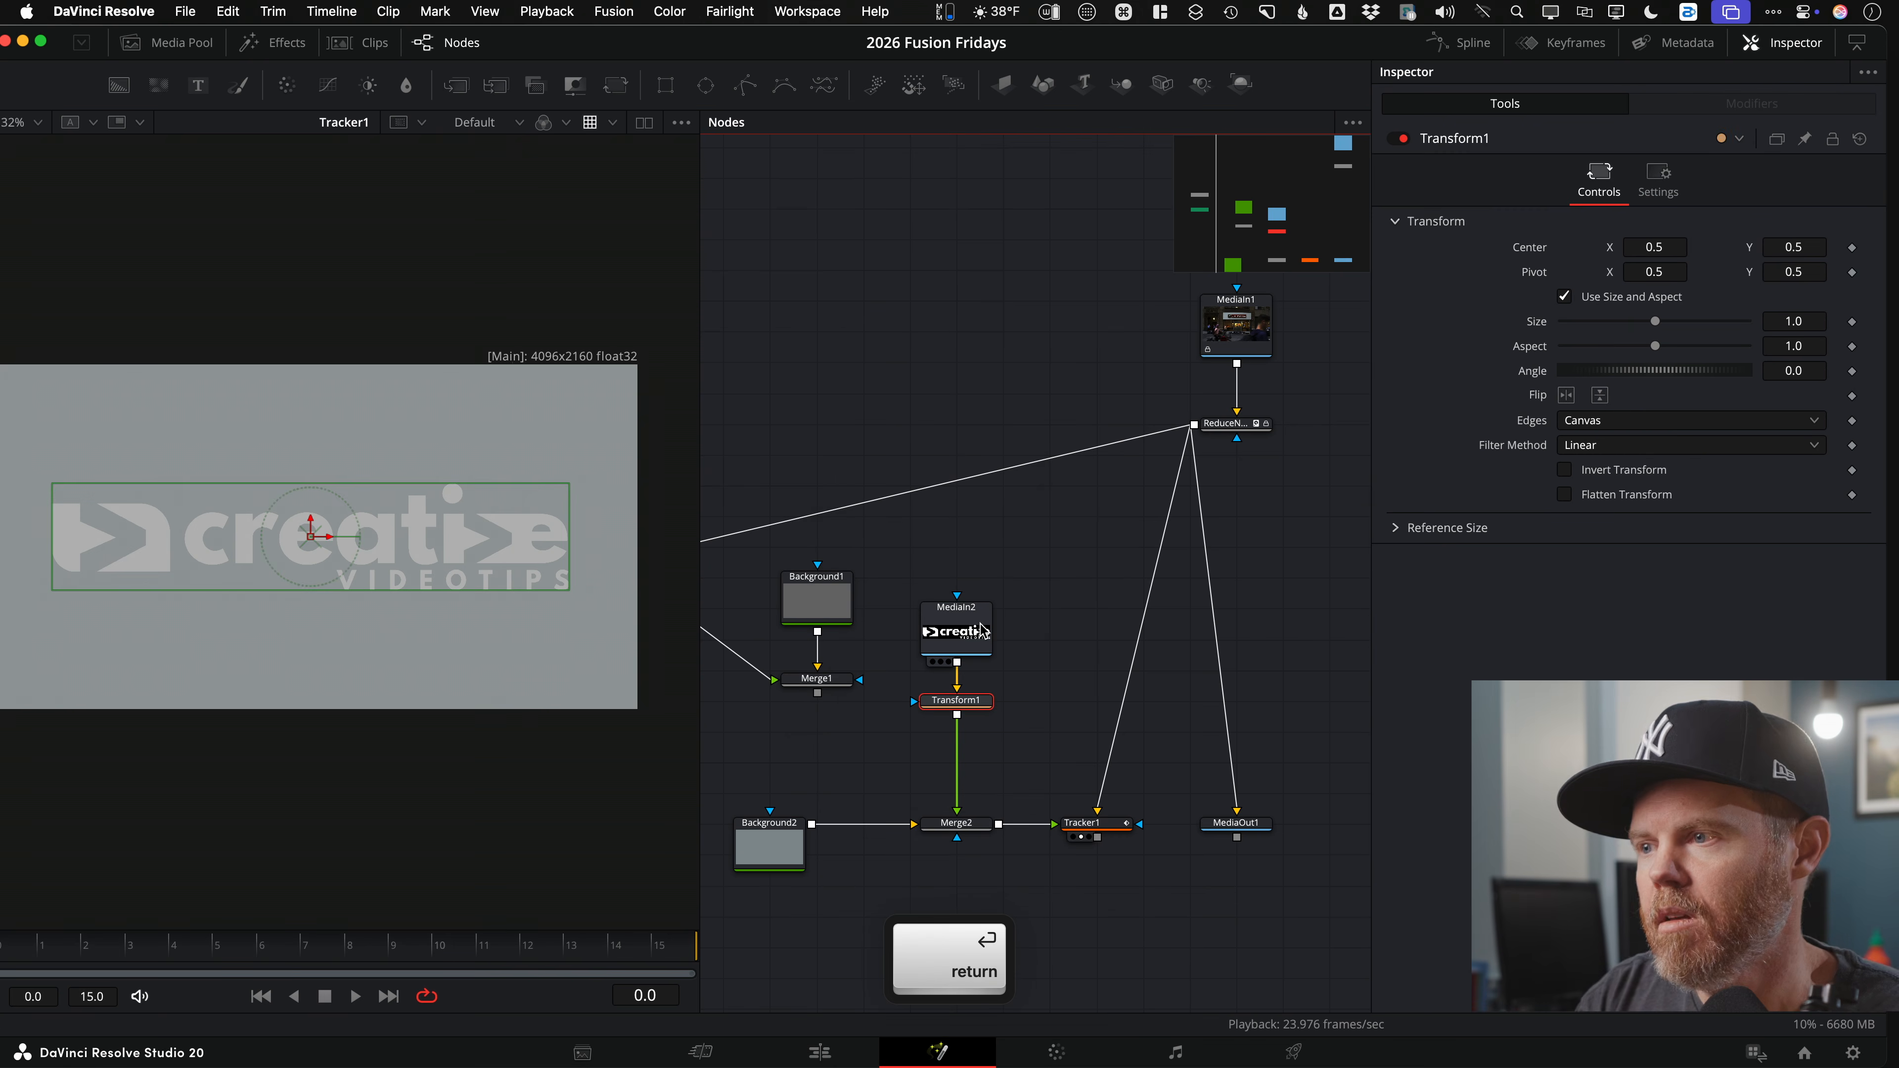
pyautogui.moveTo(570, 484); pyautogui.dragTo(486, 513)
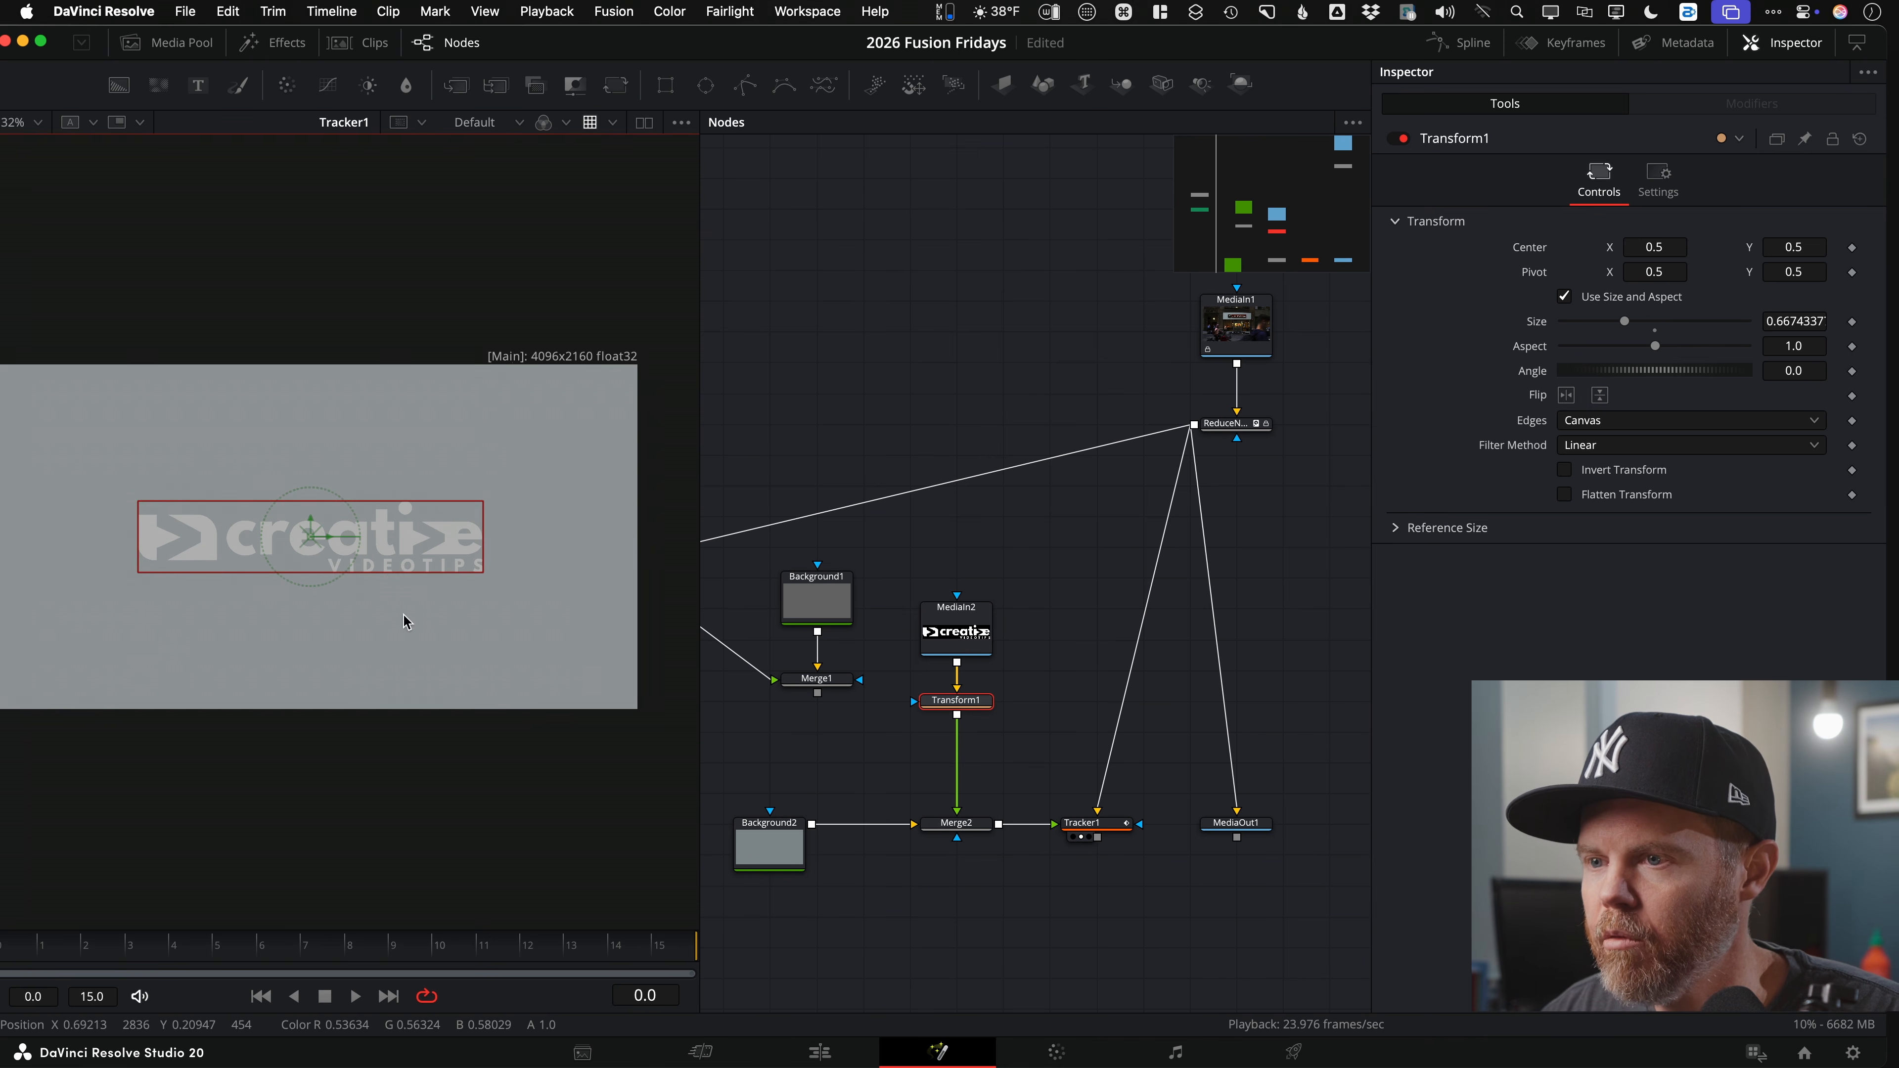
pyautogui.moveTo(310, 534); pyautogui.dragTo(310, 480)
# Step: Insert a Brightness Contrast (bc) node after Merge2, ahead of Tracker1
pyautogui.click(1109, 828)
pyautogui.moveTo(1091, 879); pyautogui.dragTo(999, 811)
pyautogui.moveTo(1290, 756); pyautogui.dragTo(1120, 770)
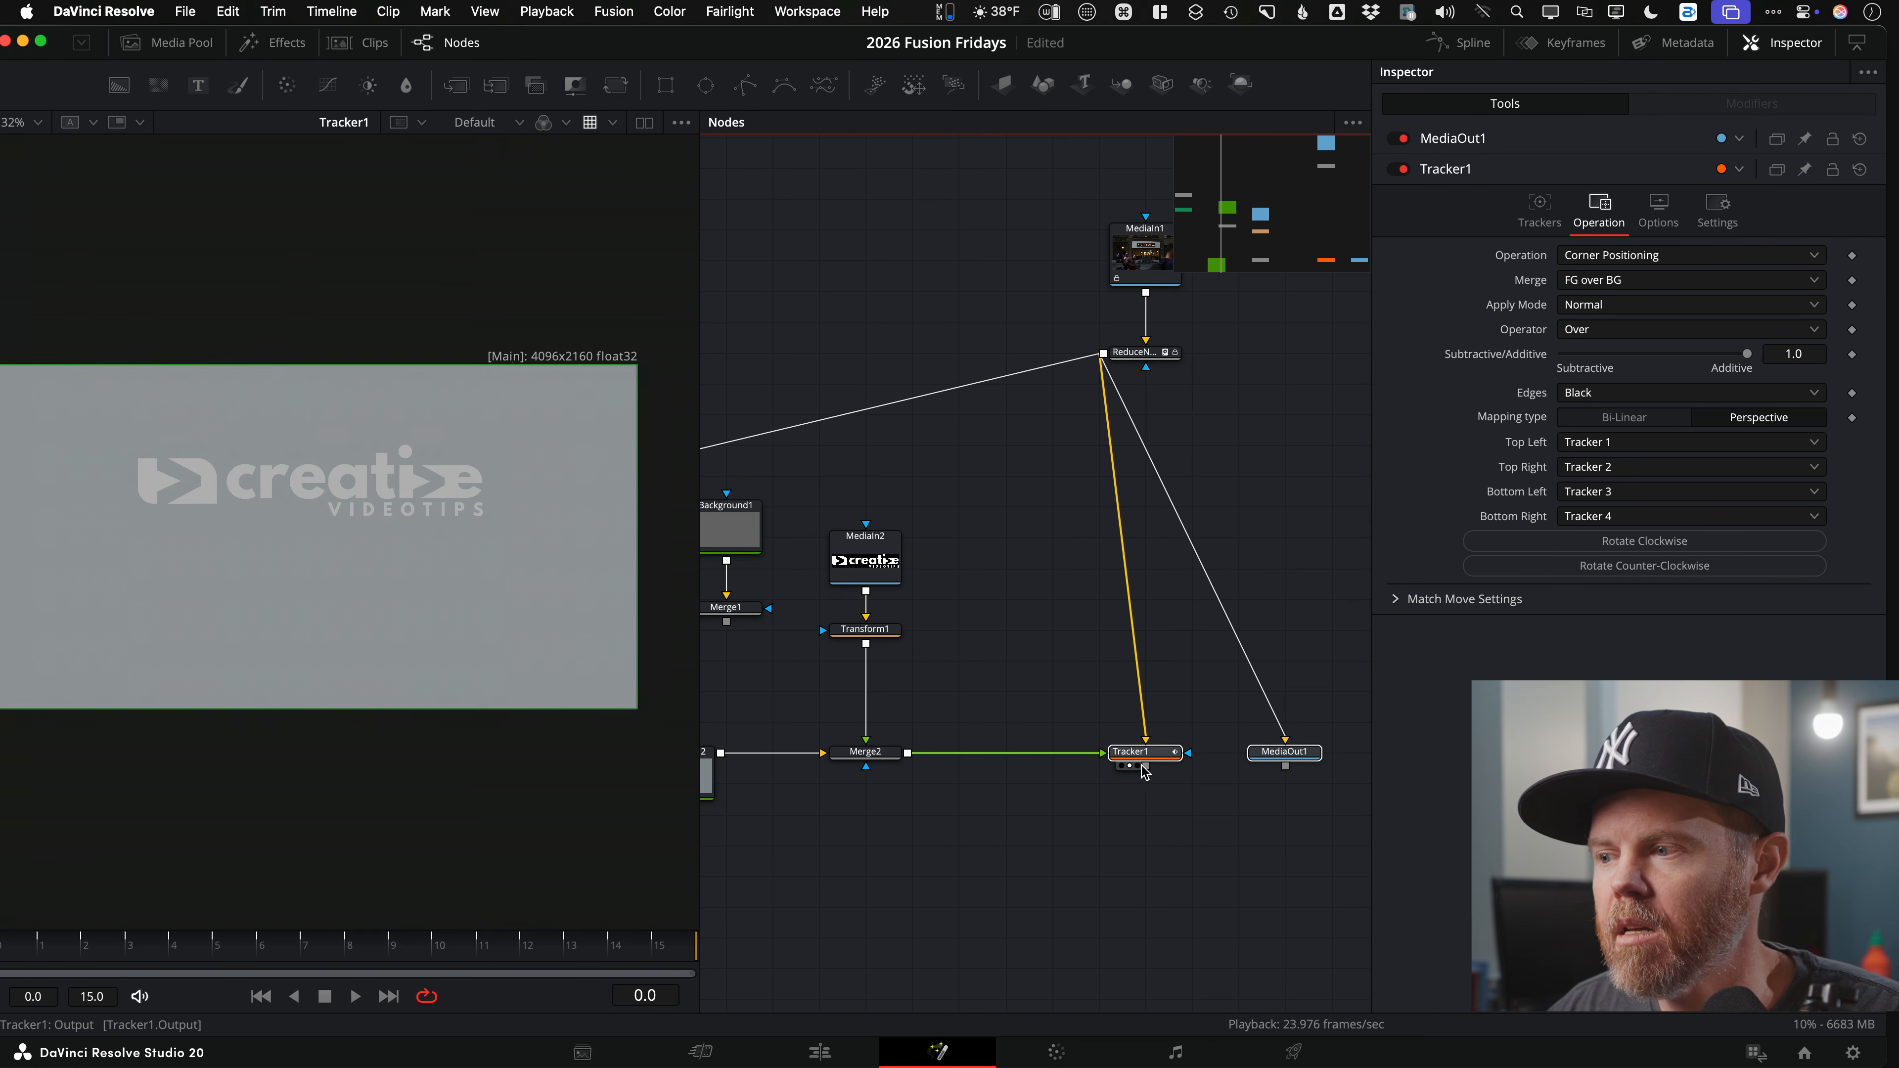
pyautogui.moveTo(976, 636); pyautogui.dragTo(1094, 642)
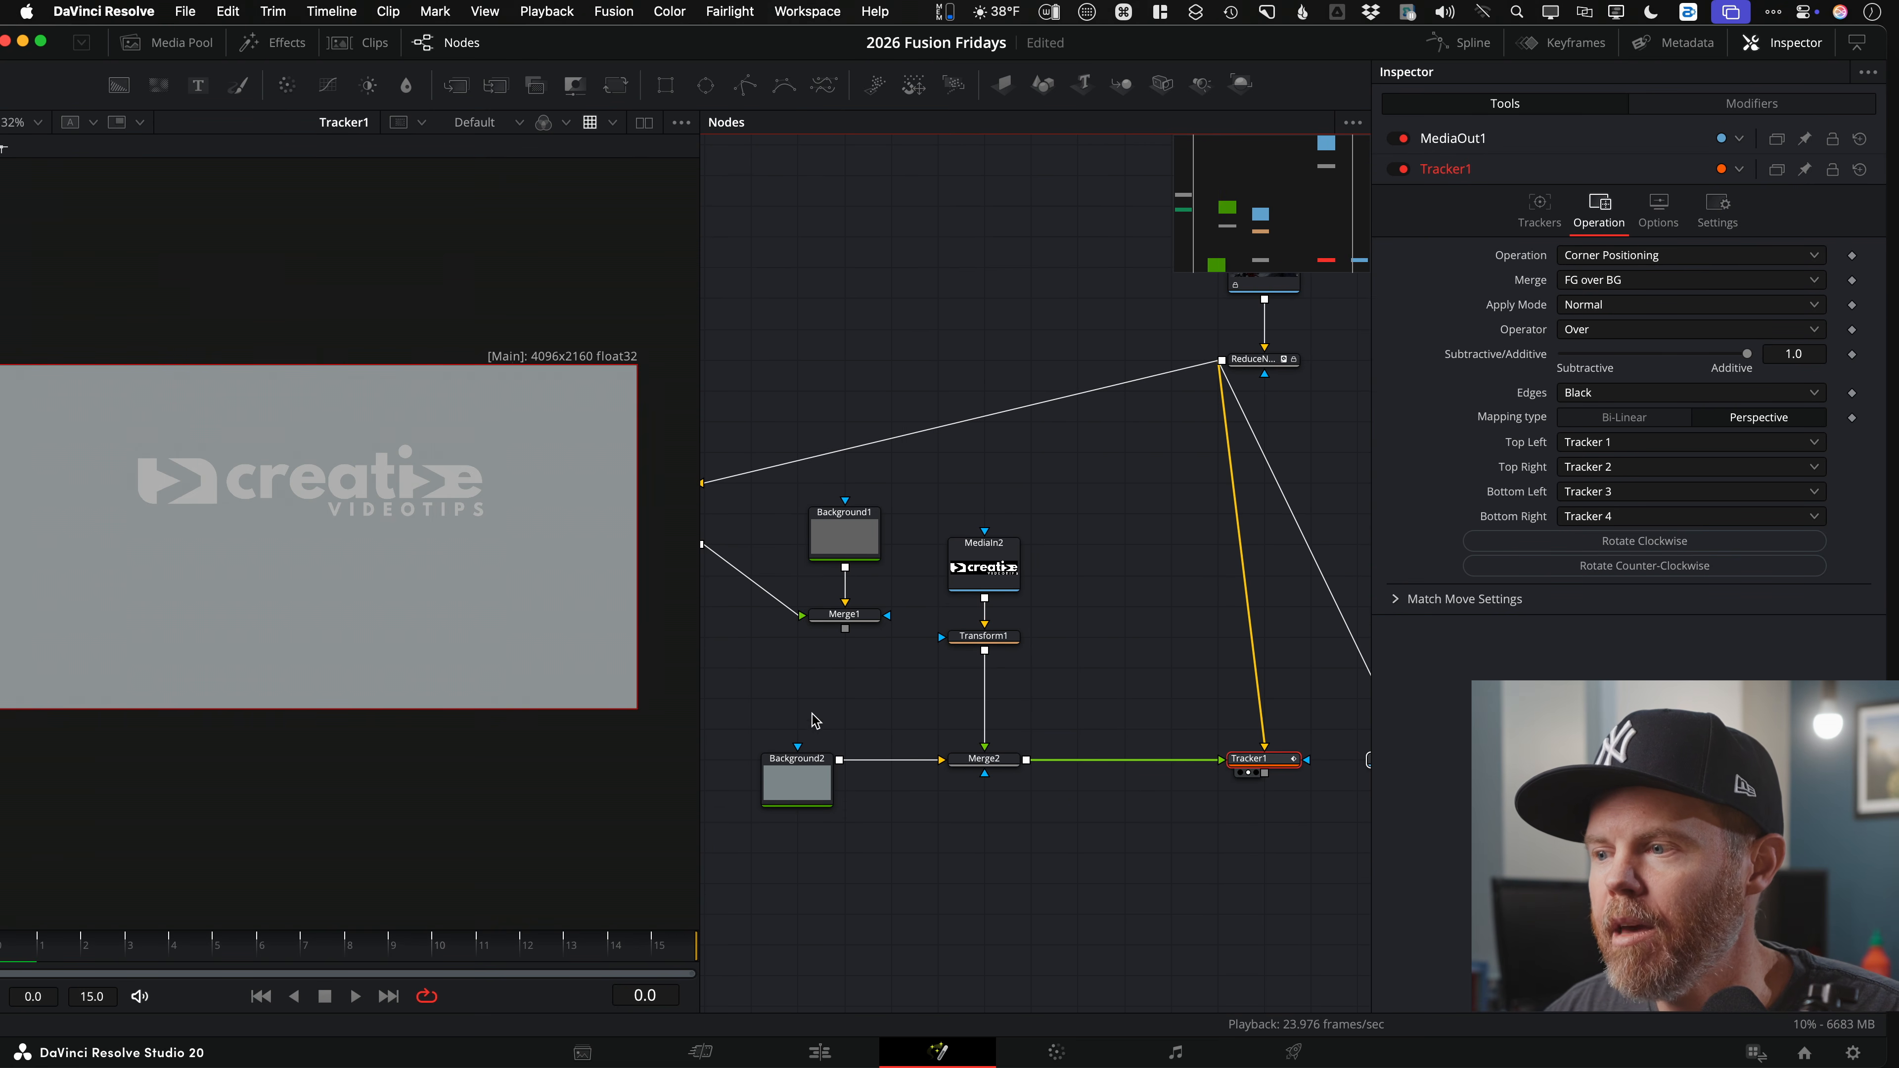
pyautogui.click(984, 810)
pyautogui.click(995, 760)
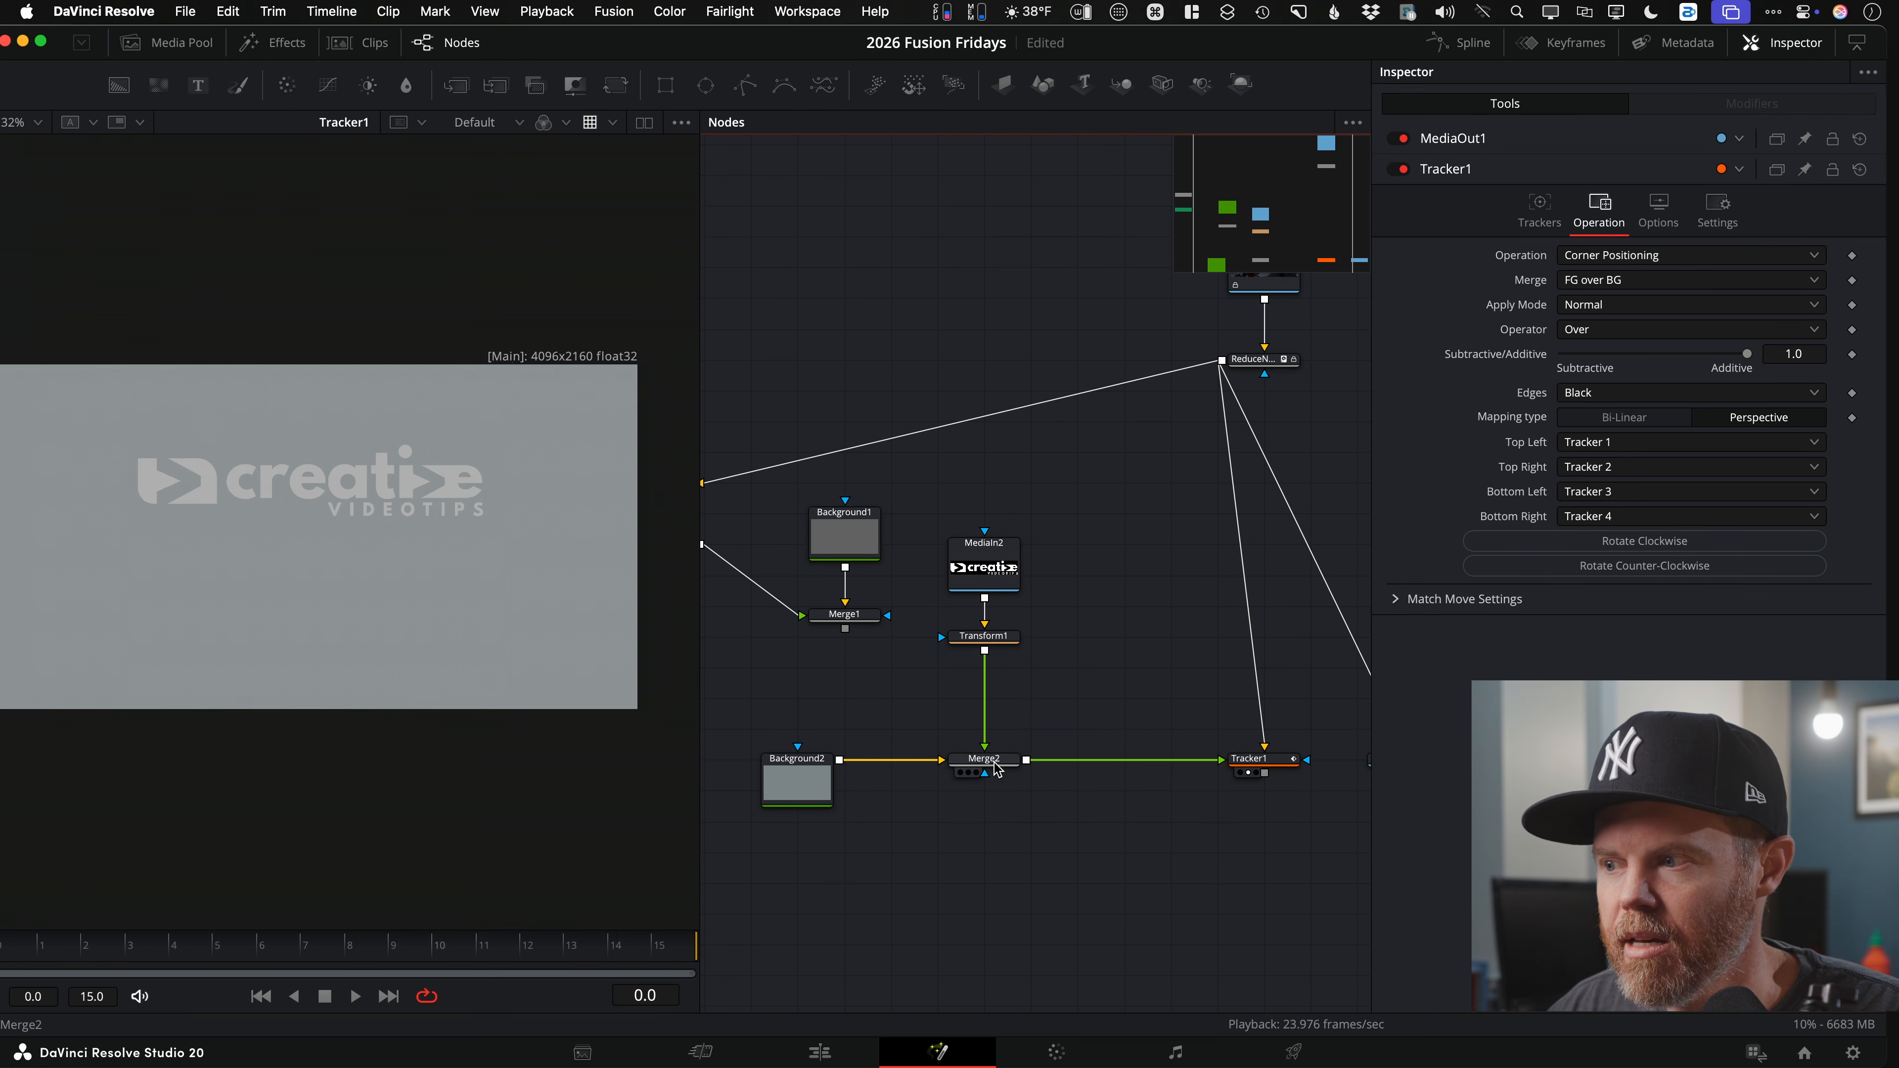
pyautogui.hotkey('shift', 'space')
pyautogui.write('bc')
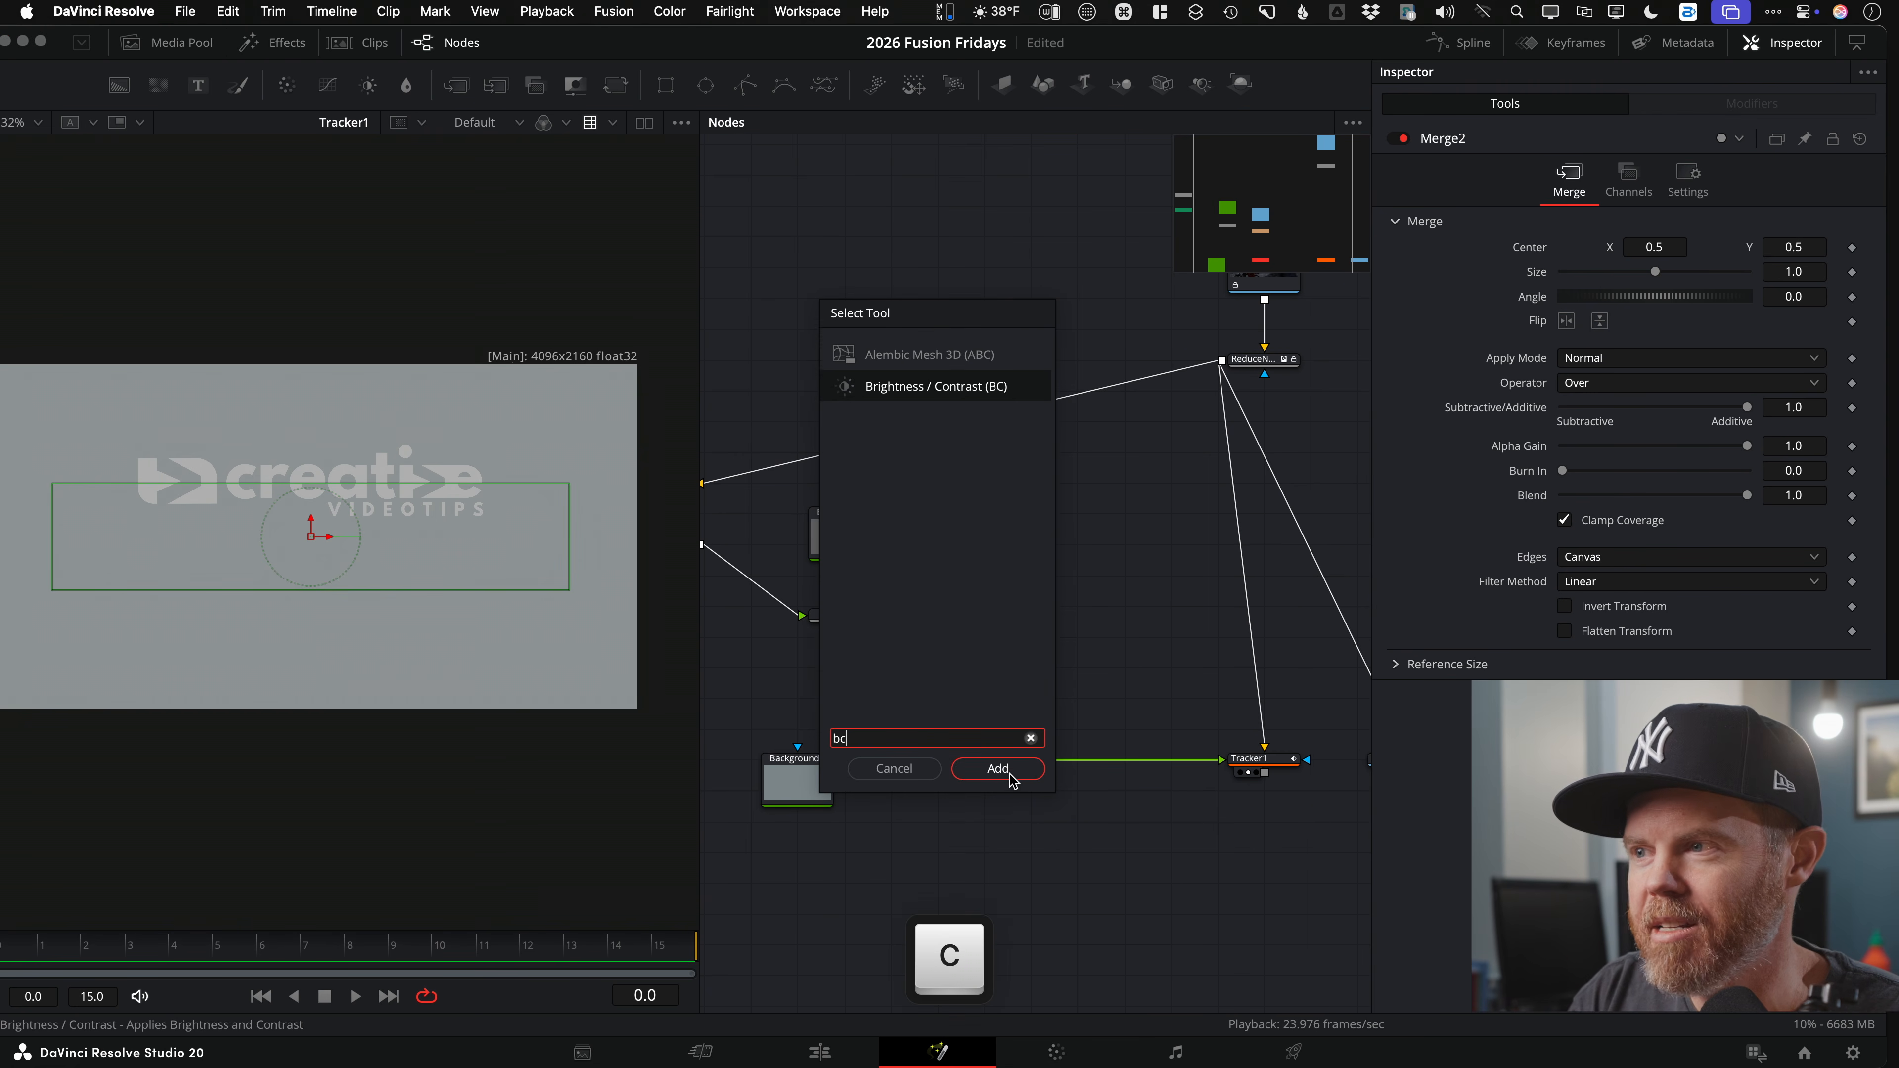
pyautogui.press('Return')
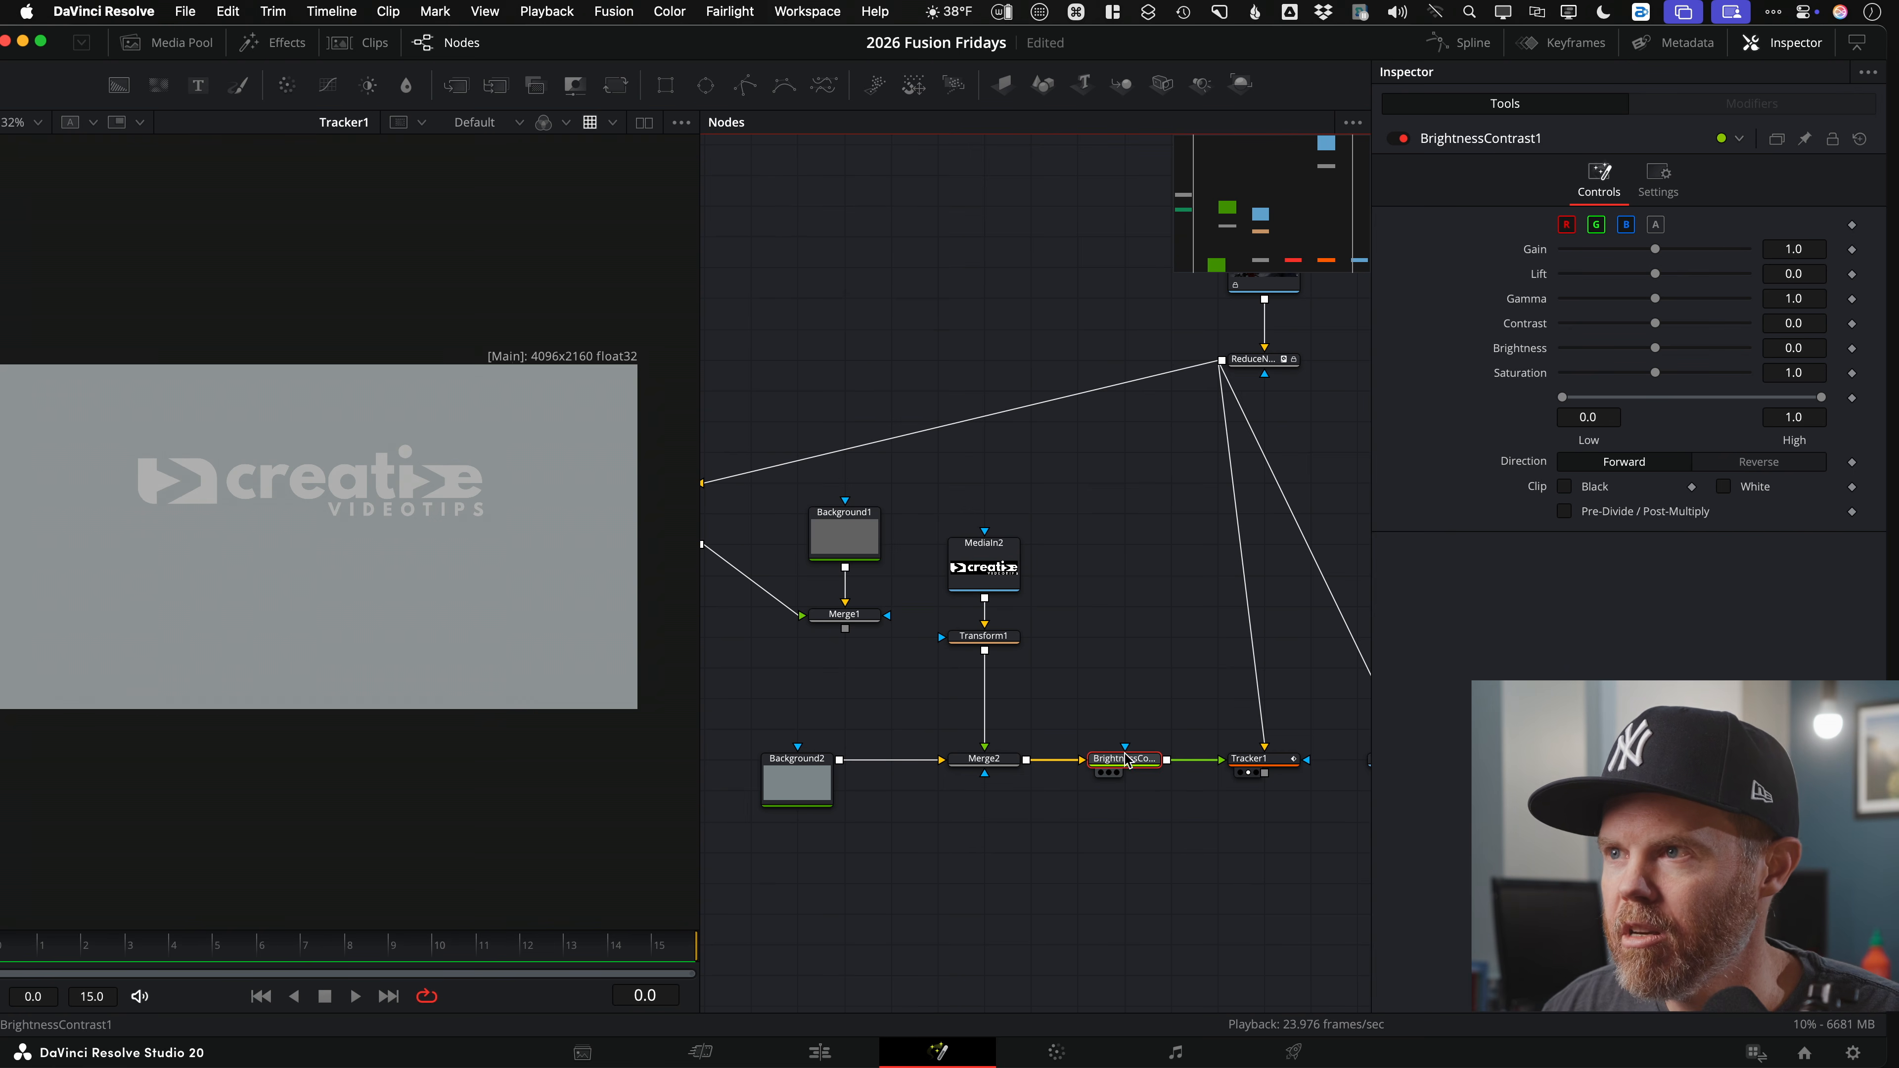
# Step: Add a Polygon node and view the ReduceNoise storefront footage at the first frame
pyautogui.moveTo(745, 88); pyautogui.dragTo(1123, 697)
pyautogui.moveTo(1079, 631); pyautogui.dragTo(945, 631)
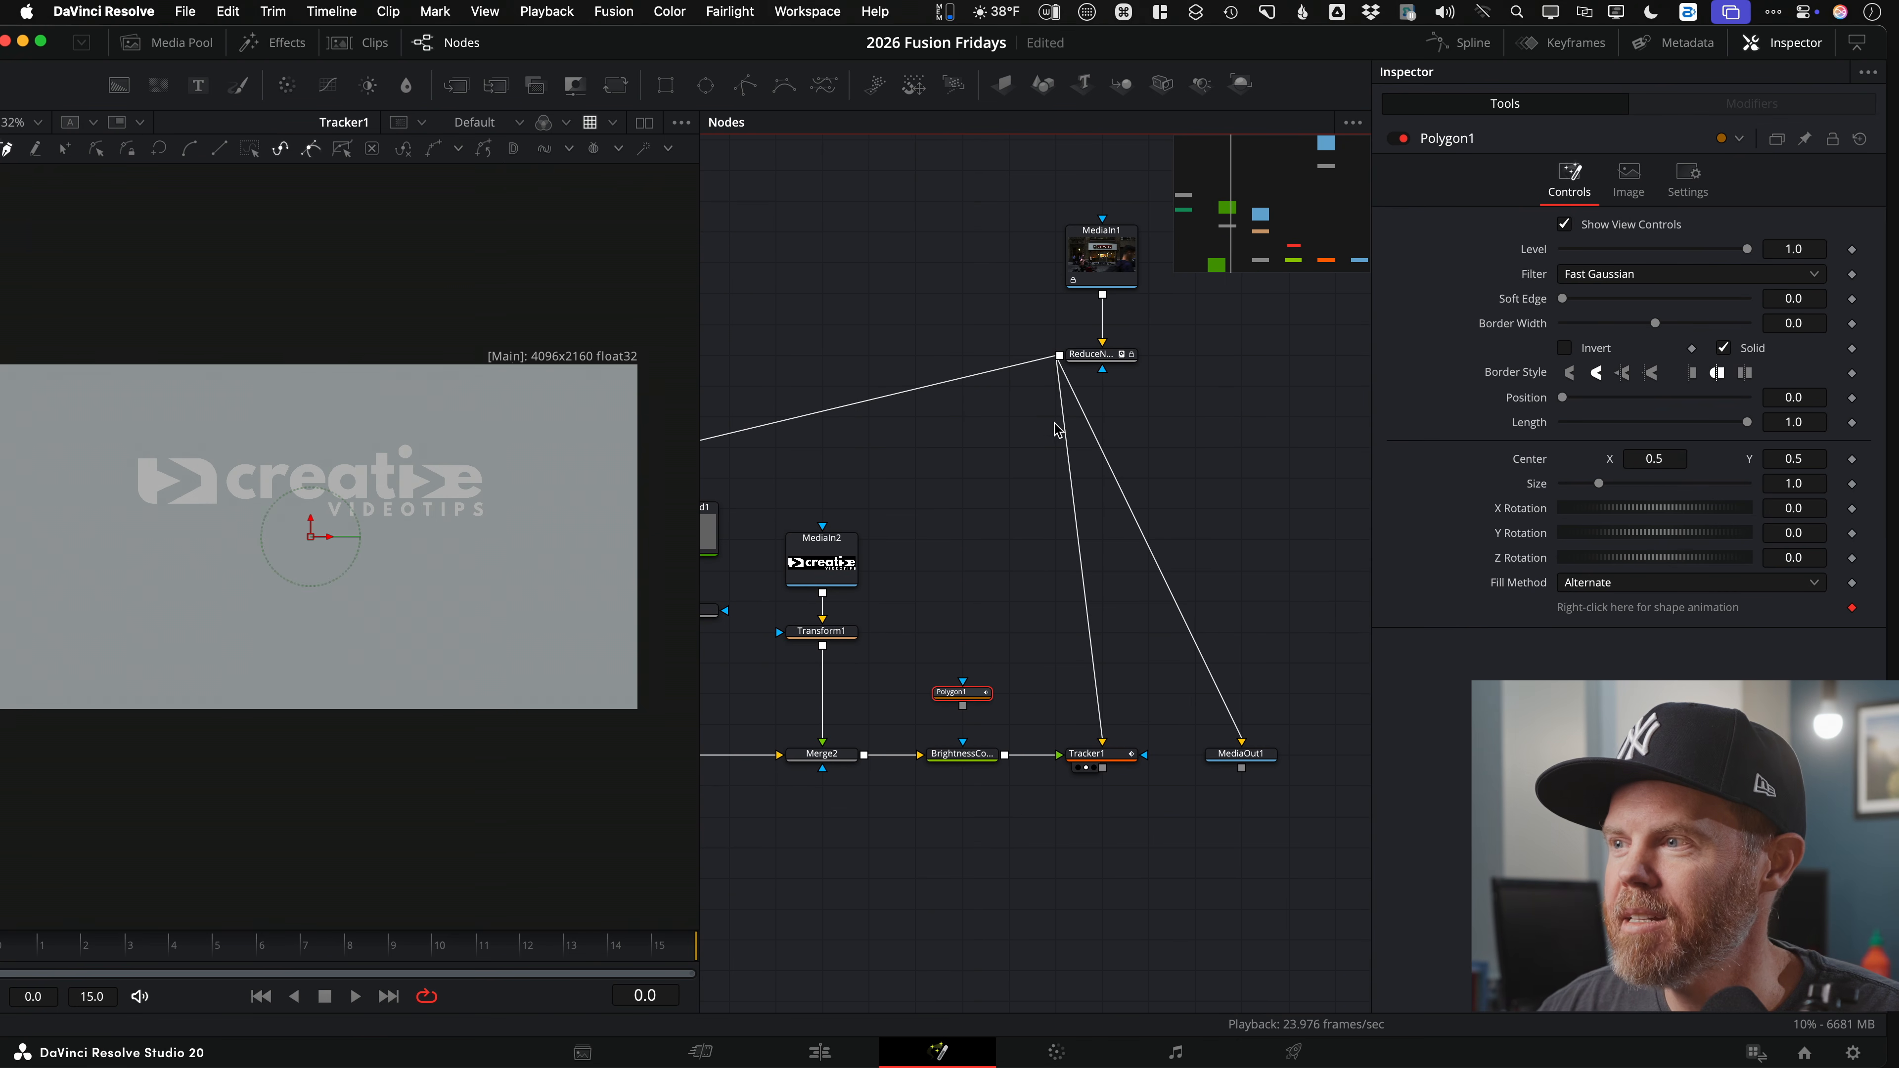
pyautogui.scroll(1, 1058, 429)
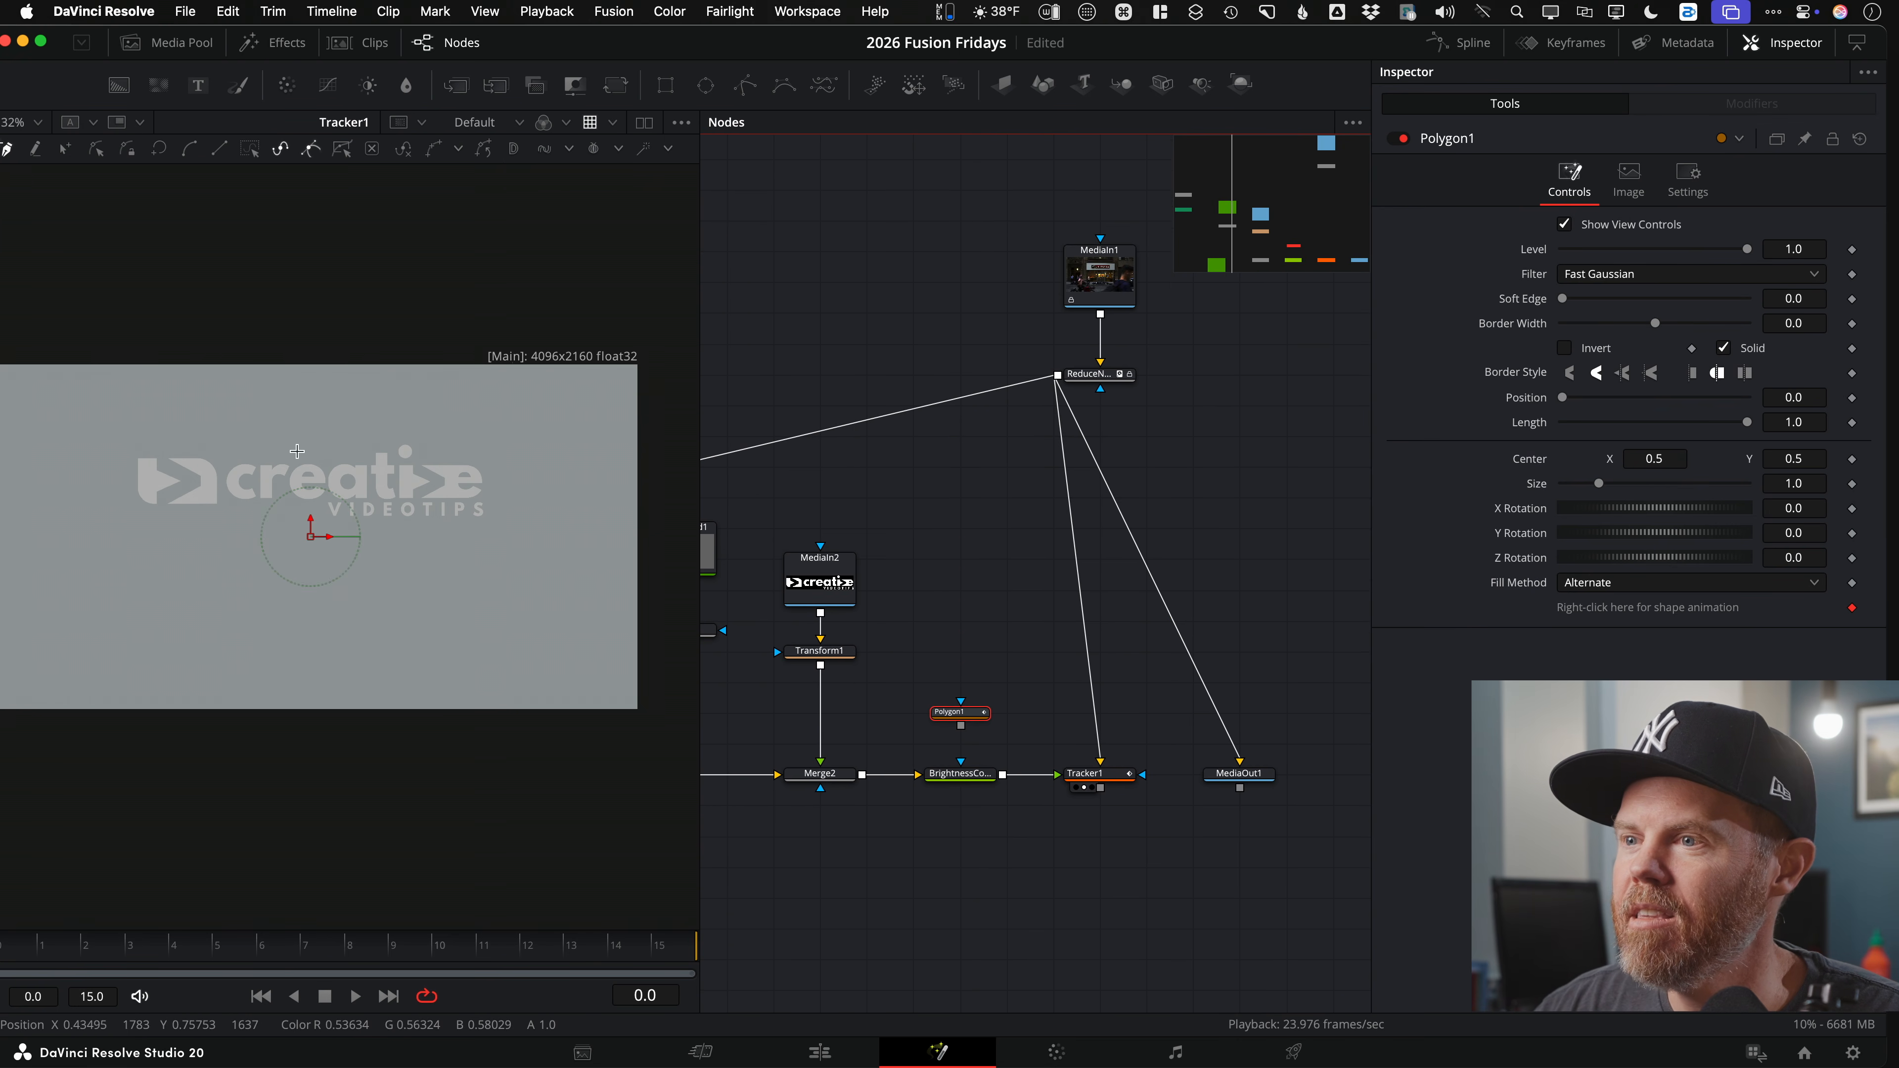
pyautogui.click(1084, 389)
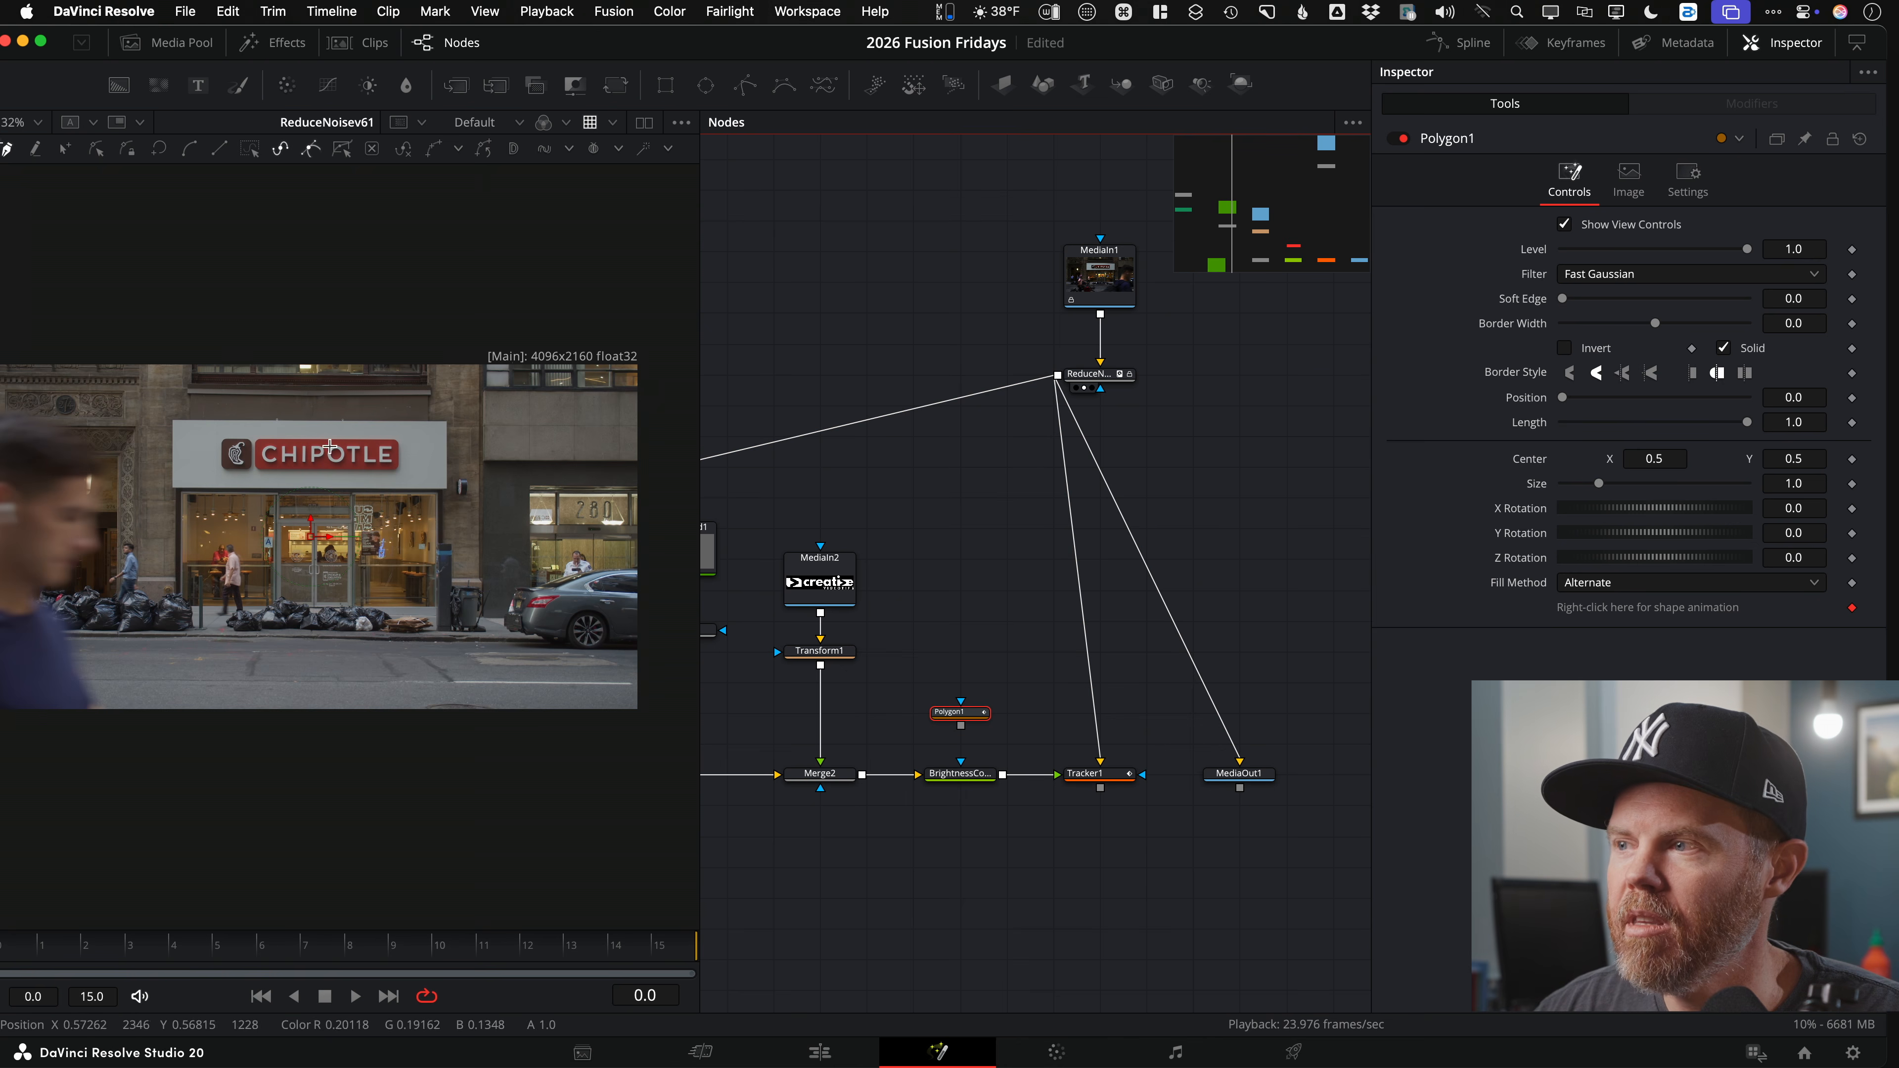
pyautogui.moveTo(150, 959); pyautogui.dragTo(58, 970)
pyautogui.click(261, 996)
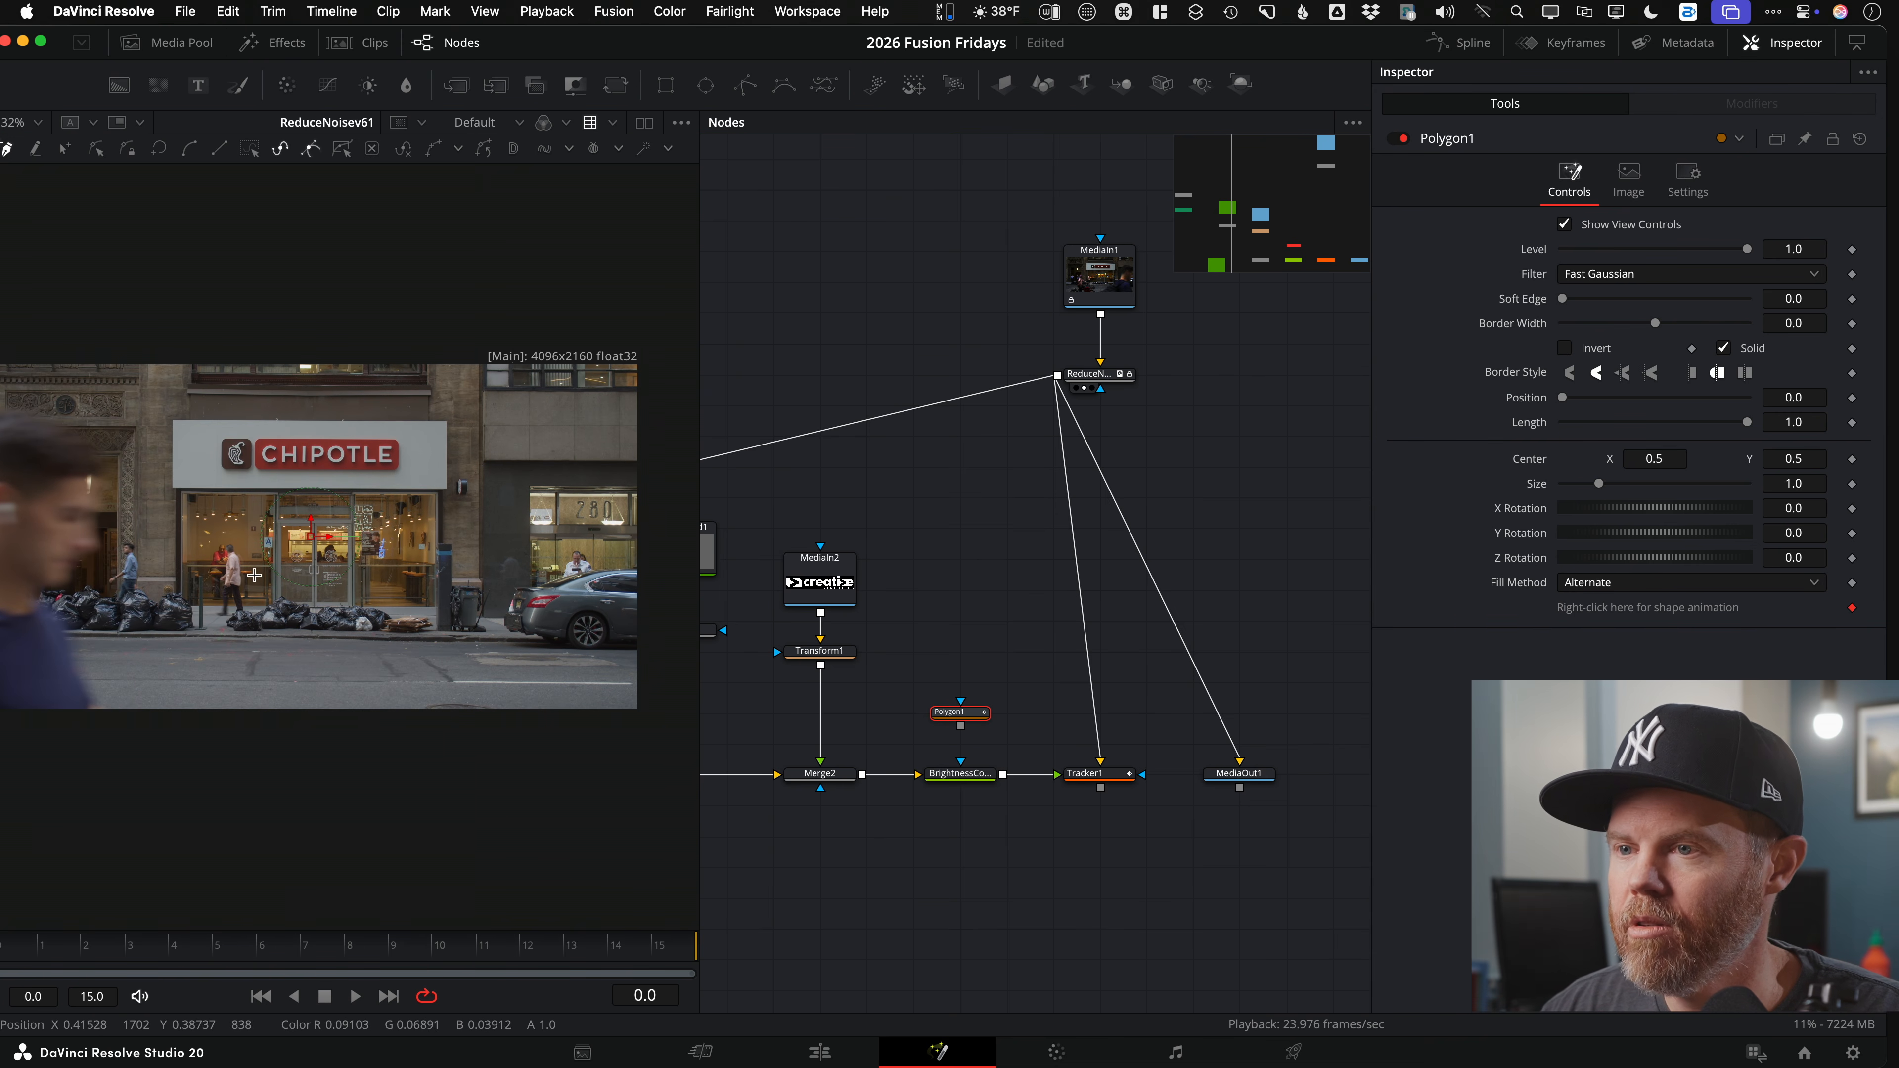
# Step: Place polygon points around the Chipotle sign's corners
pyautogui.scroll(10, 167, 477)
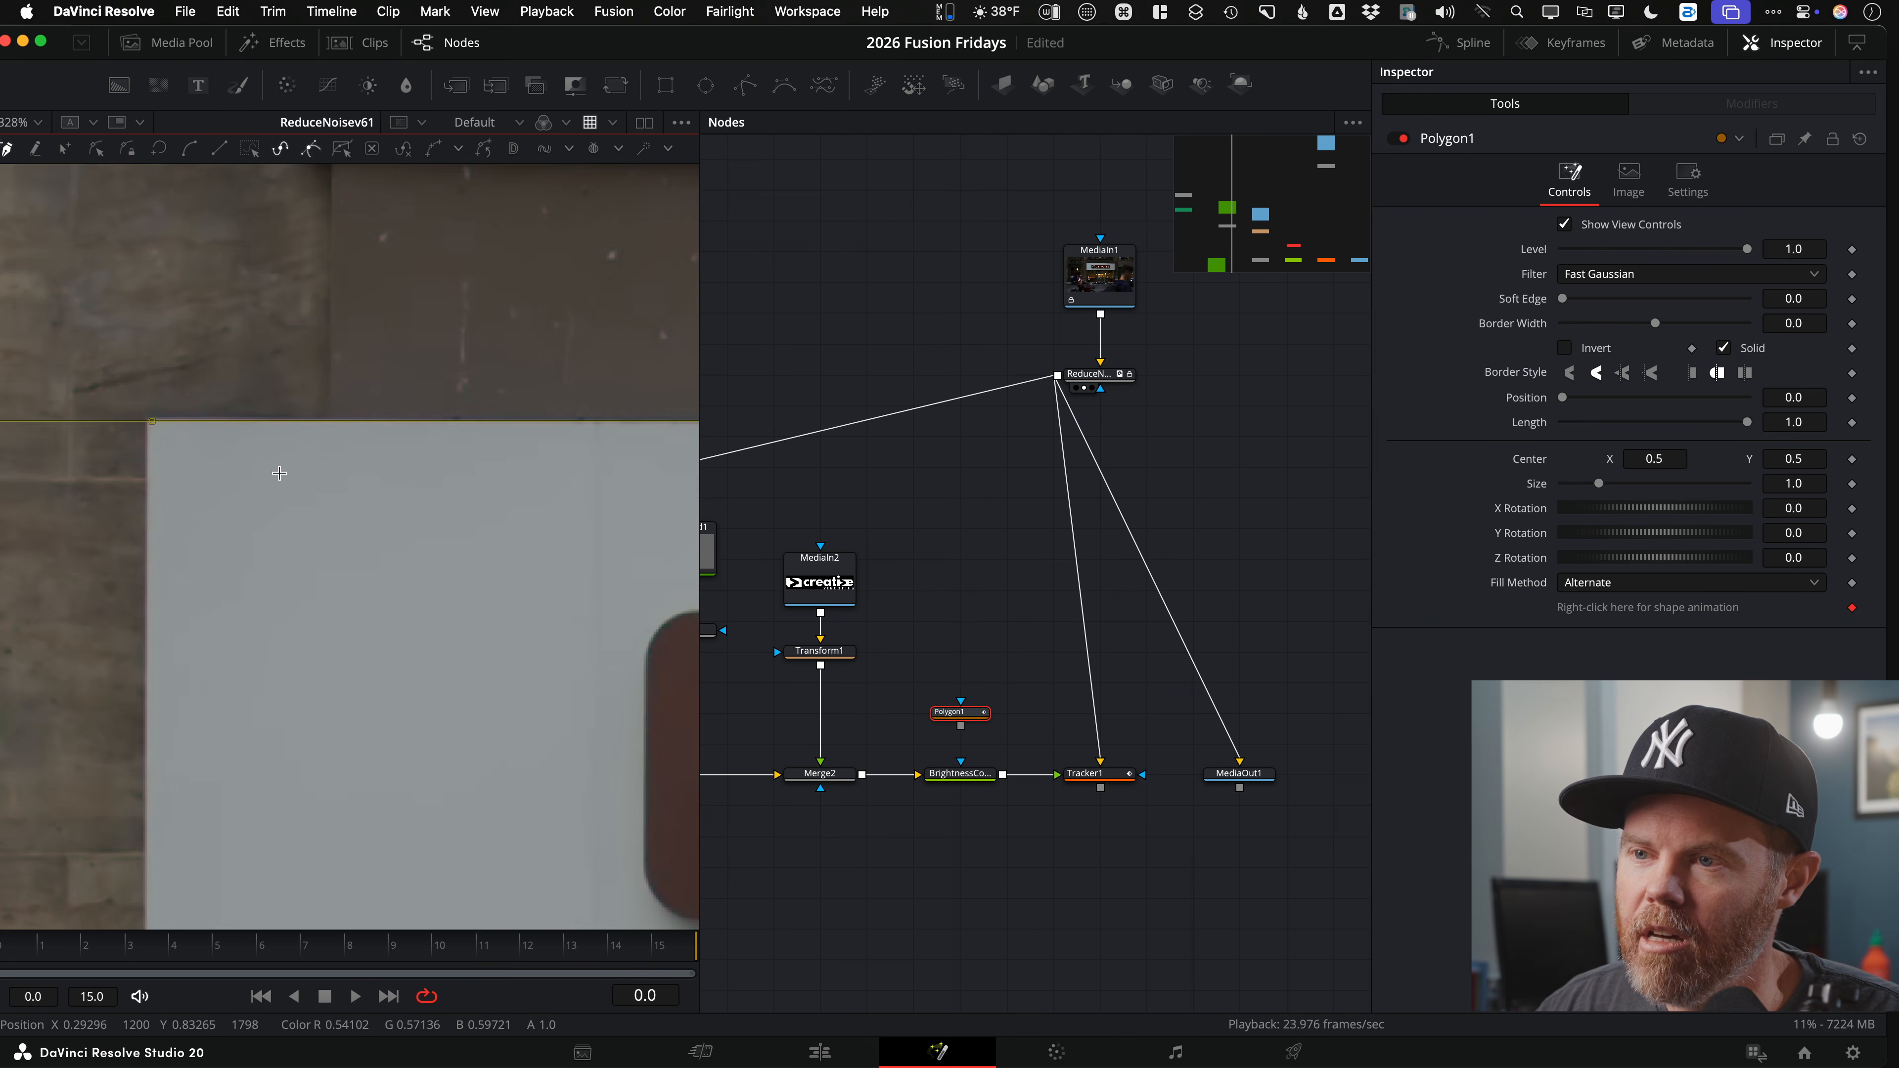
pyautogui.scroll(-10, 197, 452)
pyautogui.scroll(12, 611, 547)
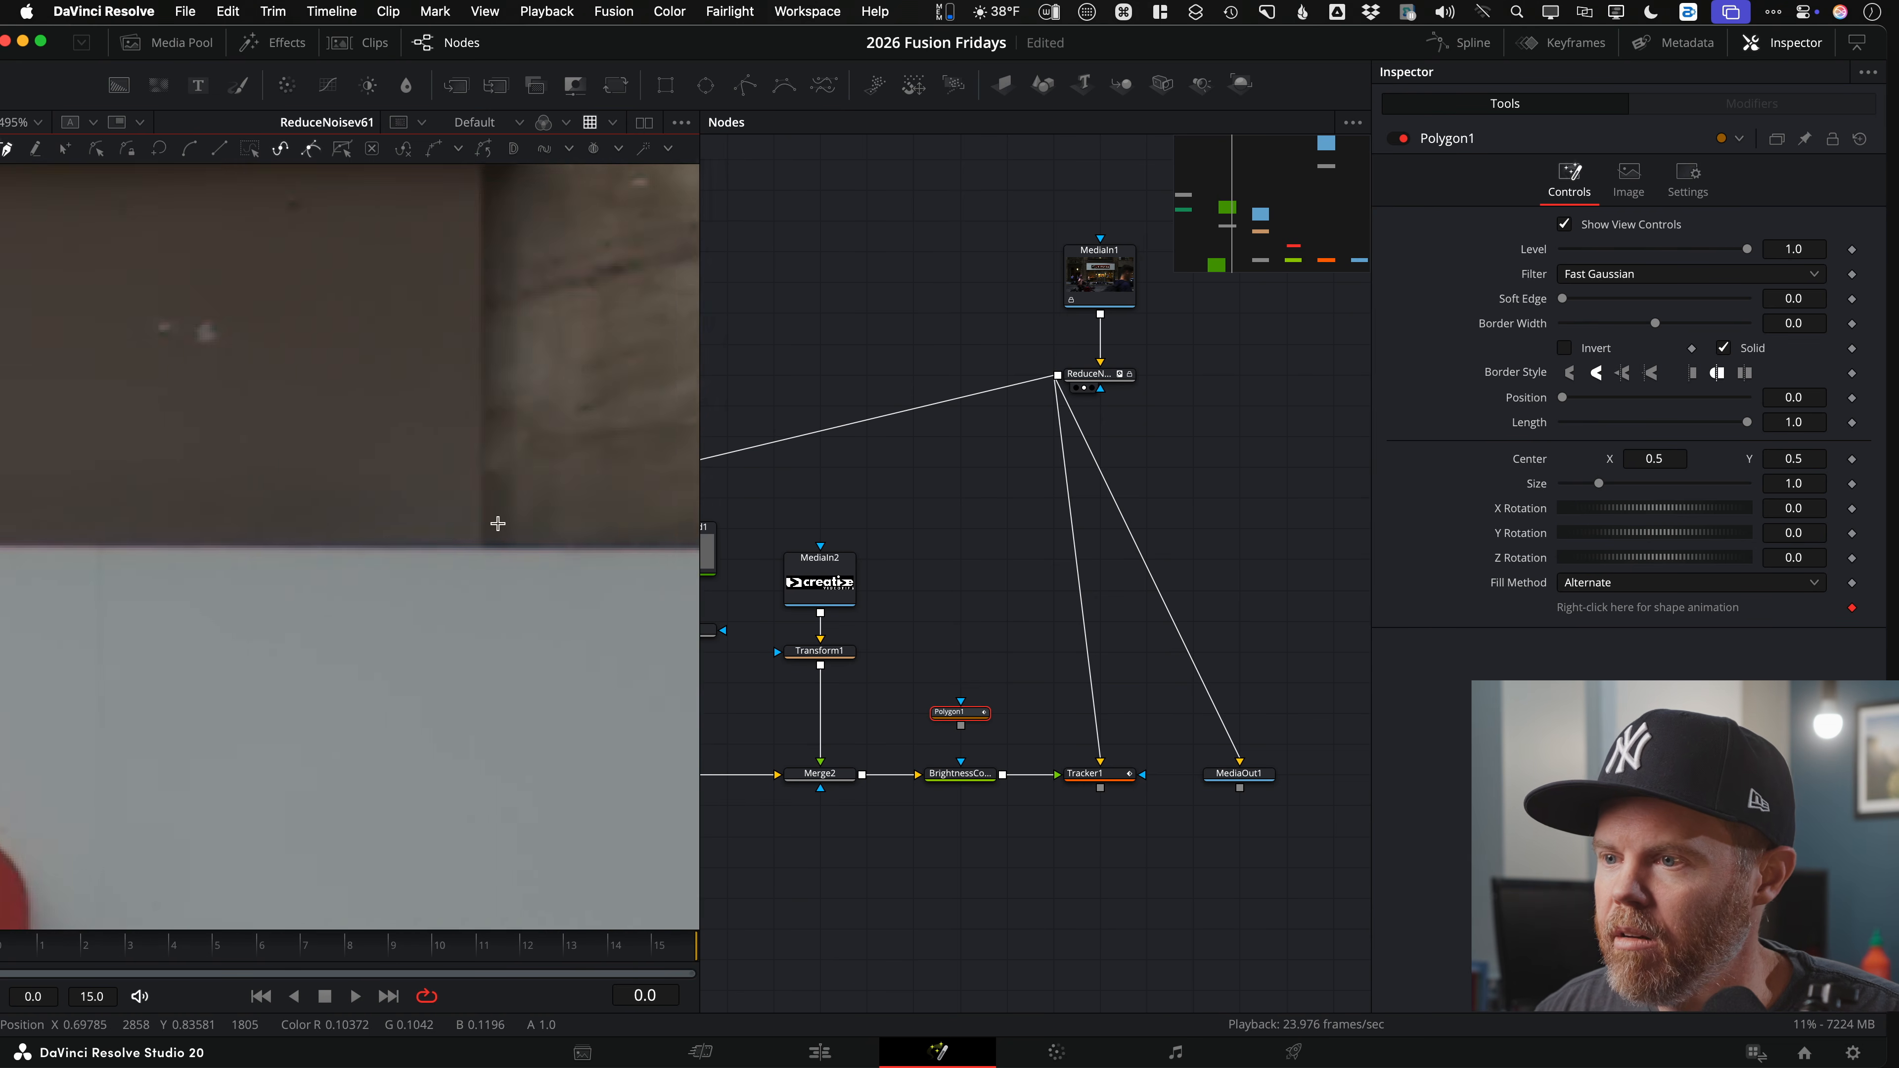
pyautogui.moveTo(611, 548); pyautogui.dragTo(176, 480)
pyautogui.moveTo(345, 772); pyautogui.dragTo(457, 280)
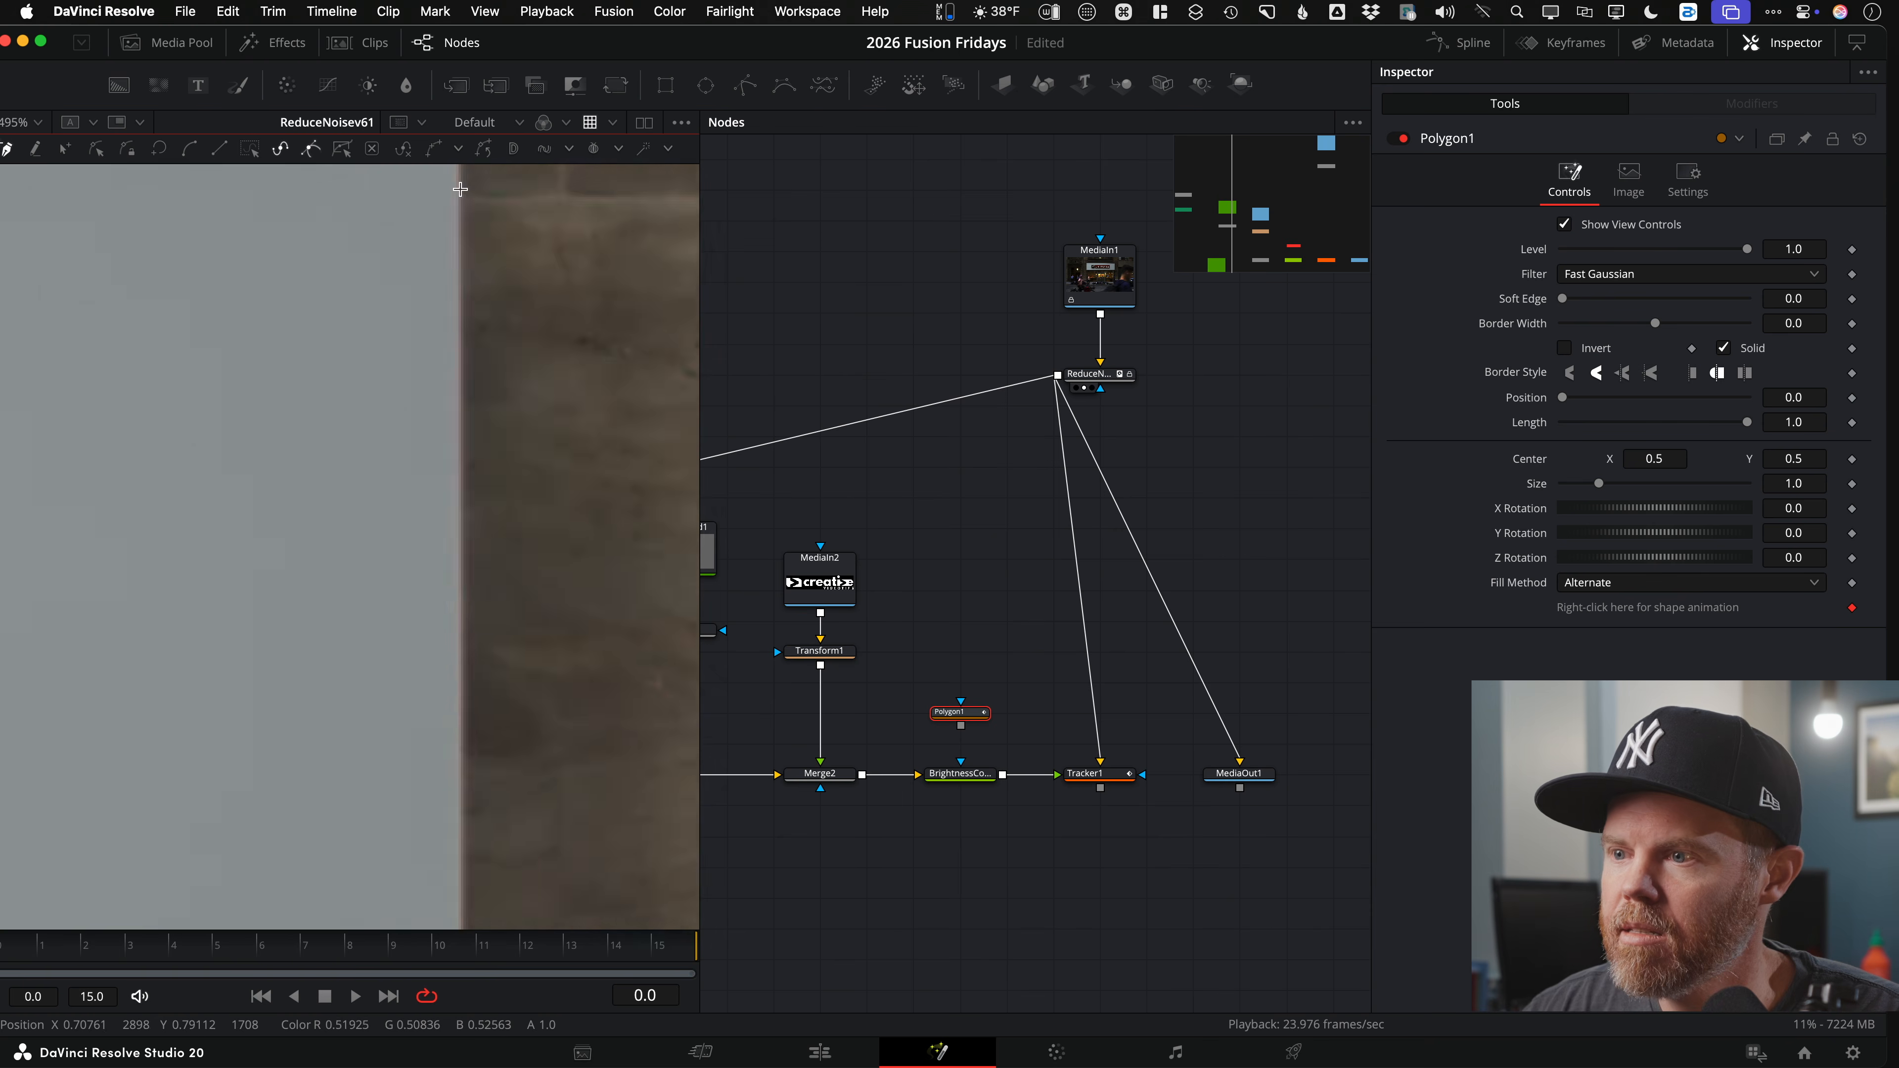
pyautogui.moveTo(506, 755); pyautogui.dragTo(598, 326)
pyautogui.click(547, 593)
pyautogui.moveTo(275, 555); pyautogui.dragTo(1054, 619)
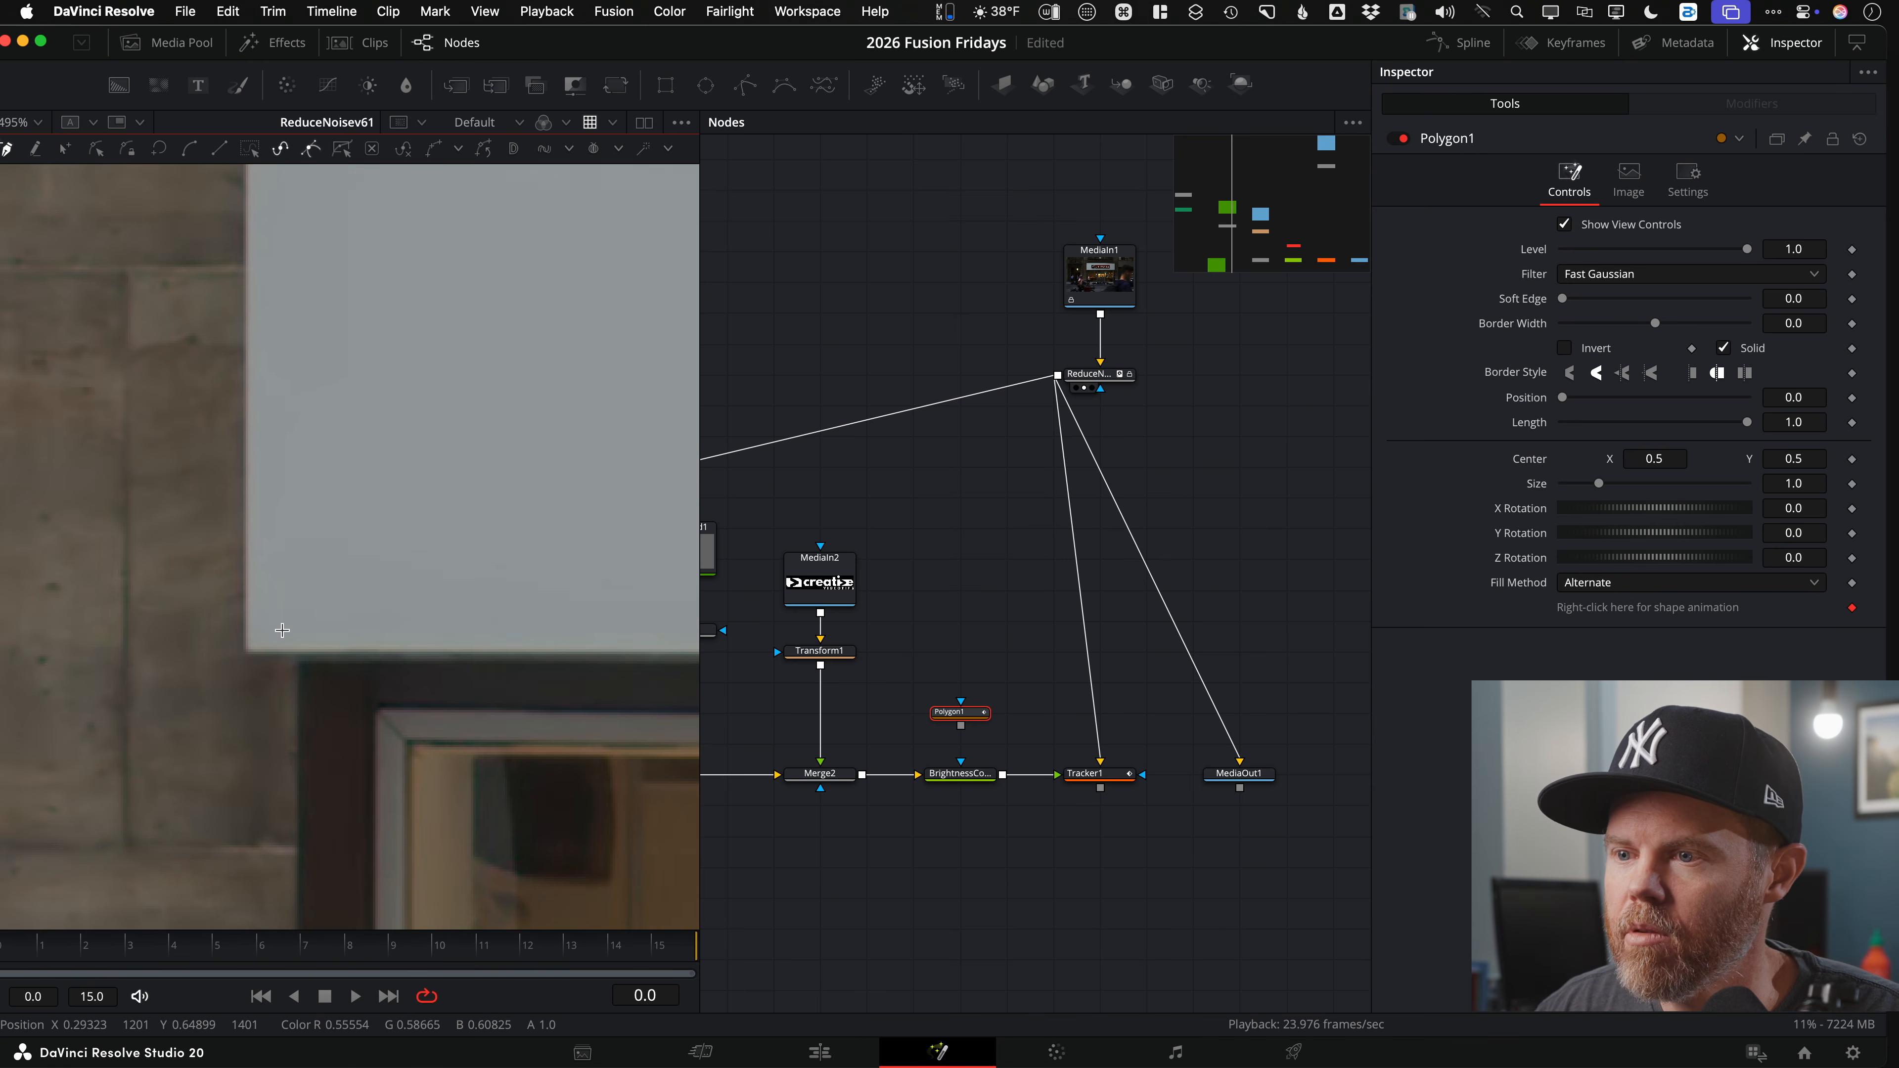
pyautogui.click(247, 647)
# Step: Close the polygon and connect Polygon1 to BrightnessContrast1's mask input, then view its output
pyautogui.scroll(-4, 254, 670)
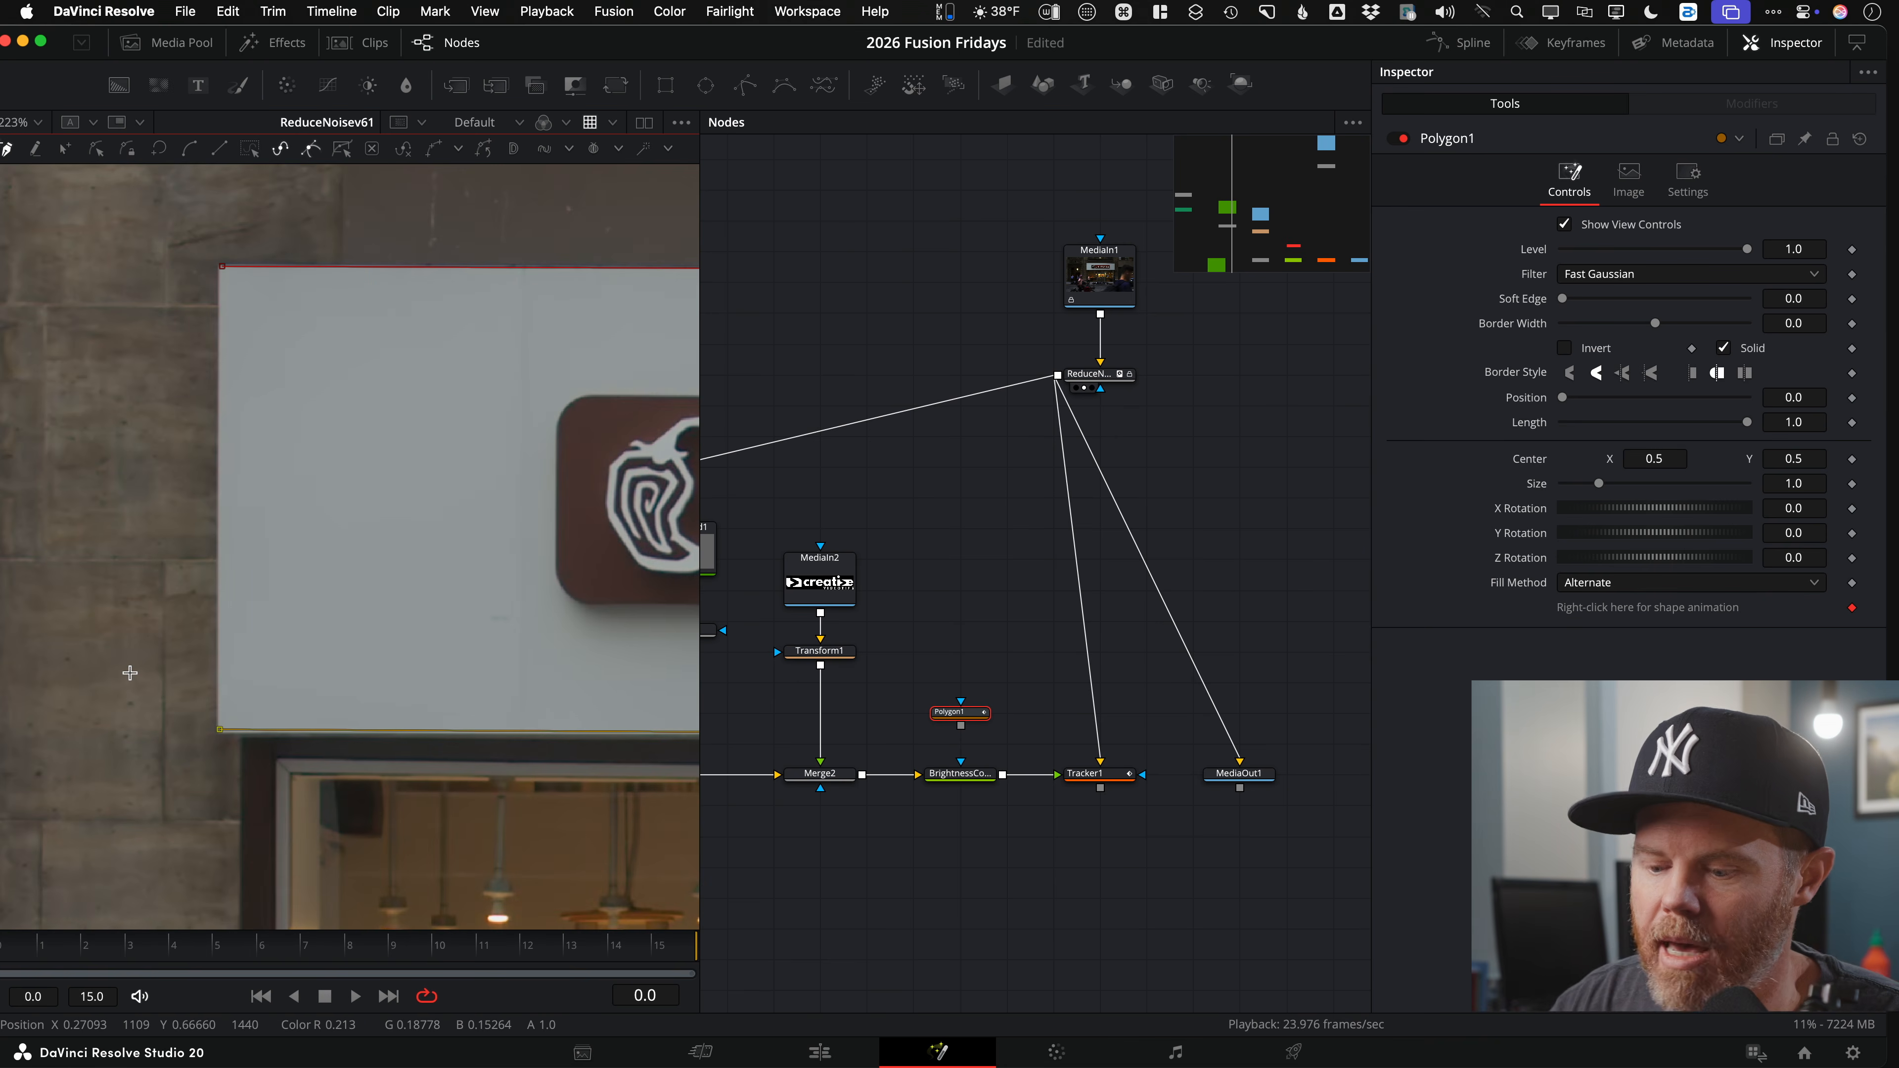
pyautogui.hotkey('shift', 'c')
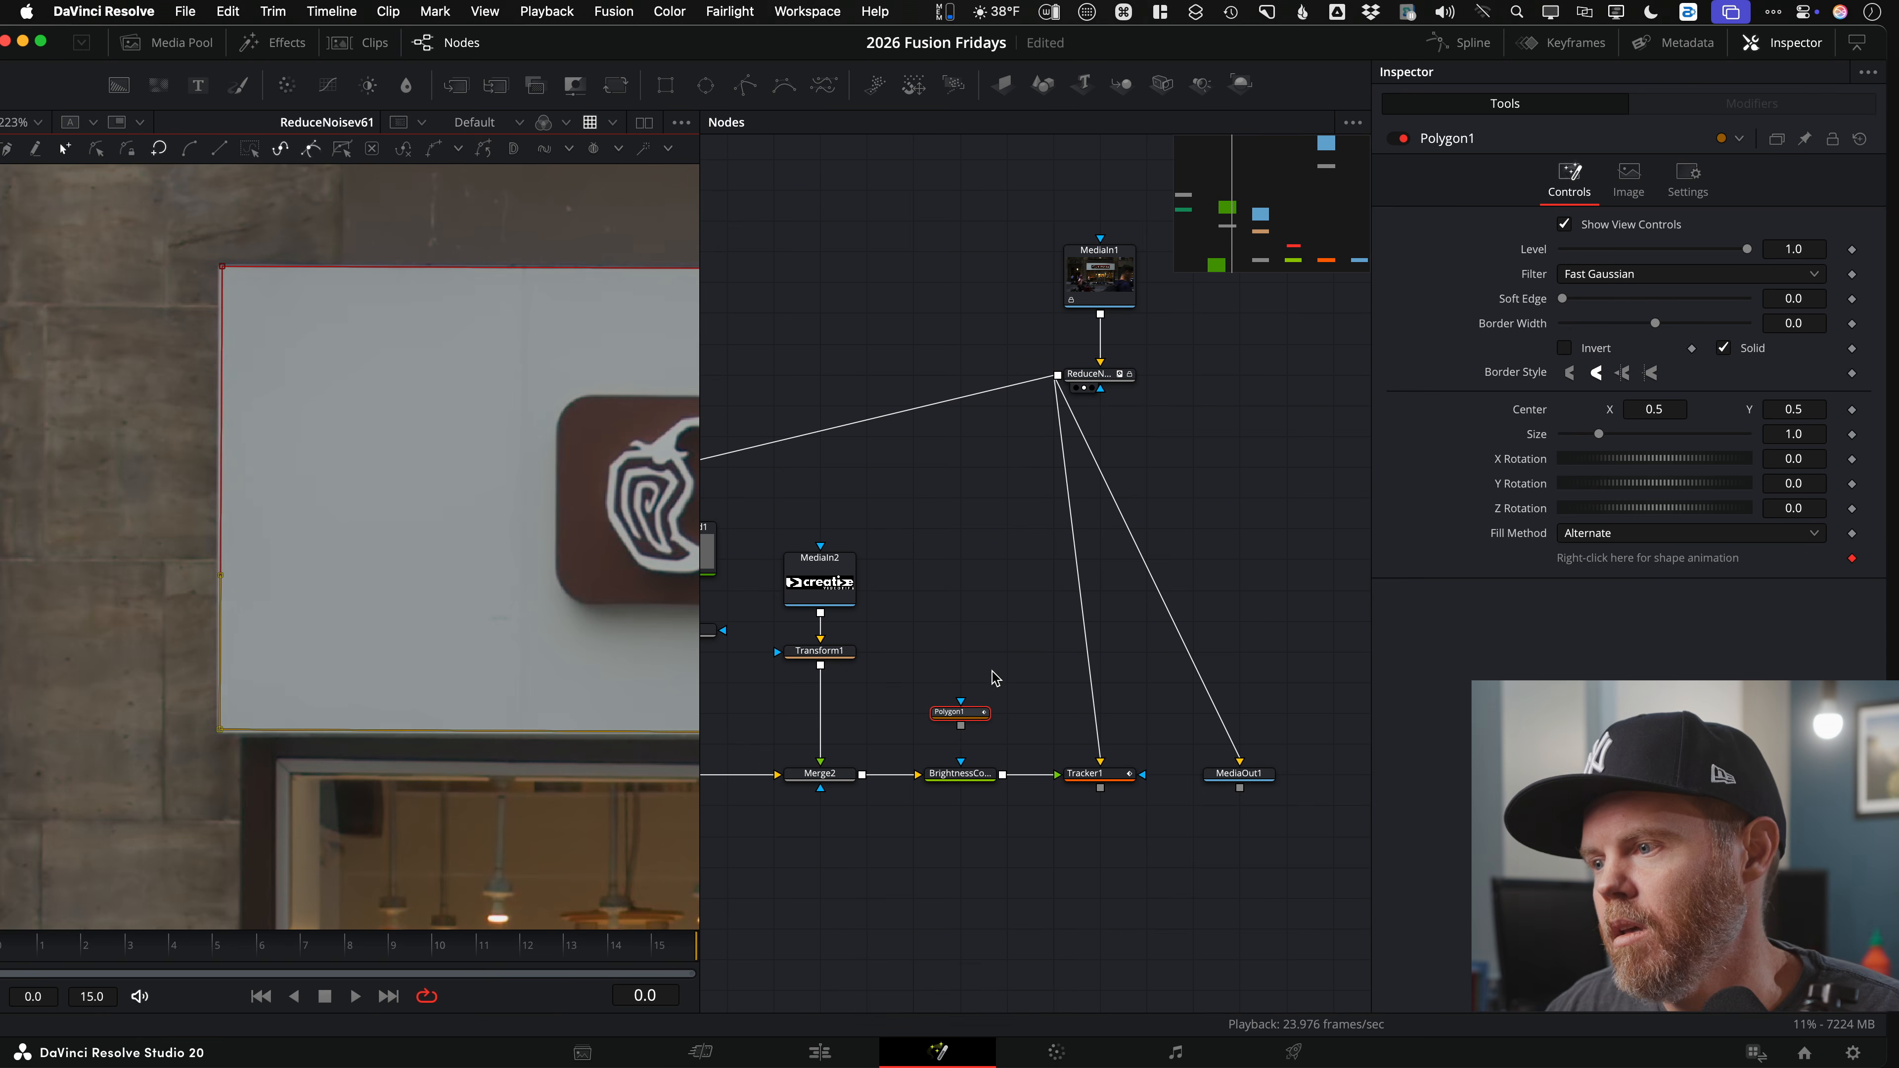
pyautogui.moveTo(953, 726); pyautogui.dragTo(207, 755)
pyautogui.moveTo(504, 685); pyautogui.dragTo(284, 636)
pyautogui.scroll(-10, 258, 621)
# Step: Turn on Multiply by Mask for BrightnessContrast1 so the gray plate stays within the sign mask
pyautogui.click(929, 773)
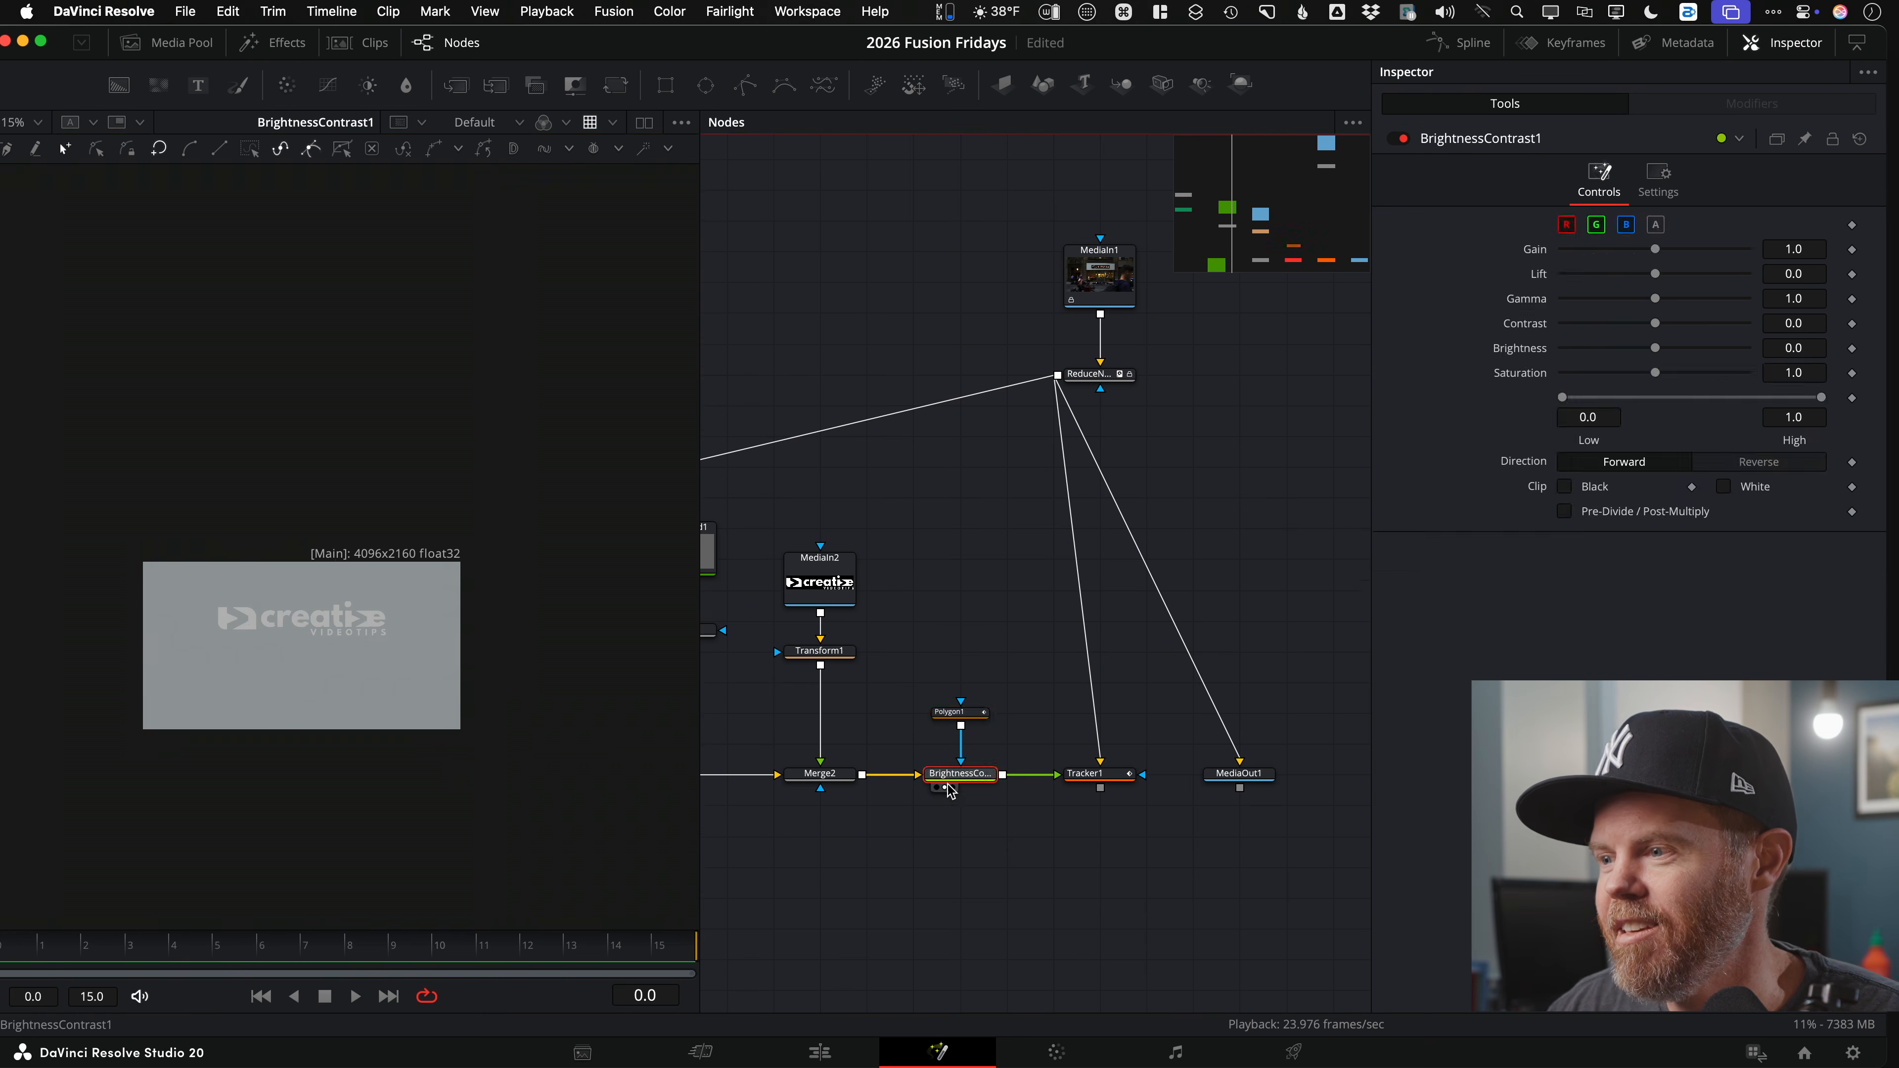
pyautogui.click(1659, 179)
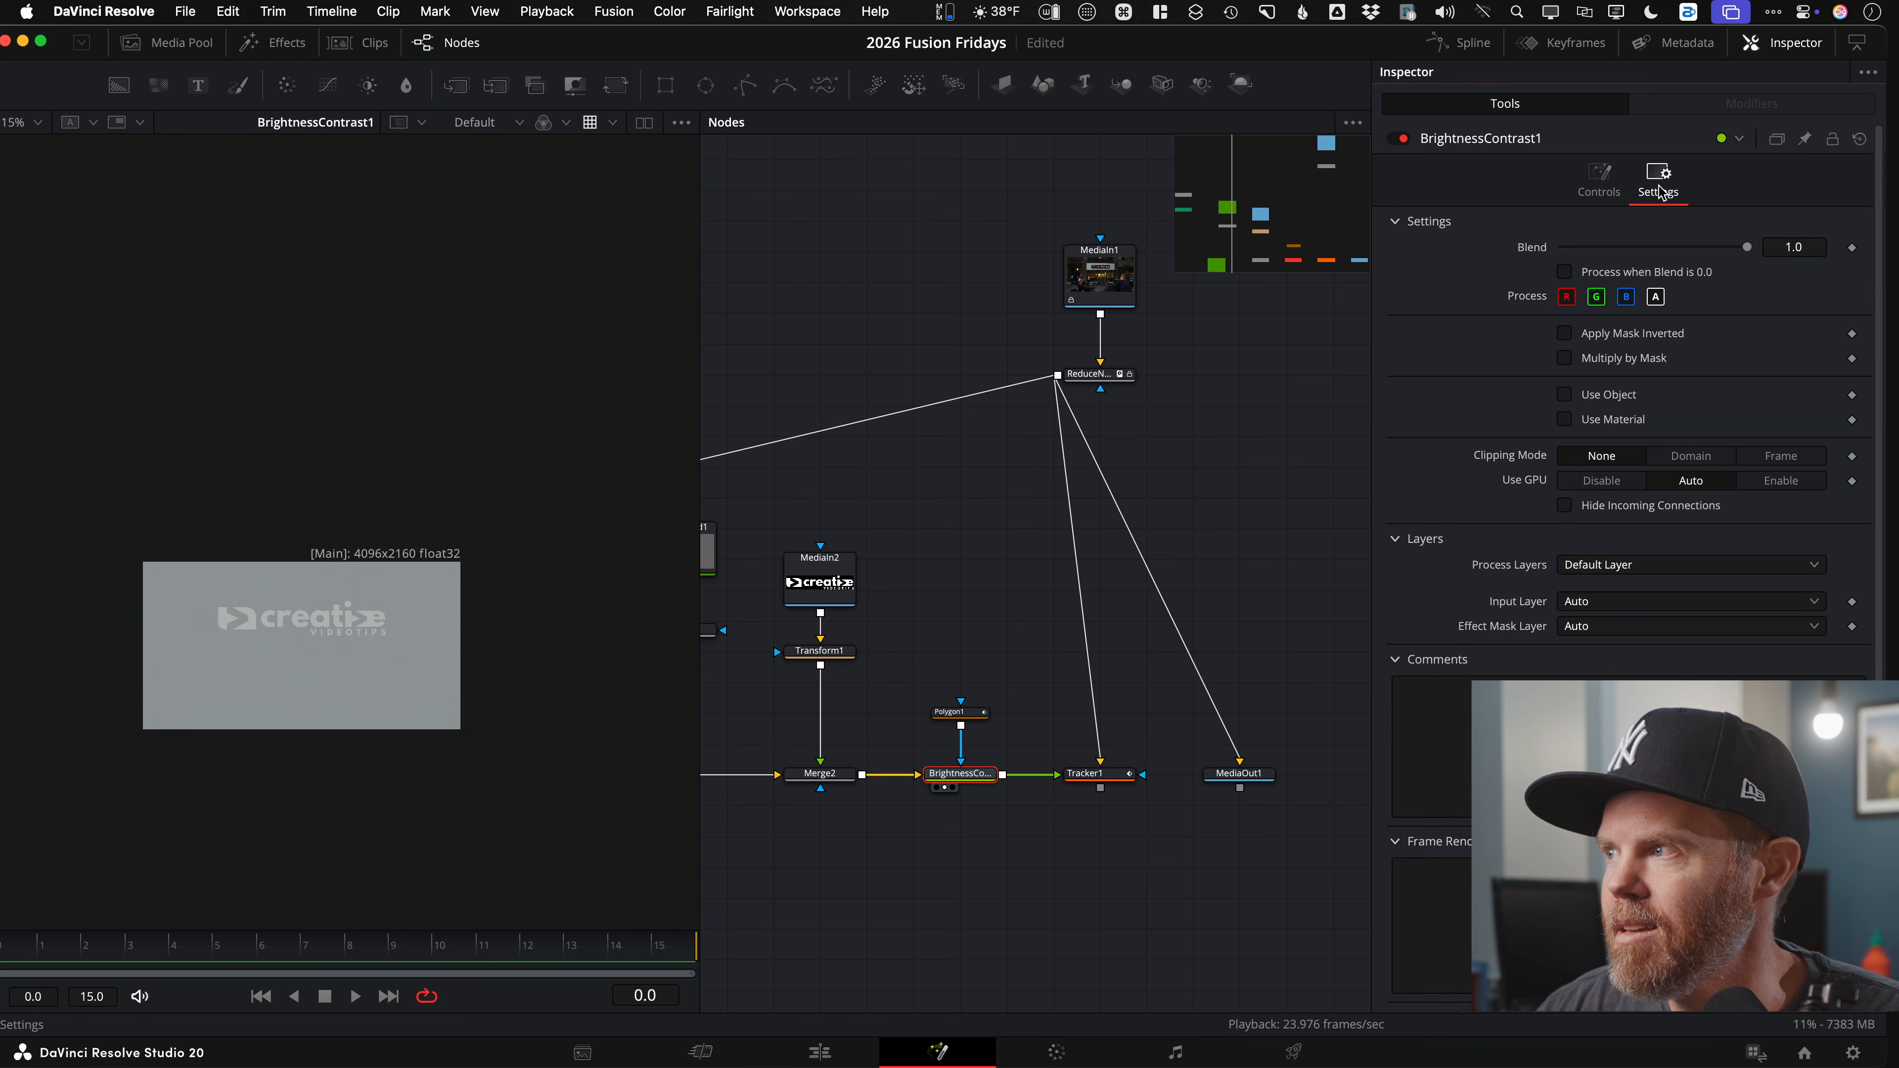
pyautogui.click(1564, 358)
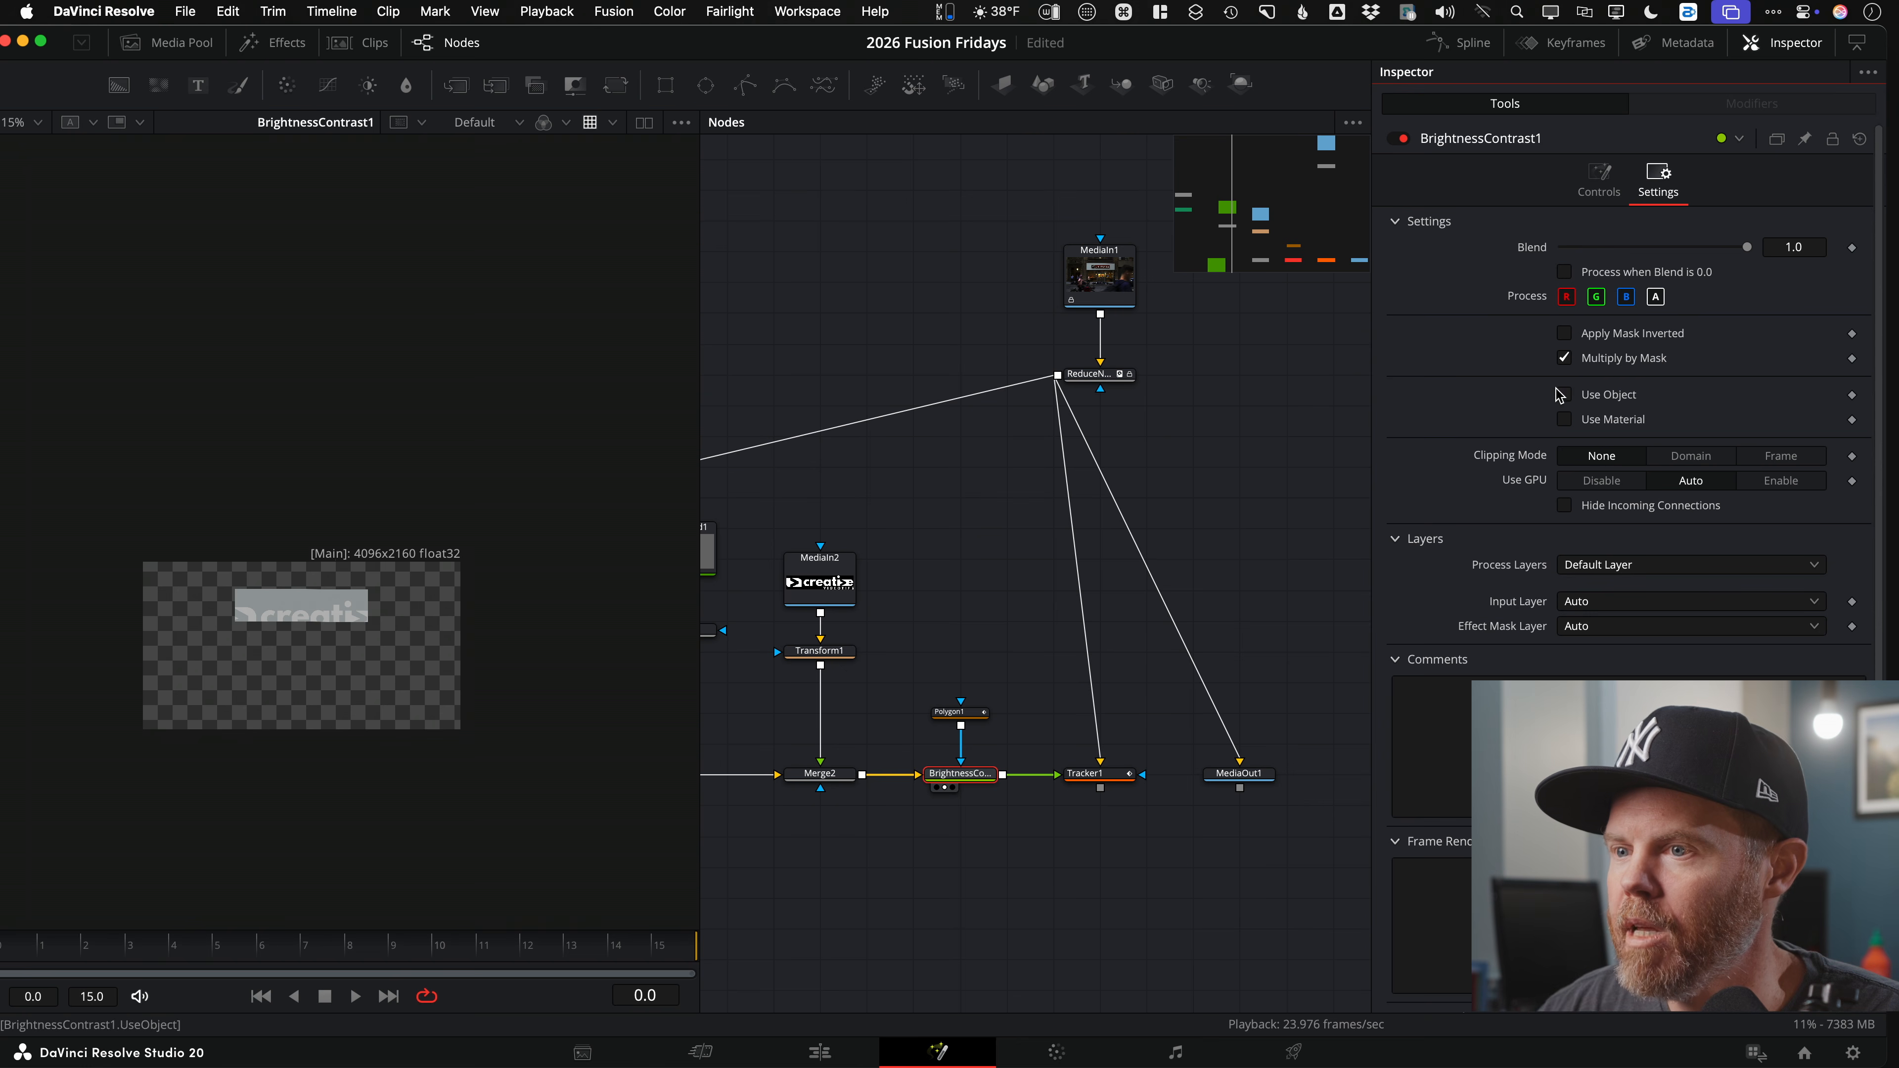
pyautogui.scroll(1, 314, 553)
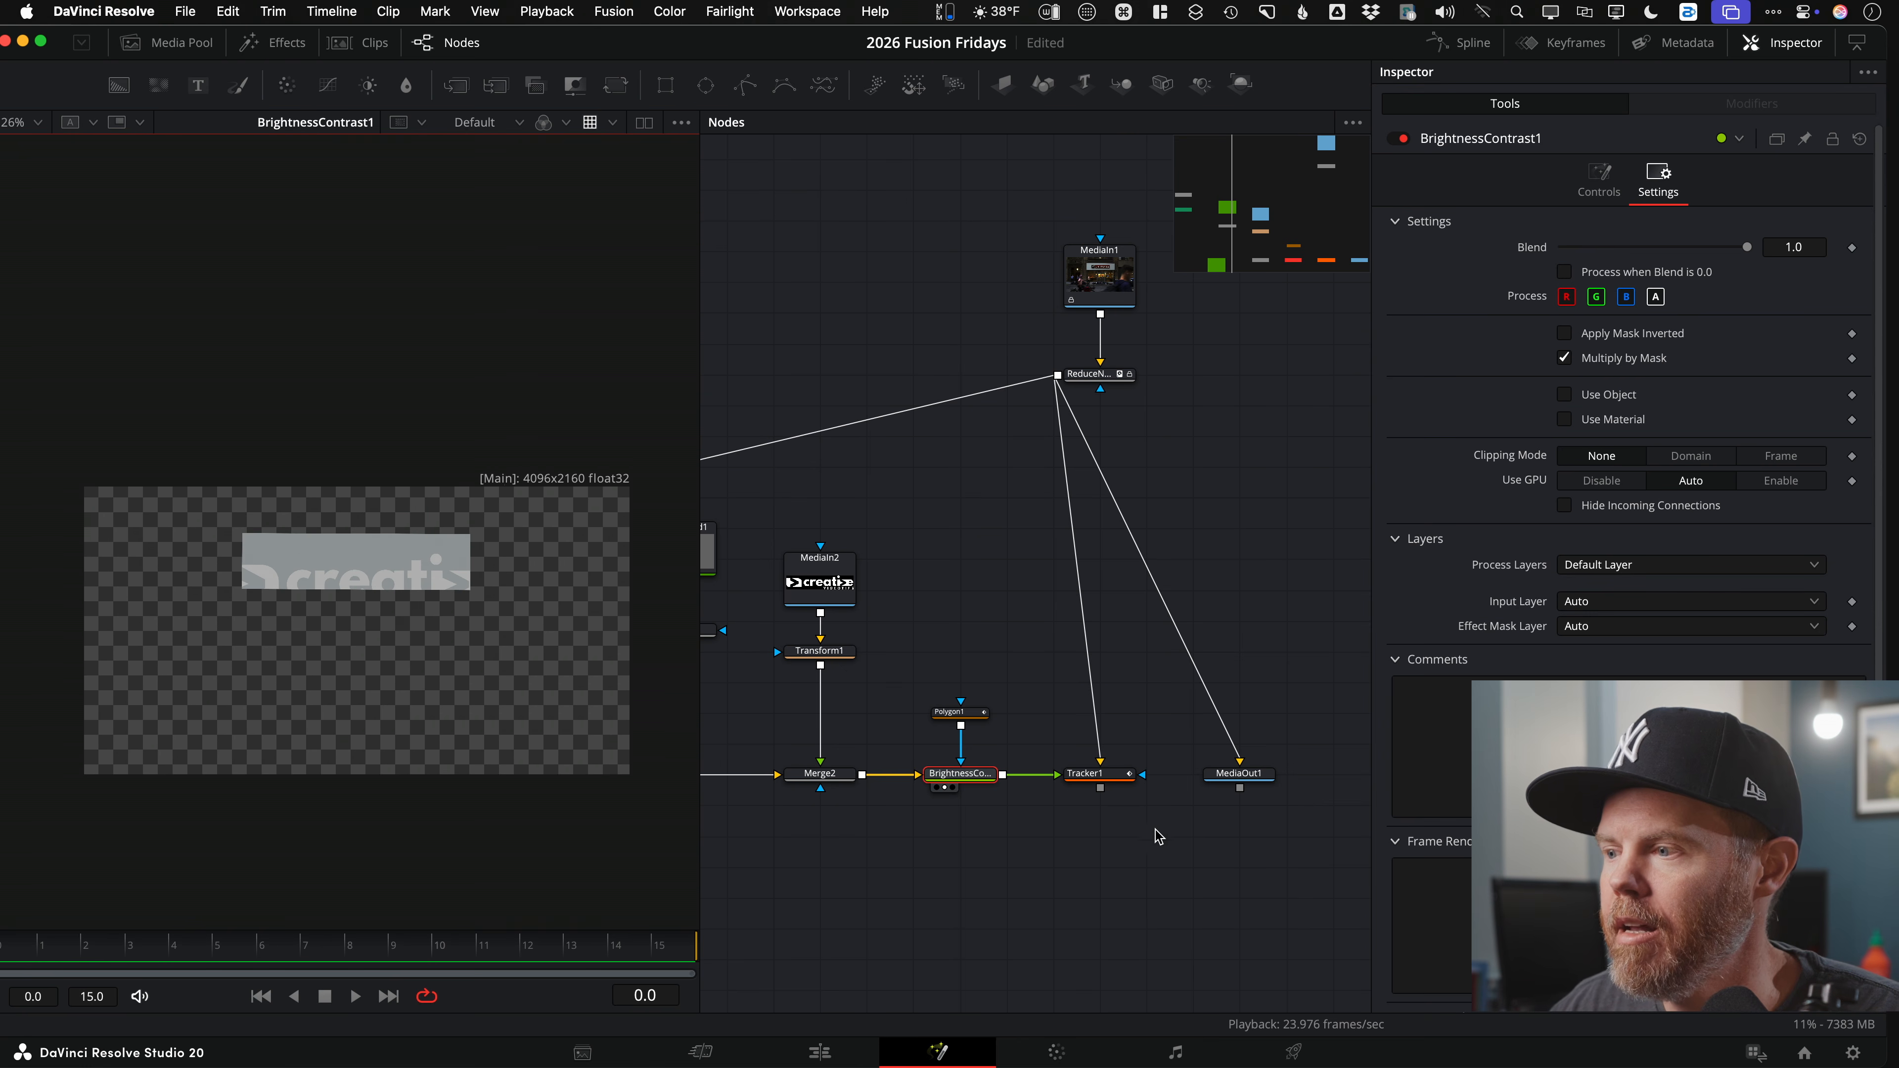
# Step: Play back the tracked composite and reveal Background1, Merge1 and Background2 in the node graph
pyautogui.click(1077, 787)
pyautogui.press('space')
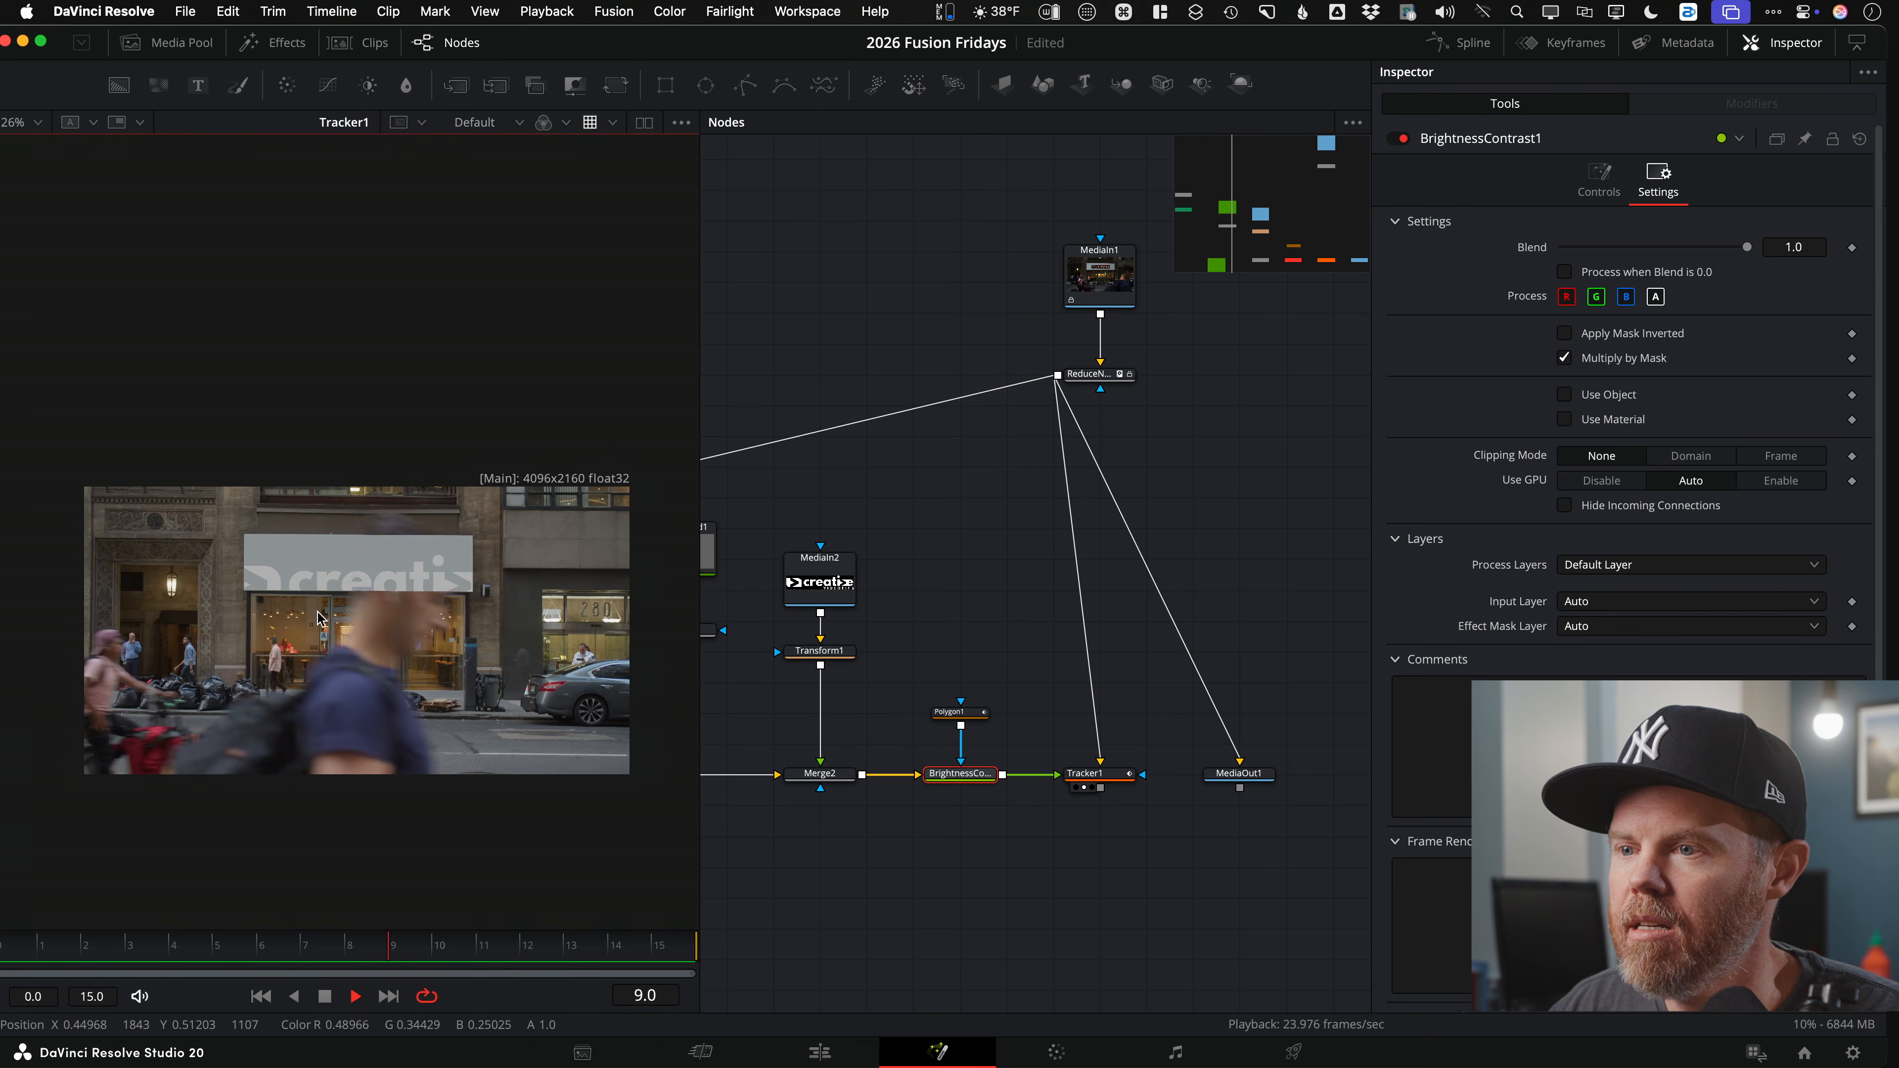
pyautogui.scroll(5, 350, 642)
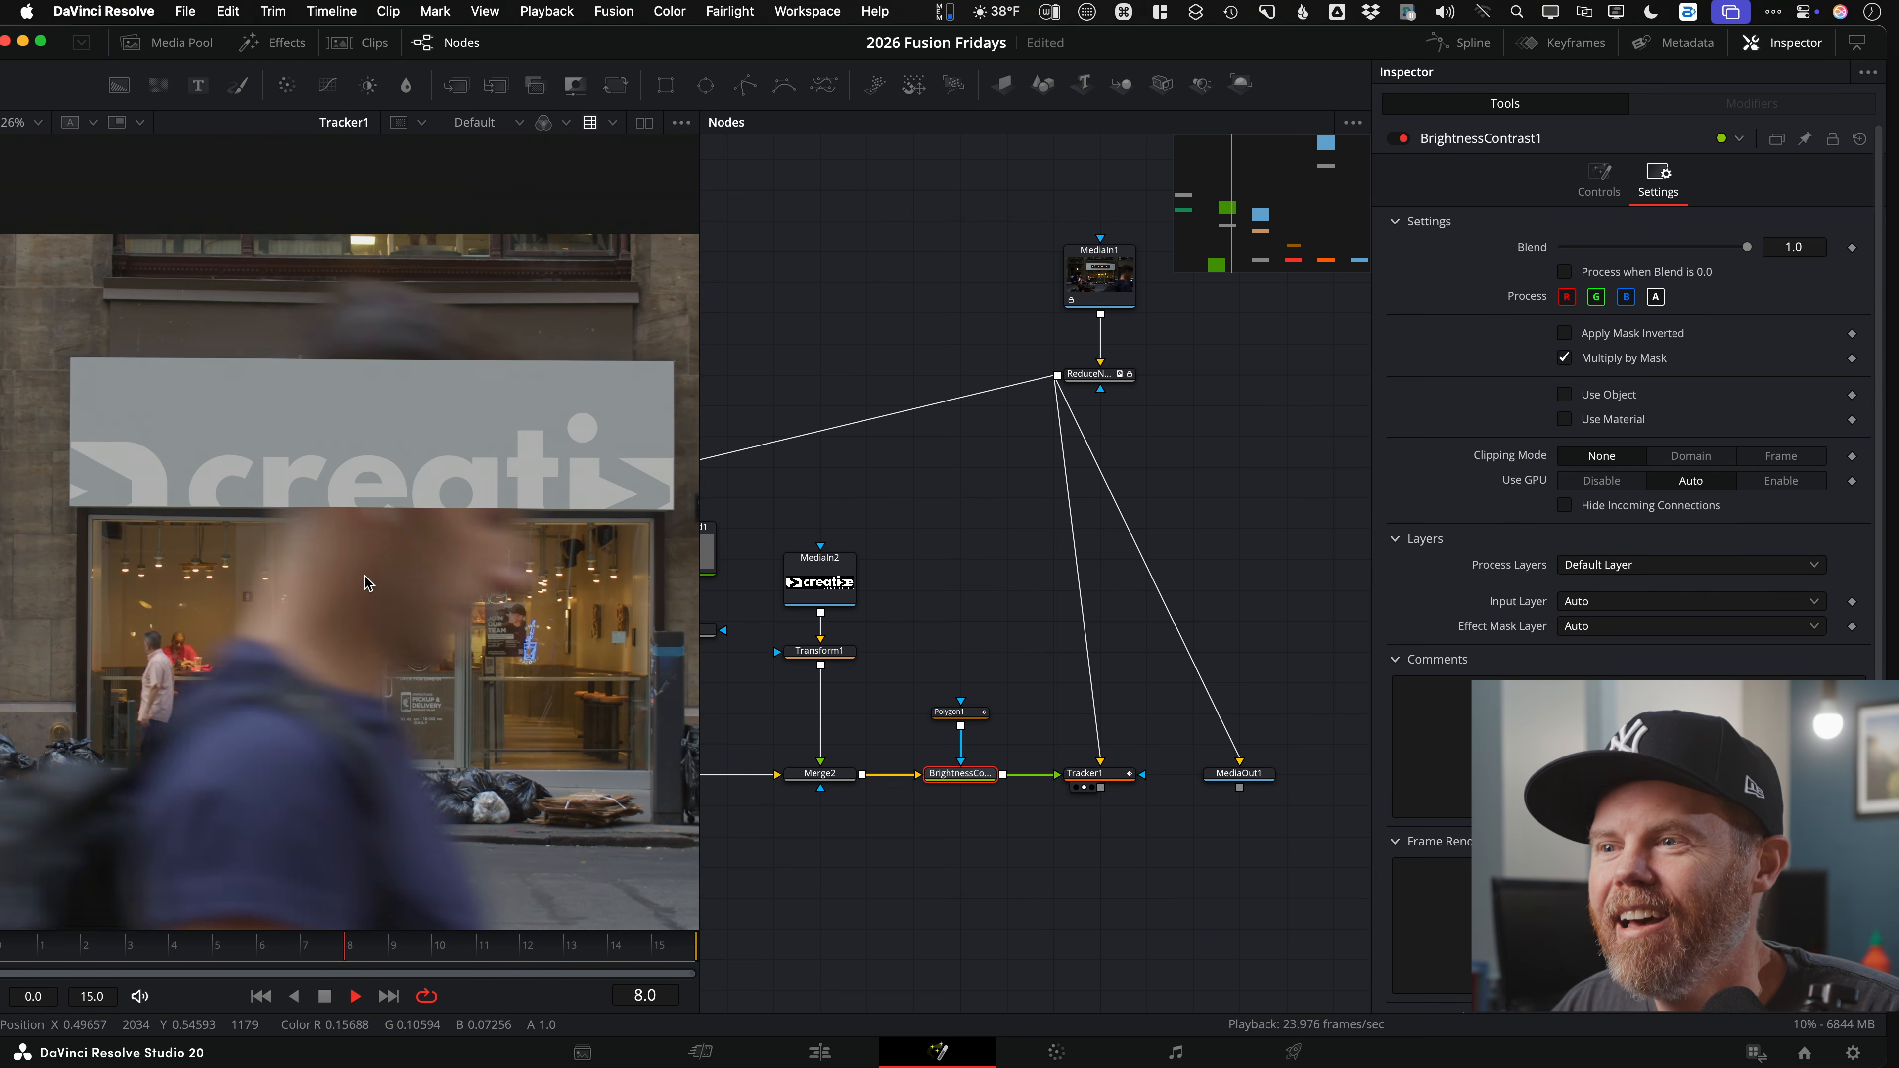
pyautogui.moveTo(944, 658); pyautogui.dragTo(1008, 630)
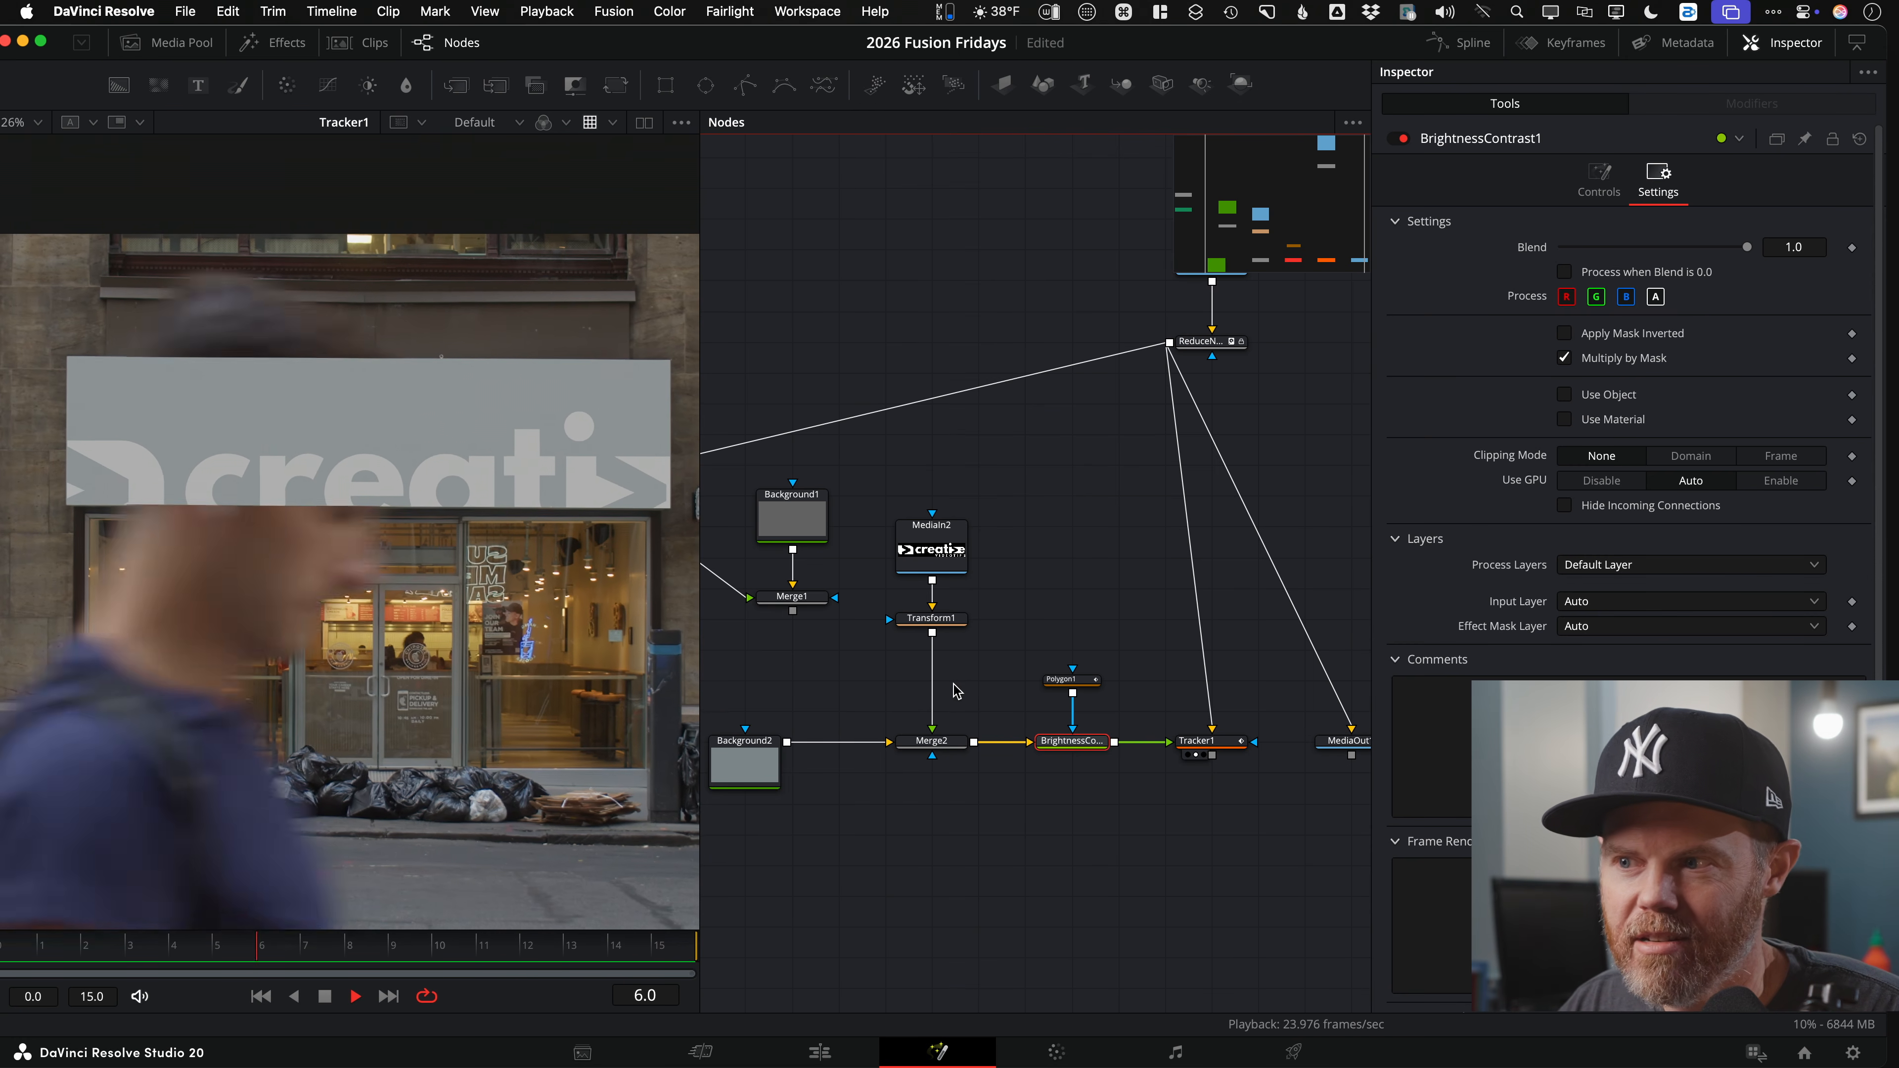
pyautogui.press('space')
# Step: Raise Transform1's logo to Center Y 1.247 and shrink it to Size 0.446 to fit the sign
pyautogui.click(931, 619)
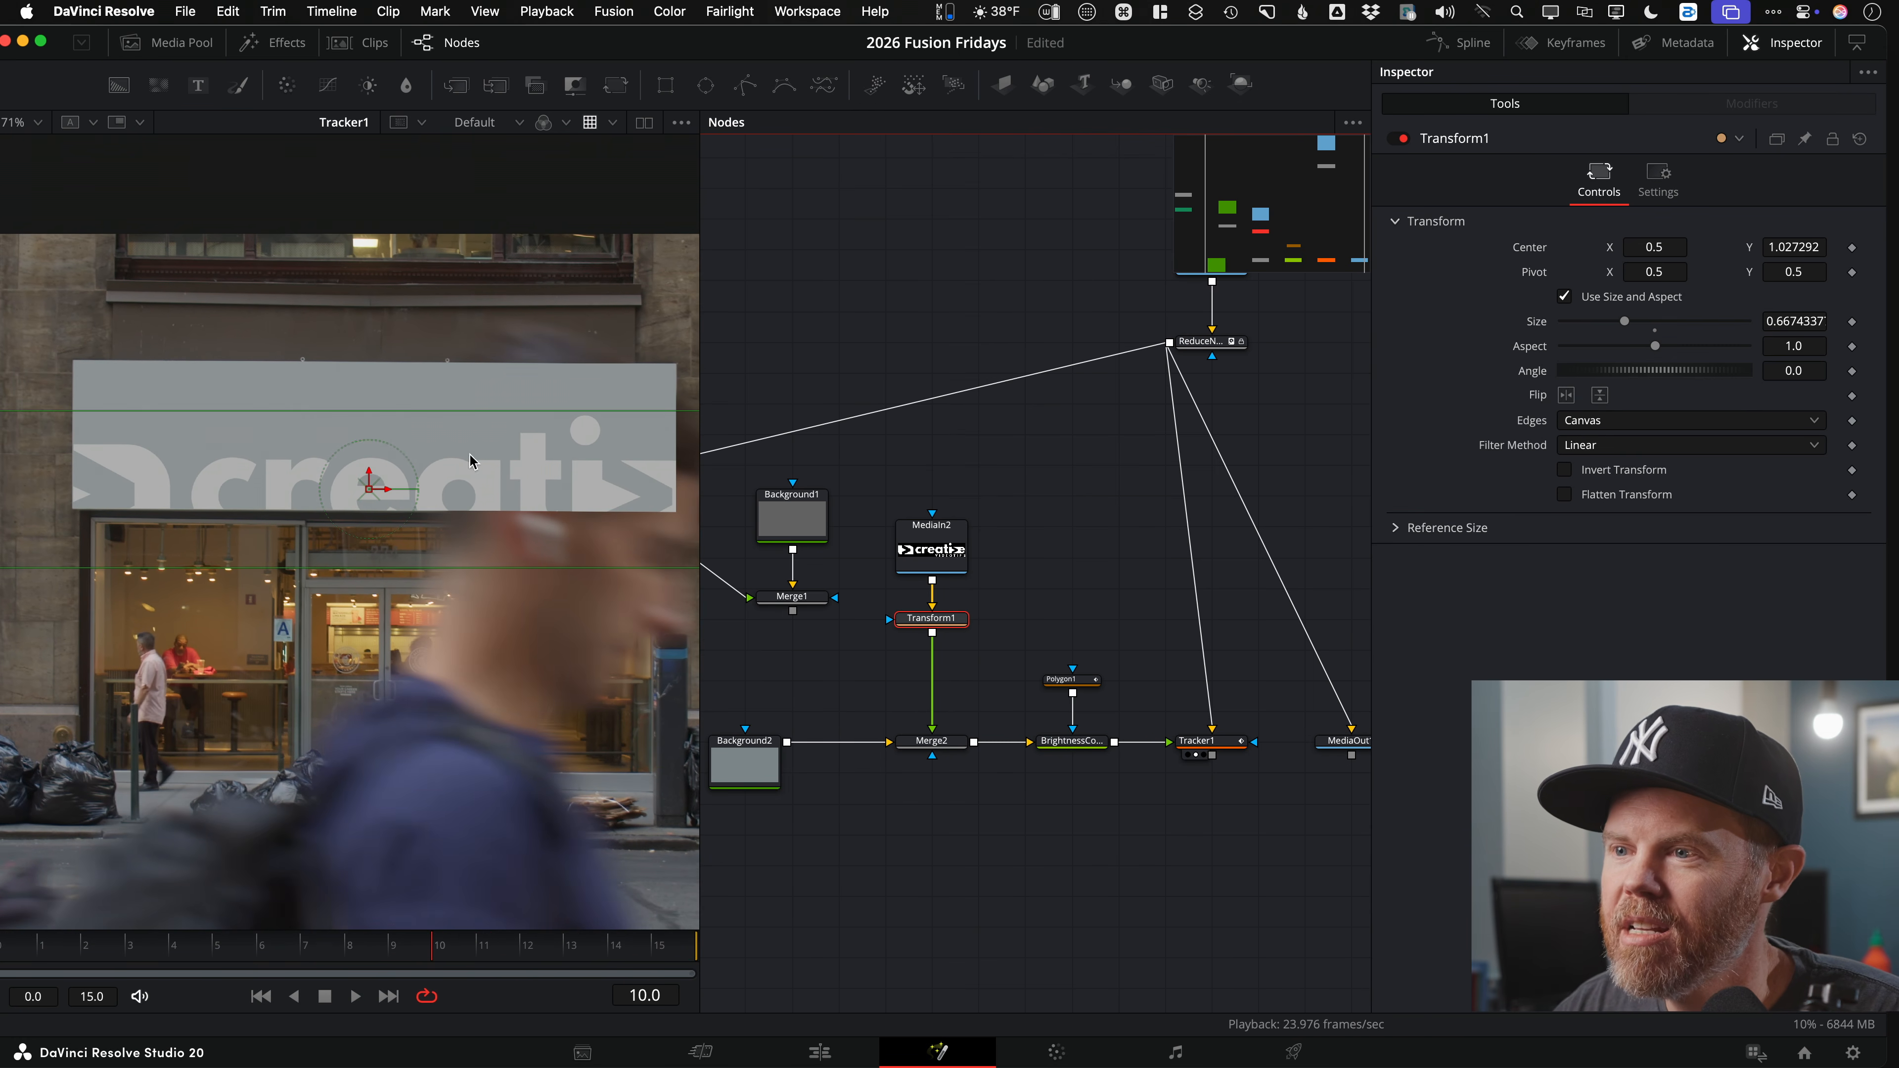
pyautogui.moveTo(367, 477); pyautogui.dragTo(376, 417)
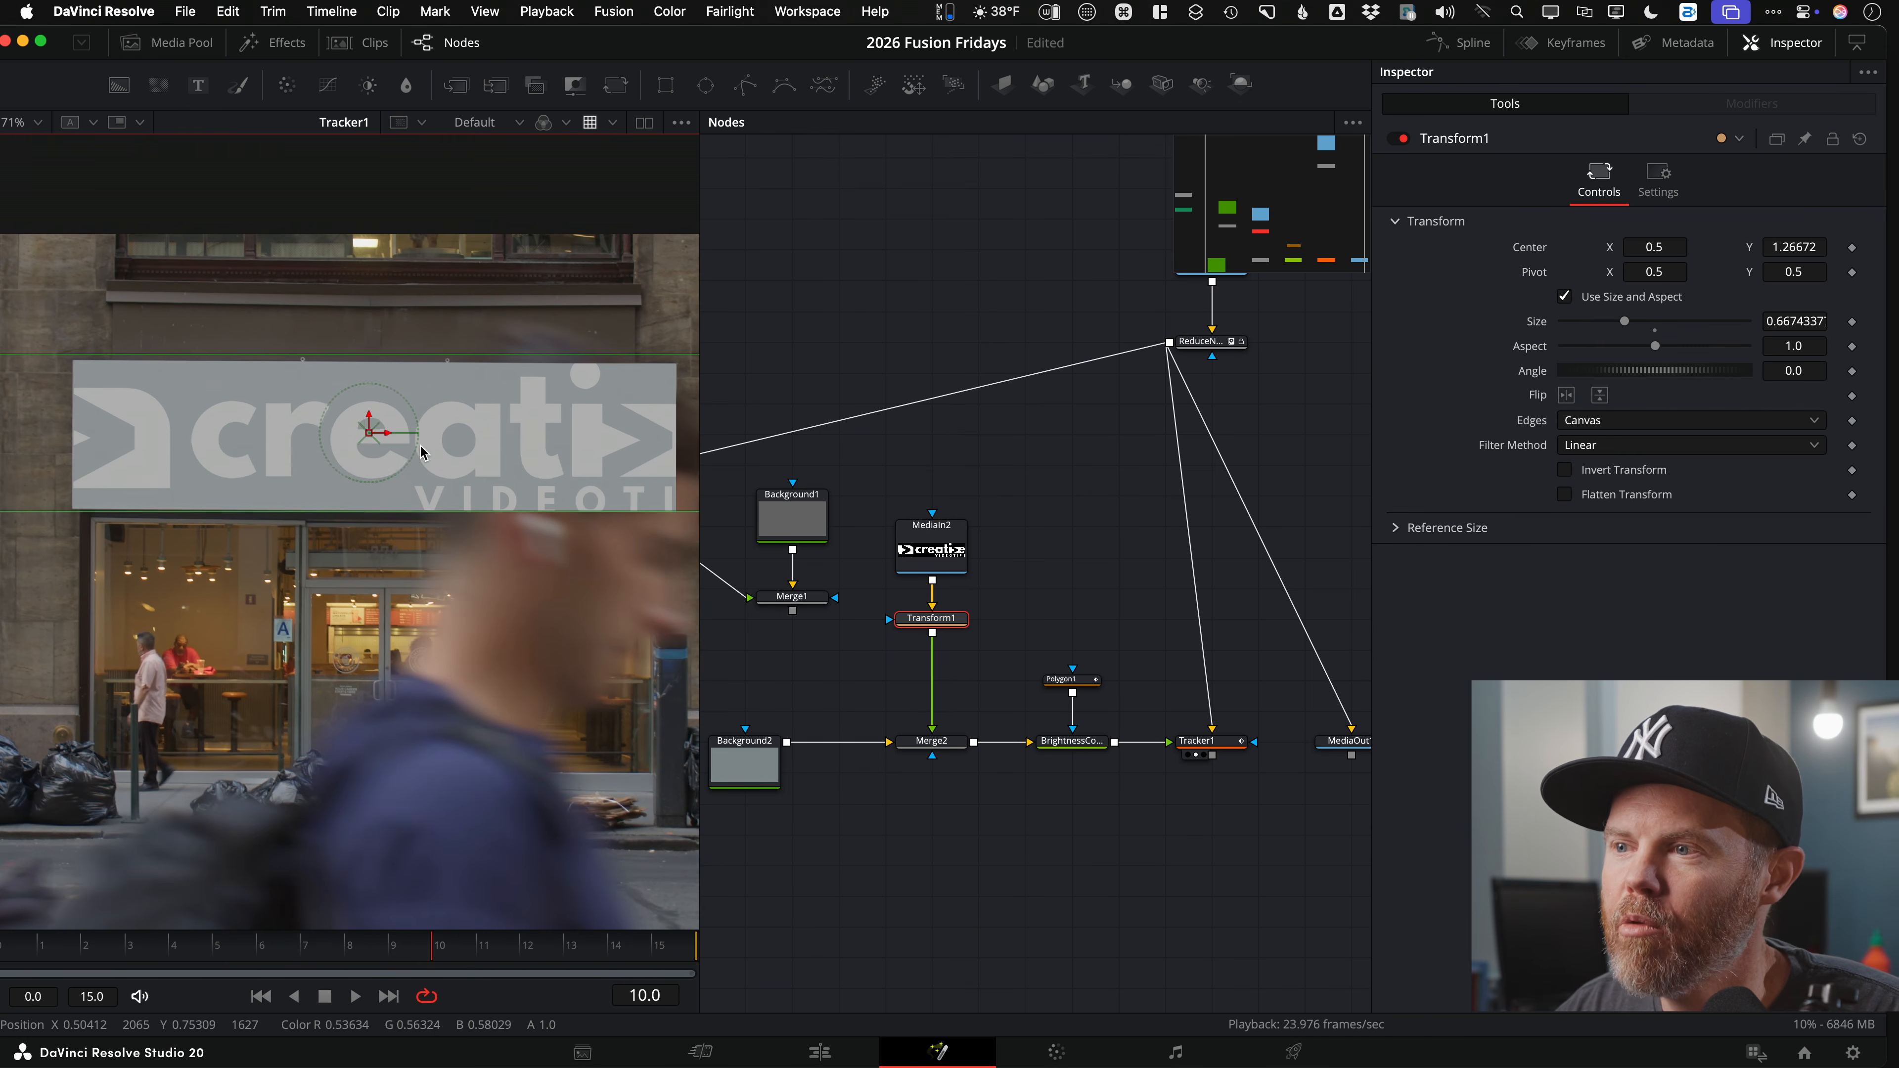
pyautogui.scroll(-2, 388, 435)
pyautogui.moveTo(512, 414); pyautogui.dragTo(457, 496)
pyautogui.scroll(-2, 458, 493)
pyautogui.scroll(3, 441, 492)
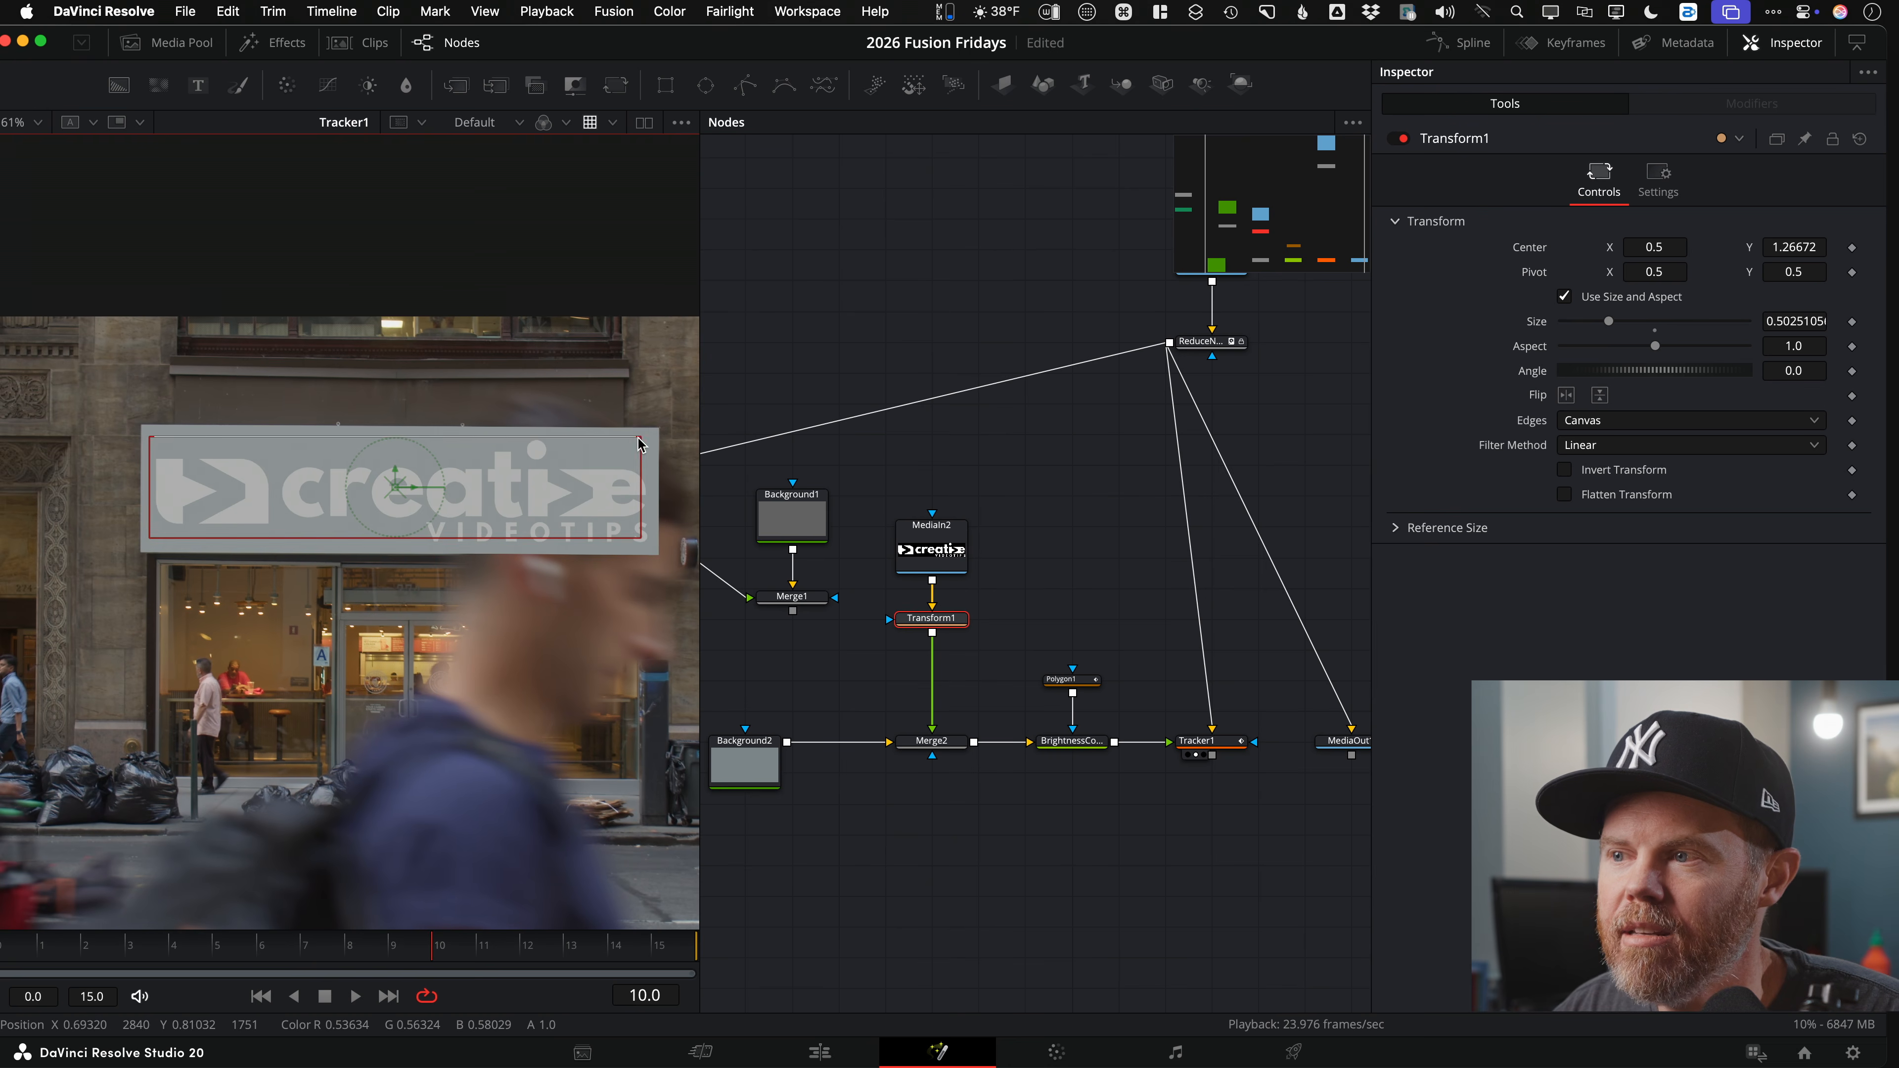
pyautogui.moveTo(396, 487); pyautogui.dragTo(397, 481)
pyautogui.press('super+z')
# Step: Play back the composite to check the resized logo on the gray sign
pyautogui.click(920, 385)
pyautogui.press('space')
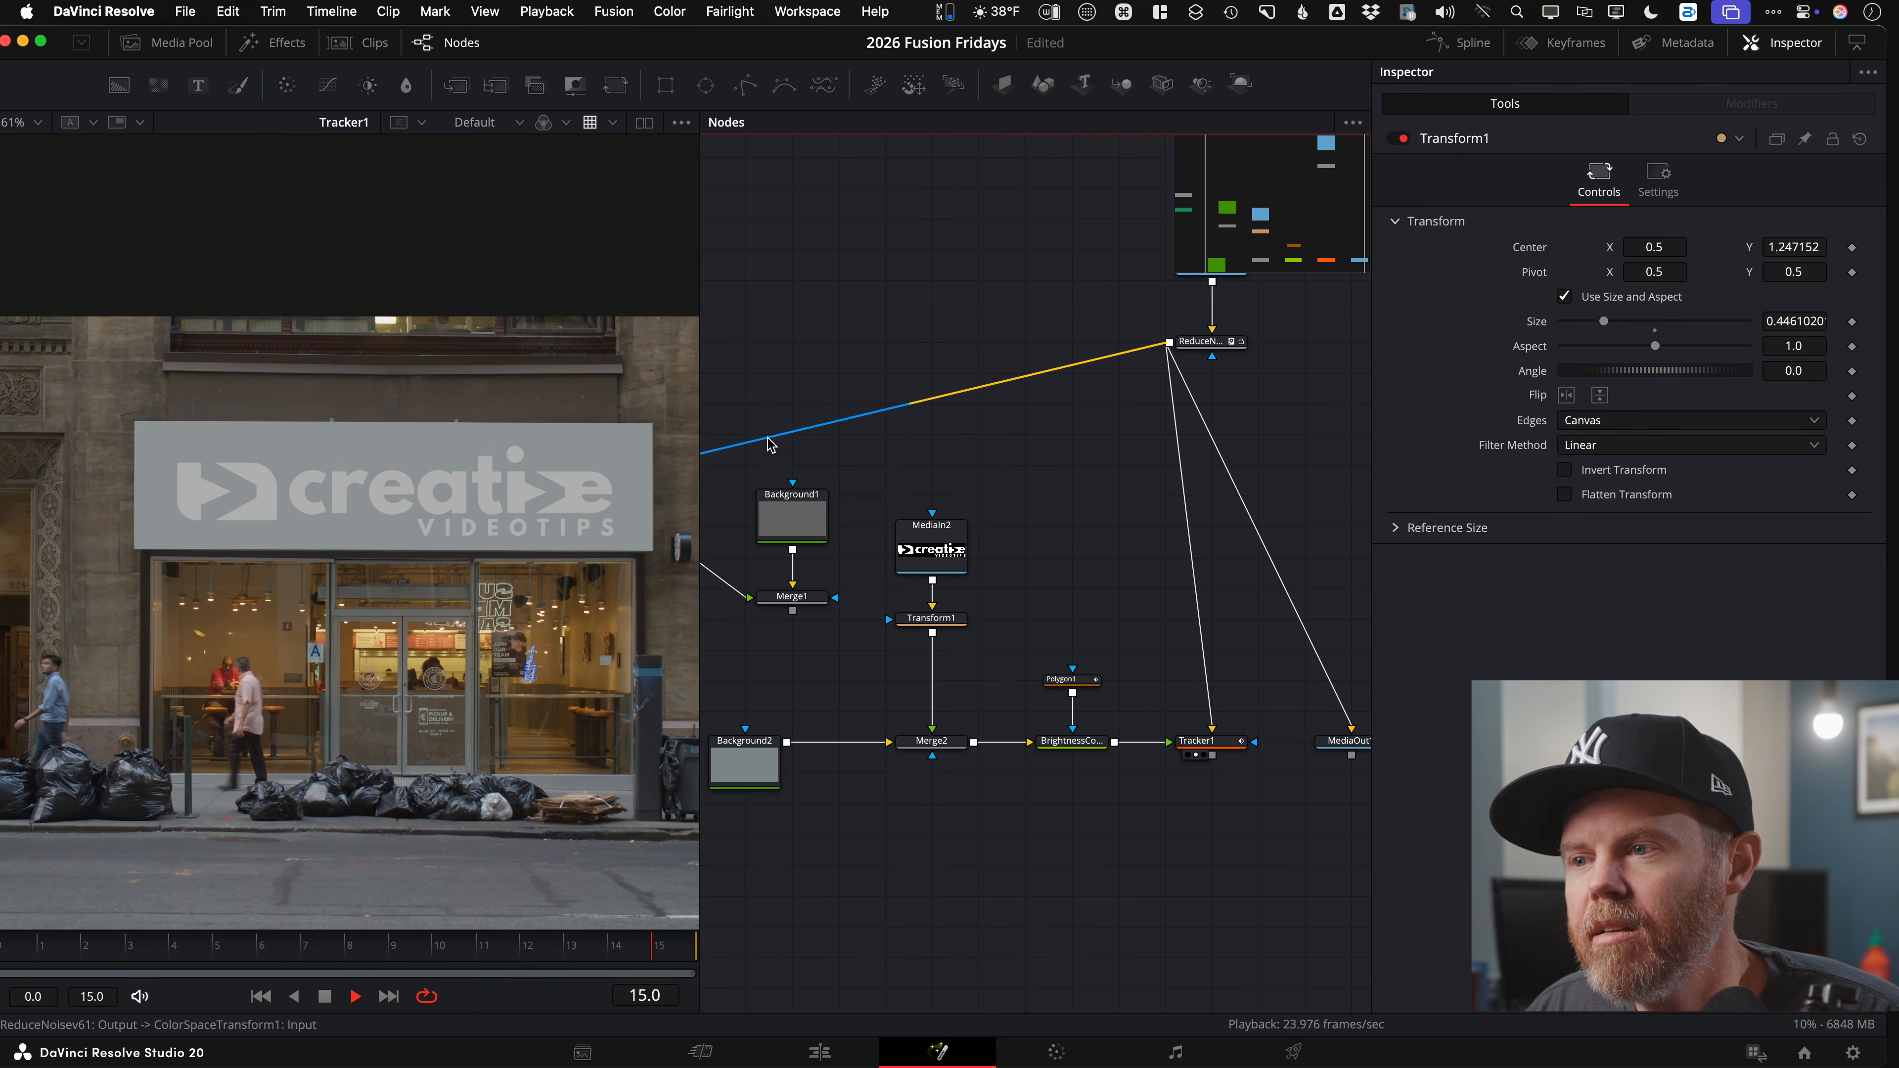
pyautogui.press('space')
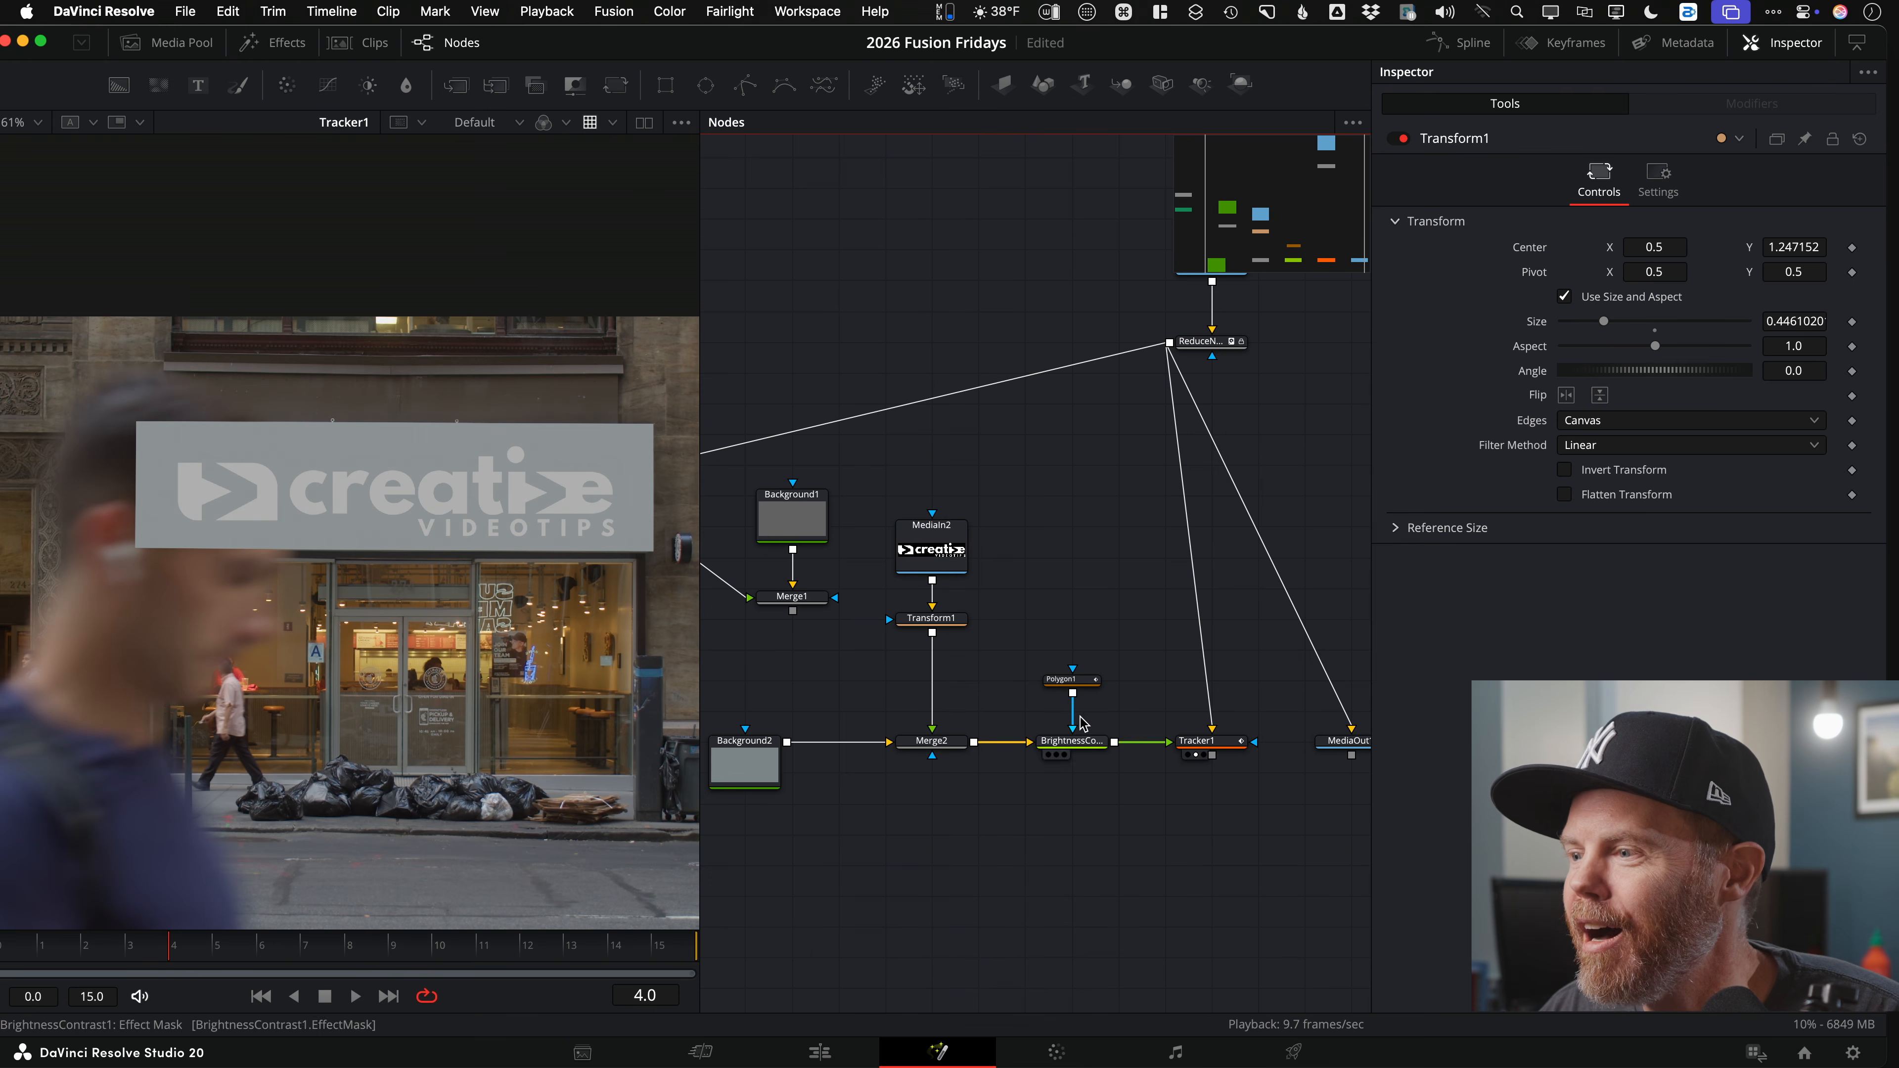
pyautogui.click(1077, 679)
# Step: View the logo MediaIn2 image fitted on its own and move its node up in the graph
pyautogui.click(938, 569)
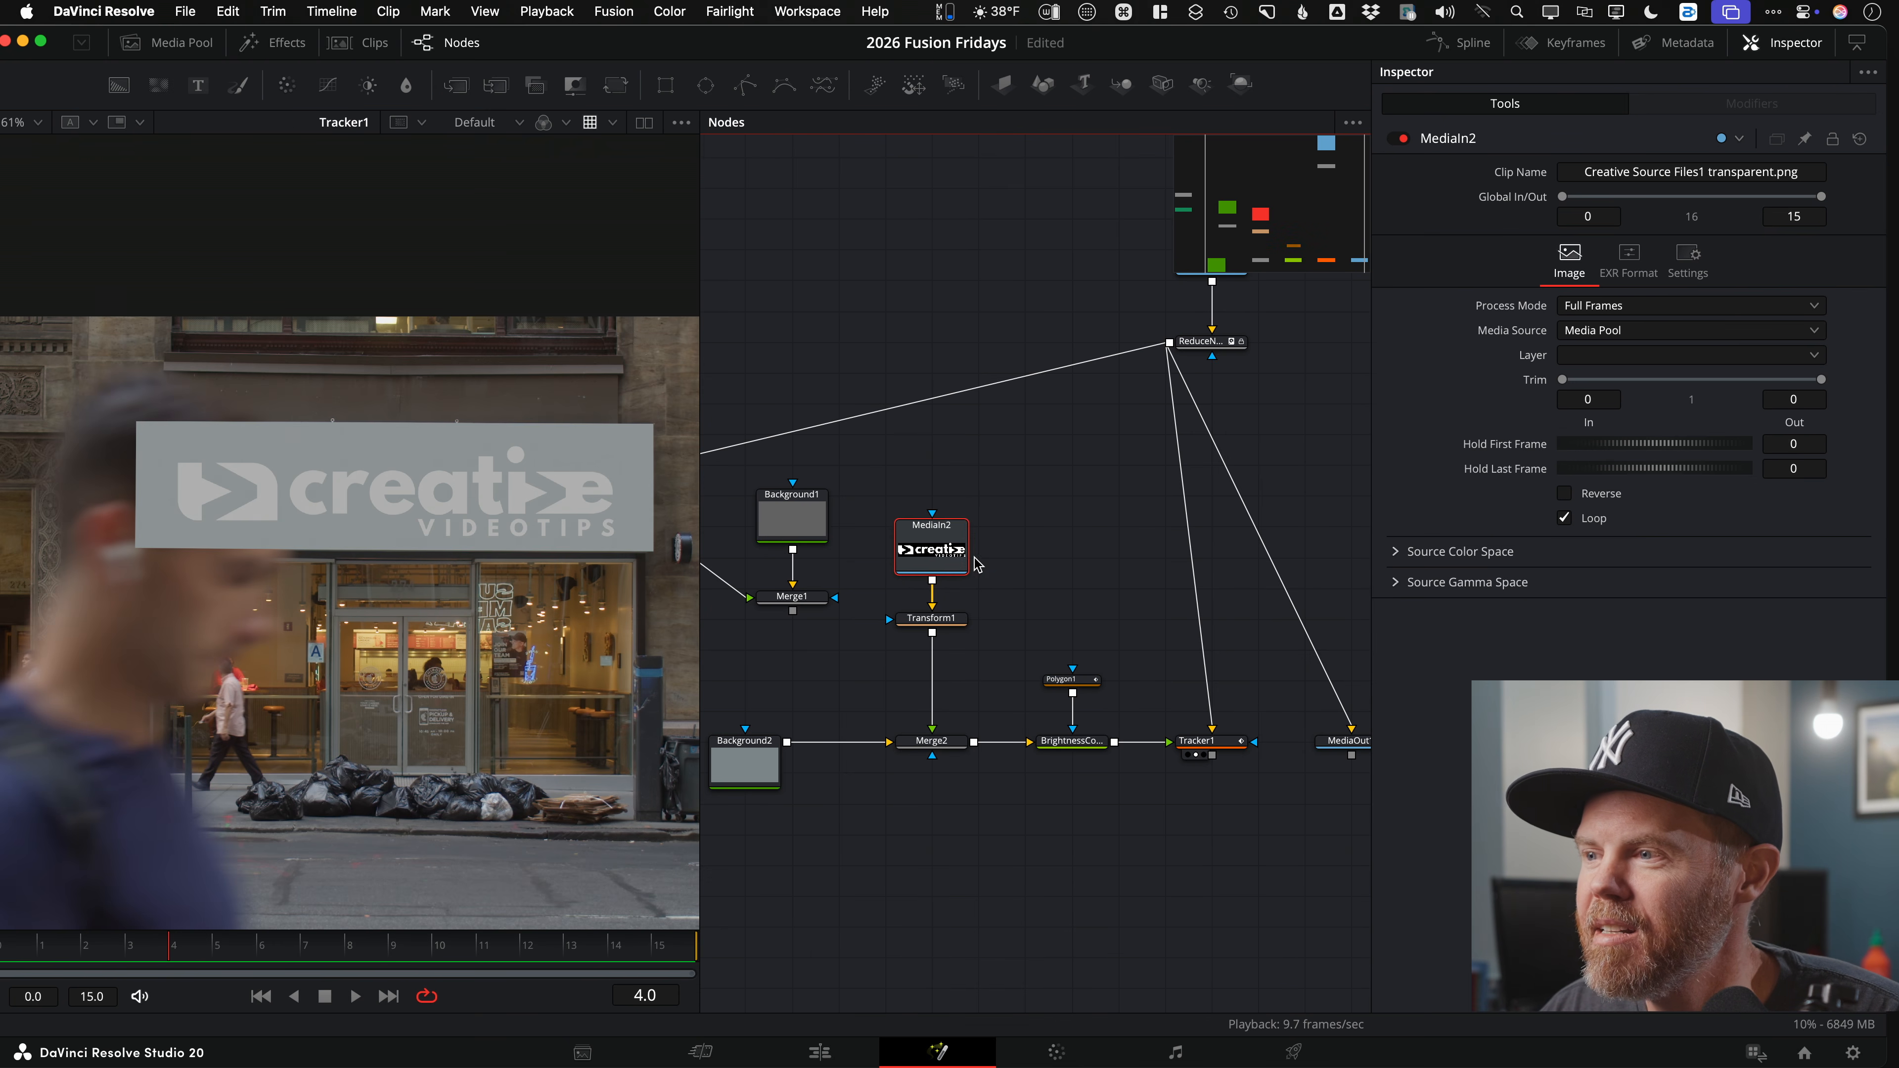
pyautogui.scroll(2, 822, 553)
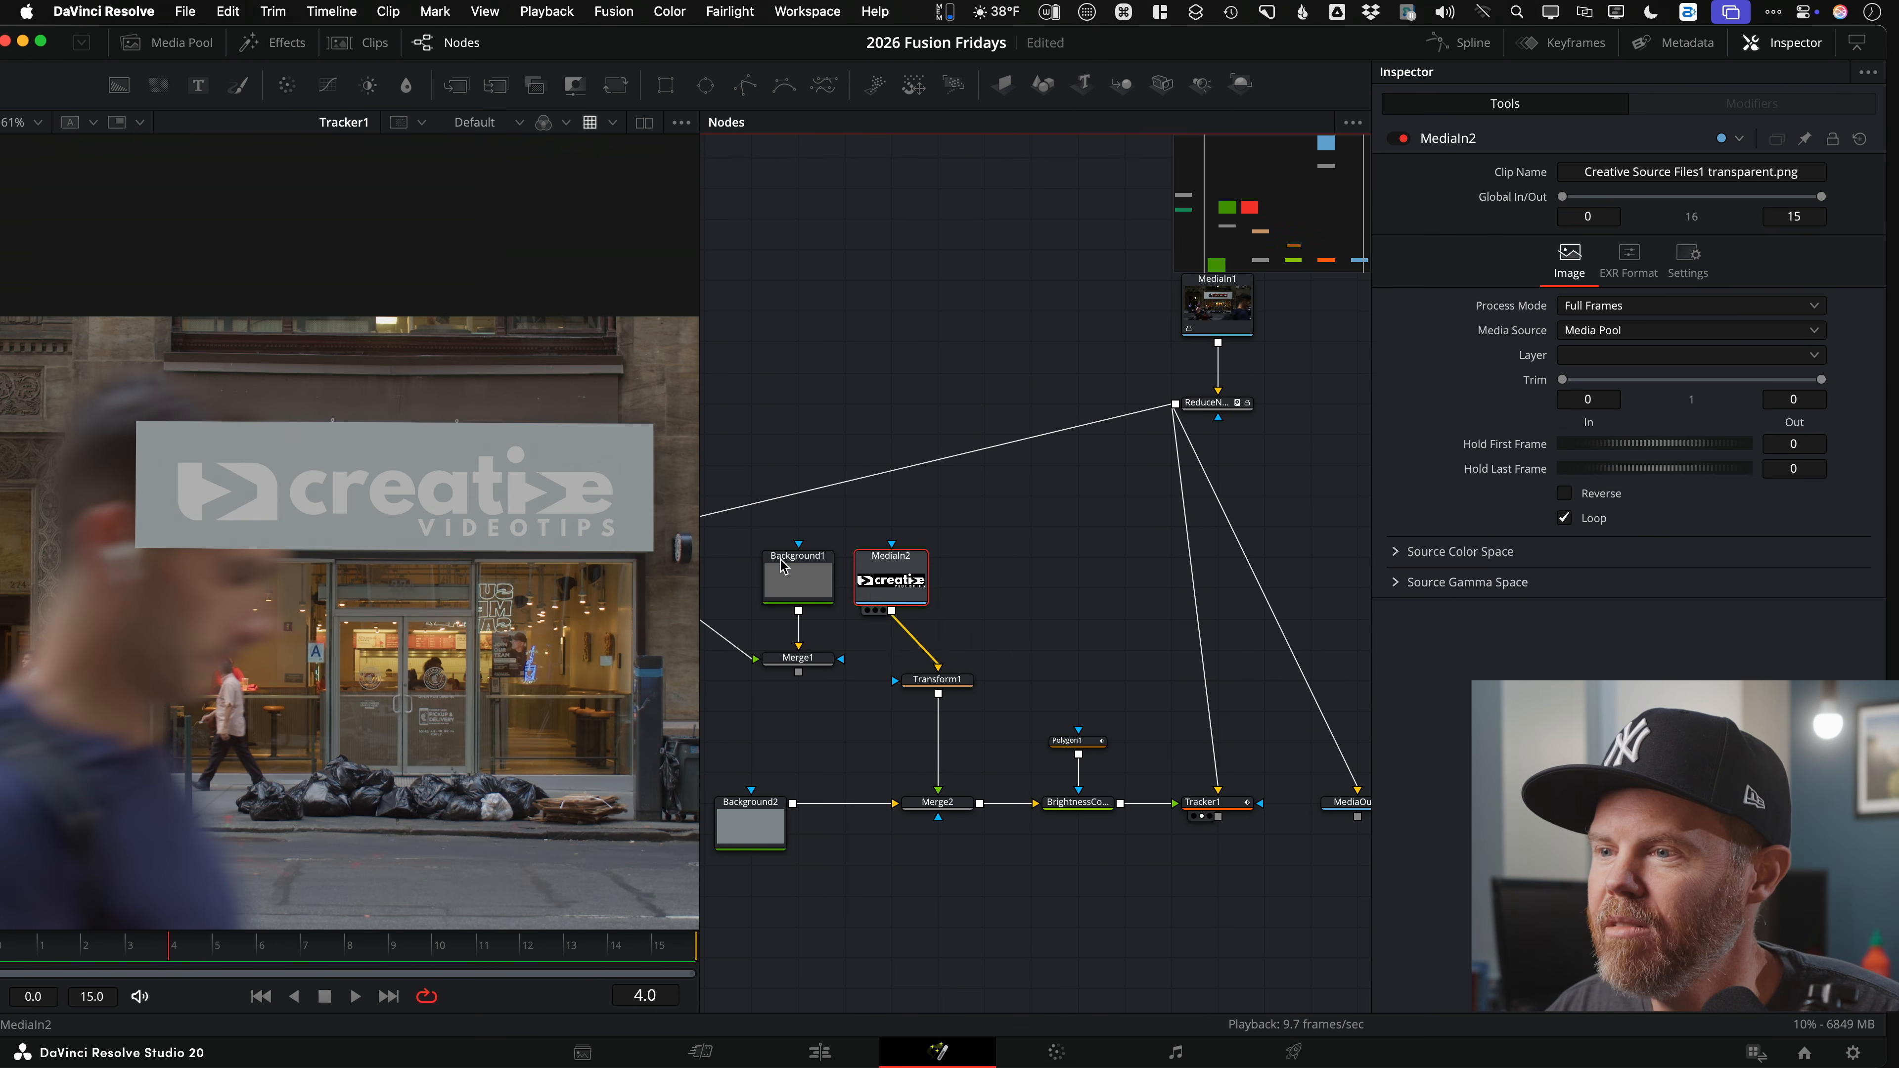
pyautogui.press('1')
pyautogui.hotkey('ctrl', 'f')
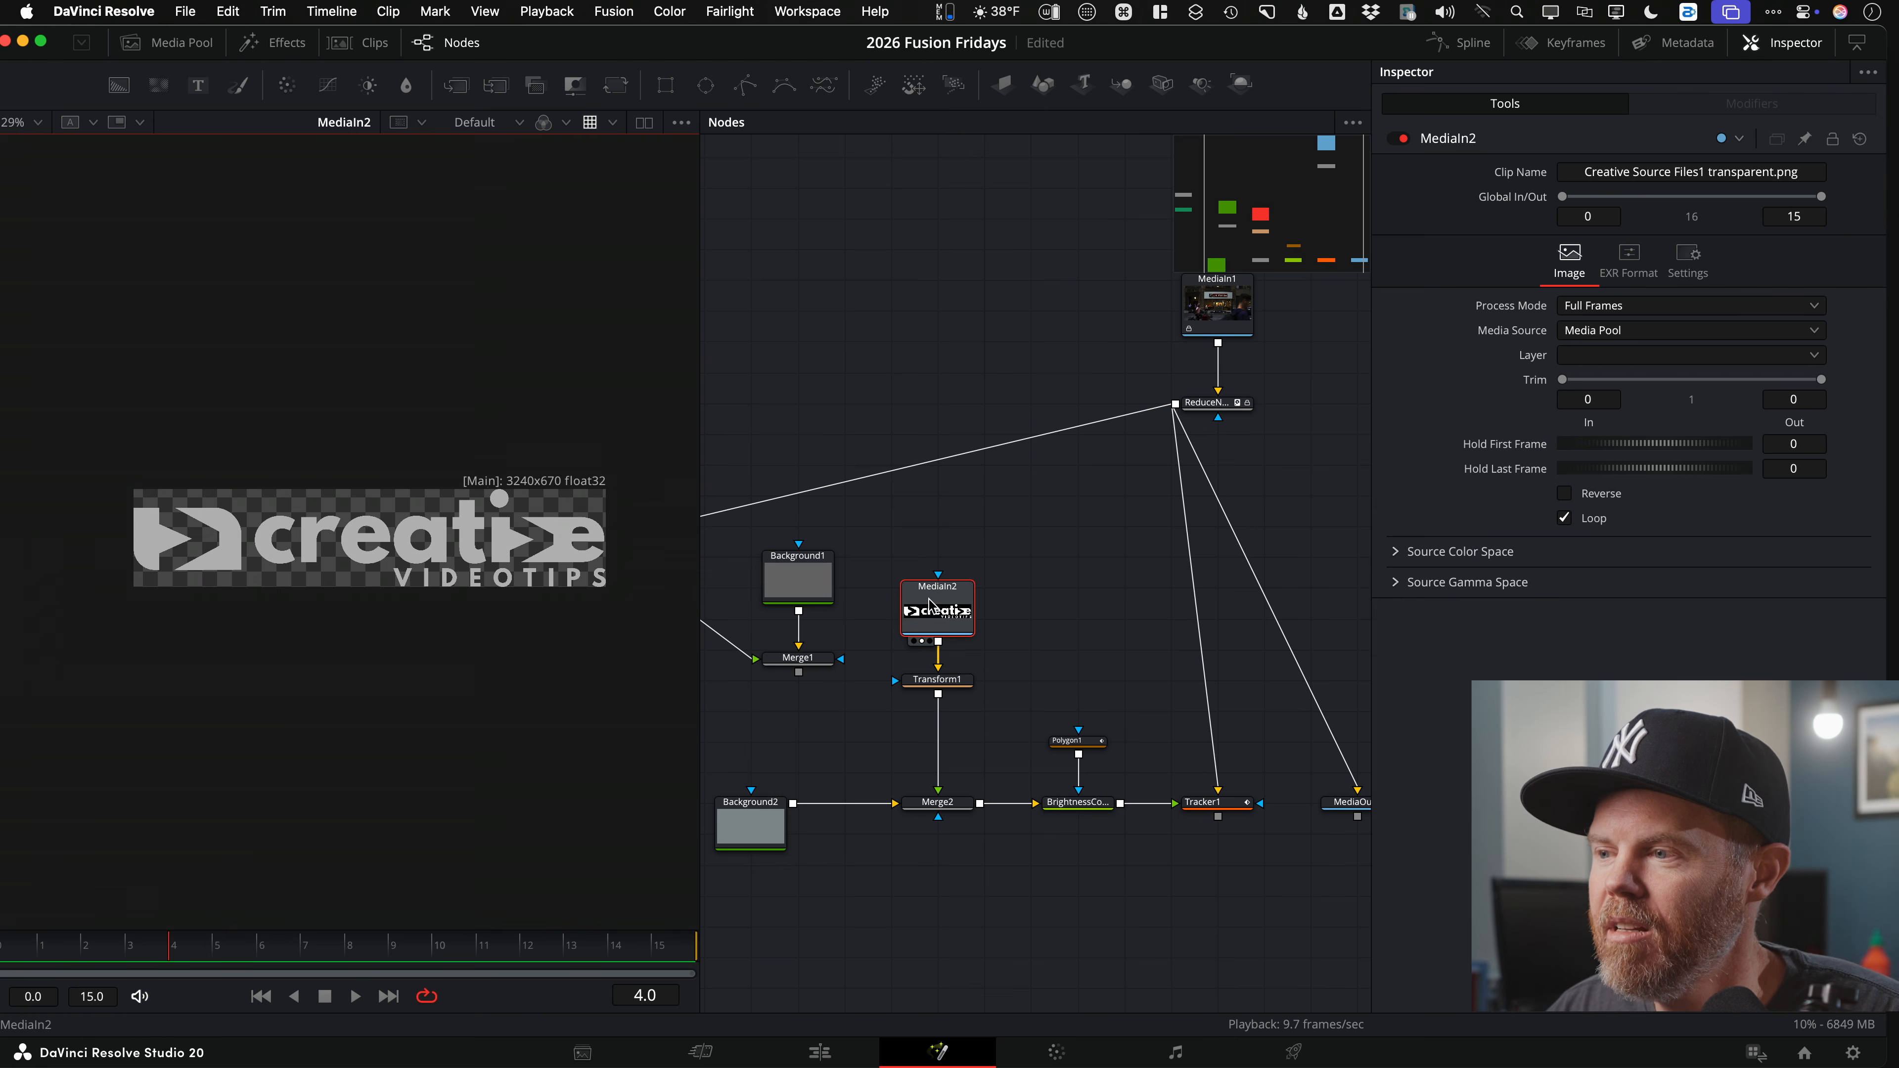
pyautogui.moveTo(938, 609); pyautogui.dragTo(938, 579)
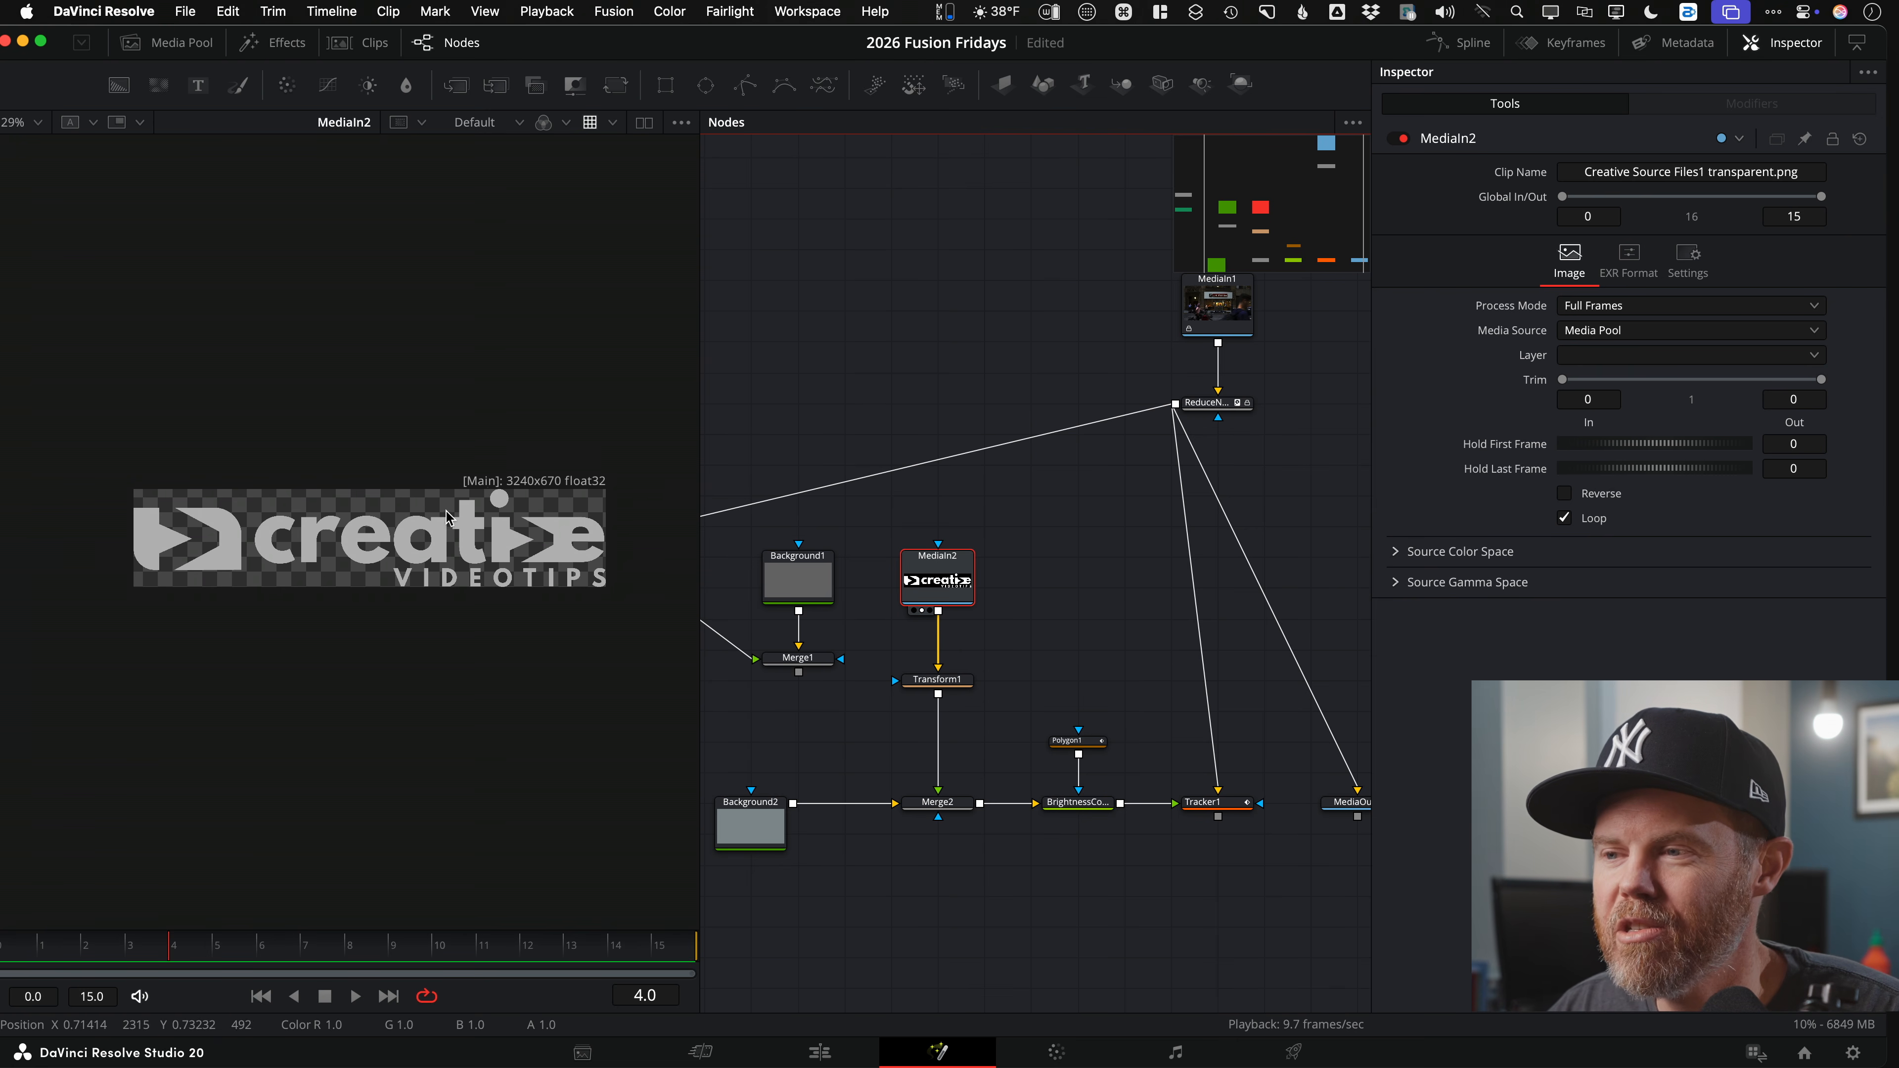
pyautogui.scroll(5, 560, 515)
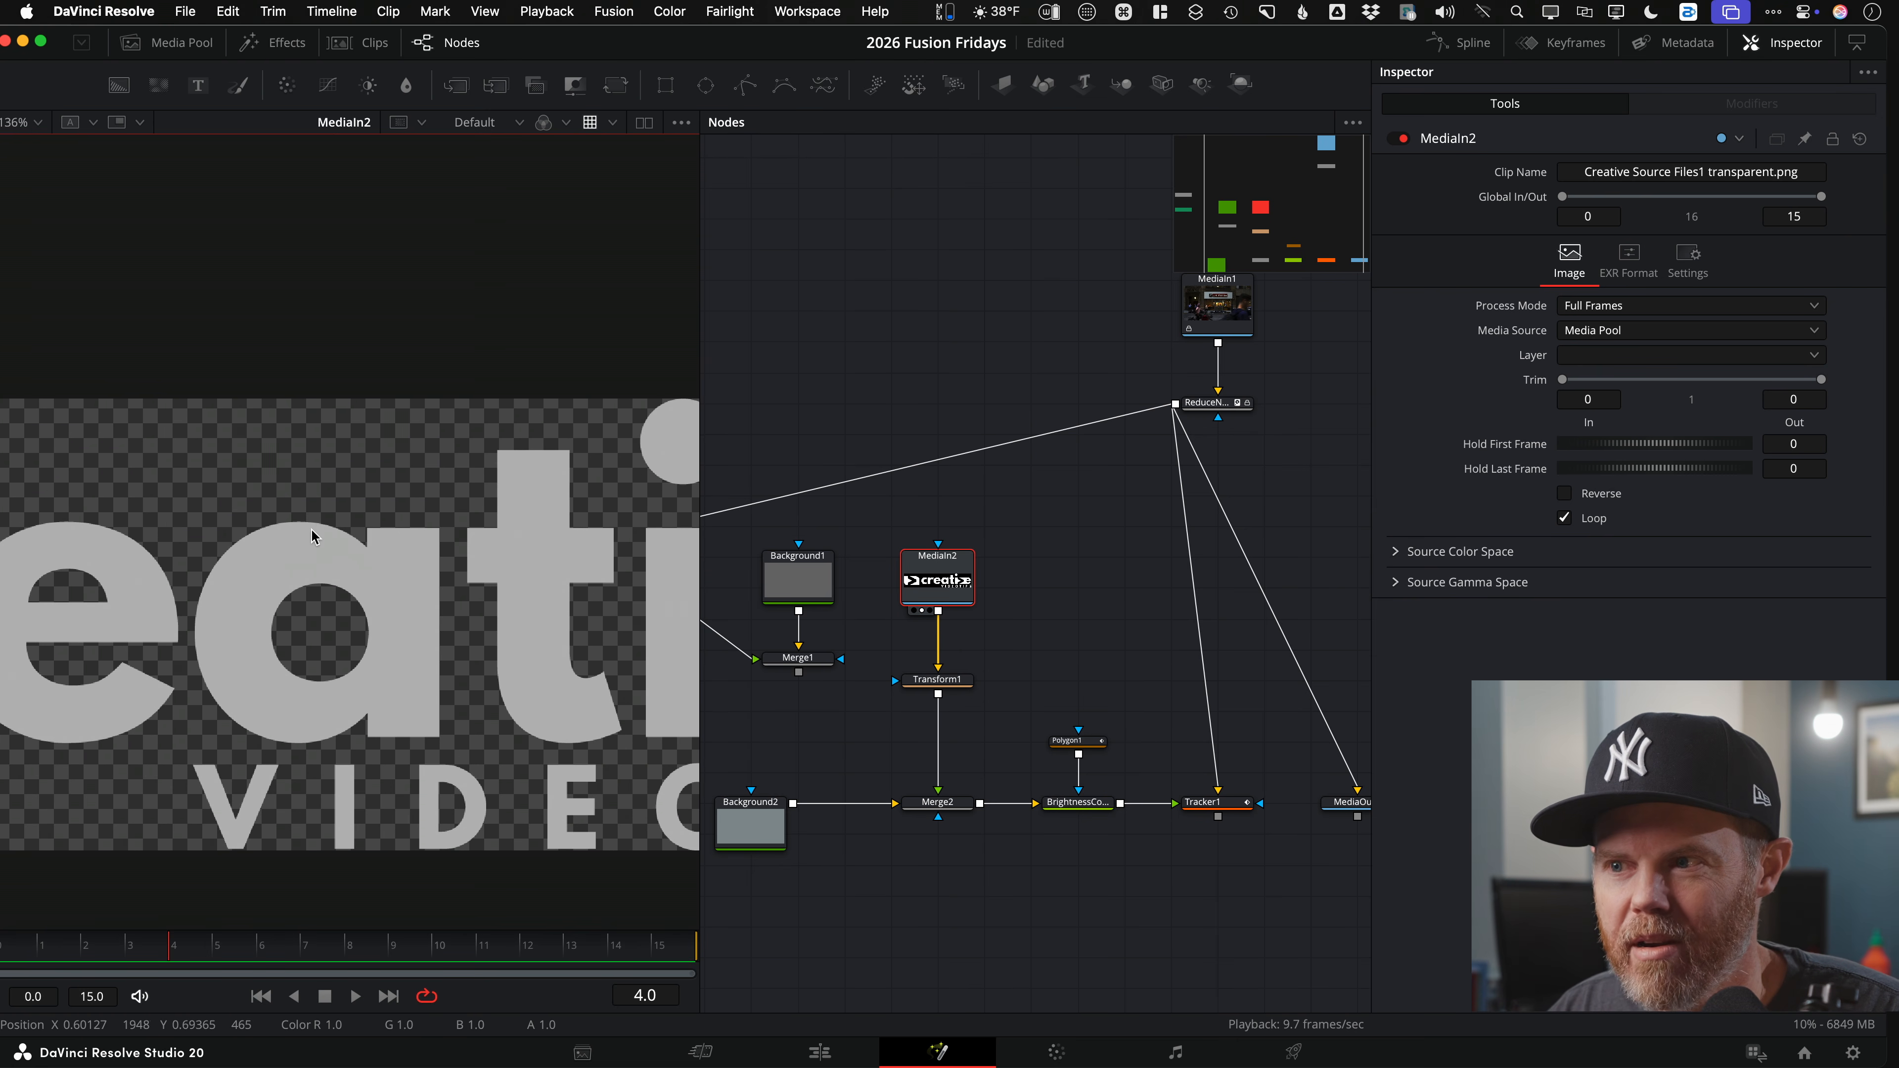
pyautogui.press('super+f')
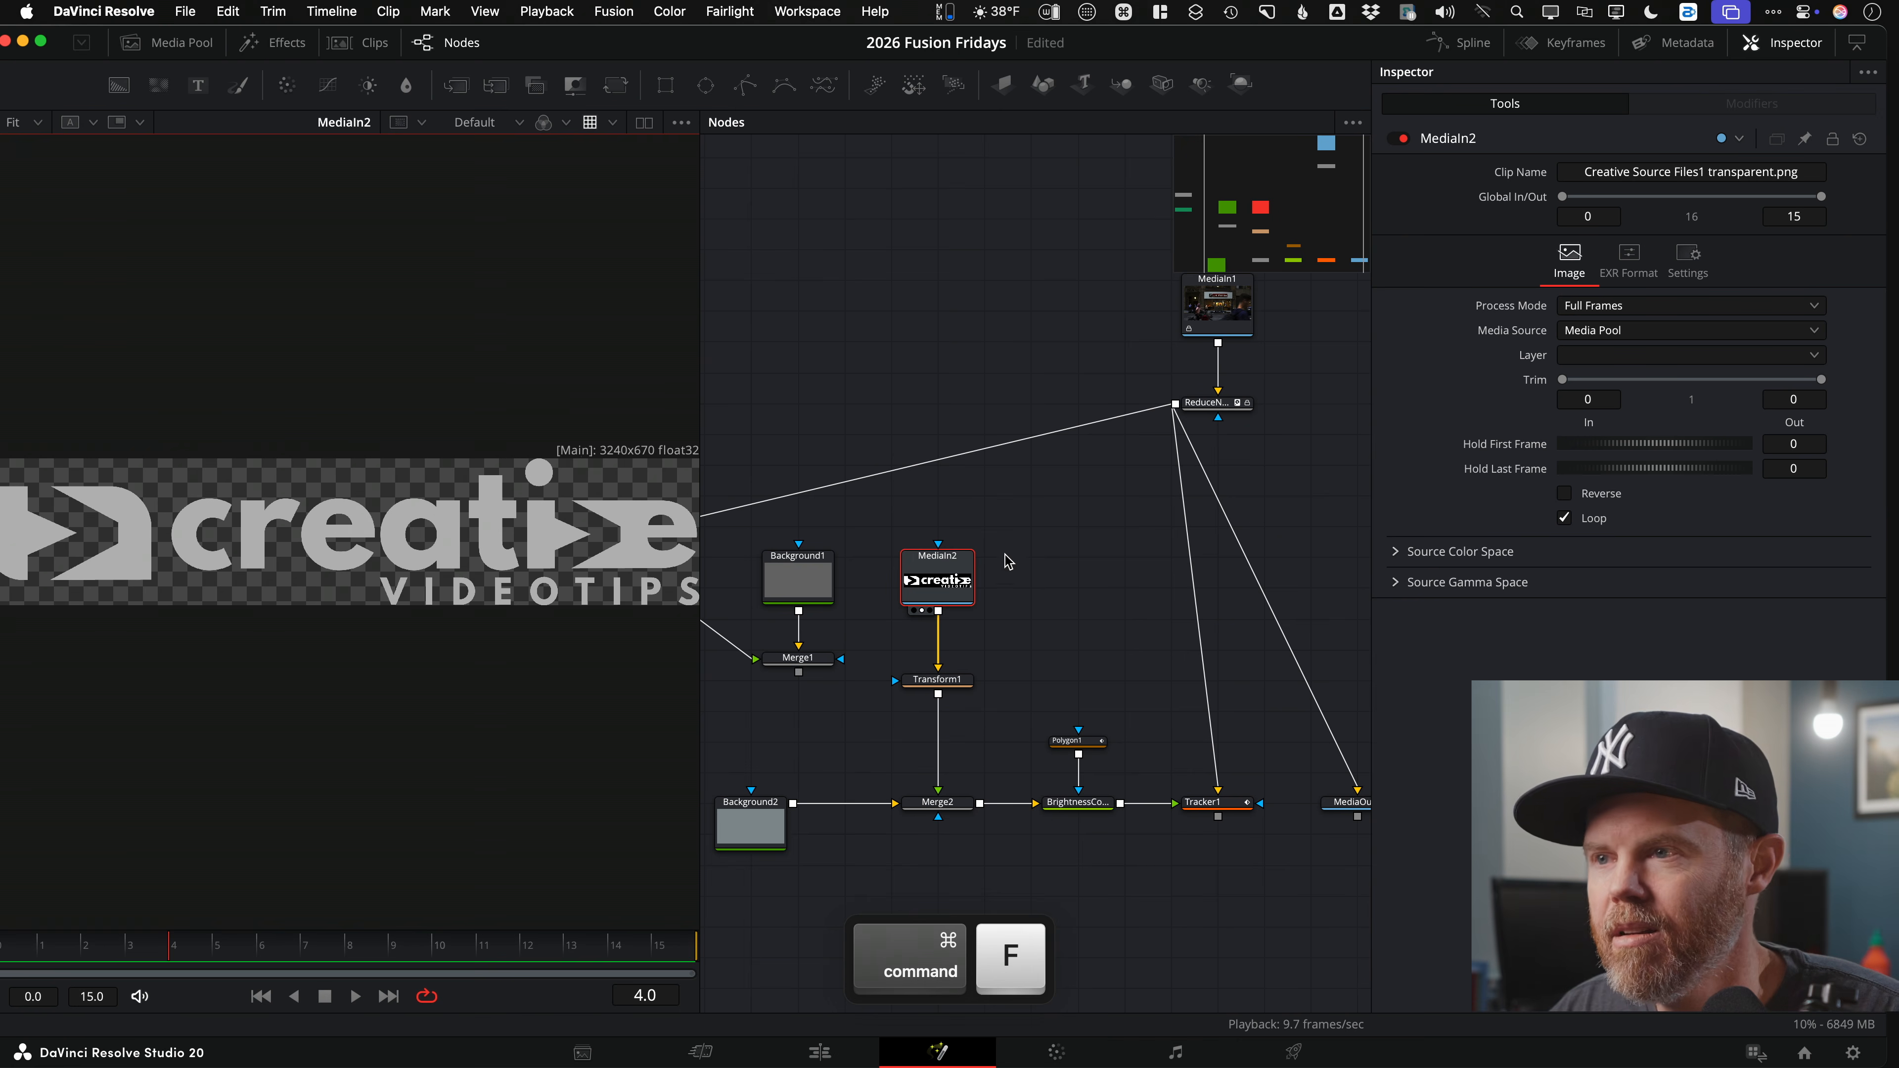
pyautogui.click(1003, 549)
# Step: Add a Background node beside the logo and colour it purple (R 0.251, G 0.128, B 0.733)
pyautogui.moveTo(119, 85); pyautogui.dragTo(1090, 572)
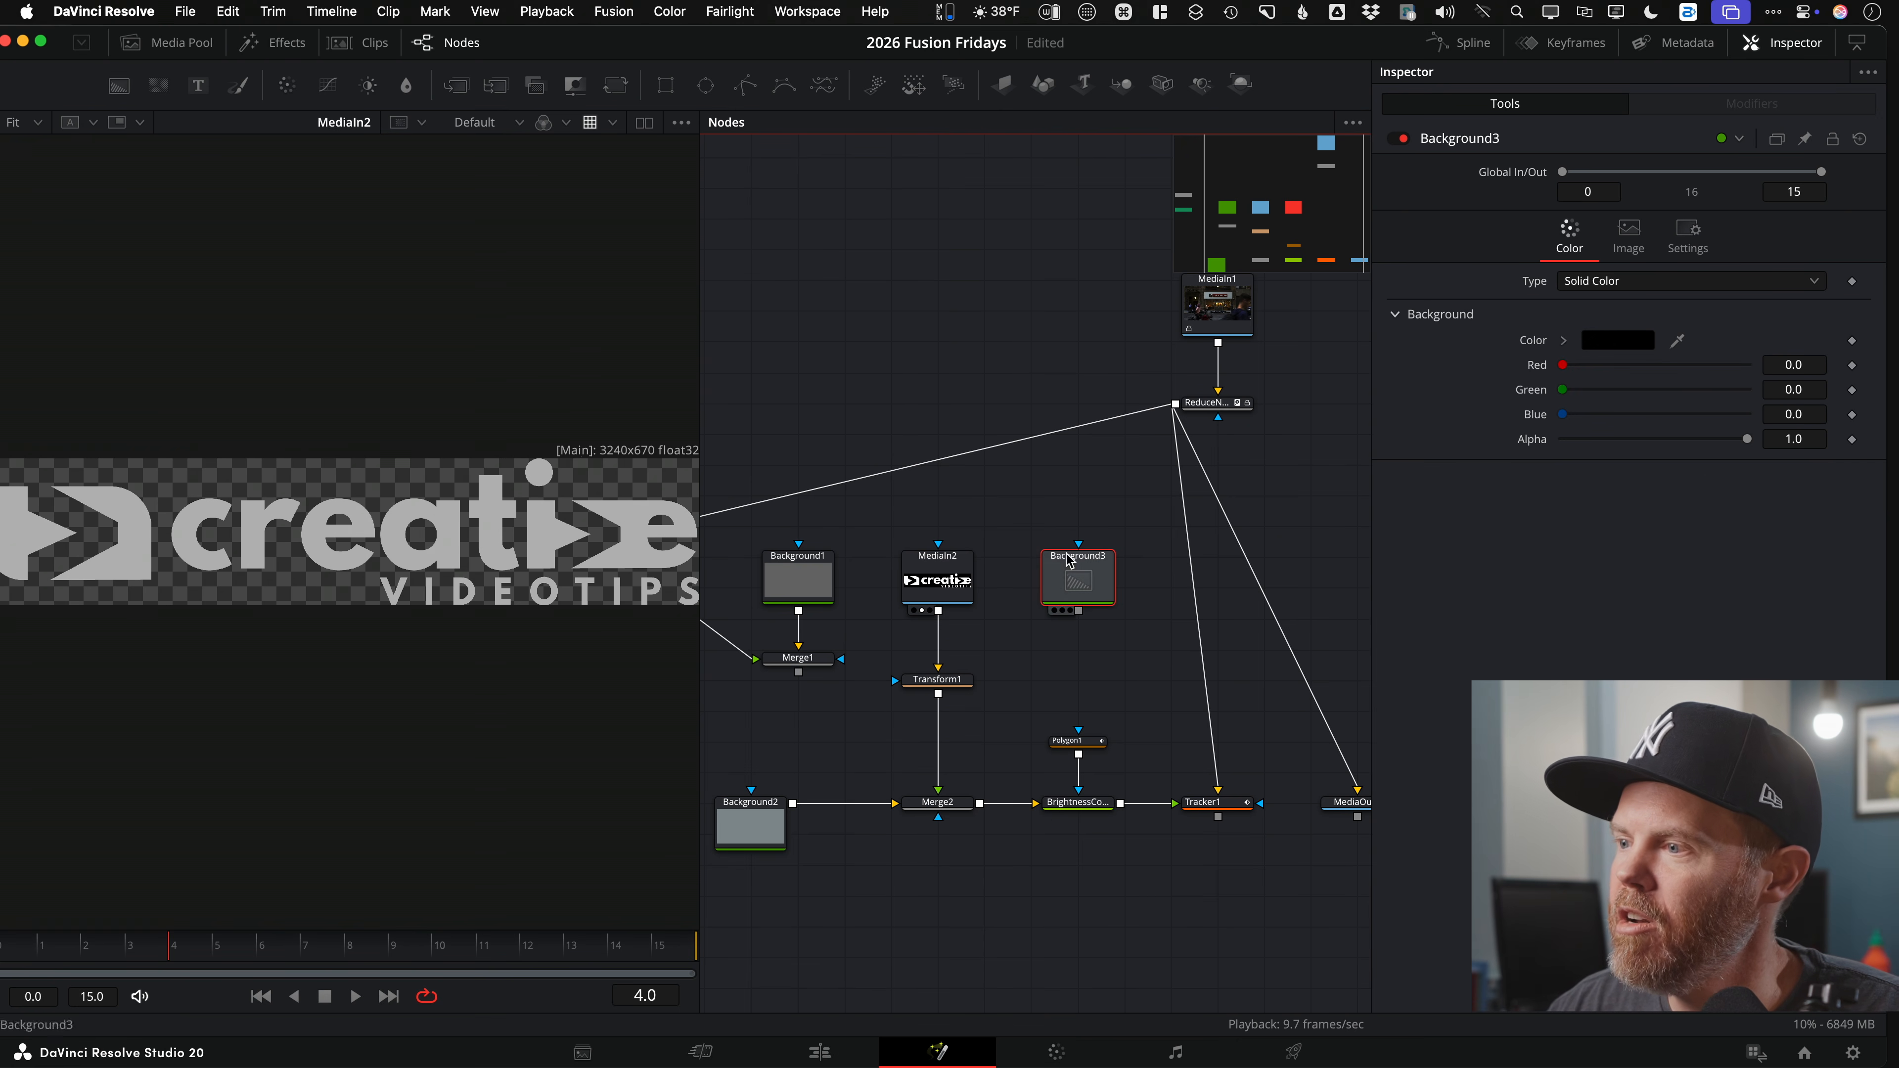
pyautogui.moveTo(1563, 366); pyautogui.dragTo(1645, 390)
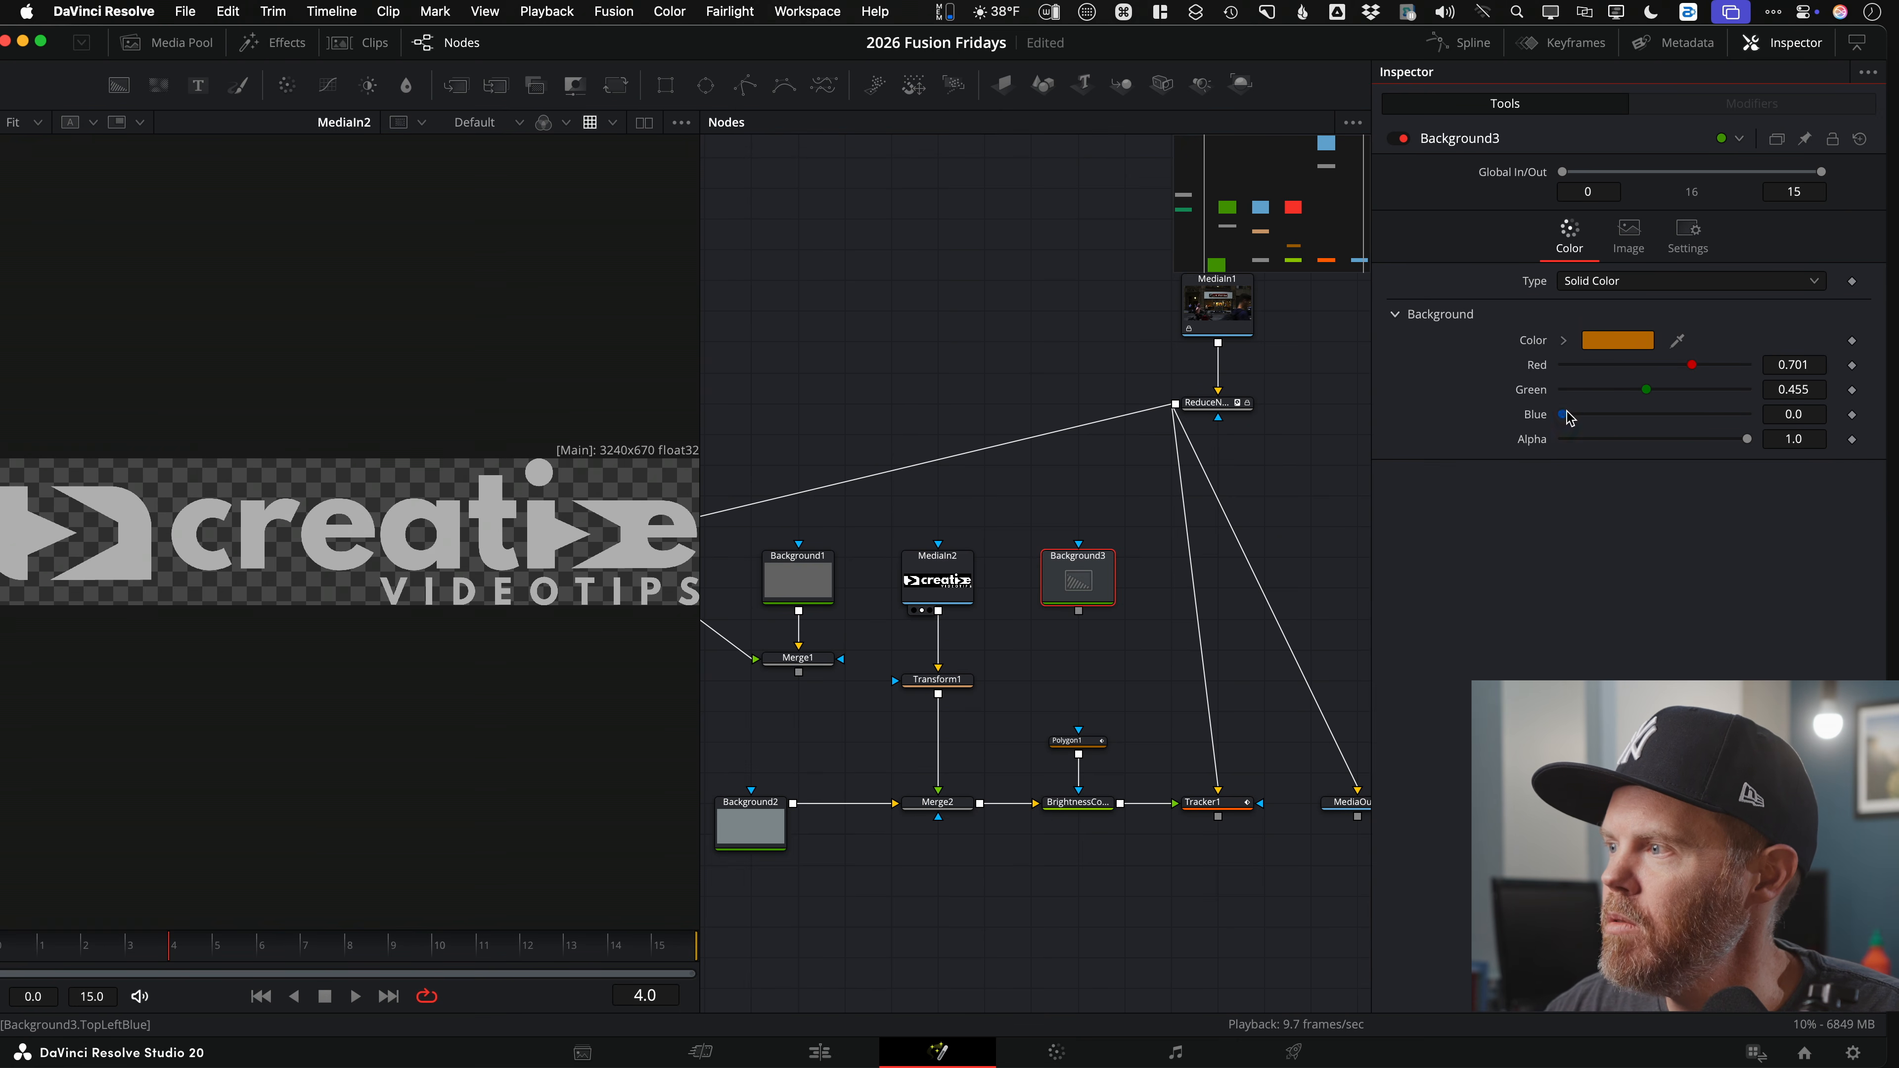
pyautogui.moveTo(1630, 390)
pyautogui.mouseDown()
pyautogui.moveTo(1585, 390)
pyautogui.moveTo(1607, 367)
pyautogui.mouseUp()
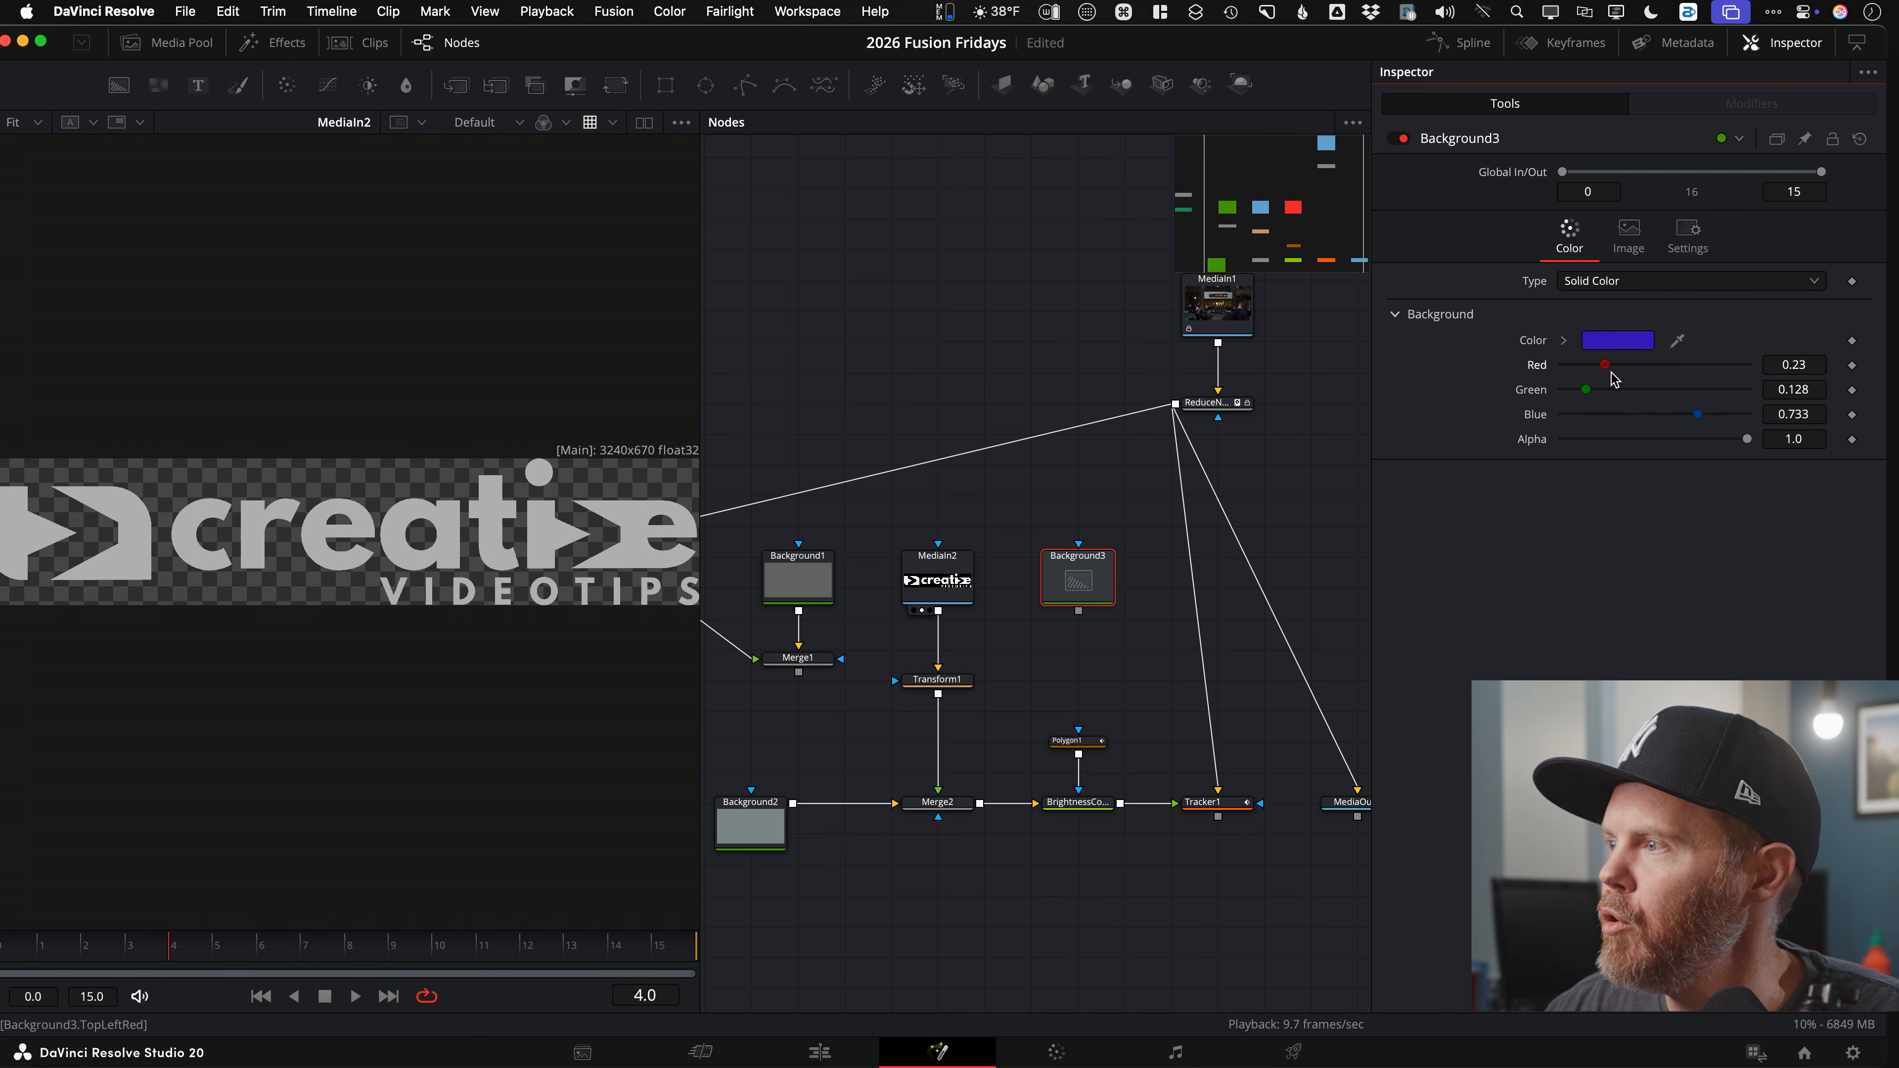
pyautogui.click(896, 576)
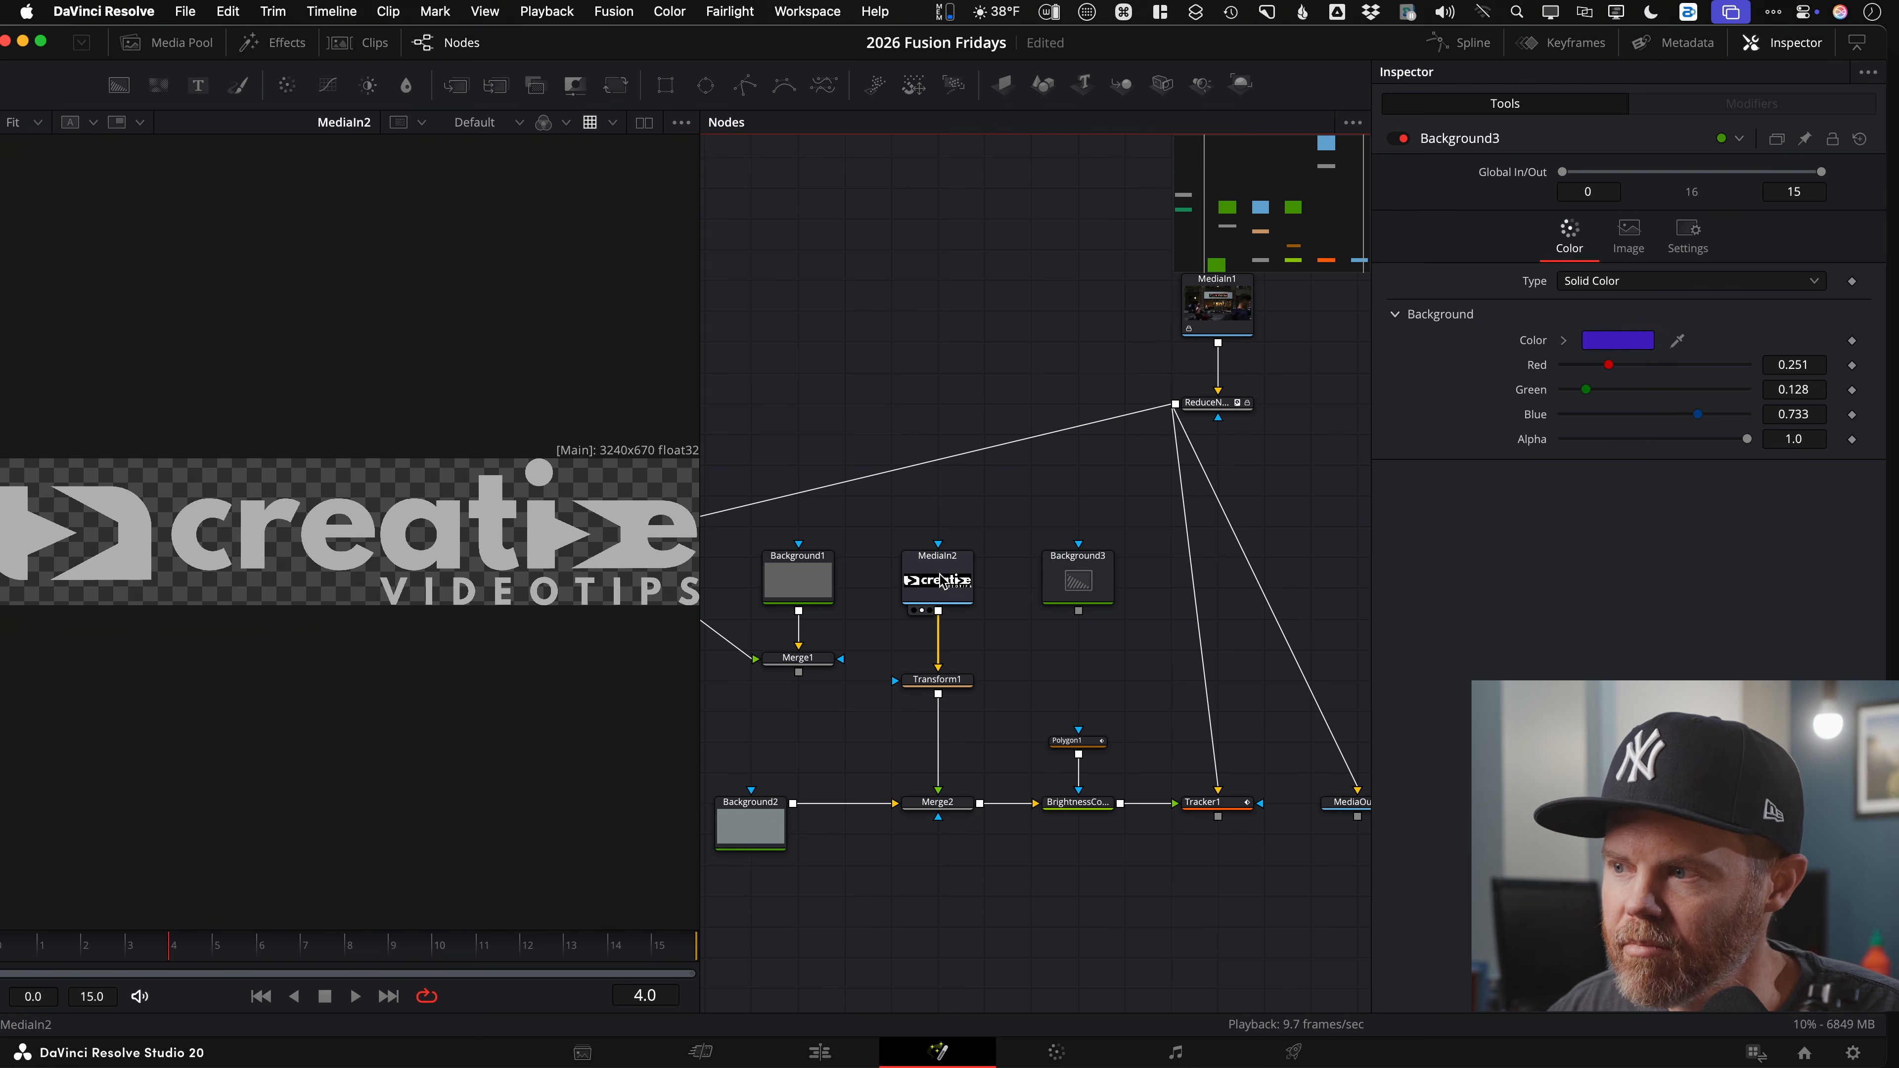
pyautogui.scroll(-2, 951, 607)
pyautogui.click(940, 502)
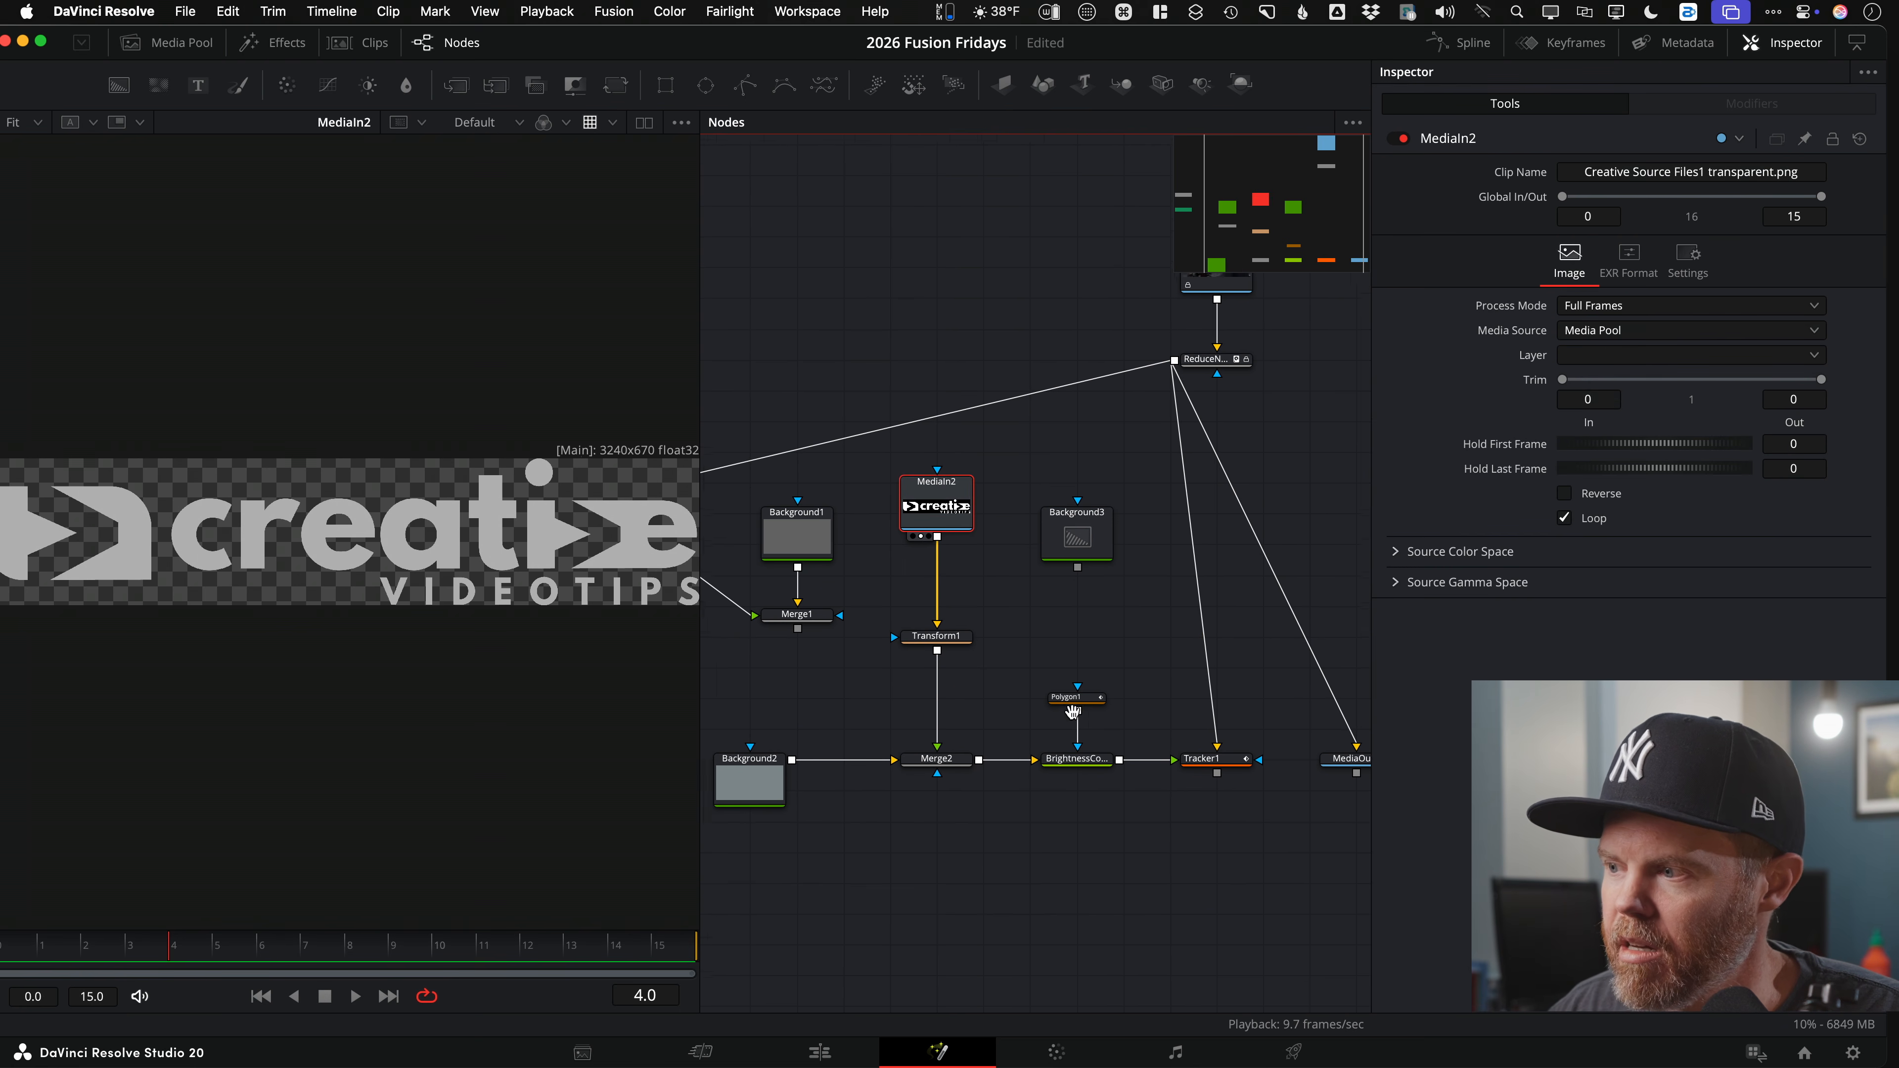
# Step: Disconnect the logo MediaIn2 from Transform1 and stack it above purple Background3 as its mask
pyautogui.click(1225, 754)
pyautogui.press('1')
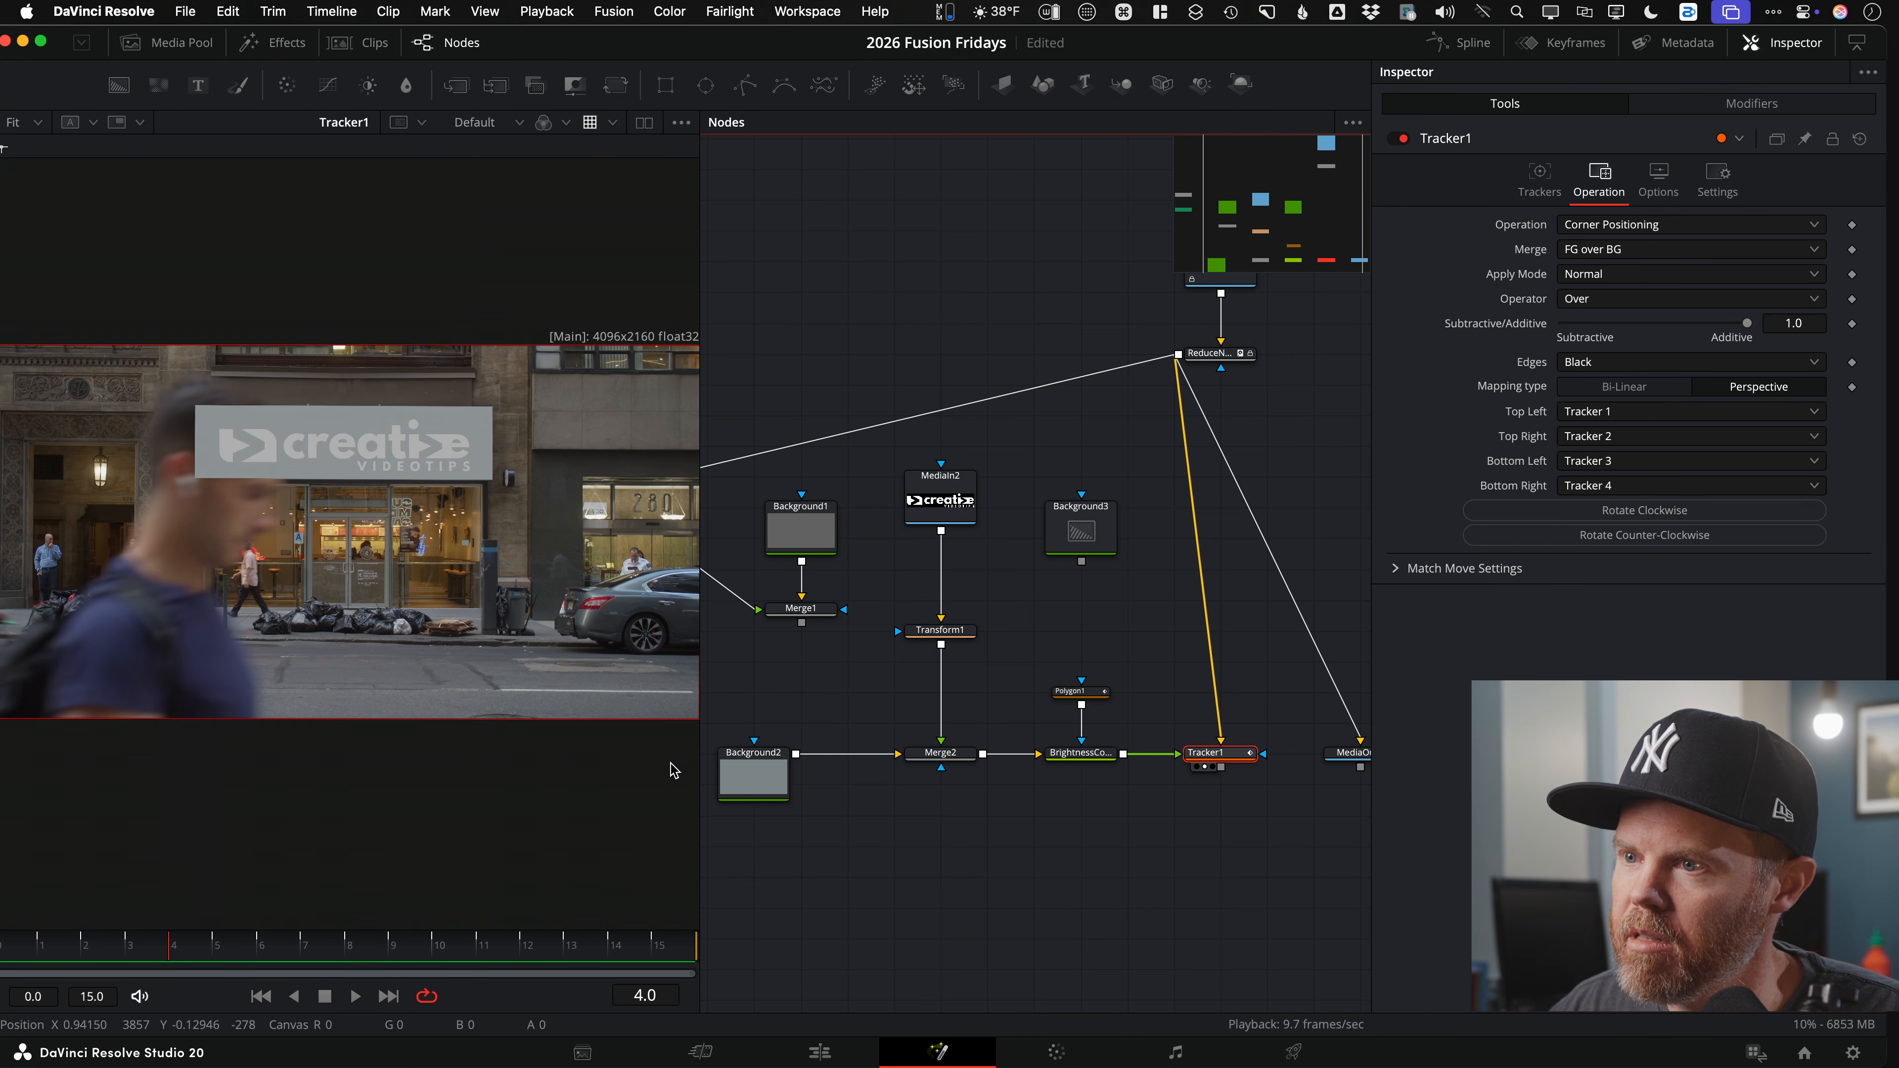
pyautogui.moveTo(944, 609); pyautogui.dragTo(1069, 546)
pyautogui.click(941, 527)
pyautogui.press('1')
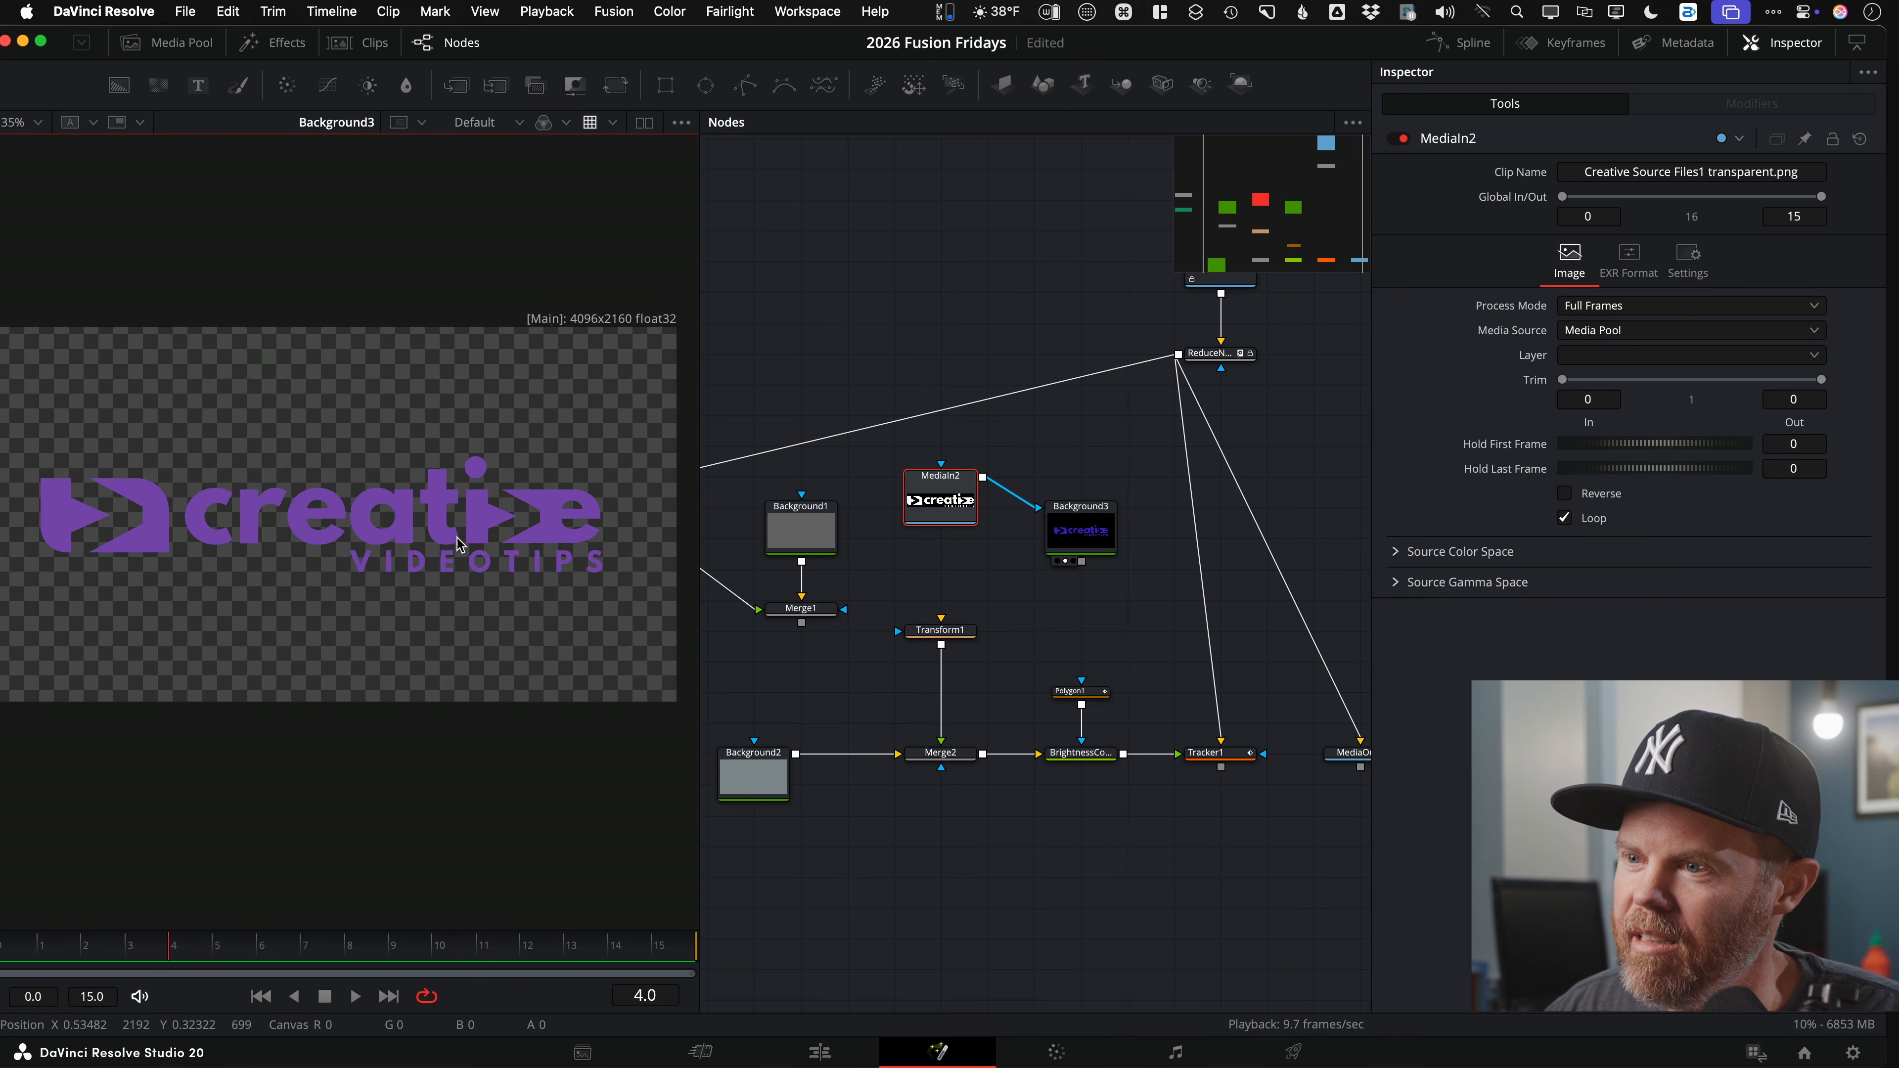
pyautogui.moveTo(1066, 547); pyautogui.dragTo(927, 576)
pyautogui.moveTo(944, 486); pyautogui.dragTo(945, 454)
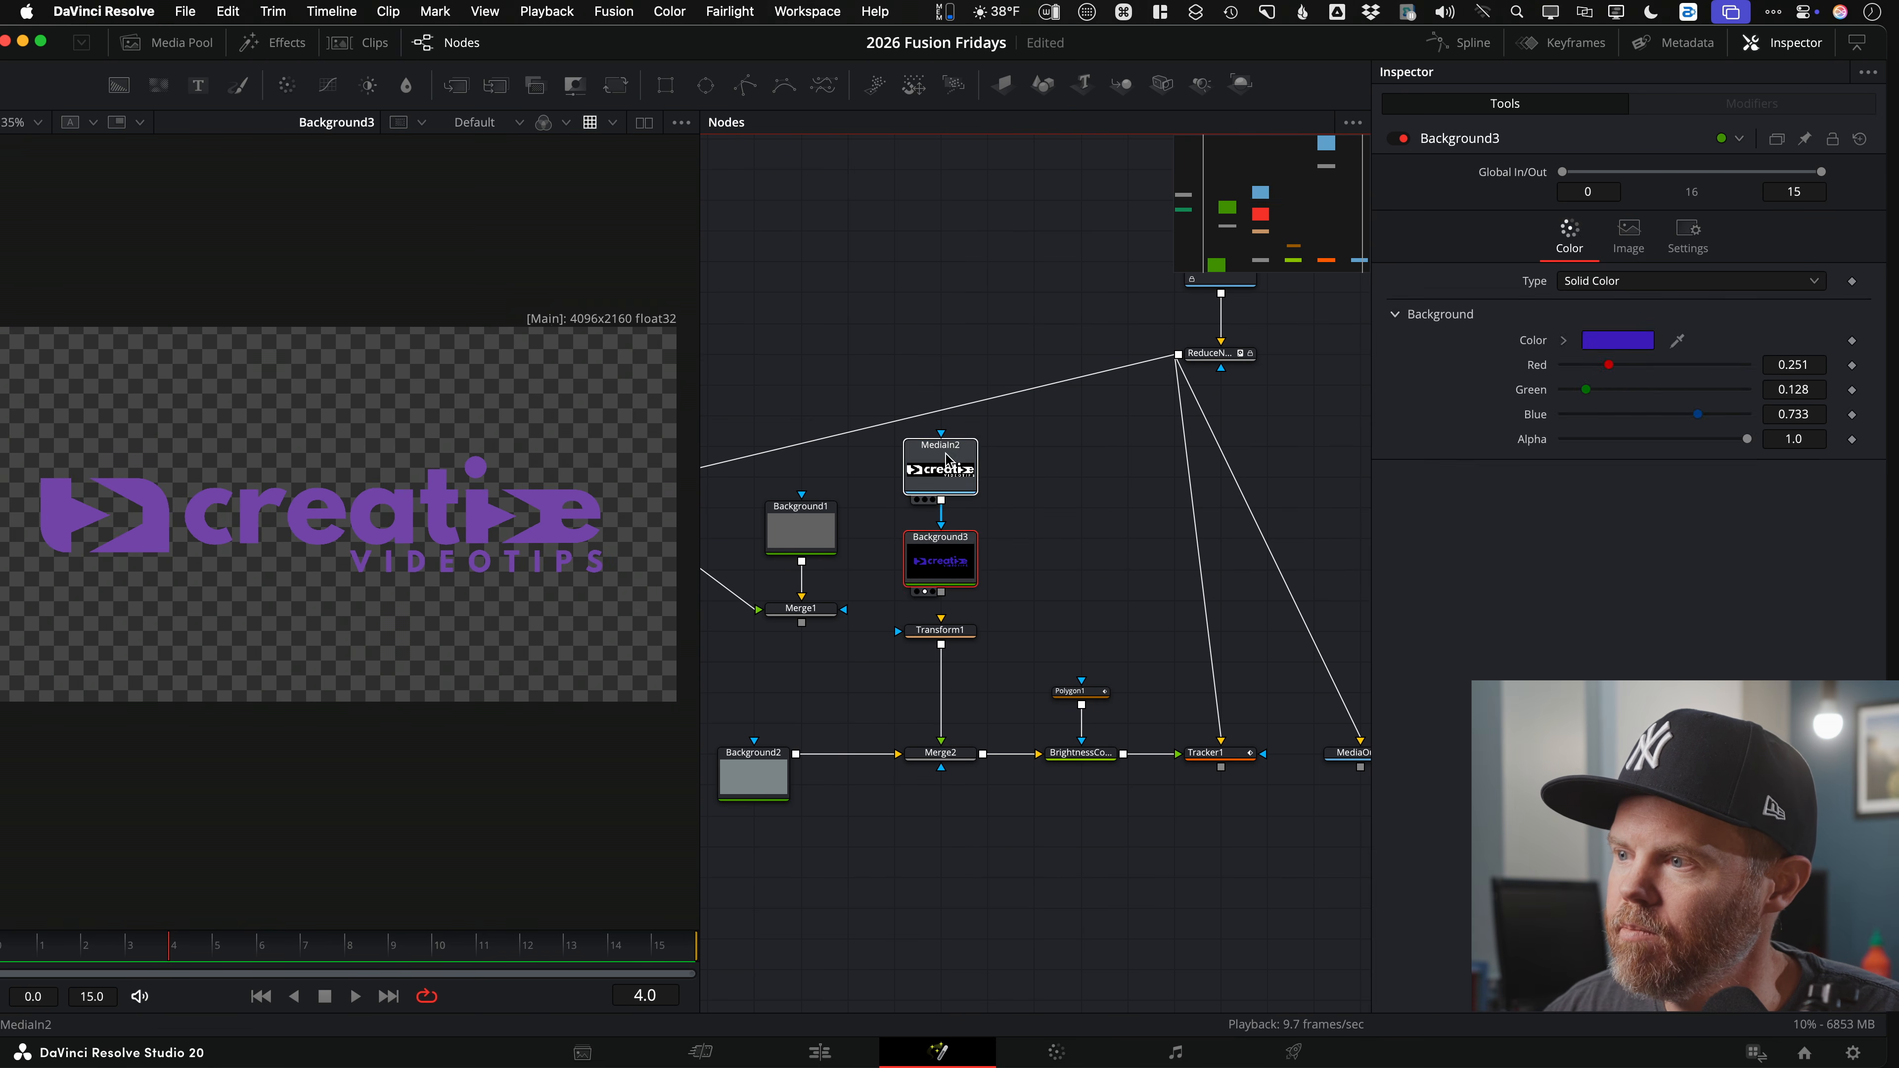
# Step: Feed purple Background3 into Transform1 and lower the logo's Center Y to about 0.731
pyautogui.scroll(-2, 1014, 549)
pyautogui.click(1016, 548)
pyautogui.moveTo(938, 541); pyautogui.dragTo(485, 586)
pyautogui.scroll(-3, 336, 564)
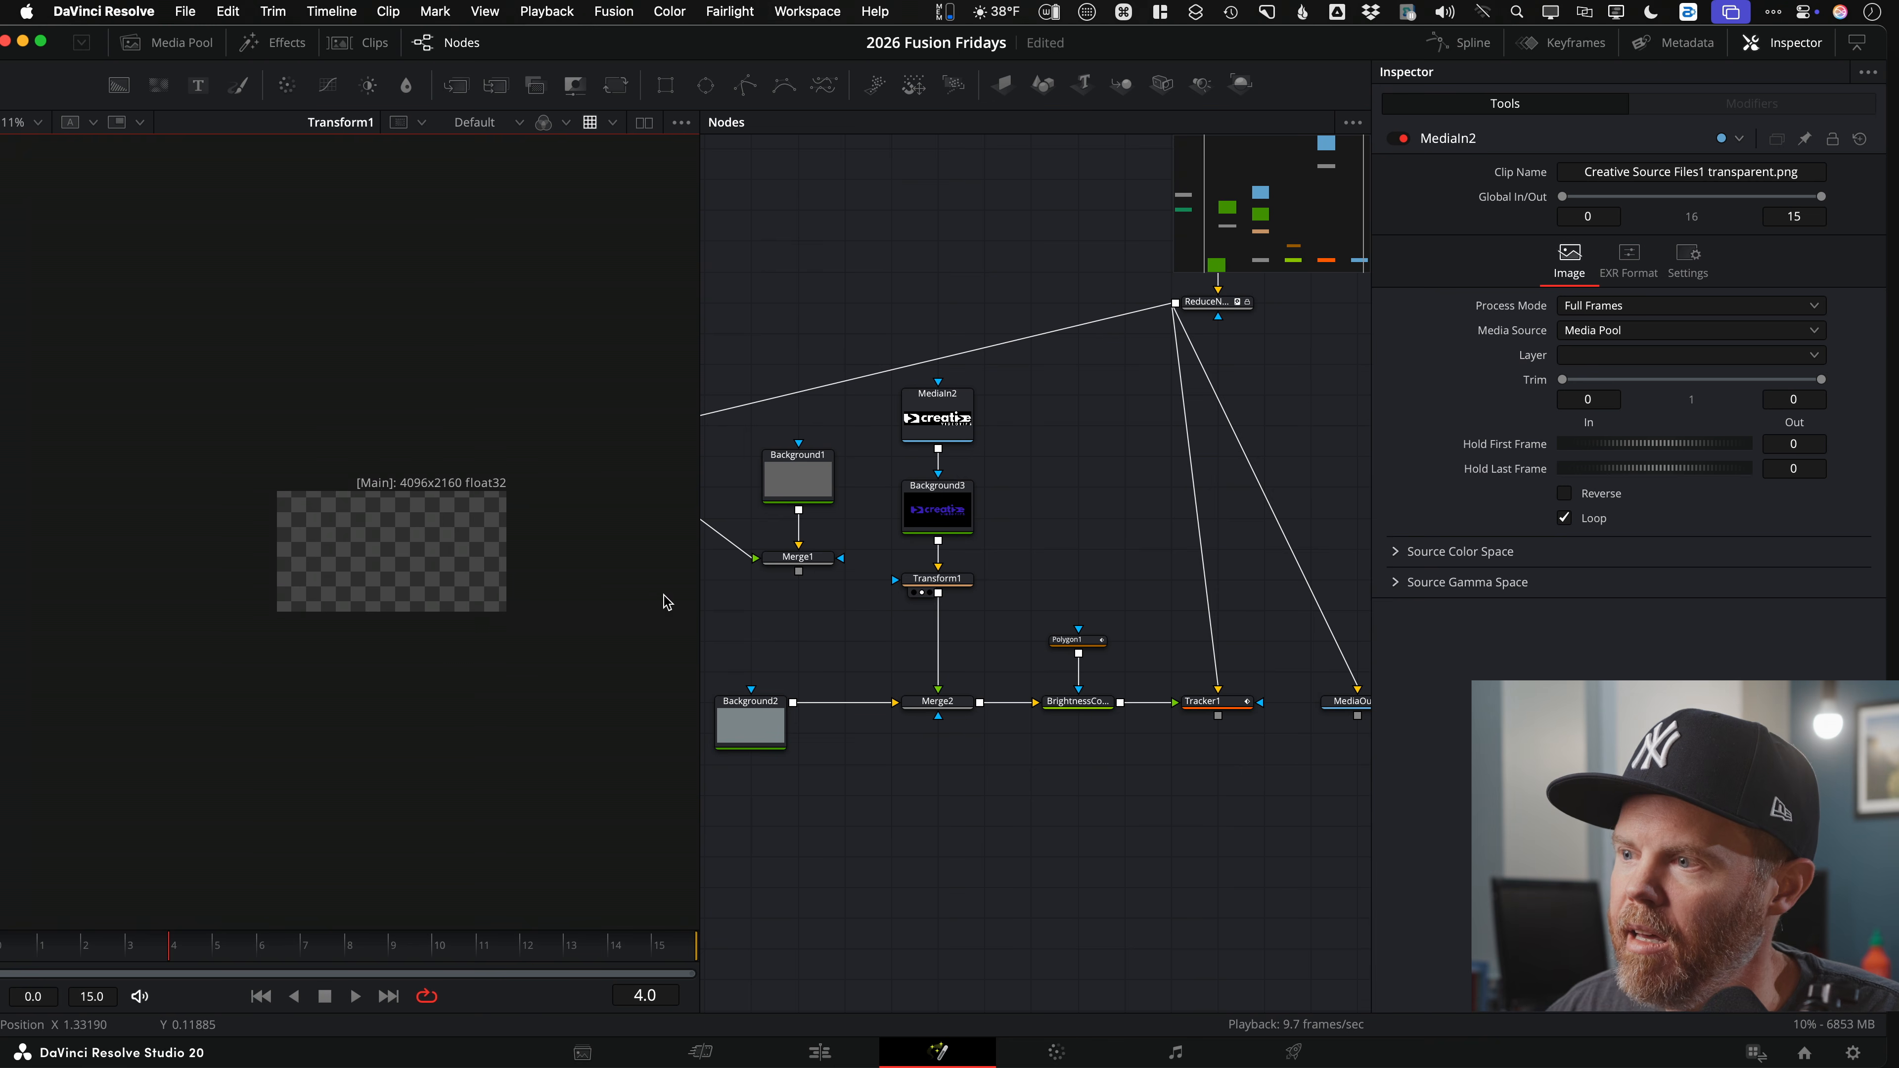
pyautogui.click(938, 589)
pyautogui.scroll(3, 437, 488)
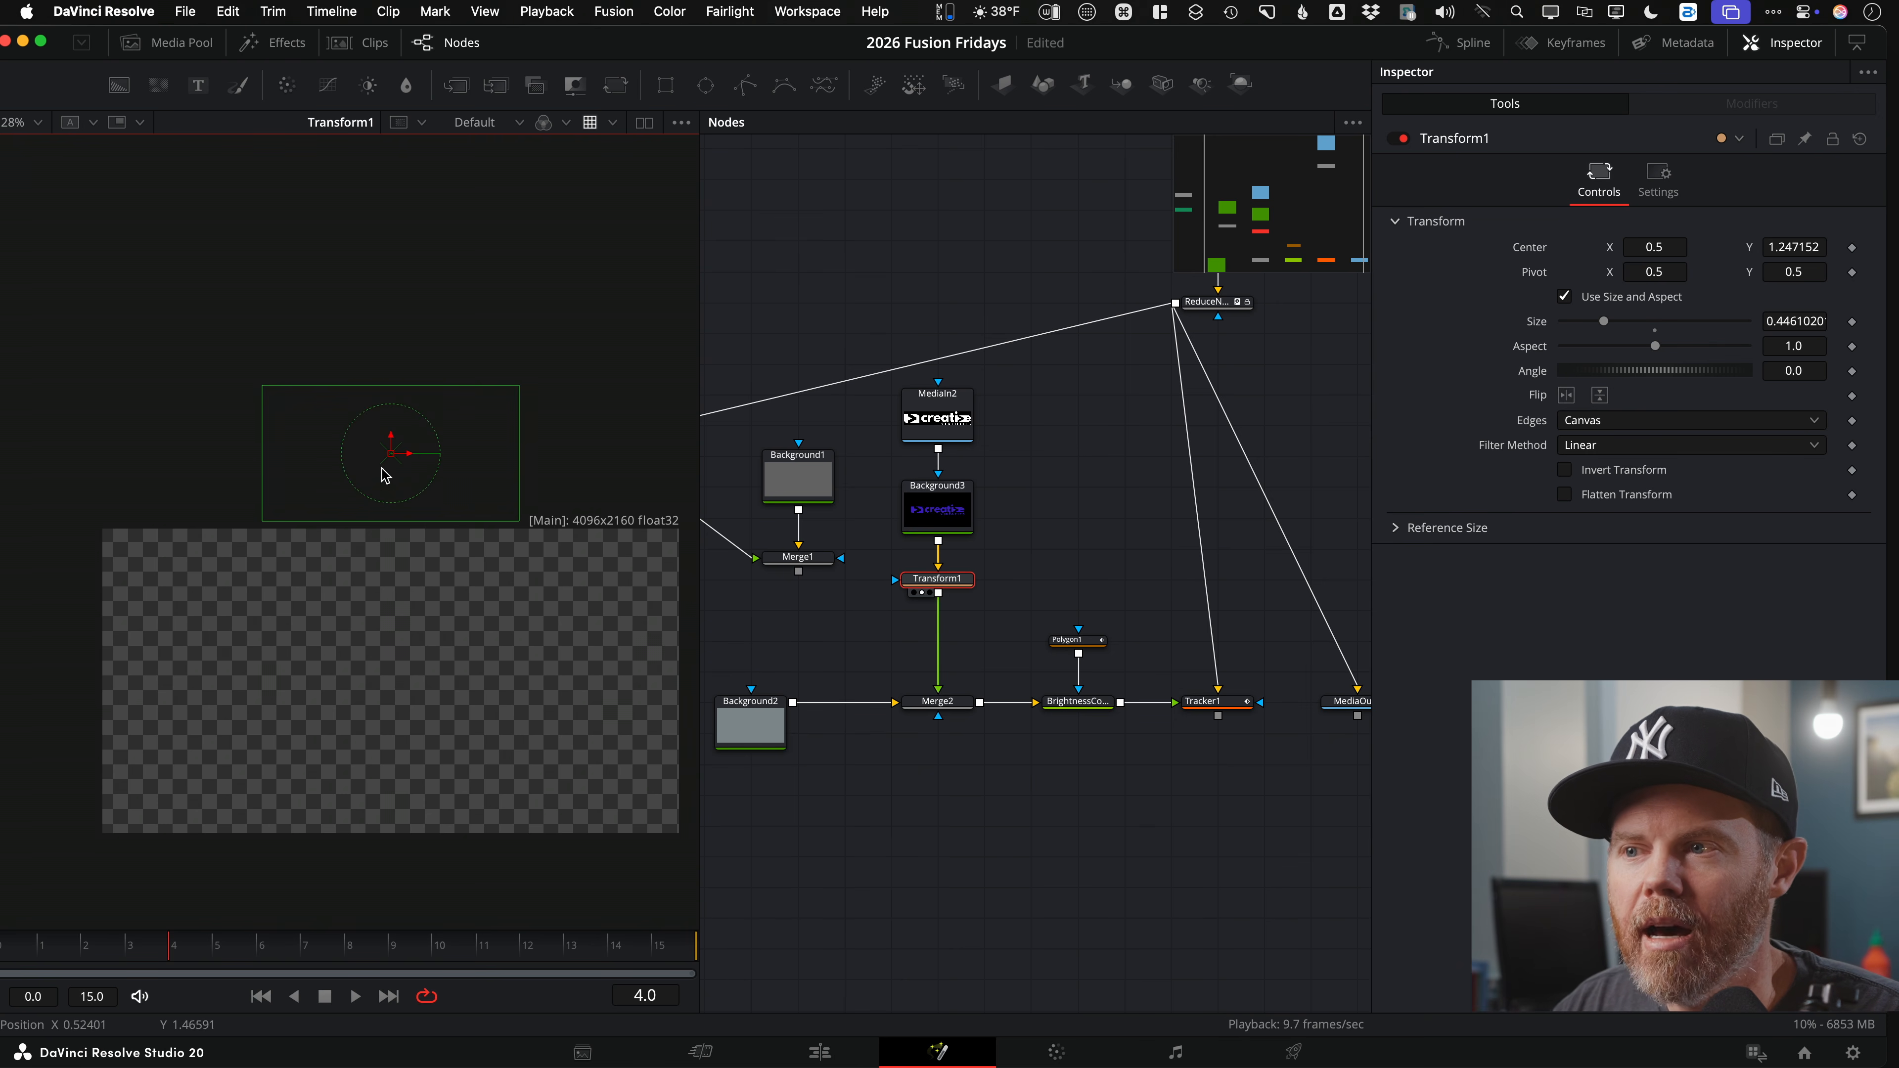
pyautogui.scroll(-2, 385, 437)
pyautogui.moveTo(377, 401); pyautogui.dragTo(367, 554)
pyautogui.click(915, 715)
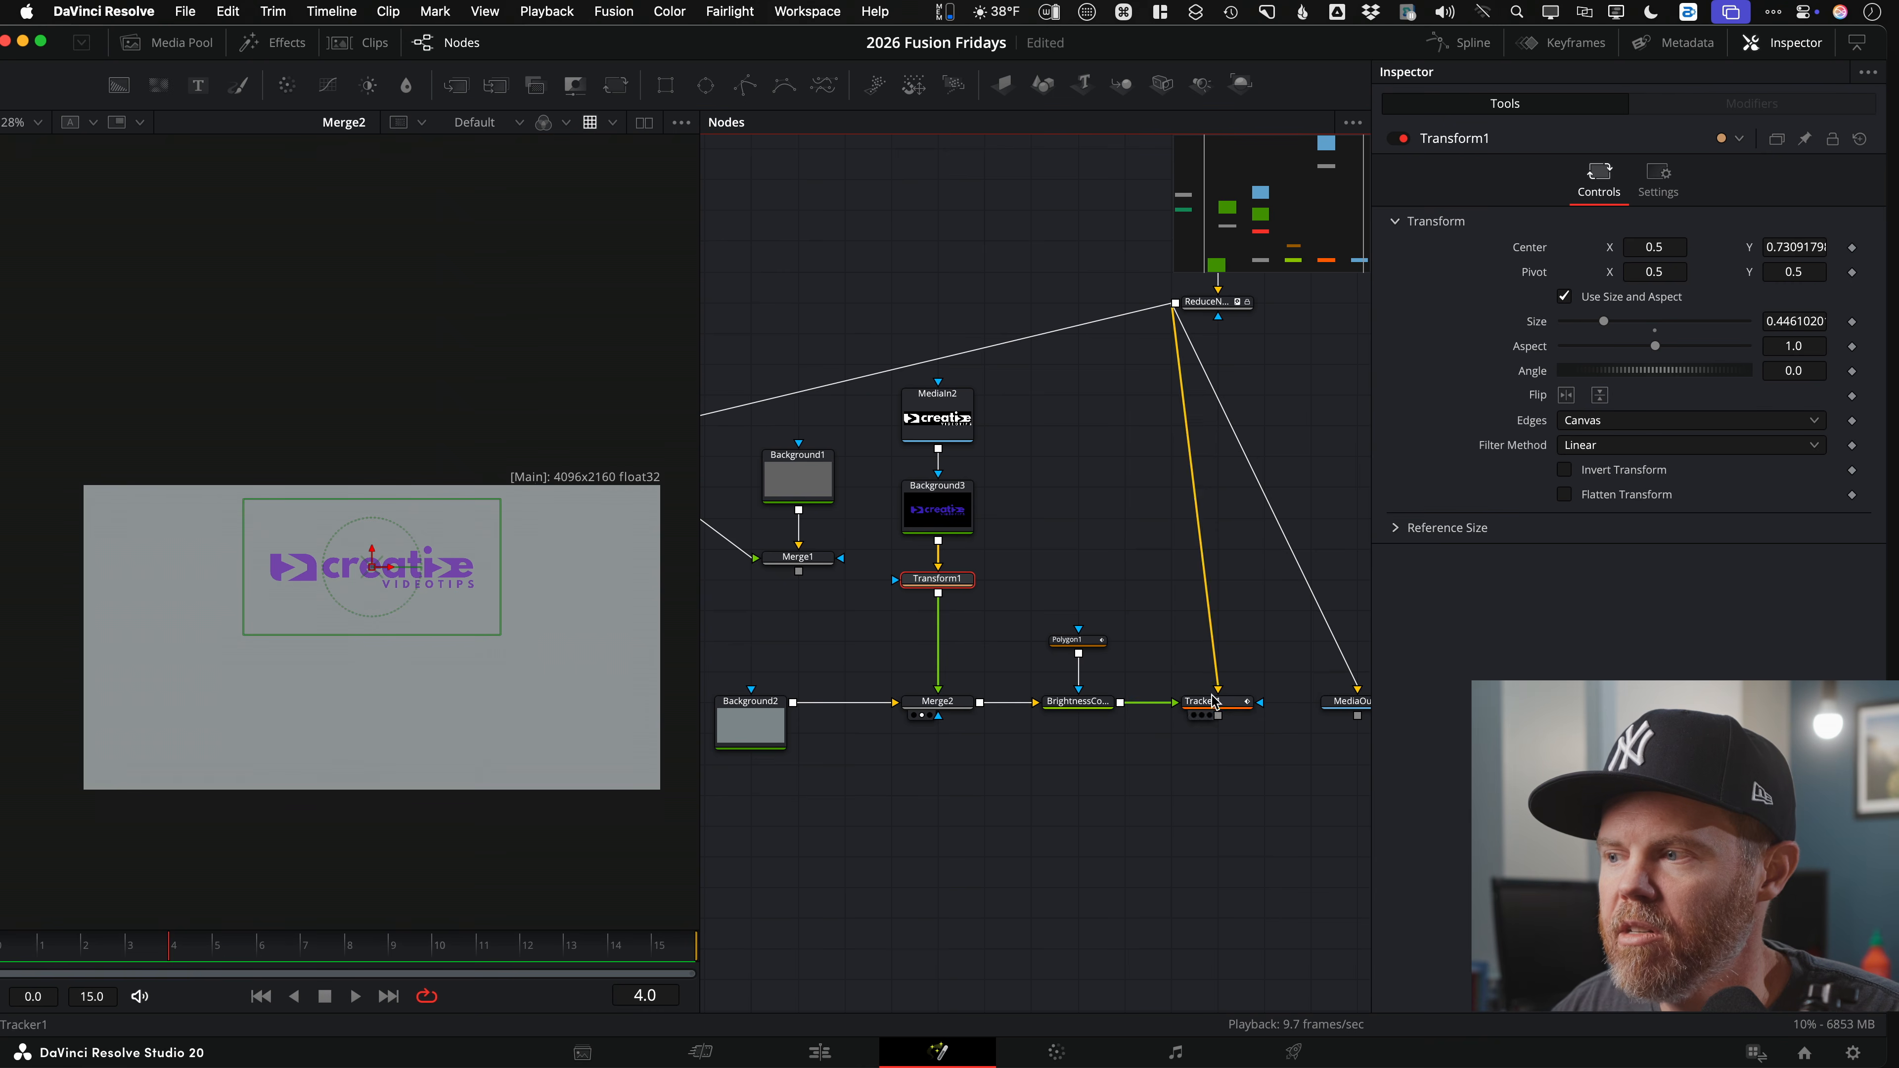
# Step: Show the final composite and nudge the purple logo up to Center Y 0.742 on the sign
pyautogui.moveTo(1099, 709); pyautogui.dragTo(246, 566)
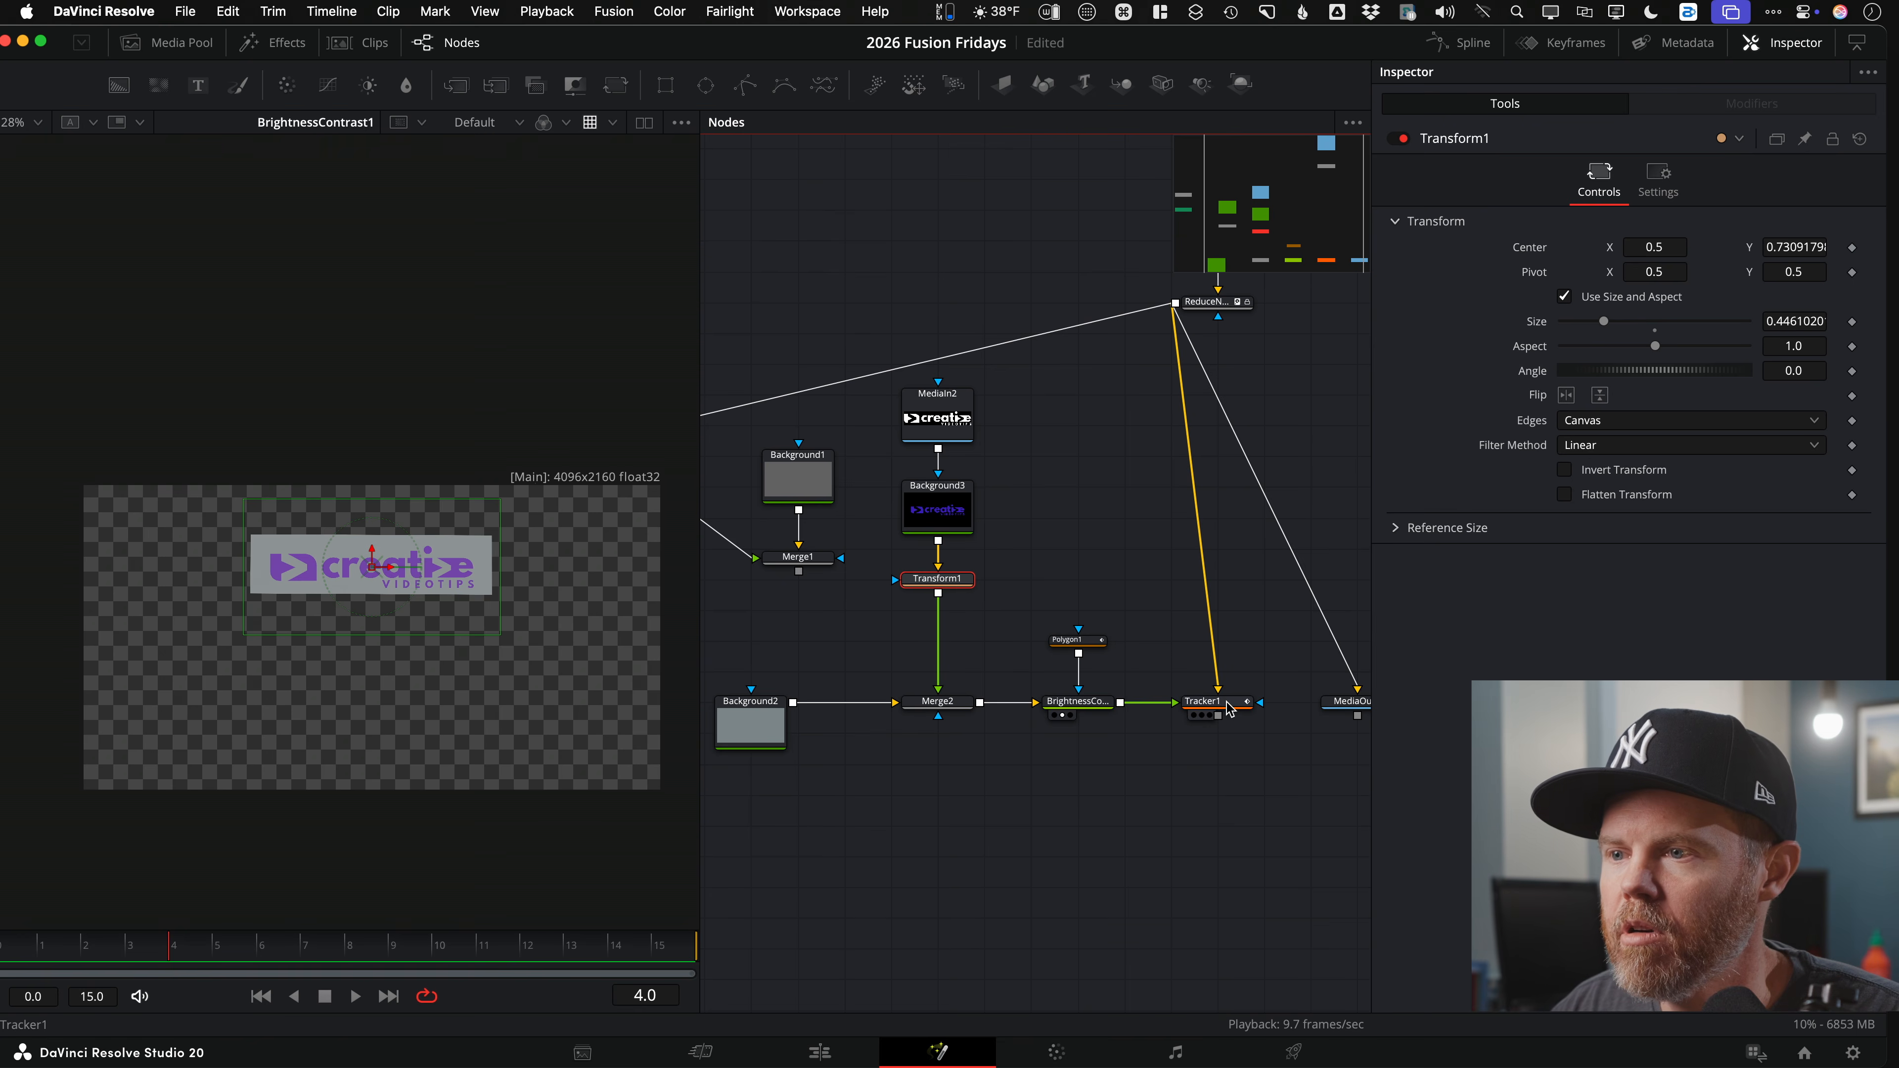
pyautogui.moveTo(1224, 704); pyautogui.dragTo(263, 622)
pyautogui.scroll(5, 380, 580)
pyautogui.scroll(-1, 430, 512)
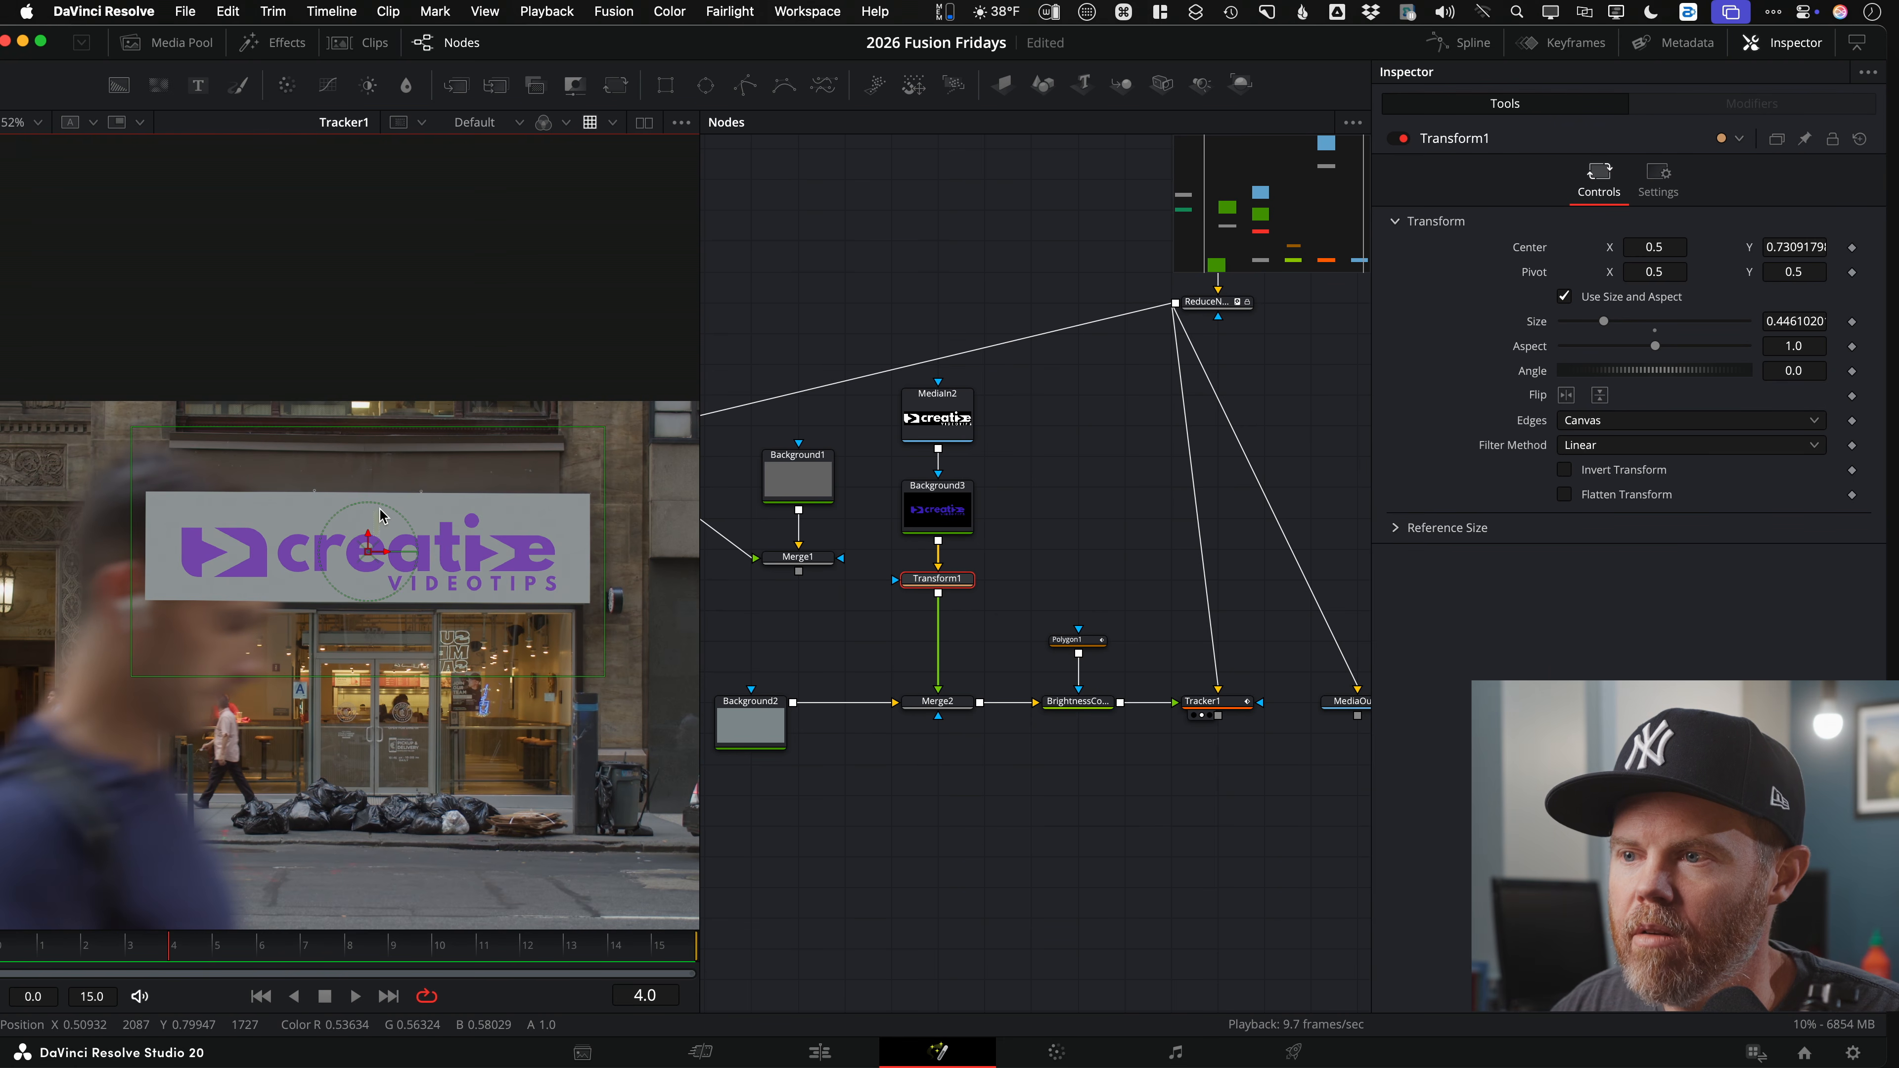
pyautogui.moveTo(364, 543); pyautogui.dragTo(364, 534)
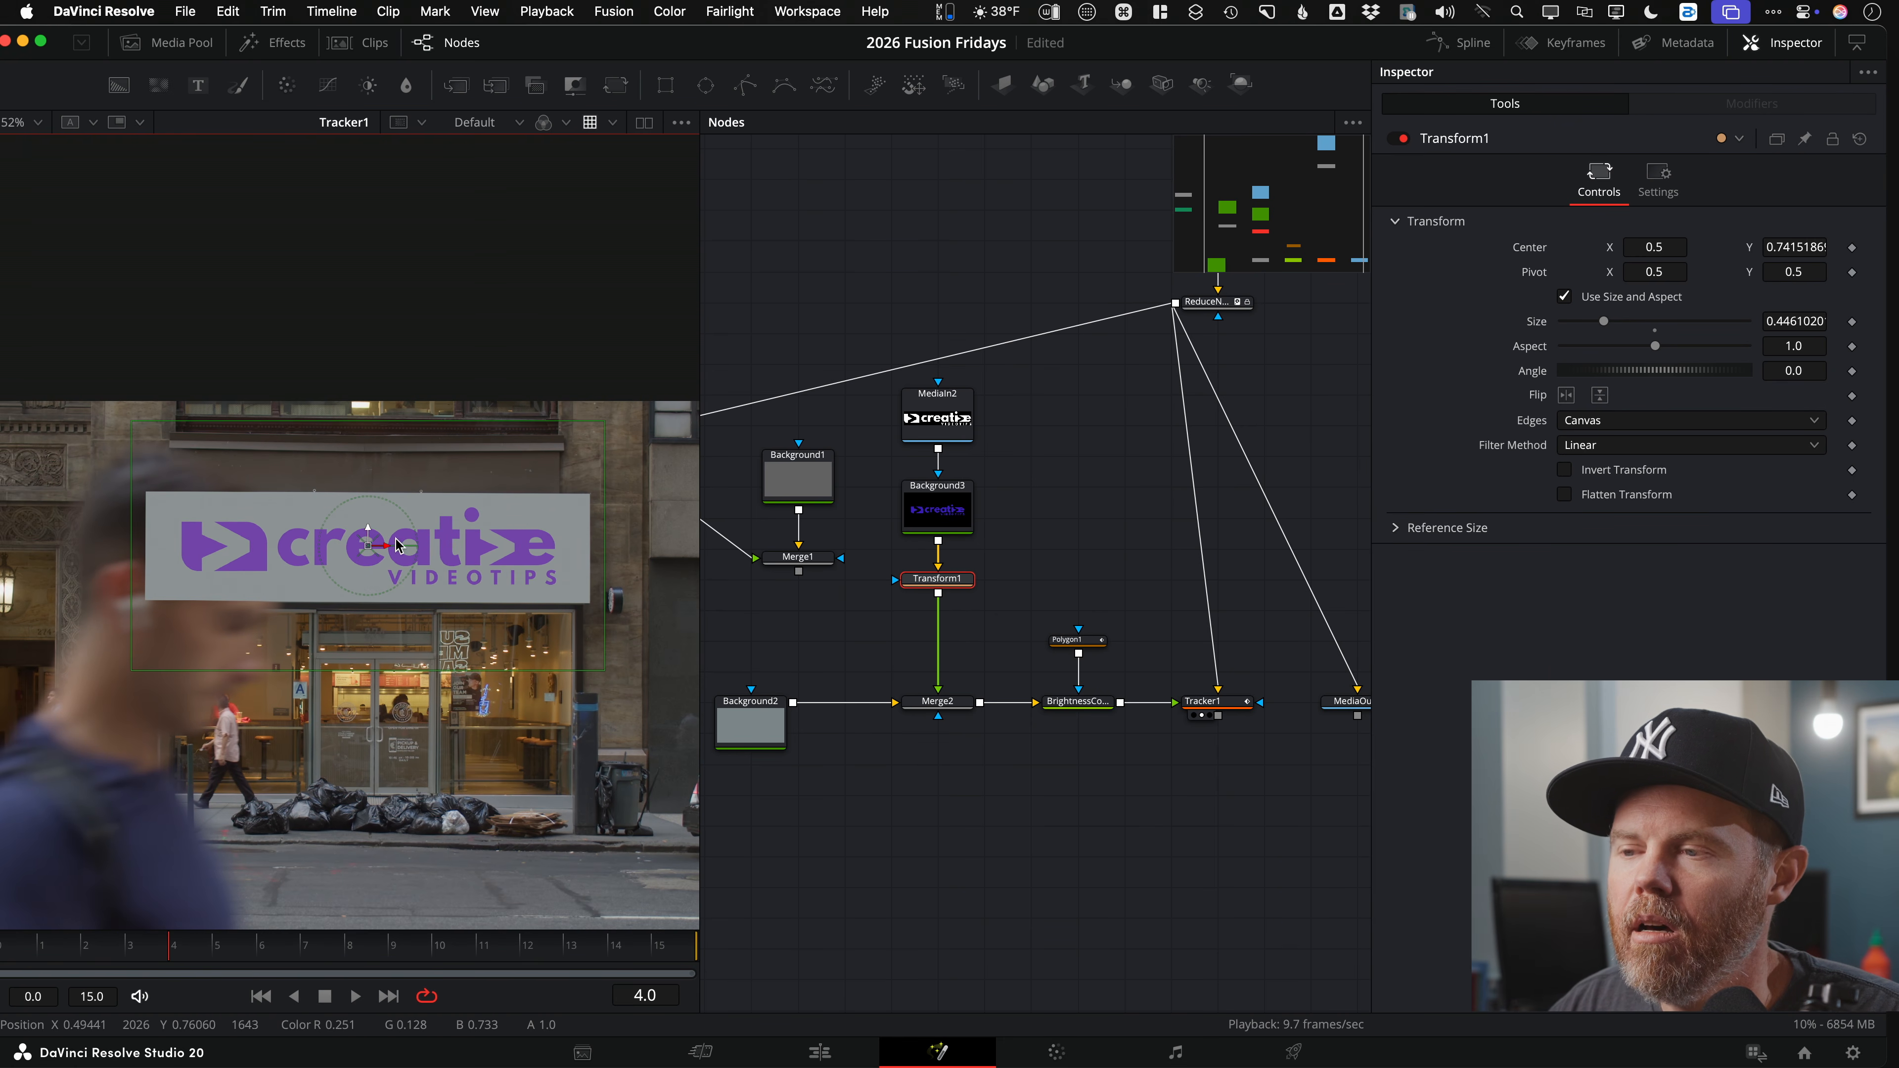
pyautogui.scroll(1, 472, 521)
pyautogui.scroll(4, 473, 521)
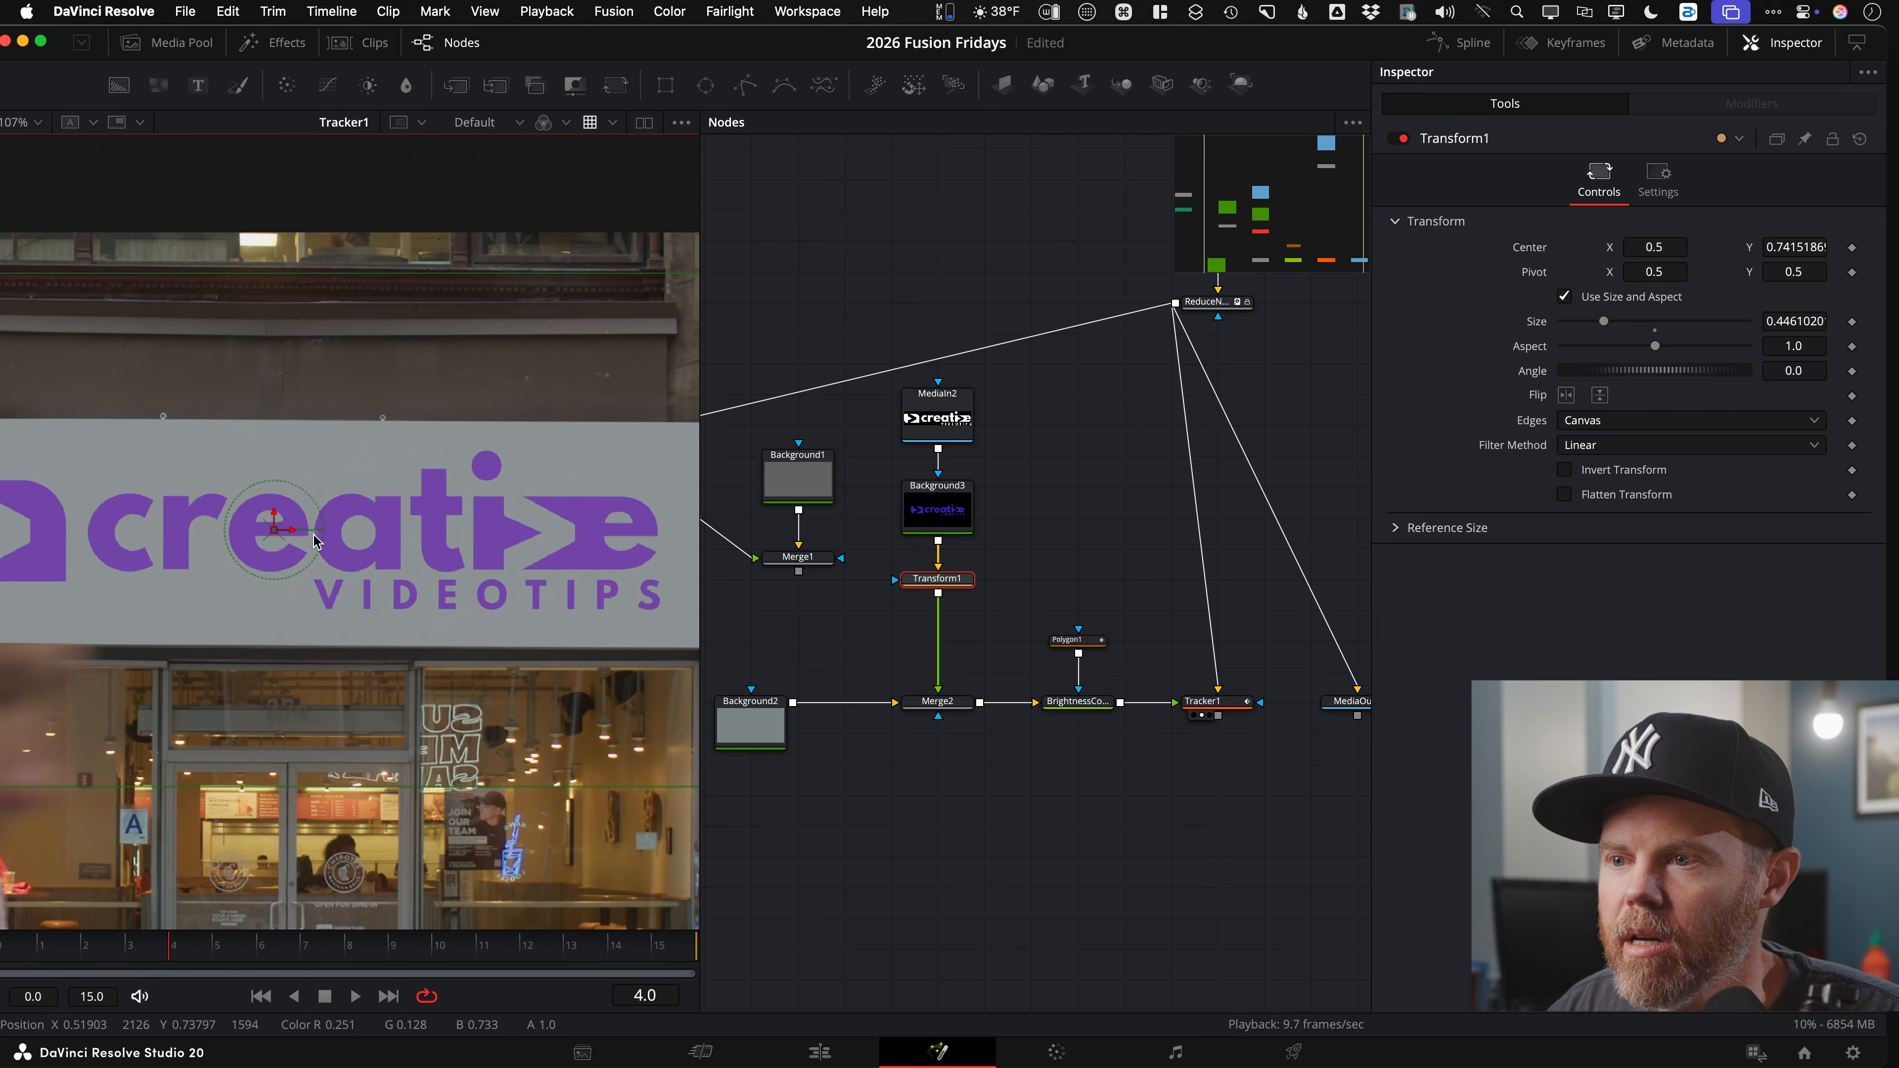
pyautogui.moveTo(320, 534); pyautogui.dragTo(373, 553)
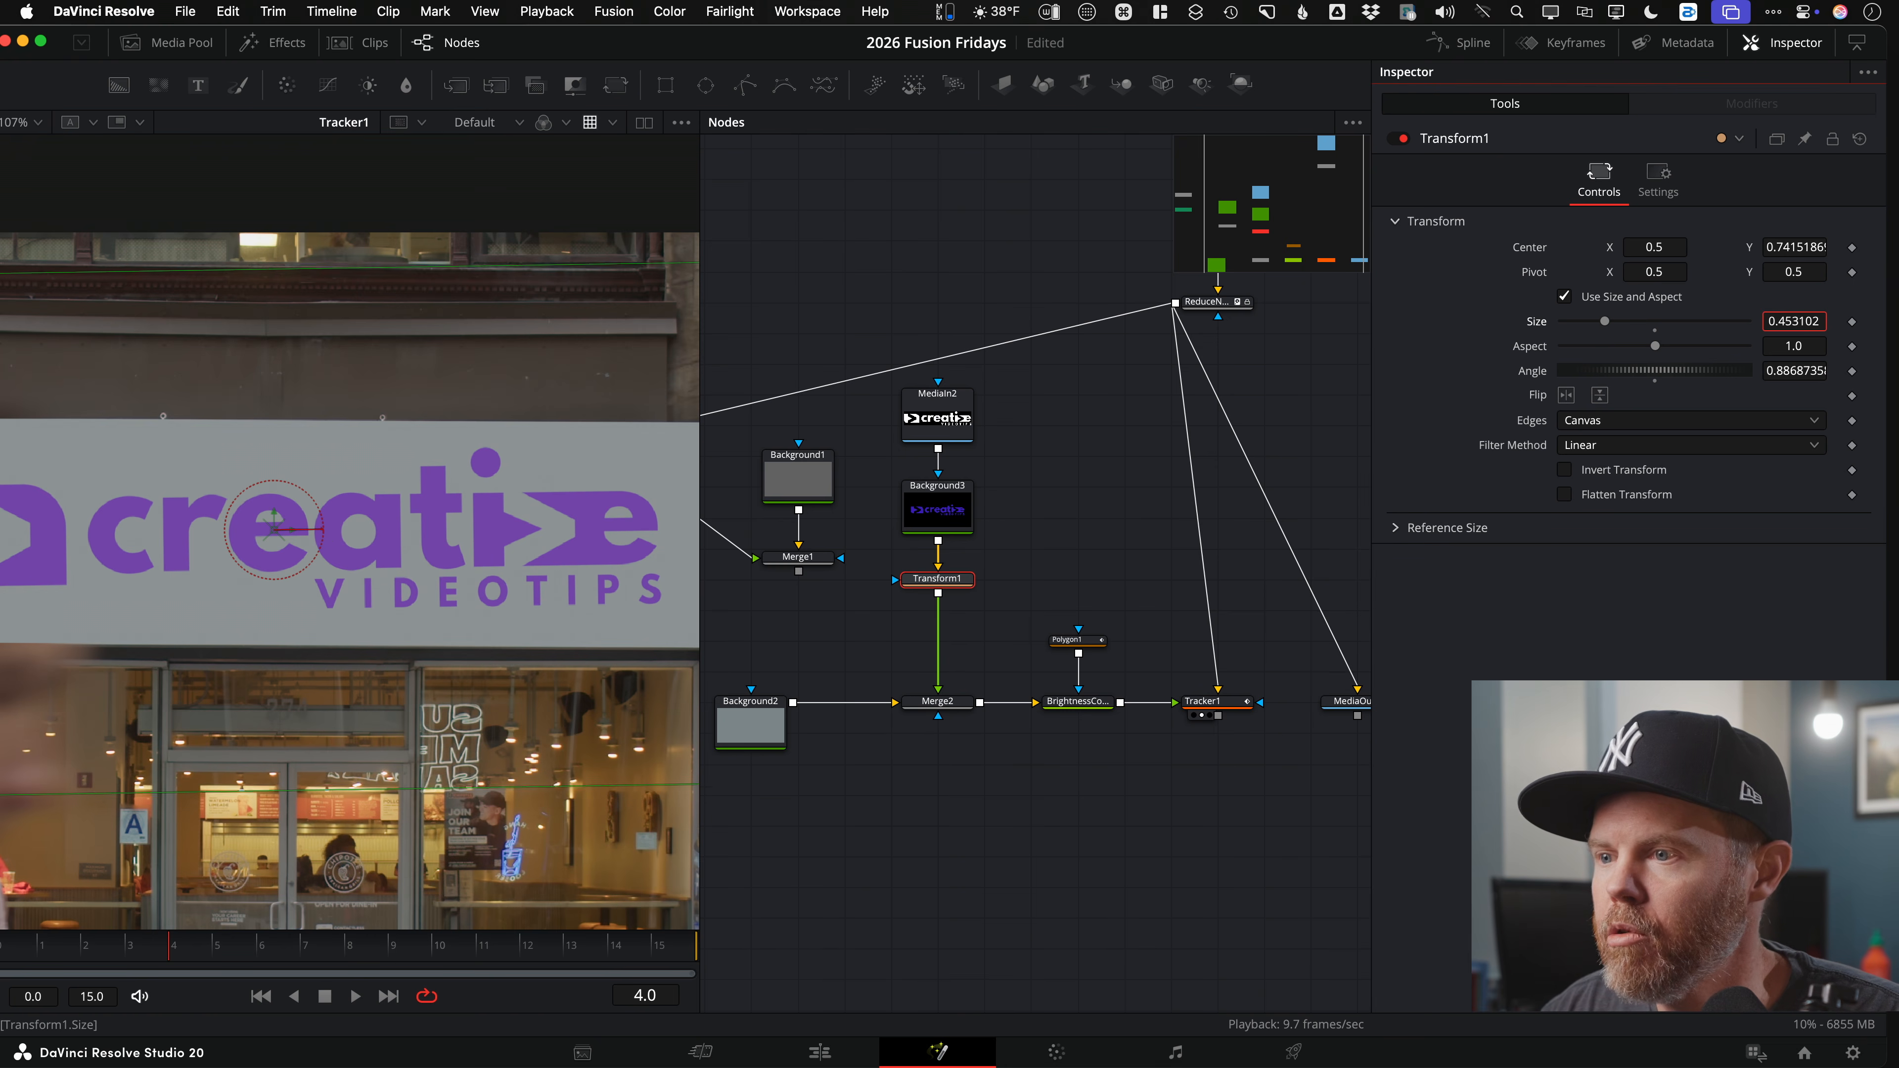
pyautogui.press('super+z')
pyautogui.scroll(-5, 321, 559)
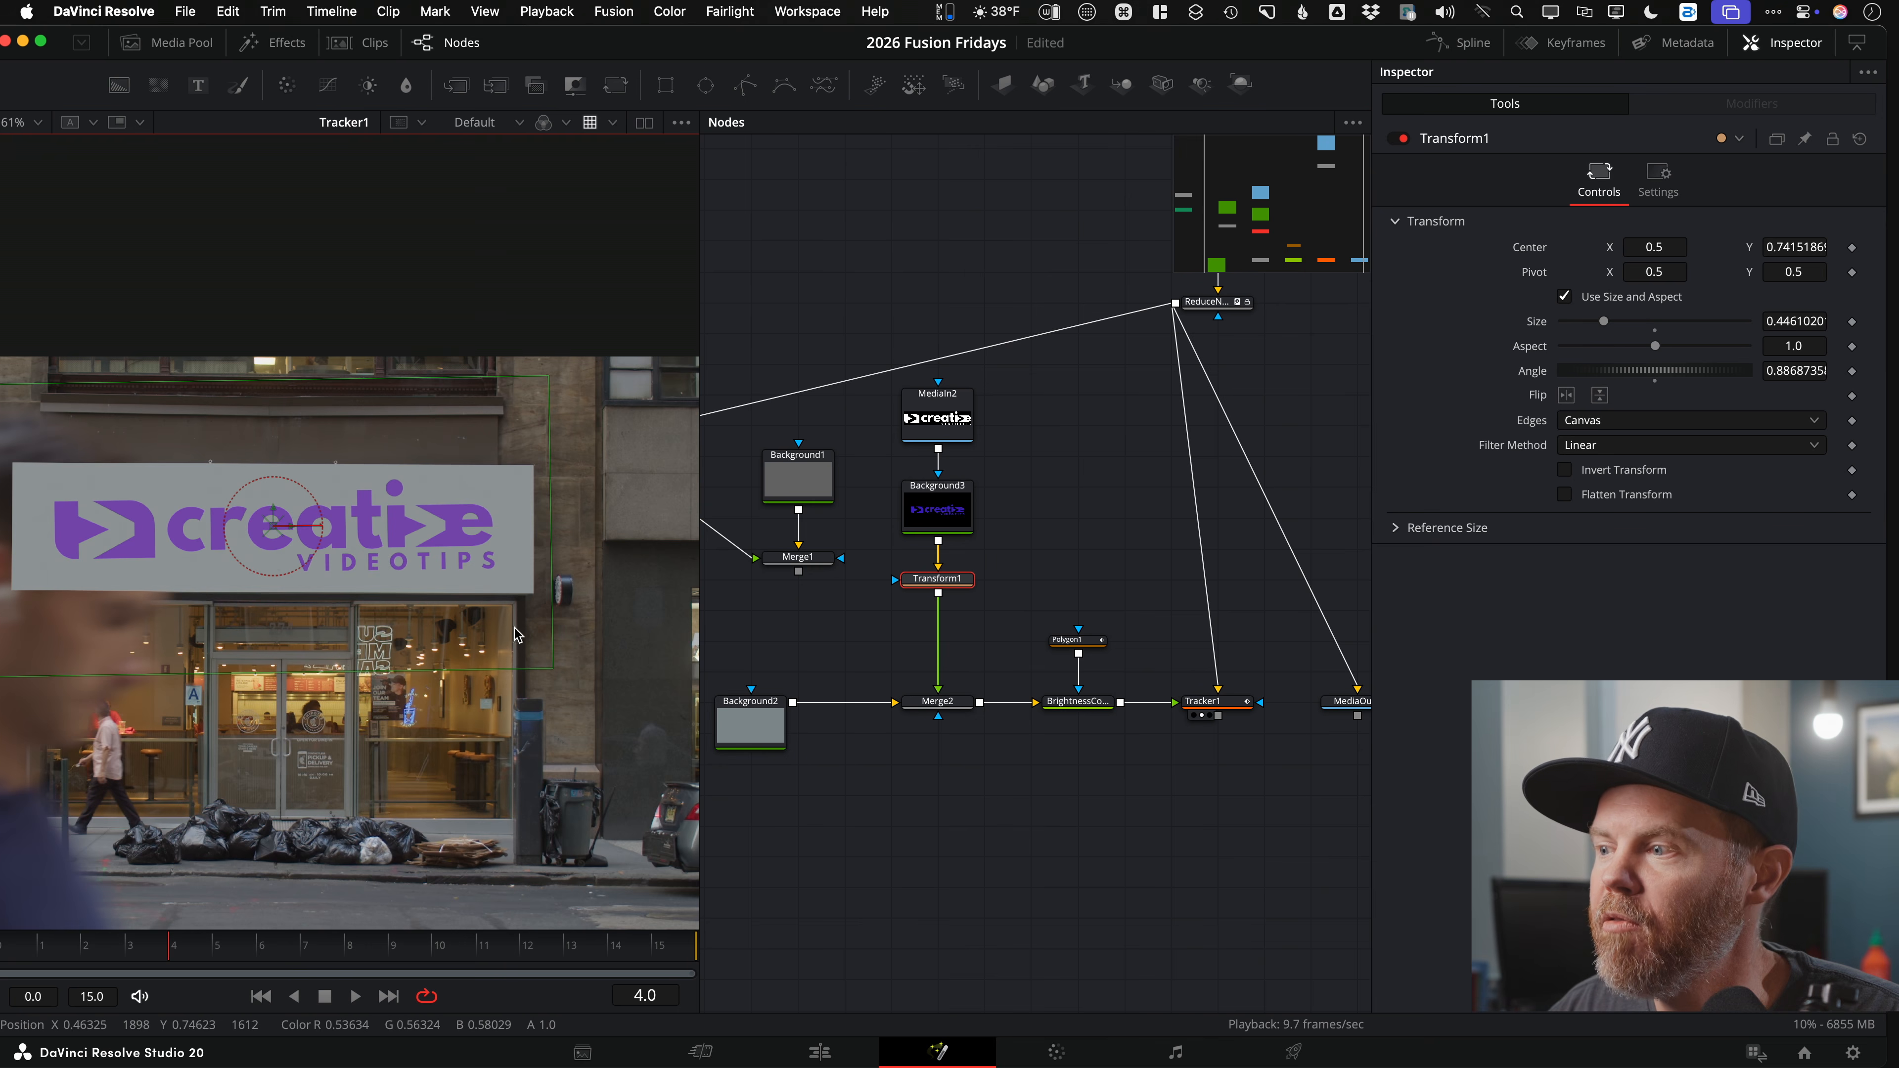
pyautogui.moveTo(314, 557); pyautogui.dragTo(421, 571)
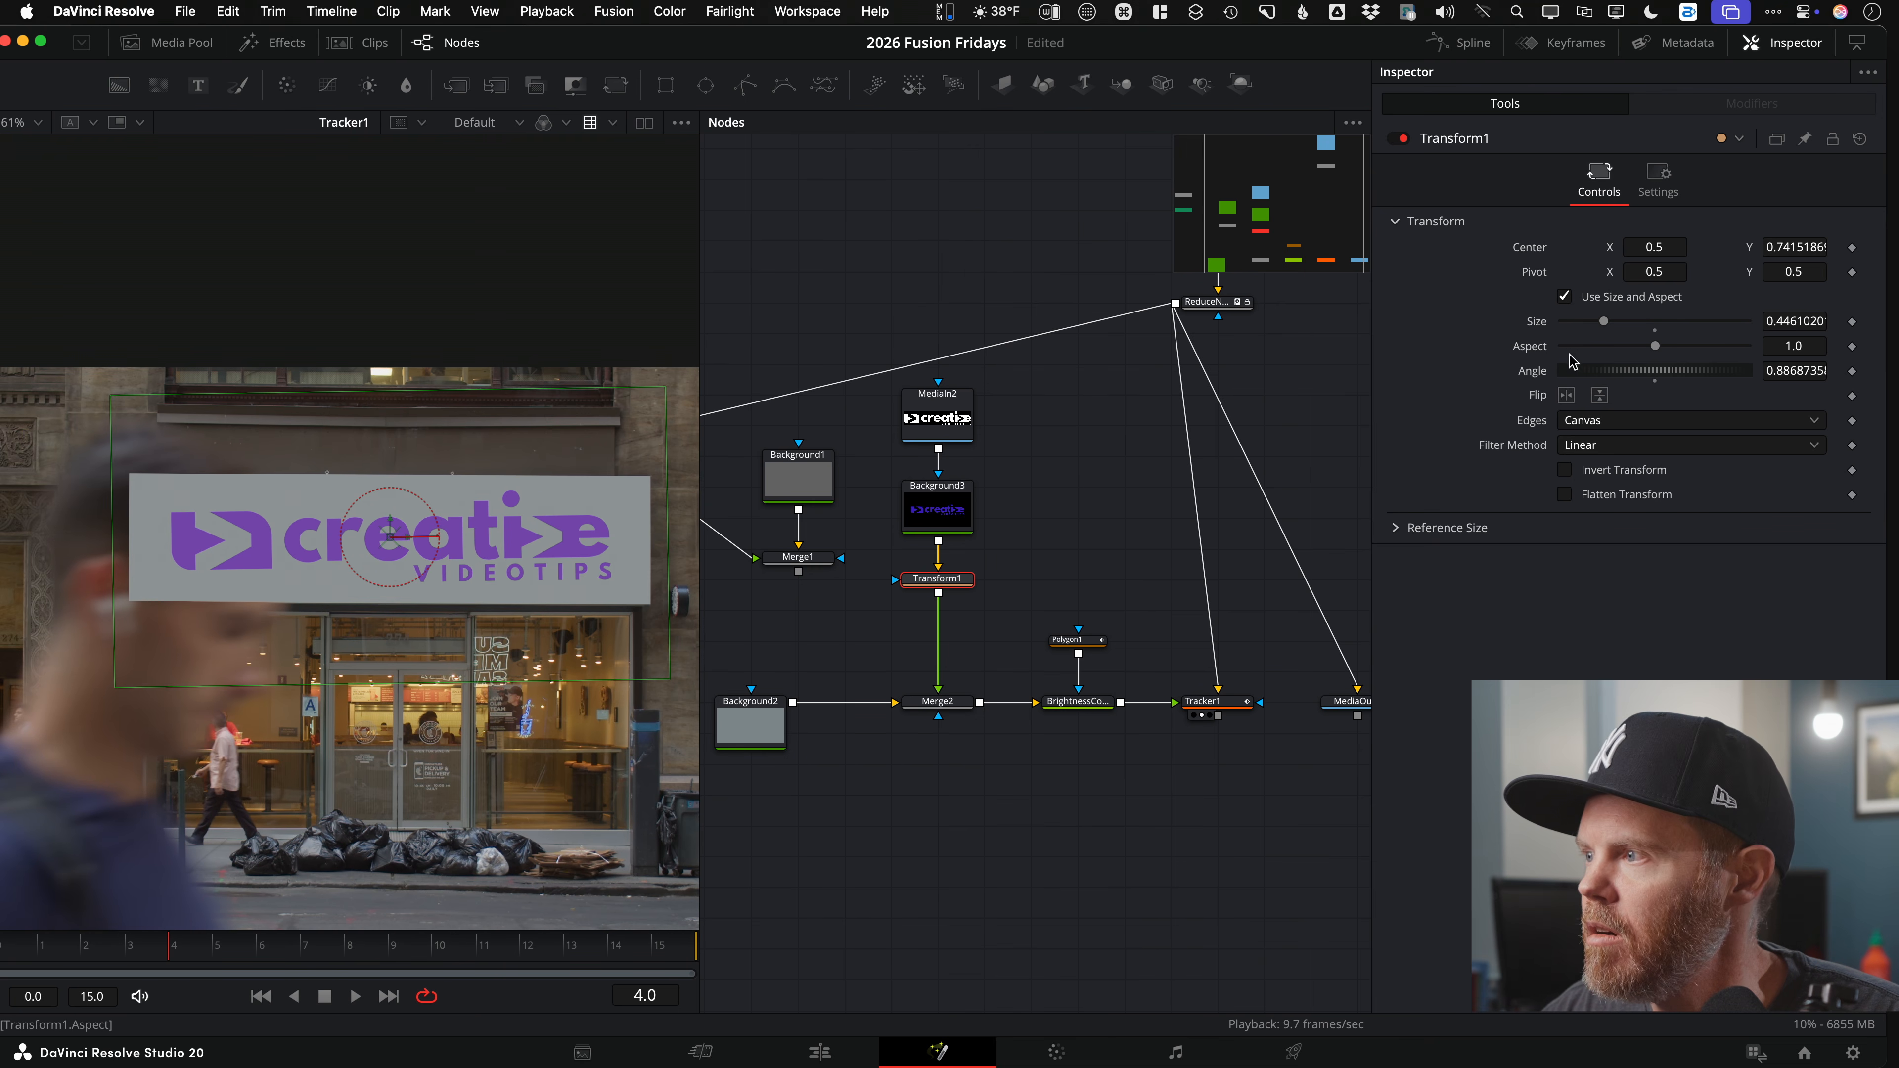
# Step: Set Transform1's Angle to -0.3 and resize the logo to Size 0.41
pyautogui.doubleClick(1547, 372)
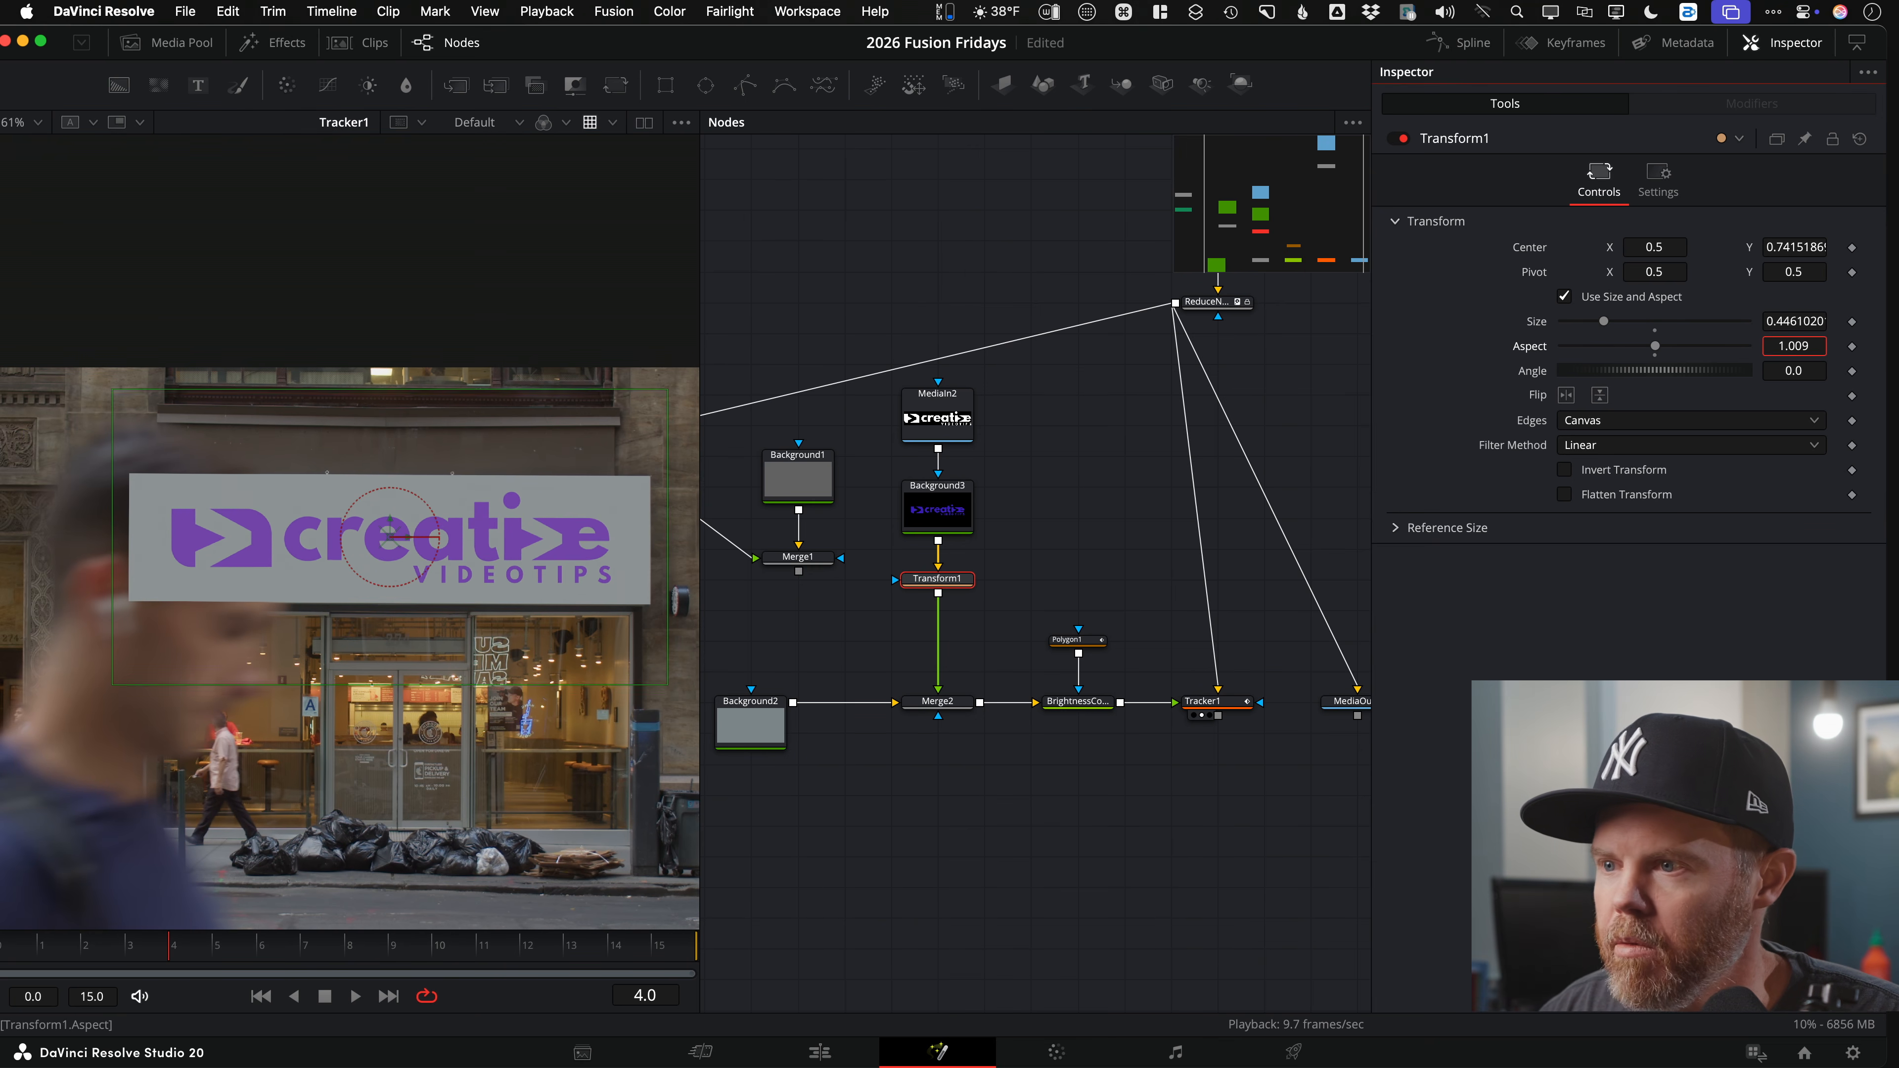
pyautogui.press('super+z')
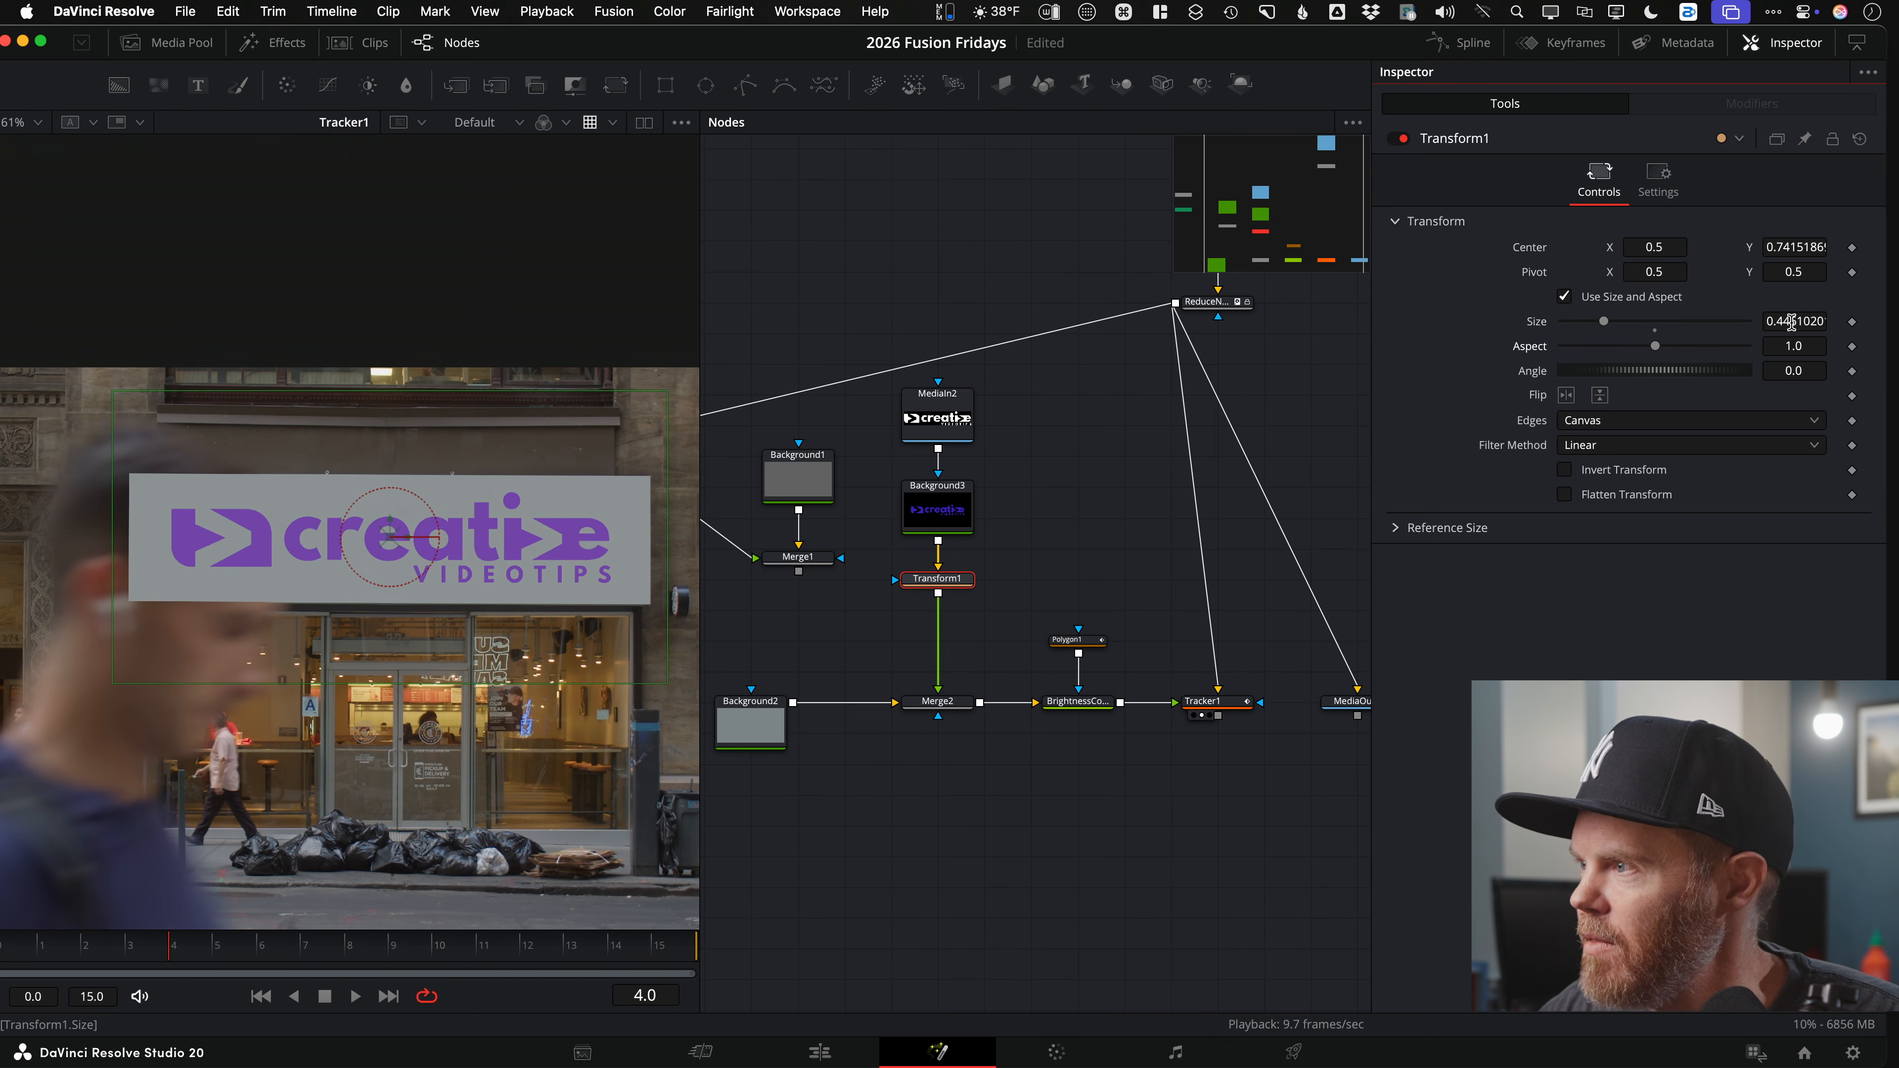
pyautogui.press('super+z')
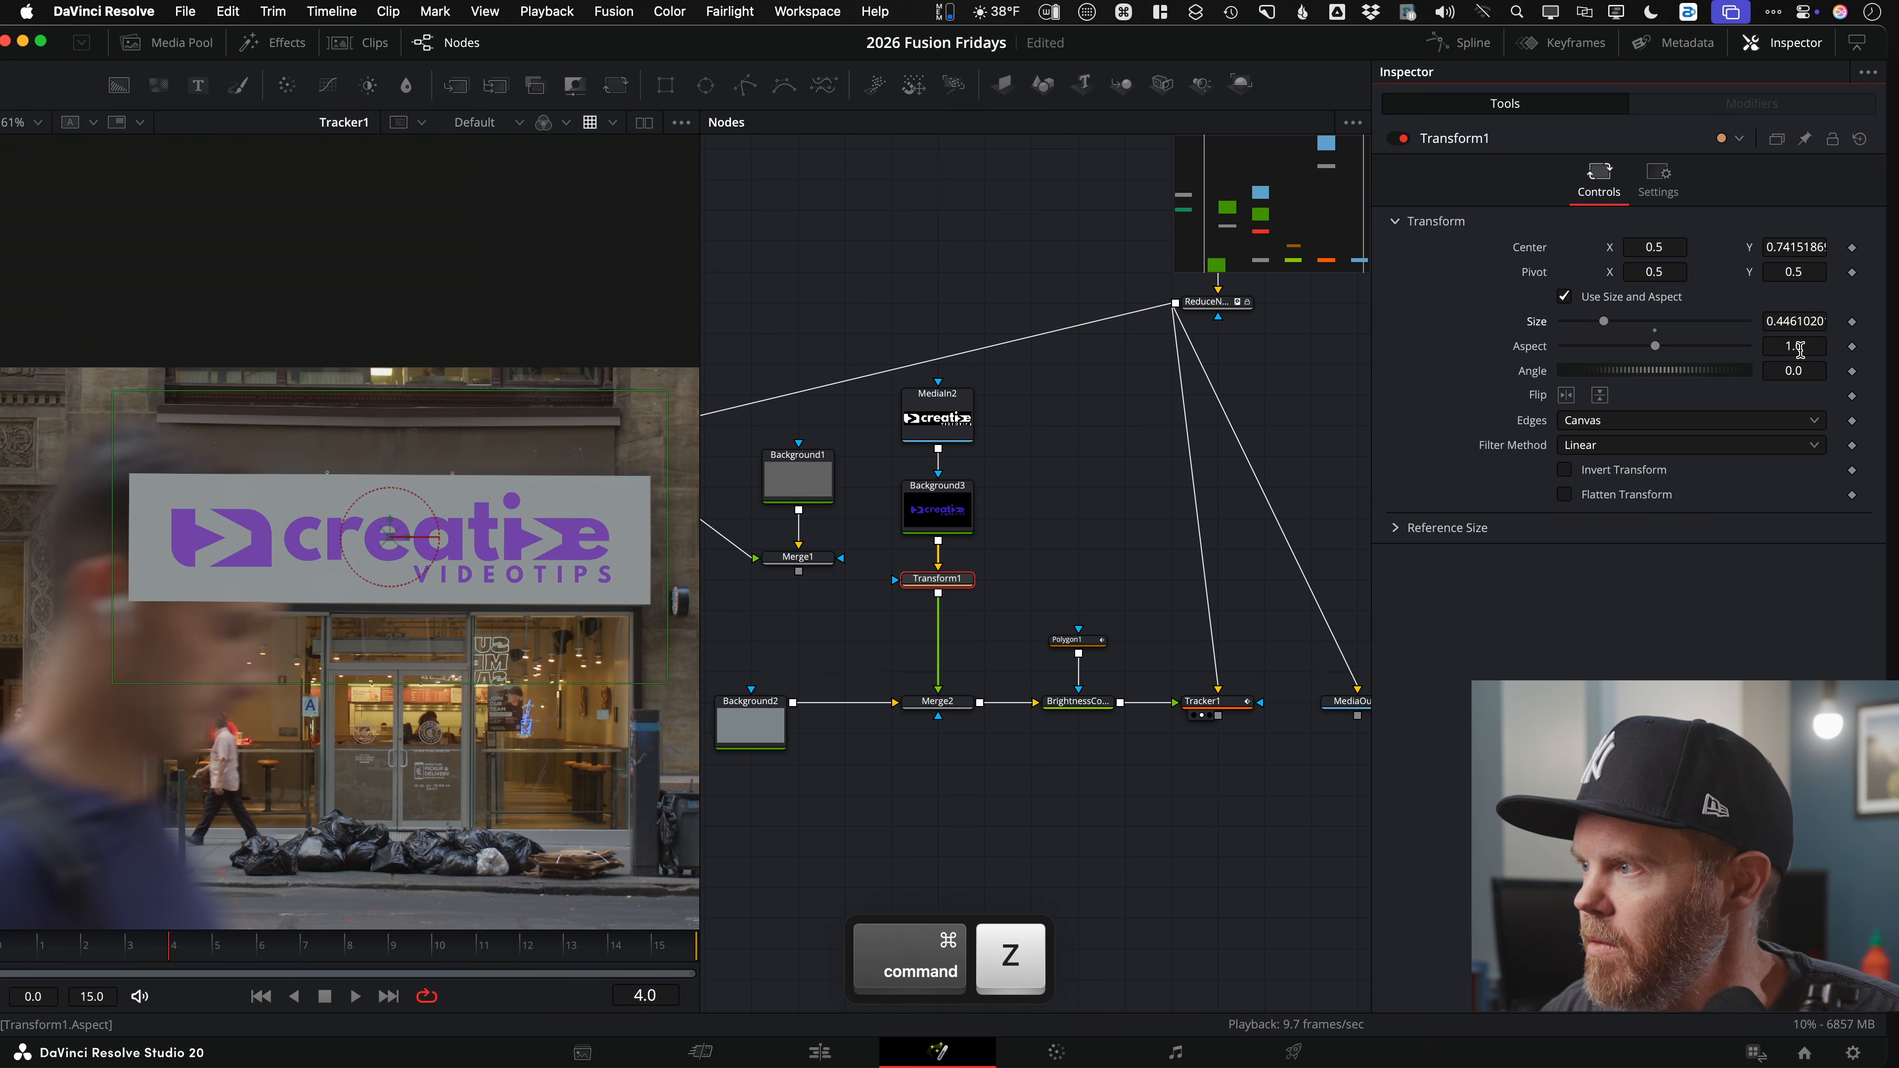
pyautogui.moveTo(1793, 371); pyautogui.dragTo(1792, 371)
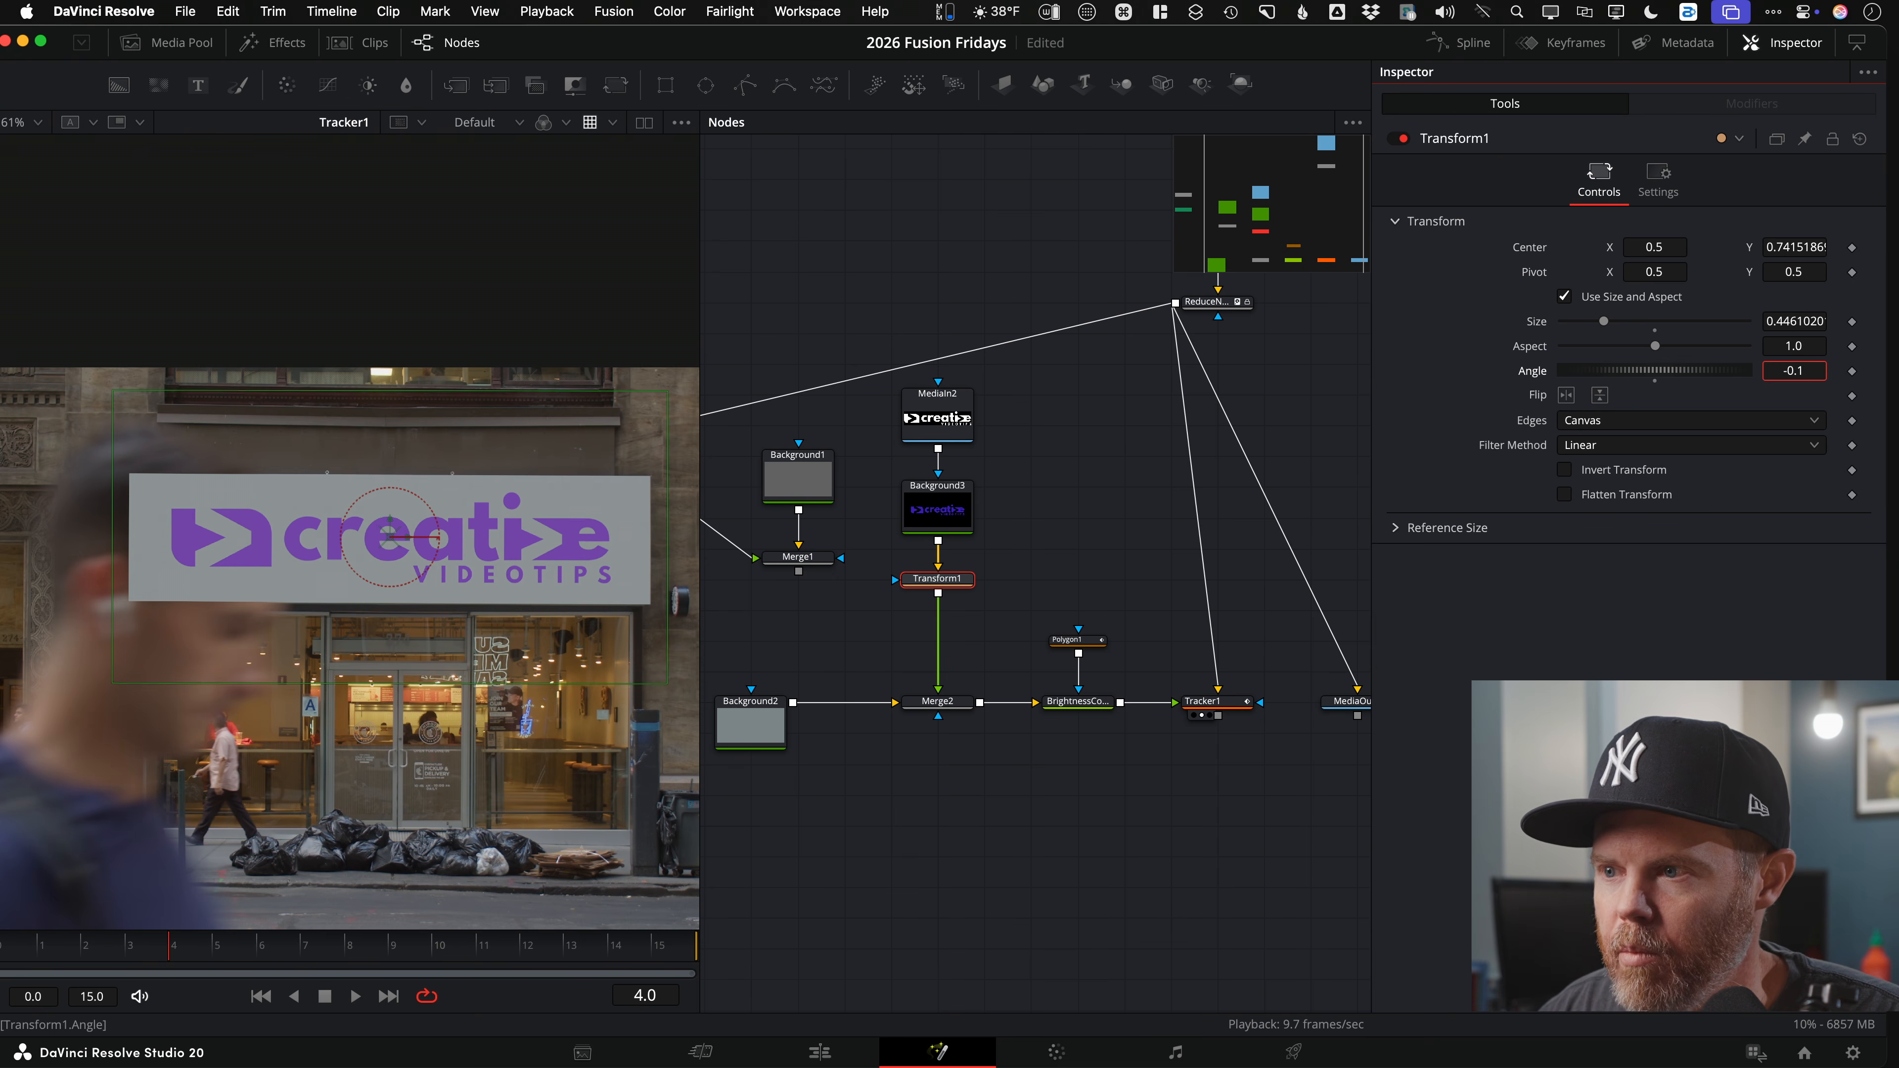
pyautogui.moveTo(1604, 323); pyautogui.dragTo(1663, 335)
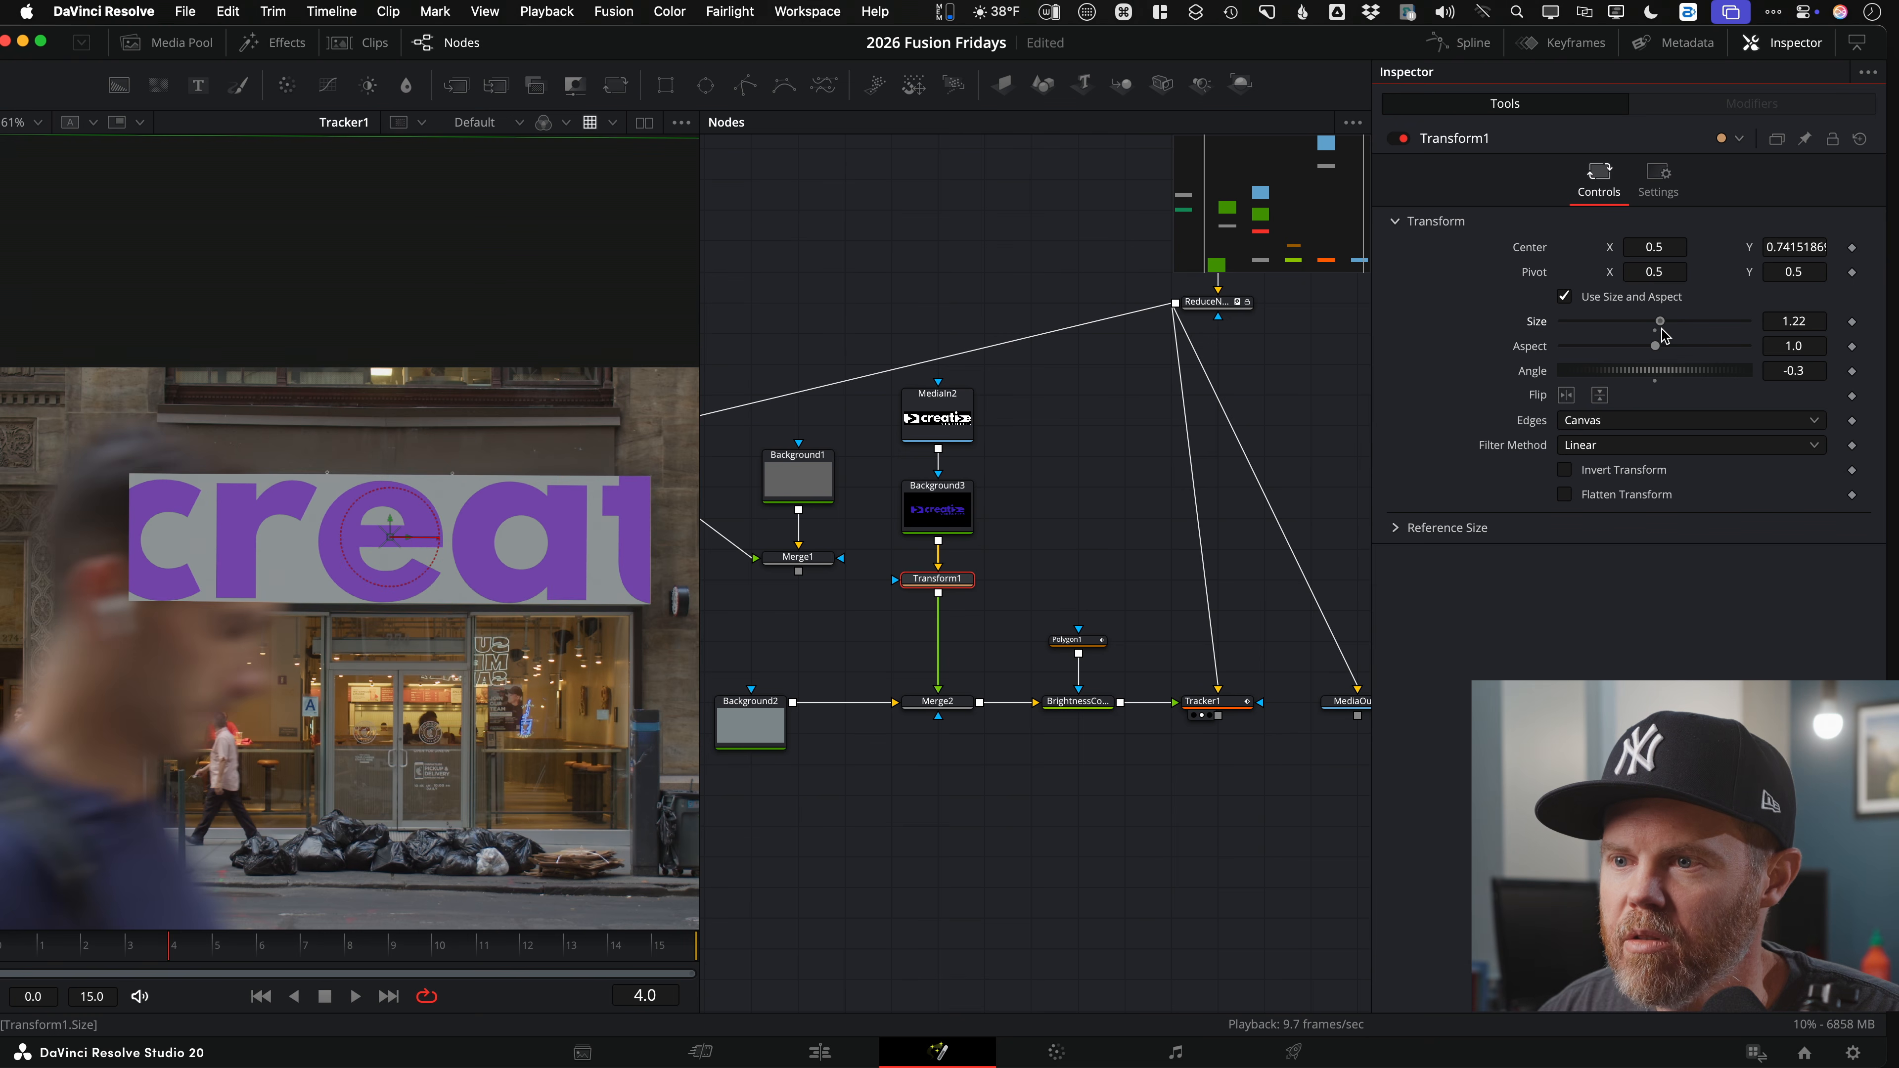
pyautogui.moveTo(1664, 335); pyautogui.dragTo(1598, 332)
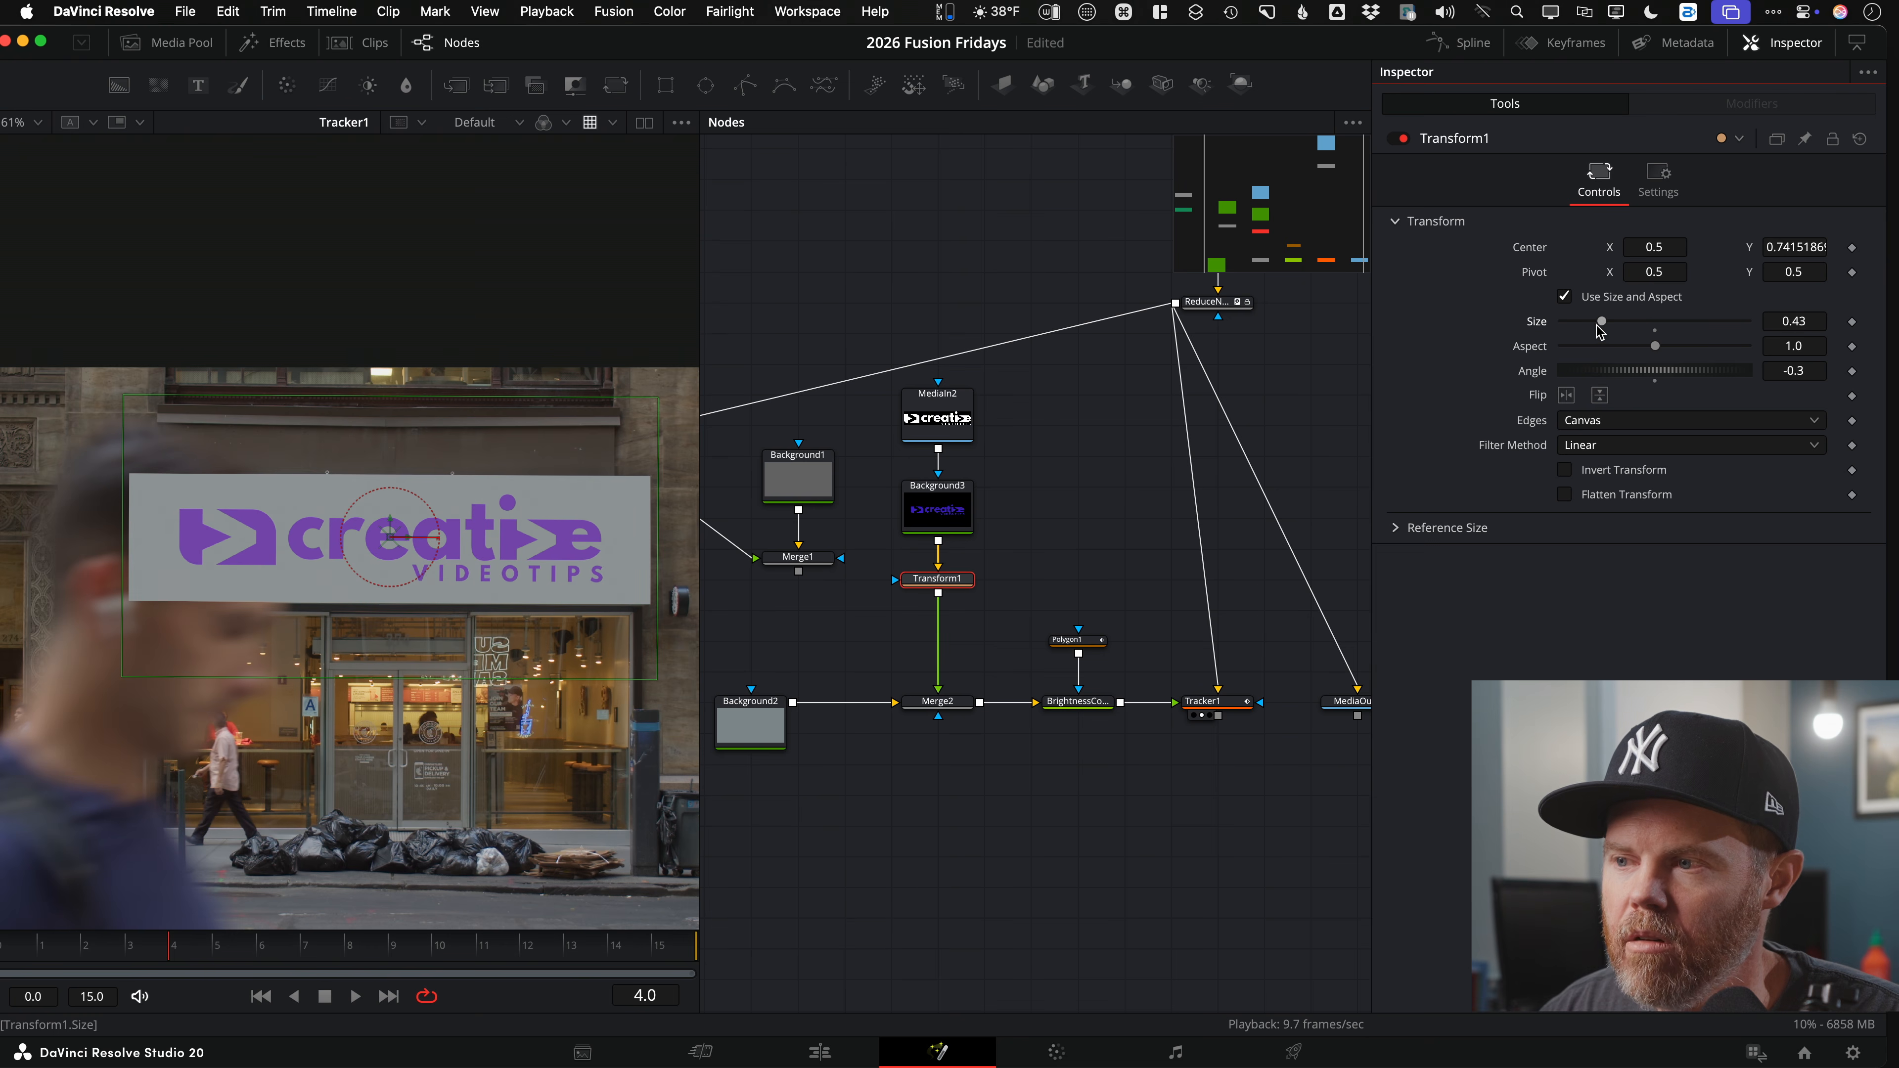
pyautogui.moveTo(1802, 321)
pyautogui.mouseDown()
pyautogui.moveTo(1775, 322)
pyautogui.moveTo(1803, 319)
pyautogui.mouseUp()
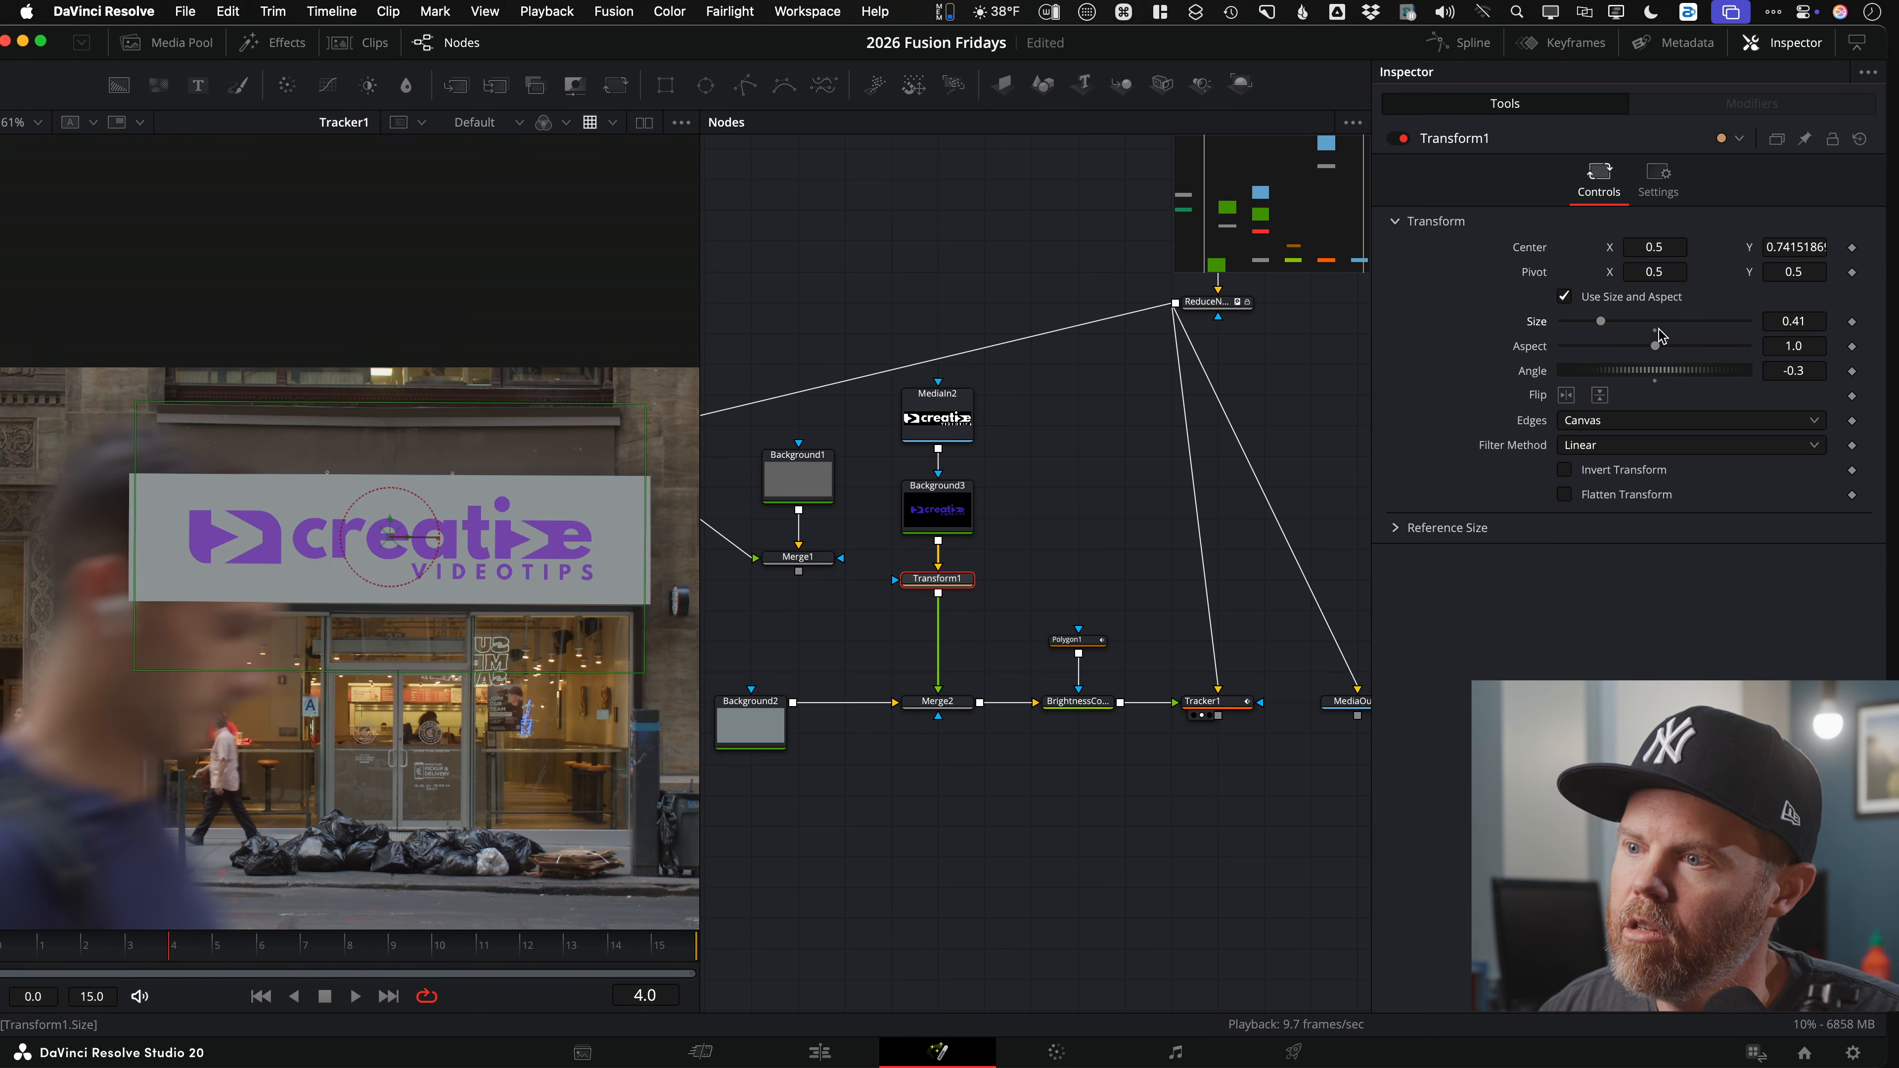
pyautogui.scroll(-5, 374, 378)
pyautogui.click(1129, 486)
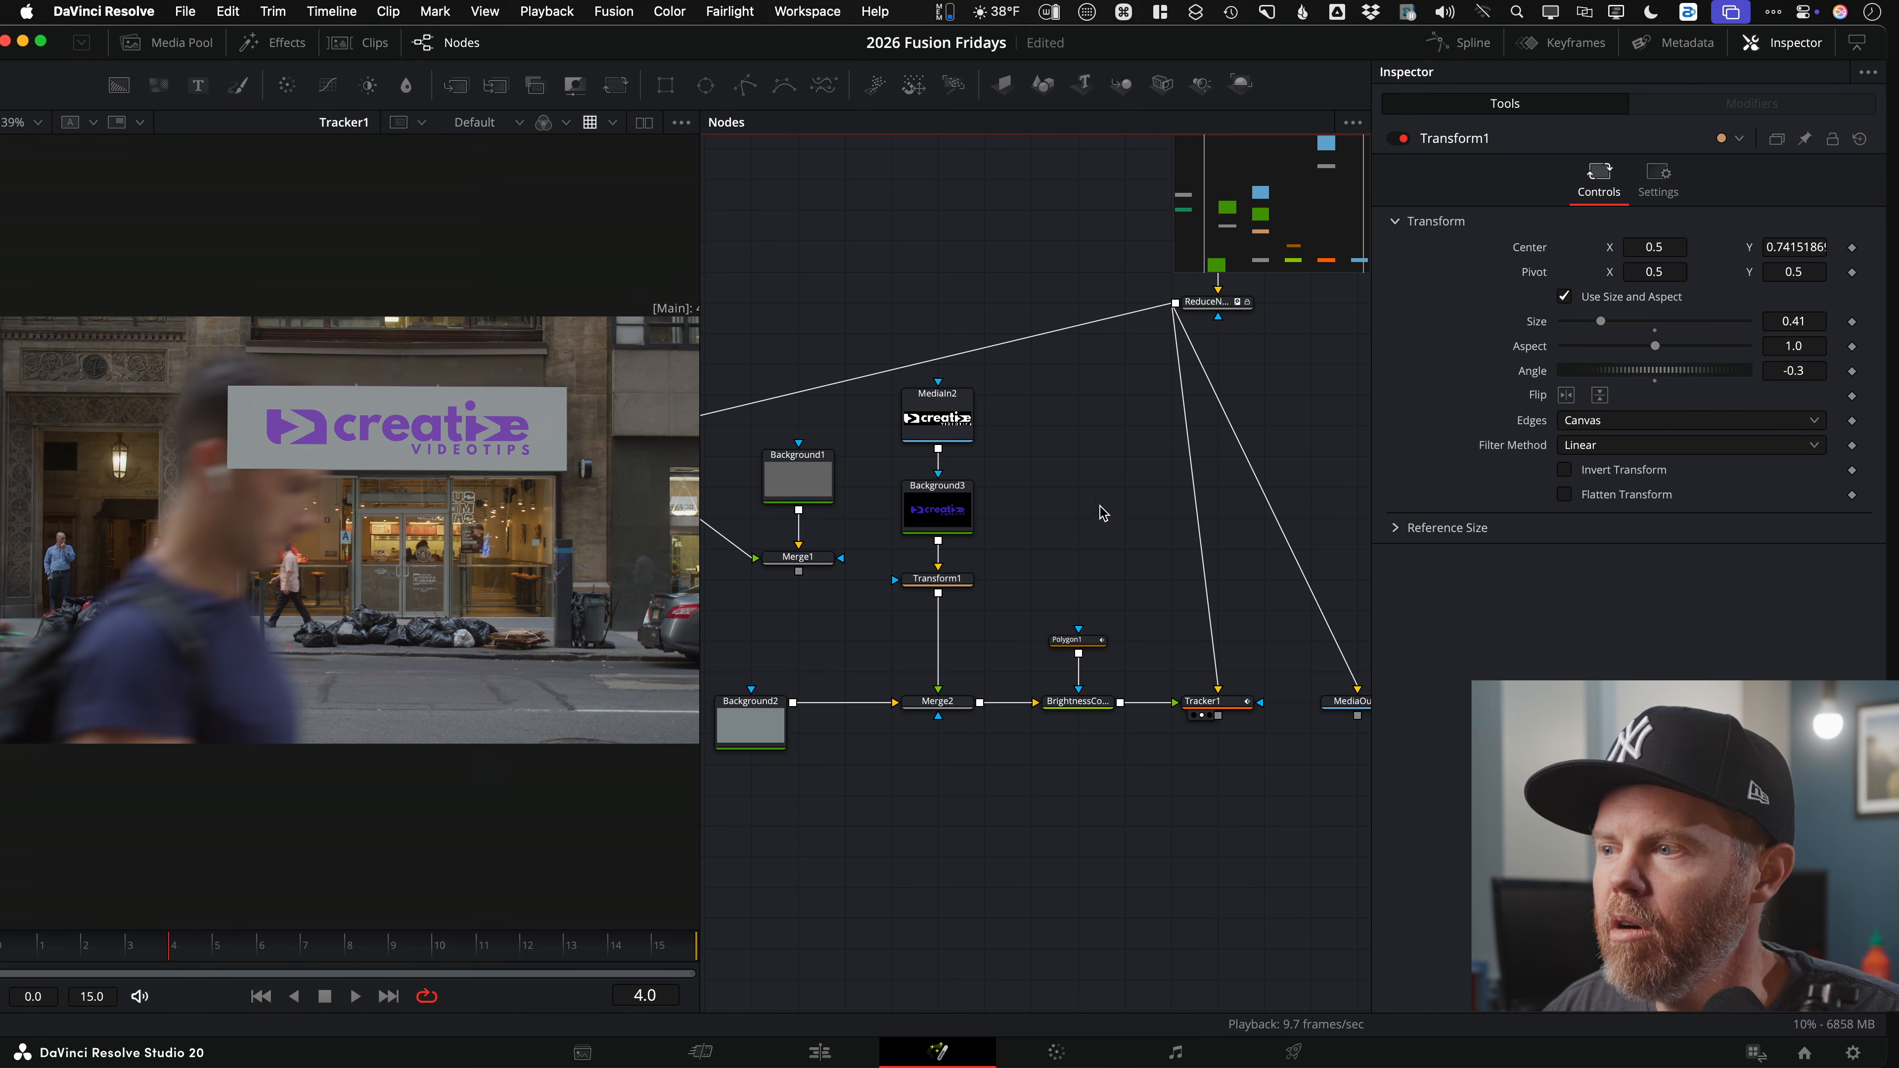
# Step: Play back the shot and bring the mask nodes, ColorSpaceTransform and MagicMask1 into view
pyautogui.press('space')
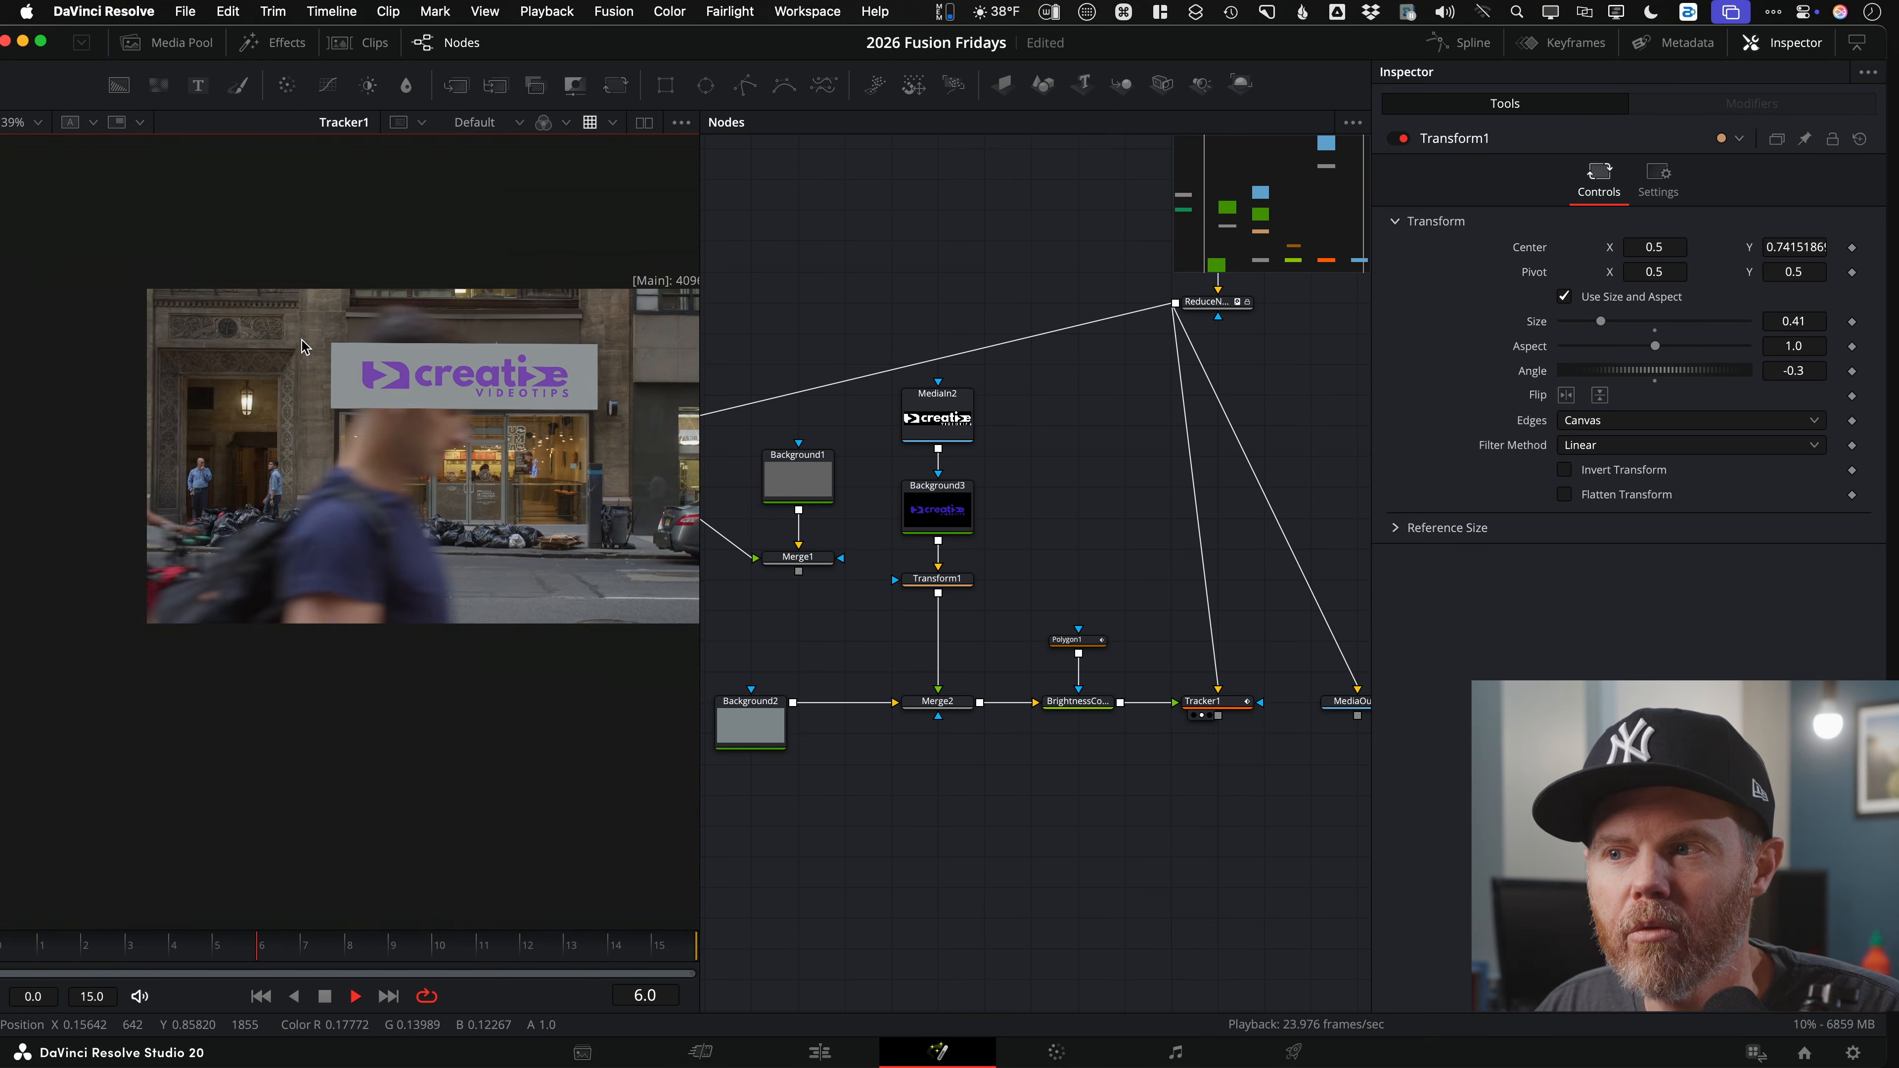
pyautogui.moveTo(714, 555); pyautogui.dragTo(757, 509)
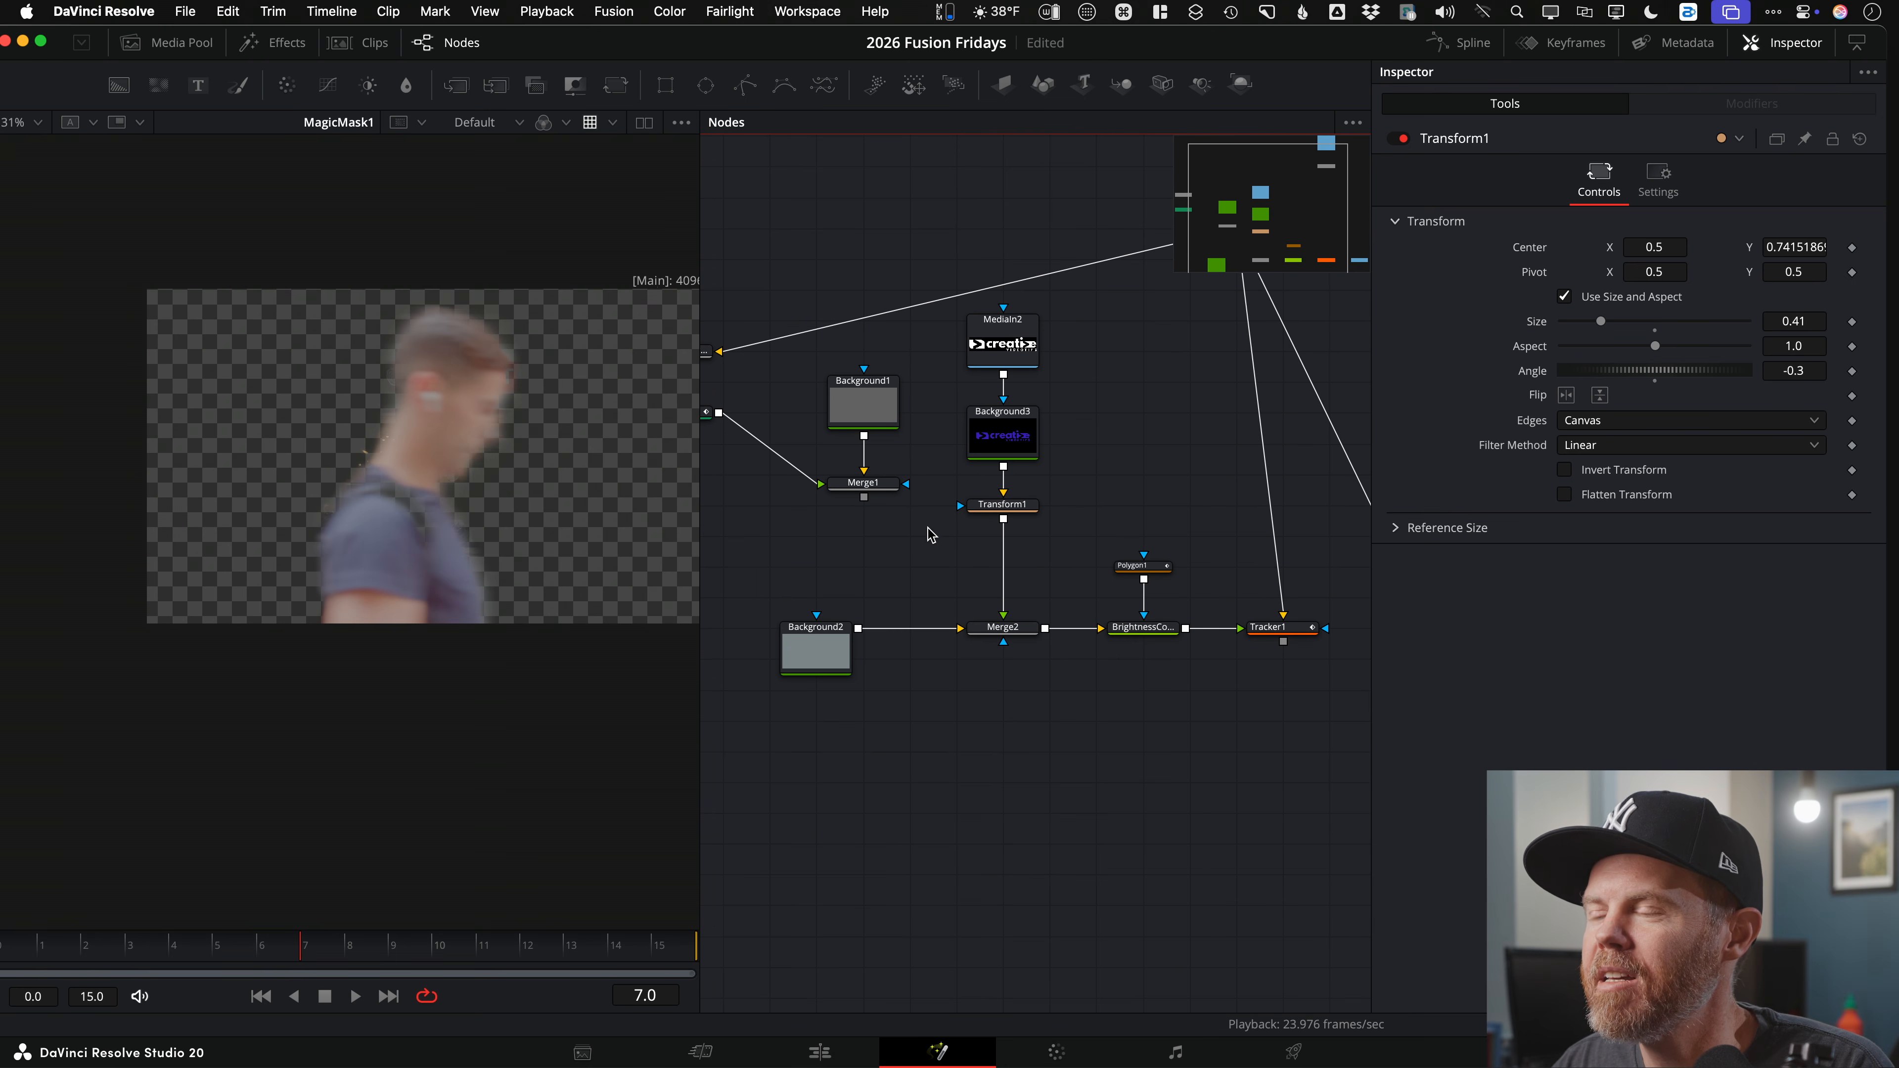
pyautogui.moveTo(930, 534); pyautogui.dragTo(984, 554)
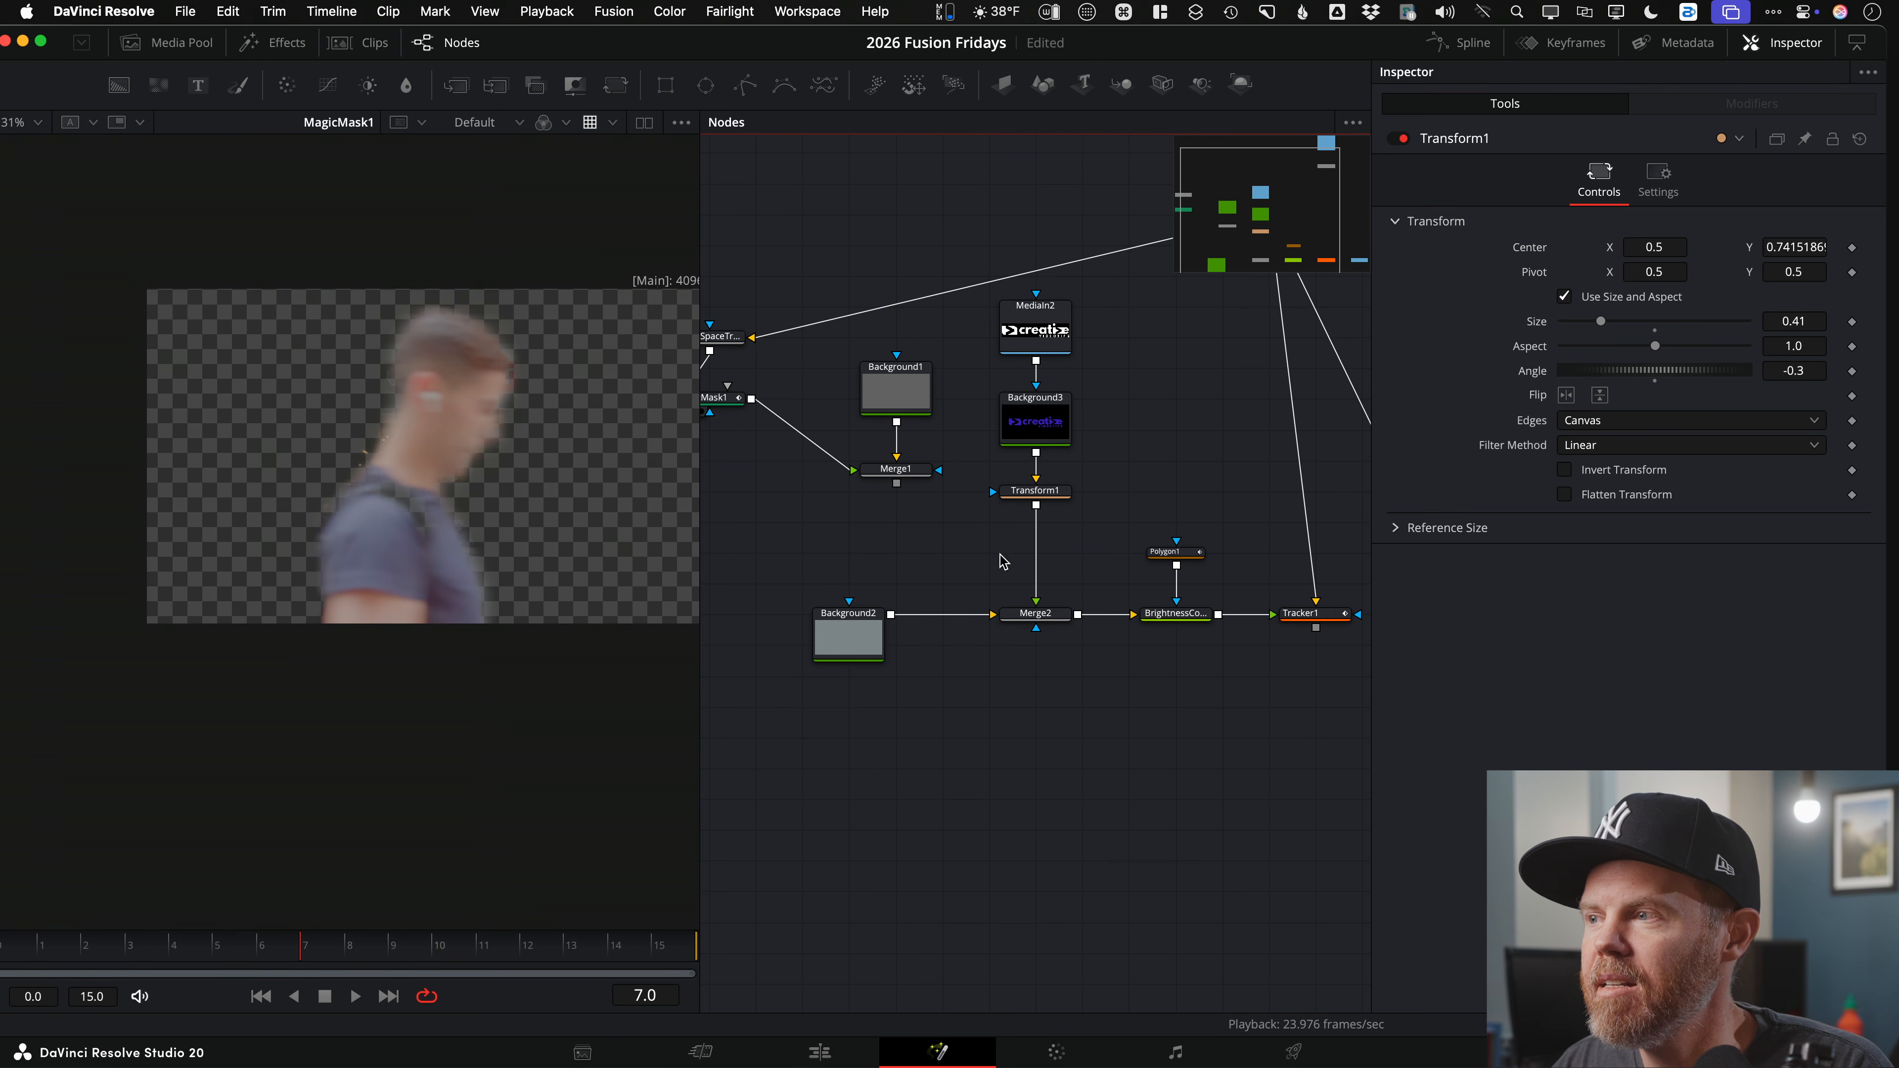
pyautogui.hscroll(-10, 704, 560)
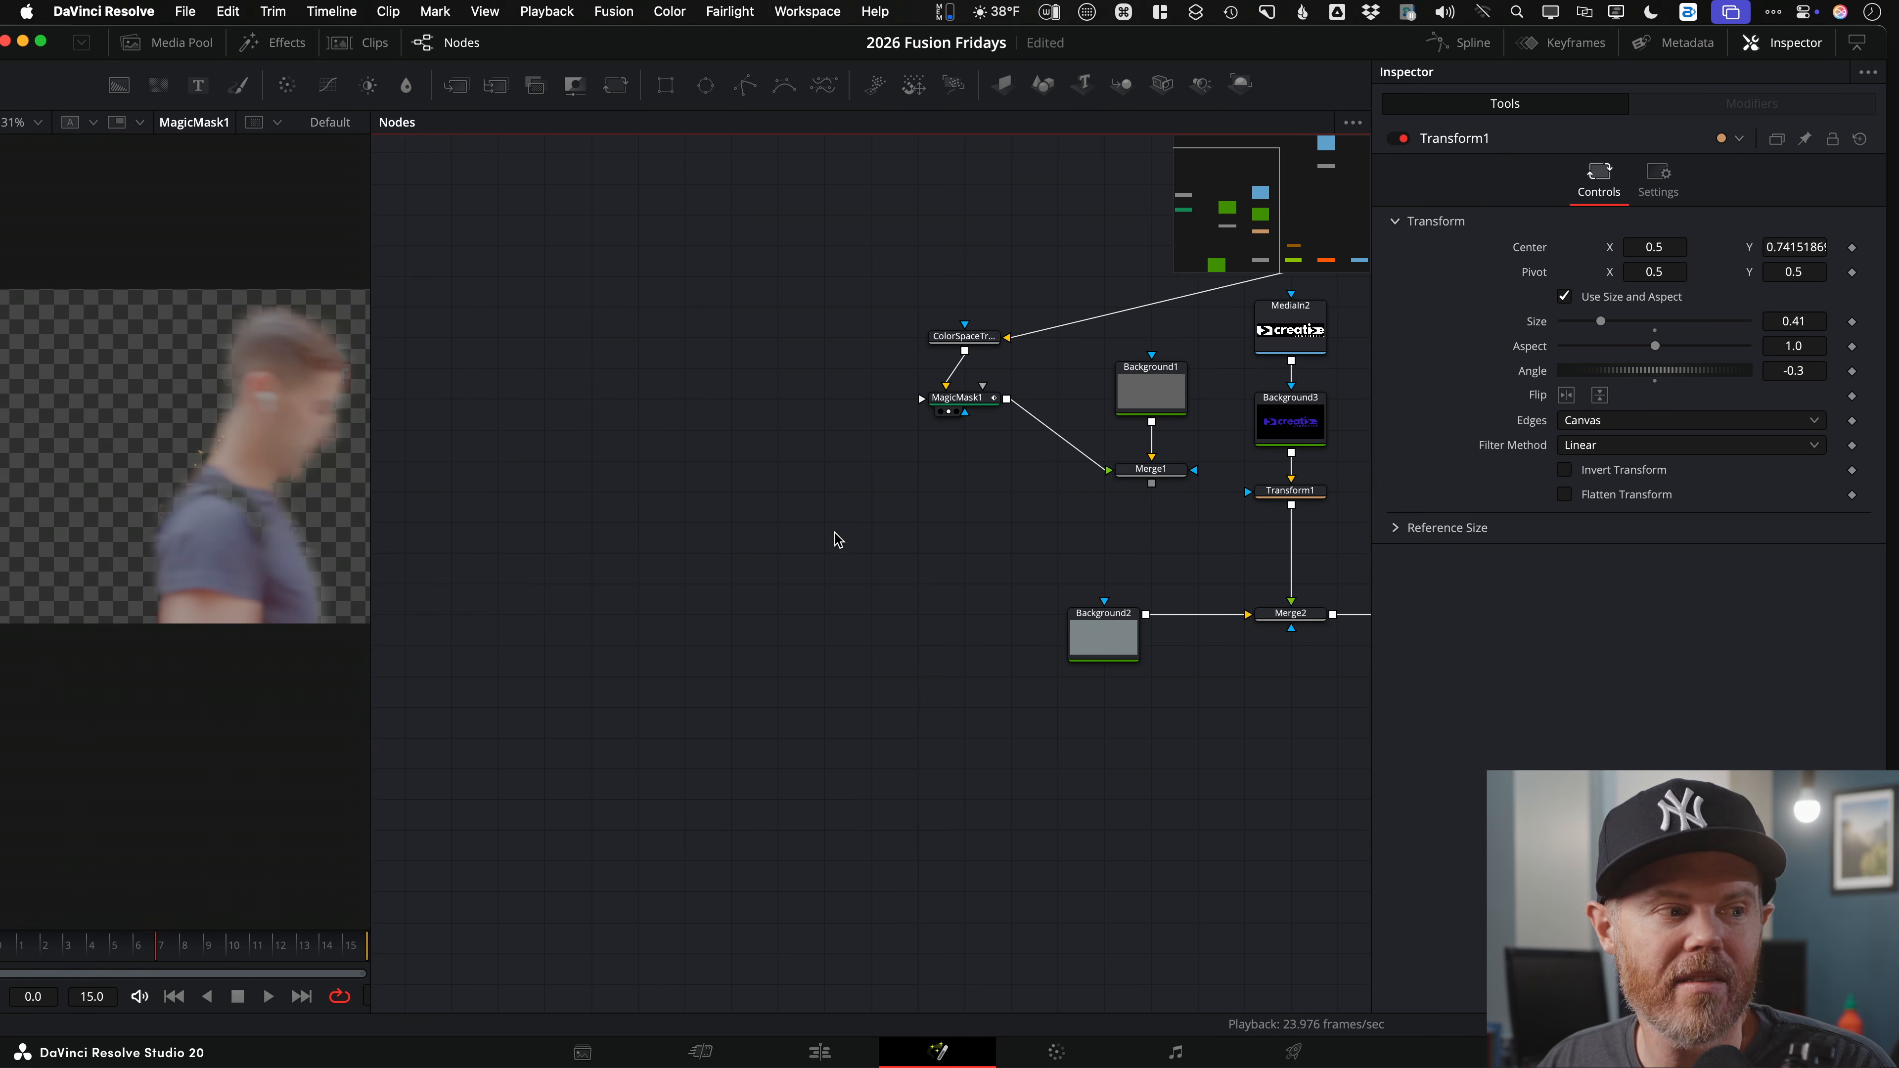
pyautogui.scroll(5, 835, 538)
pyautogui.scroll(1, 720, 536)
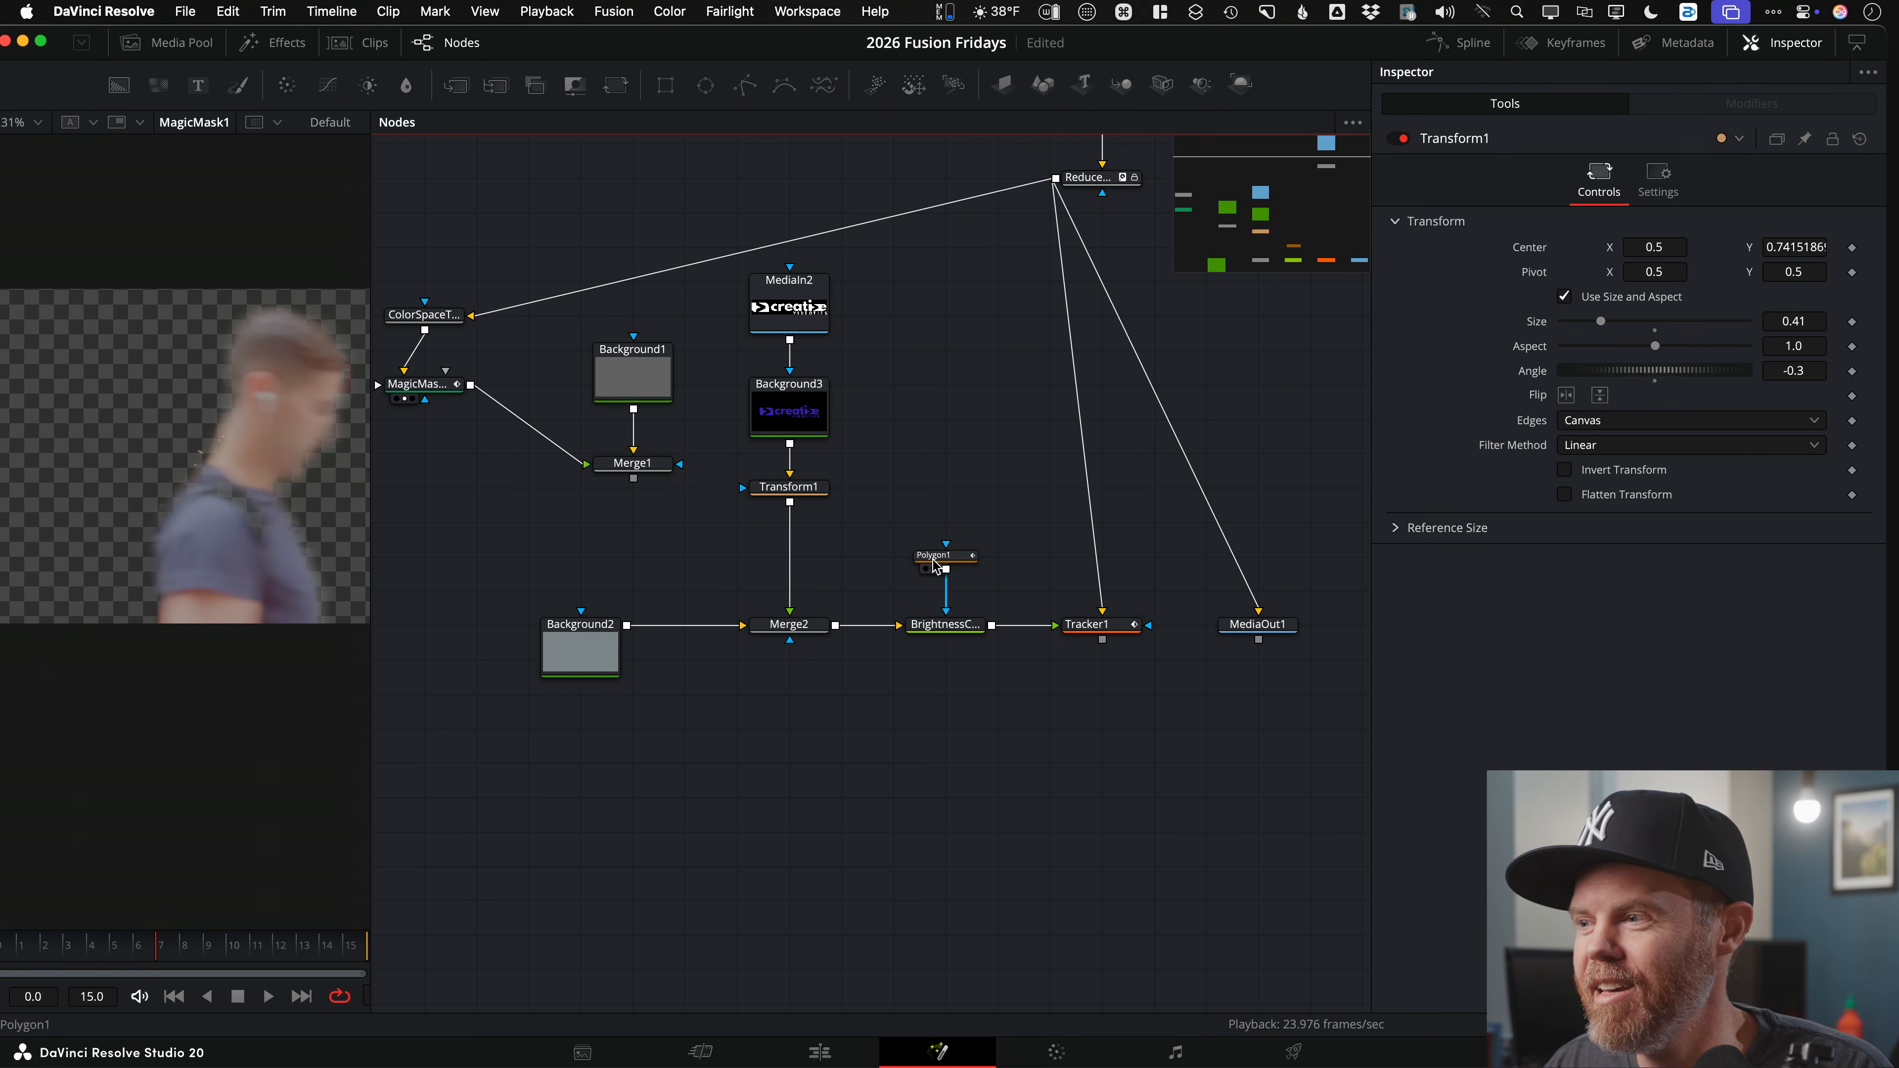
pyautogui.scroll(1, 996, 615)
# Step: Set Tracker1's Merge option to FG only so it outputs just the tracked sign
pyautogui.click(1074, 690)
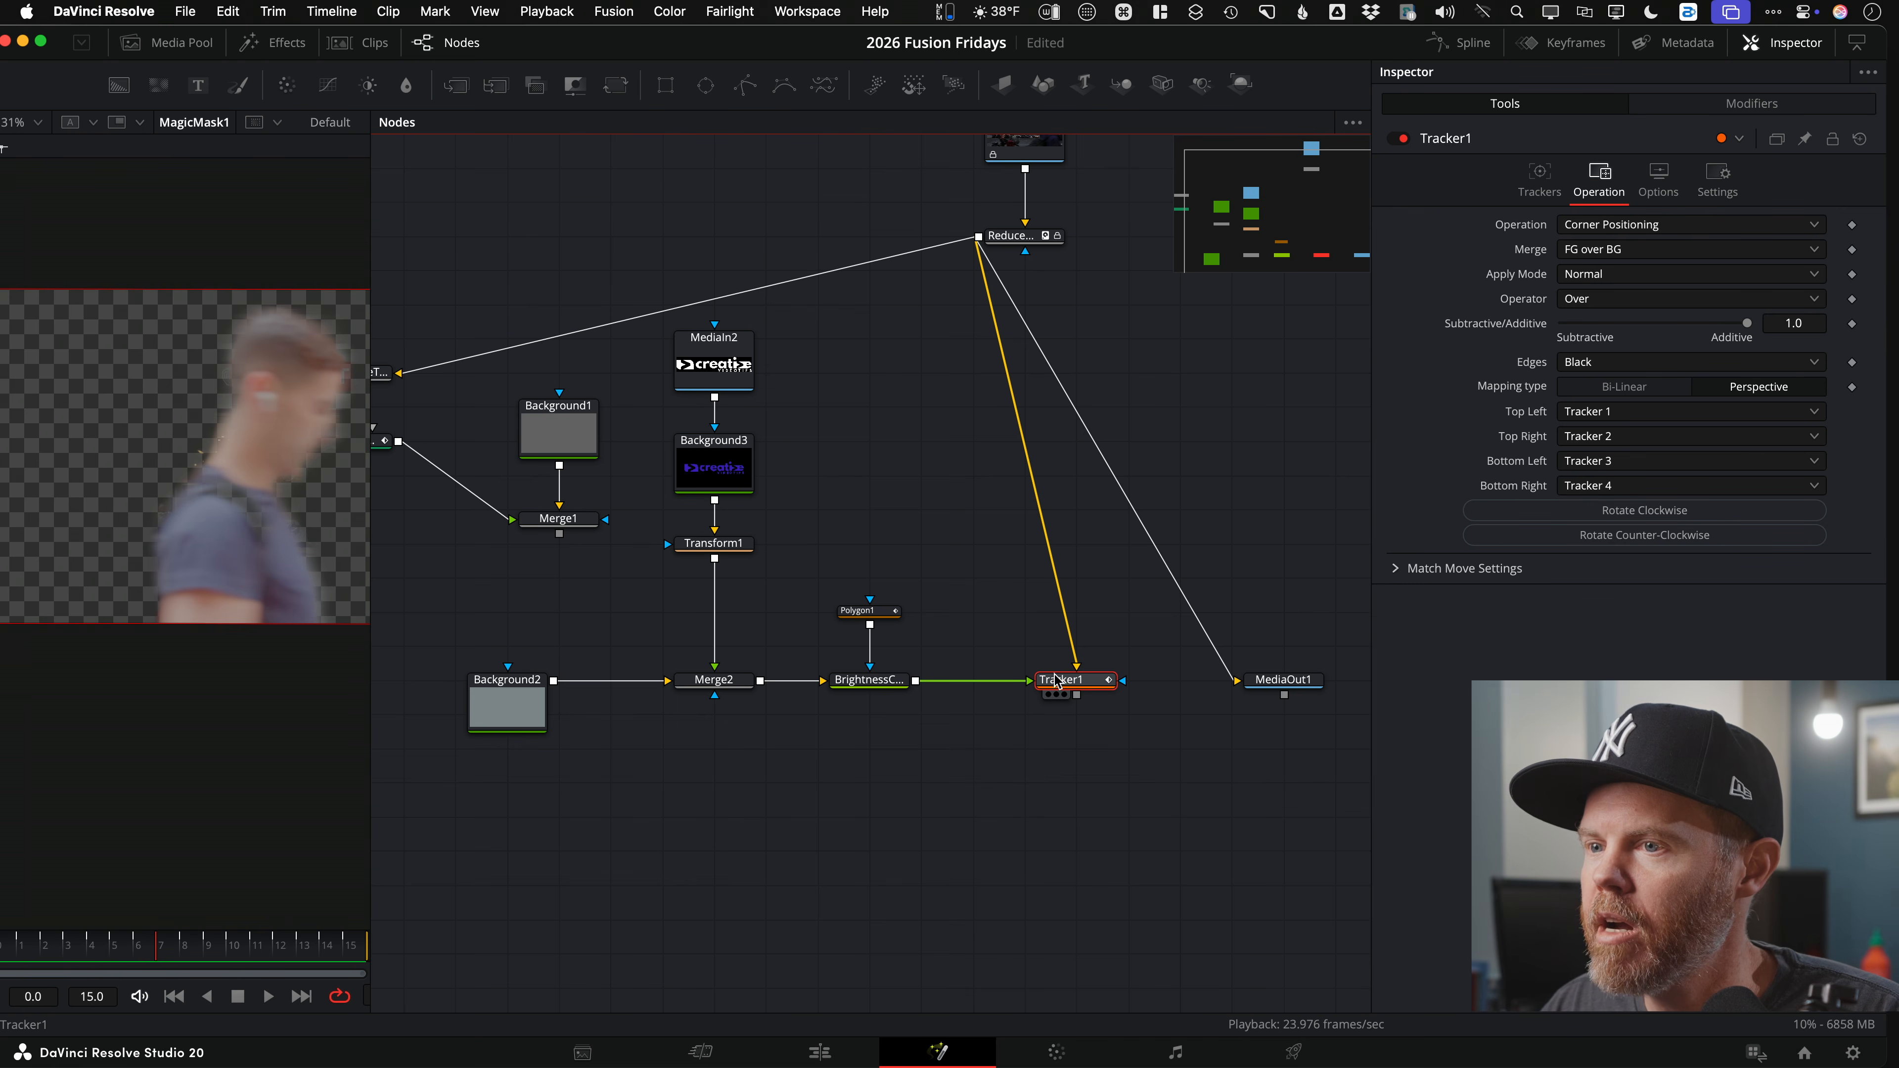
pyautogui.press('1')
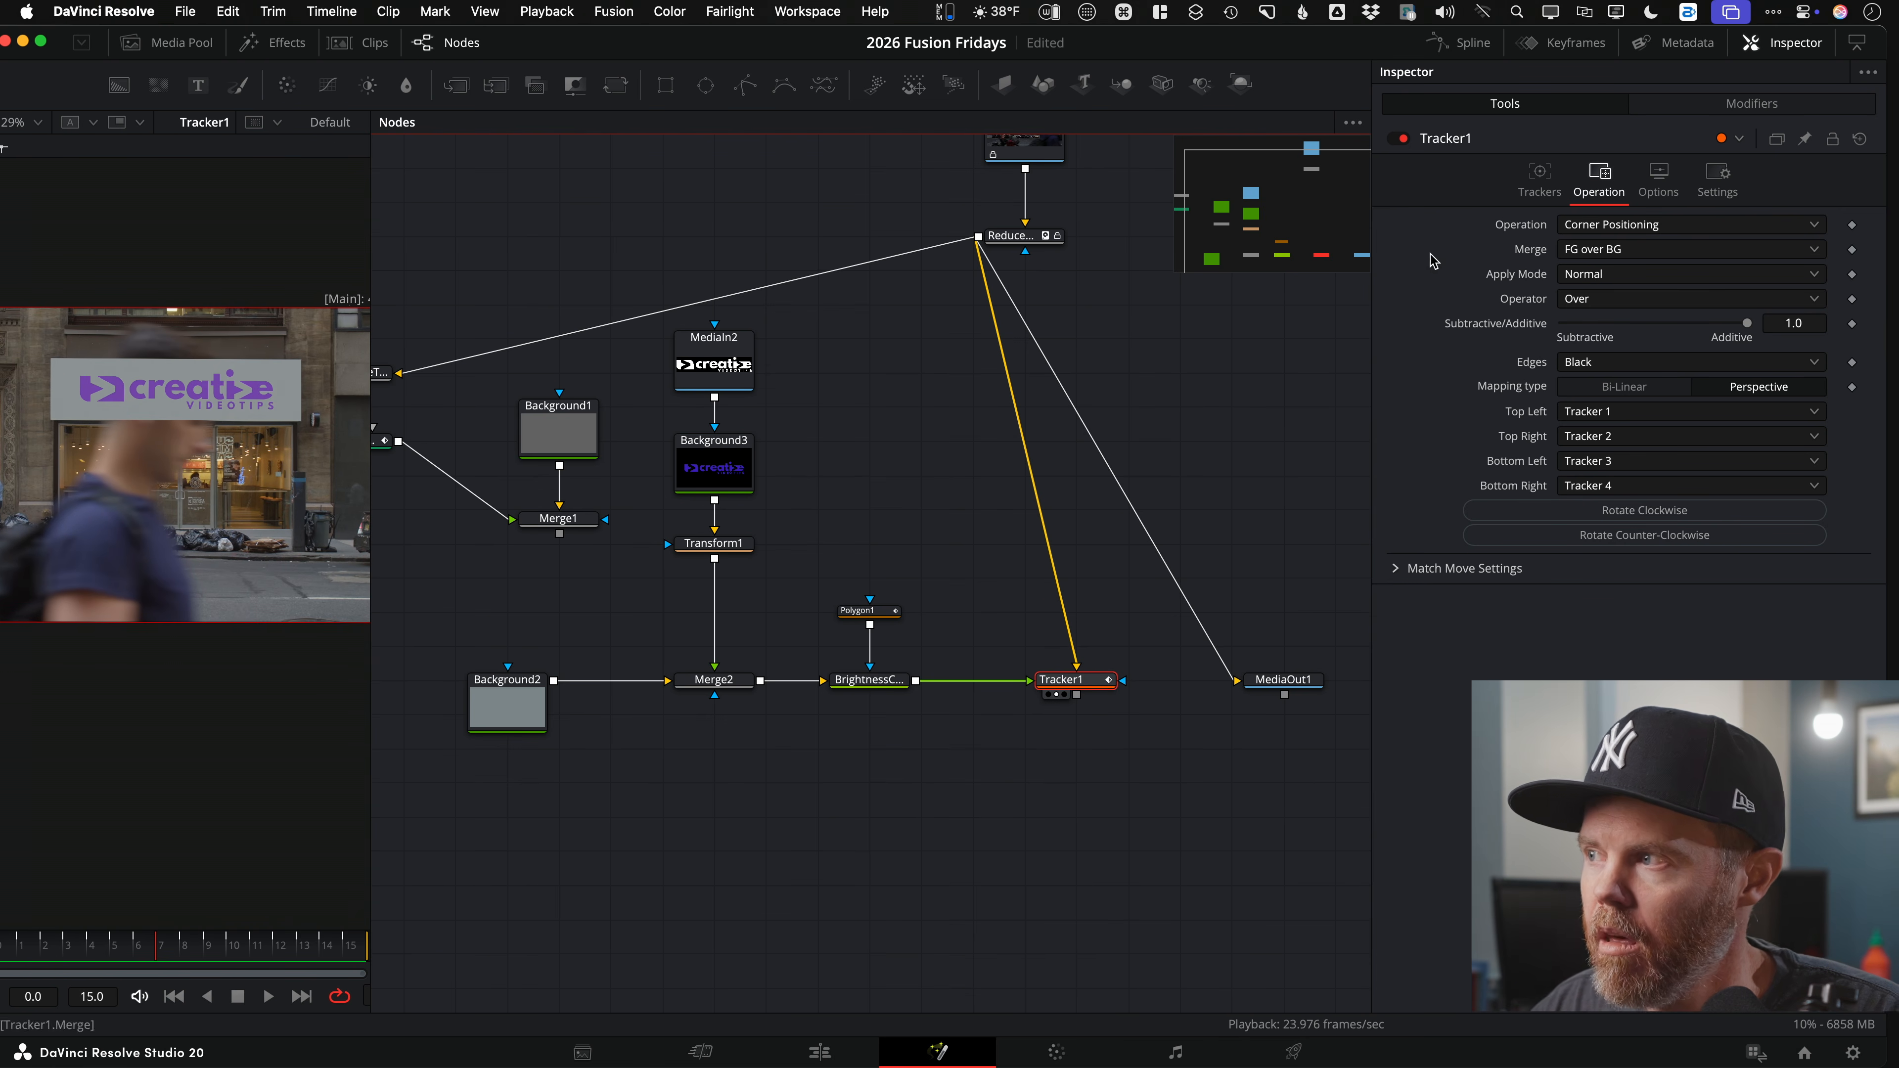
pyautogui.click(1629, 253)
pyautogui.click(1583, 298)
pyautogui.click(877, 445)
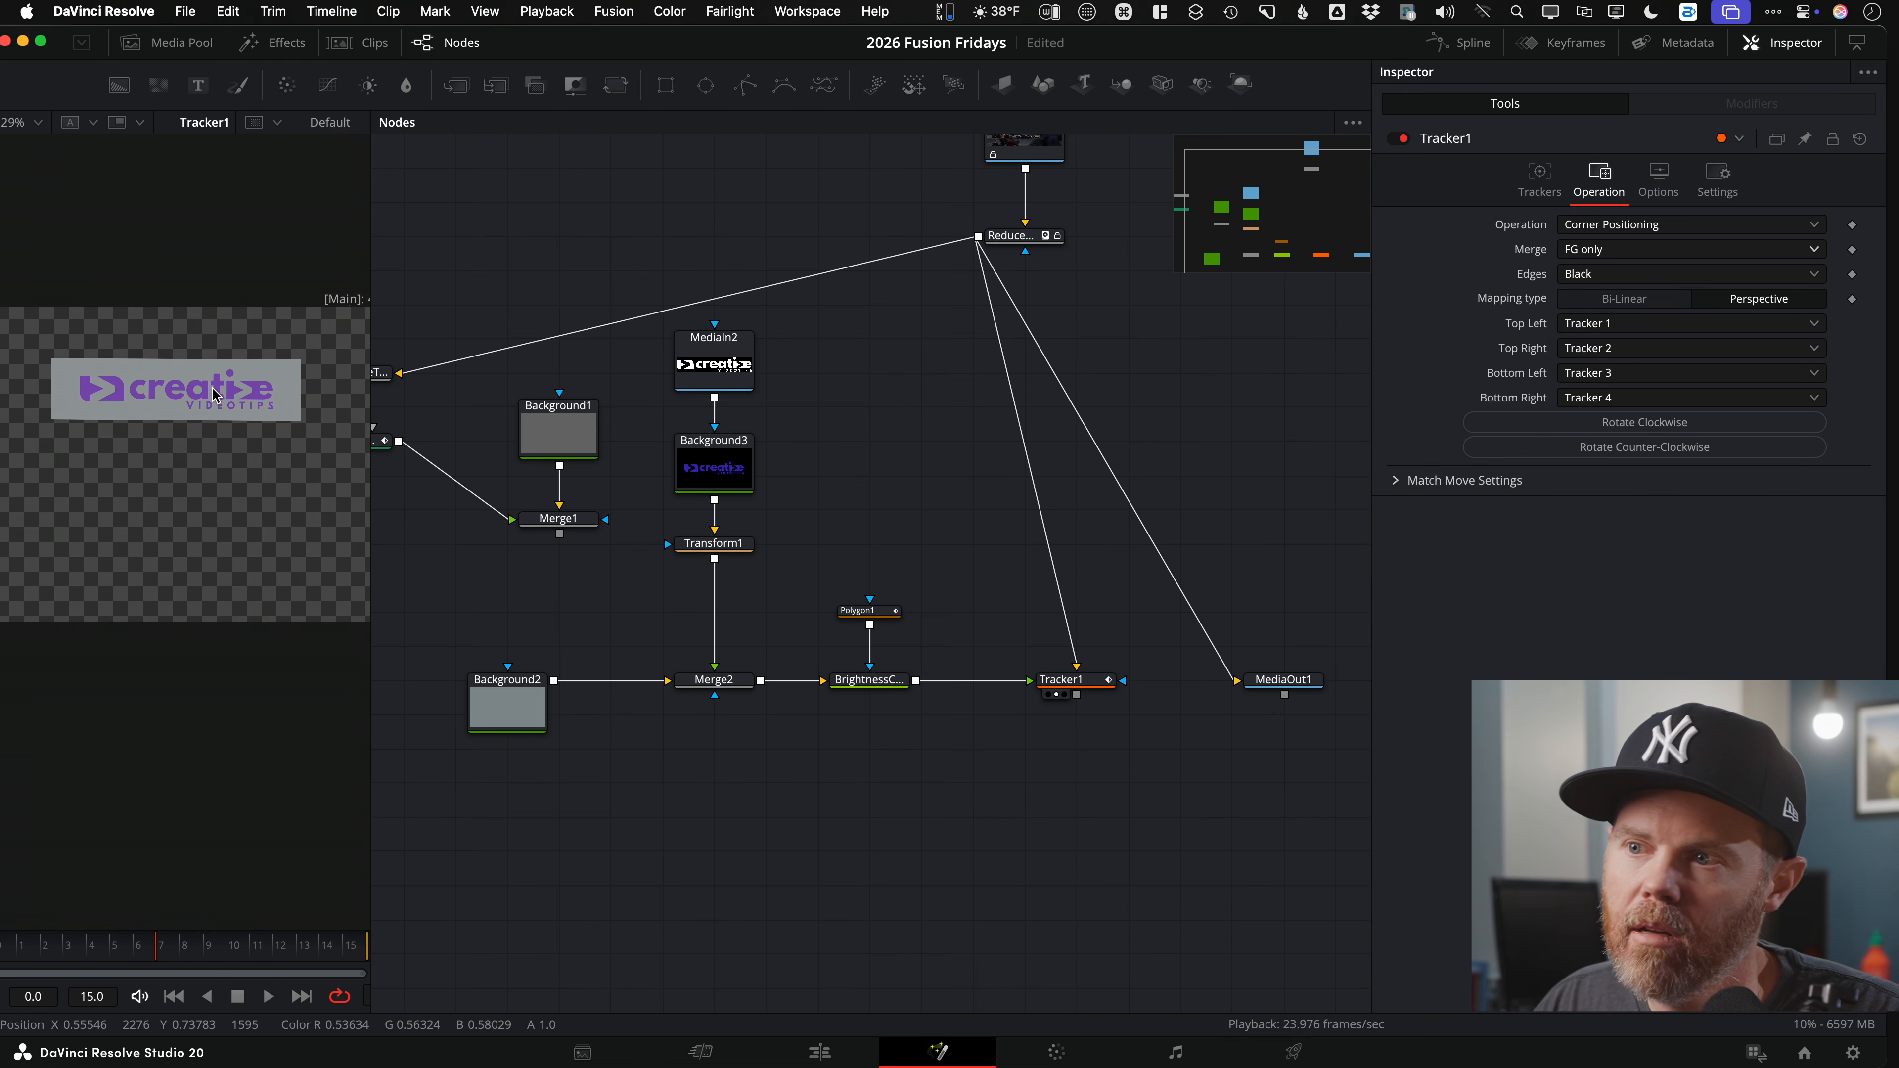
pyautogui.scroll(2, 222, 394)
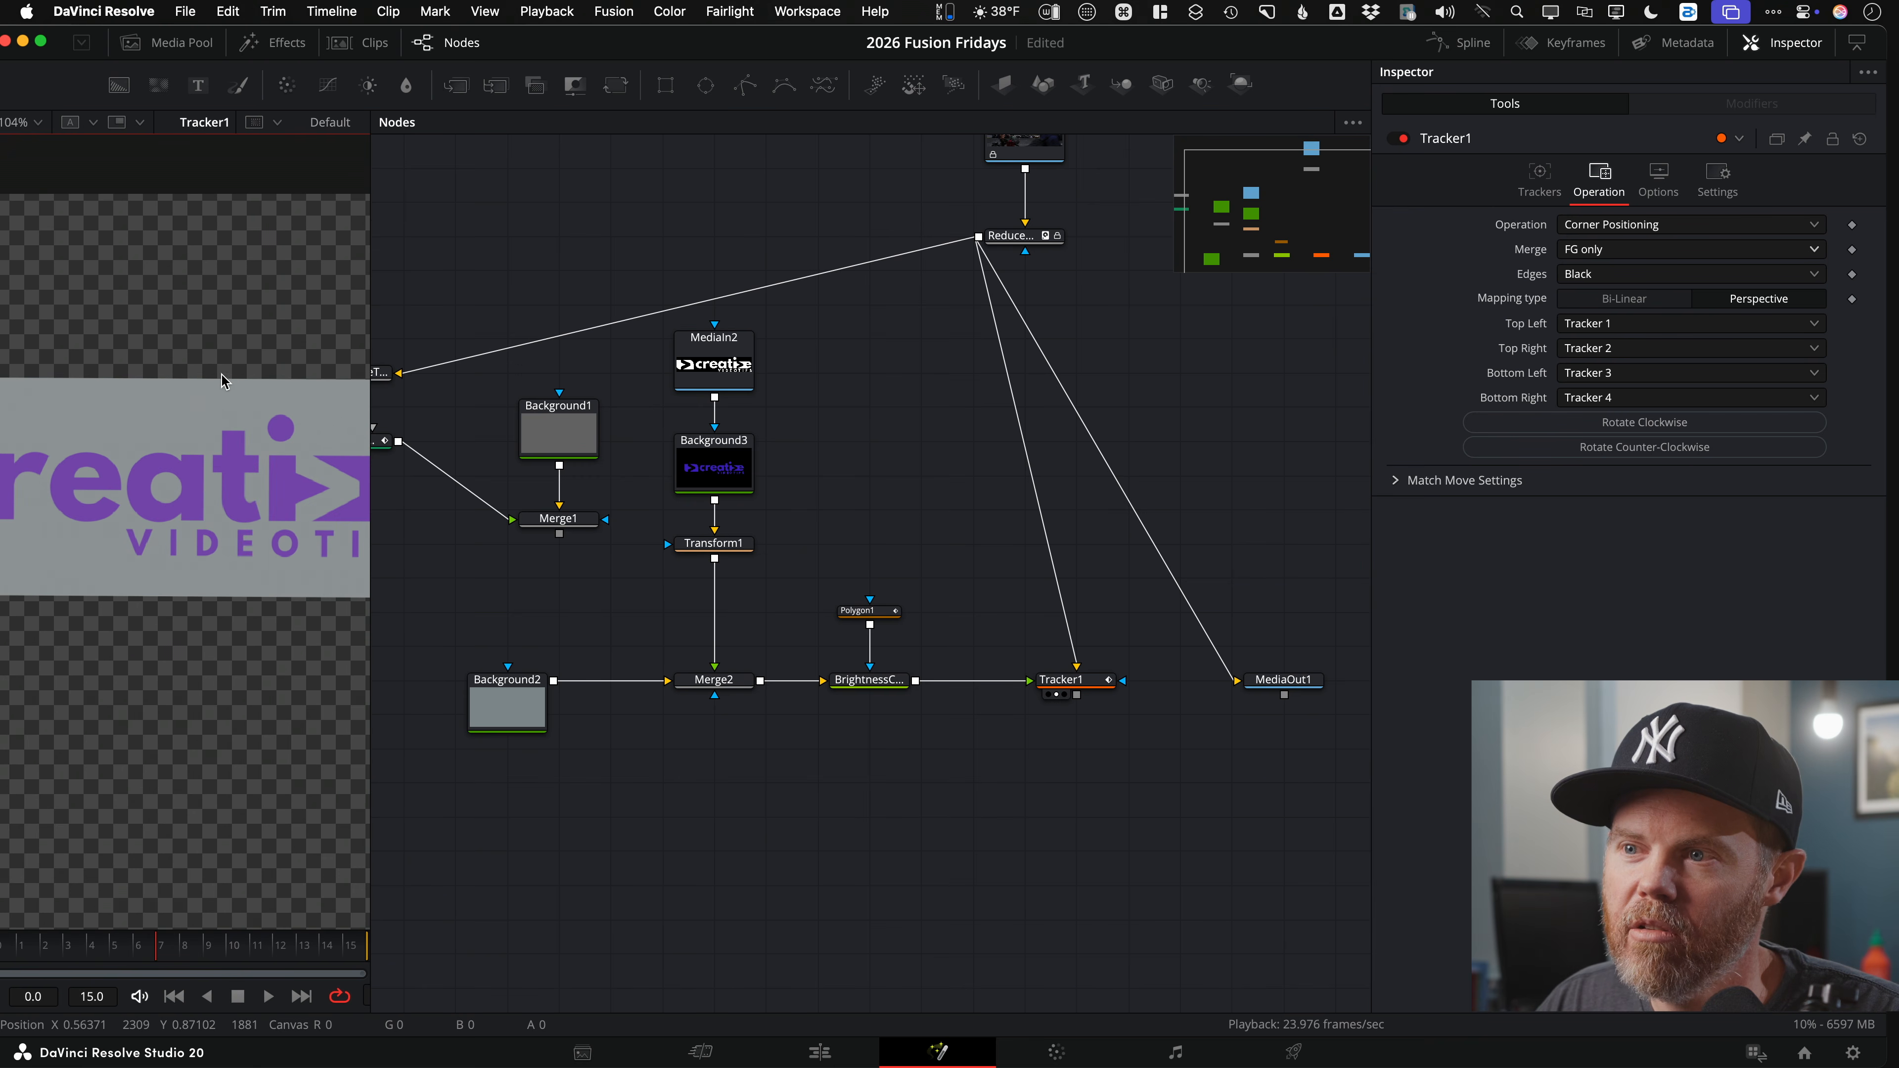
pyautogui.scroll(-2, 188, 404)
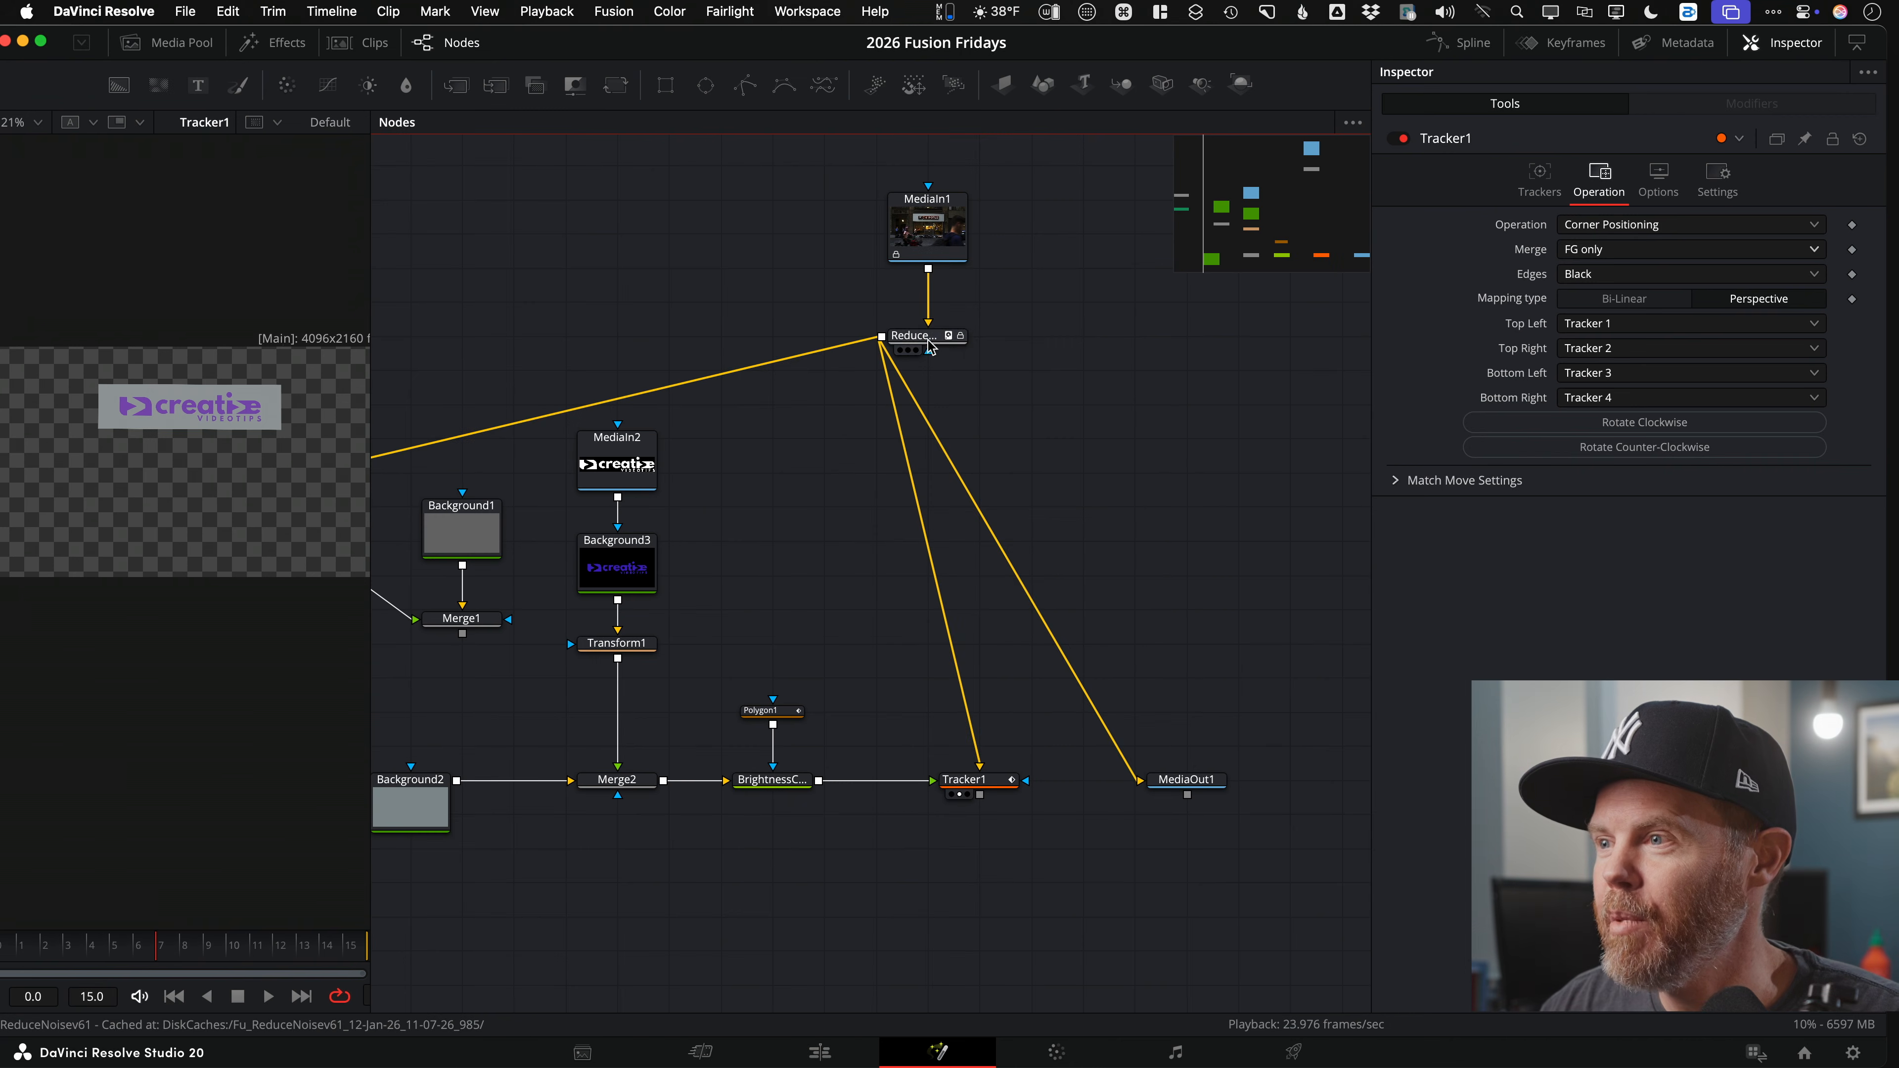
# Step: Move ReduceNoise down-right and MediaOut1 further right in the node graph
pyautogui.moveTo(929, 344); pyautogui.dragTo(1151, 377)
pyautogui.moveTo(1175, 791); pyautogui.dragTo(1328, 791)
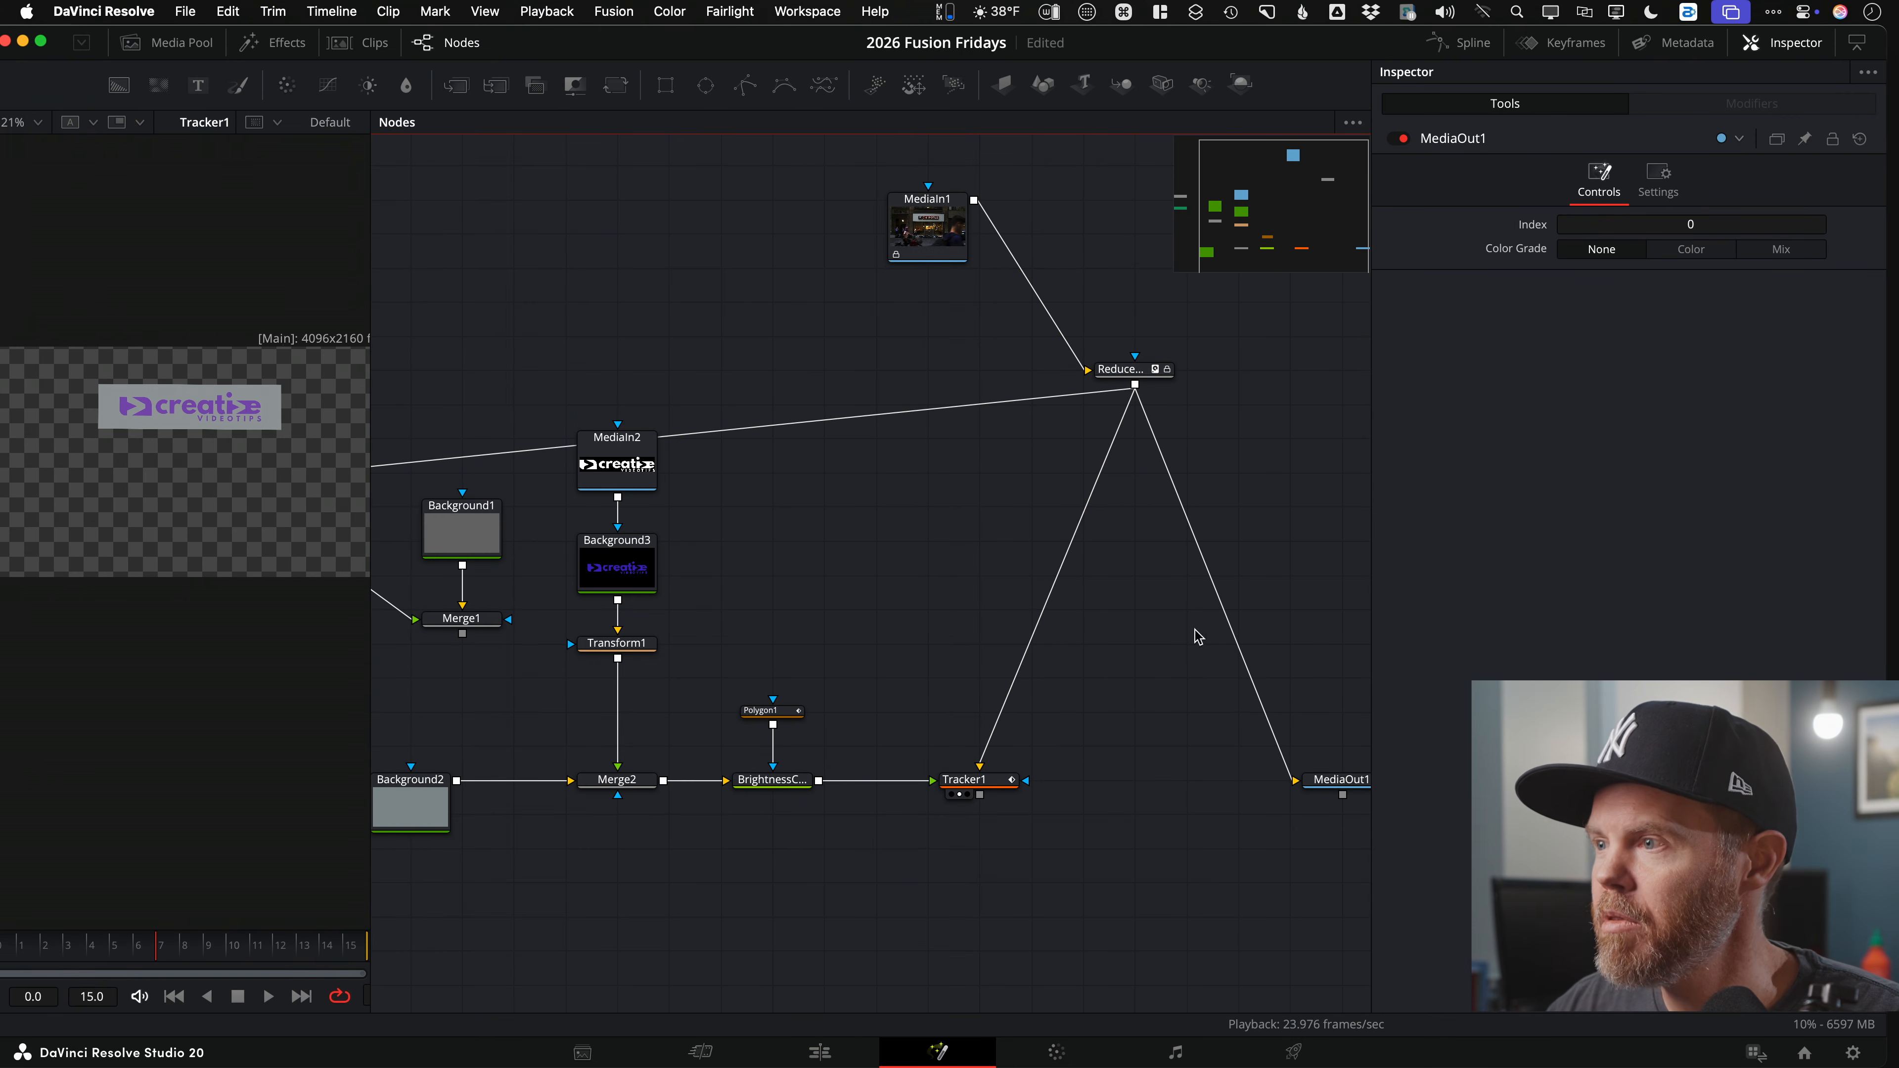
# Step: Add Merge3 with the ReduceNoise footage as background and Tracker1 as foreground
pyautogui.moveTo(917, 204); pyautogui.dragTo(1123, 203)
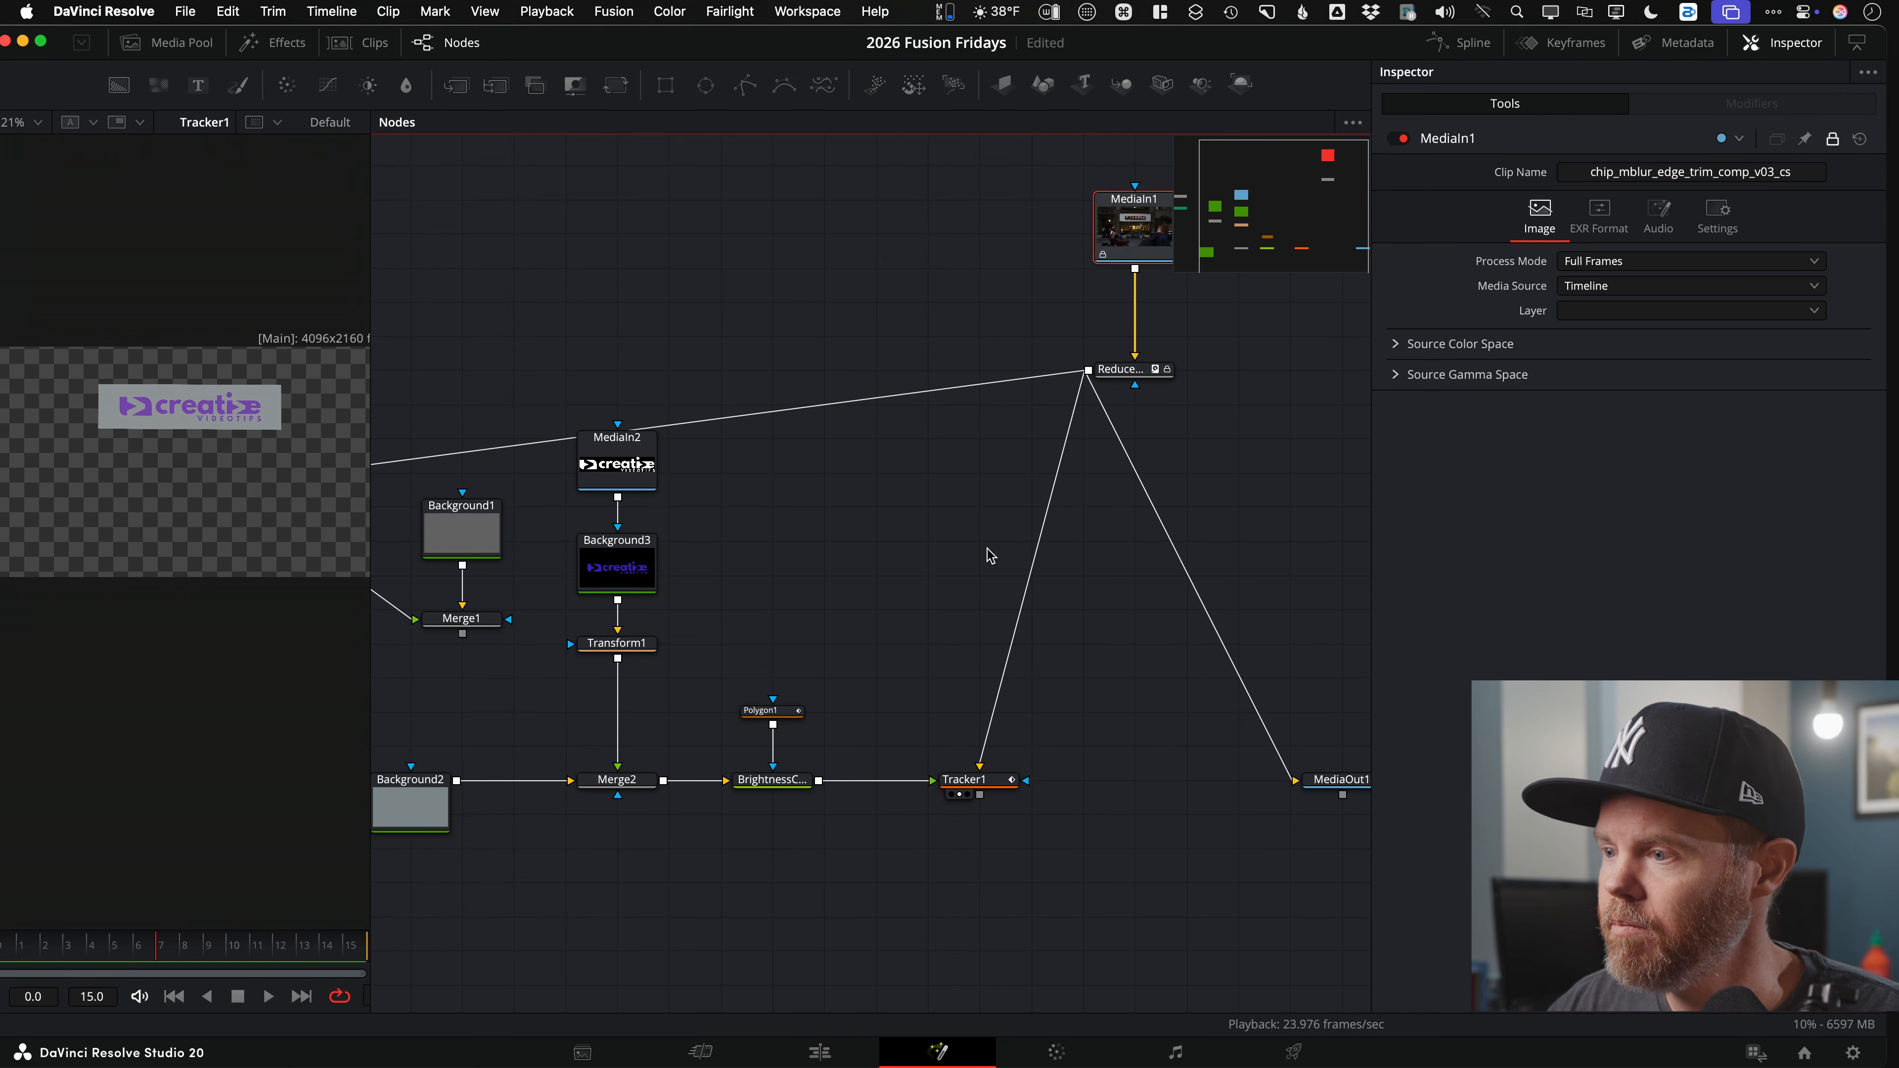
pyautogui.click(1137, 816)
pyautogui.click(457, 97)
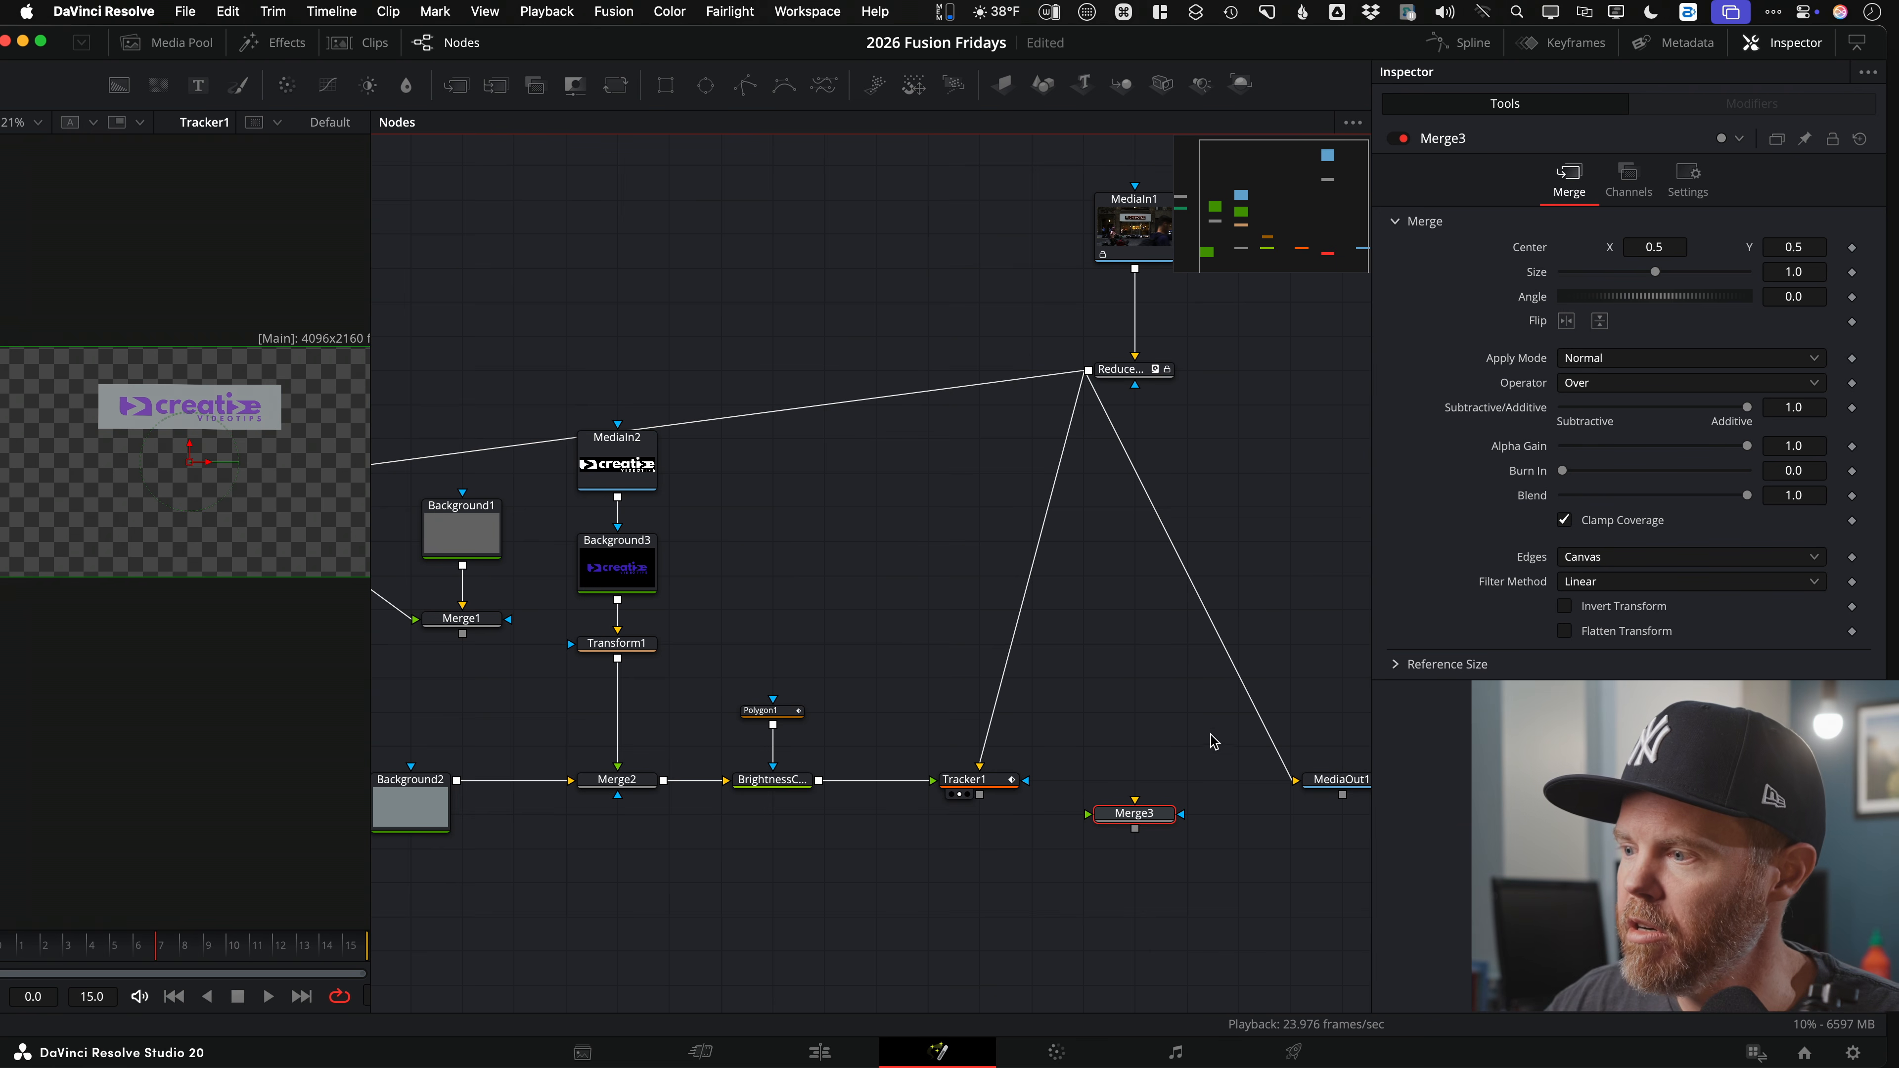
pyautogui.moveTo(1088, 369); pyautogui.dragTo(1134, 802)
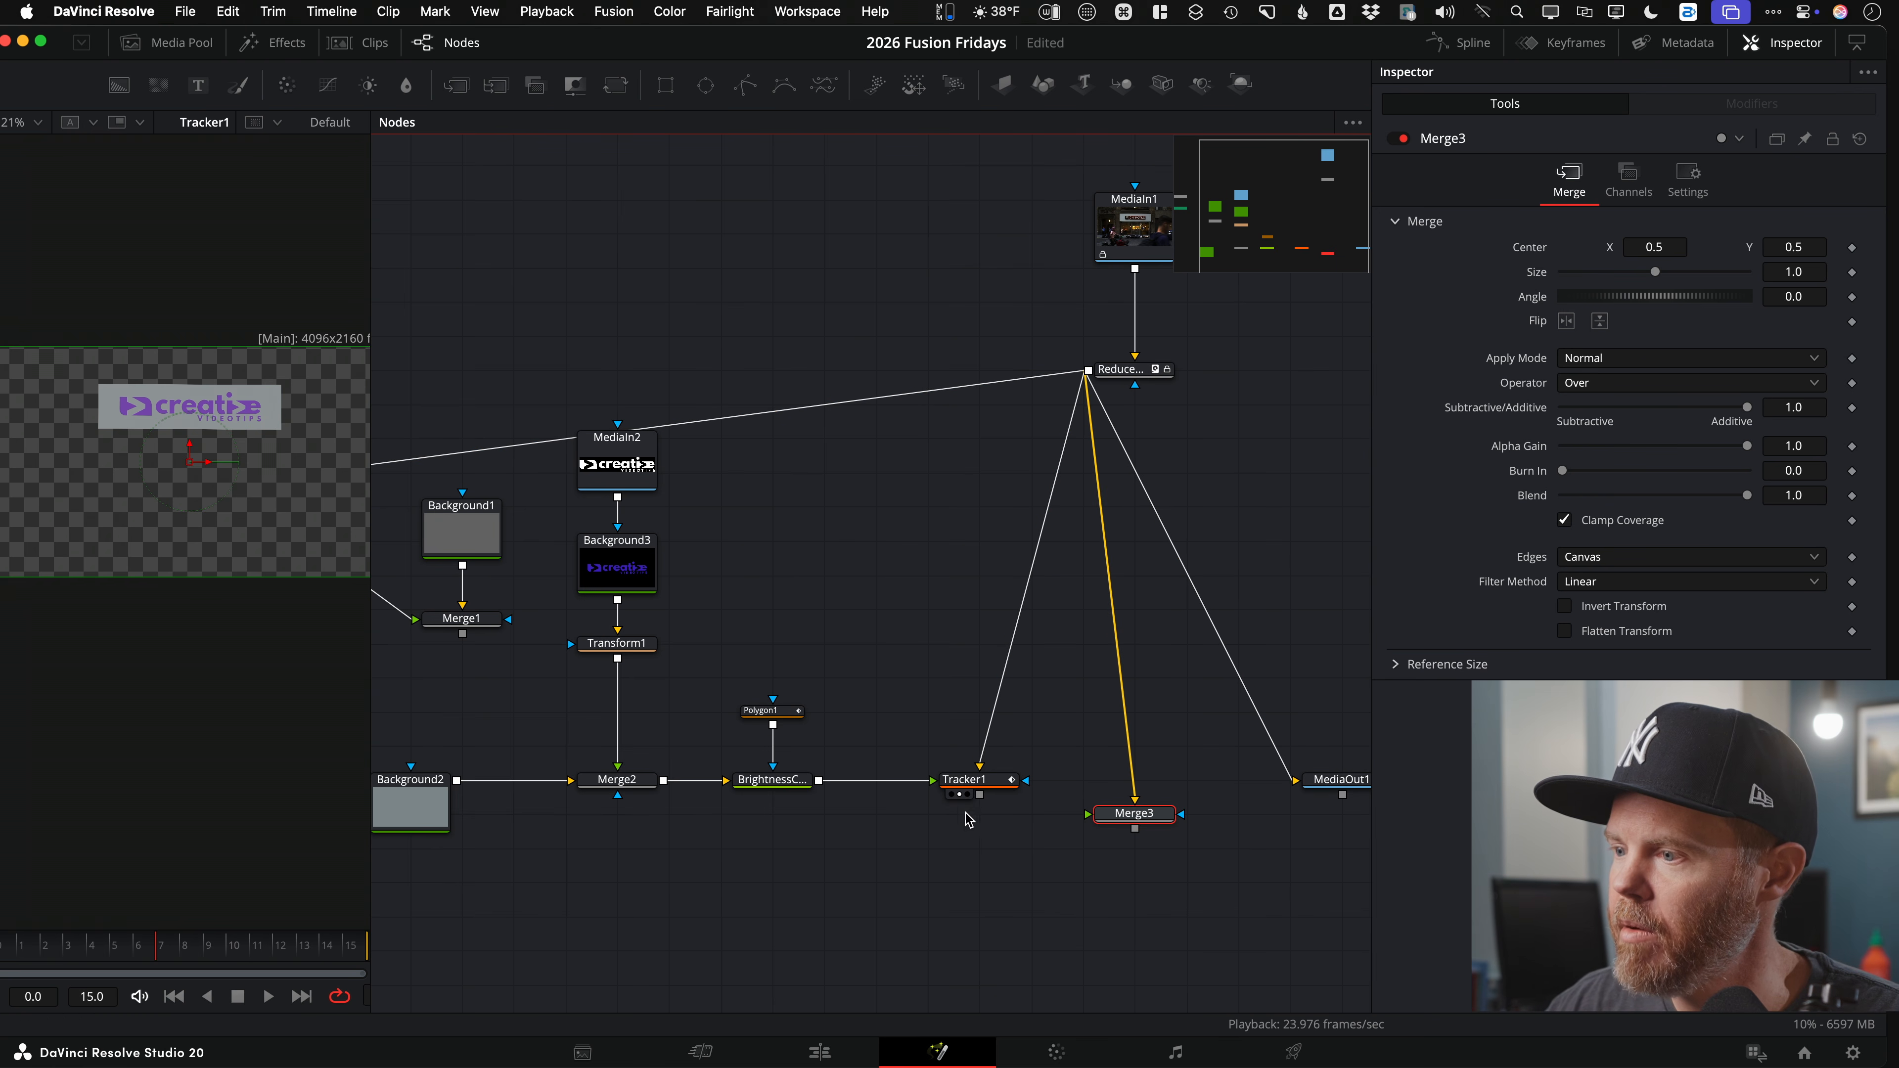
pyautogui.moveTo(1138, 822); pyautogui.dragTo(177, 439)
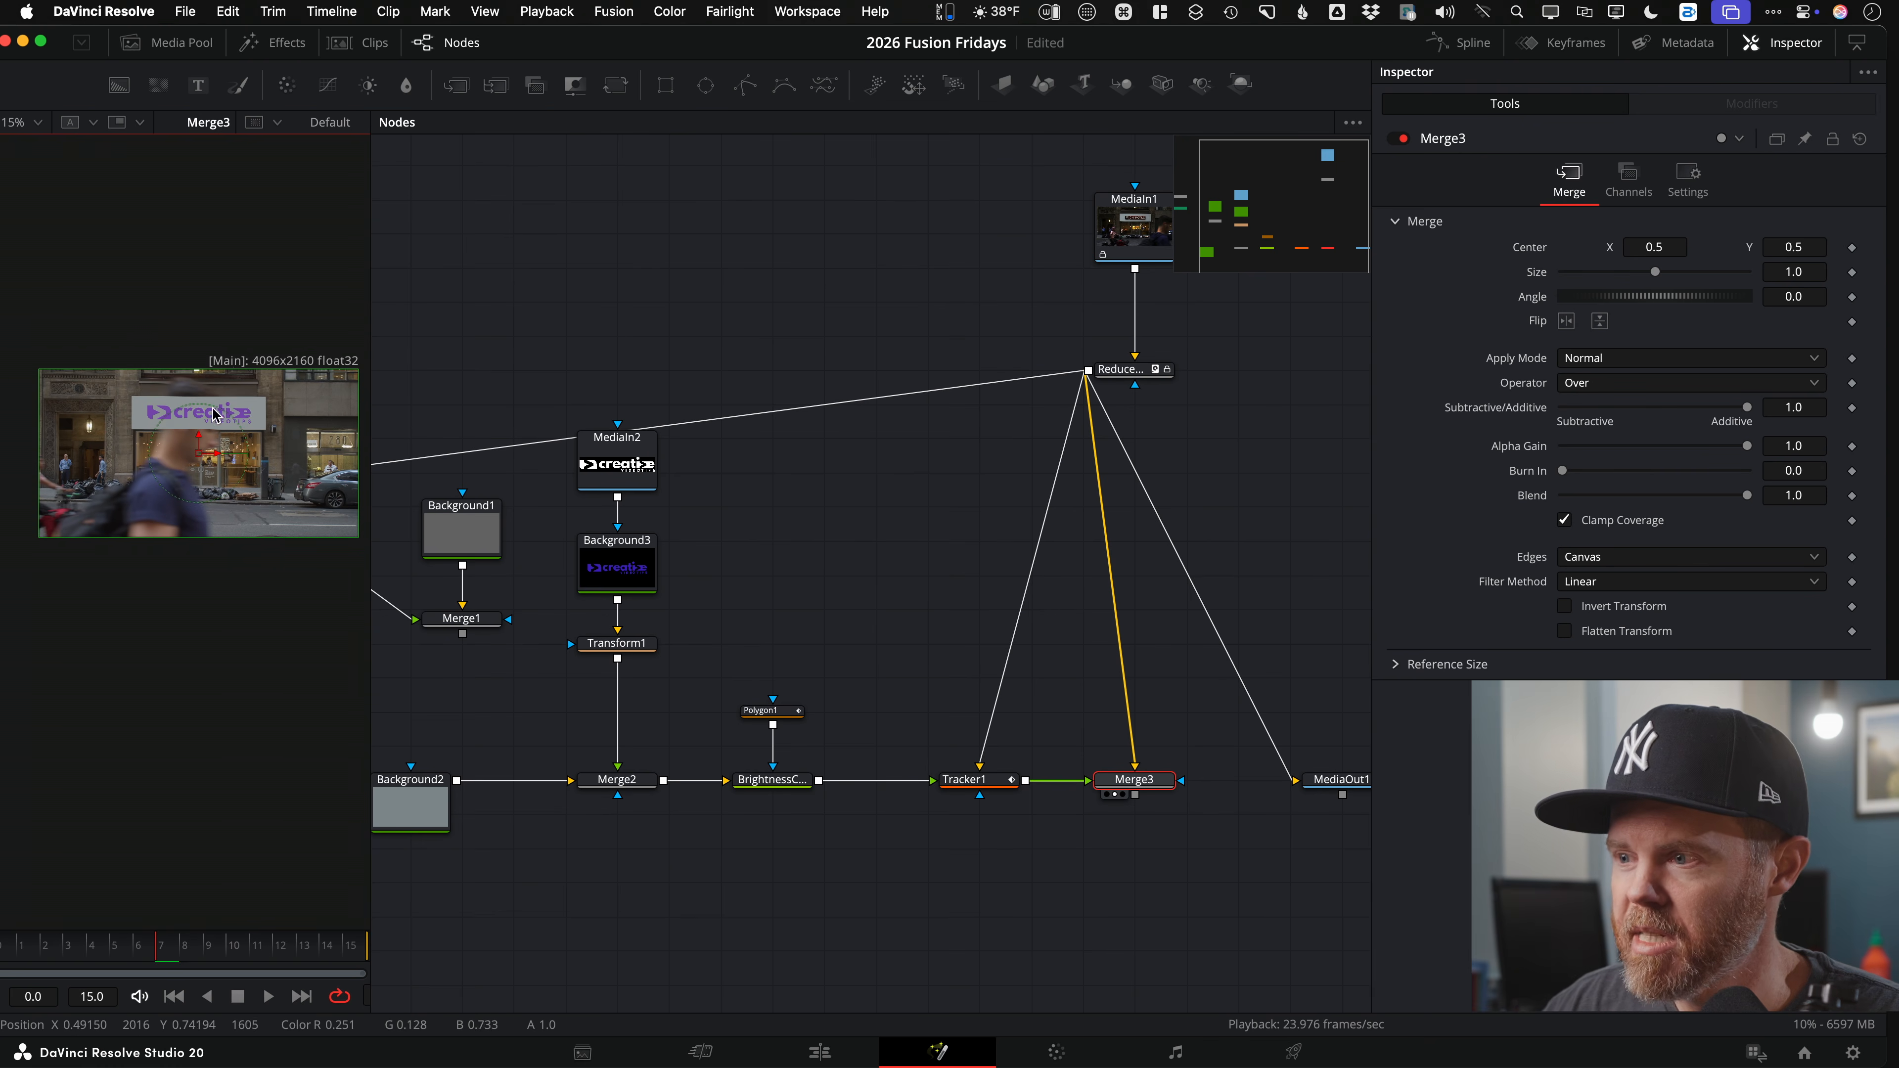
pyautogui.hscroll(-5, 1008, 564)
pyautogui.scroll(-4, 1009, 564)
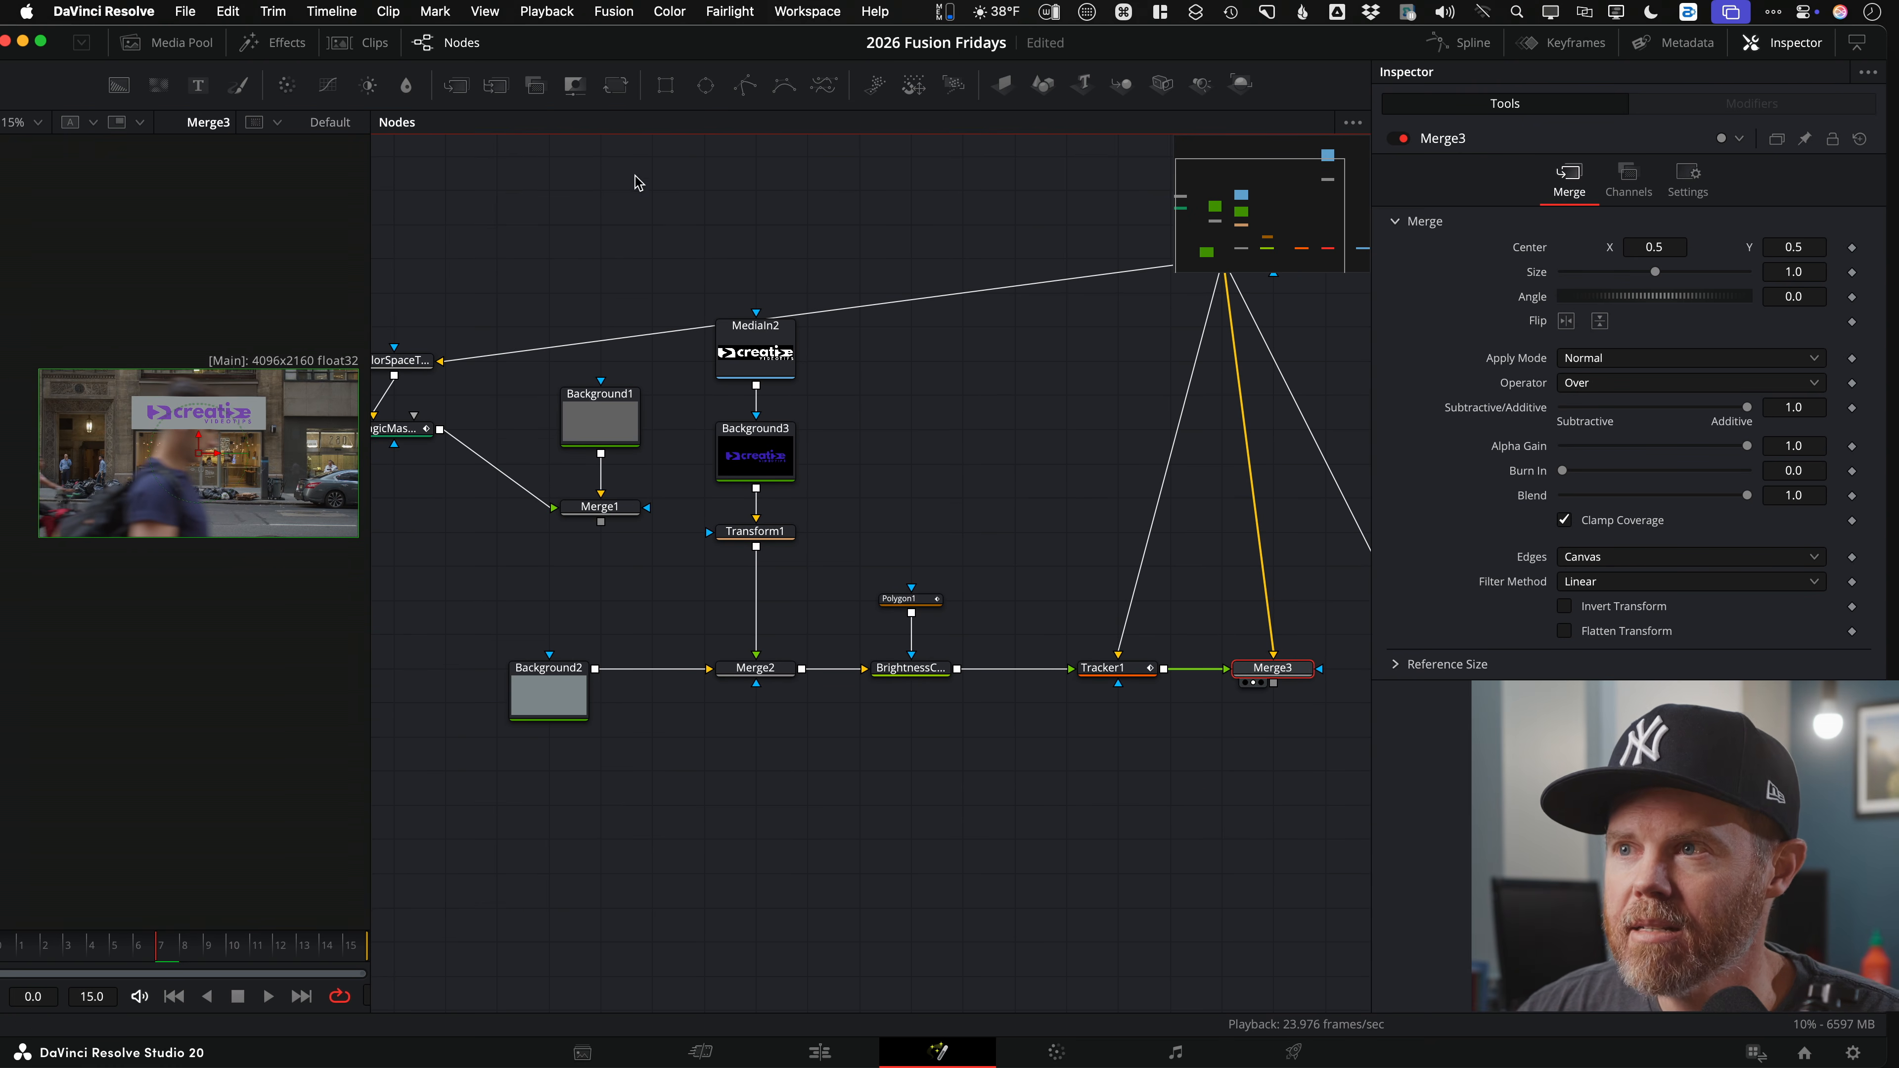
pyautogui.hscroll(3, 689, 232)
pyautogui.scroll(1, 591, 241)
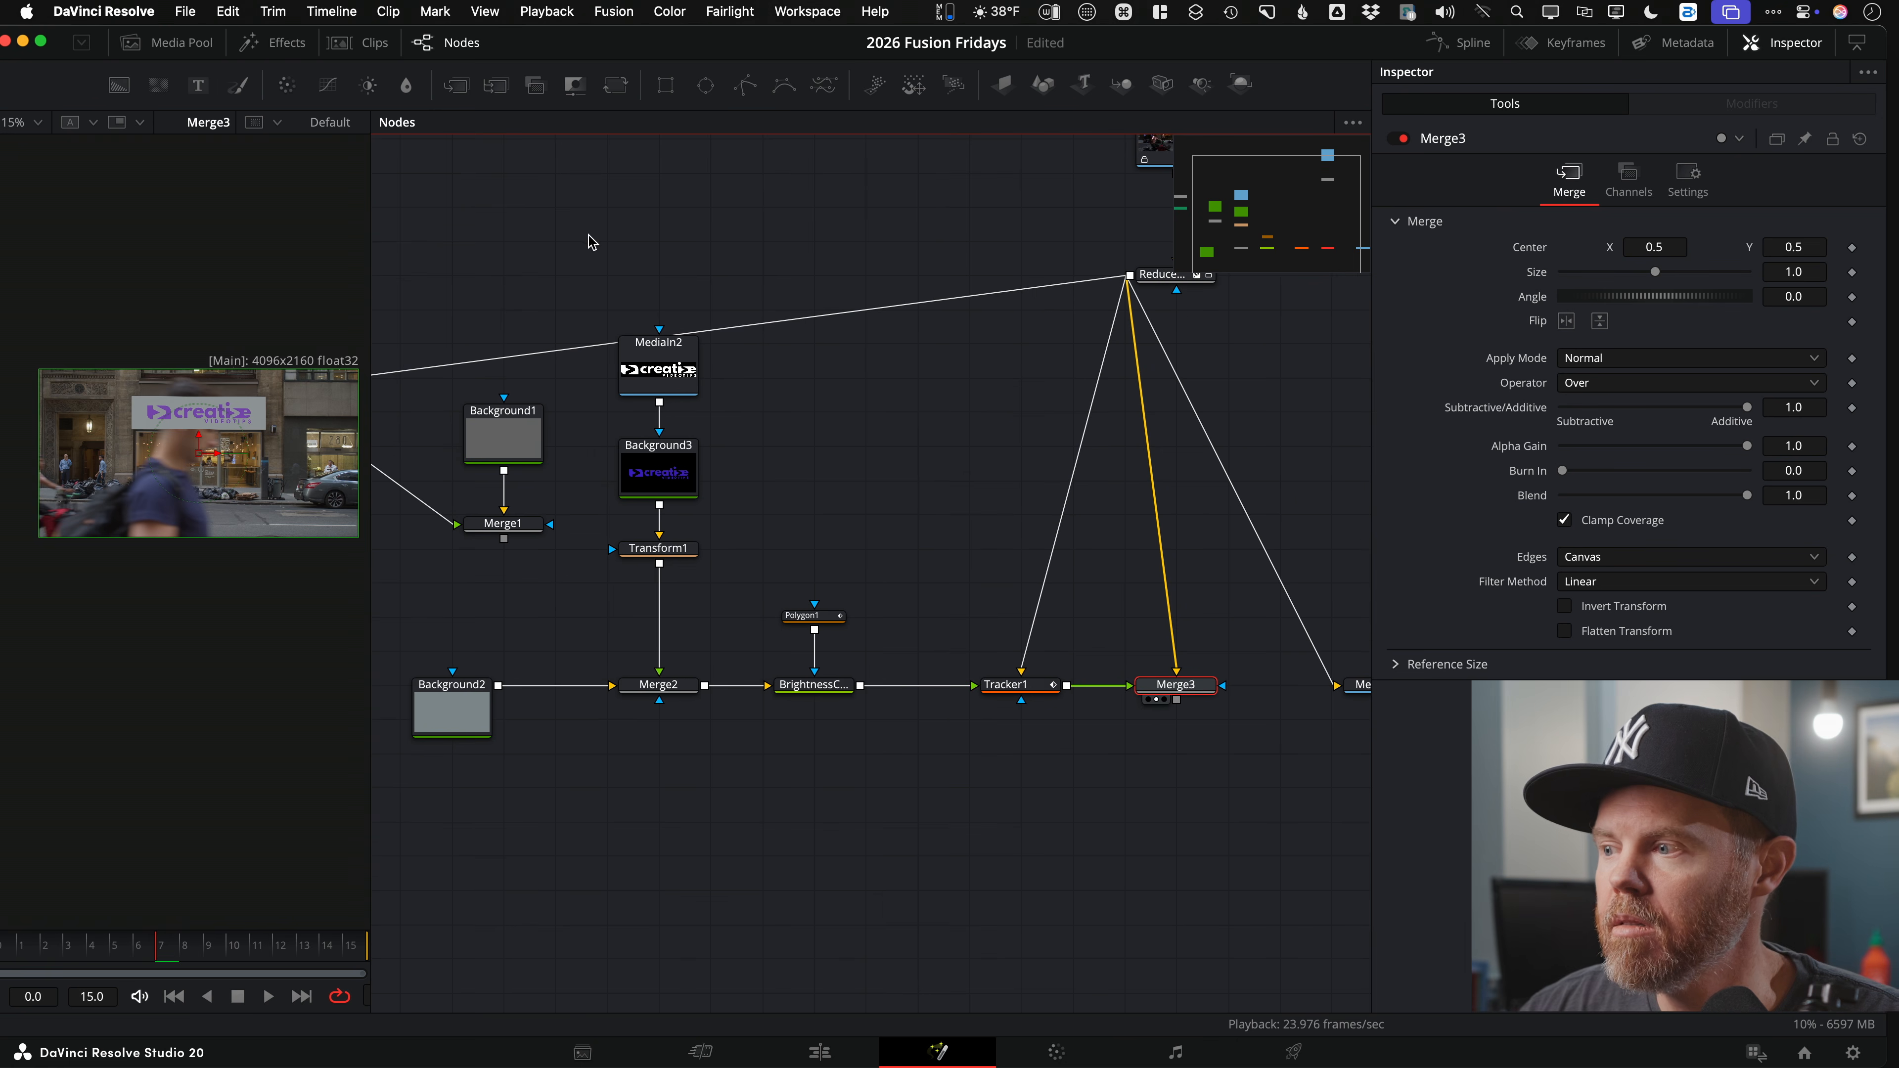
# Step: Add Merge4 below Merge3 and wire MagicMask1 into its foreground through a pipe router
pyautogui.click(463, 88)
pyautogui.moveTo(1291, 696); pyautogui.dragTo(1217, 859)
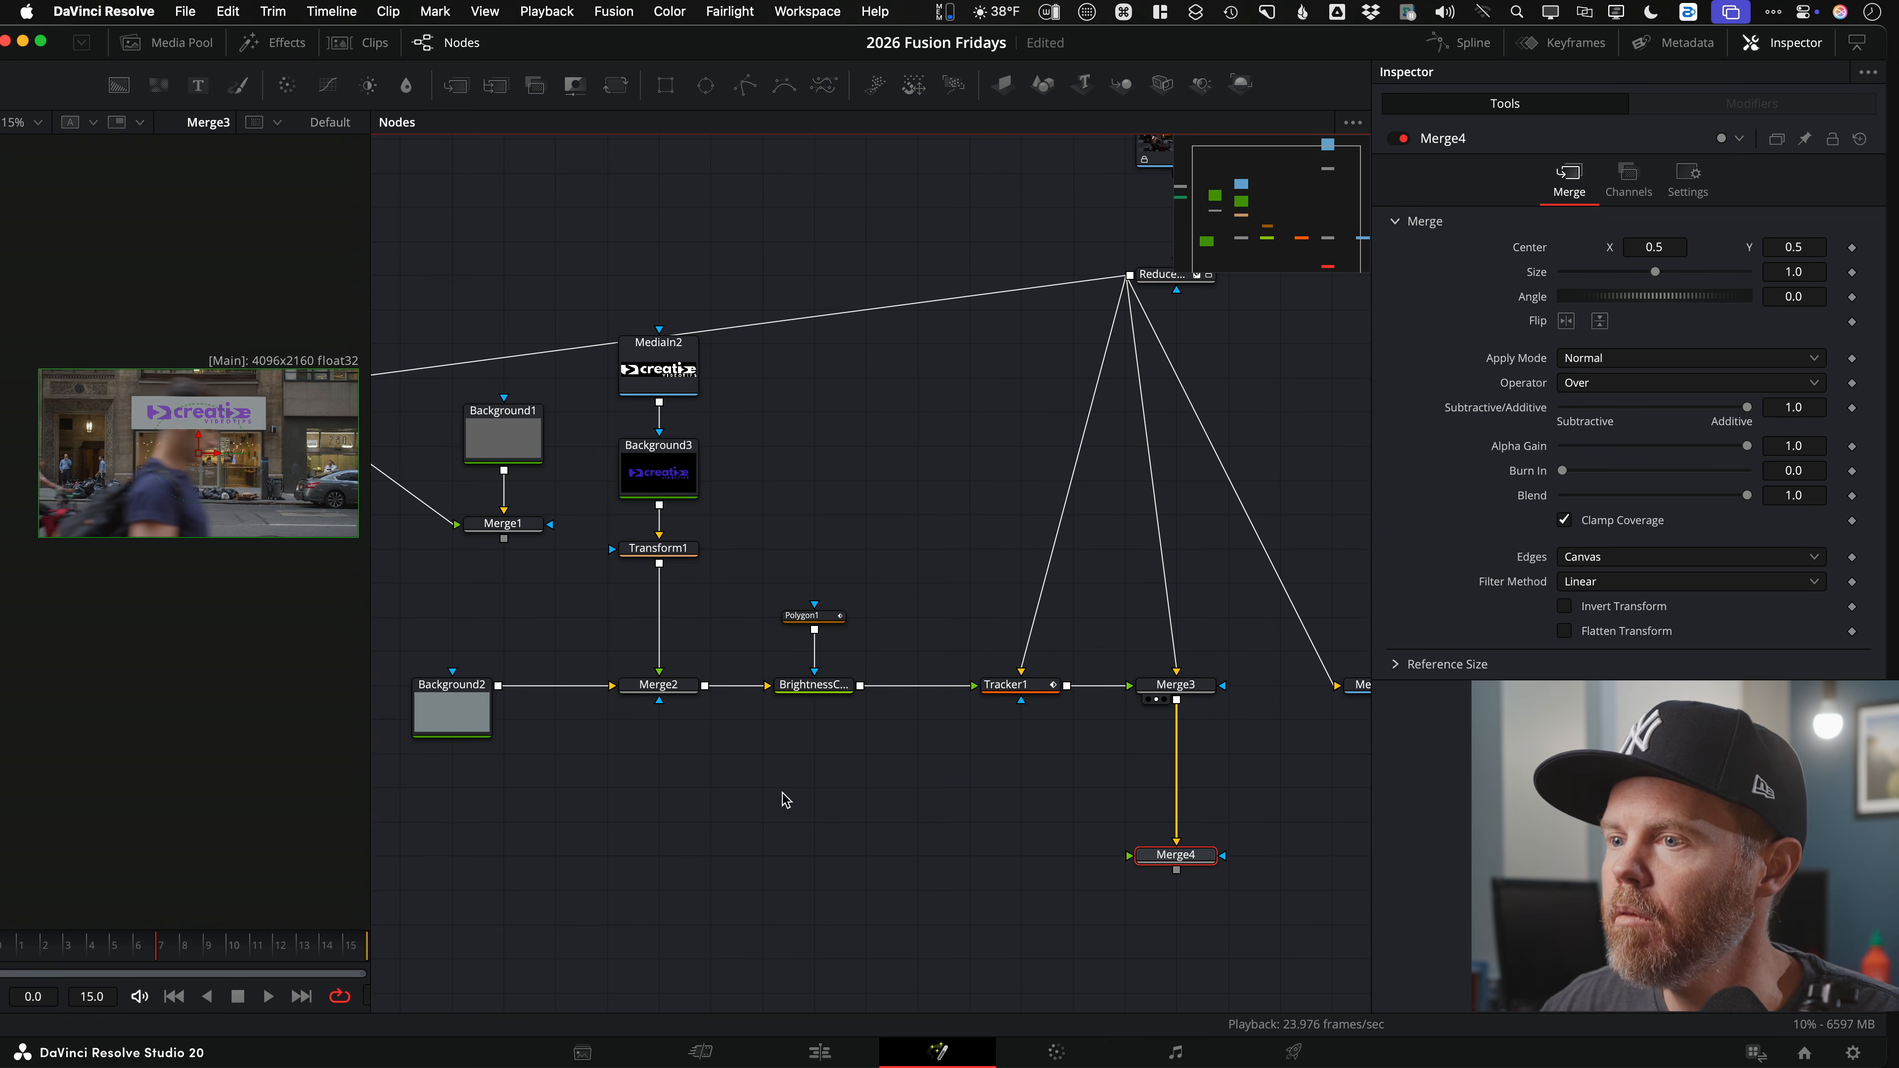
pyautogui.hscroll(-5, 785, 798)
pyautogui.scroll(-2, 810, 636)
pyautogui.moveTo(526, 382); pyautogui.dragTo(1338, 789)
pyautogui.press('alt')
pyautogui.keyDown('alt'); pyautogui.click(1078, 677); pyautogui.keyUp('alt')
pyautogui.moveTo(1078, 677); pyautogui.dragTo(485, 793)
pyautogui.hscroll(8, 971, 774)
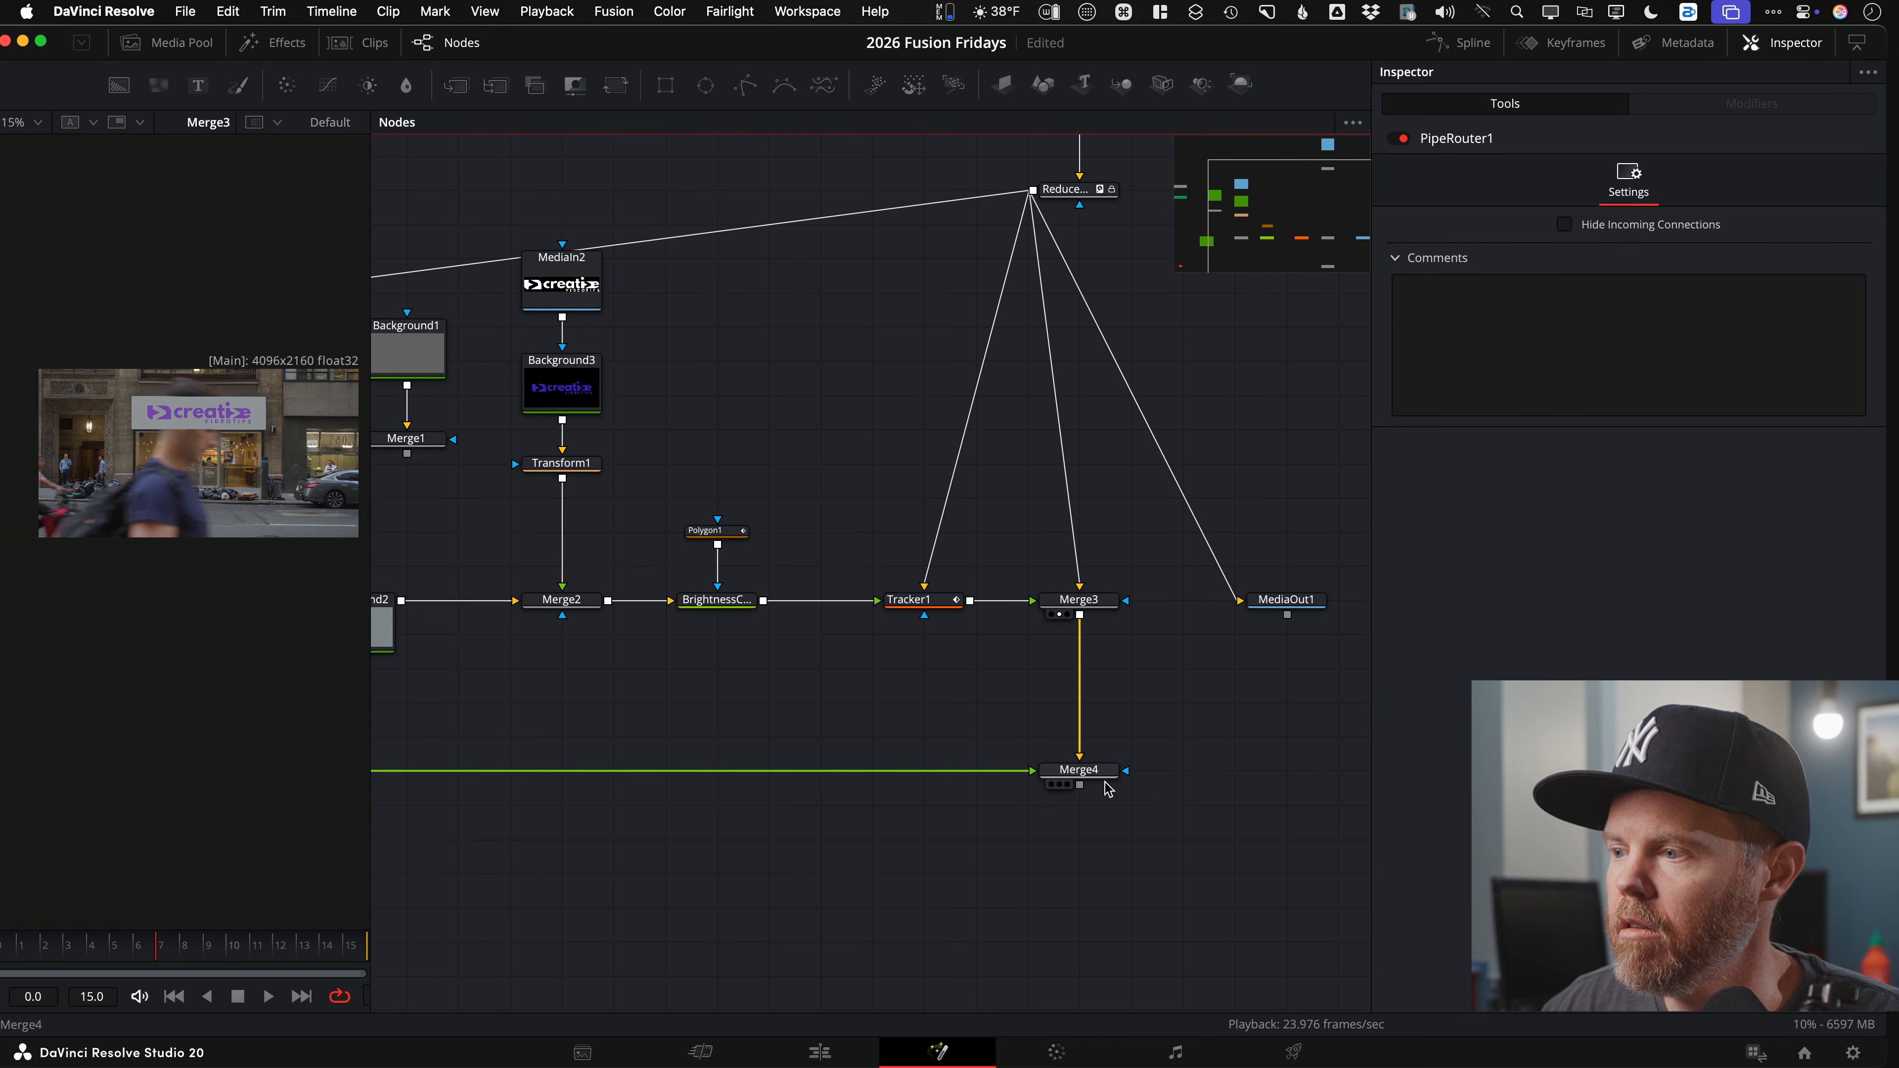
pyautogui.press('2')
pyautogui.scroll(6, 142, 394)
pyautogui.moveTo(835, 441); pyautogui.dragTo(1343, 531)
pyautogui.moveTo(647, 361); pyautogui.dragTo(720, 375)
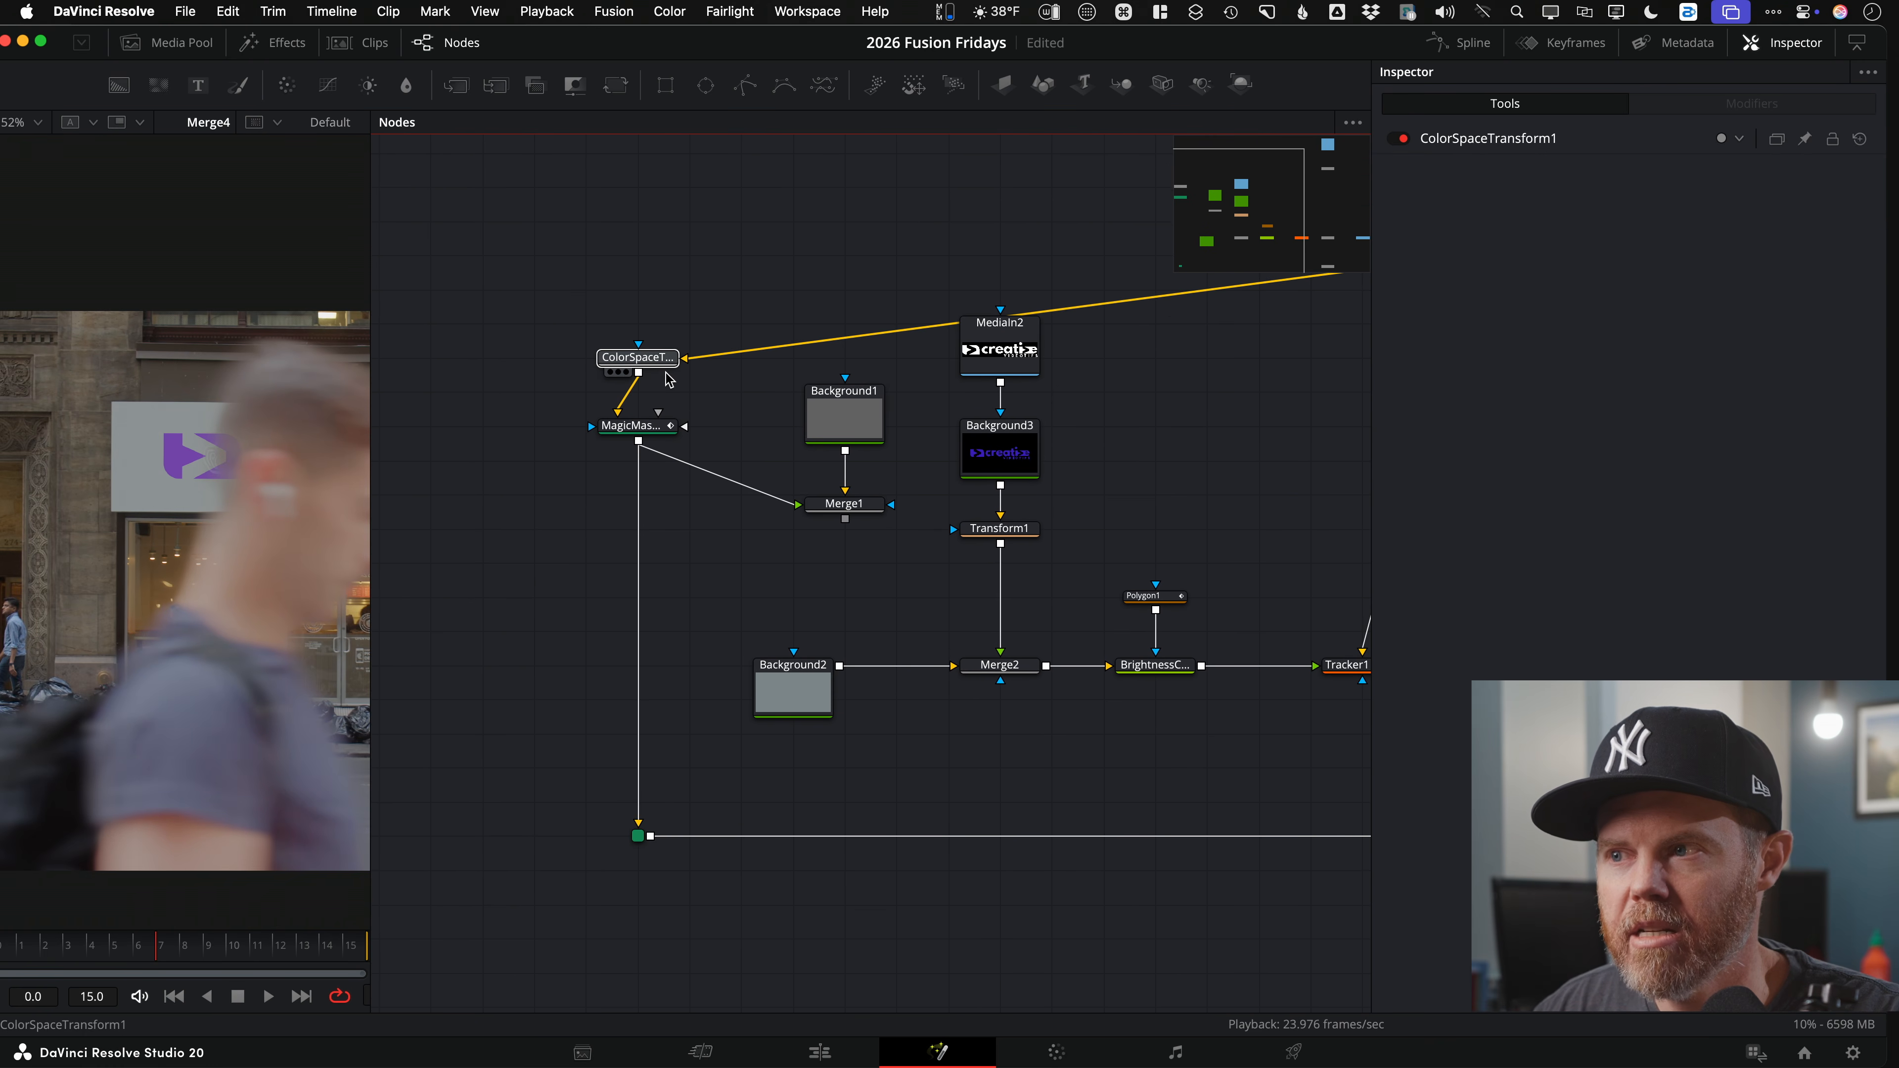
# Step: Bypass ColorSpaceTransform1, widen the viewer and play the composite
pyautogui.press('super+p')
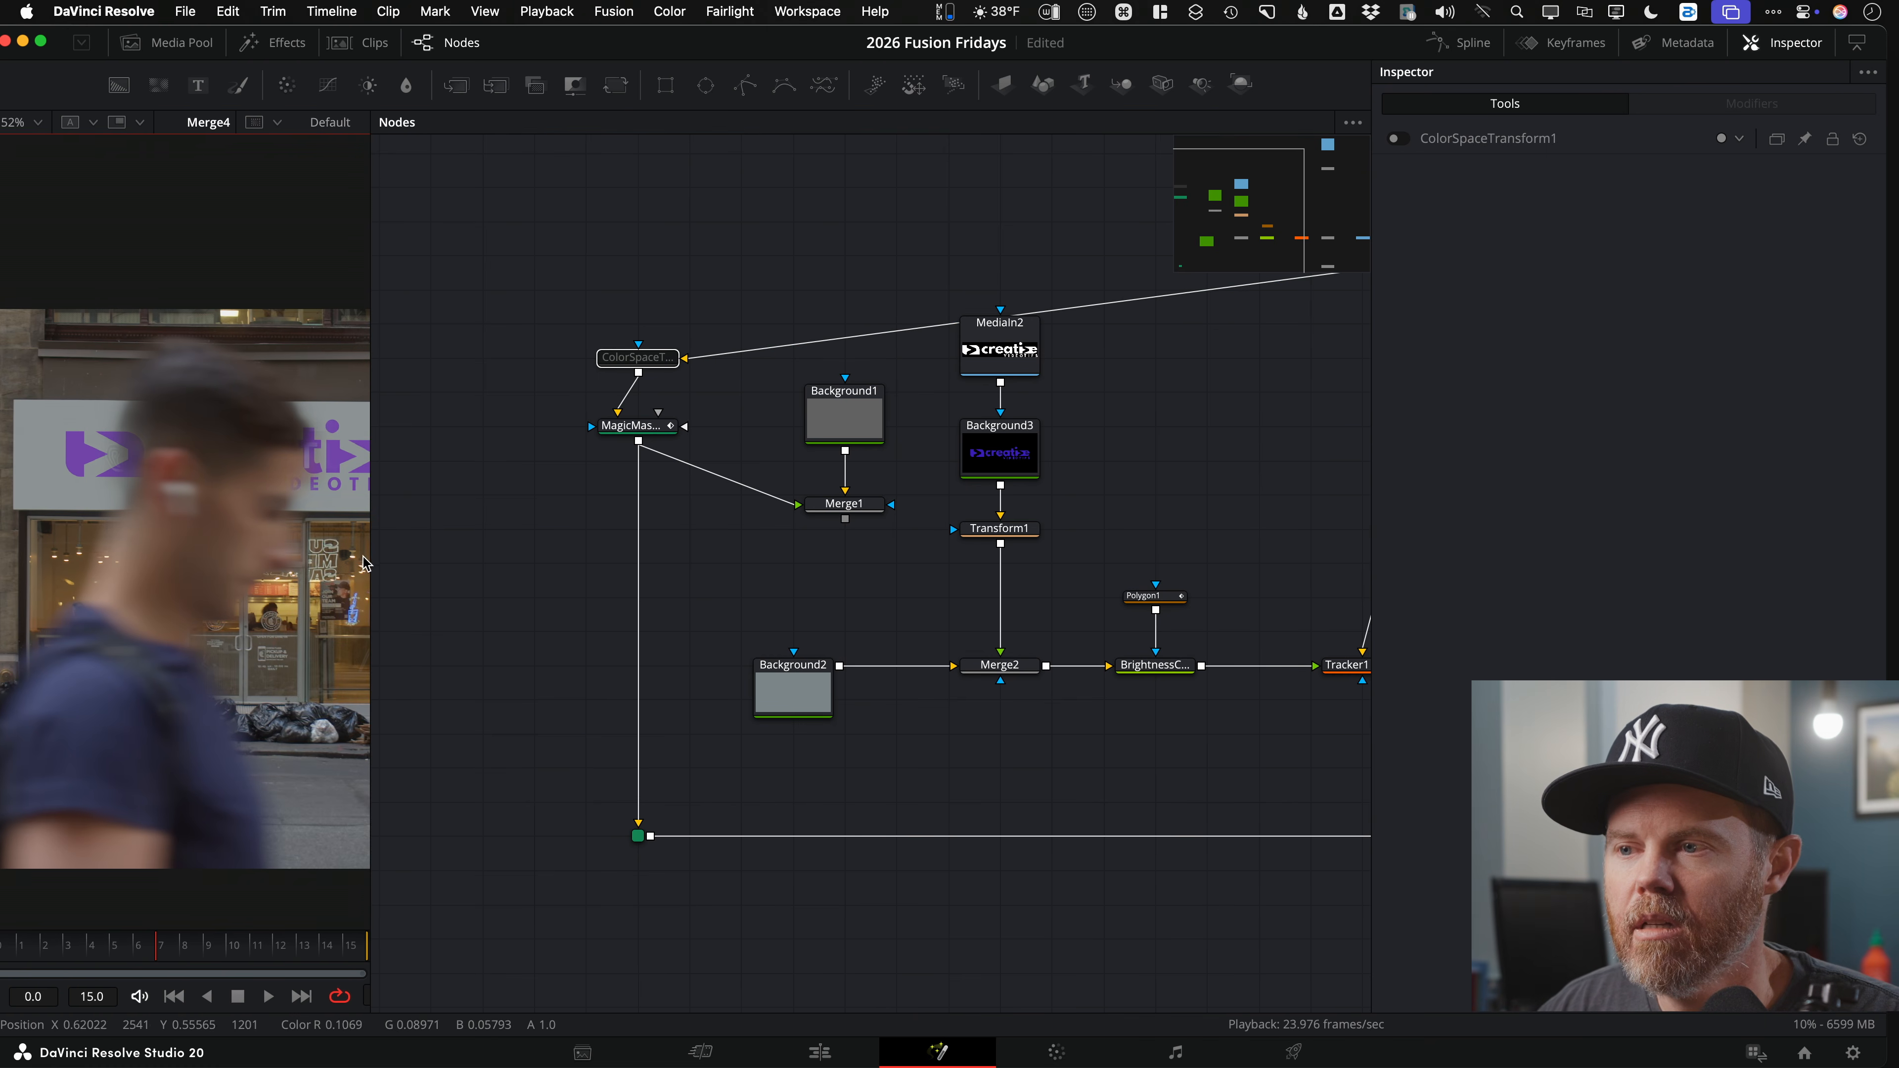
pyautogui.moveTo(371, 551); pyautogui.dragTo(1177, 551)
pyautogui.scroll(5, 842, 559)
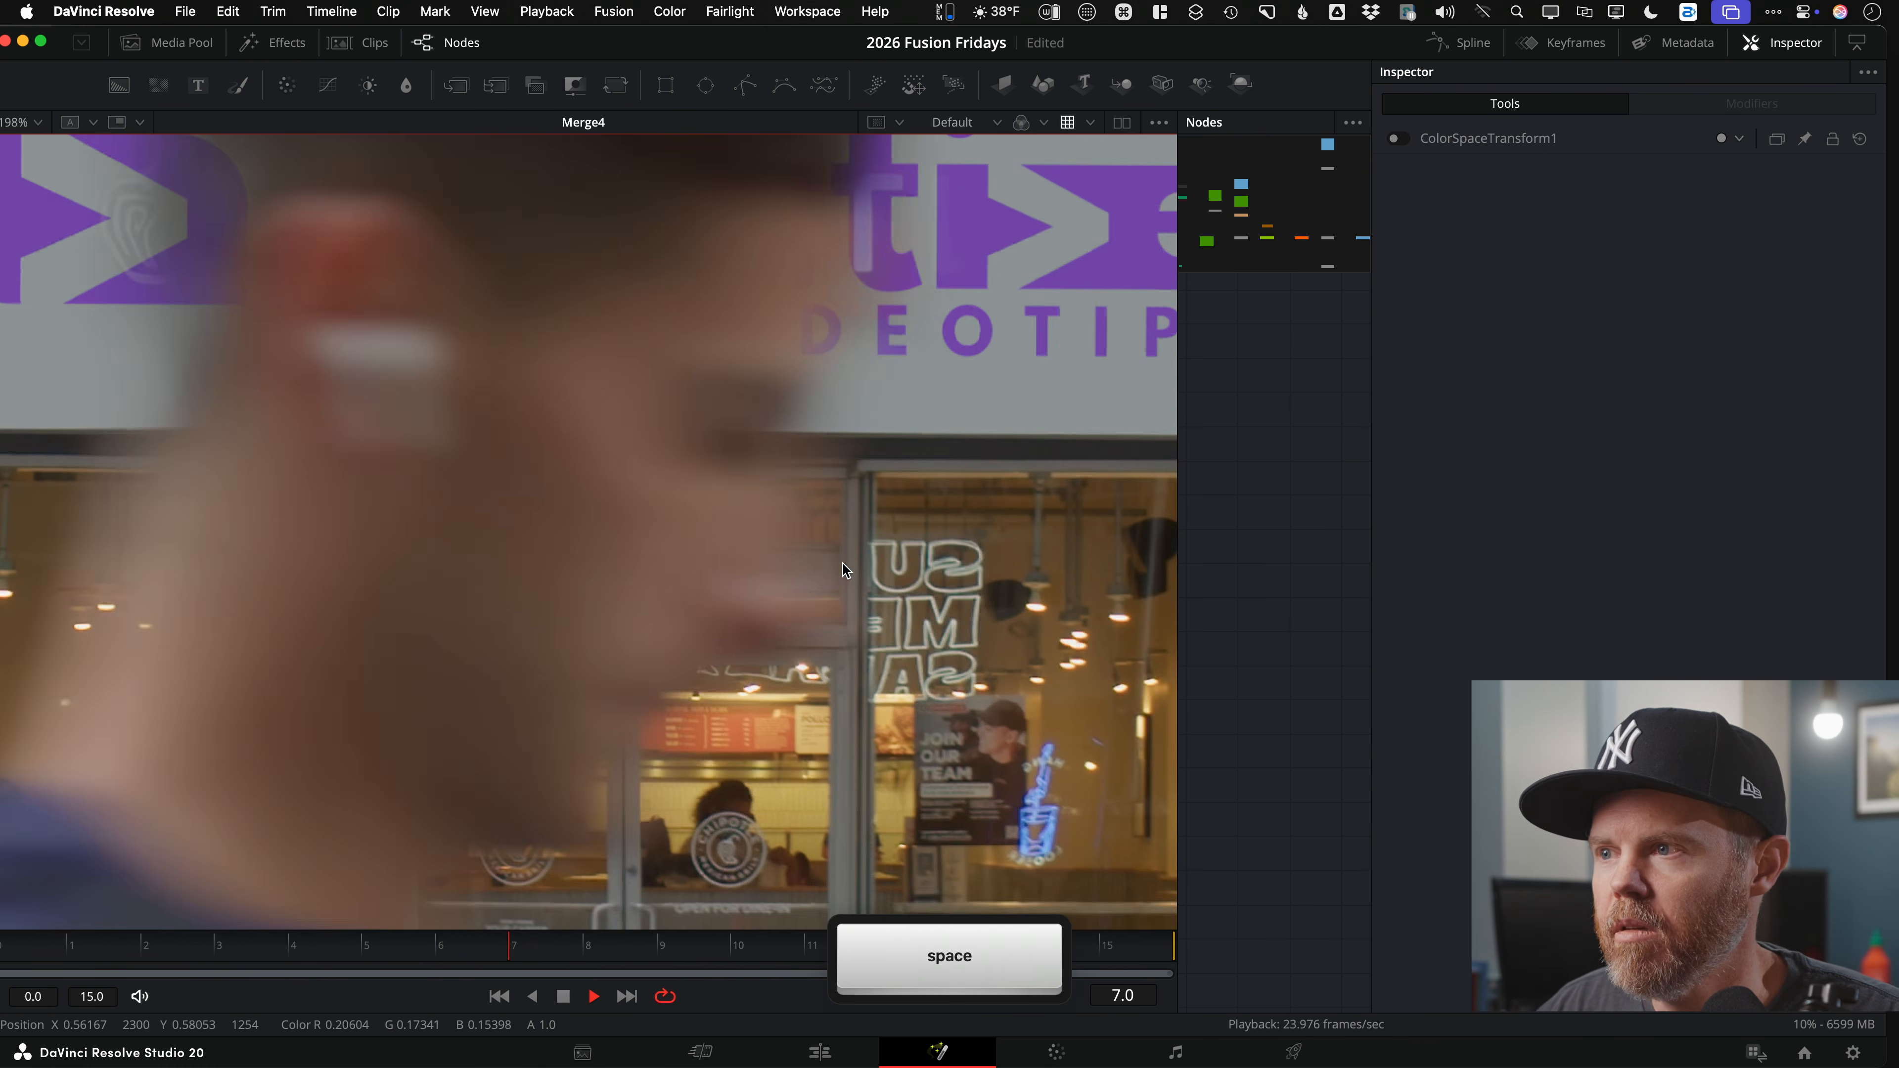
pyautogui.press('space')
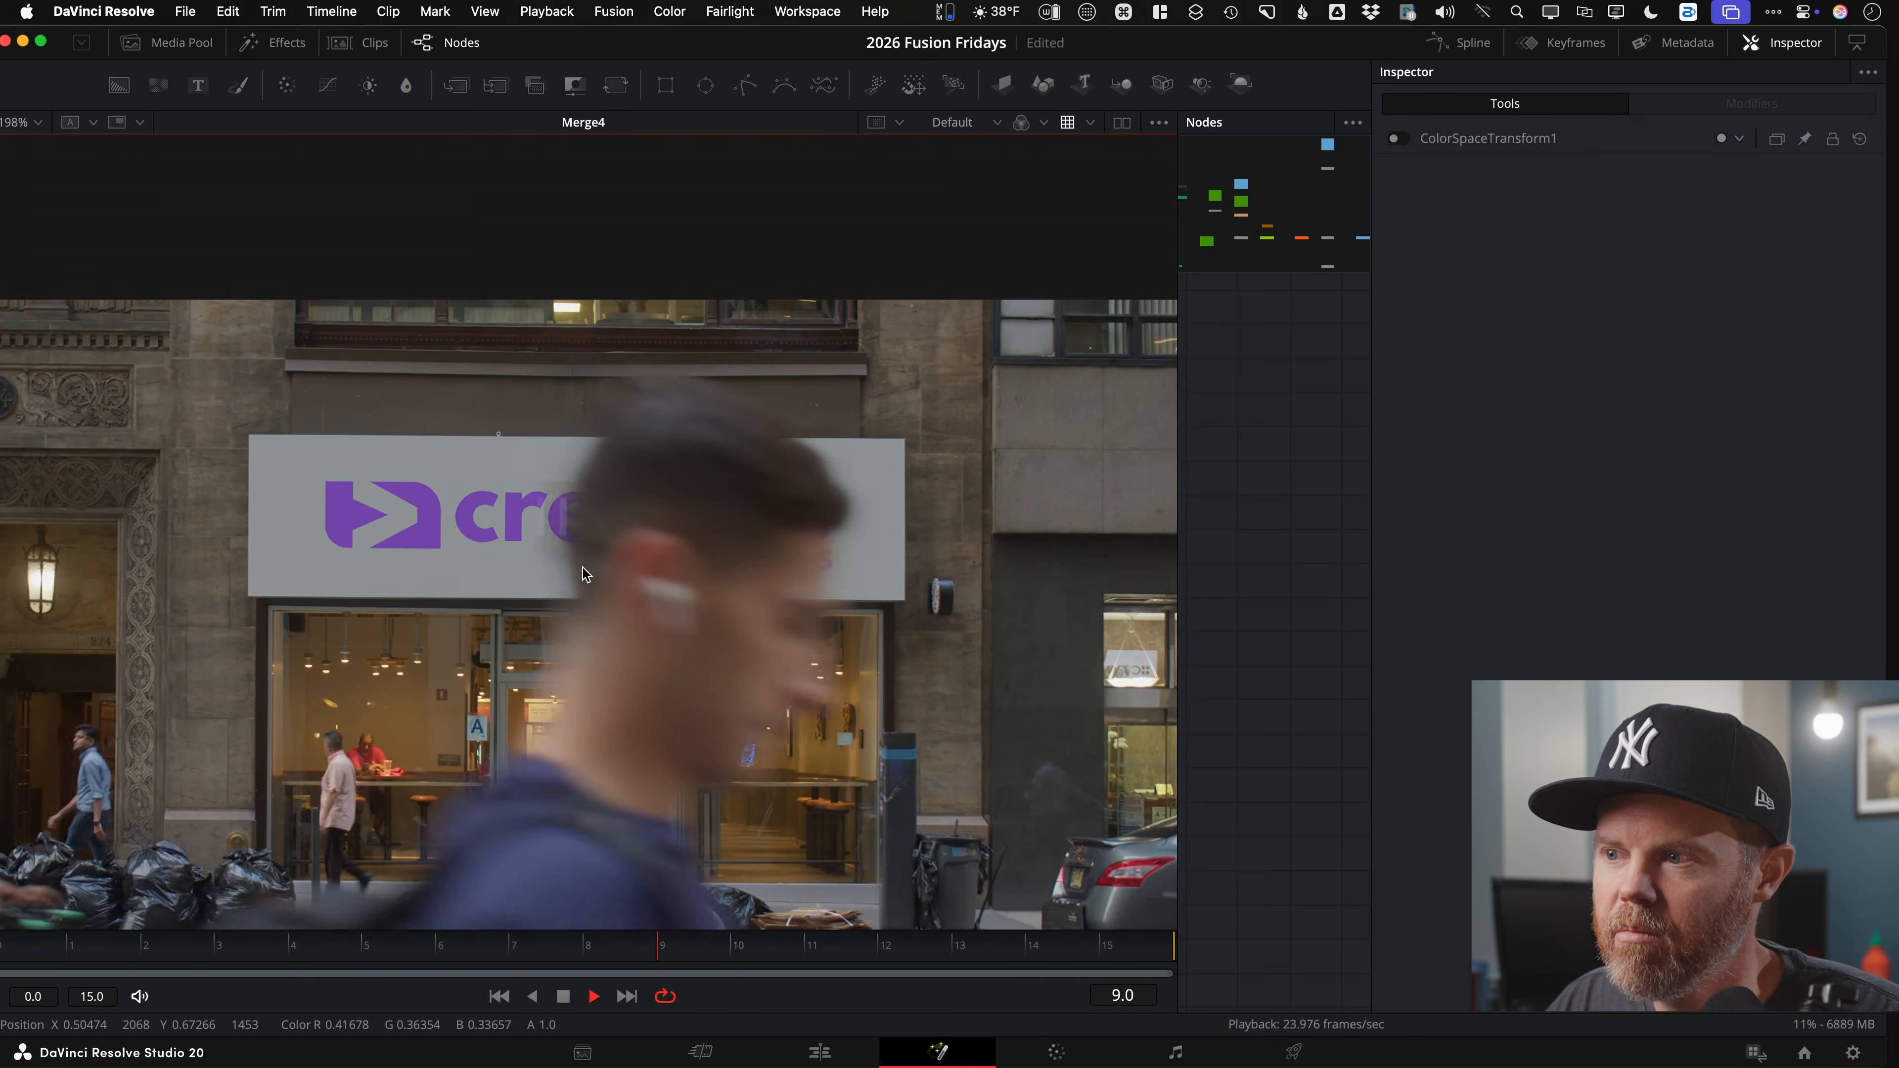
pyautogui.press('space')
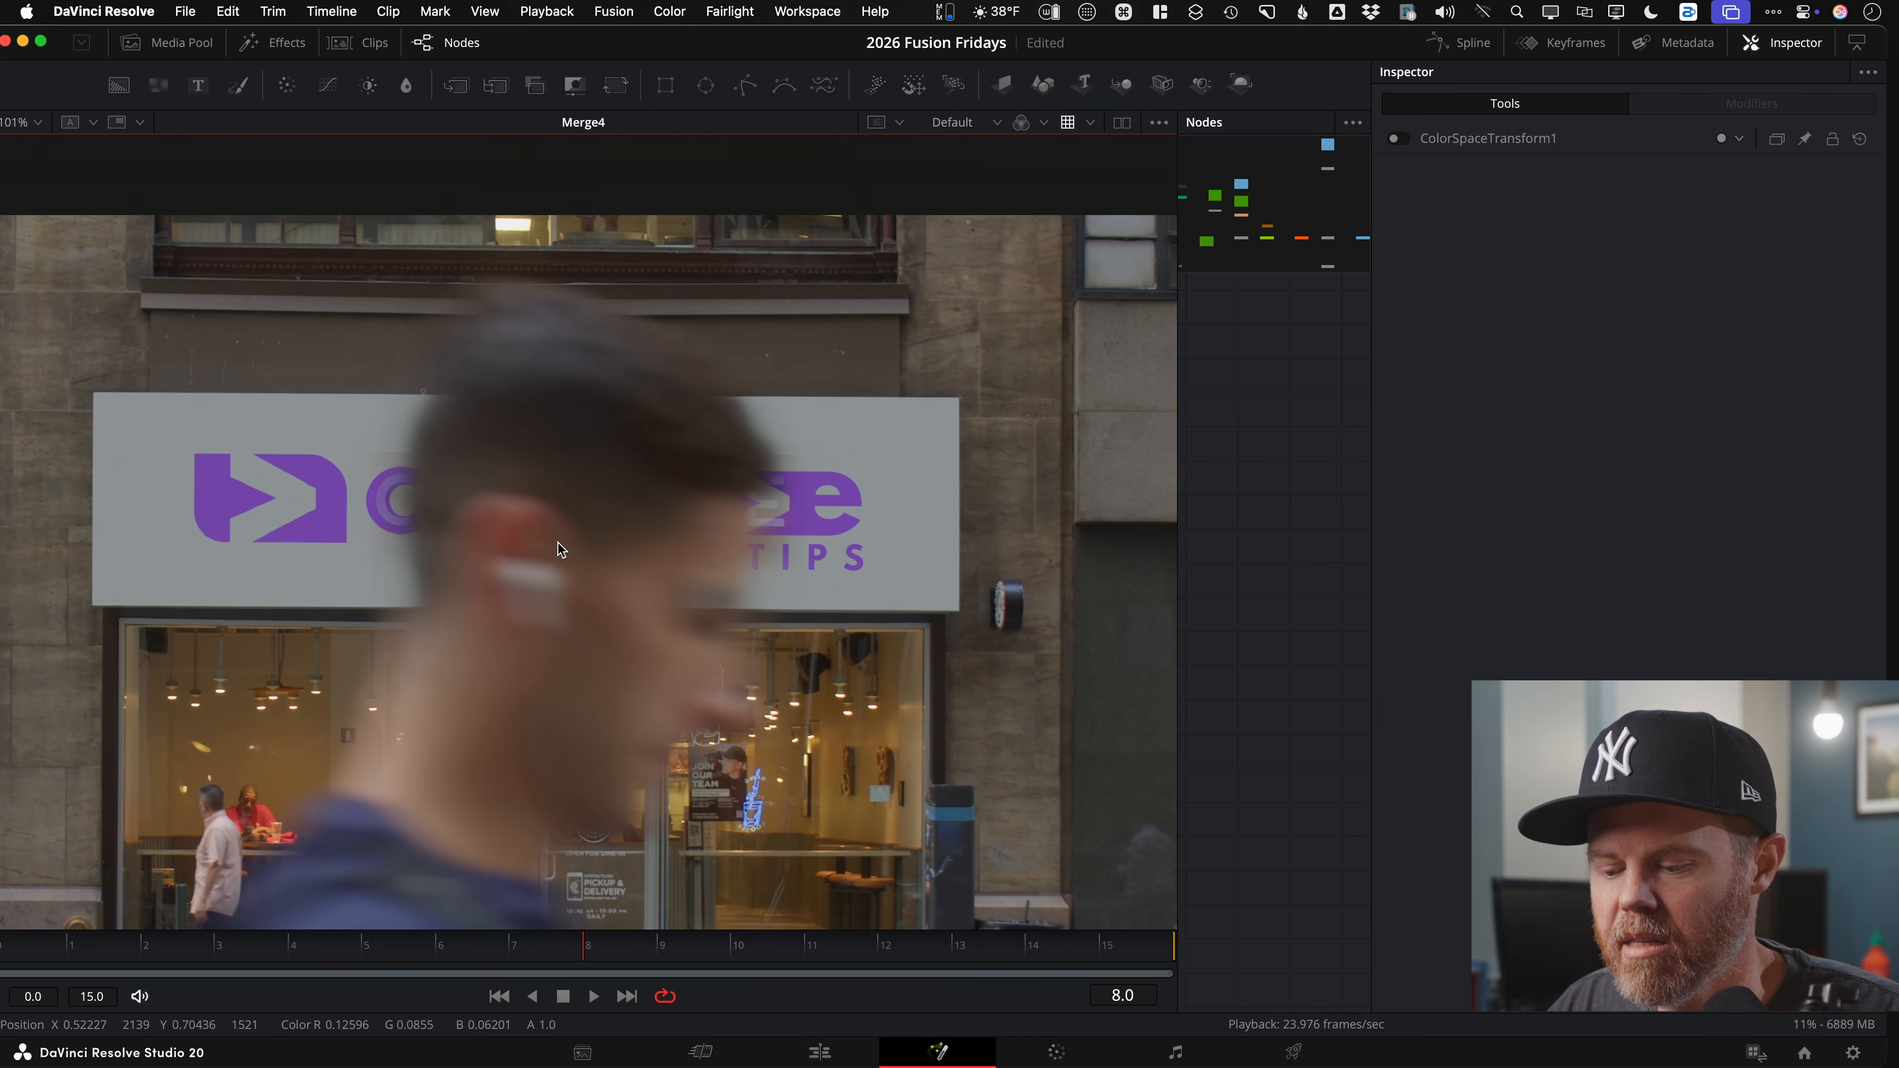
# Step: Step through frames in a zoomed, brightened viewer to inspect the passerby's edges against the sign
pyautogui.press(']')
pyautogui.press(']')
pyautogui.press('[')
pyautogui.scroll(10, 635, 500)
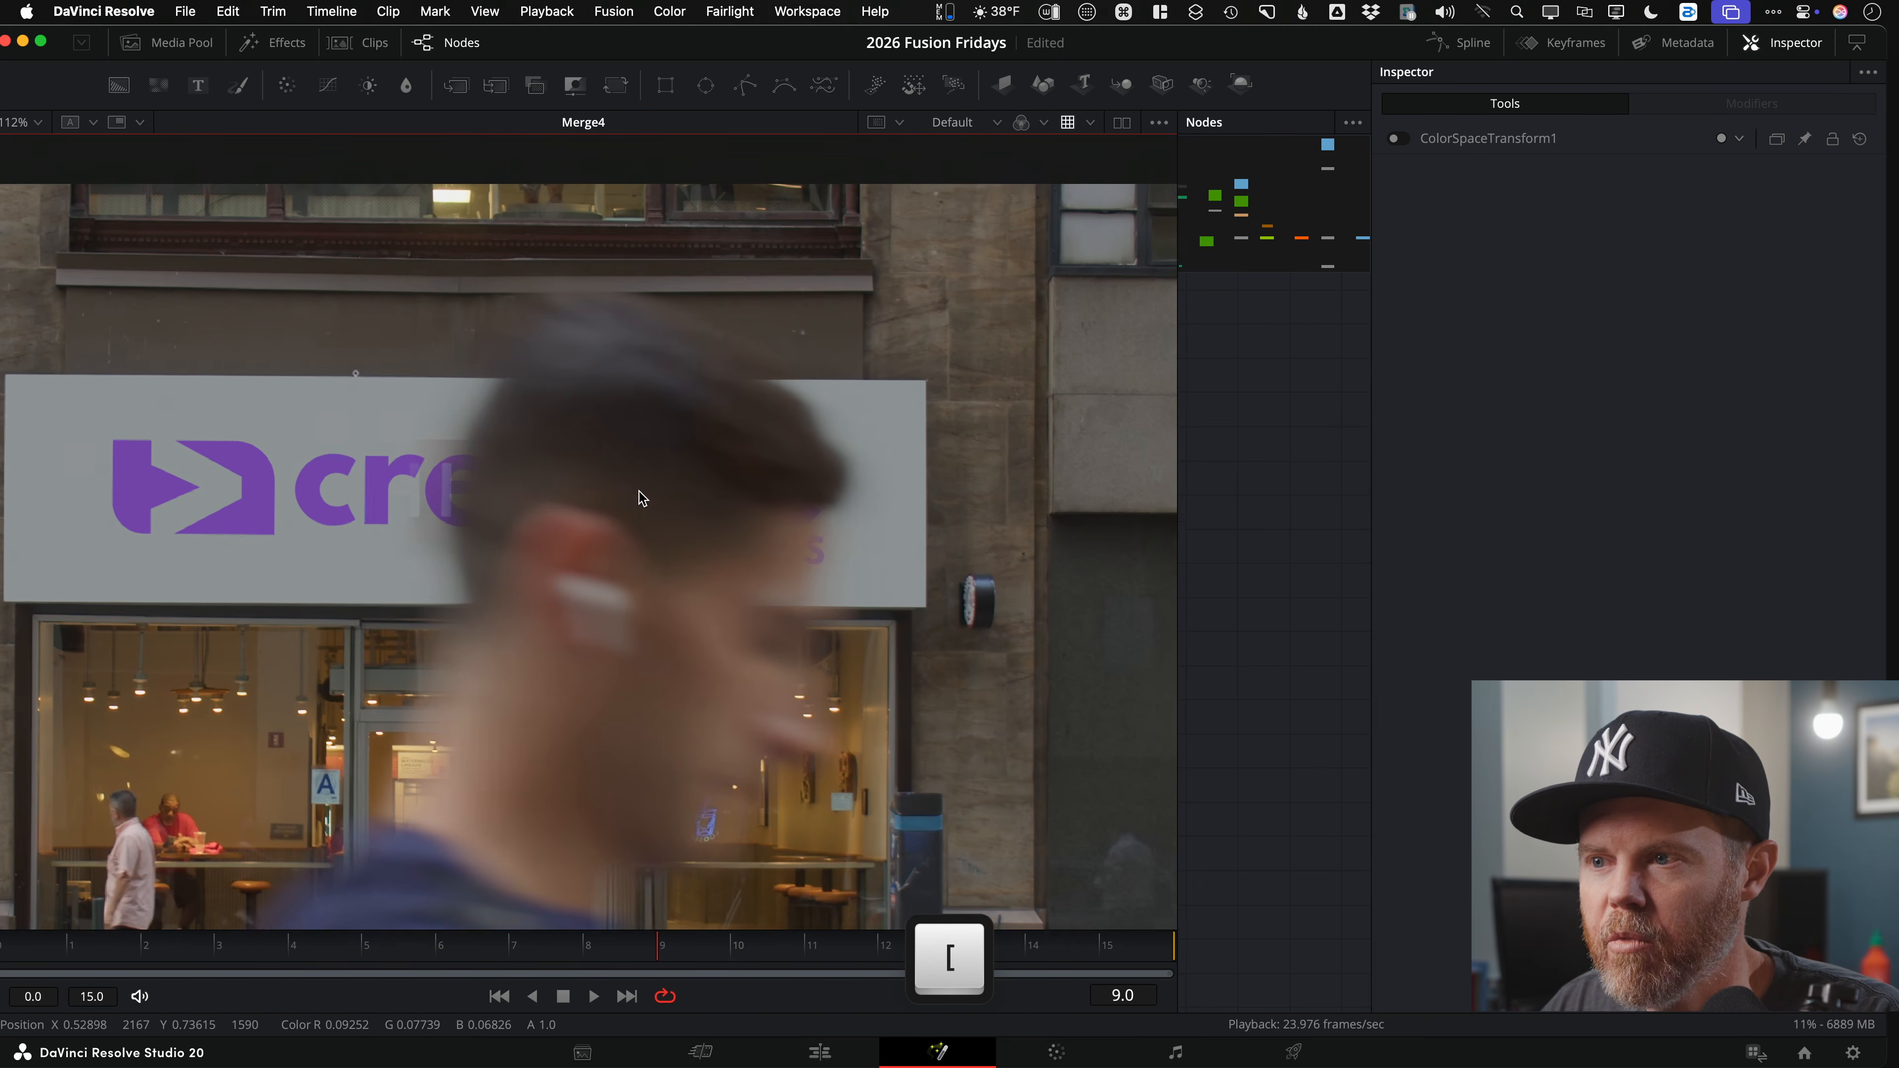
pyautogui.moveTo(604, 510); pyautogui.dragTo(835, 491)
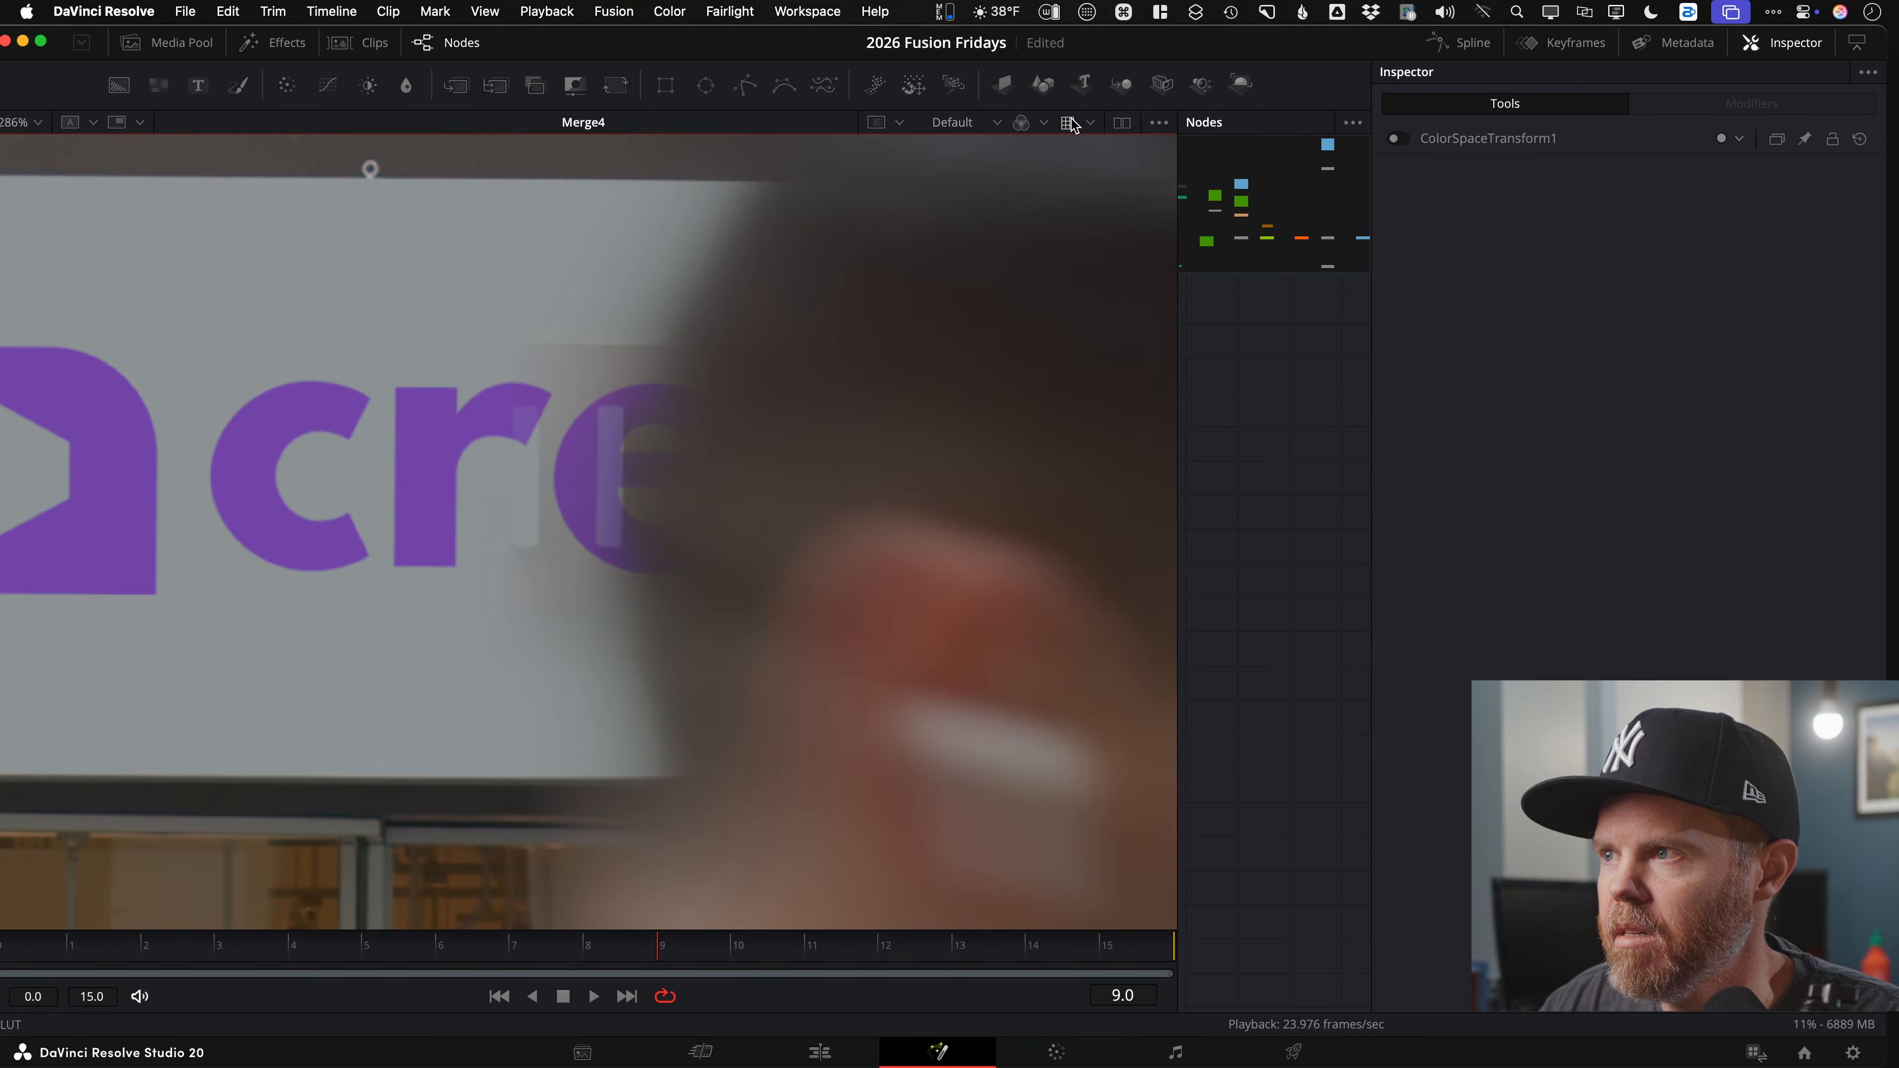
pyautogui.moveTo(1070, 911); pyautogui.dragTo(1080, 861)
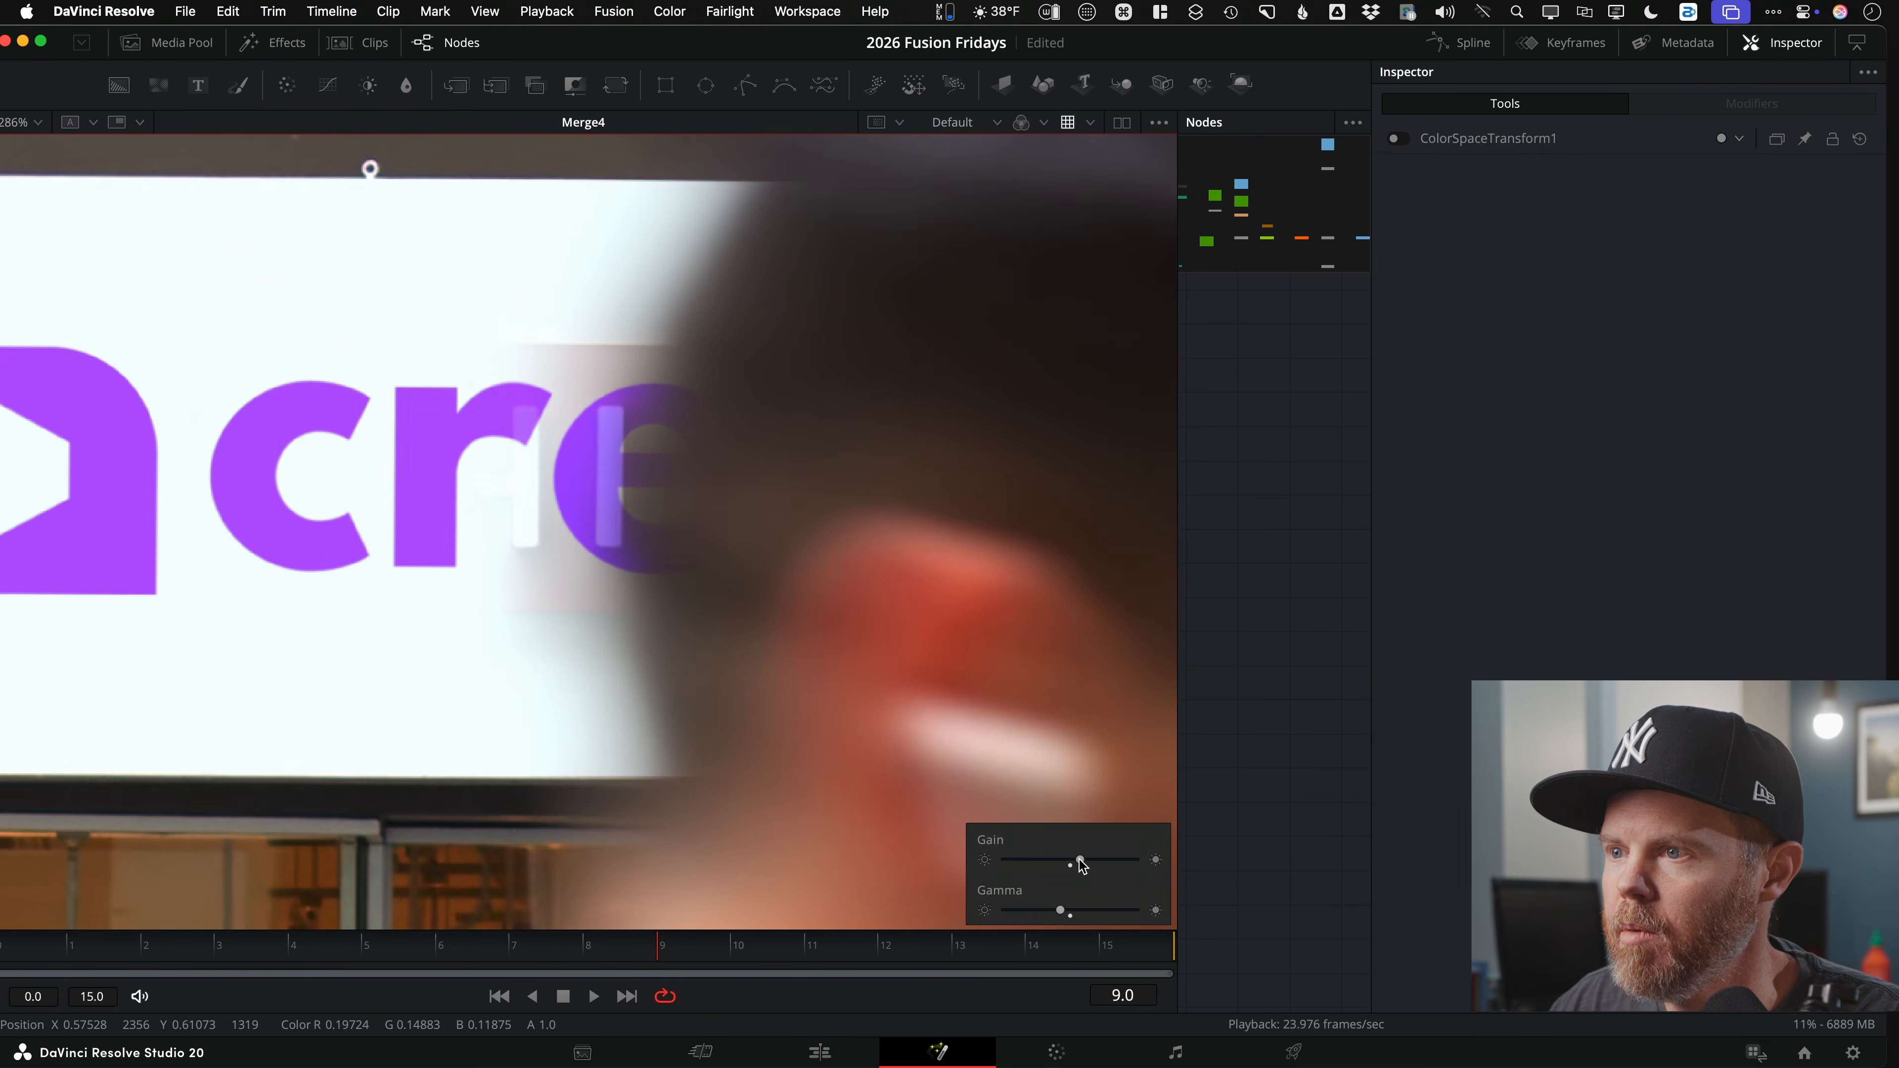
pyautogui.press('[')
pyautogui.press('[')
pyautogui.press('[')
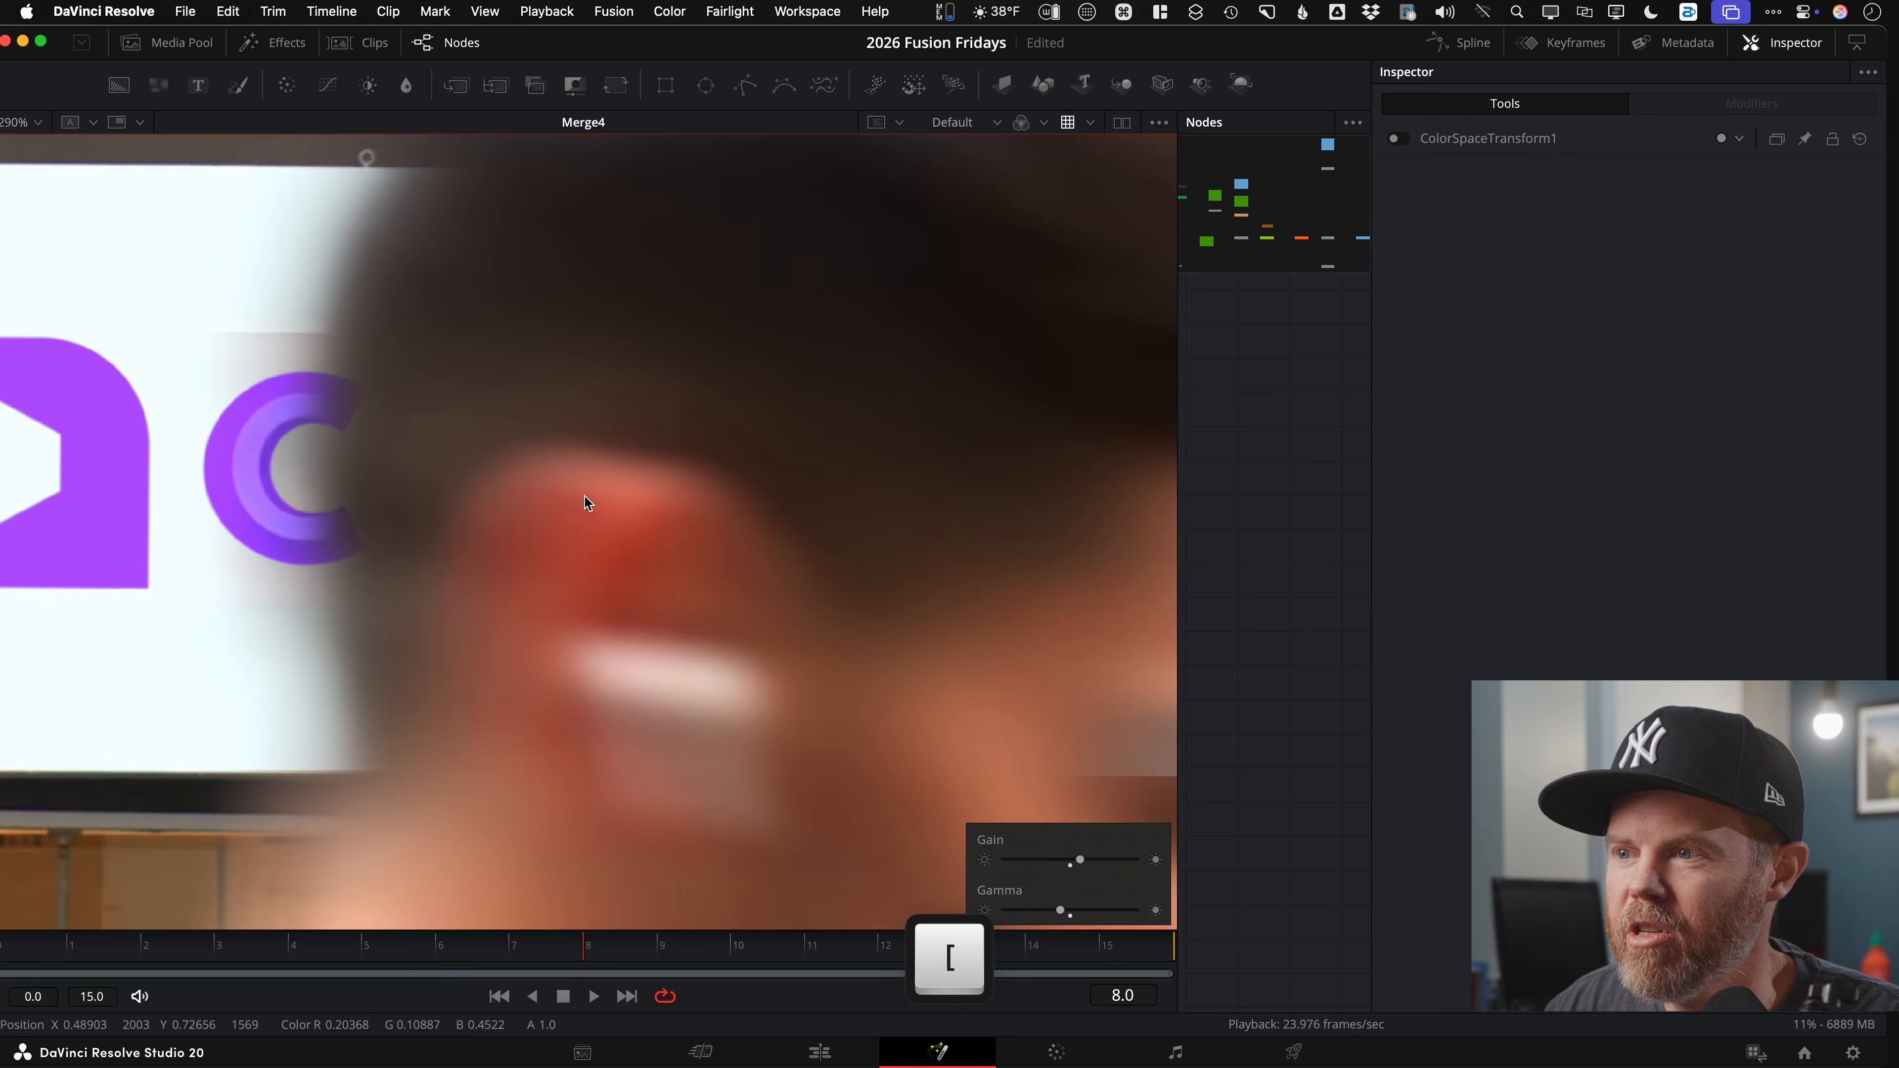
pyautogui.press(']')
pyautogui.press(']')
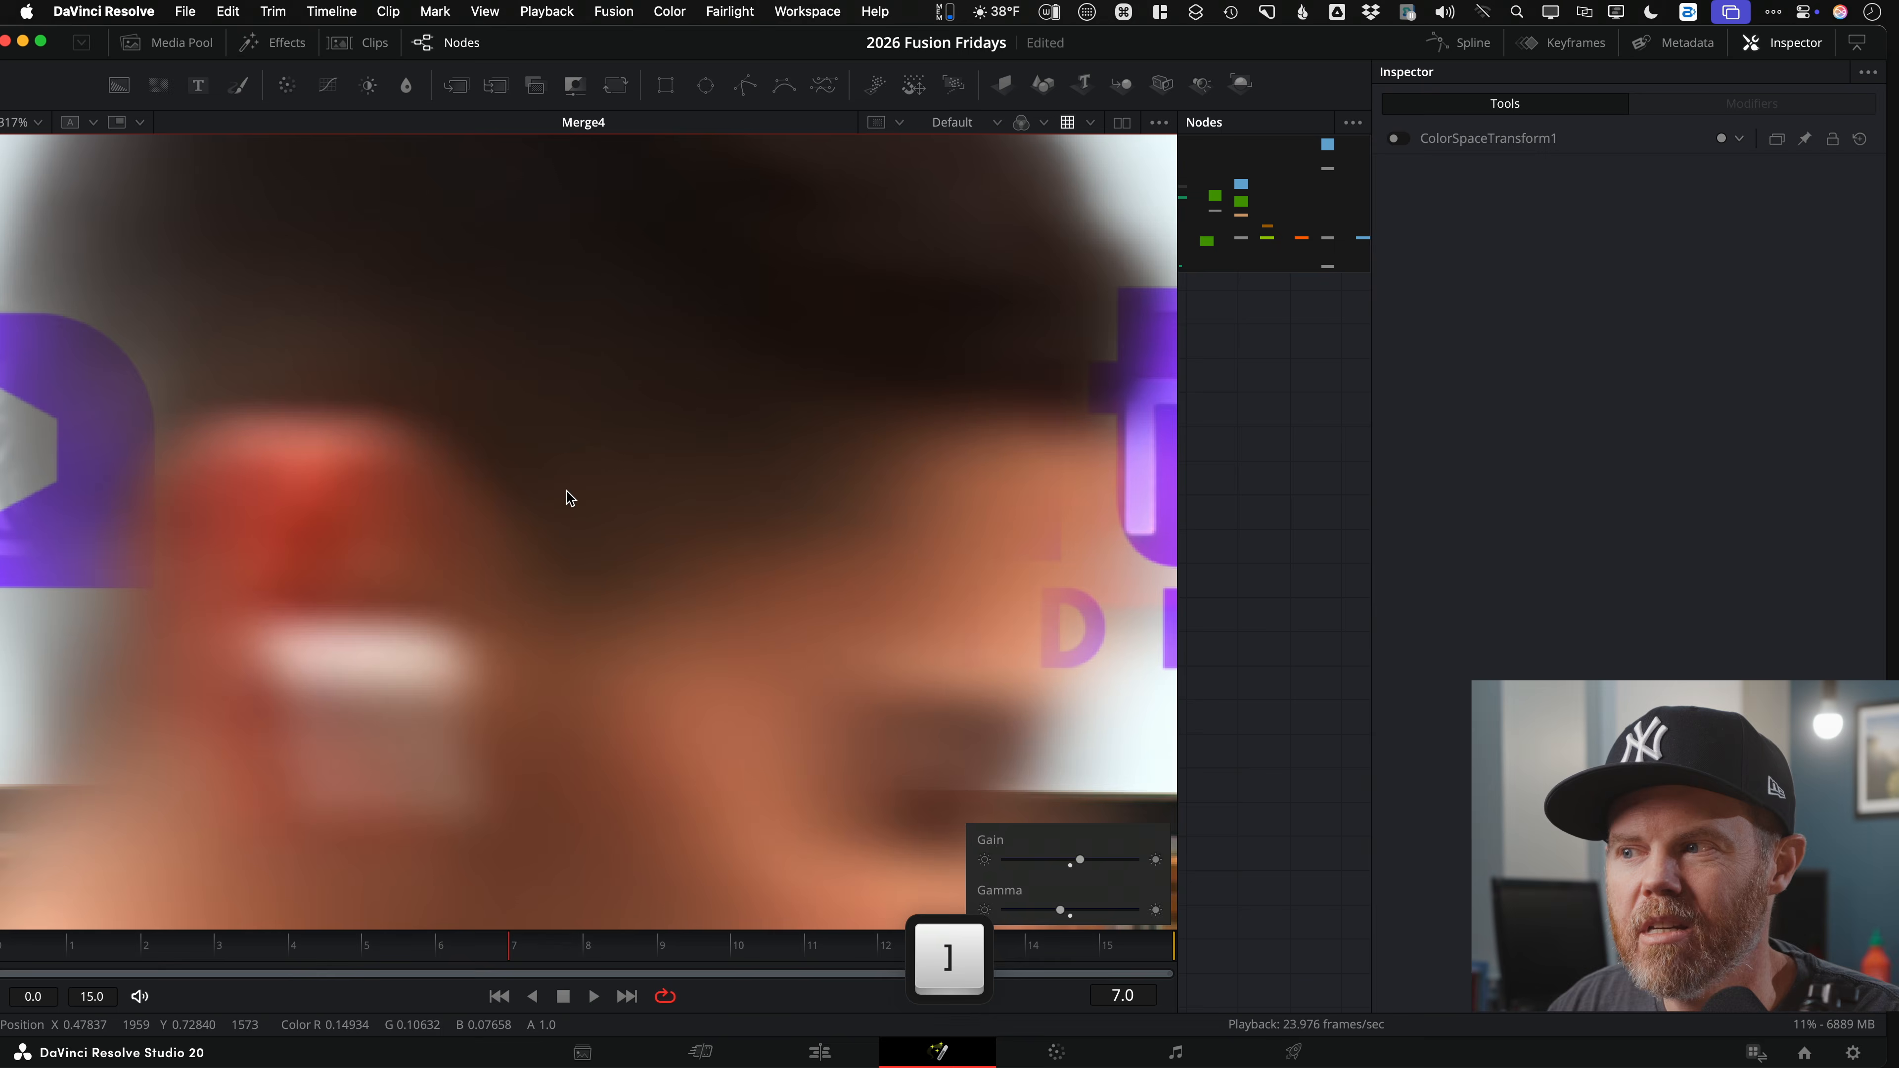
pyautogui.press('[')
pyautogui.press('[')
pyautogui.press('[')
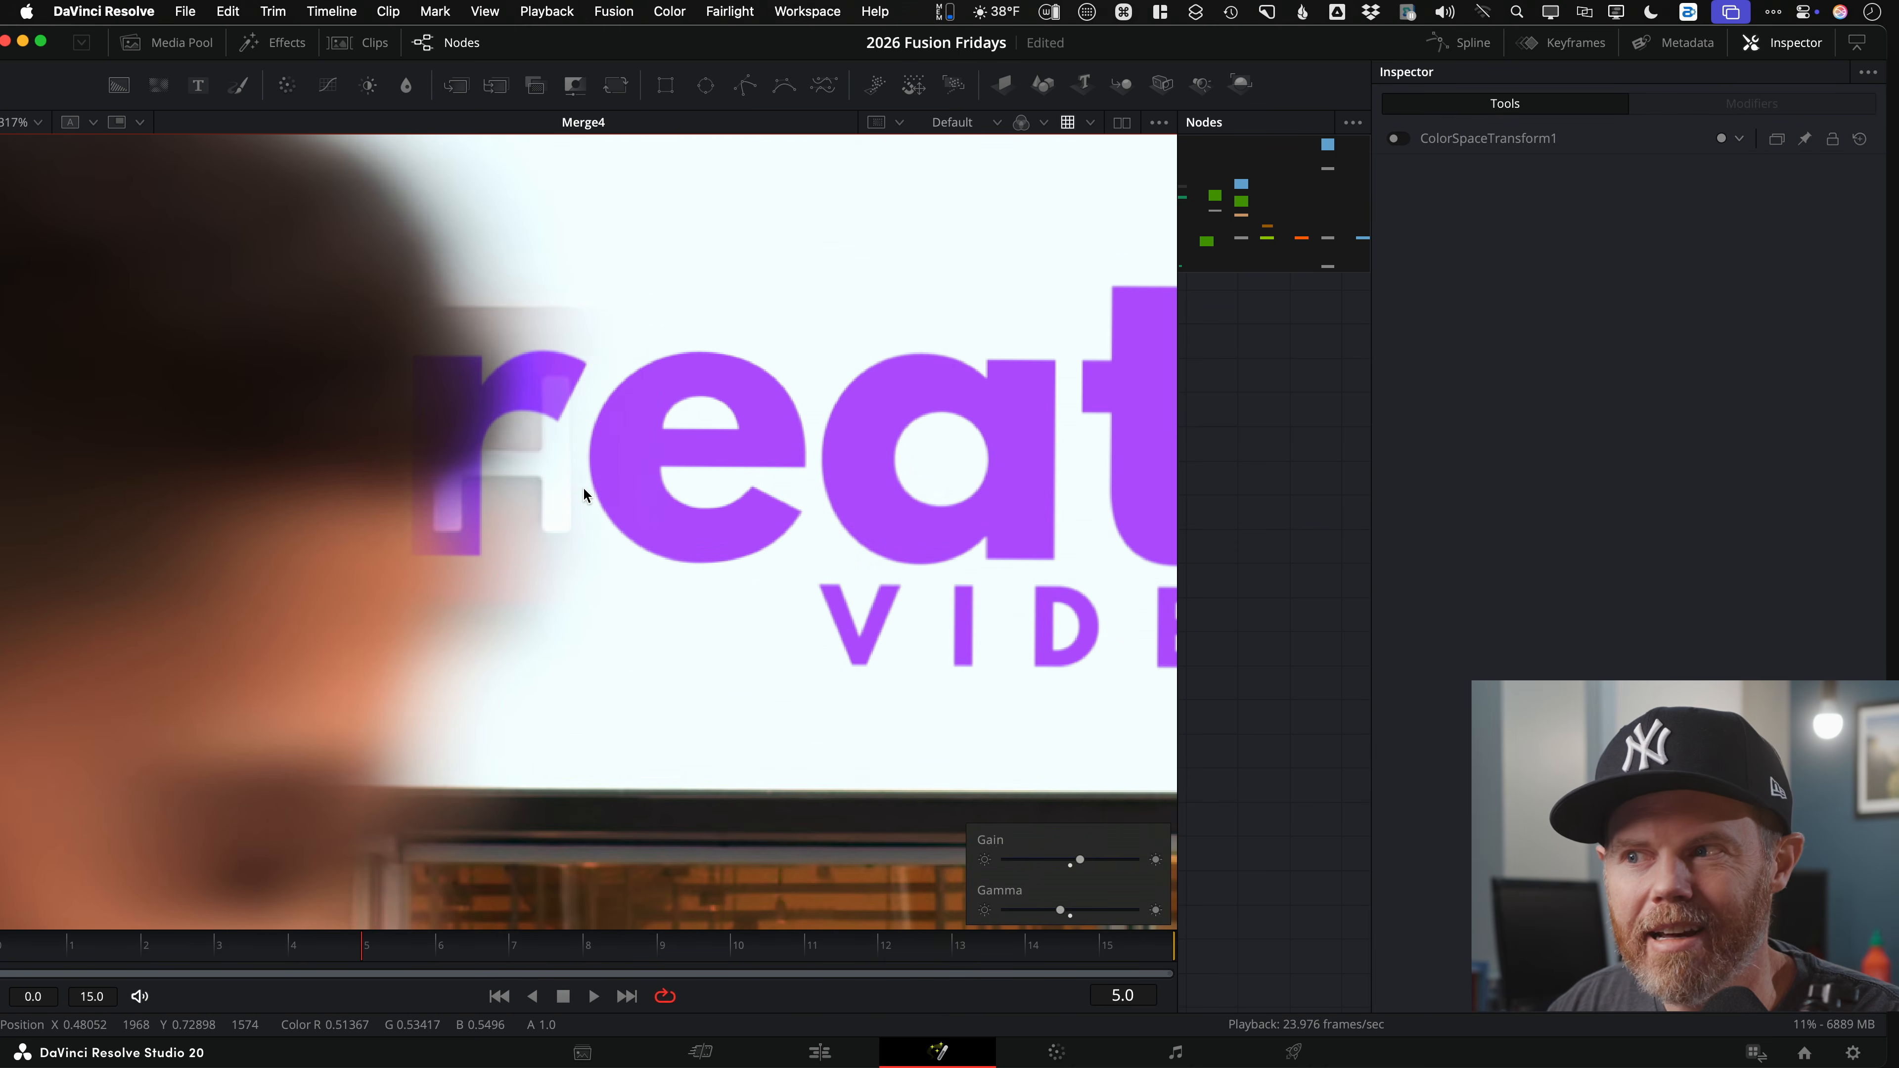
pyautogui.scroll(-3, 526, 484)
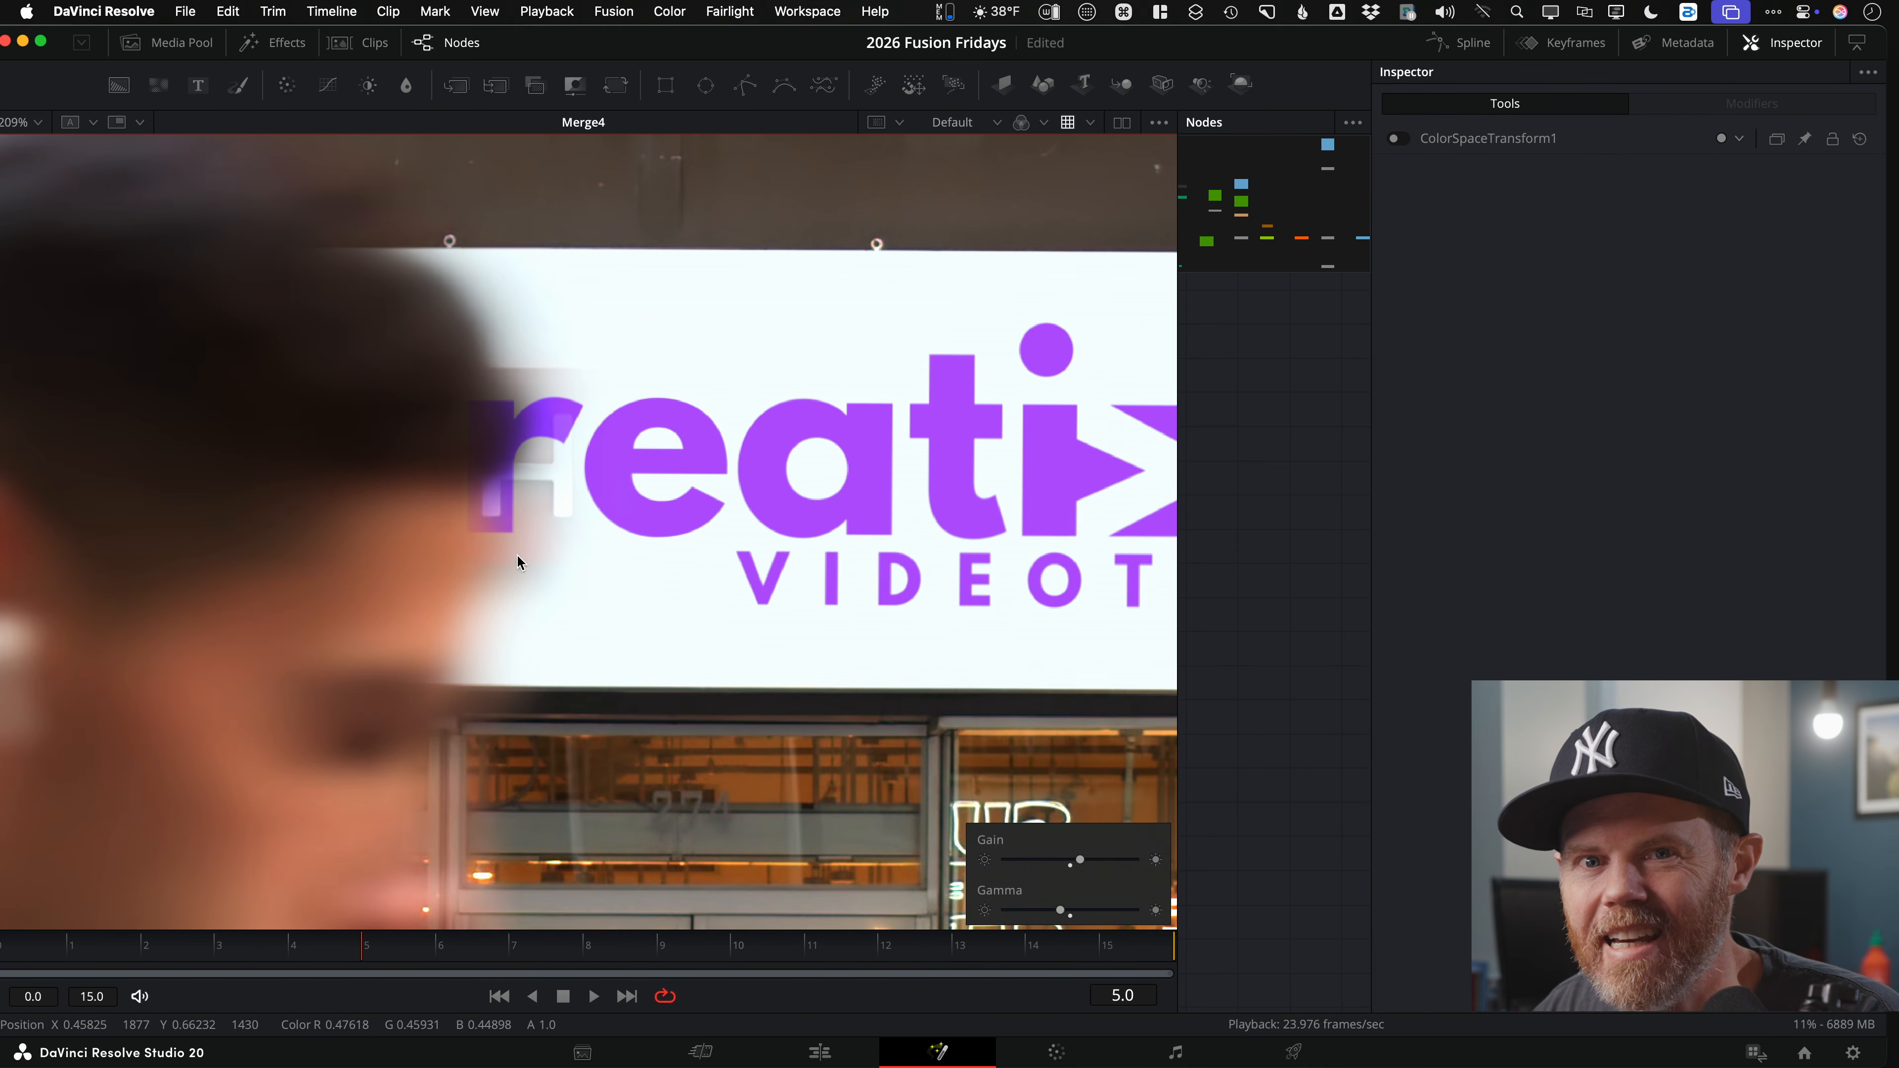
pyautogui.scroll(-2, 533, 555)
pyautogui.press(']')
pyautogui.press(']')
pyautogui.press(']')
pyautogui.press(']')
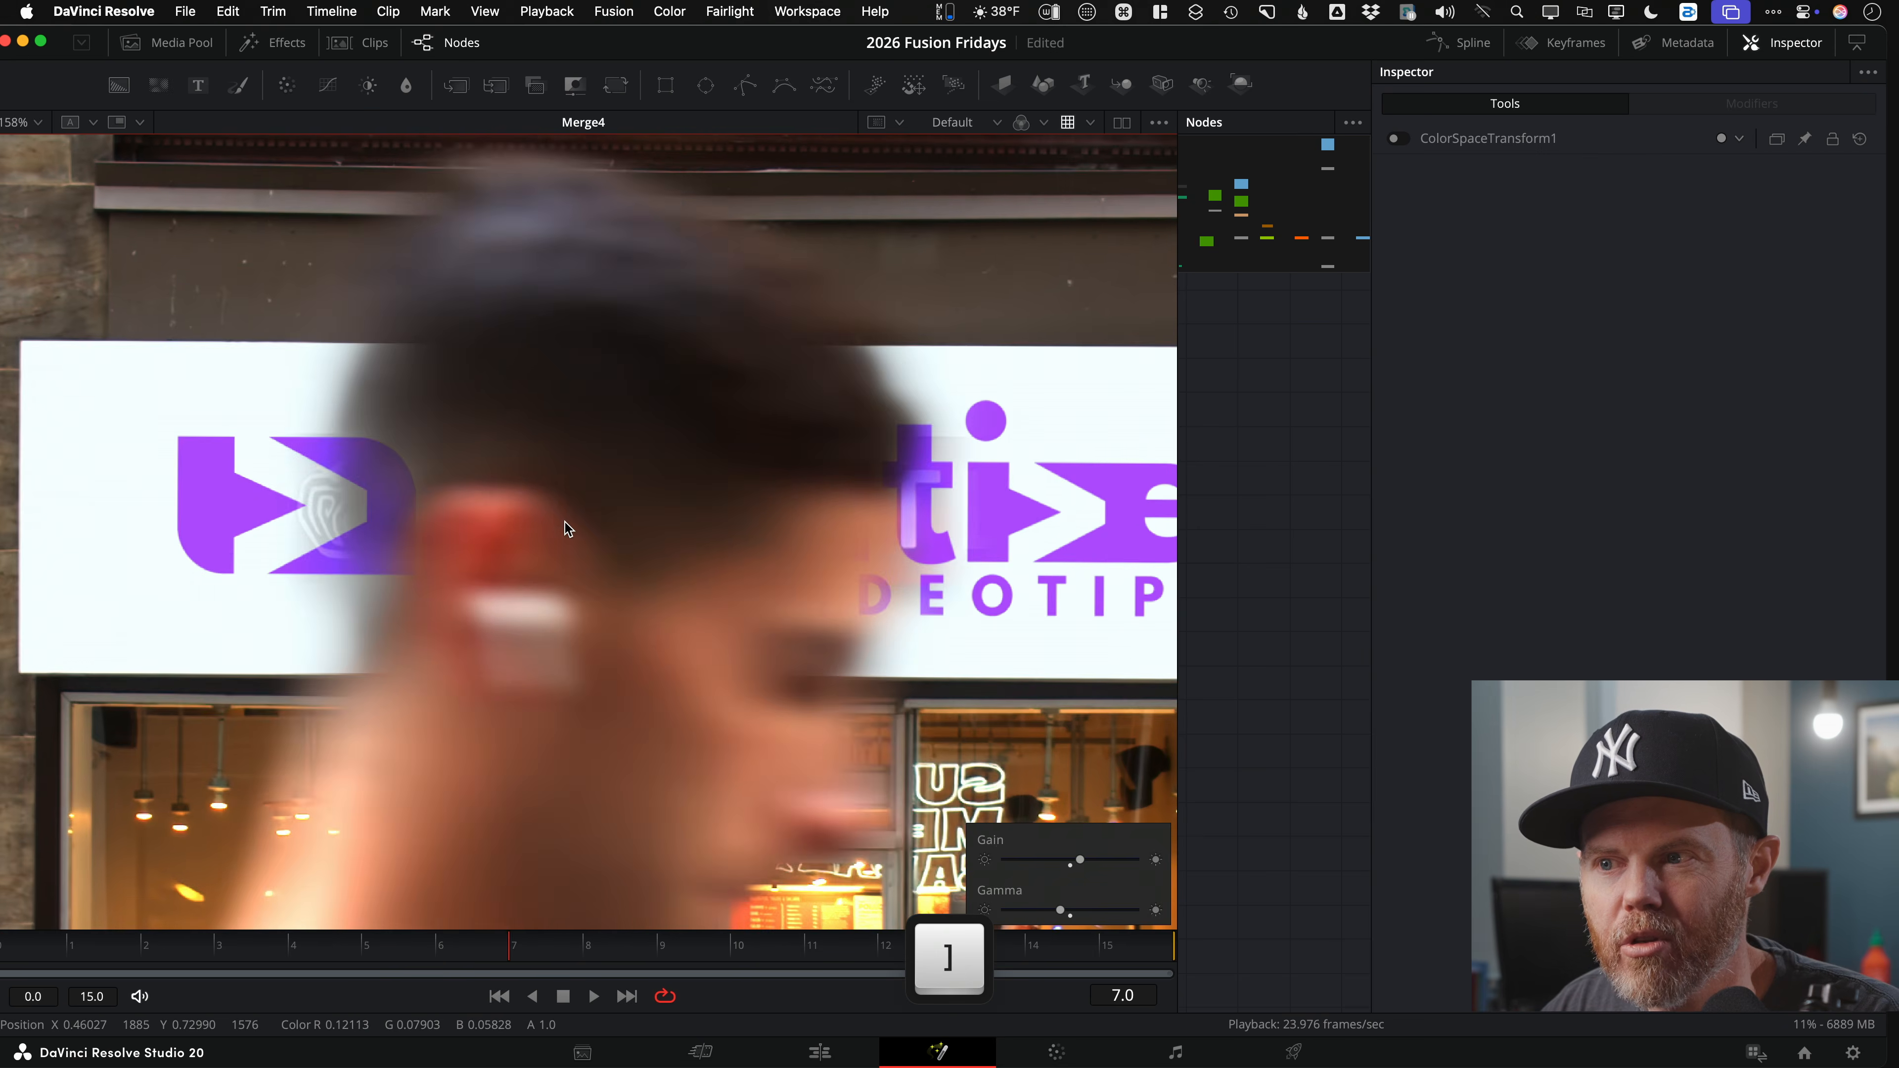
pyautogui.press('[')
pyautogui.press('[')
pyautogui.scroll(3, 346, 503)
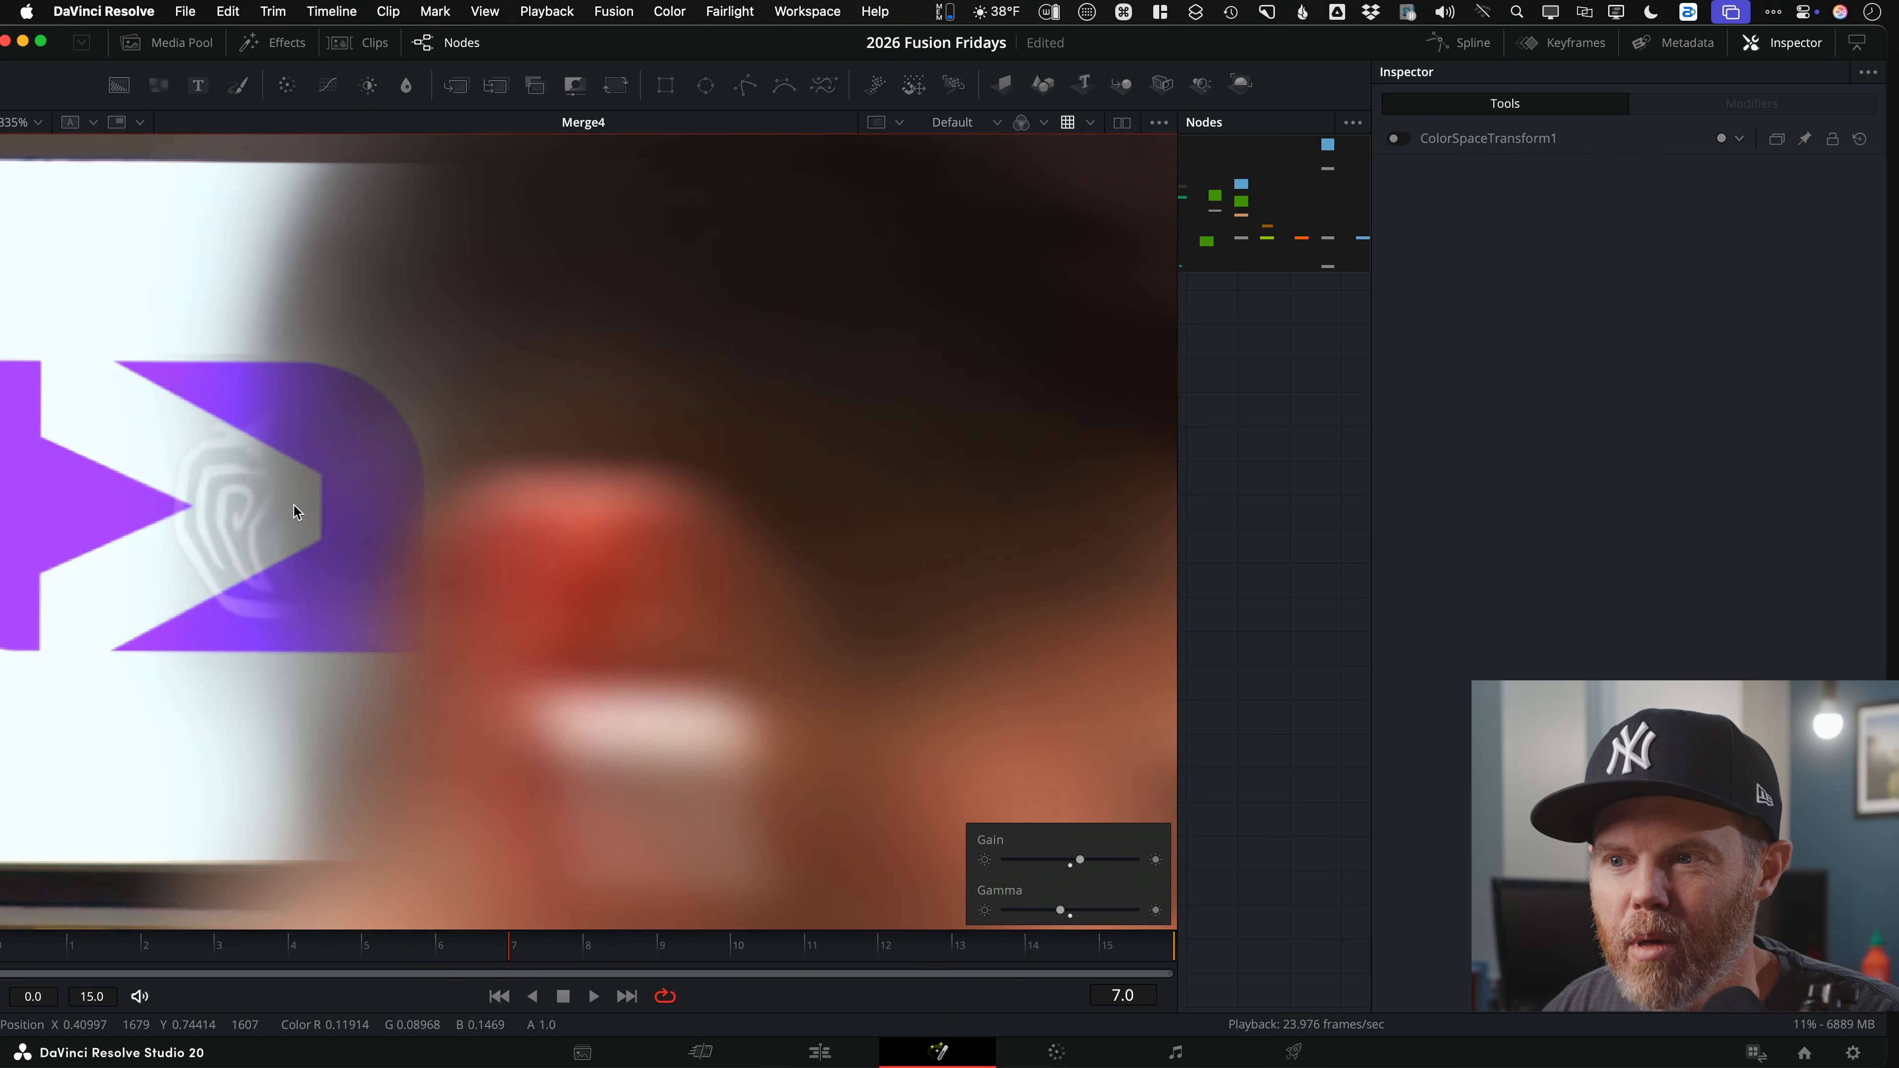
pyautogui.scroll(-3, 367, 528)
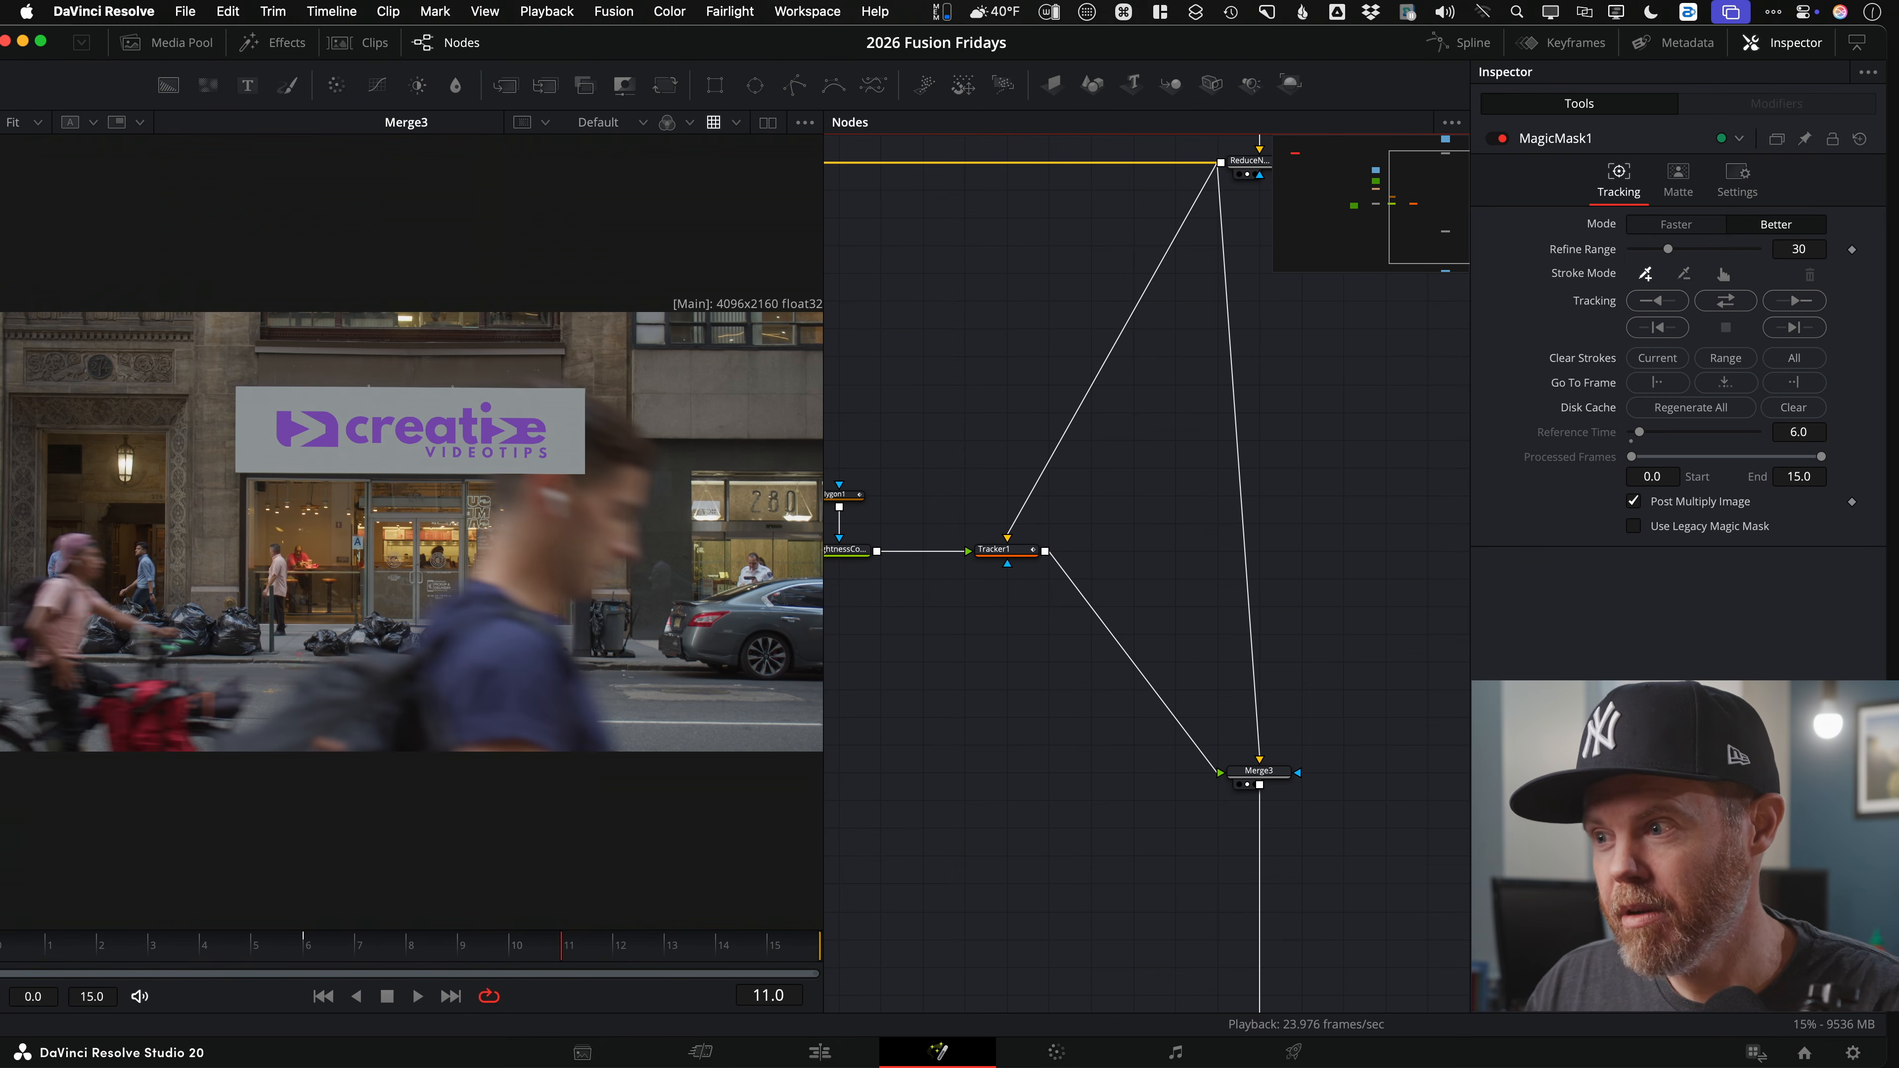
# Step: View Tracker1's logo layer alone, check its Corner Positioning settings, and play it back
pyautogui.click(995, 563)
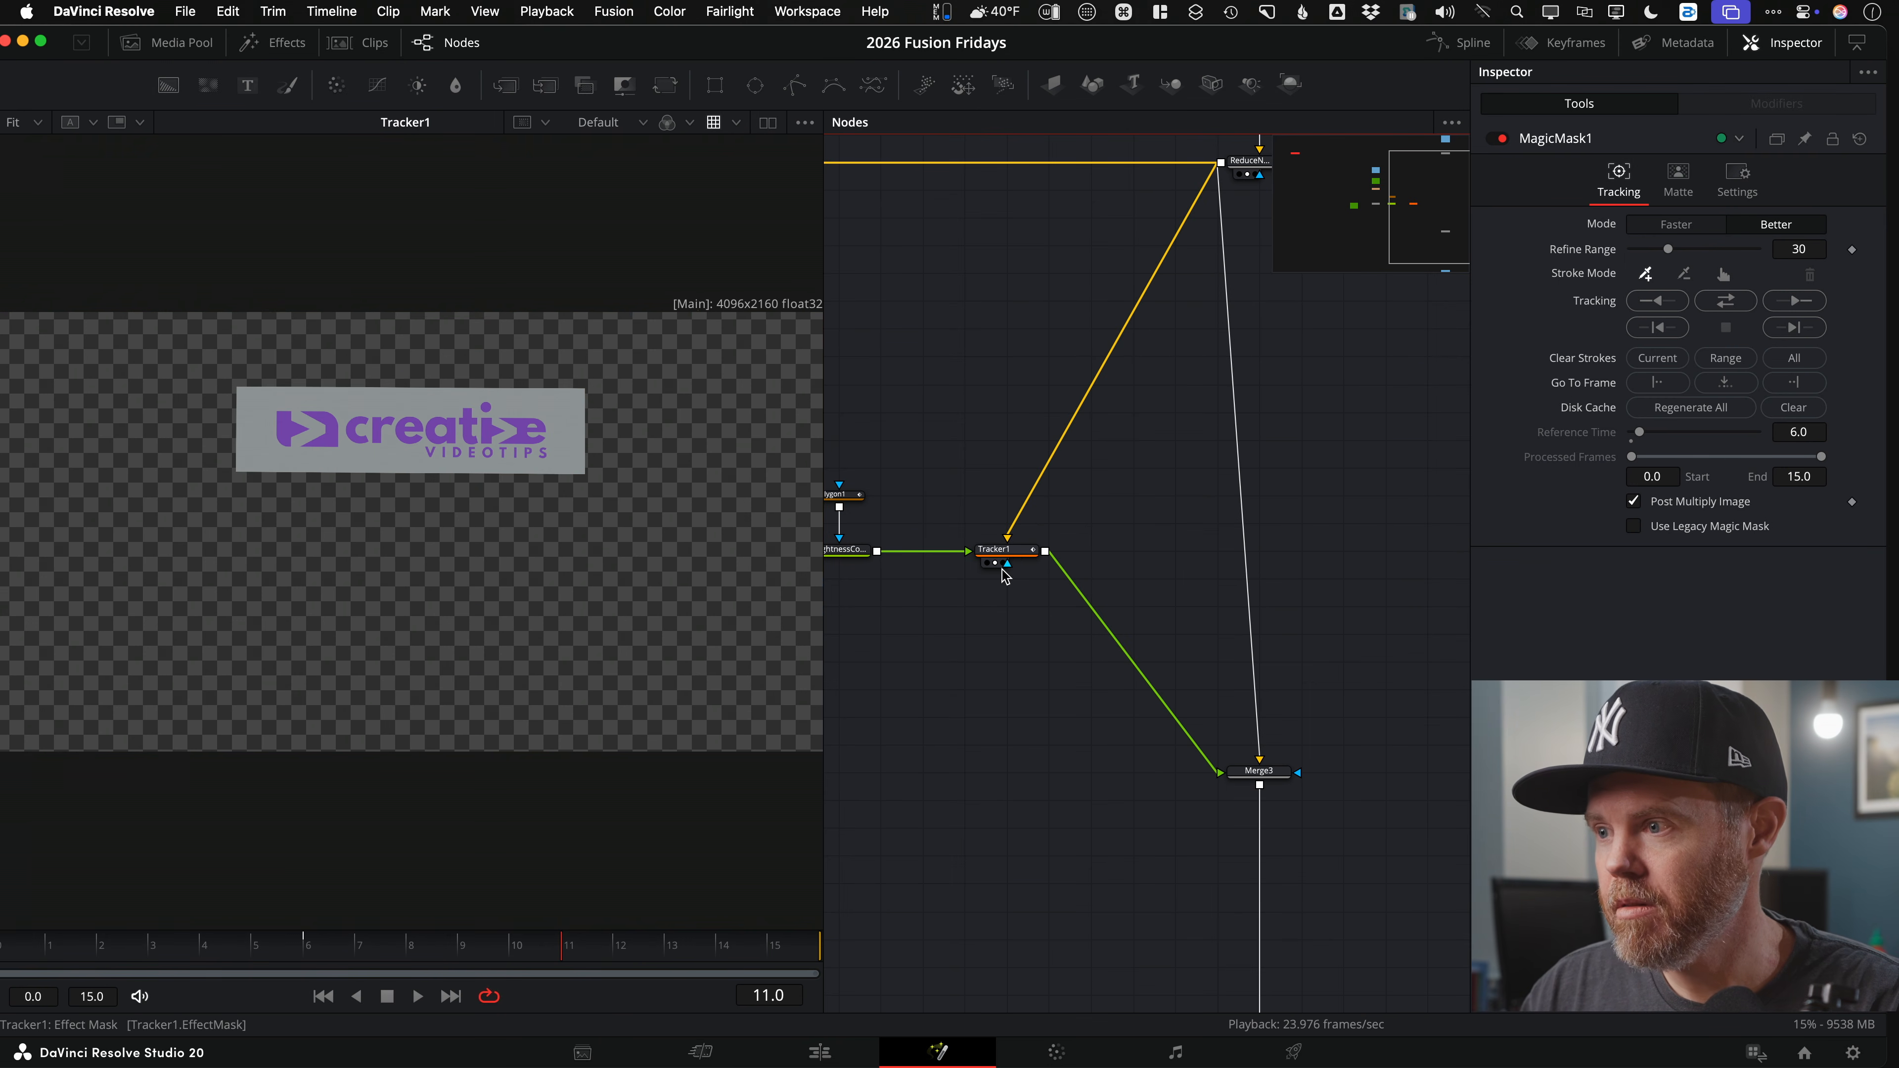
pyautogui.click(1015, 557)
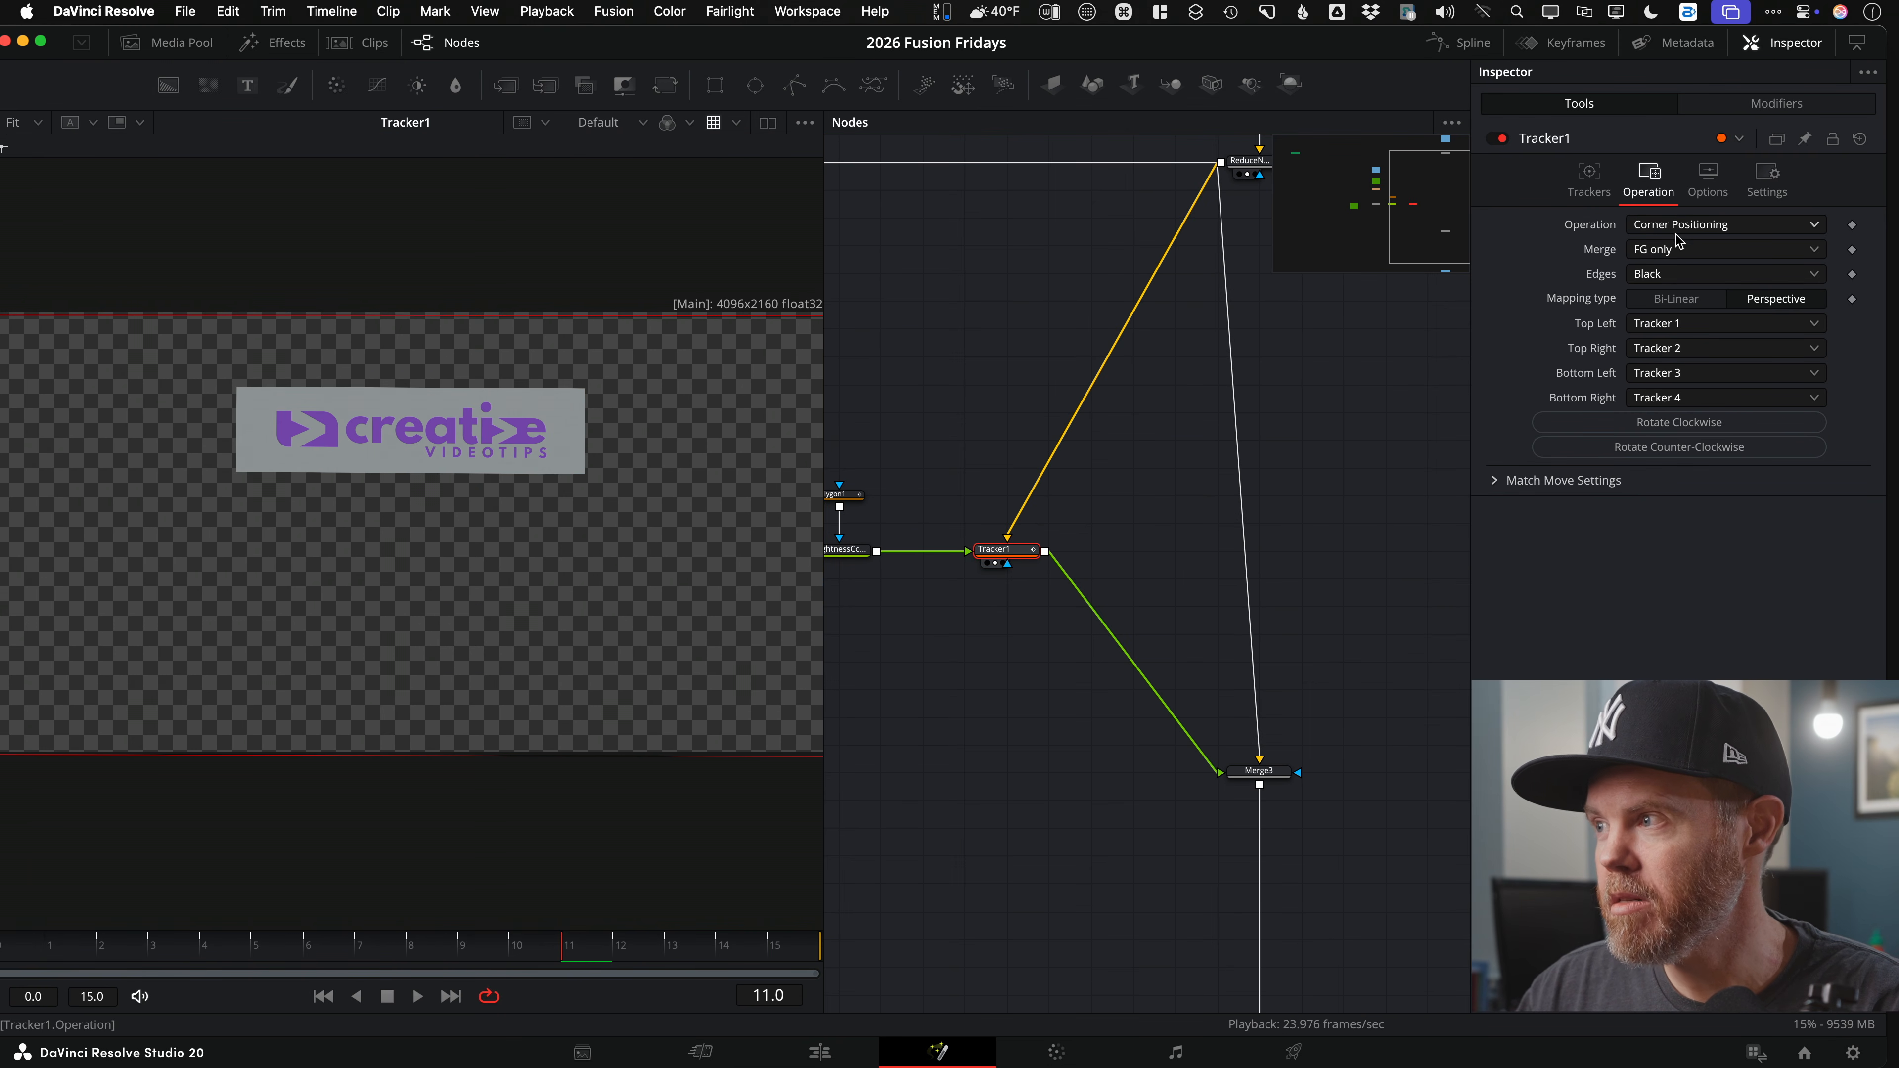
pyautogui.press('space')
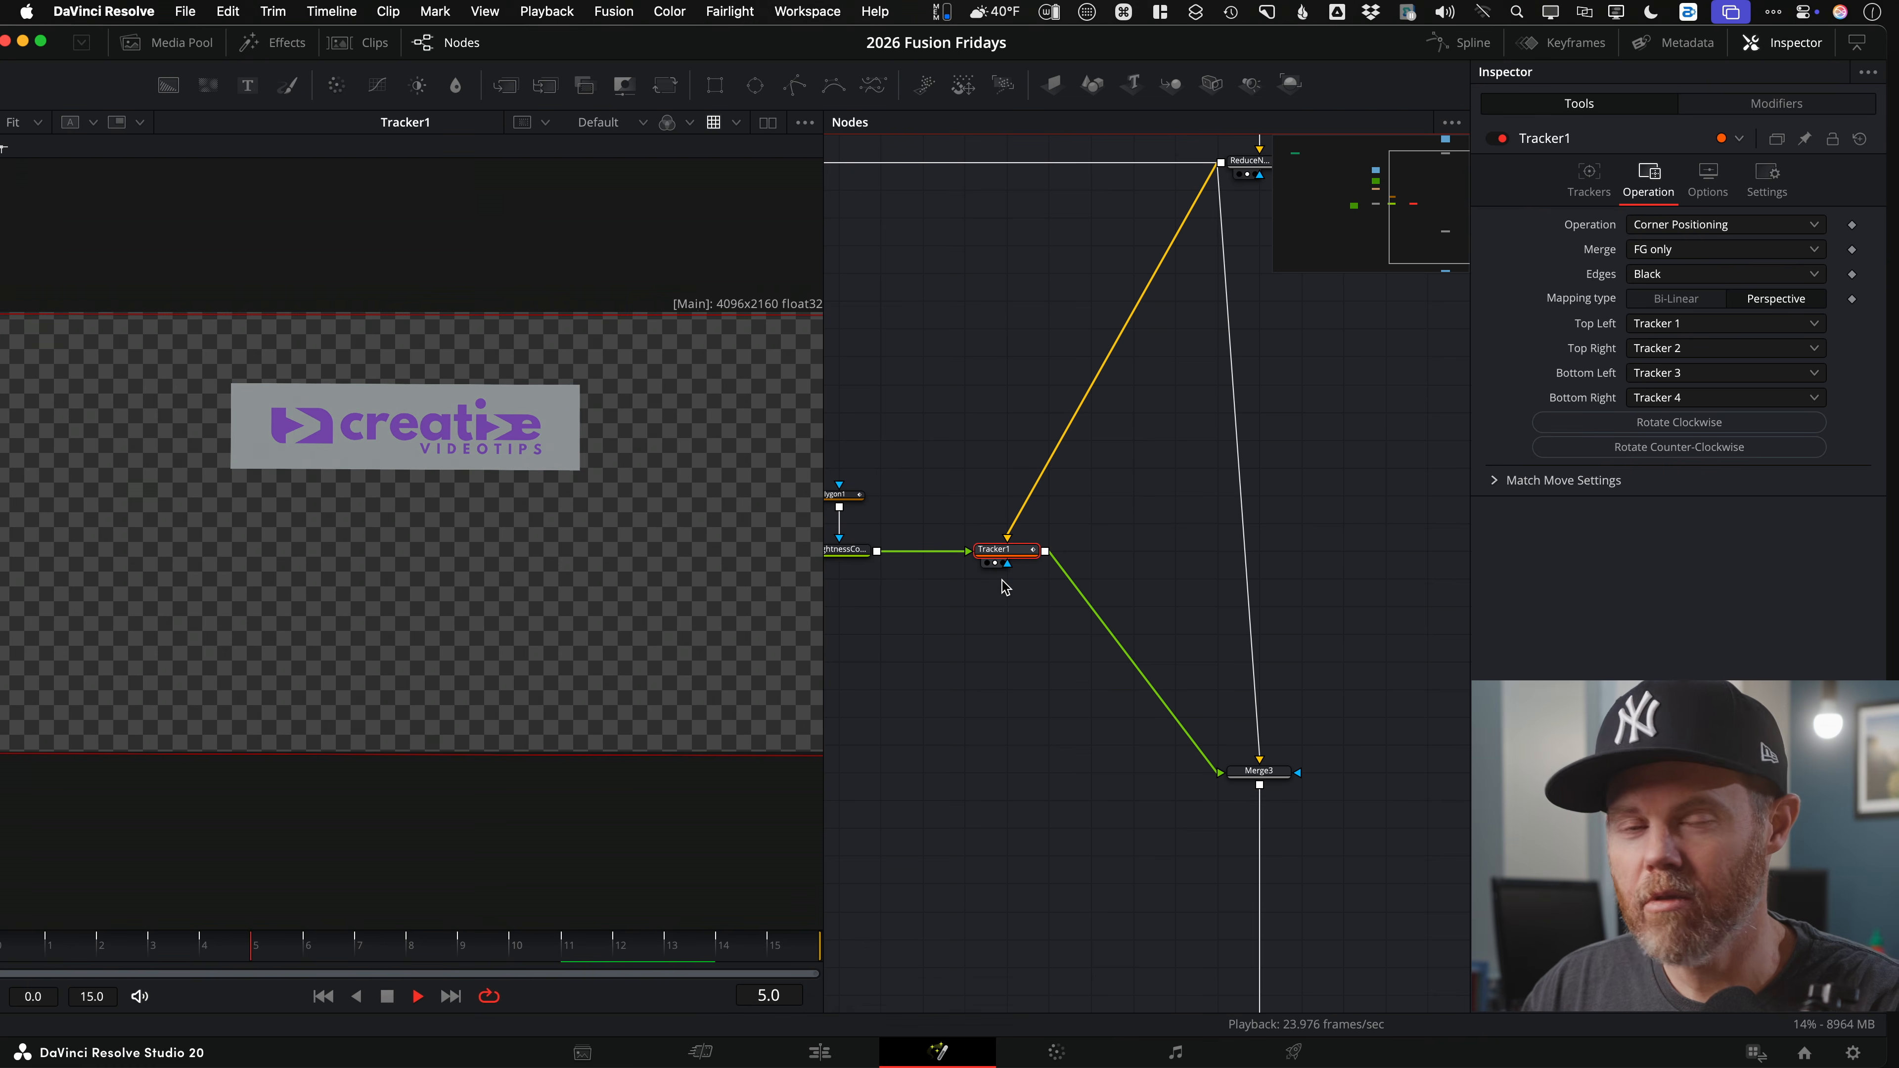
pyautogui.press('space')
# Step: Show the Merge3 street composite, then view and play MagicMask1's isolated passerby
pyautogui.moveTo(1271, 779); pyautogui.dragTo(687, 634)
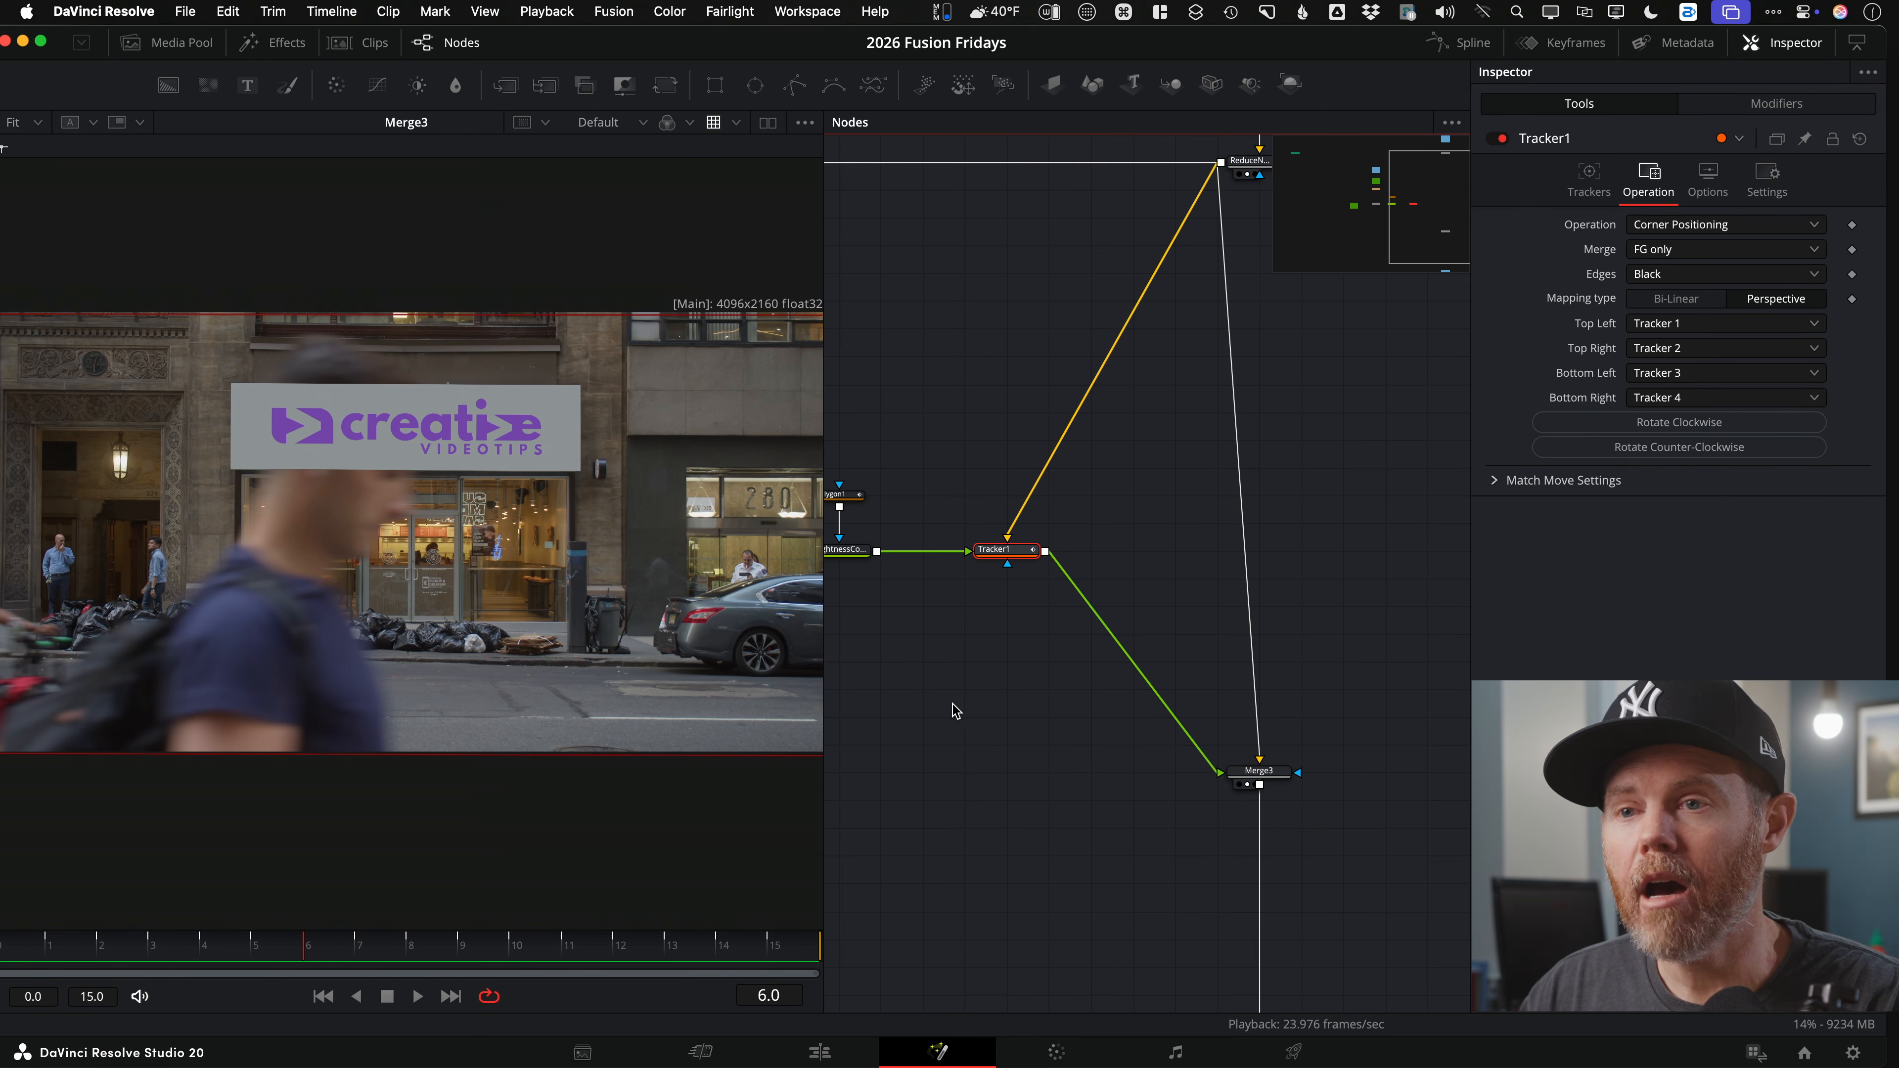
pyautogui.moveTo(1058, 651); pyautogui.dragTo(1466, 733)
pyautogui.moveTo(964, 499); pyautogui.dragTo(1373, 598)
pyautogui.moveTo(1048, 458); pyautogui.dragTo(1088, 496)
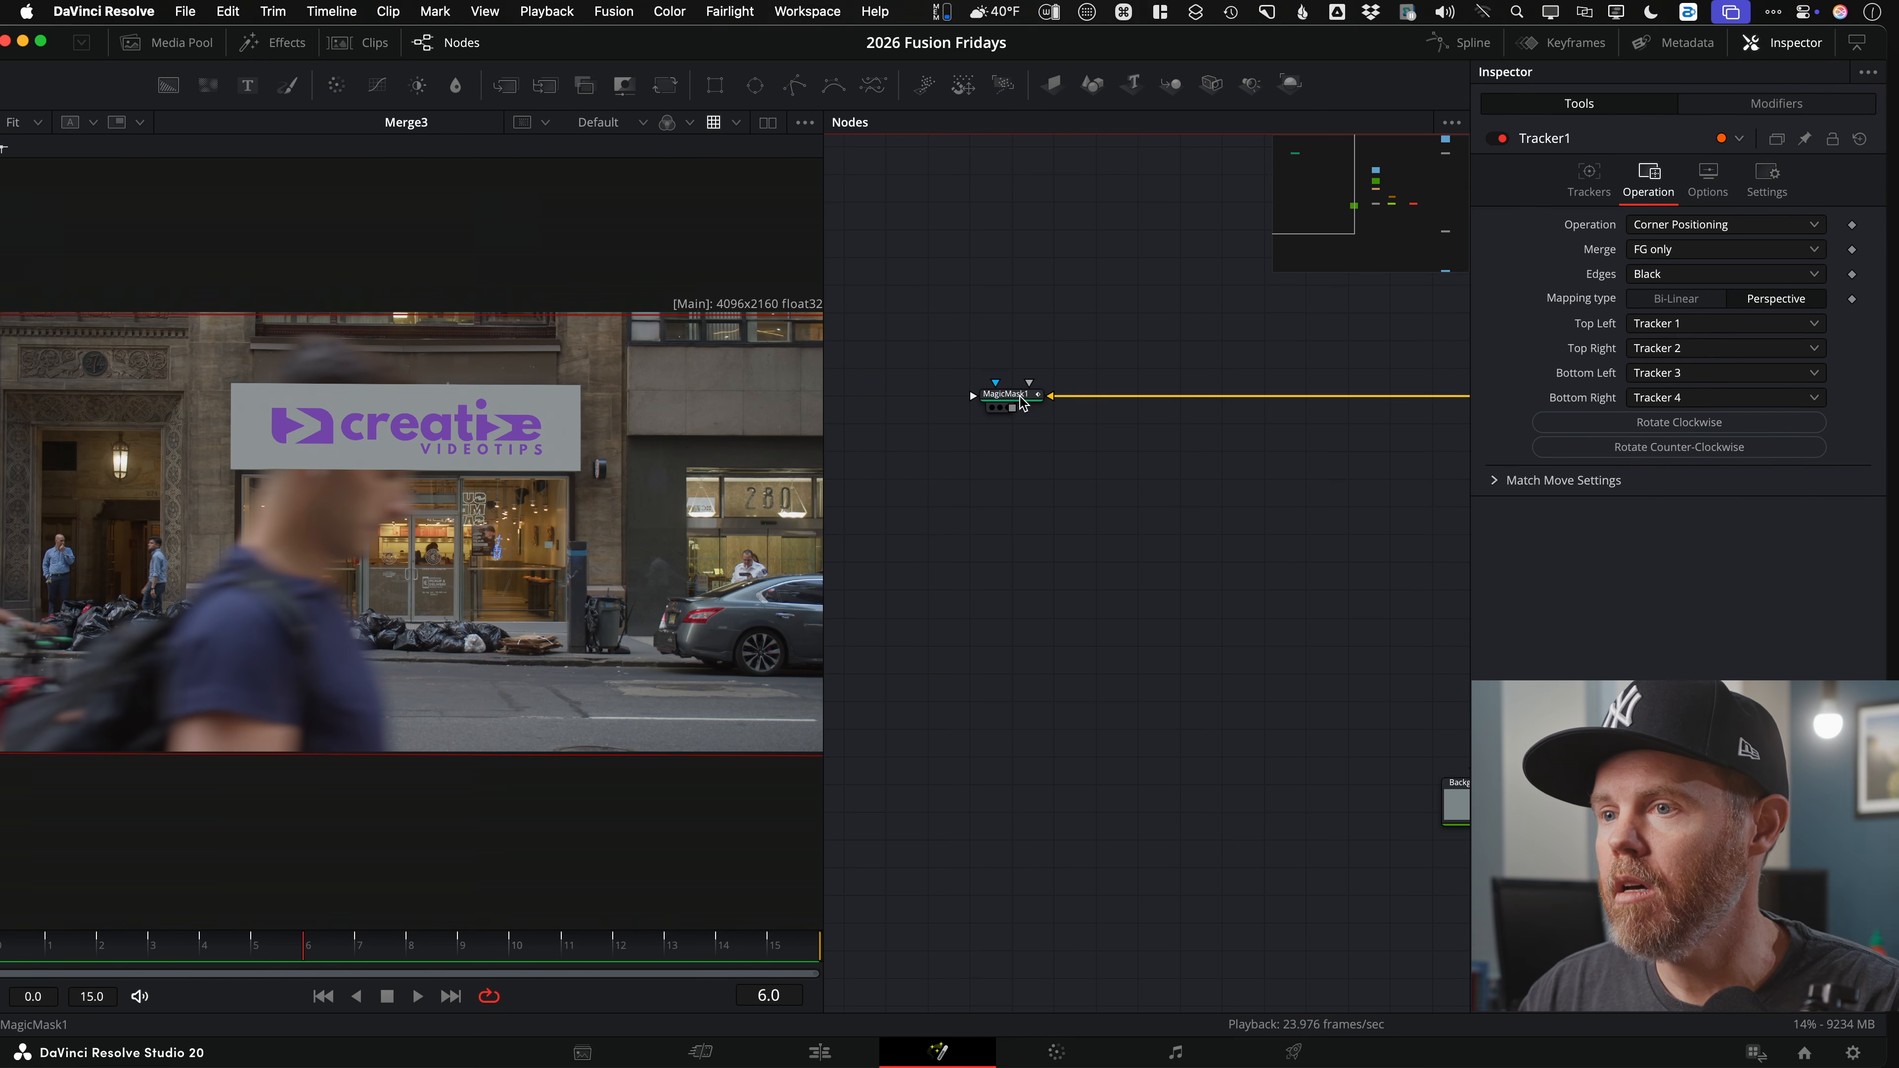
pyautogui.moveTo(1023, 404); pyautogui.dragTo(602, 458)
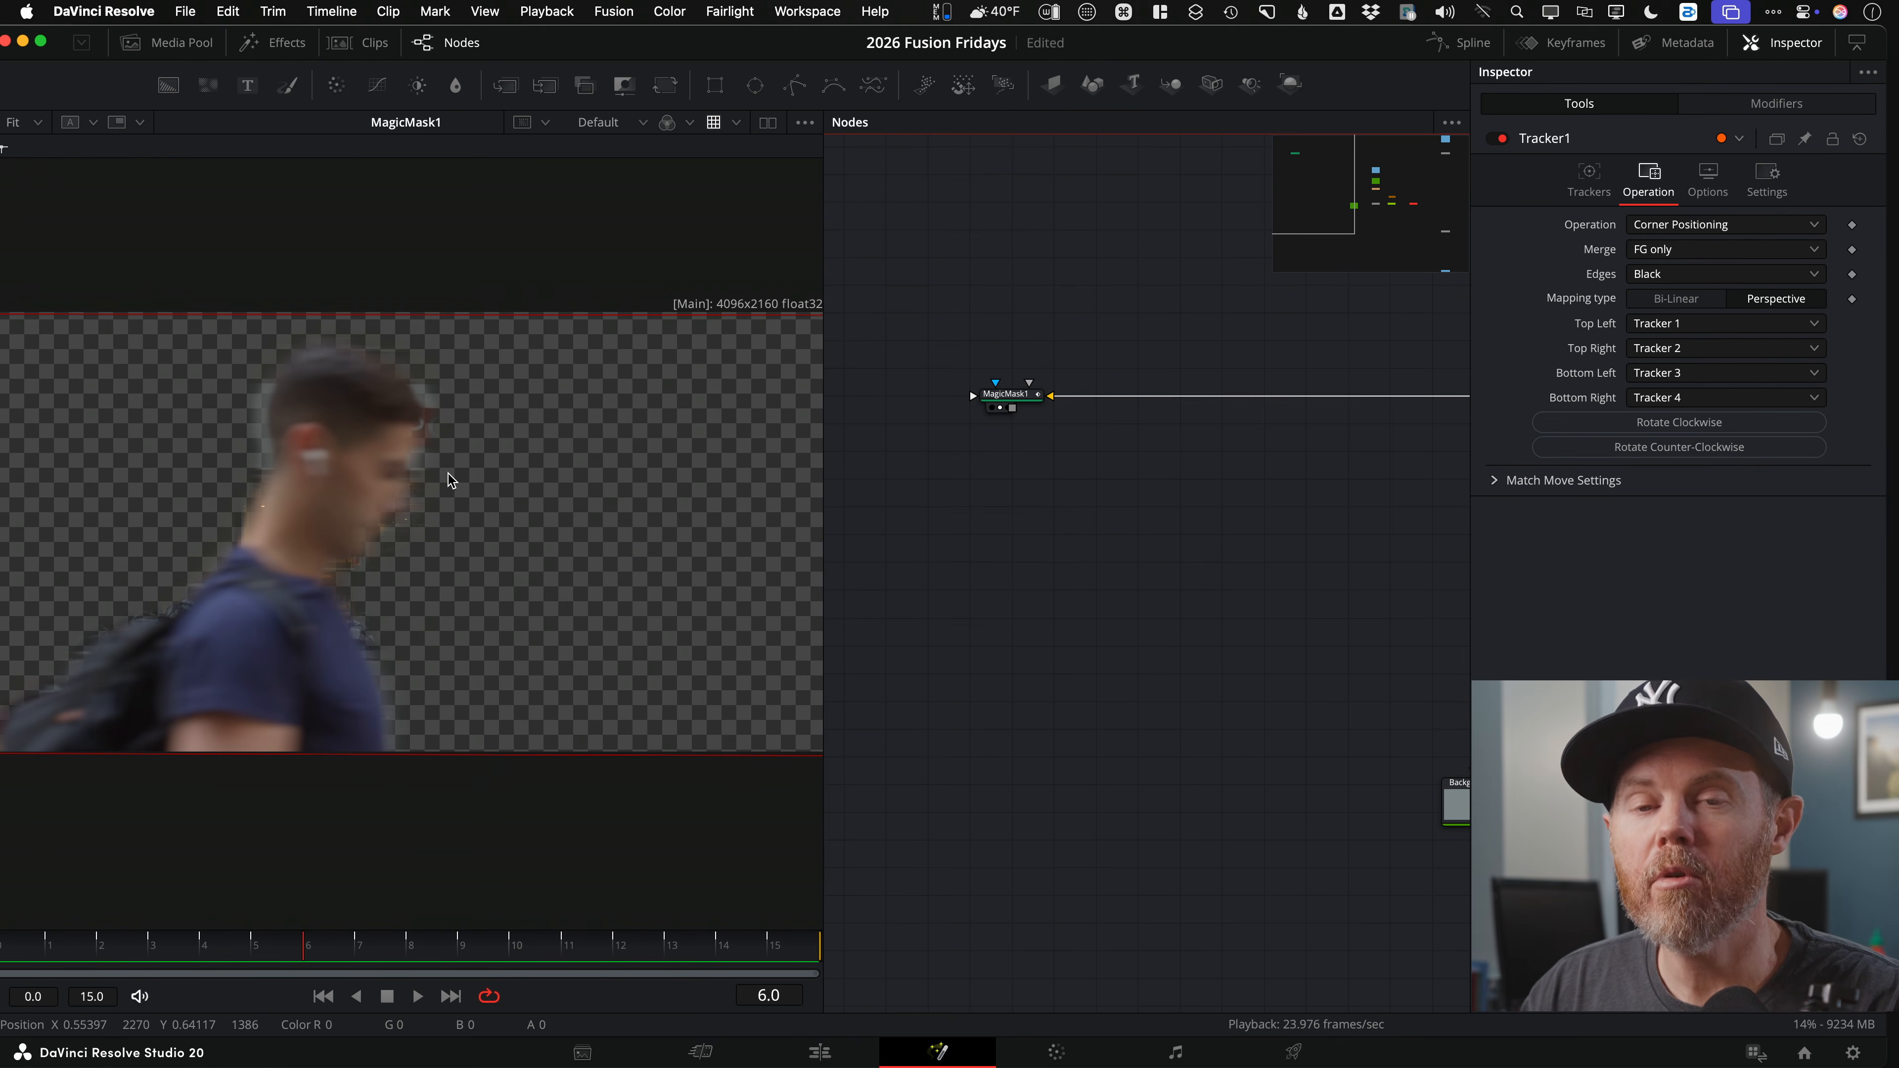
pyautogui.press('space')
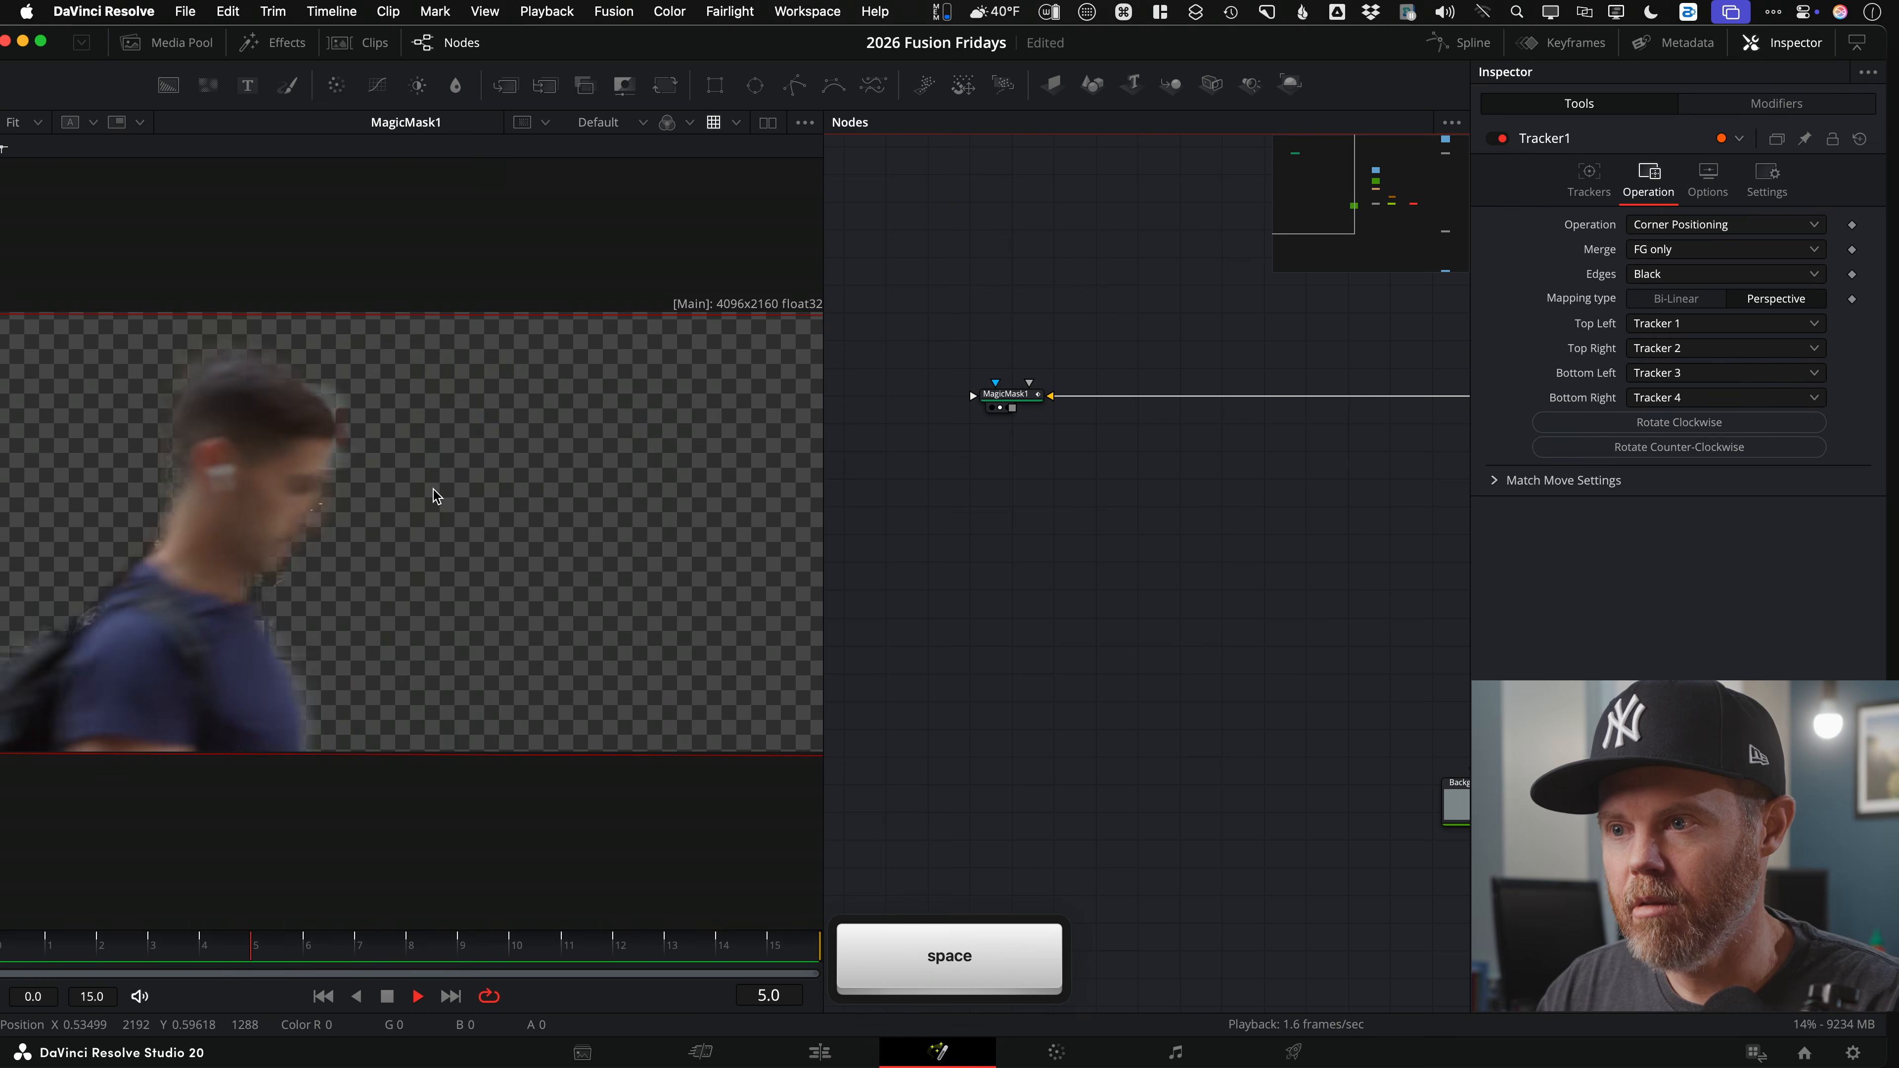
pyautogui.press('space')
pyautogui.scroll(5, 473, 436)
pyautogui.scroll(-5, 234, 372)
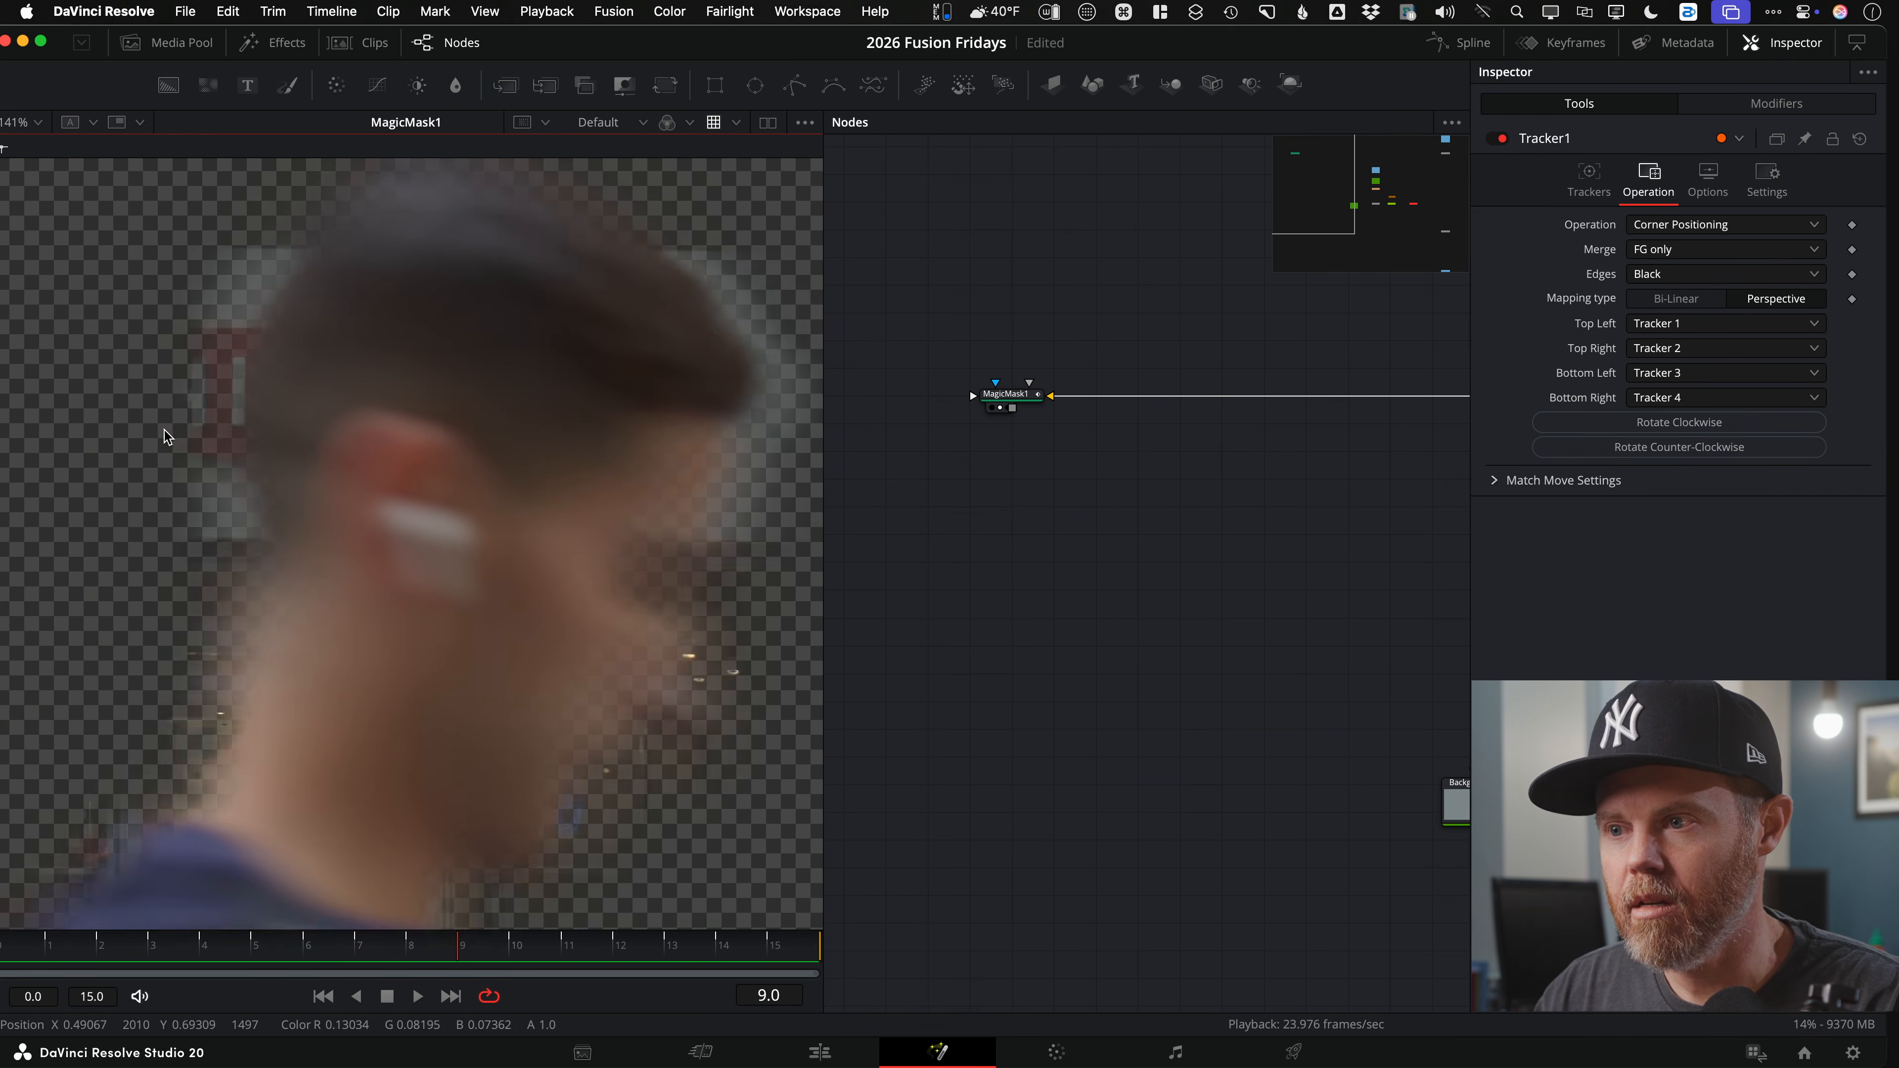
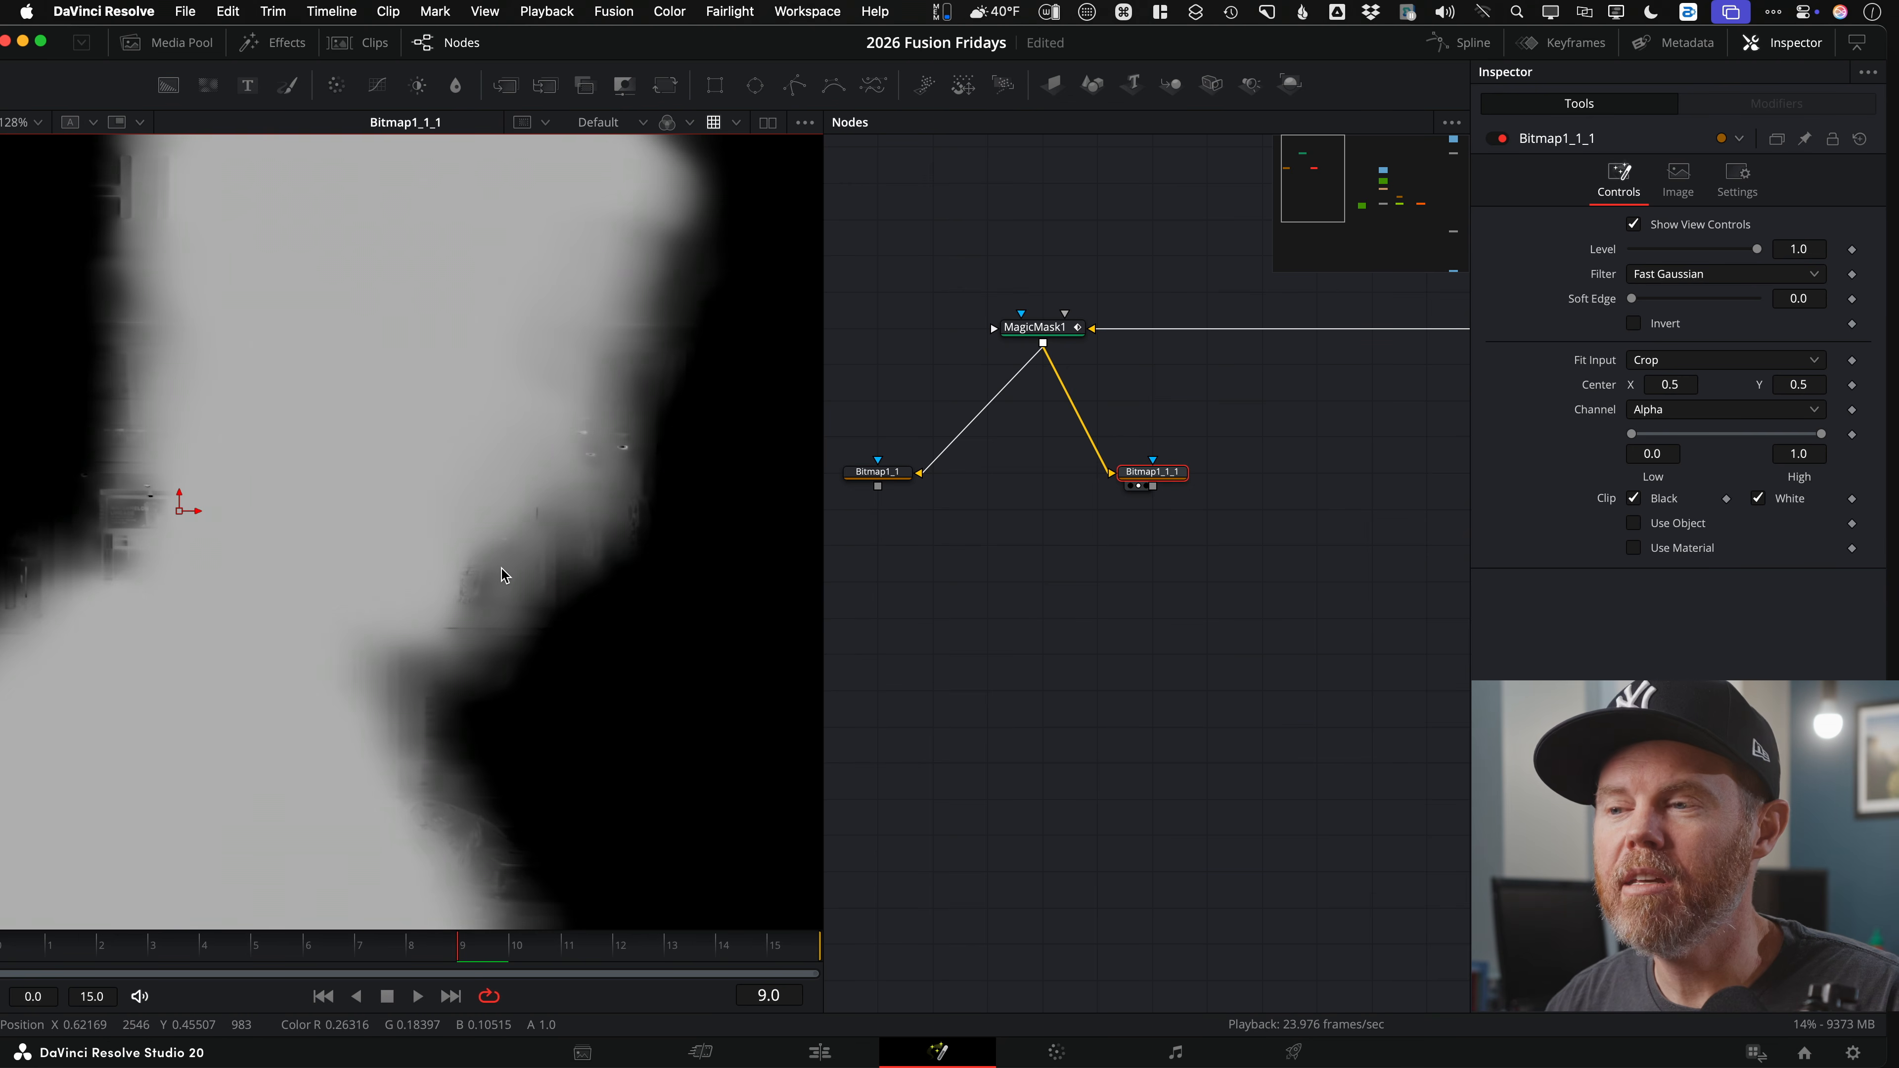
# Step: Reframe the Bitmap1_1_1 silhouette matte in the viewer and add a Blur node after it
pyautogui.moveTo(492, 571); pyautogui.dragTo(485, 585)
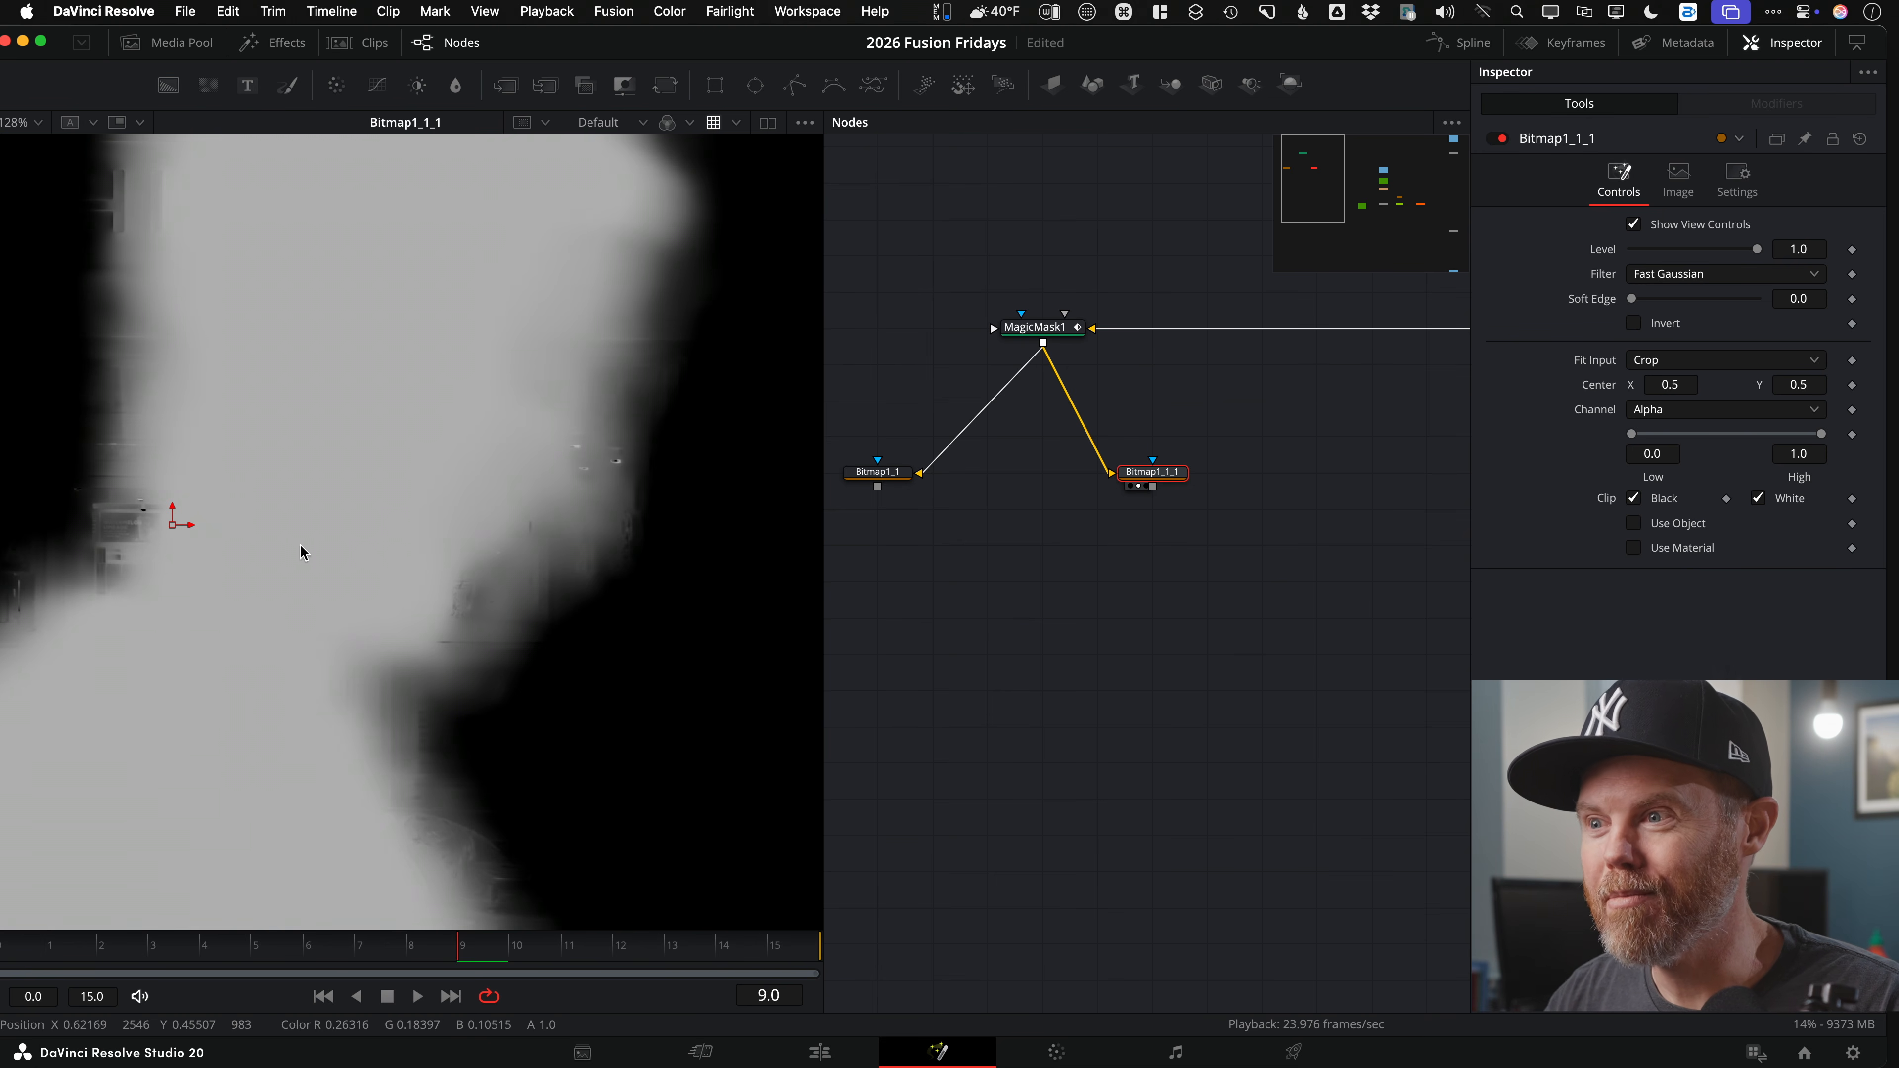
pyautogui.moveTo(314, 547); pyautogui.dragTo(348, 569)
pyautogui.scroll(-1, 348, 568)
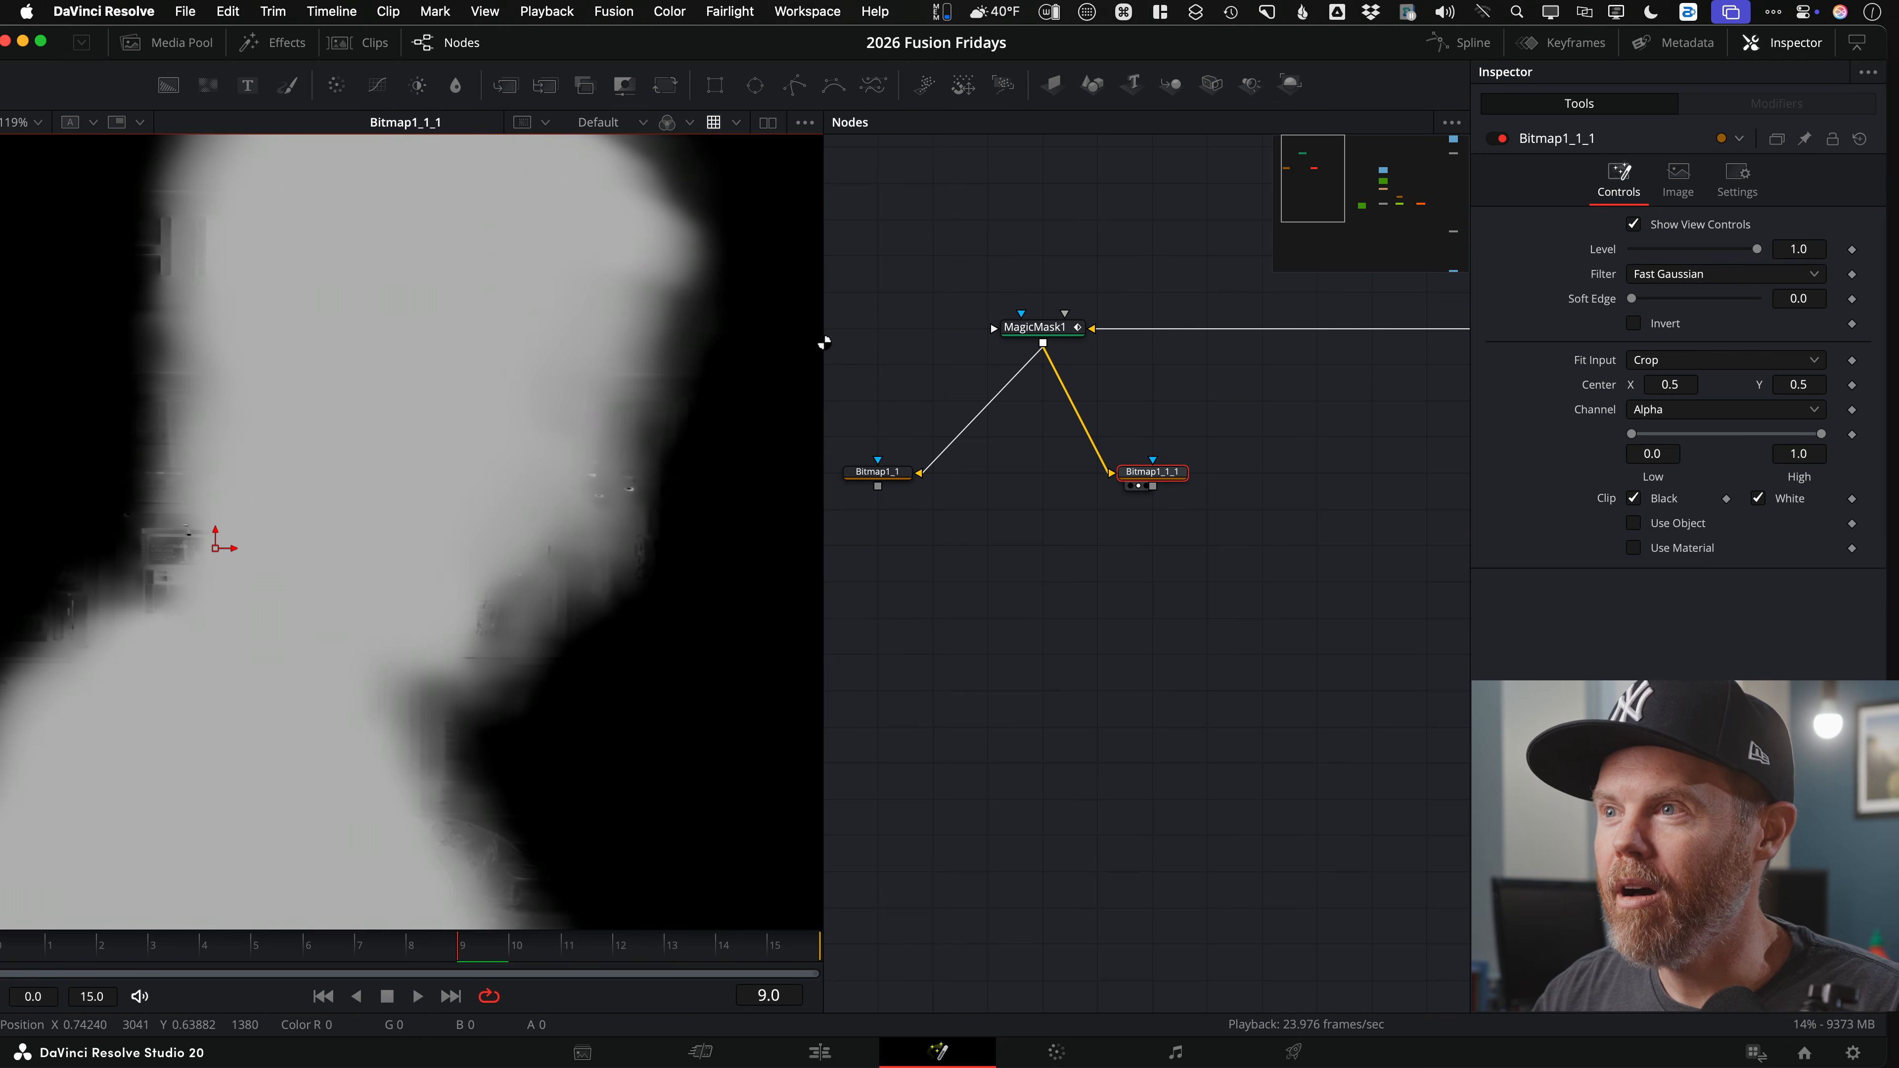
pyautogui.click(455, 84)
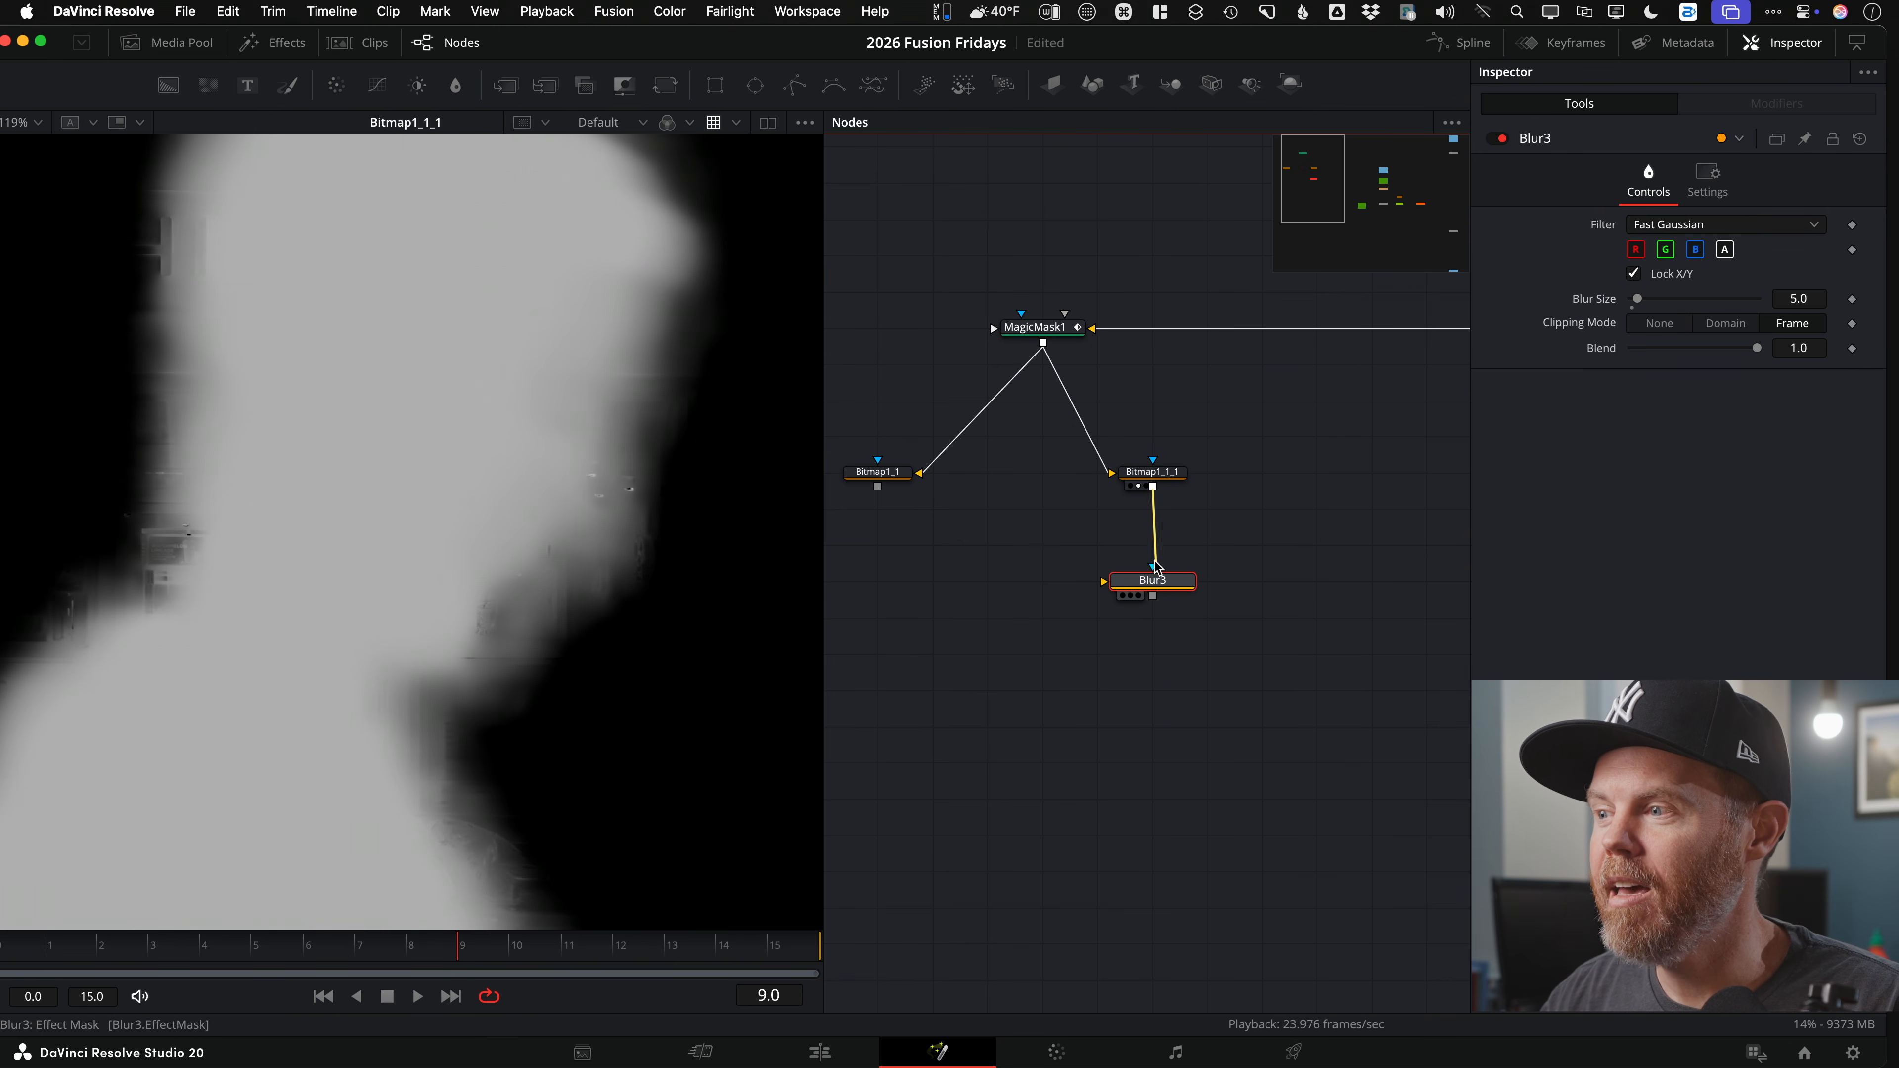
# Step: Make Blur3 soften only the alpha of the Bitmap1_1_1 matte at Blur Size 6.3
pyautogui.moveTo(1124, 579)
pyautogui.mouseDown()
pyautogui.moveTo(1069, 576)
pyautogui.moveTo(1125, 579)
pyautogui.mouseUp()
pyautogui.press('2')
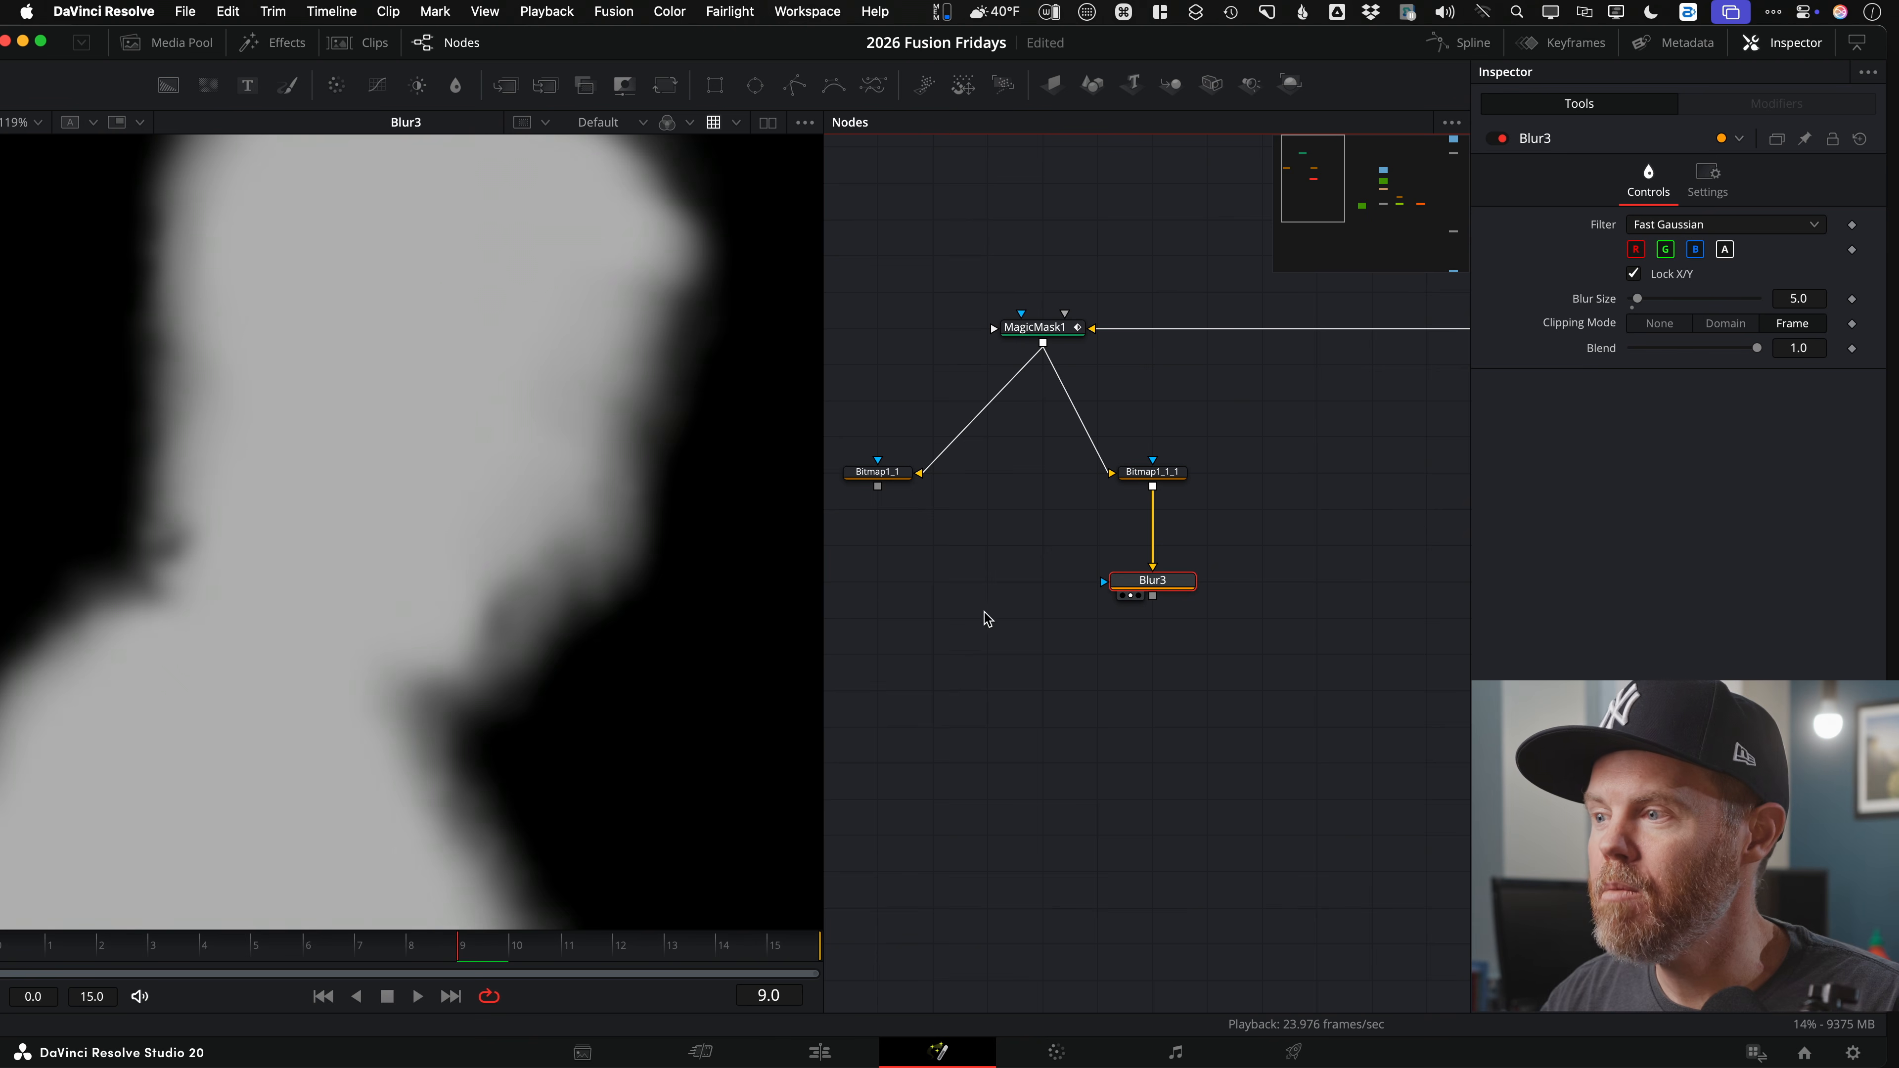
pyautogui.click(1636, 251)
pyautogui.click(1665, 251)
pyautogui.click(1696, 249)
pyautogui.moveTo(1637, 299); pyautogui.dragTo(1638, 300)
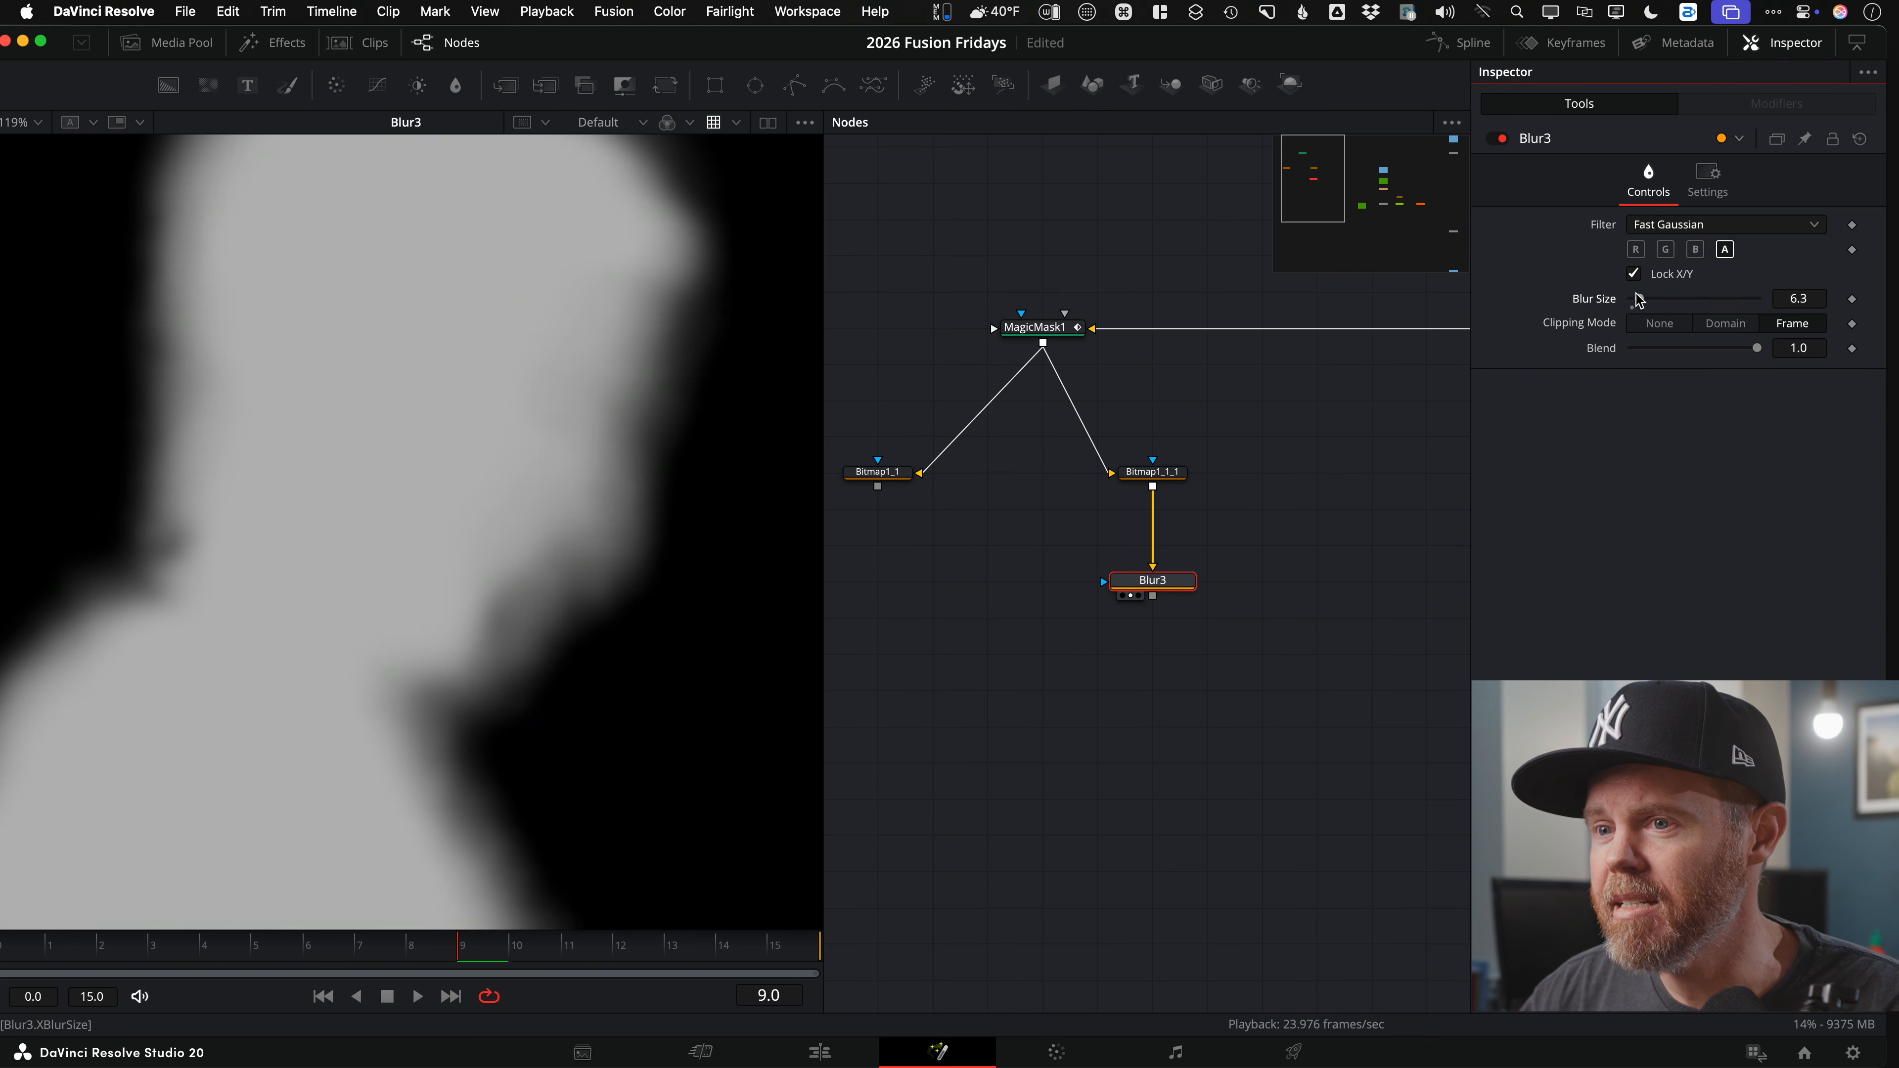
pyautogui.scroll(-4, 386, 560)
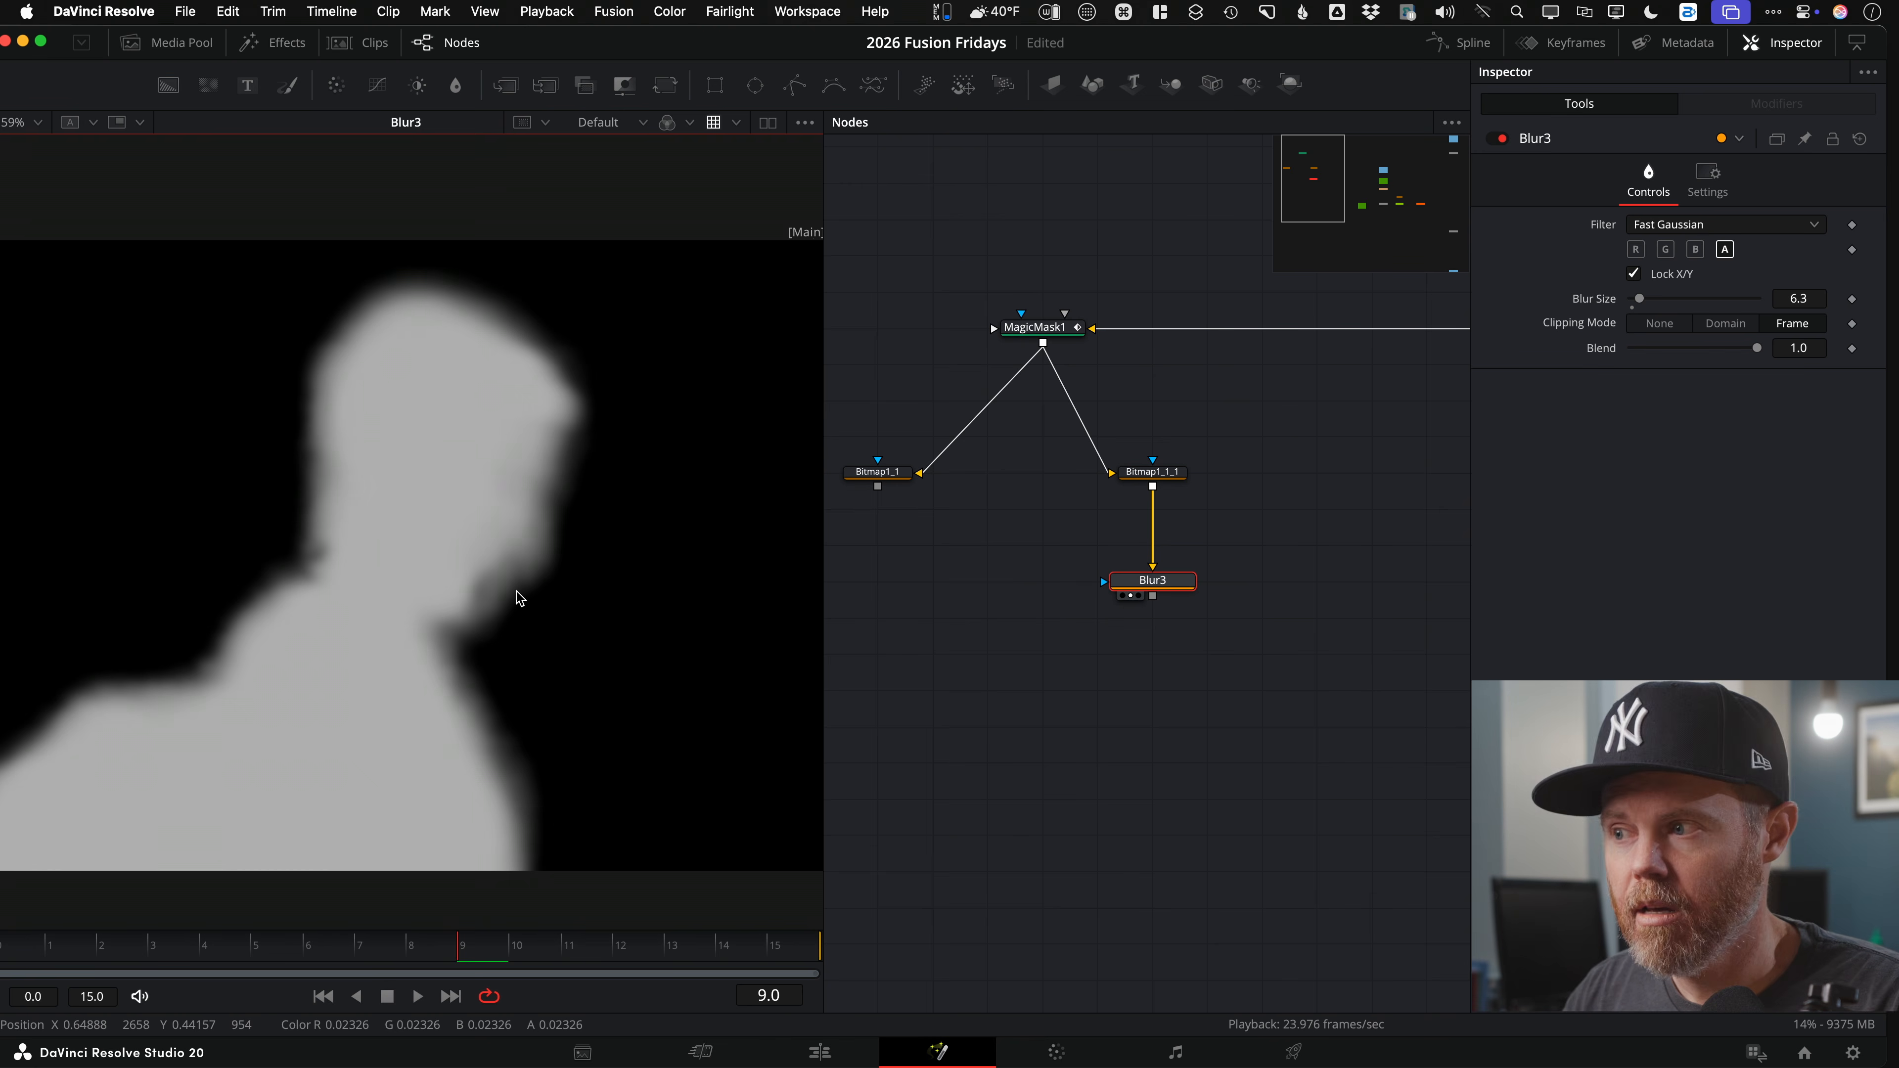
pyautogui.moveTo(1177, 591); pyautogui.dragTo(1306, 555)
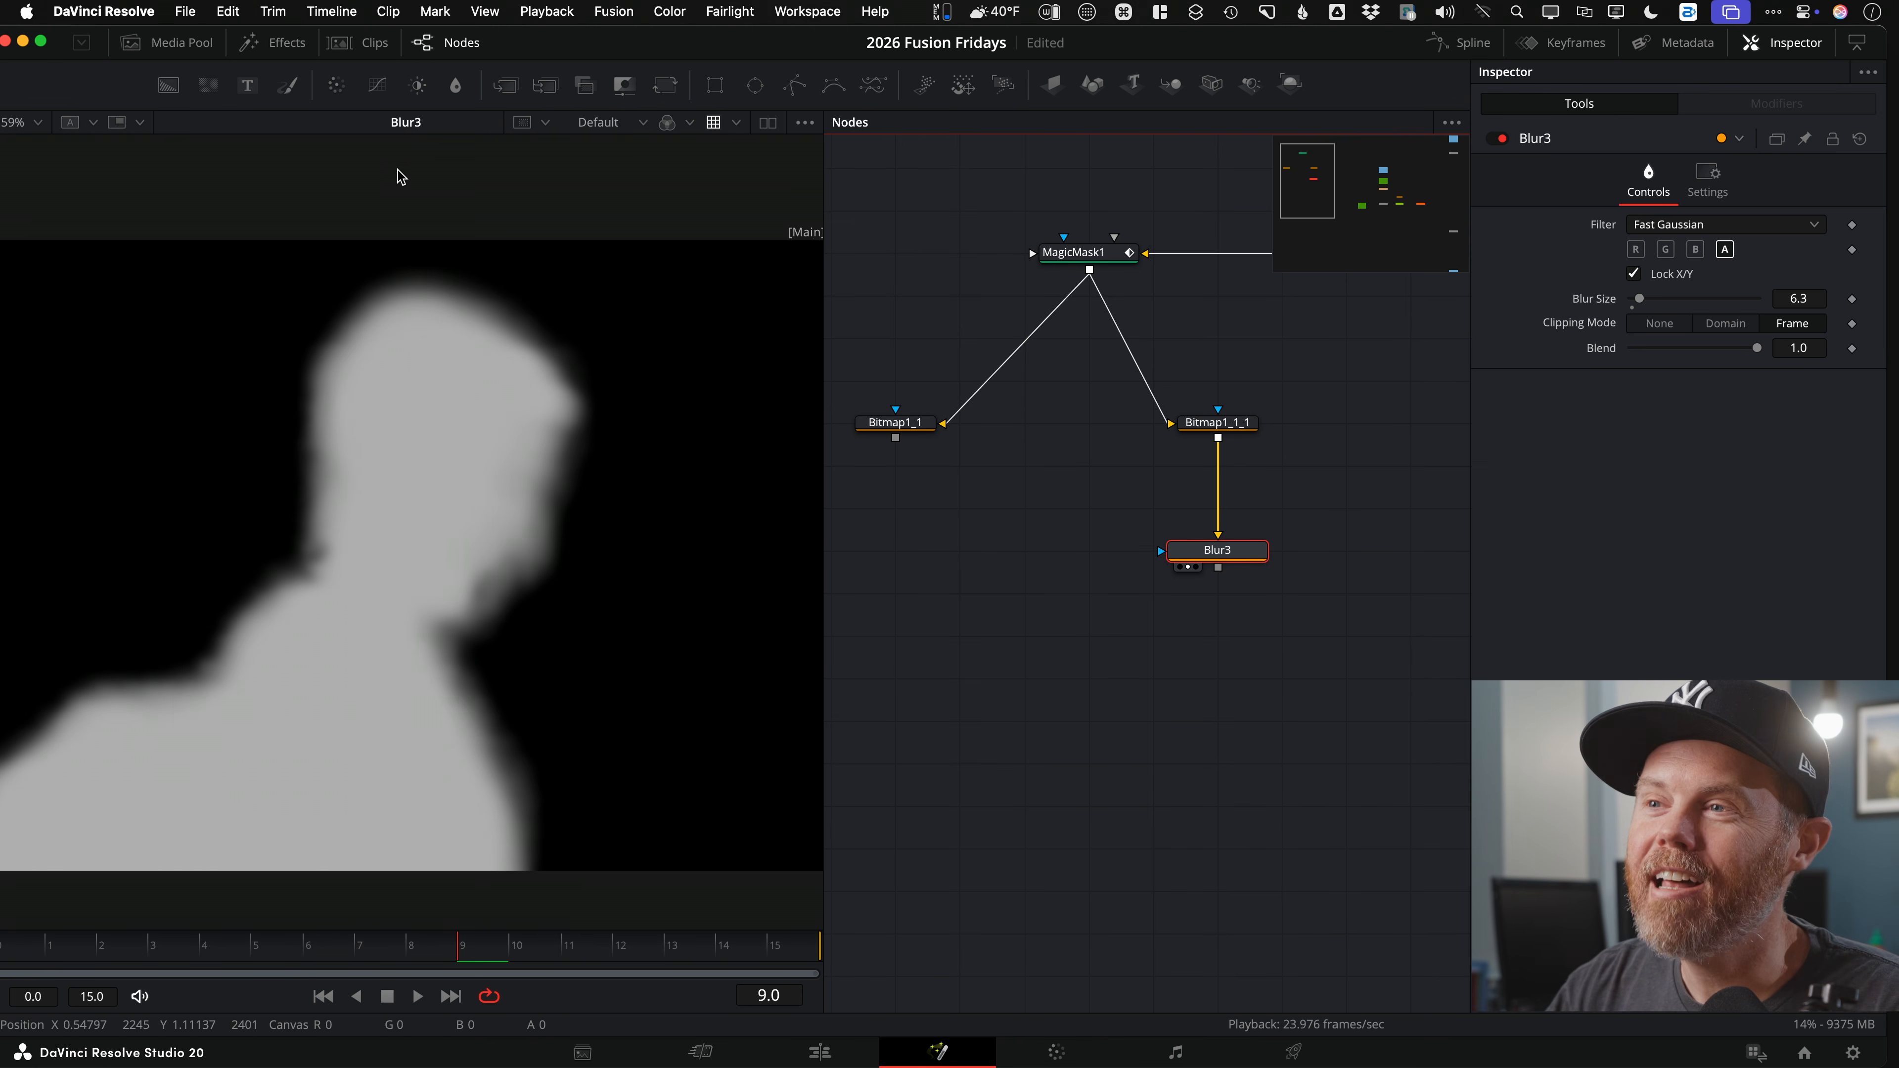
# Step: Add BrightnessContrast2 below Blur3 and show its result in the viewer
pyautogui.click(418, 85)
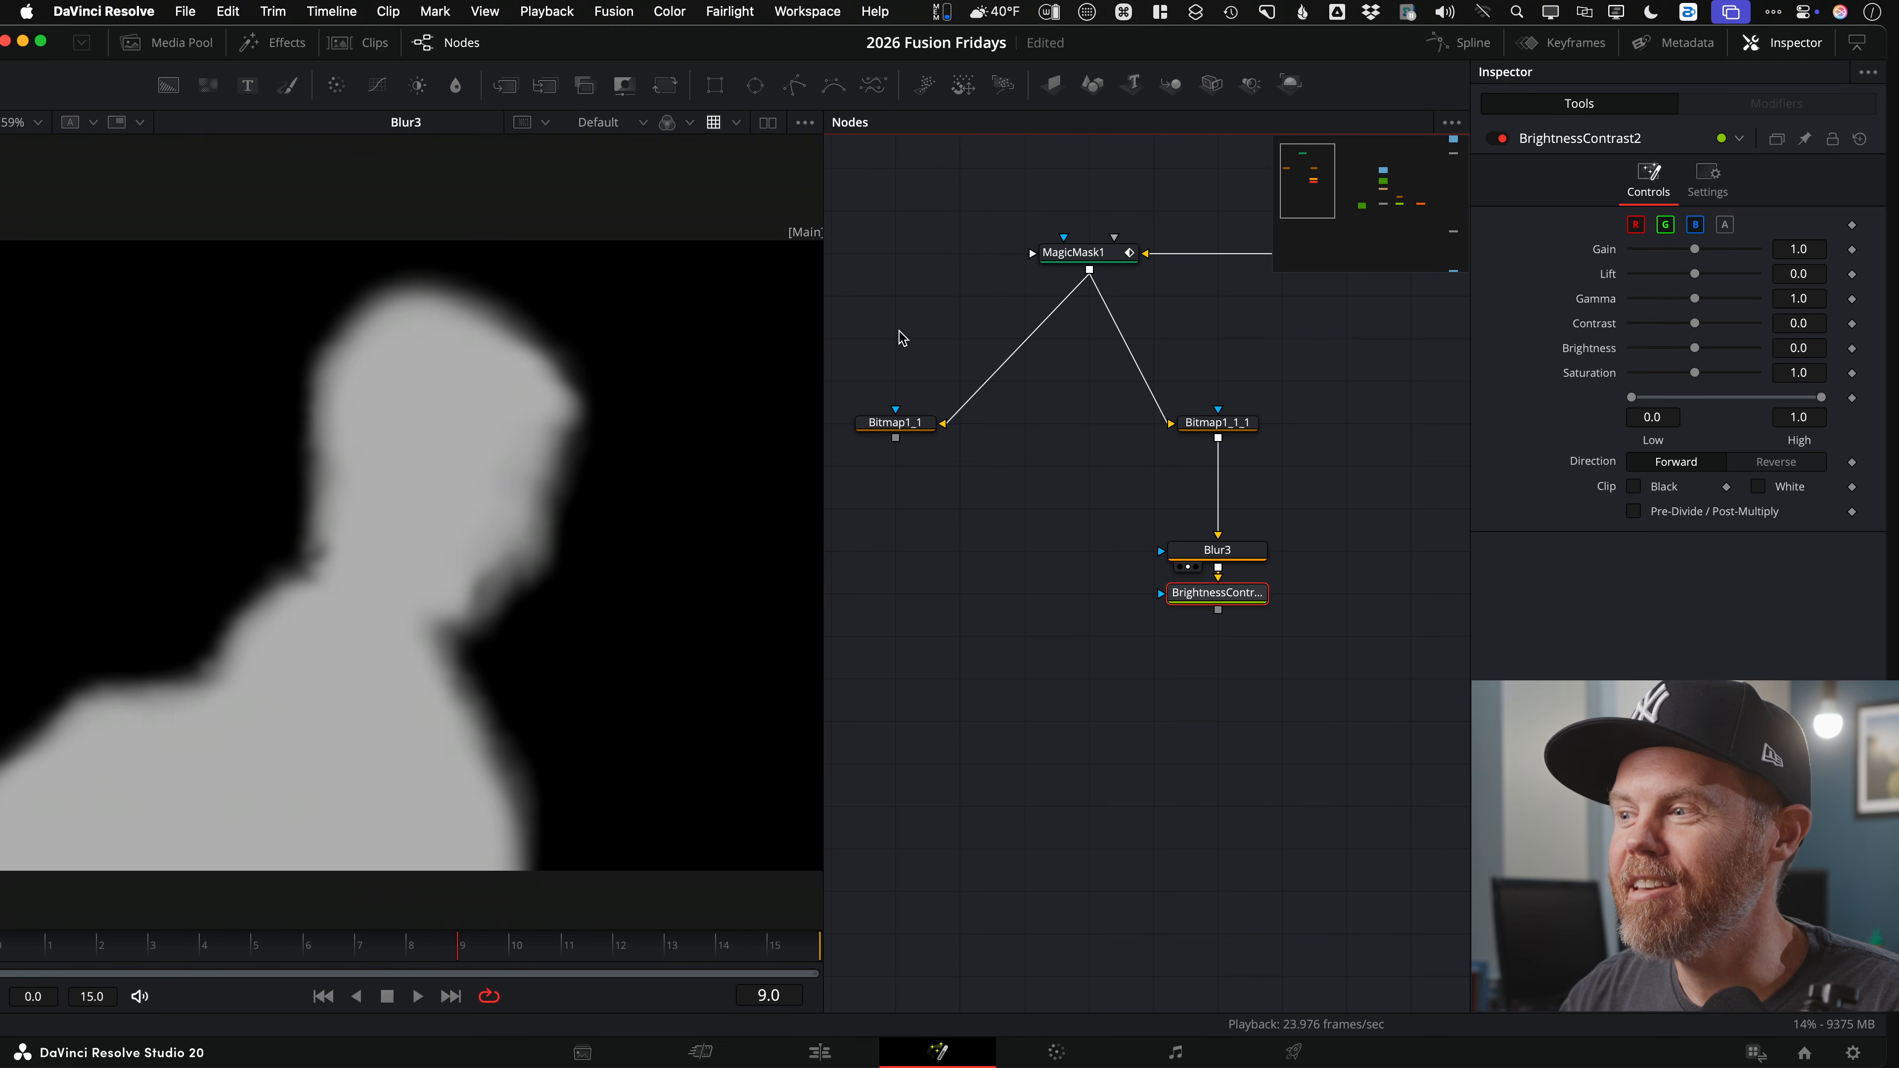
pyautogui.moveTo(1230, 595); pyautogui.dragTo(1230, 637)
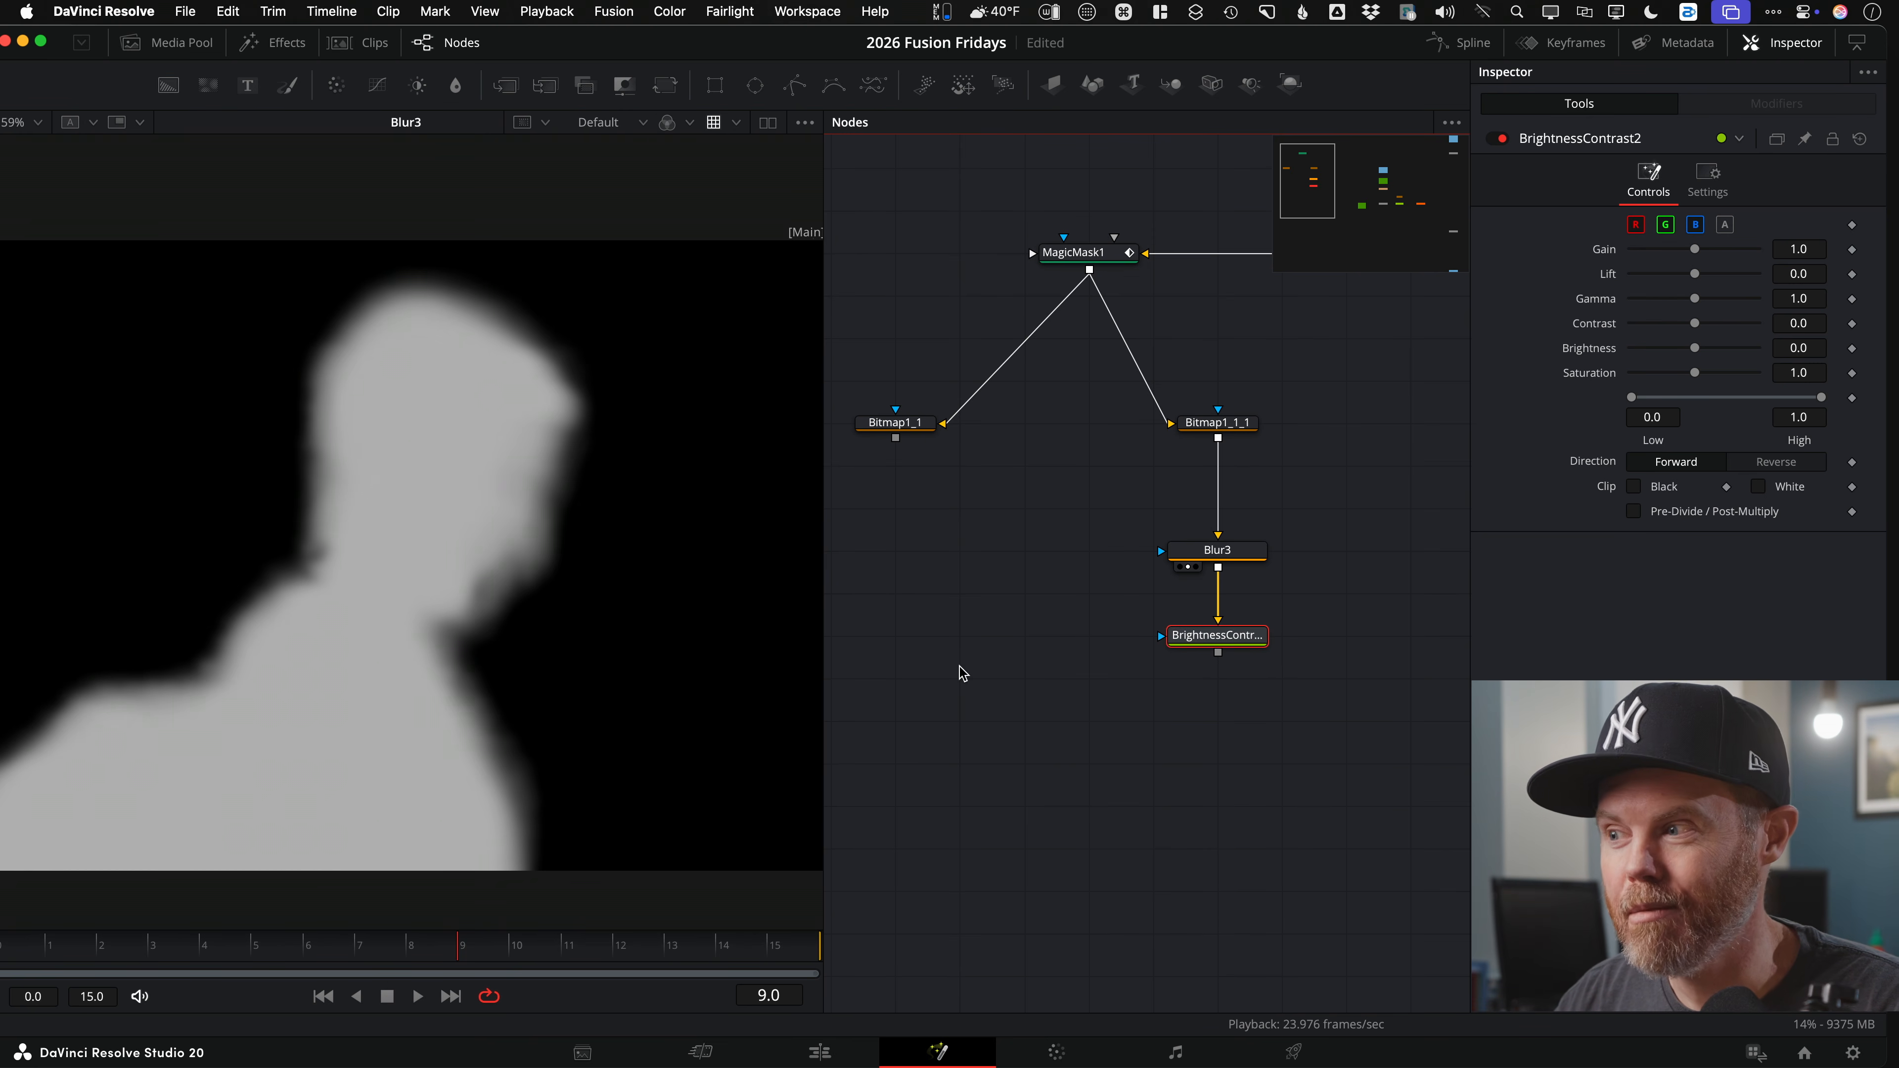
pyautogui.press('1')
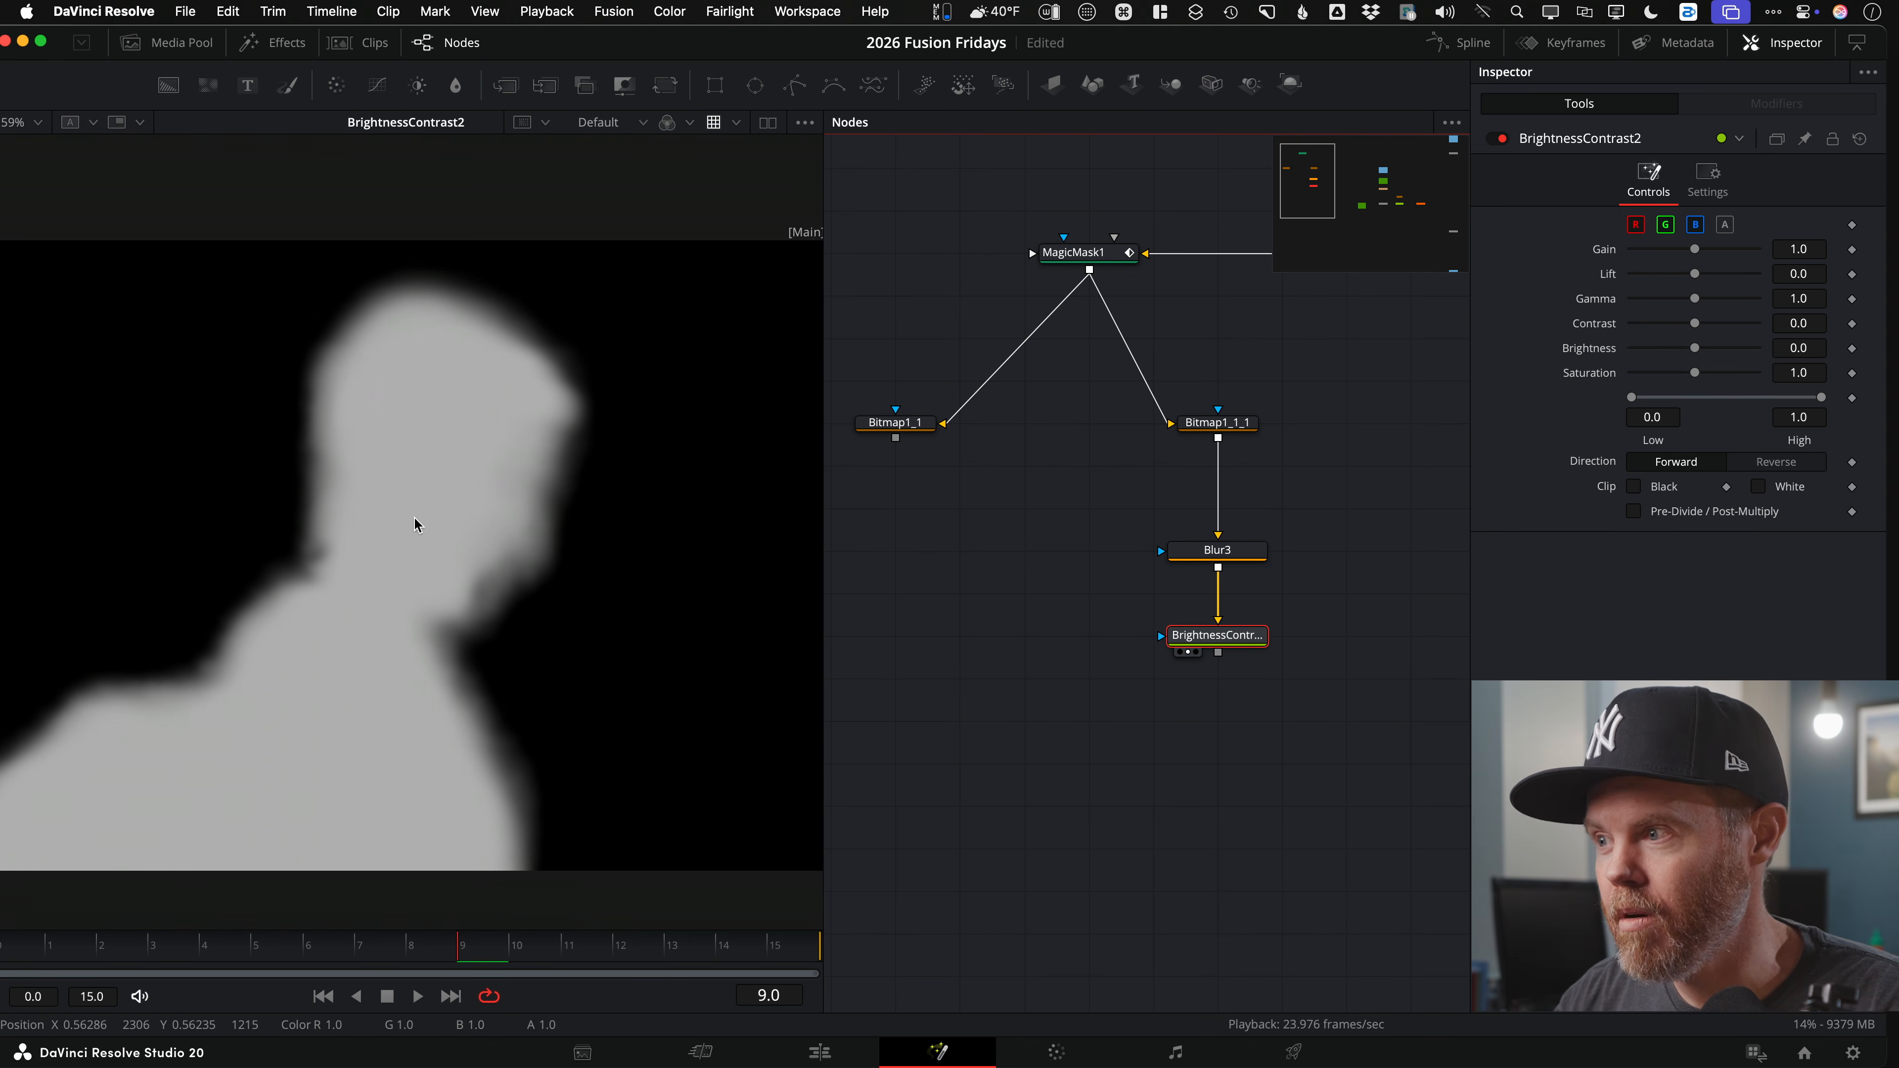
pyautogui.moveTo(413, 515); pyautogui.dragTo(483, 506)
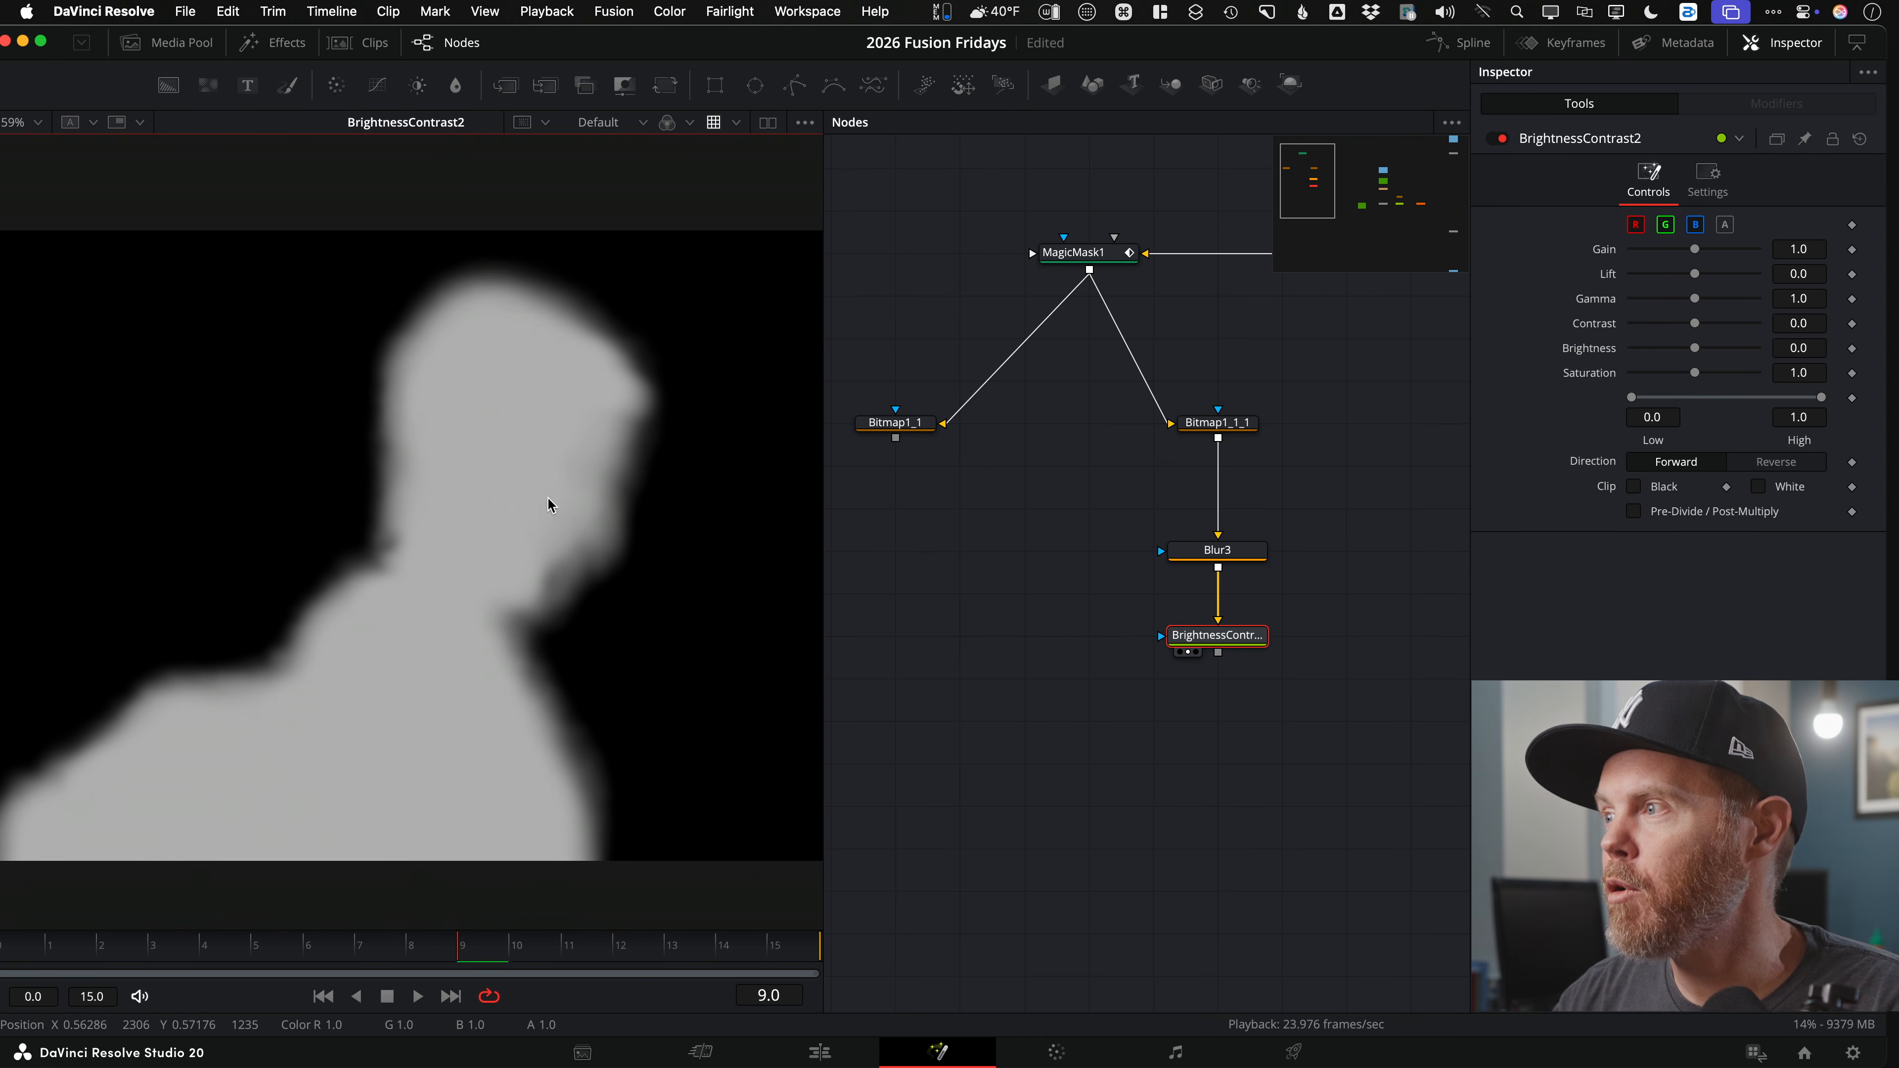
# Step: Limit BrightnessContrast2 to alpha, clip black and white, and raise Low to about 0.406
pyautogui.click(1640, 225)
pyautogui.click(1669, 226)
pyautogui.click(1694, 226)
pyautogui.click(1719, 227)
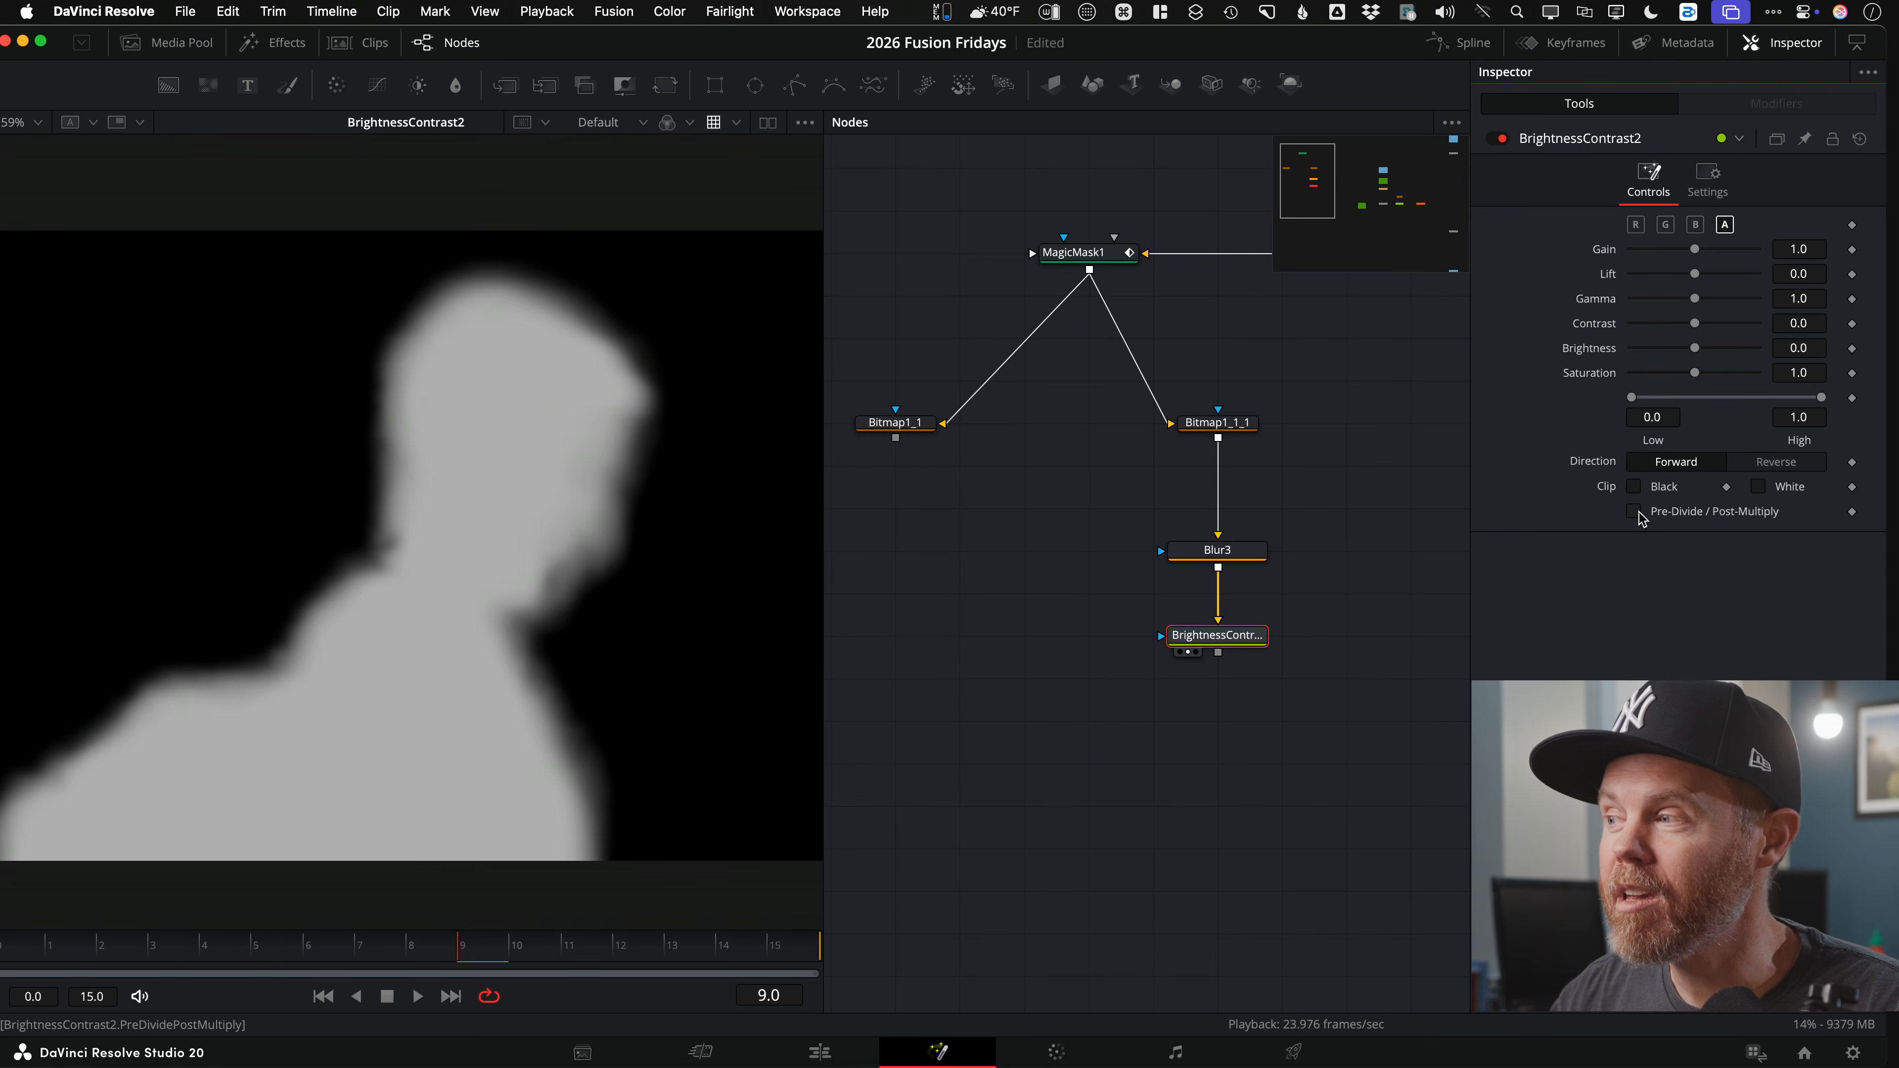
pyautogui.click(1635, 487)
pyautogui.click(1758, 487)
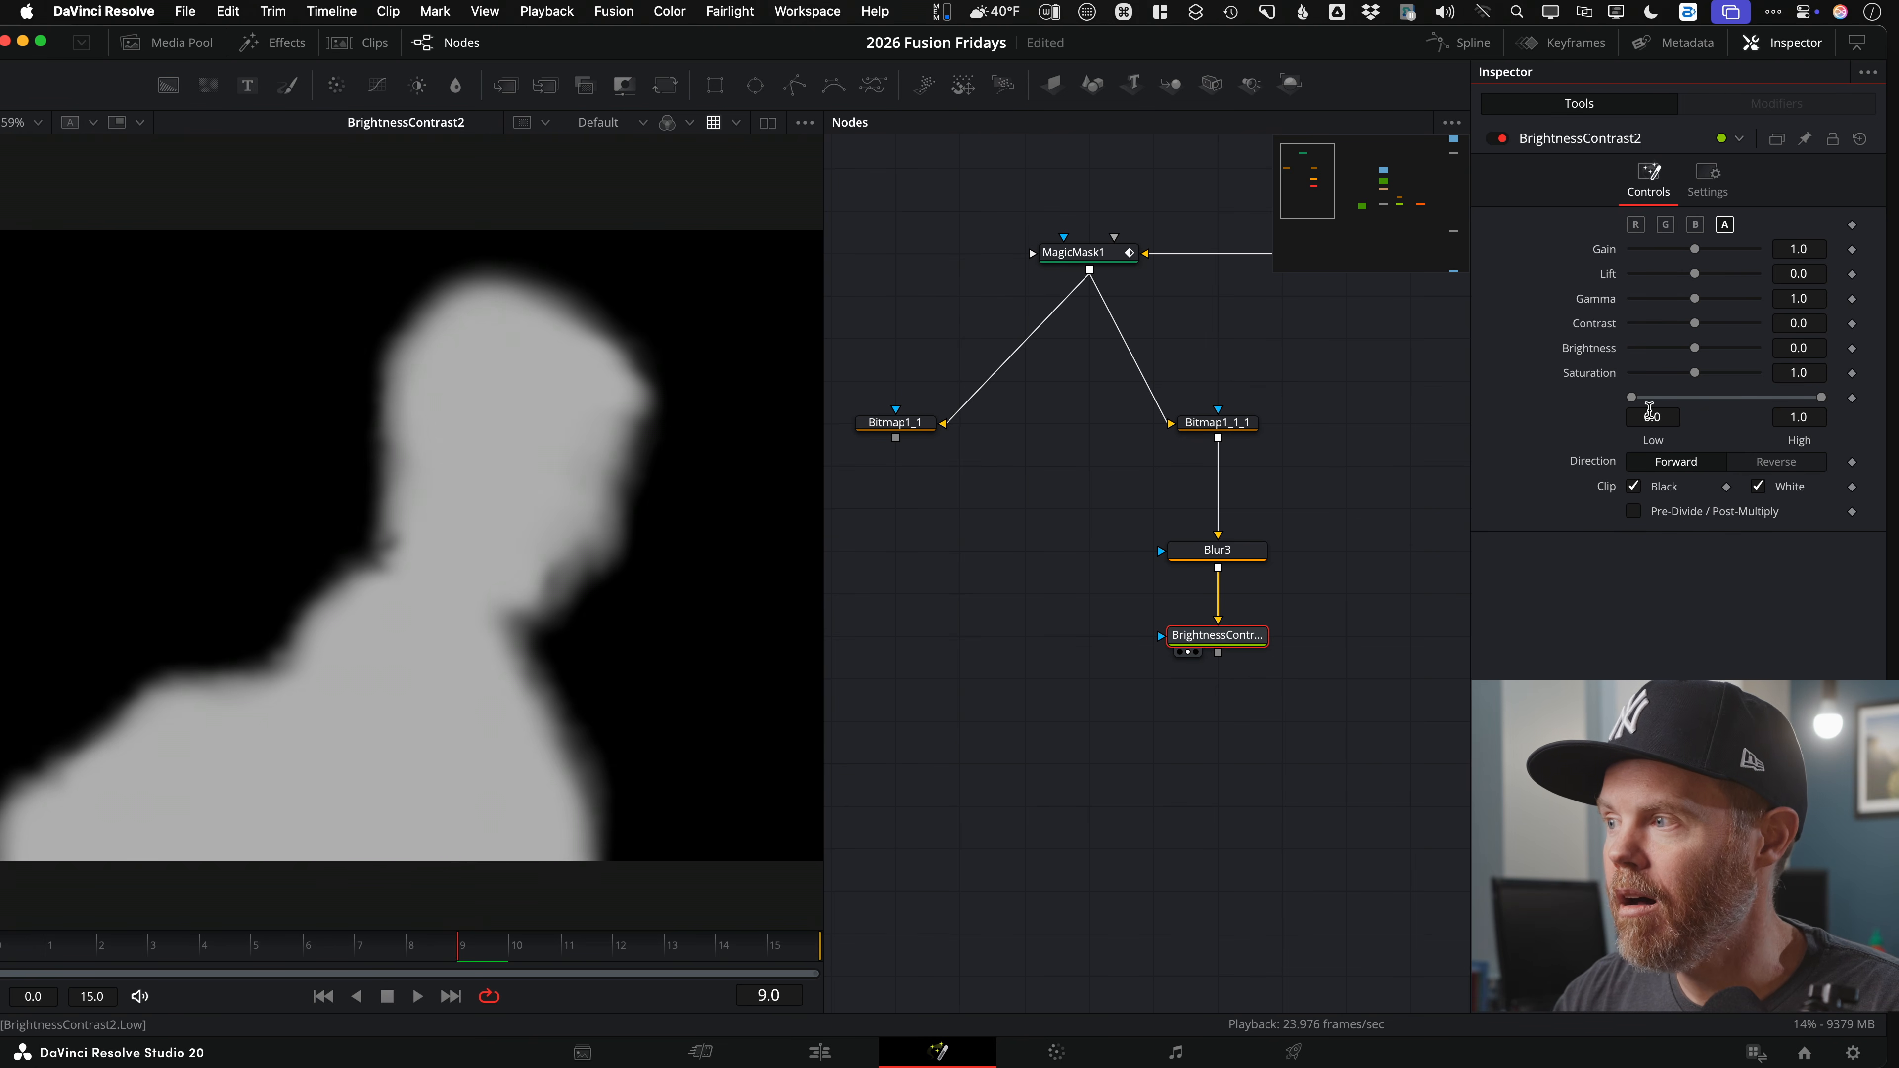
pyautogui.moveTo(1631, 397); pyautogui.dragTo(1720, 397)
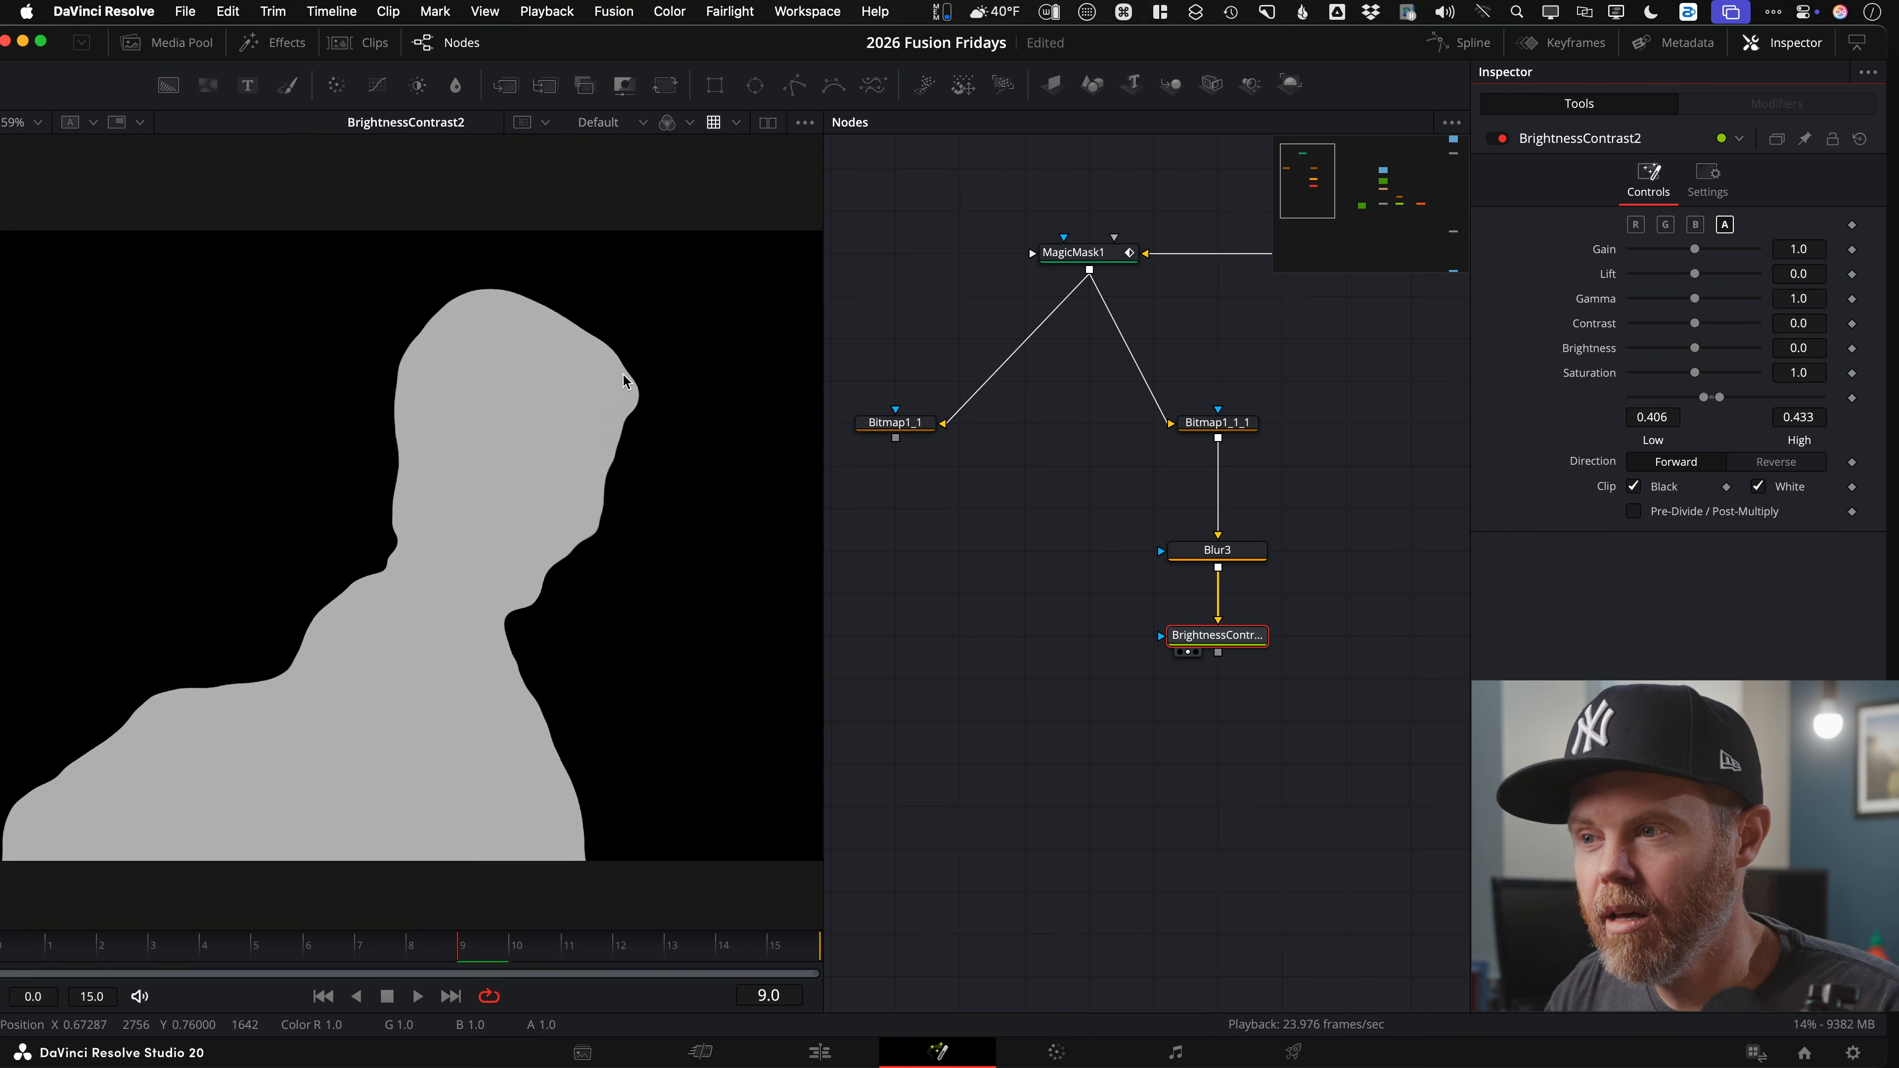
pyautogui.click(1661, 417)
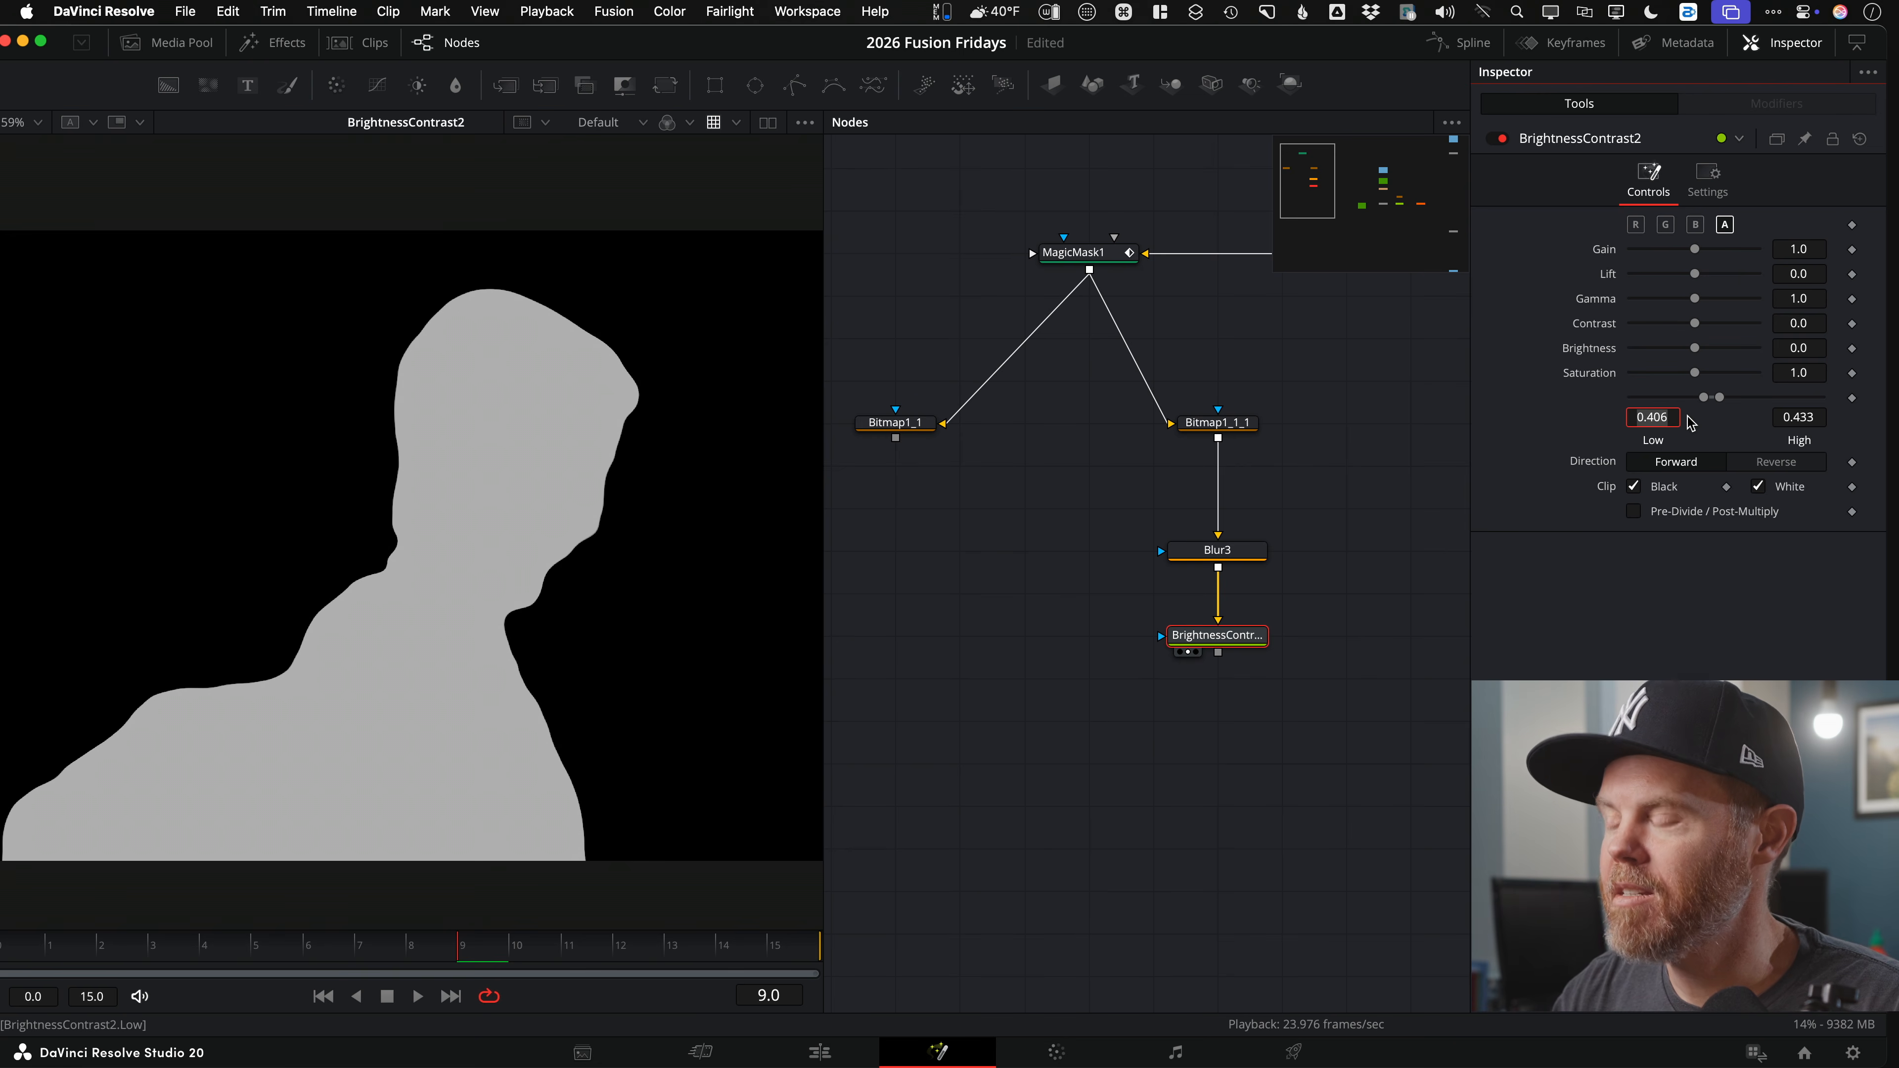
# Step: Set BrightnessContrast2's Low to 0.5 and High to 0.50001
pyautogui.write('0.5')
pyautogui.press('Tab')
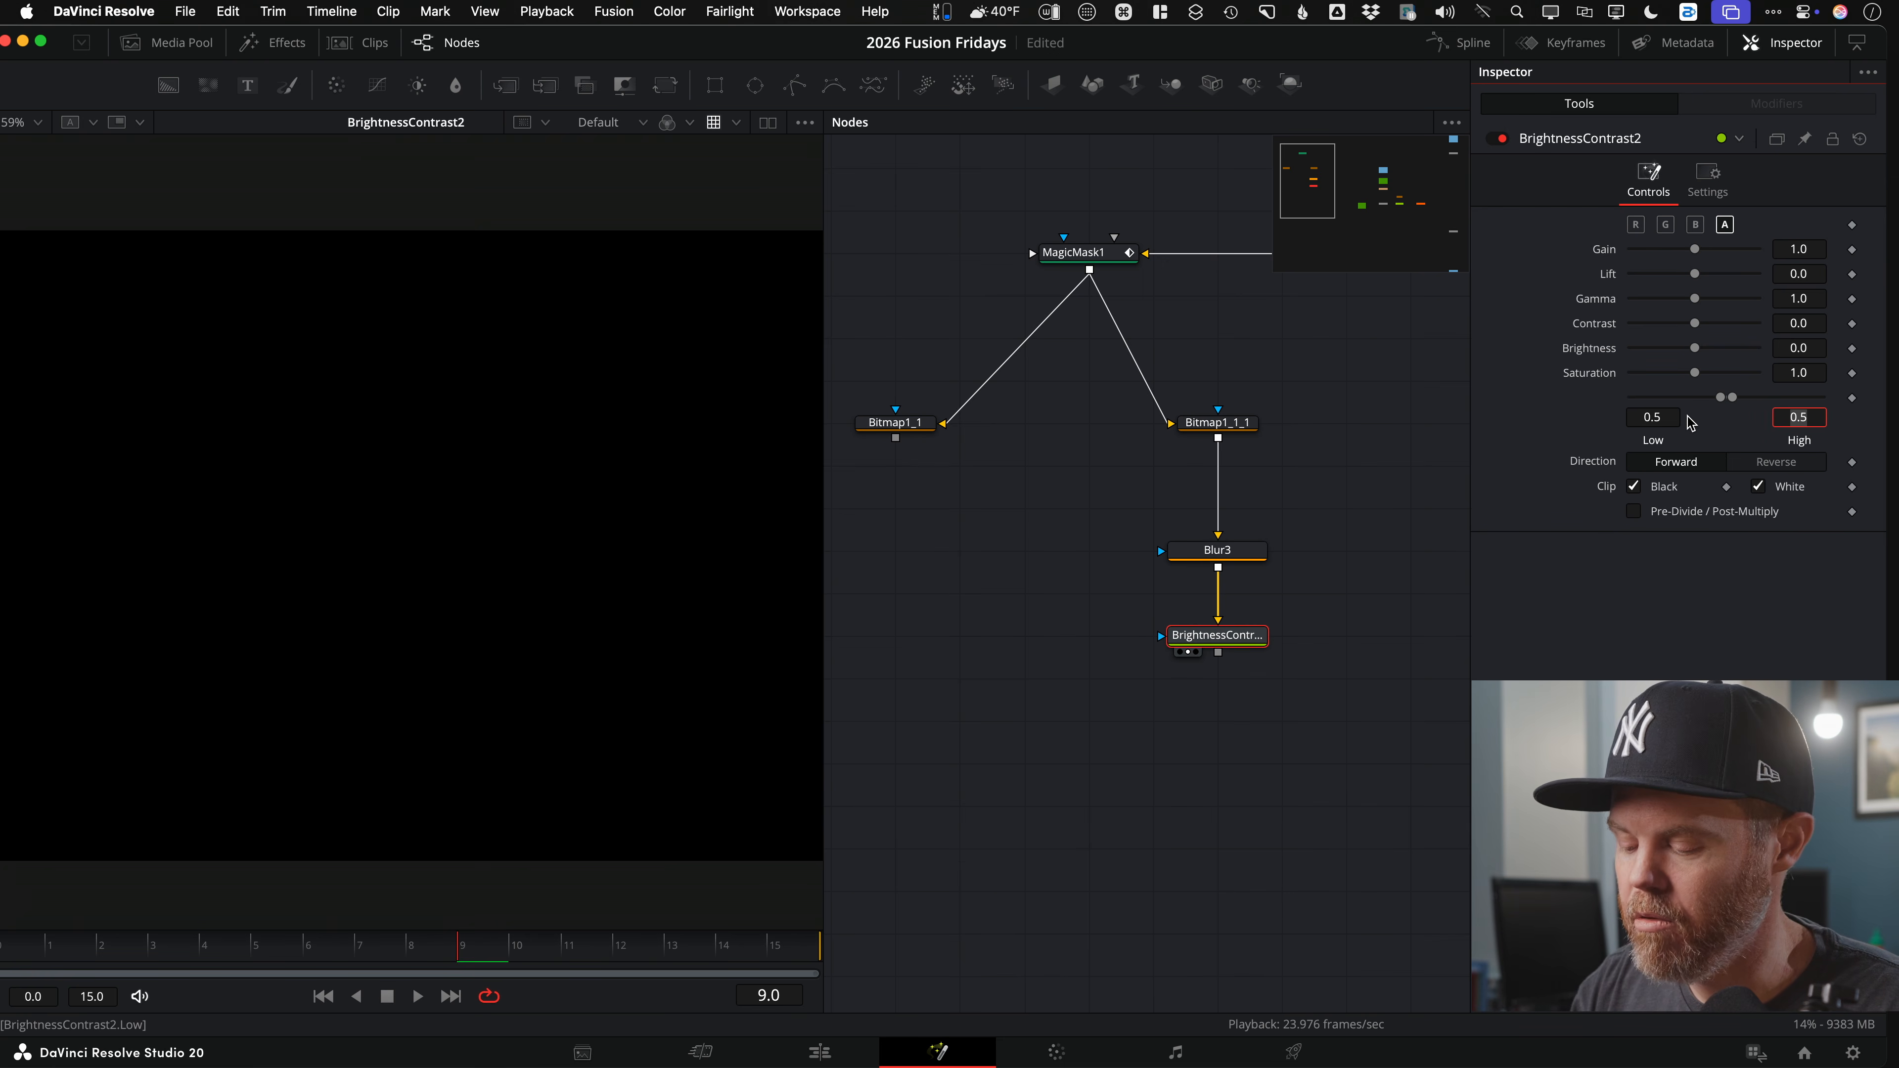
pyautogui.write('.')
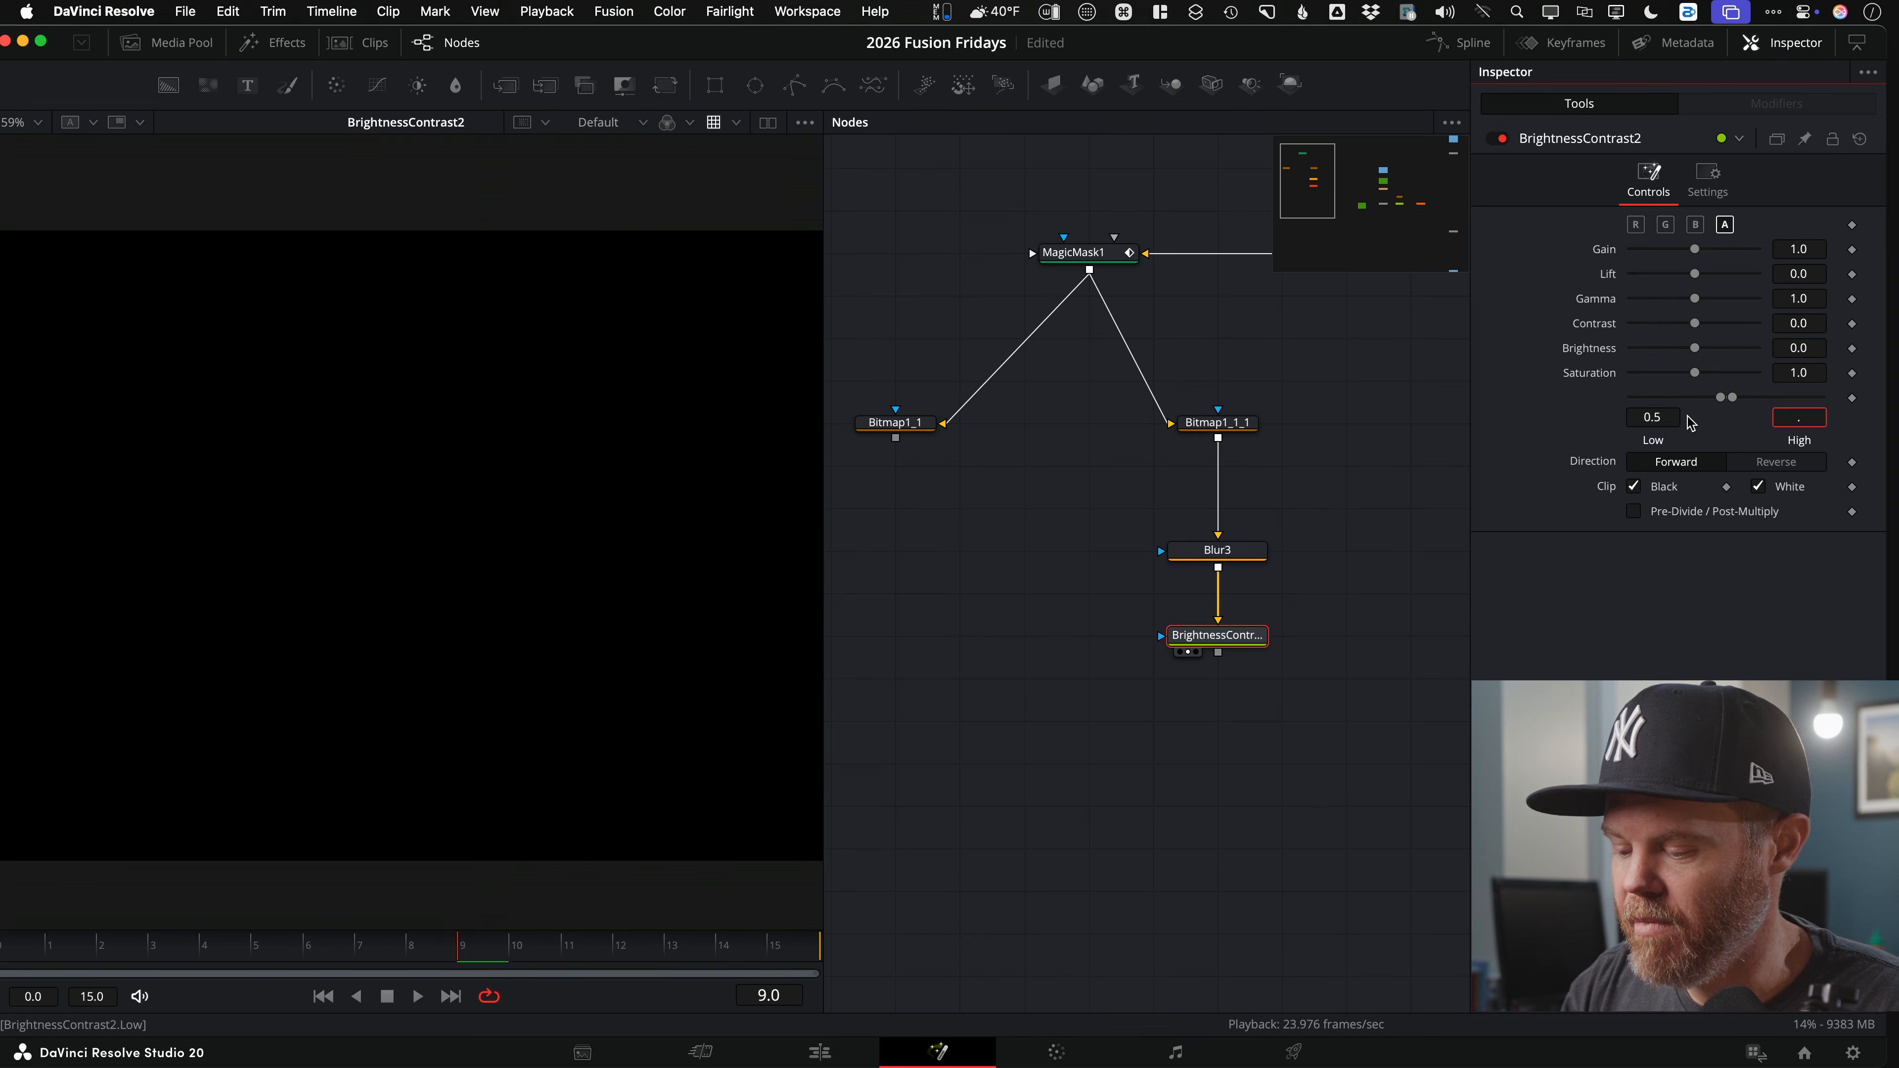
pyautogui.write('50001')
pyautogui.press('Return')
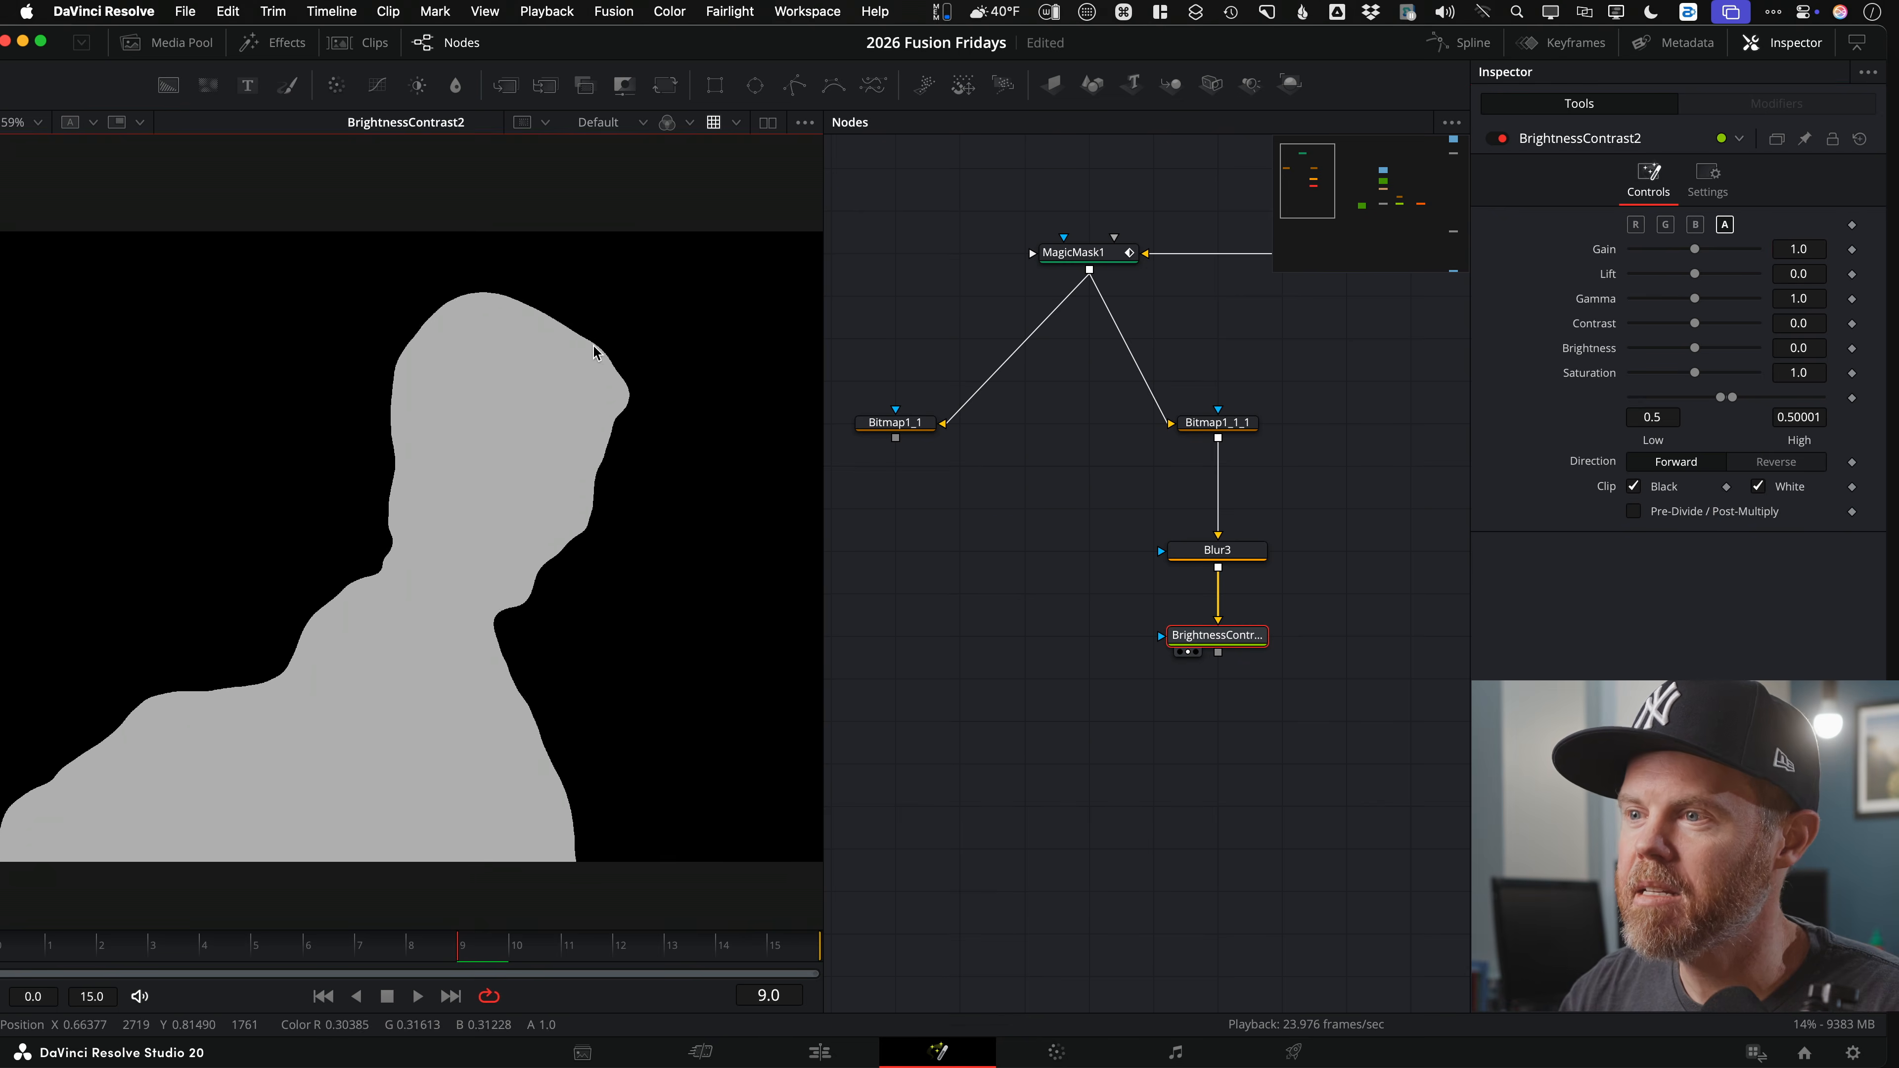
# Step: Zoom and scrub frames to check the hard matte edges, then test Gamma and reset it to 1.0
pyautogui.scroll(10, 596, 349)
pyautogui.scroll(-7, 571, 348)
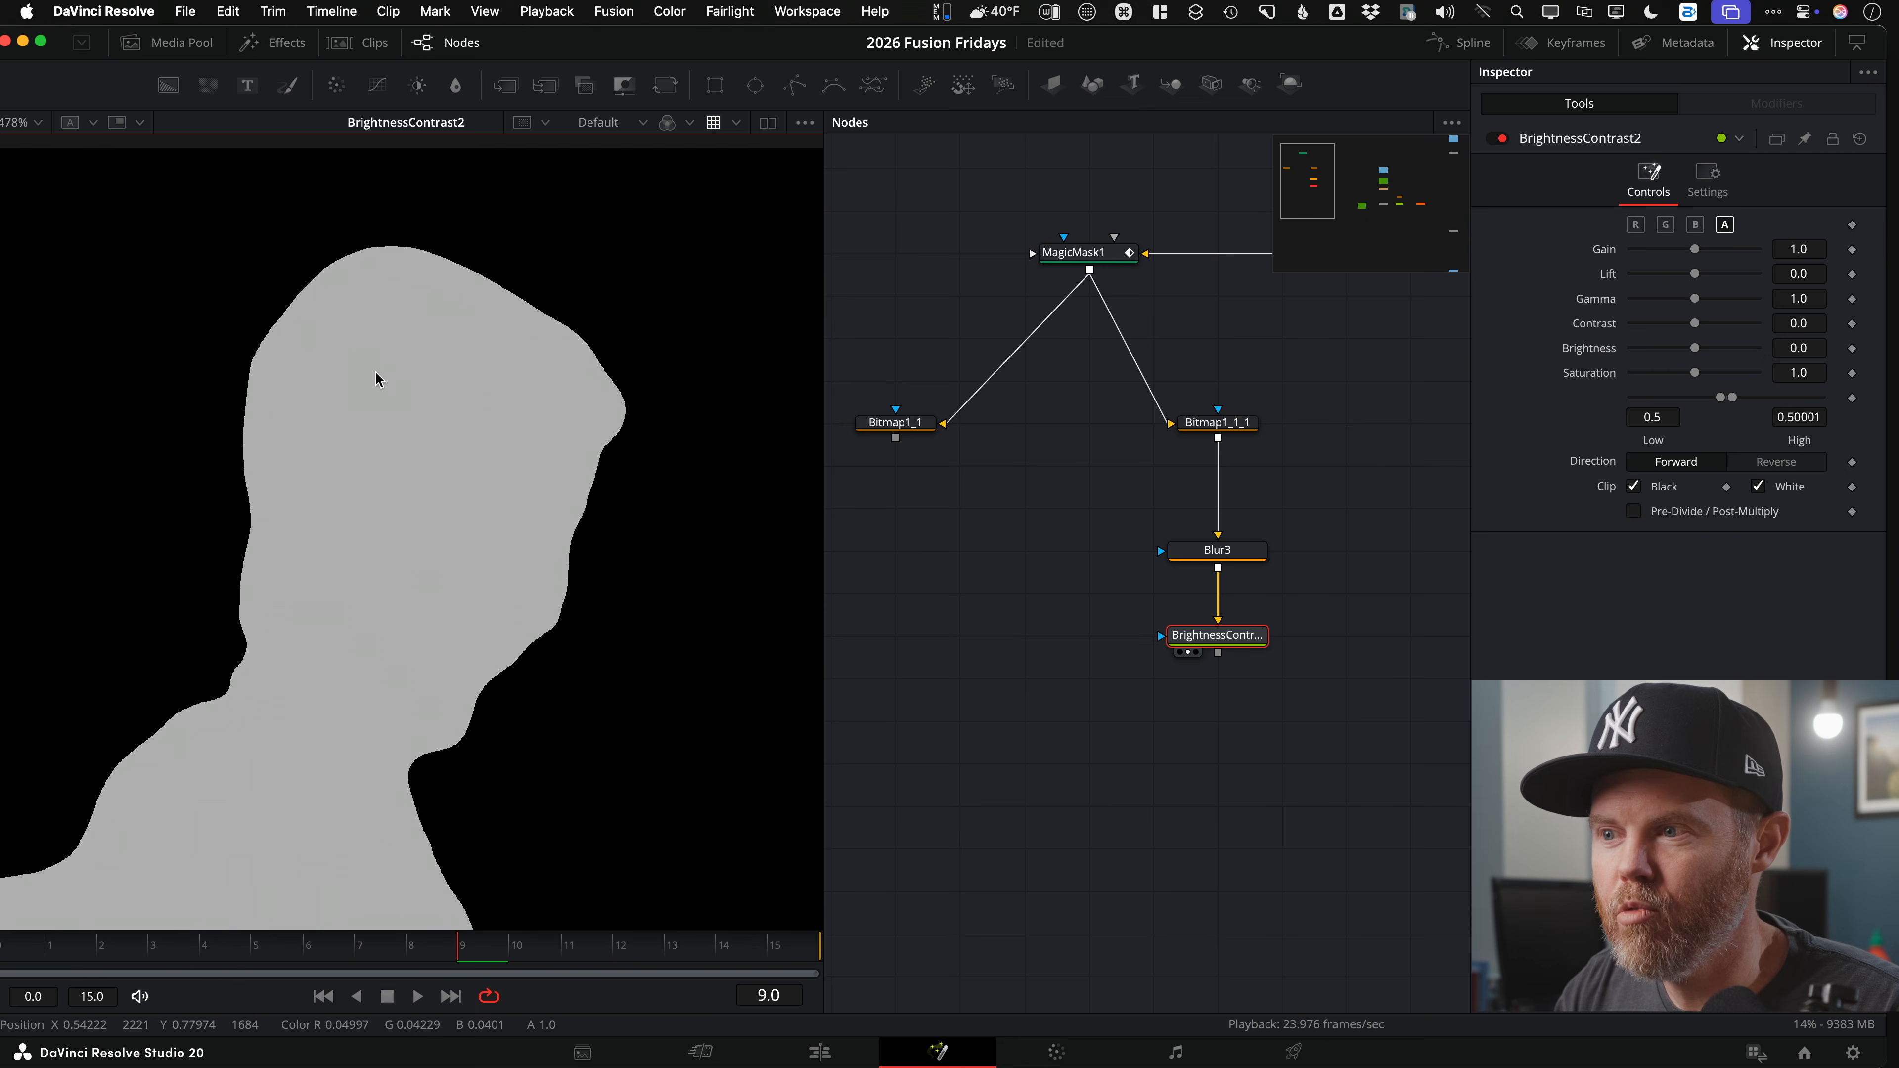
pyautogui.scroll(-3, 497, 400)
pyautogui.moveTo(275, 944); pyautogui.dragTo(509, 943)
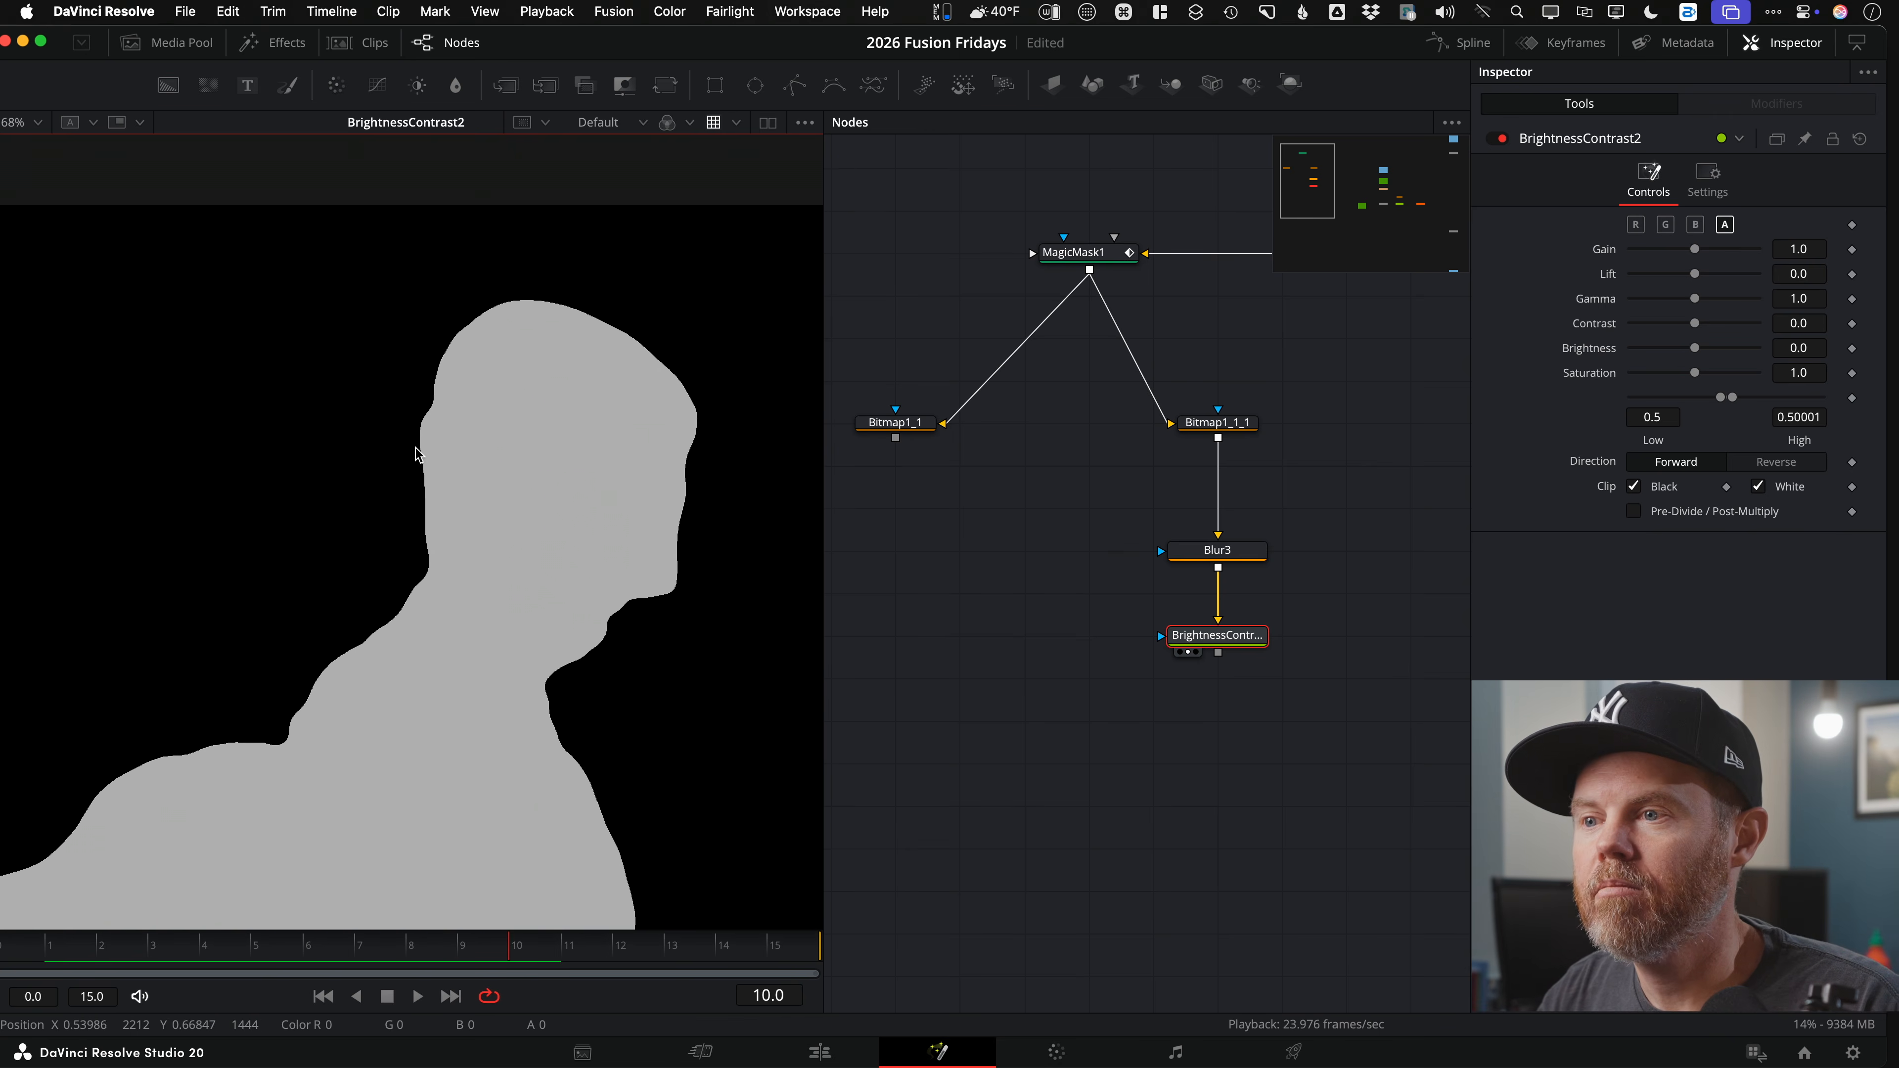
pyautogui.scroll(10, 468, 468)
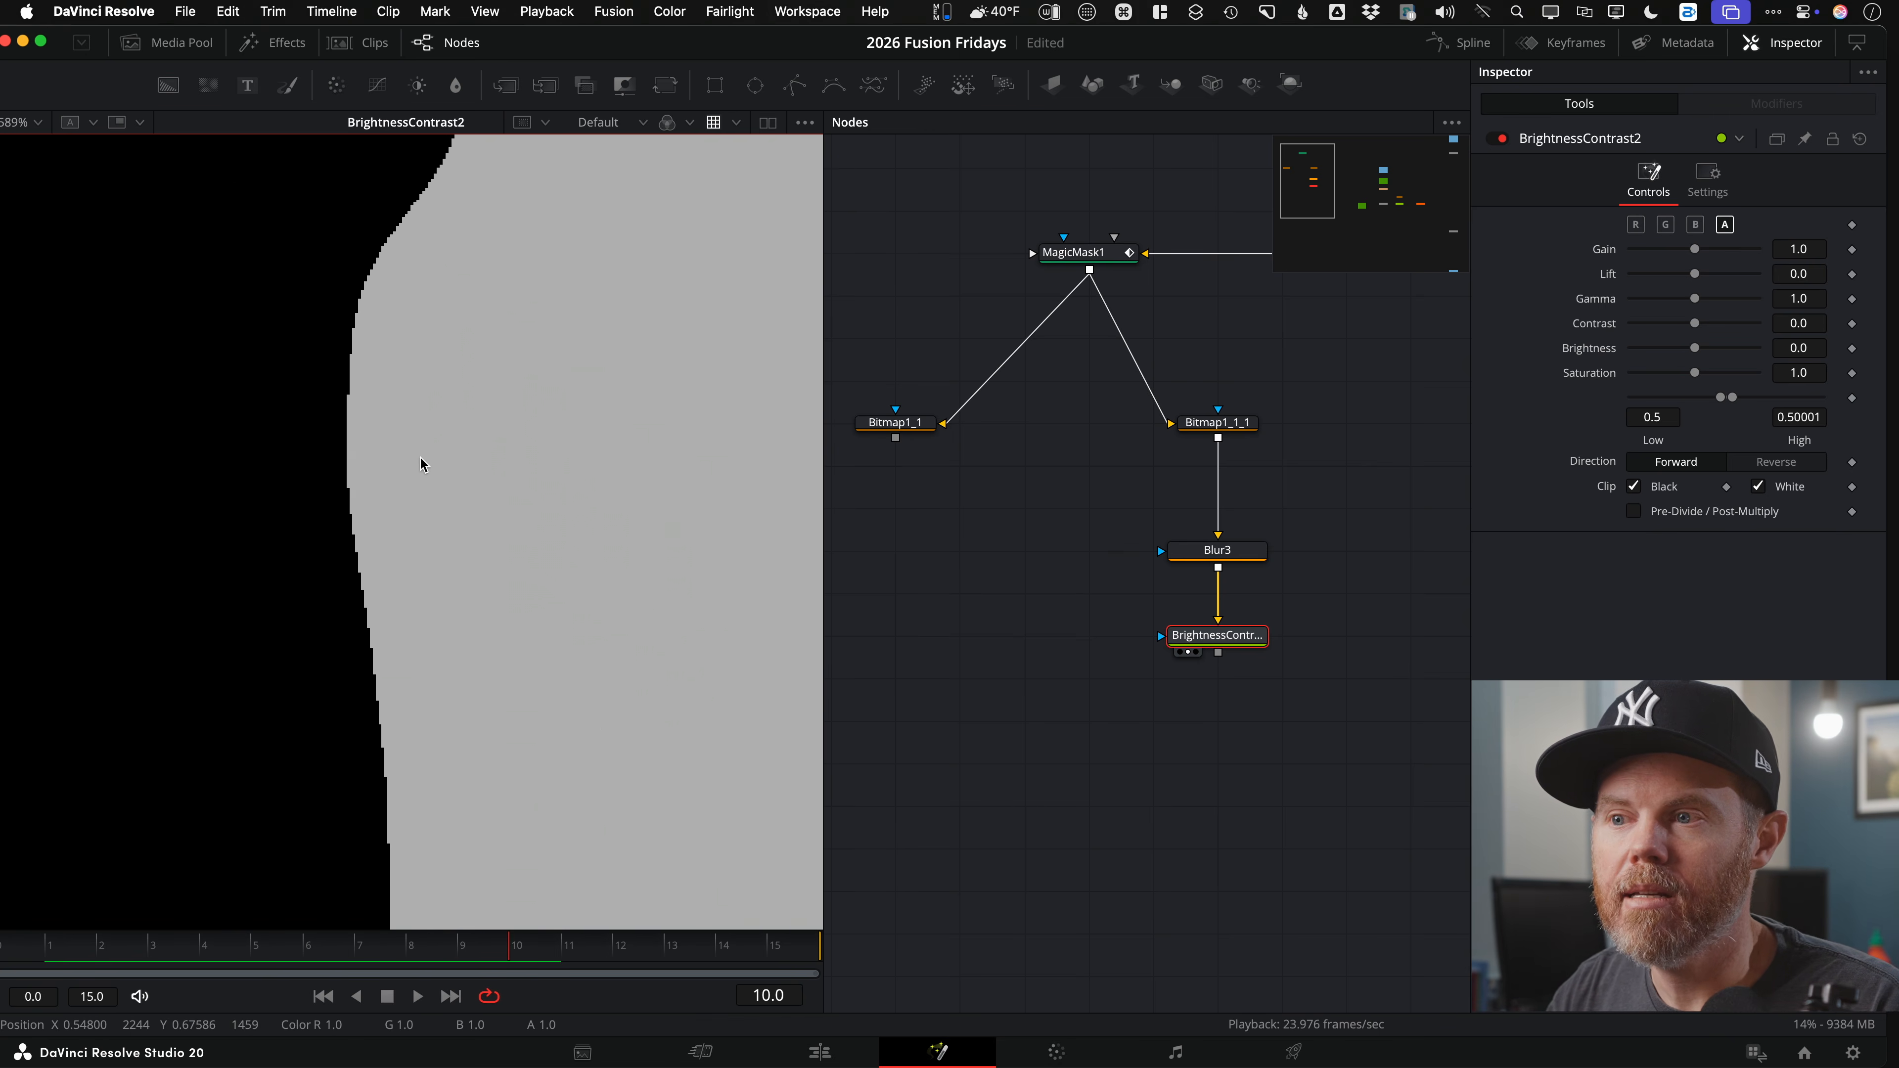
pyautogui.scroll(-3, 440, 470)
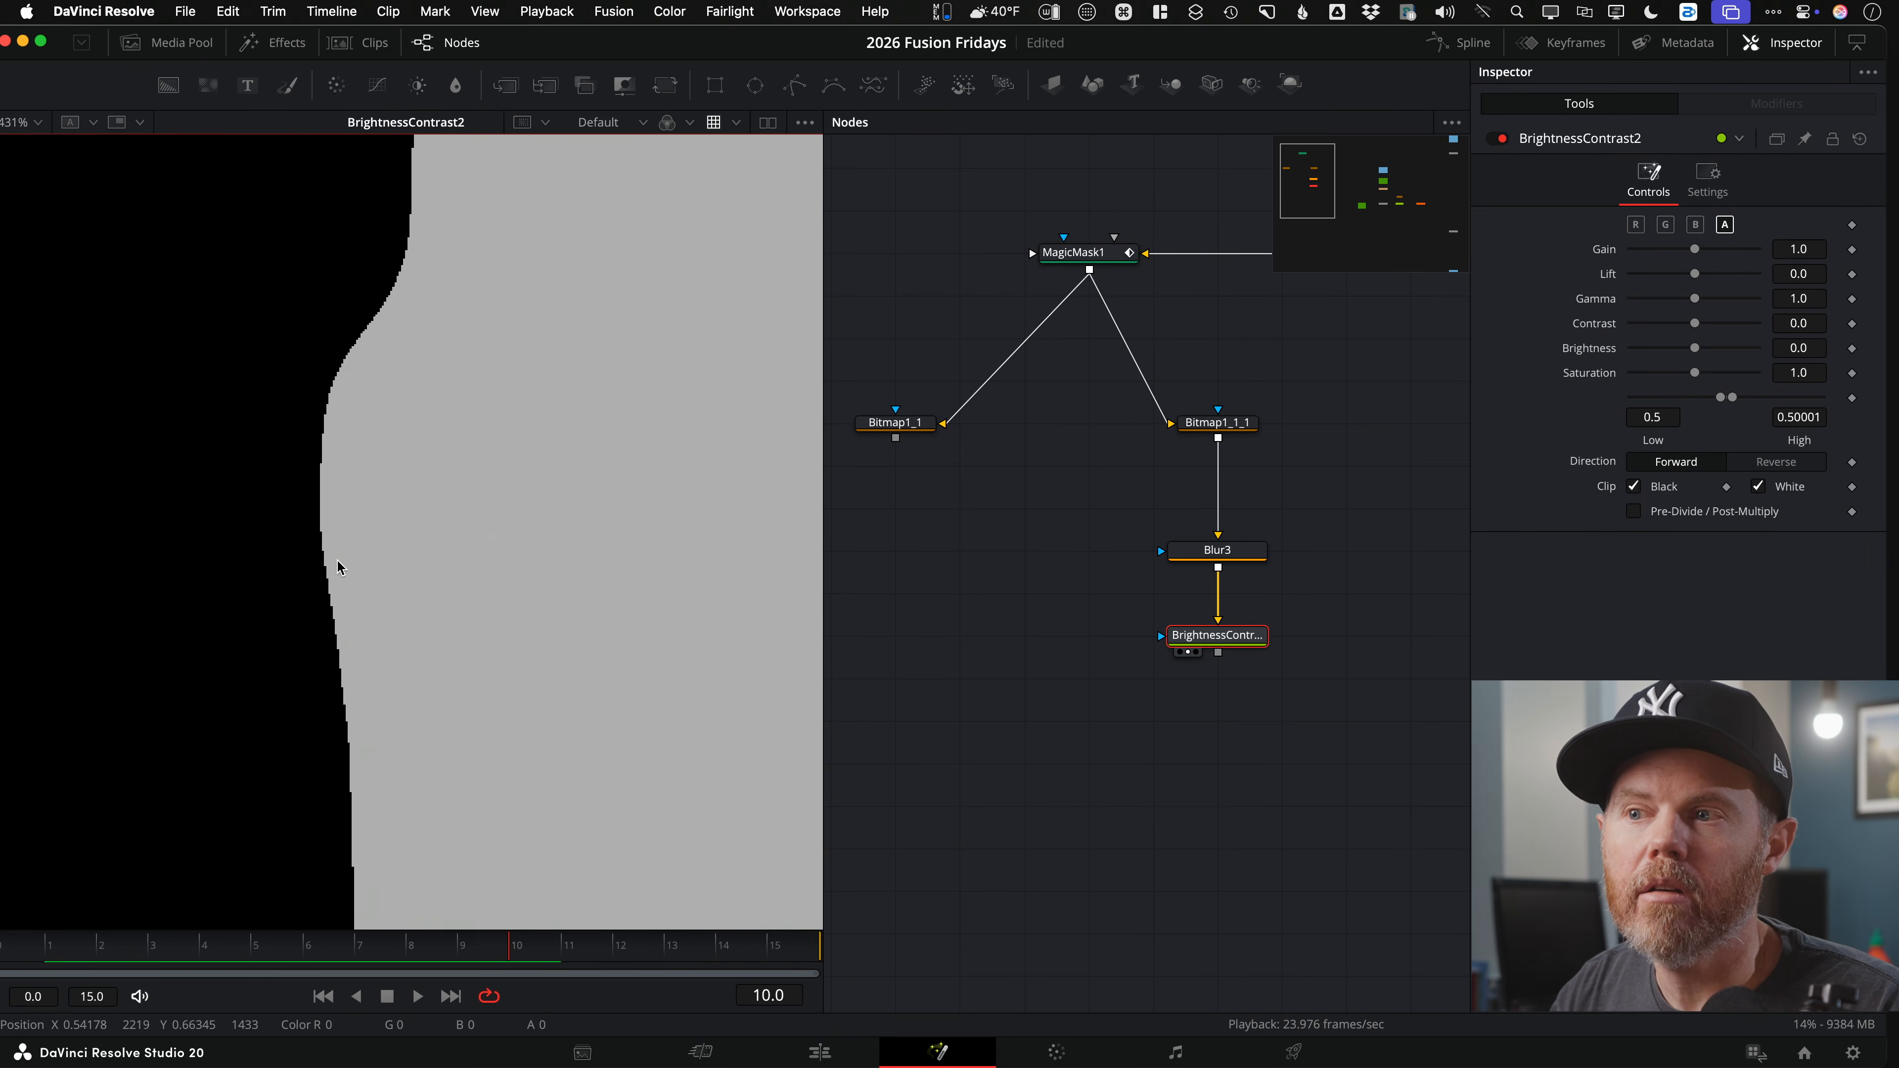
pyautogui.scroll(1, 303, 512)
pyautogui.scroll(-3, 200, 499)
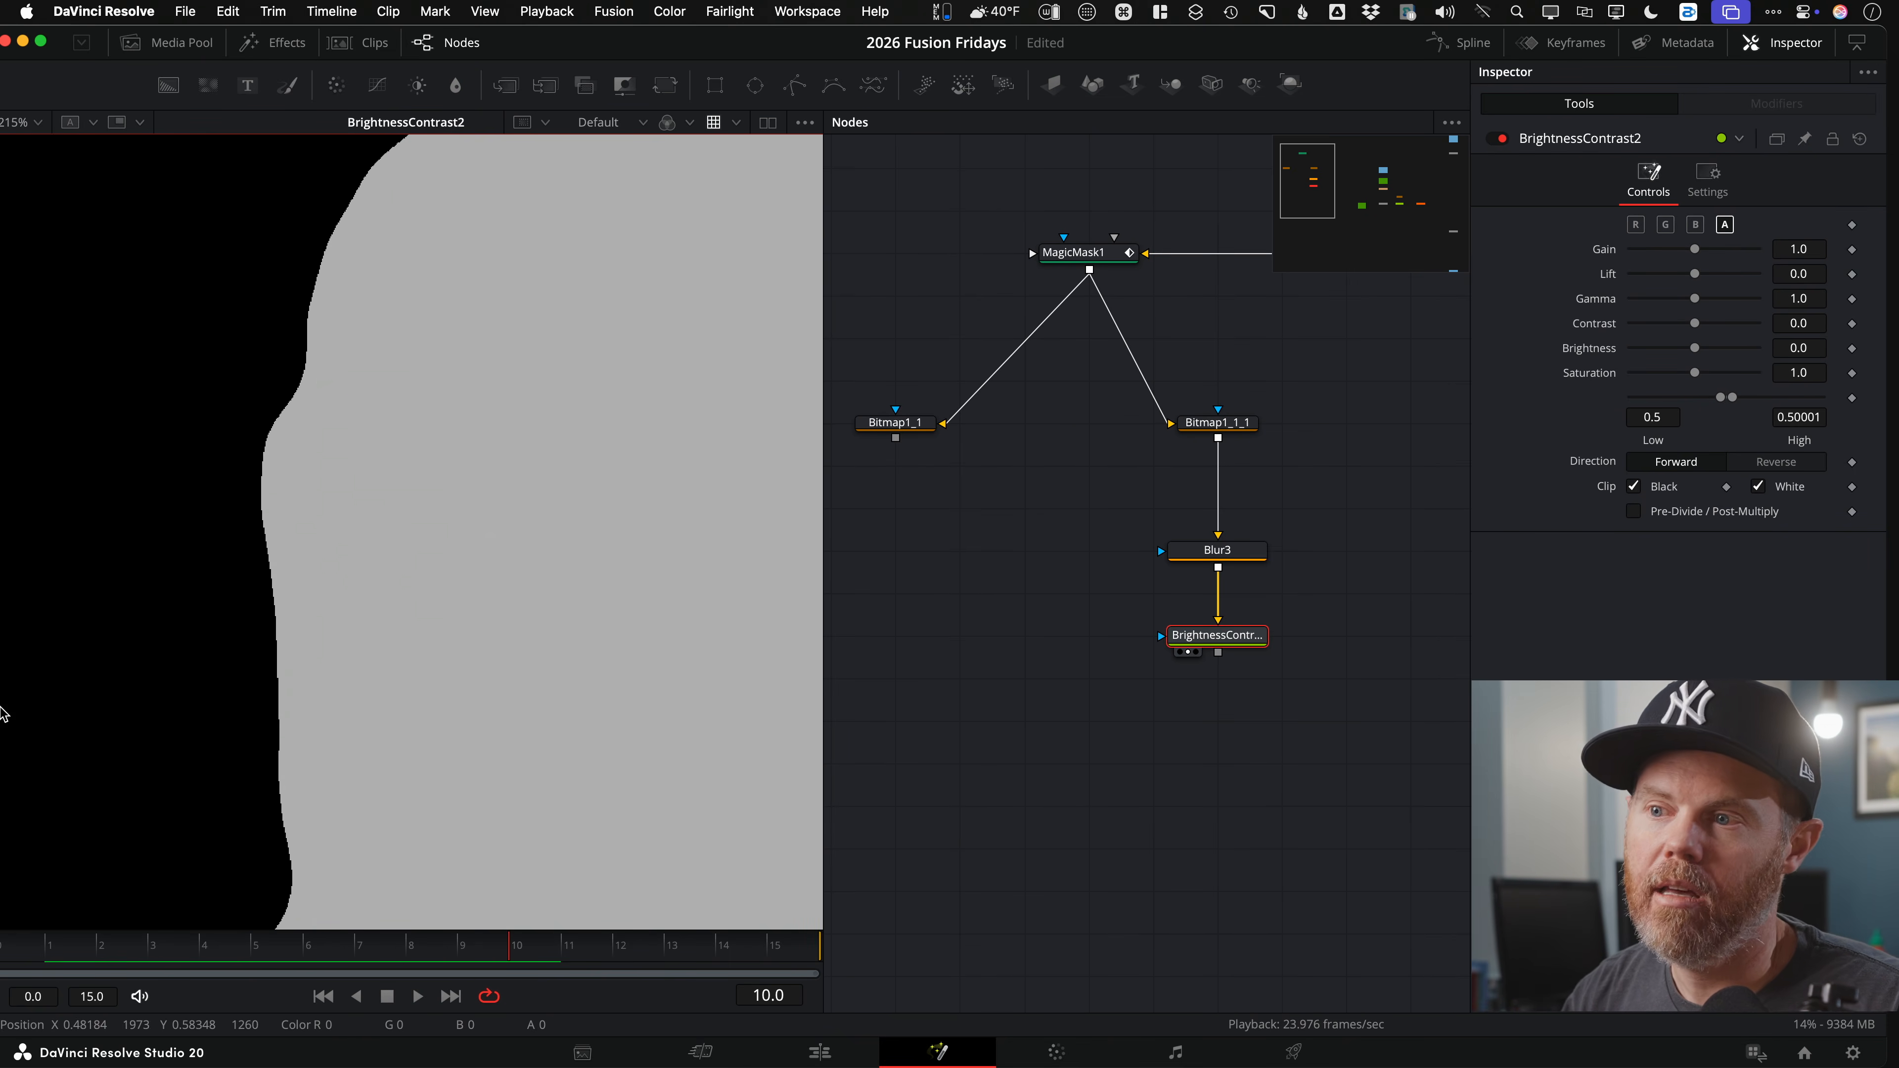
pyautogui.scroll(-4, 43, 635)
pyautogui.scroll(-1, 444, 486)
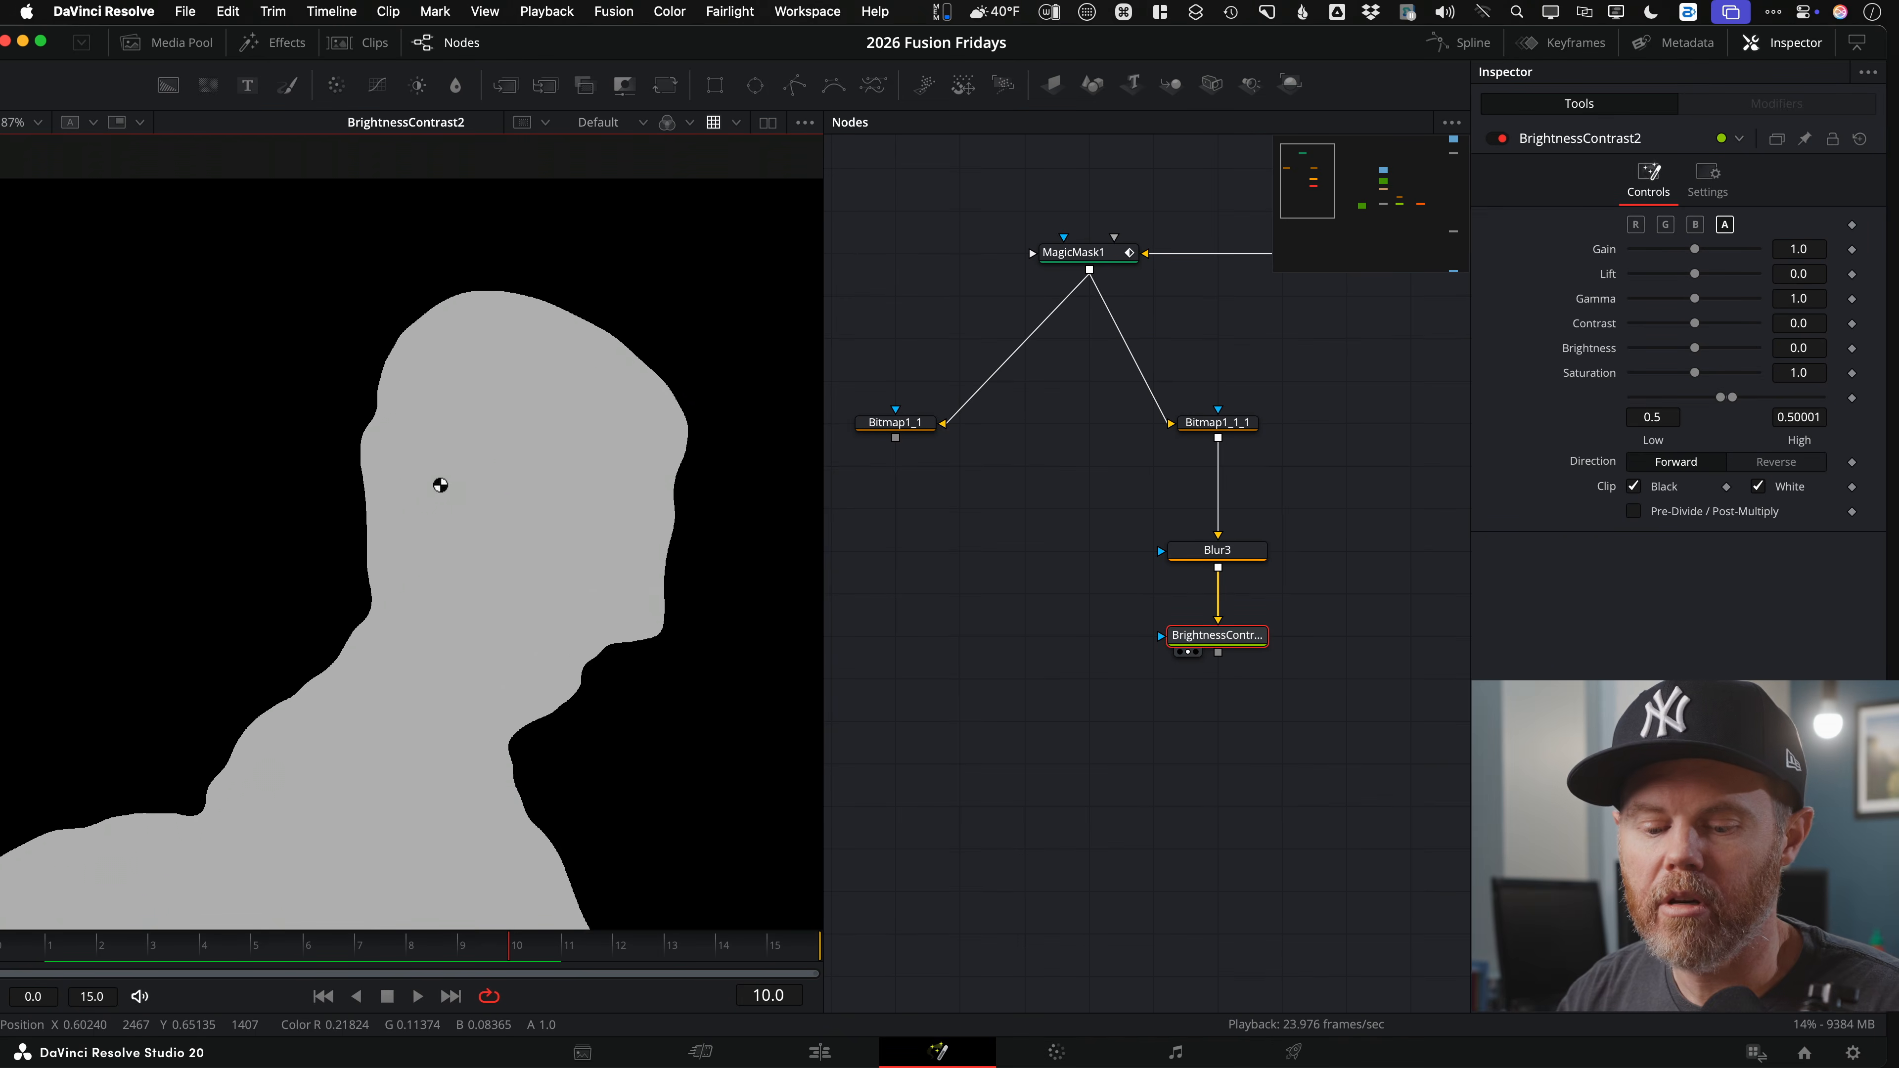
pyautogui.press('super+f')
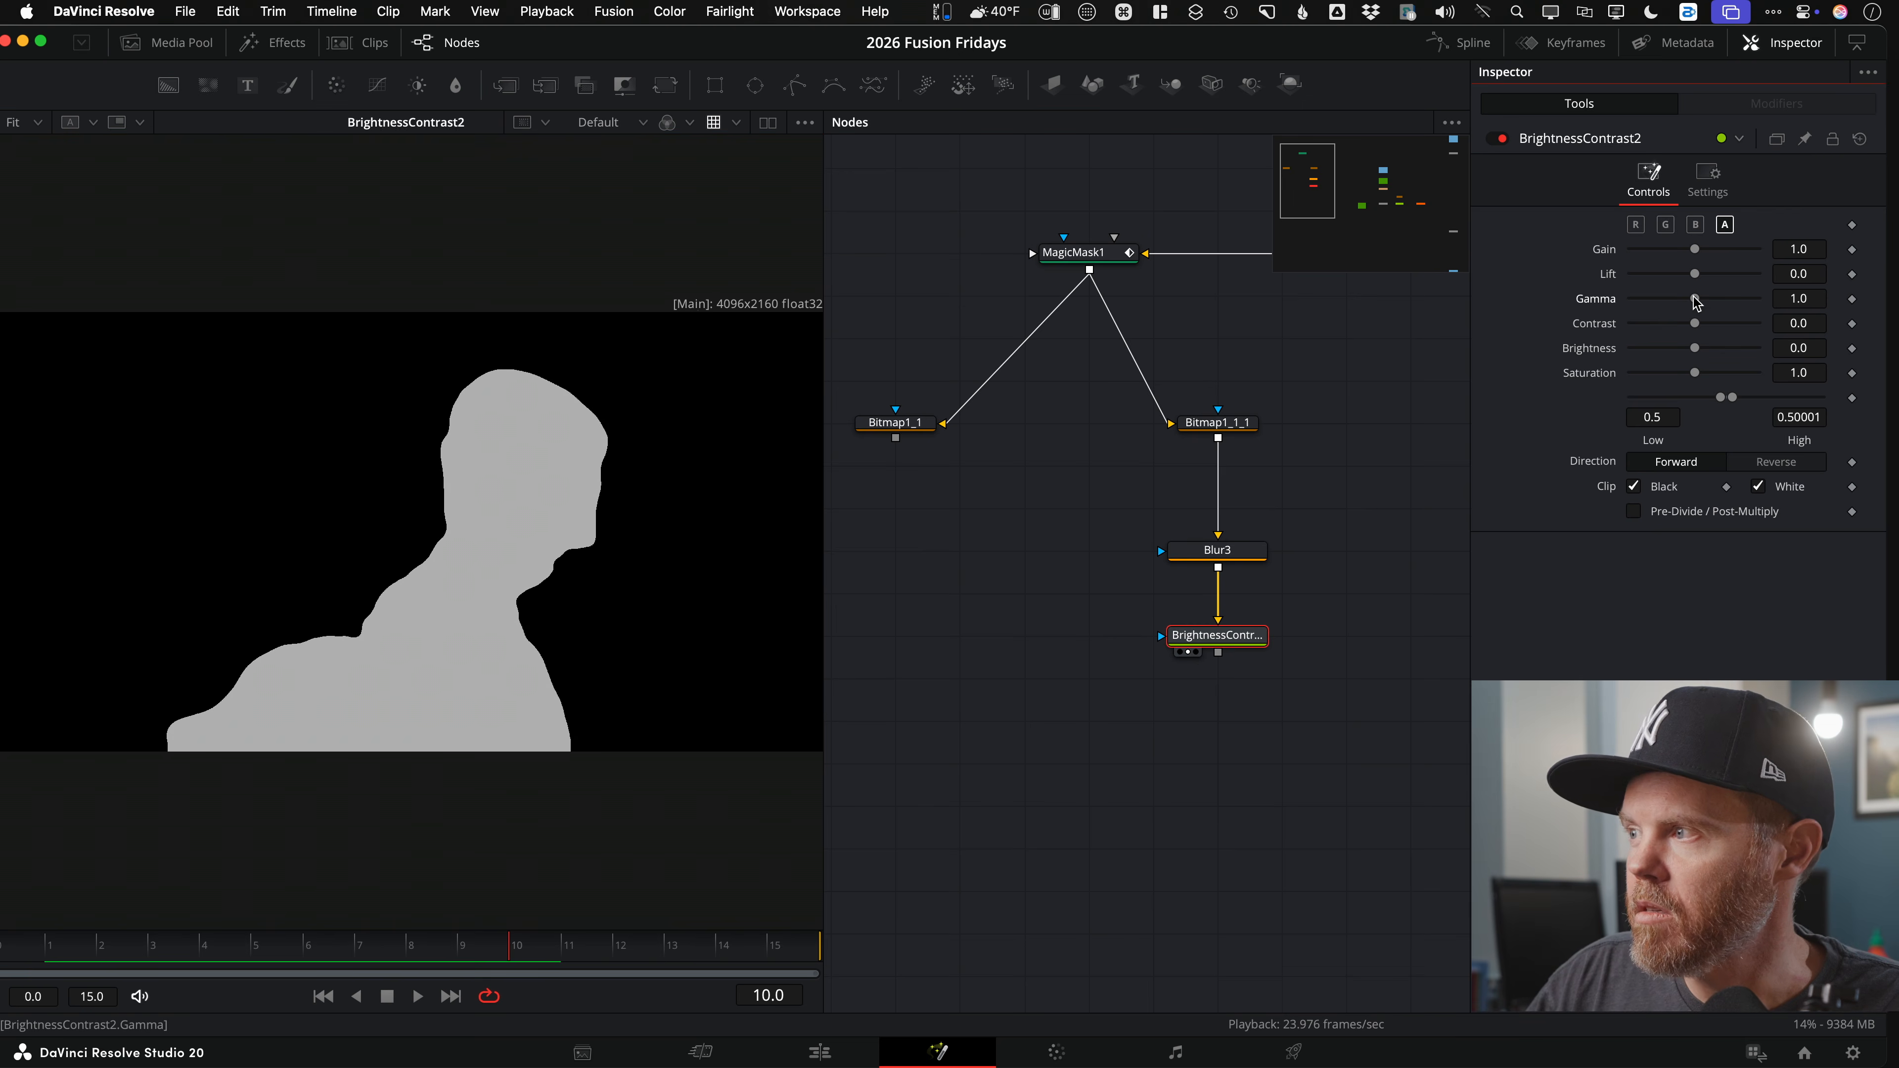
pyautogui.moveTo(1696, 301)
pyautogui.mouseDown()
pyautogui.moveTo(1641, 302)
pyautogui.moveTo(1766, 301)
pyautogui.moveTo(1661, 301)
pyautogui.moveTo(1720, 302)
pyautogui.moveTo(1676, 302)
pyautogui.moveTo(1691, 301)
pyautogui.mouseUp()
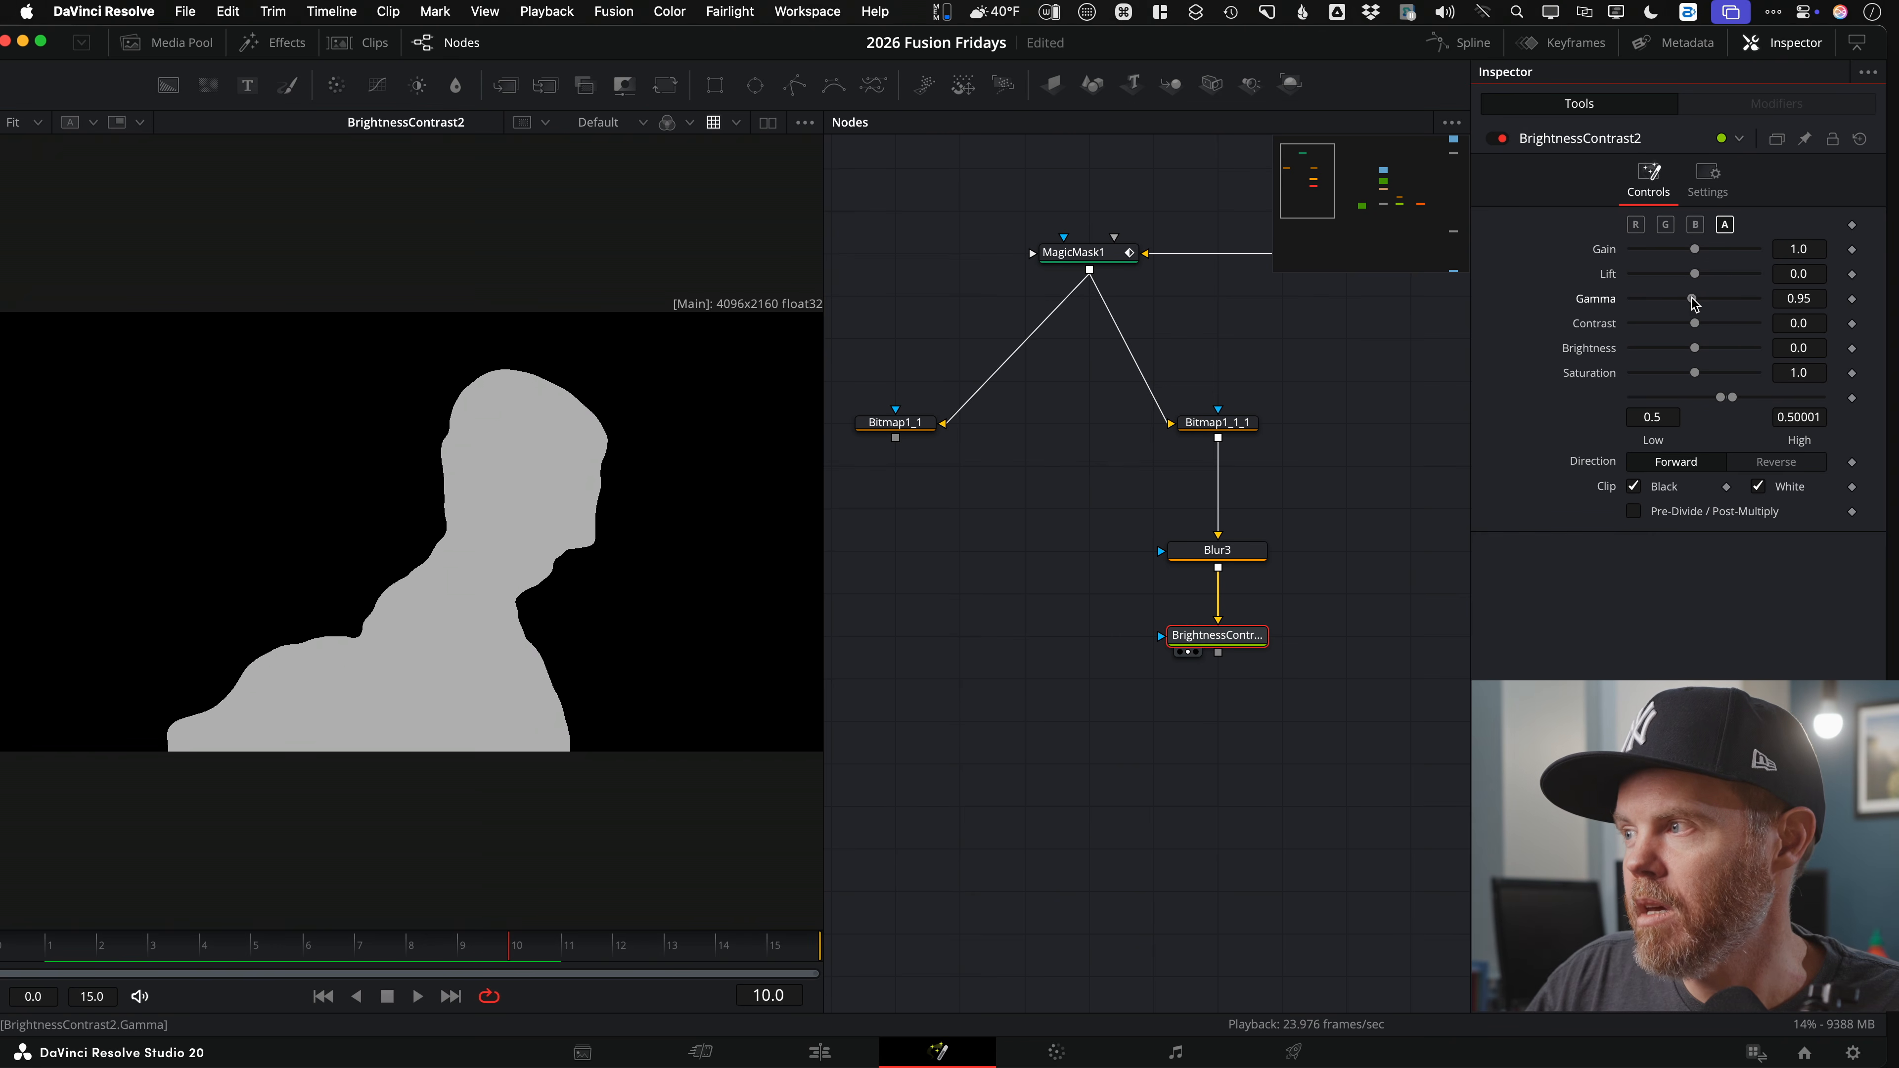
pyautogui.doubleClick(1606, 301)
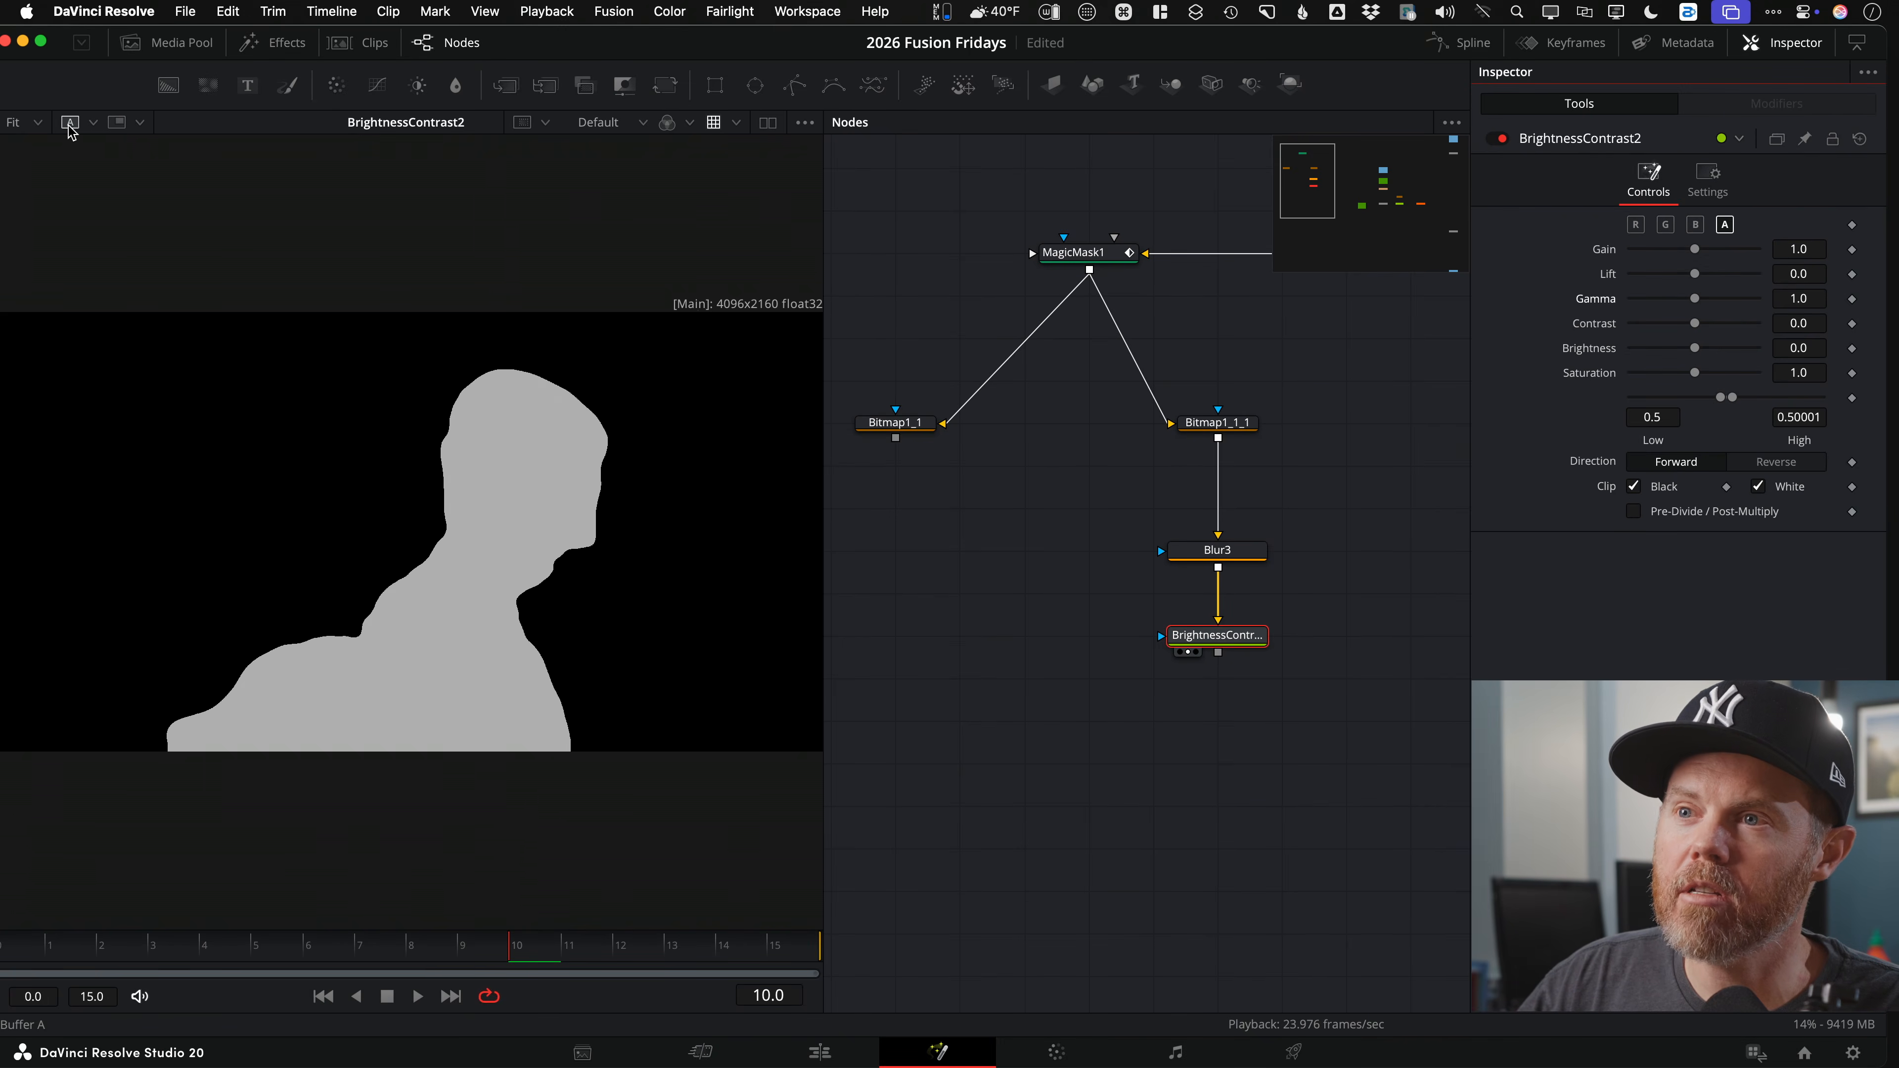
# Step: Split-wipe the BrightnessContrast2 matte against the ReduceNoise footage and slide the wipe line across
pyautogui.click(93, 122)
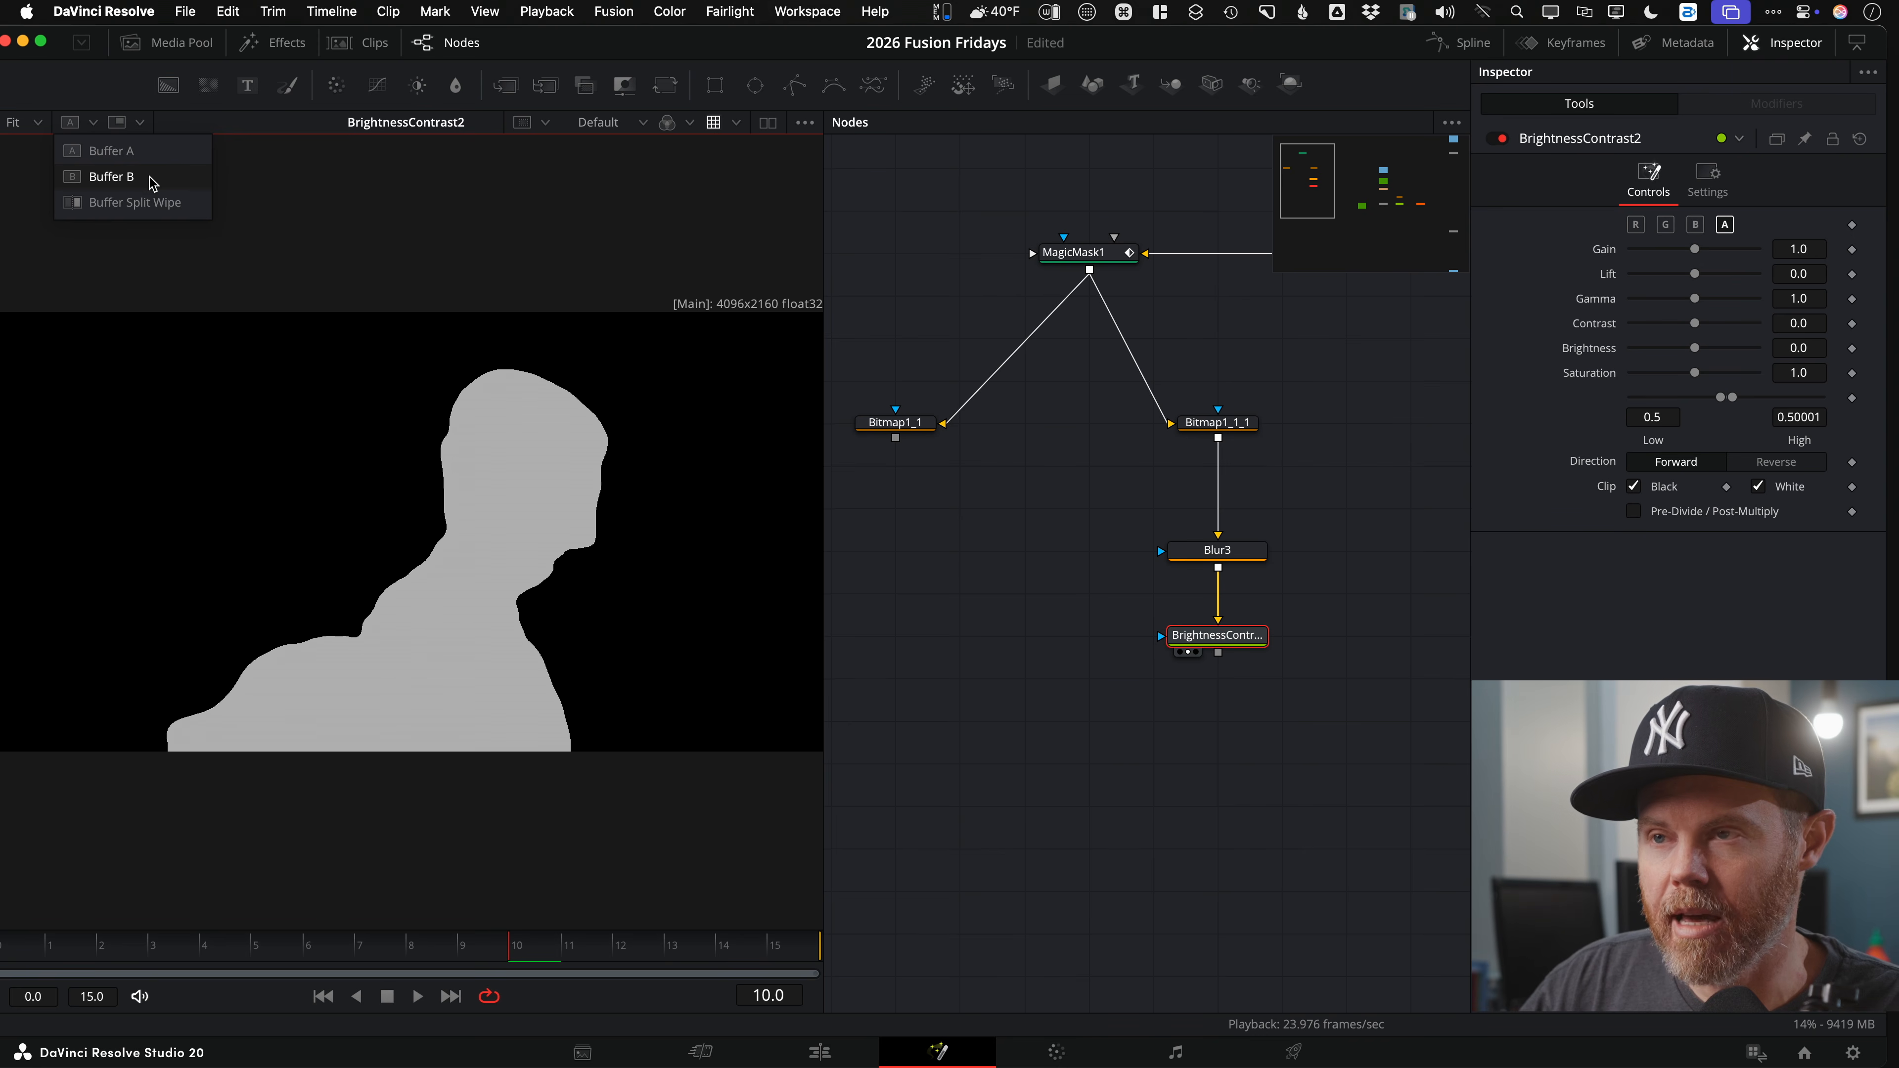
pyautogui.click(112, 177)
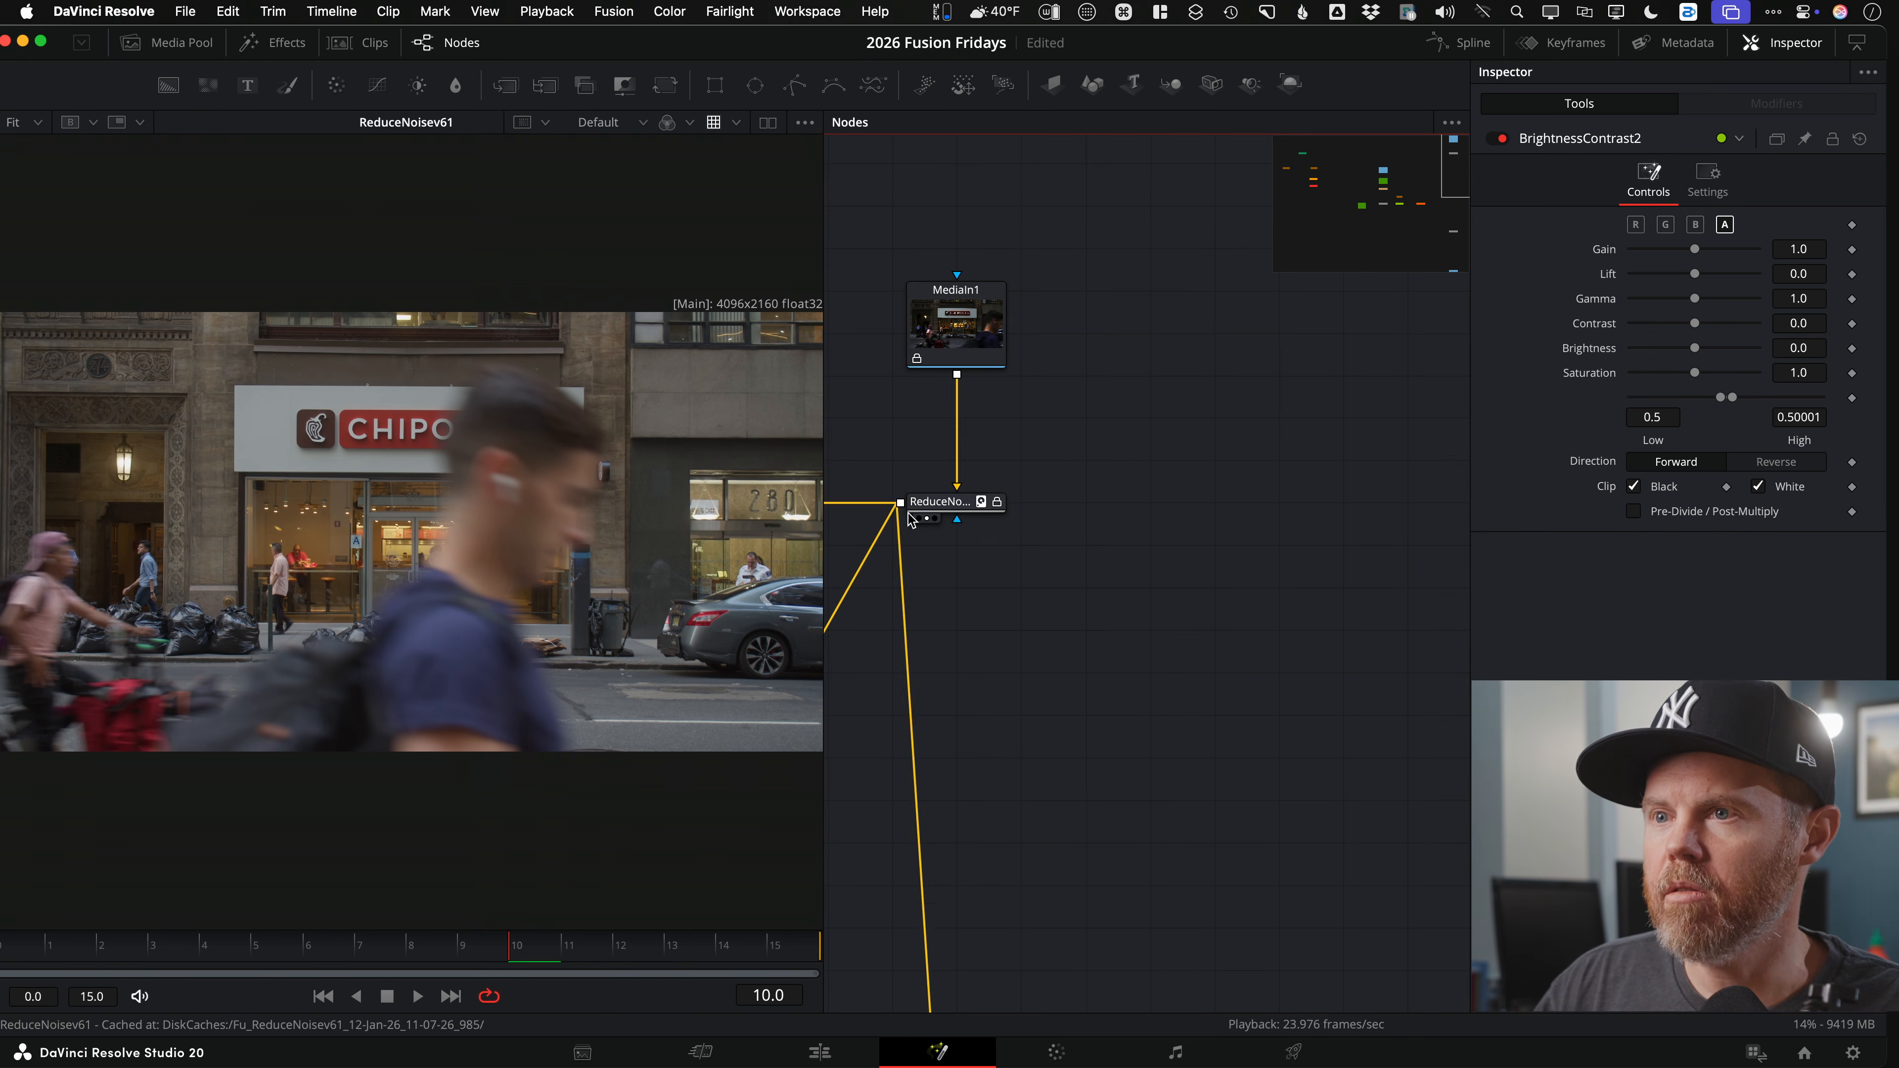
pyautogui.click(93, 123)
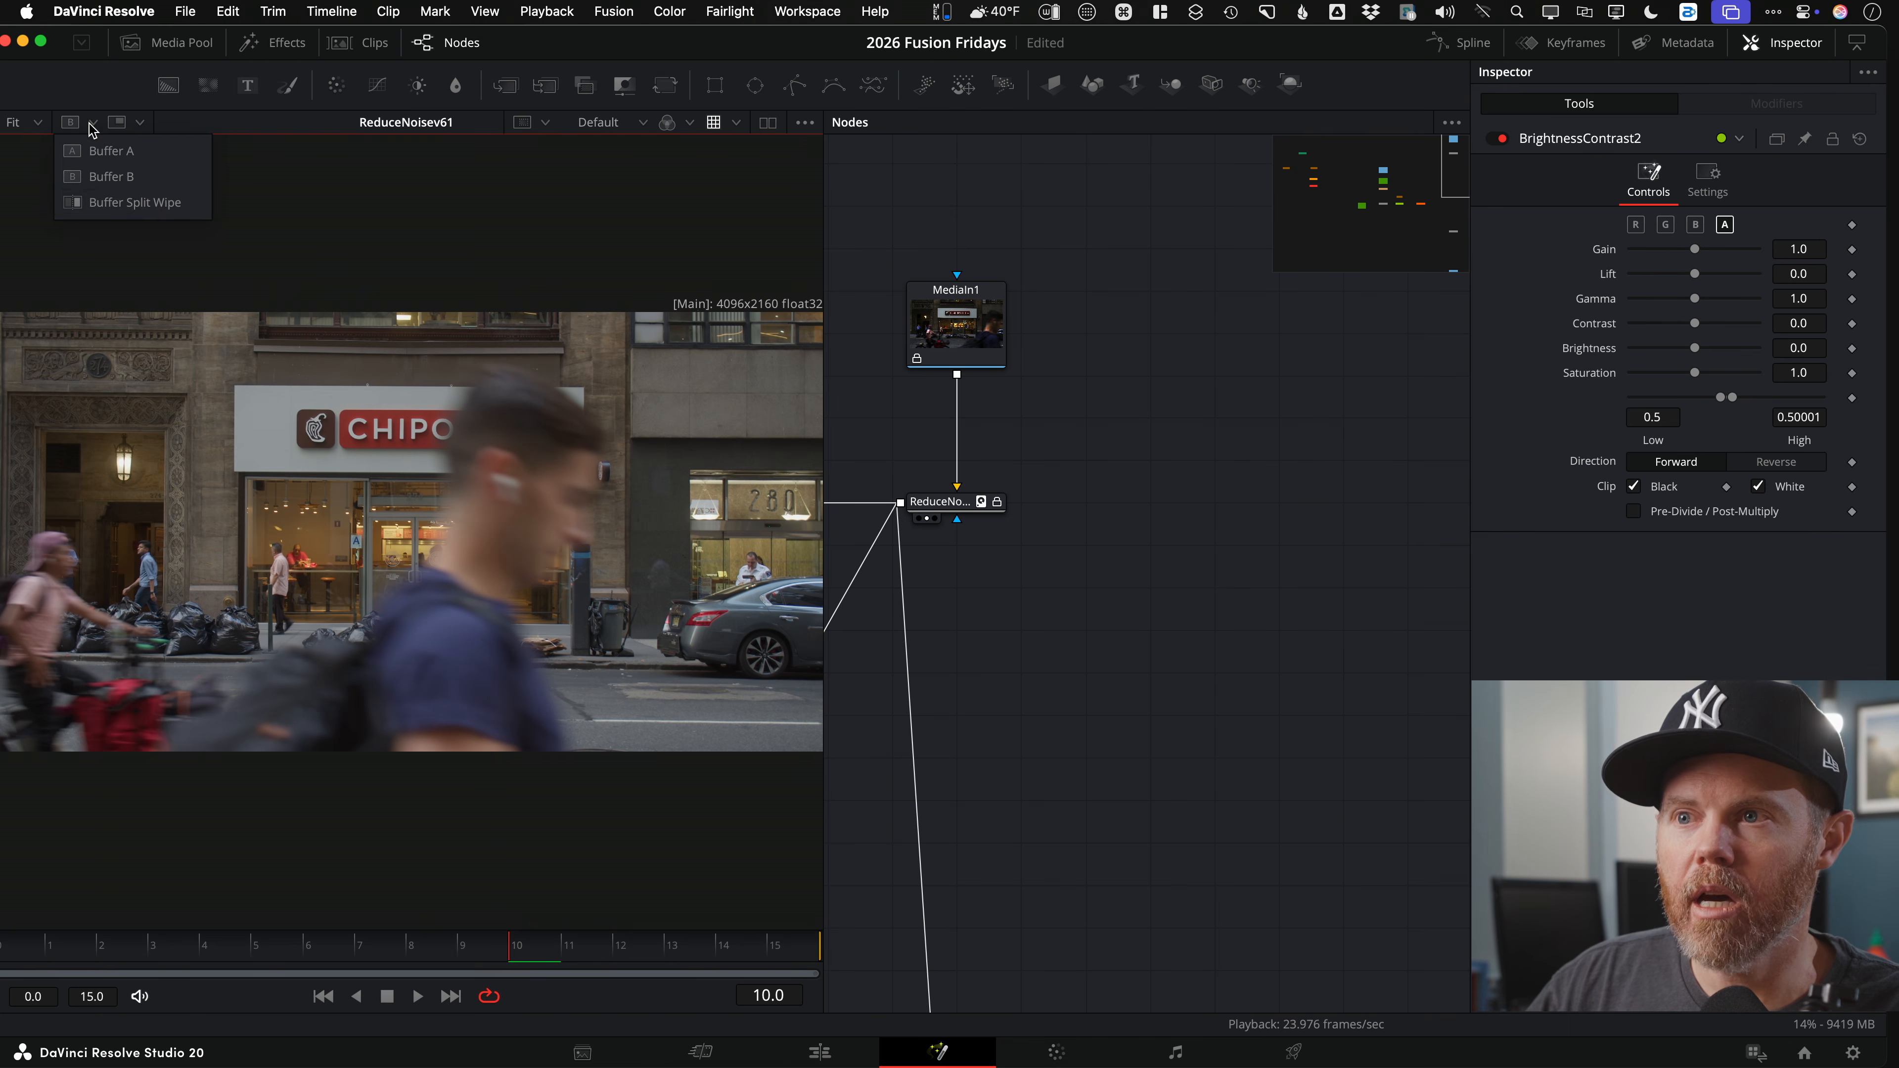
pyautogui.click(175, 202)
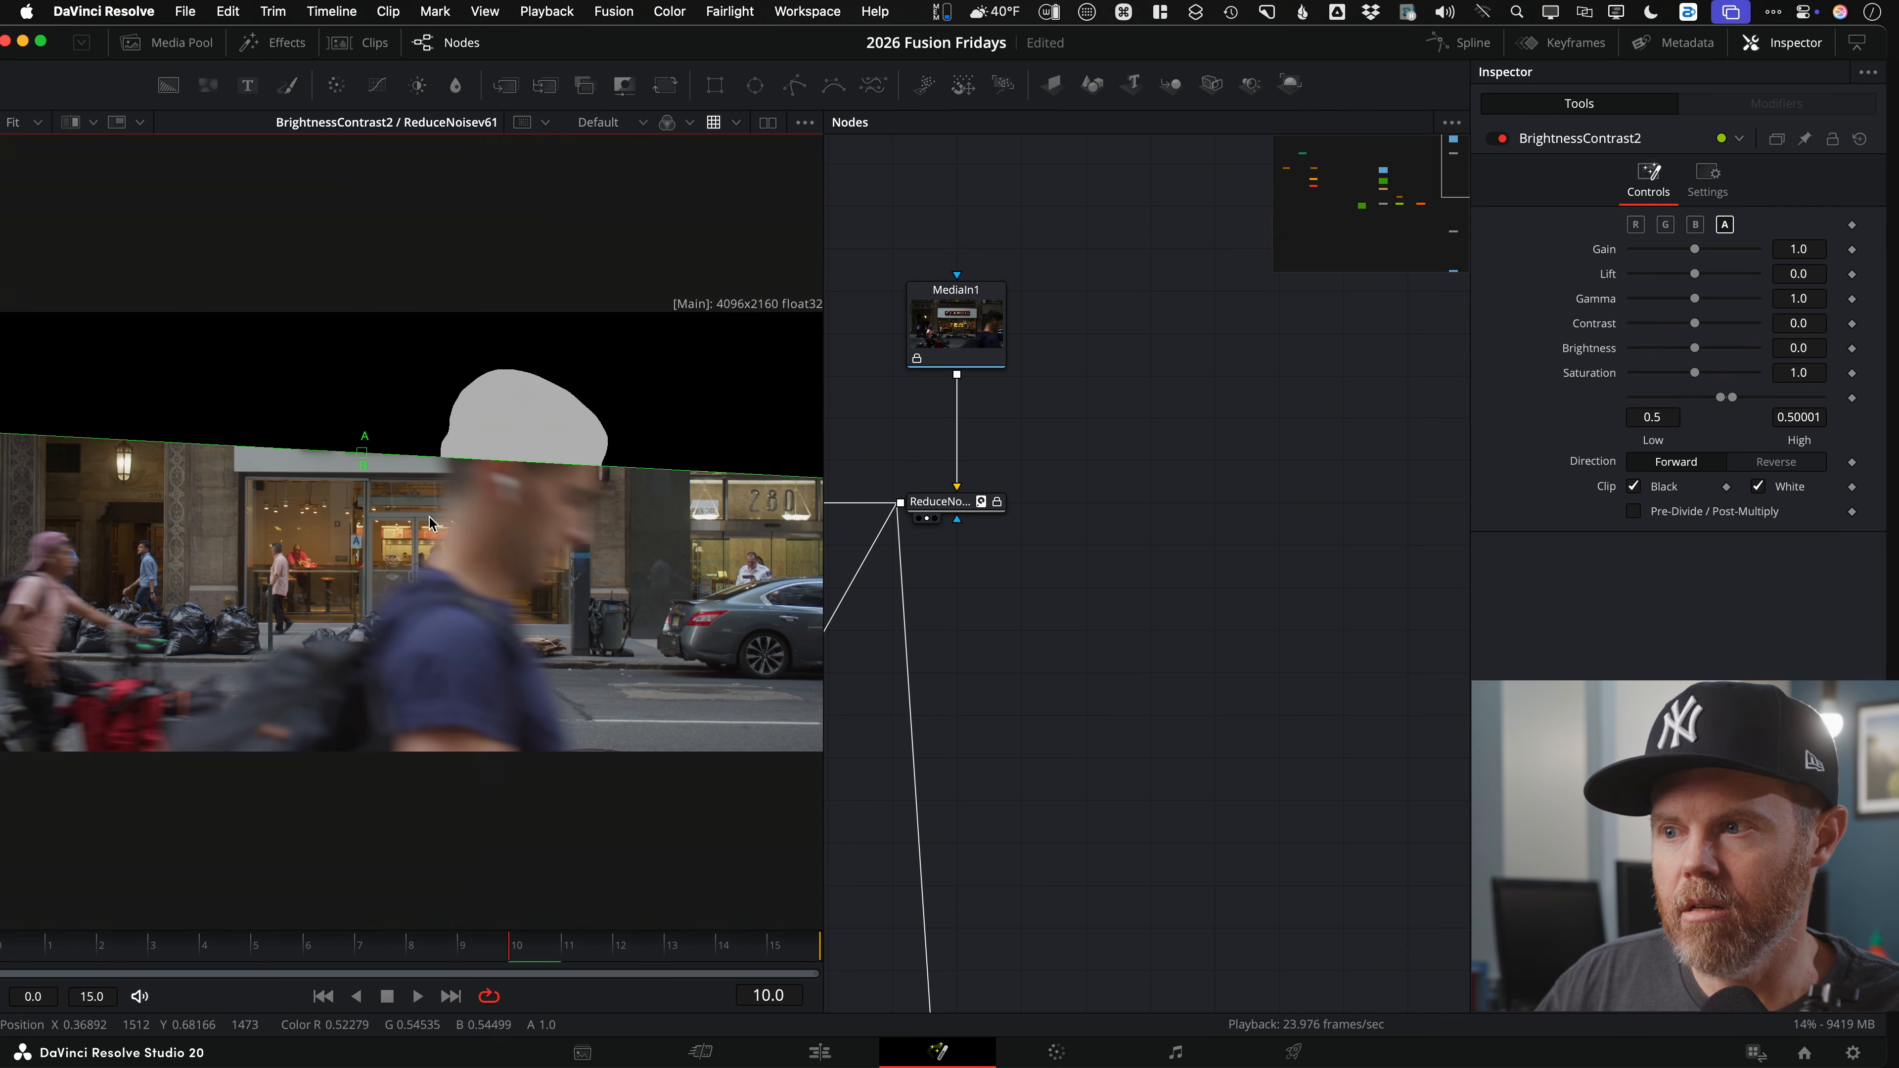
pyautogui.scroll(-5, 924, 599)
pyautogui.scroll(-5, 1119, 502)
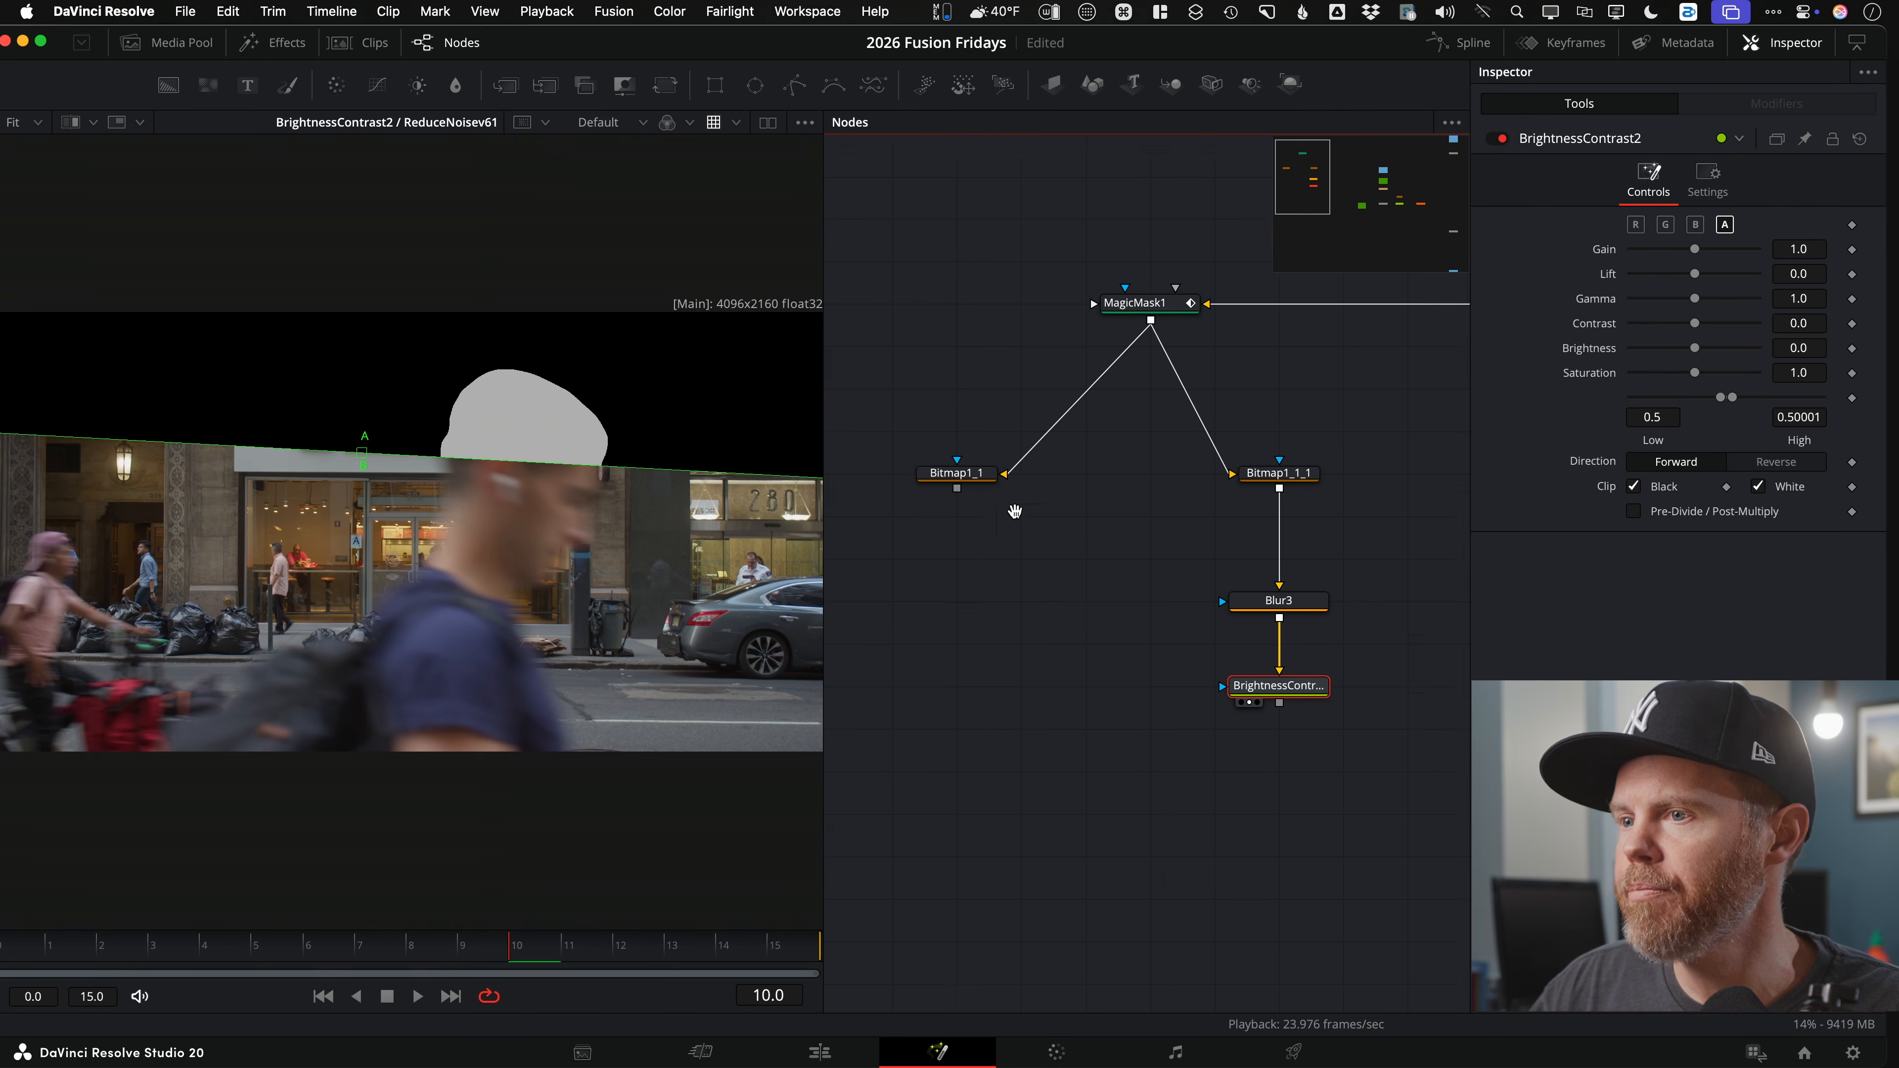
pyautogui.moveTo(345, 449); pyautogui.dragTo(82, 428)
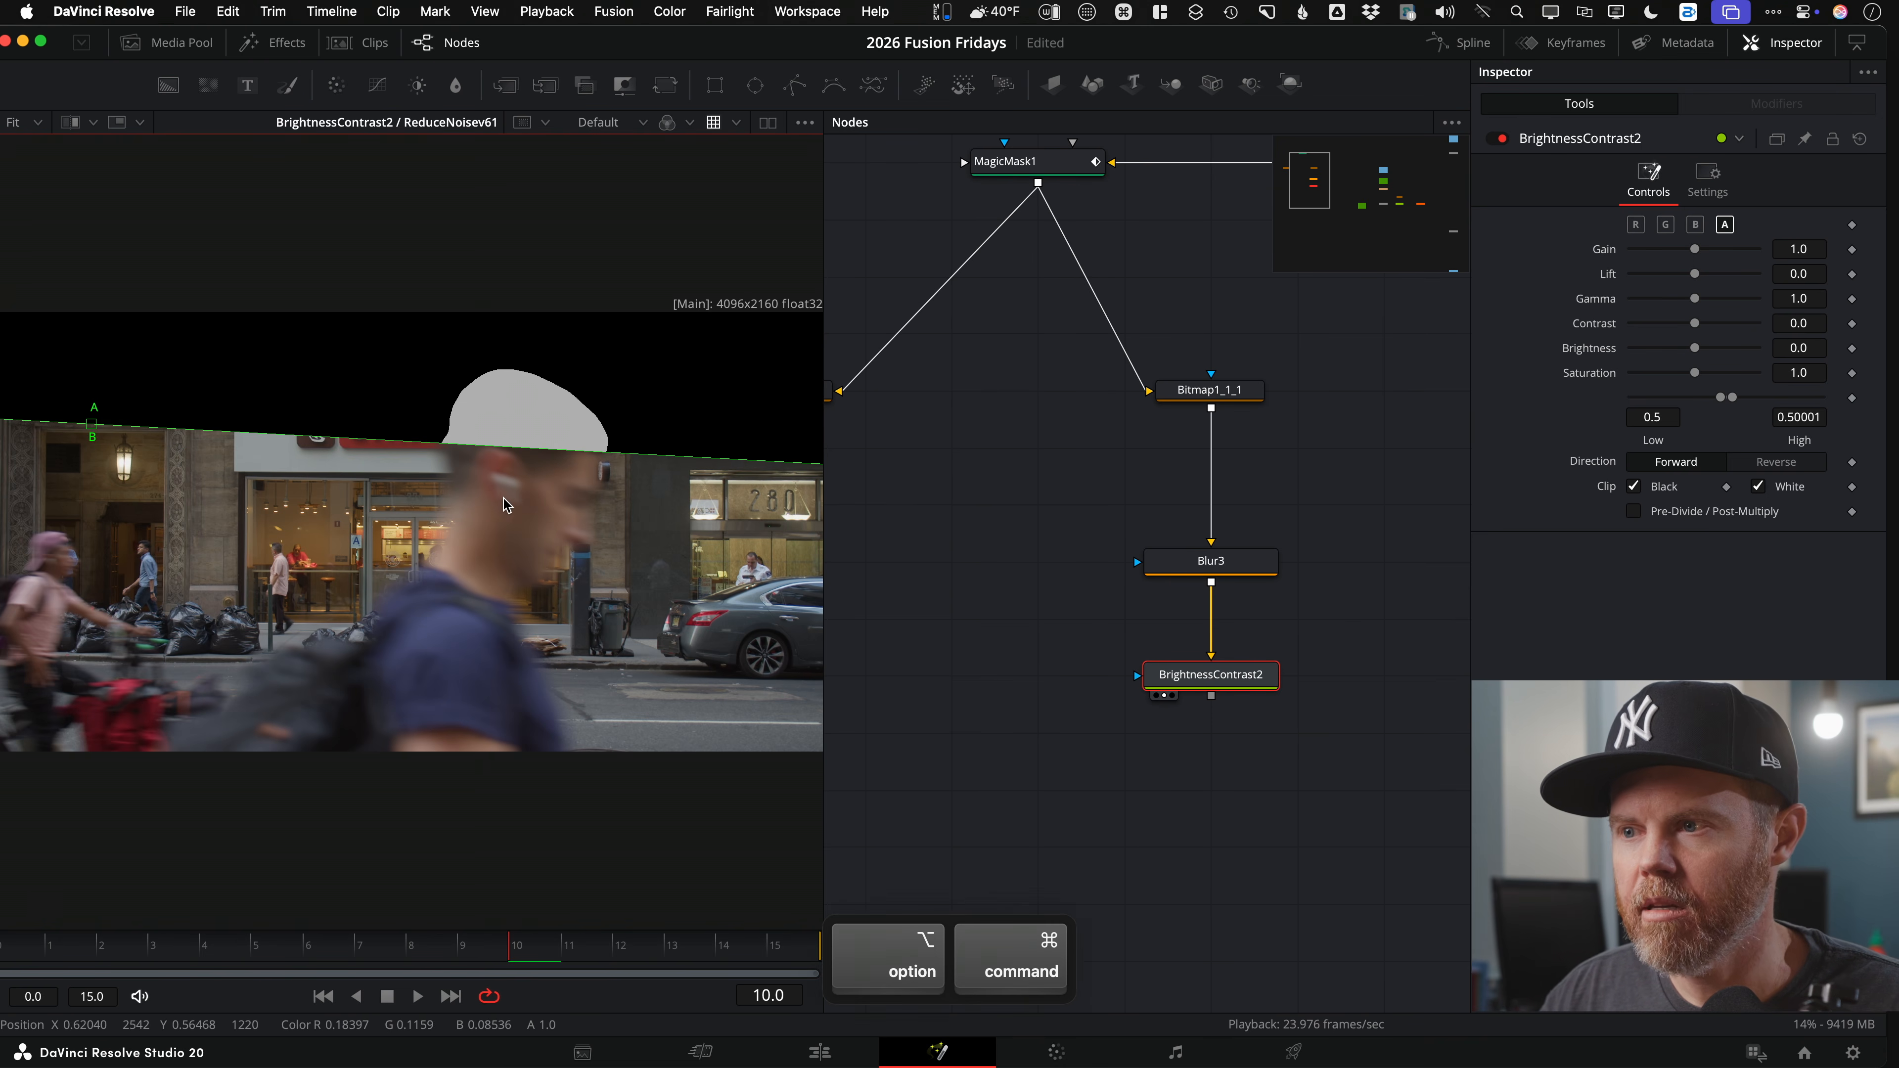
# Step: Position and rotate the split-wipe line across the passerby's head
pyautogui.scroll(10, 459, 516)
pyautogui.moveTo(459, 516)
pyautogui.mouseDown()
pyautogui.moveTo(238, 568)
pyautogui.moveTo(389, 571)
pyautogui.moveTo(348, 578)
pyautogui.moveTo(466, 389)
pyautogui.mouseUp()
pyautogui.moveTo(420, 458); pyautogui.dragTo(413, 475)
pyautogui.moveTo(603, 486); pyautogui.dragTo(604, 513)
pyautogui.moveTo(419, 469); pyautogui.dragTo(293, 442)
pyautogui.scroll(6, 636, 397)
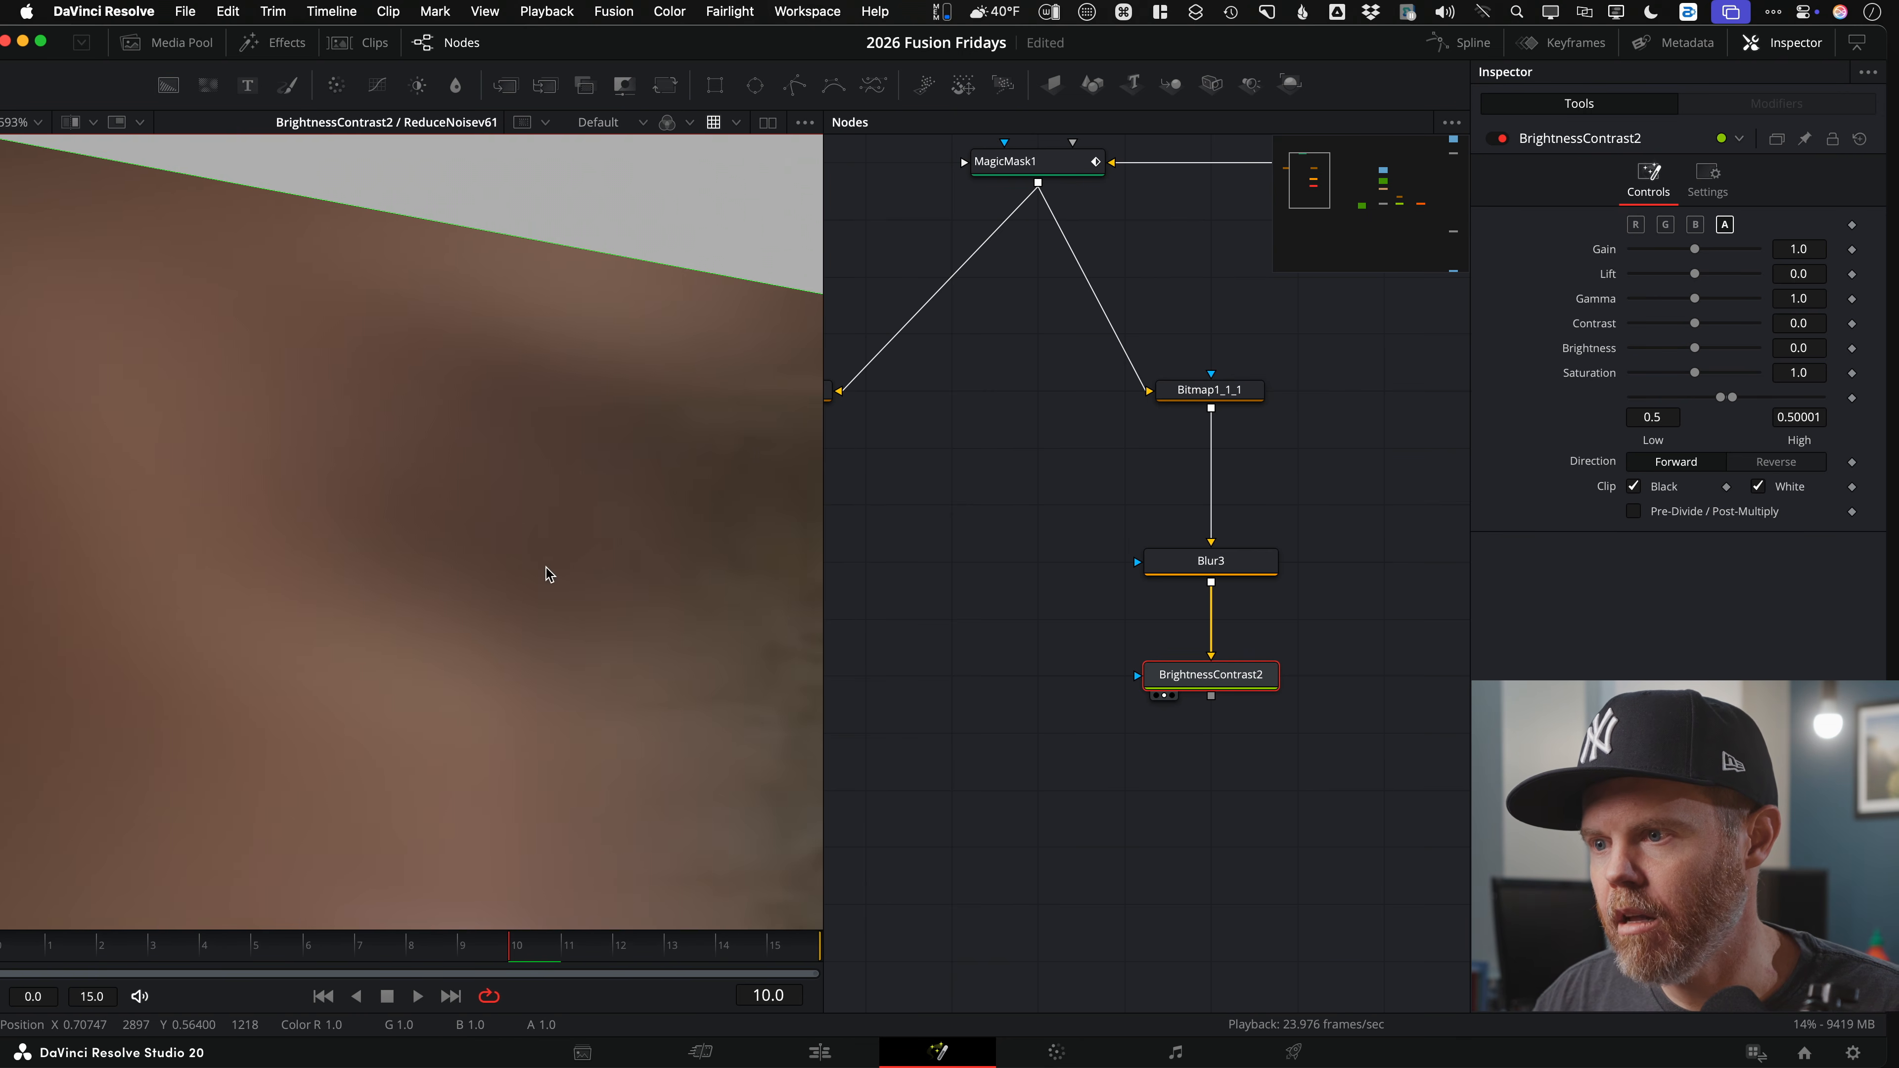
pyautogui.scroll(-7, 550, 578)
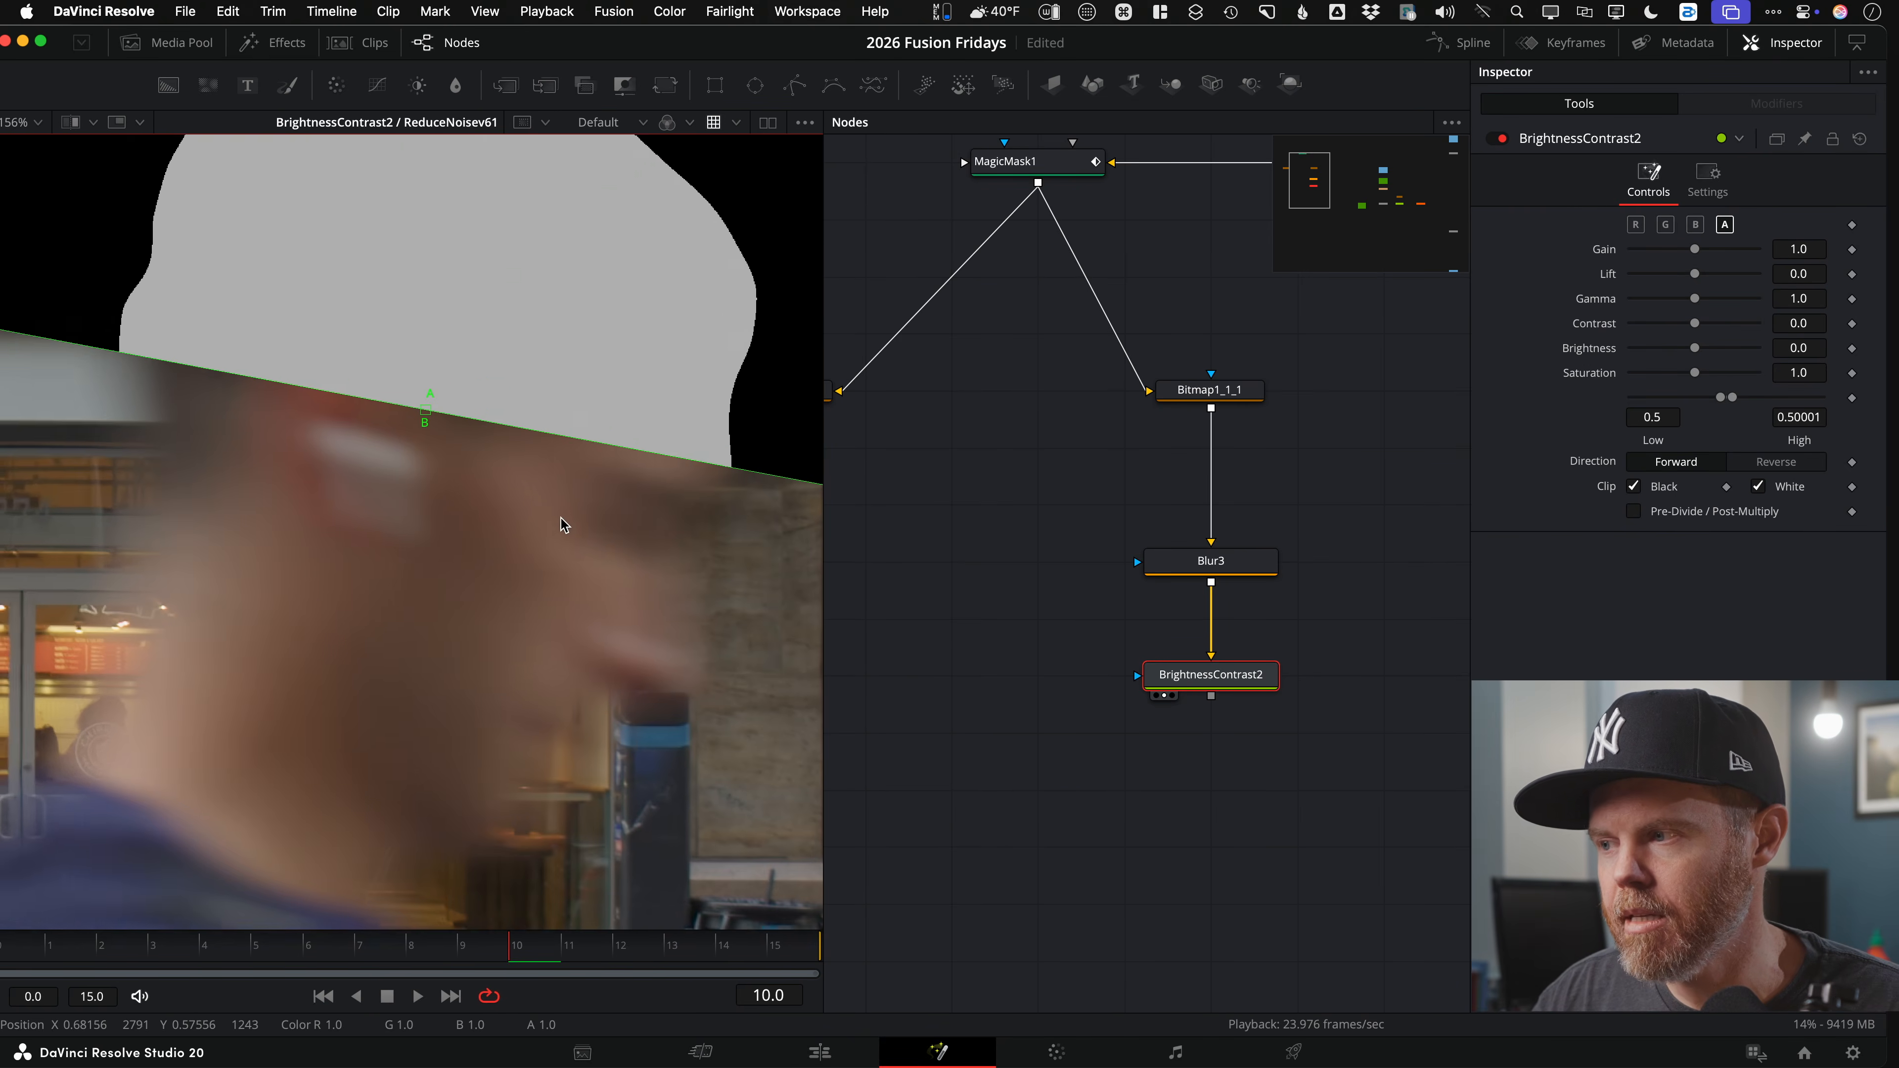
pyautogui.scroll(-2, 562, 518)
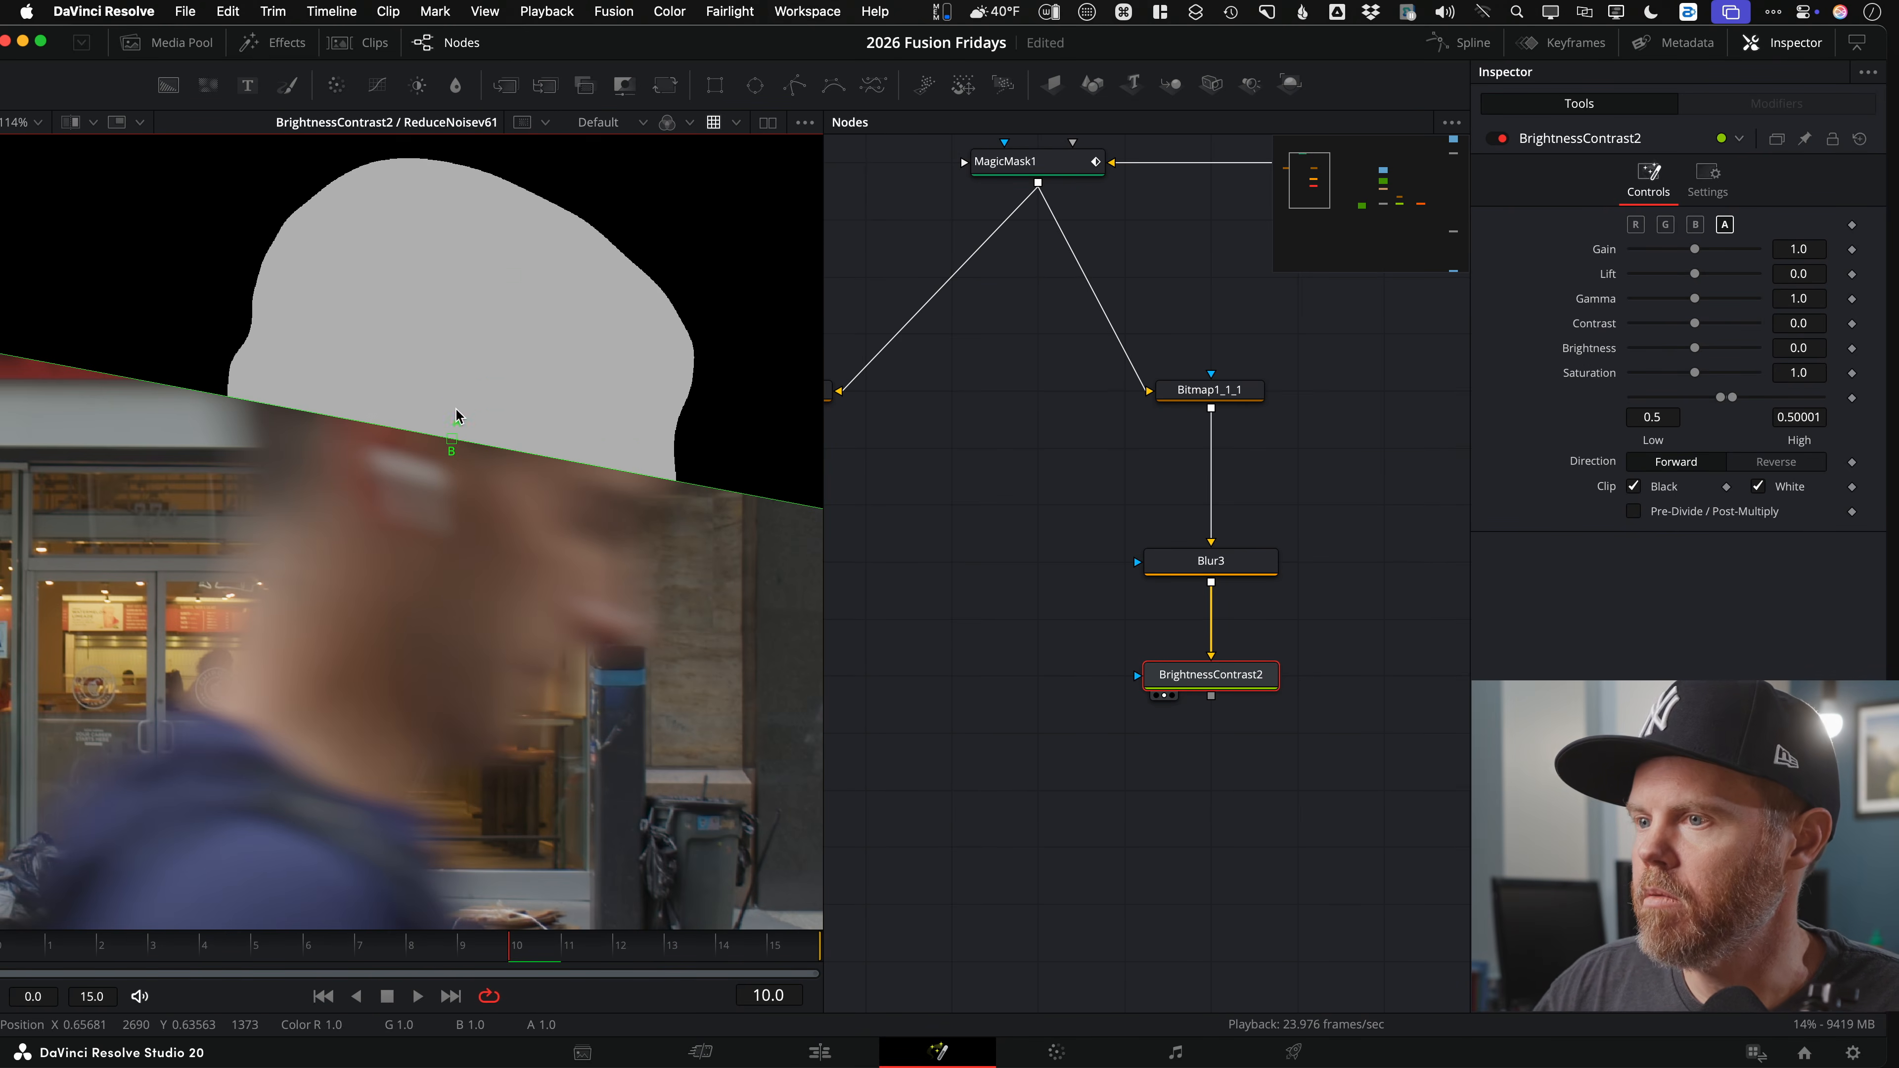
# Step: Lower BrightnessContrast2's Gamma to 0.13, then turn off the split wipe to view the matte alone
pyautogui.moveTo(1695, 298); pyautogui.dragTo(1646, 298)
pyautogui.moveTo(445, 446); pyautogui.dragTo(416, 626)
pyautogui.moveTo(335, 578); pyautogui.dragTo(299, 471)
pyautogui.scroll(5, 300, 472)
pyautogui.moveTo(1647, 299); pyautogui.dragTo(1639, 299)
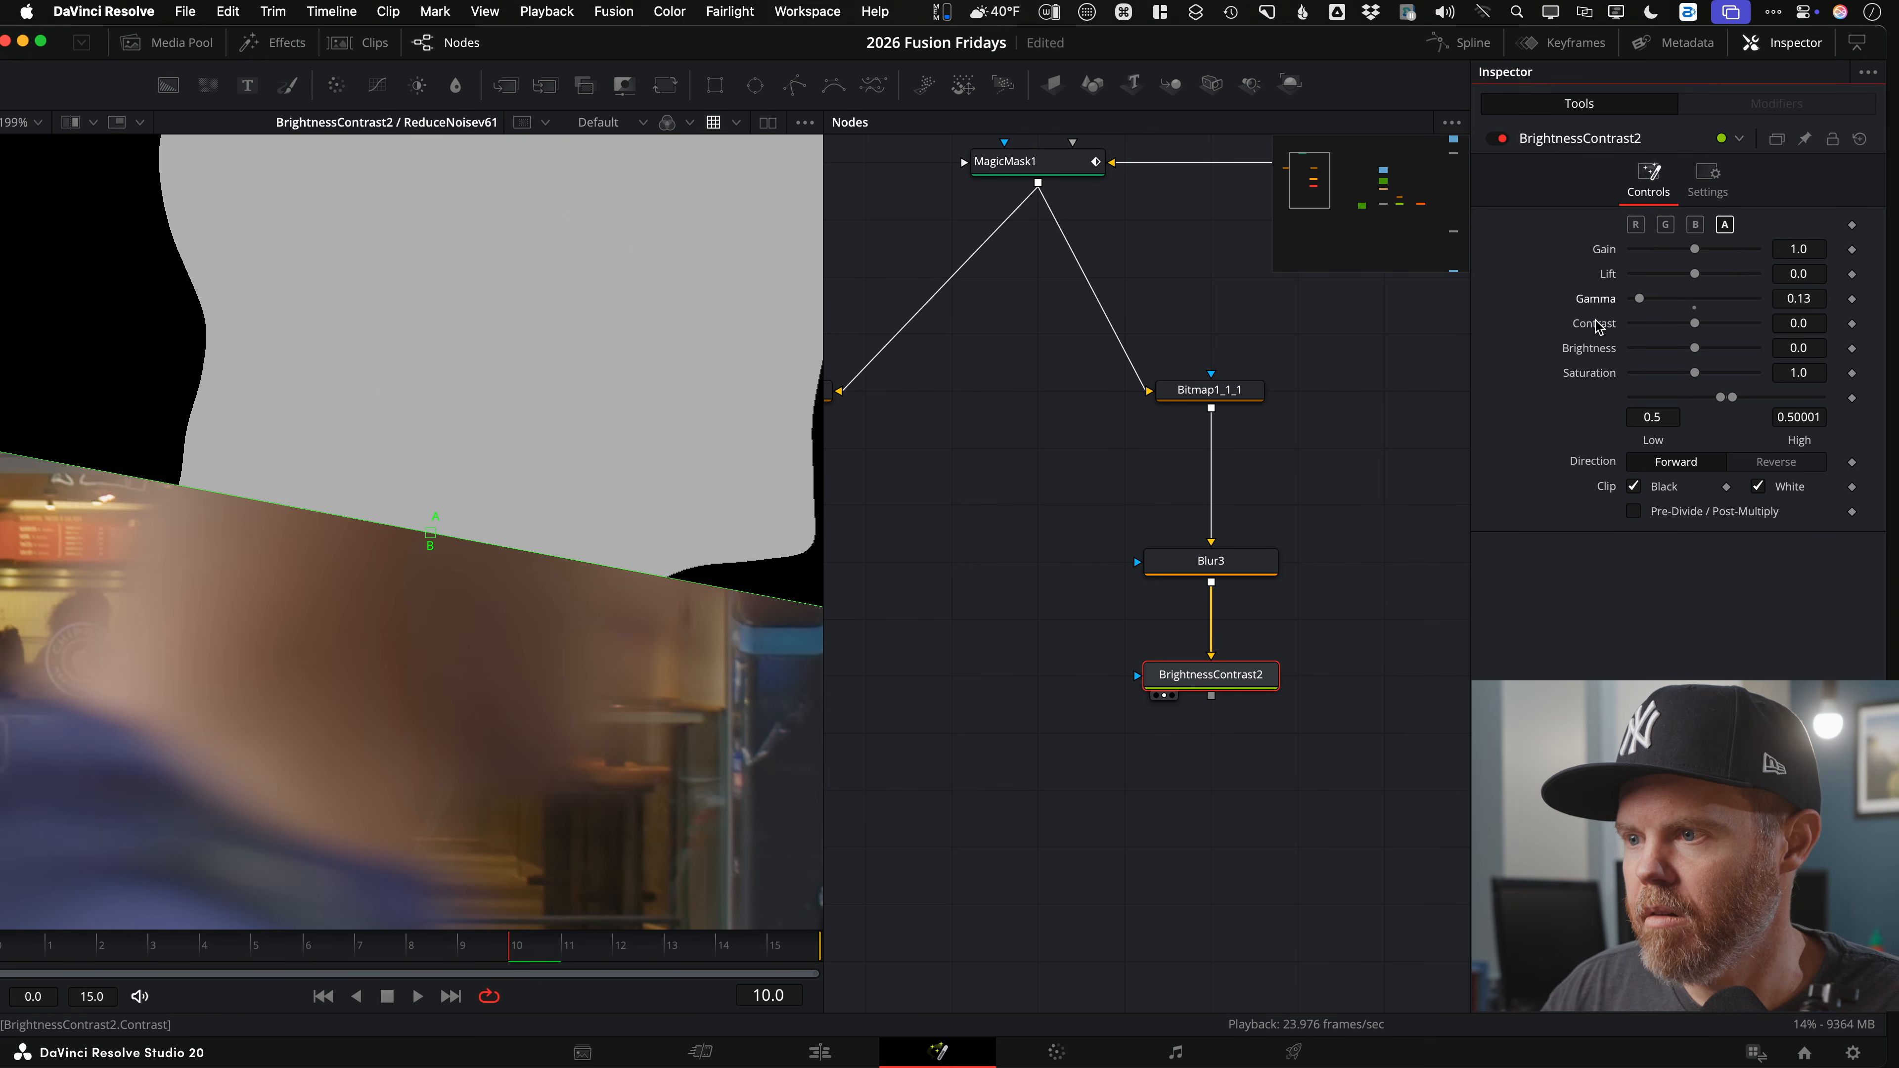
pyautogui.scroll(-6, 206, 578)
pyautogui.moveTo(324, 552); pyautogui.dragTo(363, 451)
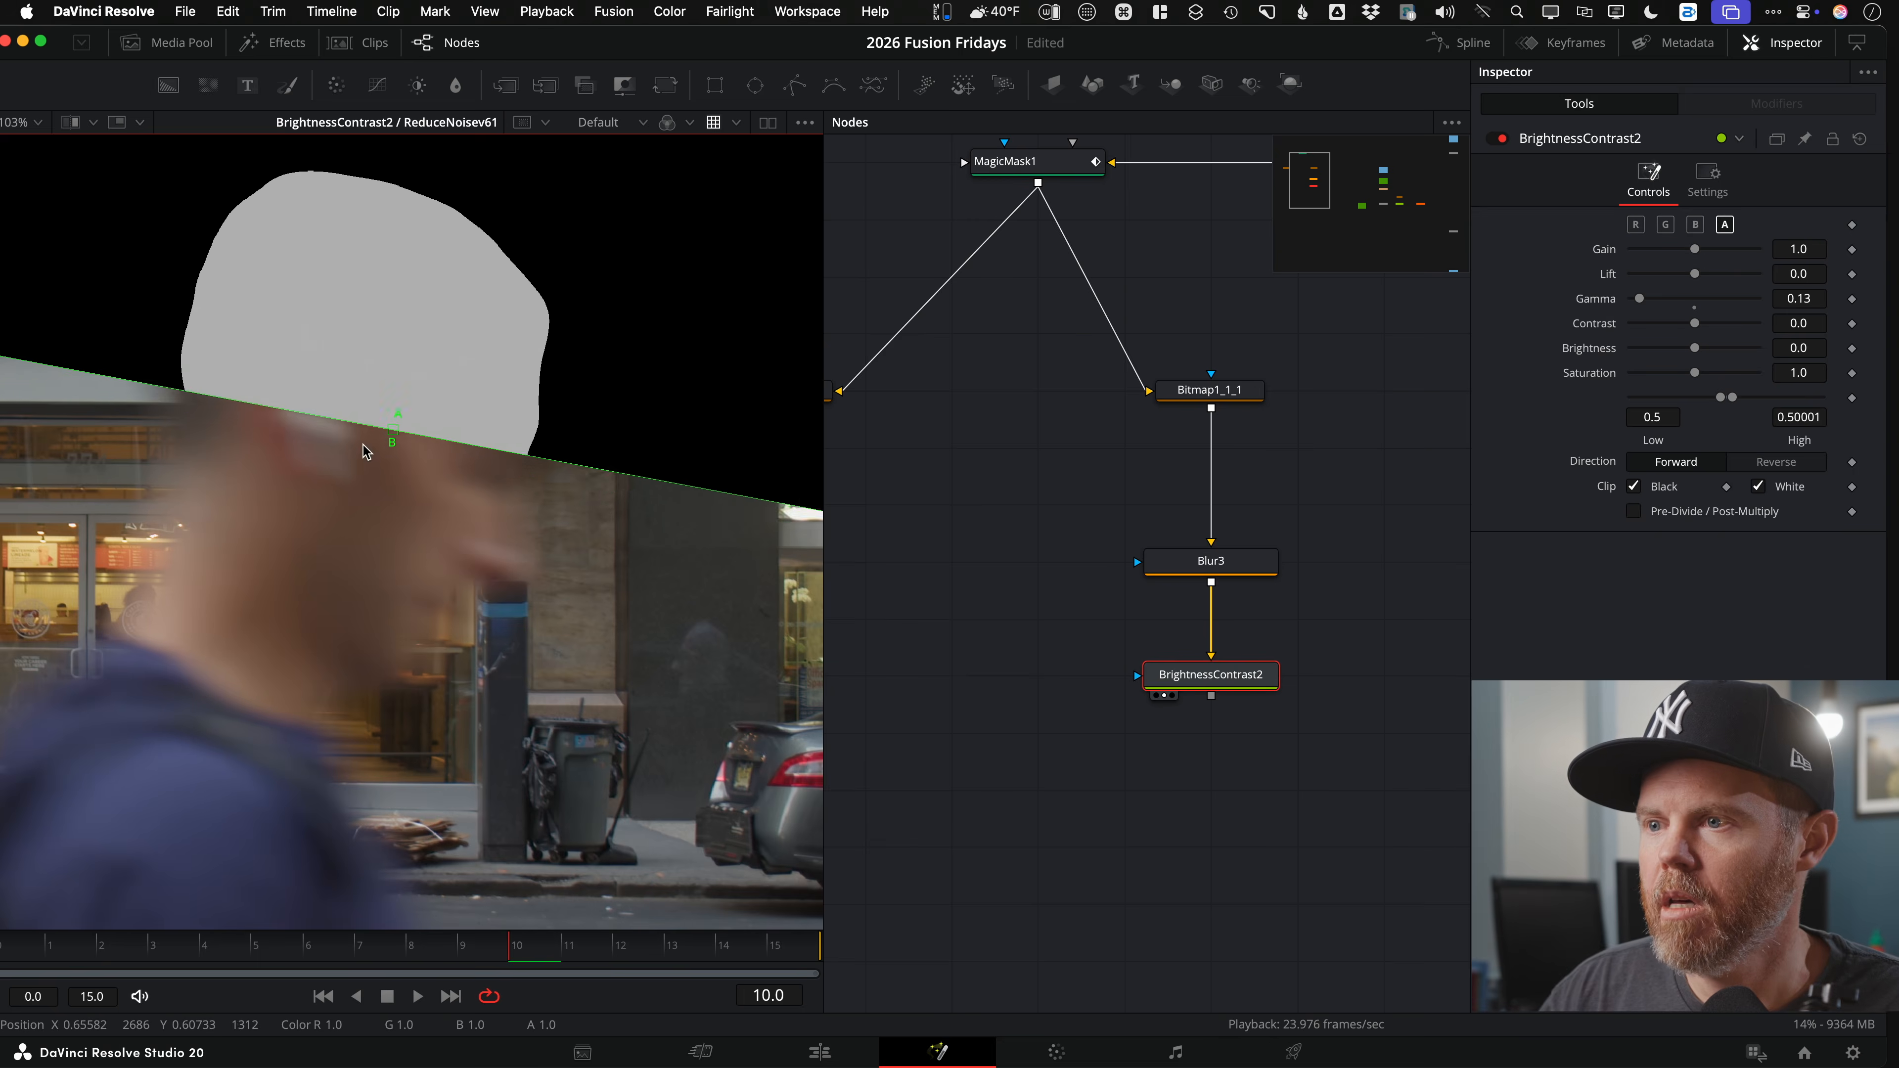
pyautogui.scroll(-6, 362, 451)
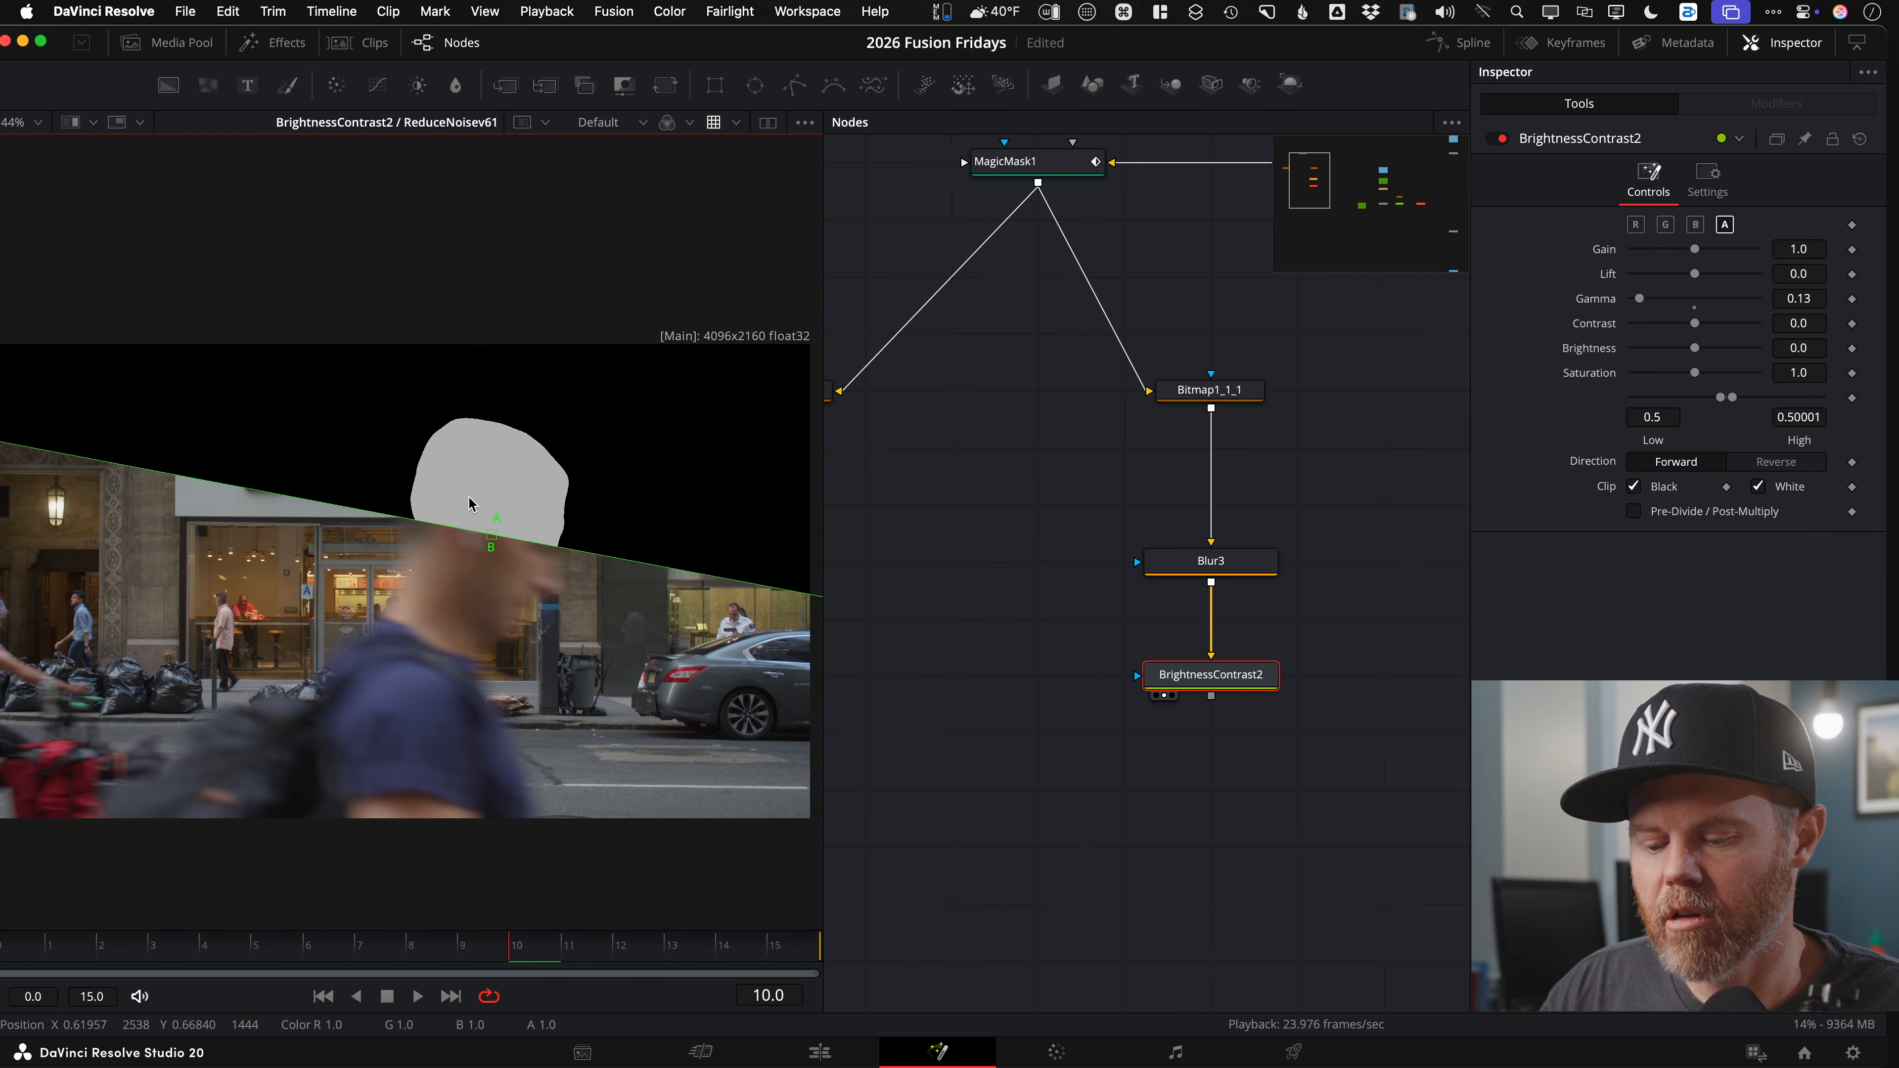
pyautogui.press(',')
pyautogui.moveTo(469, 533); pyautogui.dragTo(449, 443)
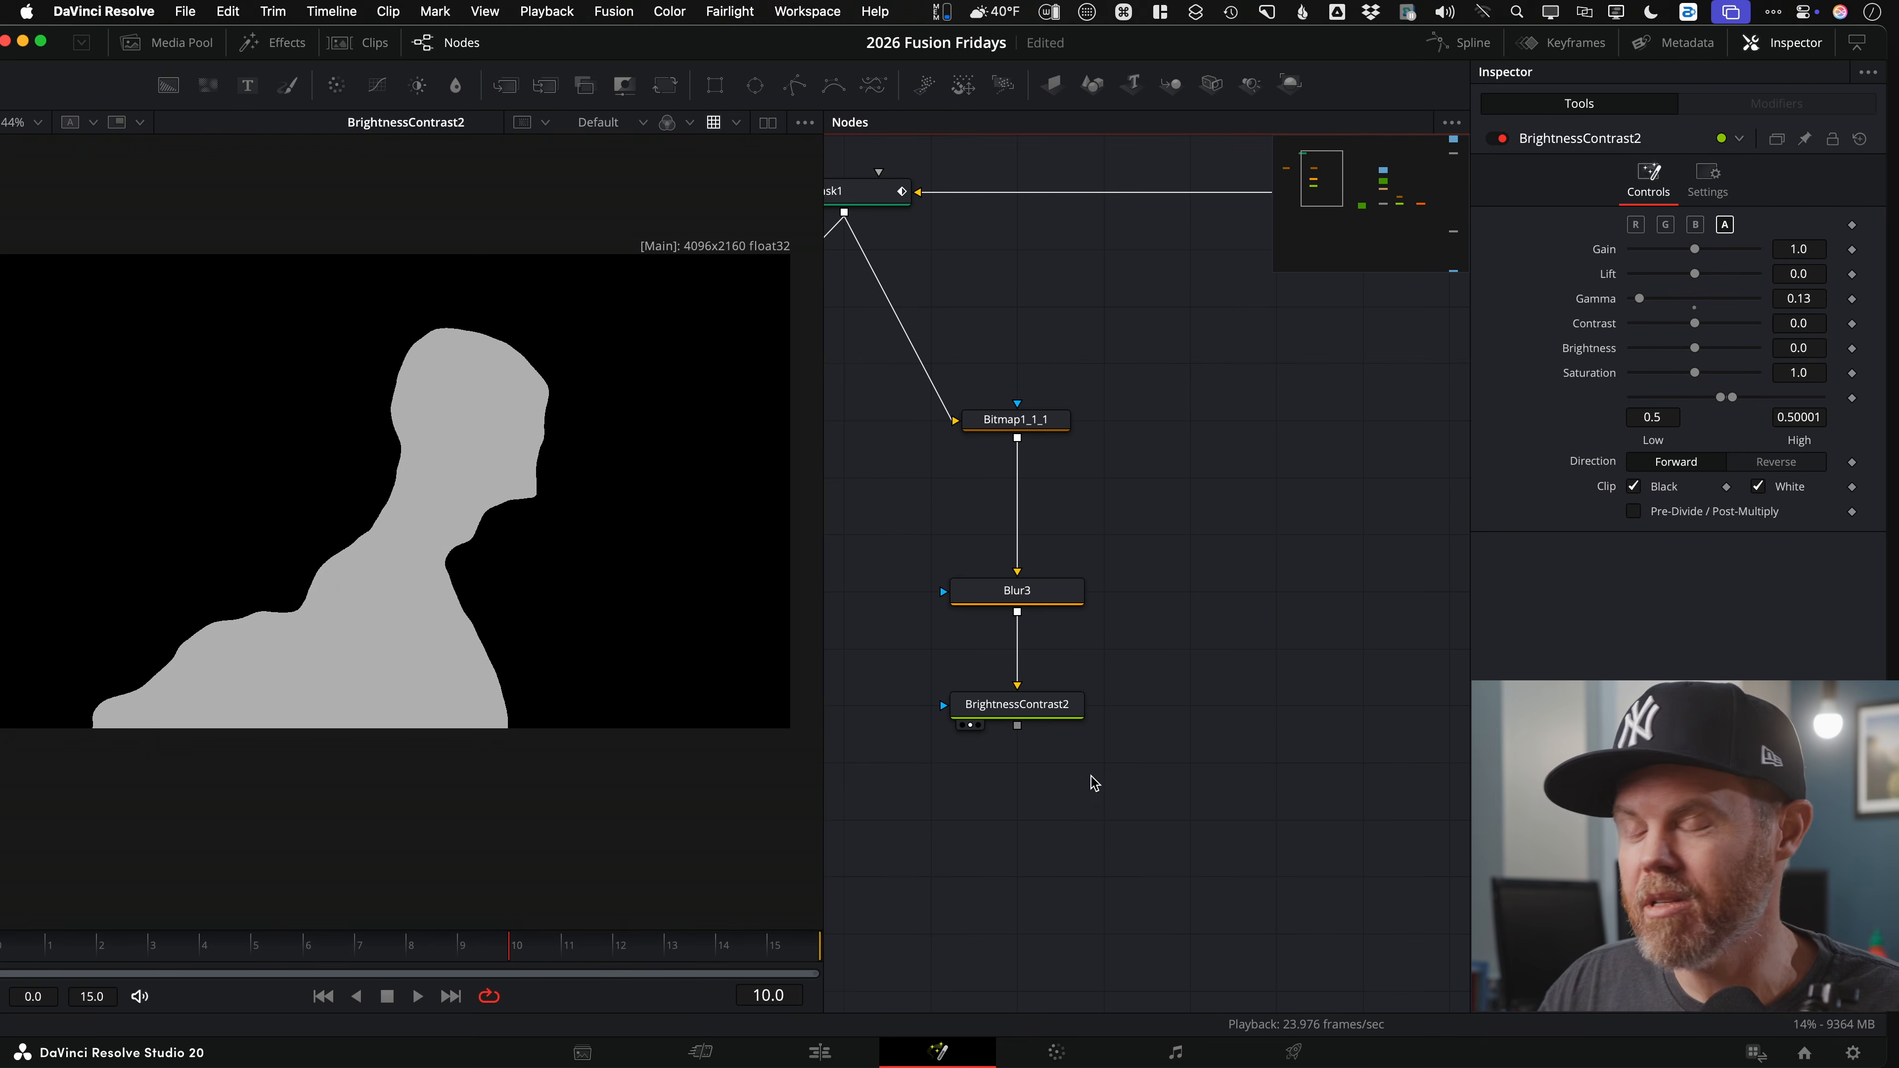
# Step: Add a Clean Plate node through the tool search and move it to the right
pyautogui.hotkey('shift', 'space')
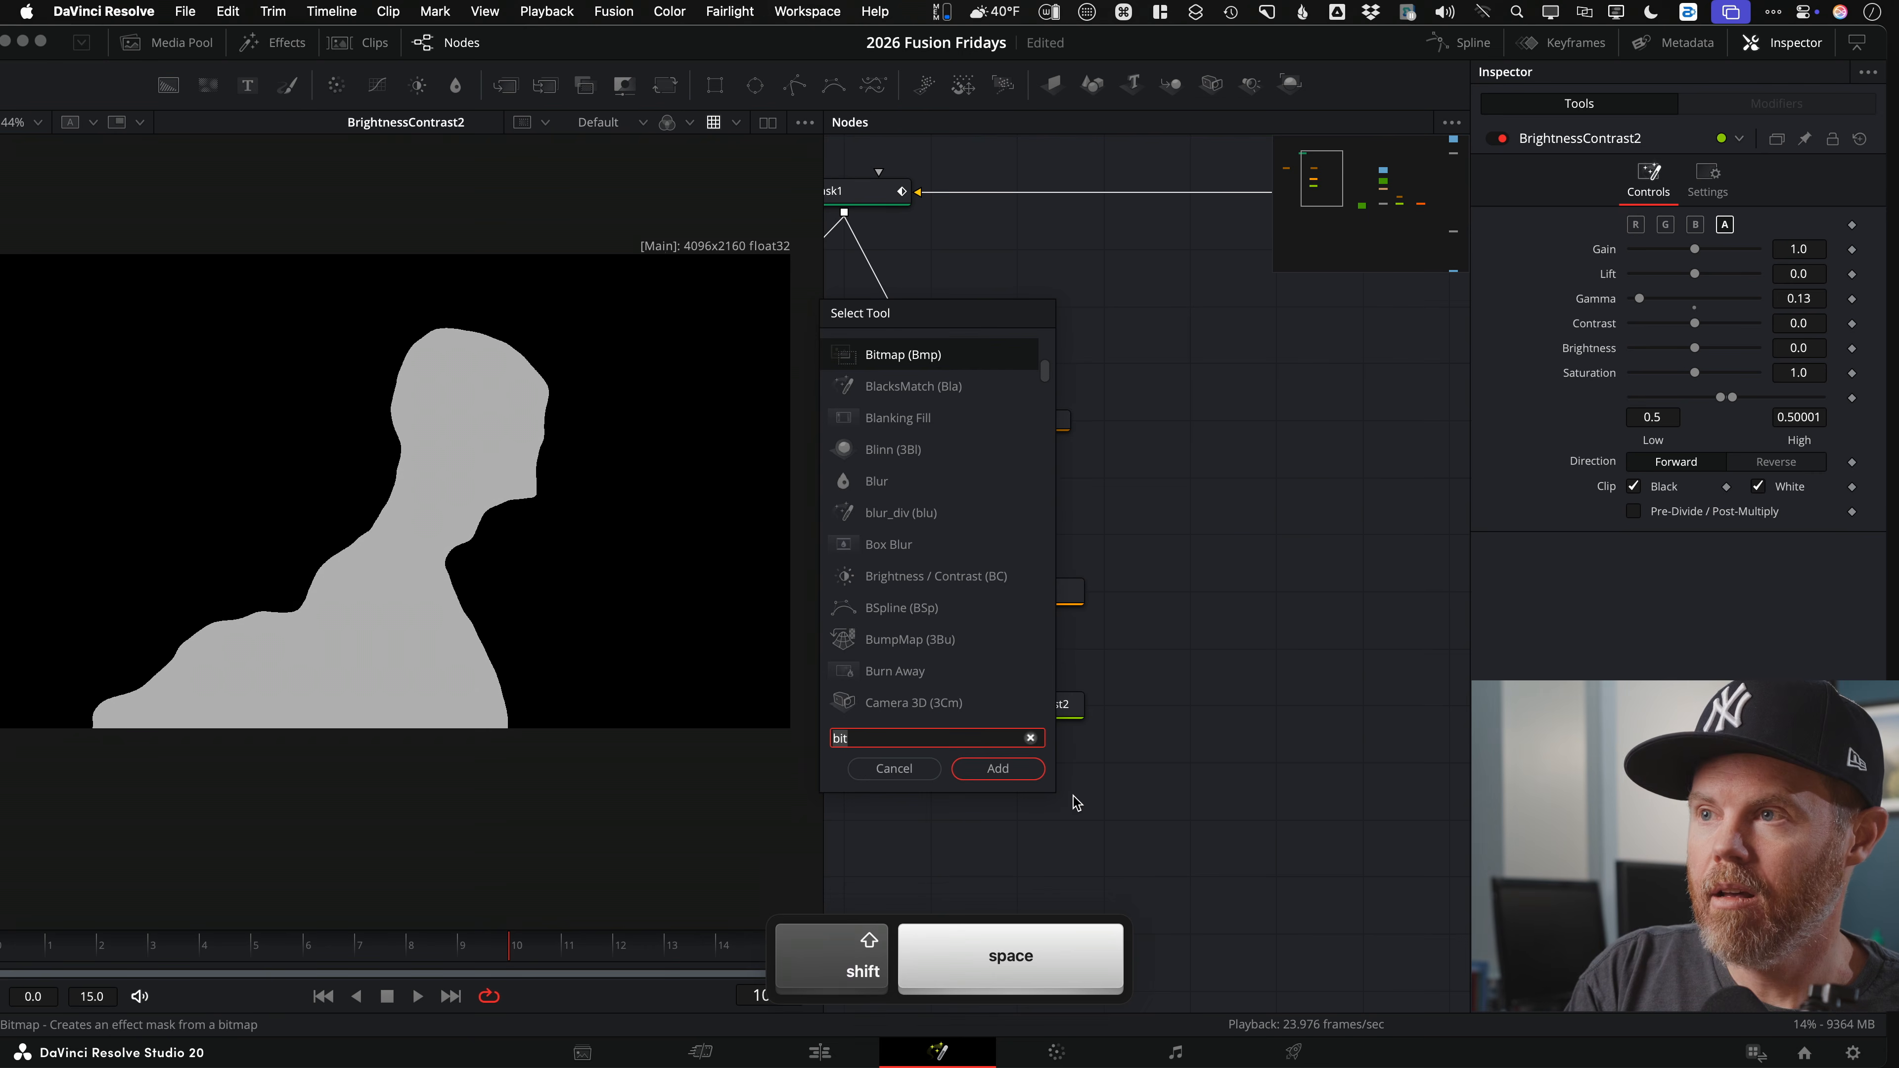
pyautogui.write('clen')
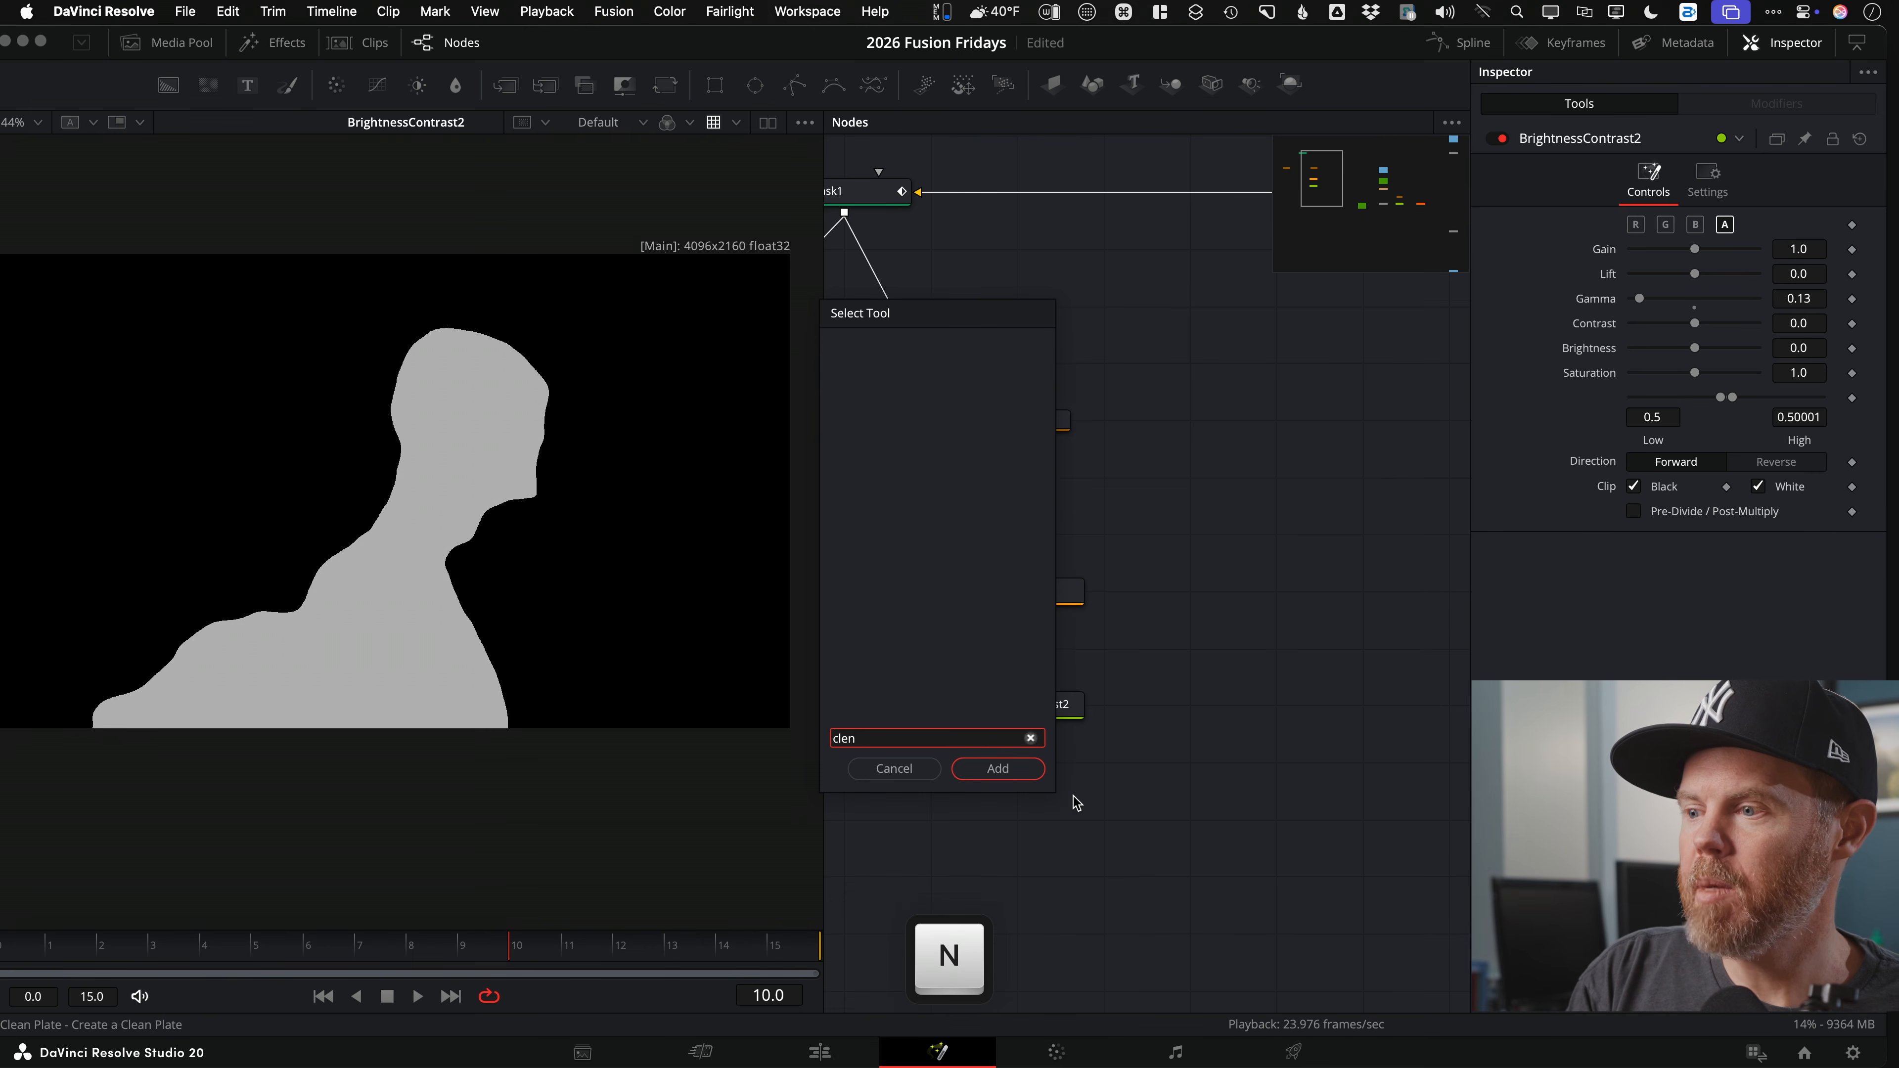
pyautogui.press('BackSpace')
pyautogui.press('Return')
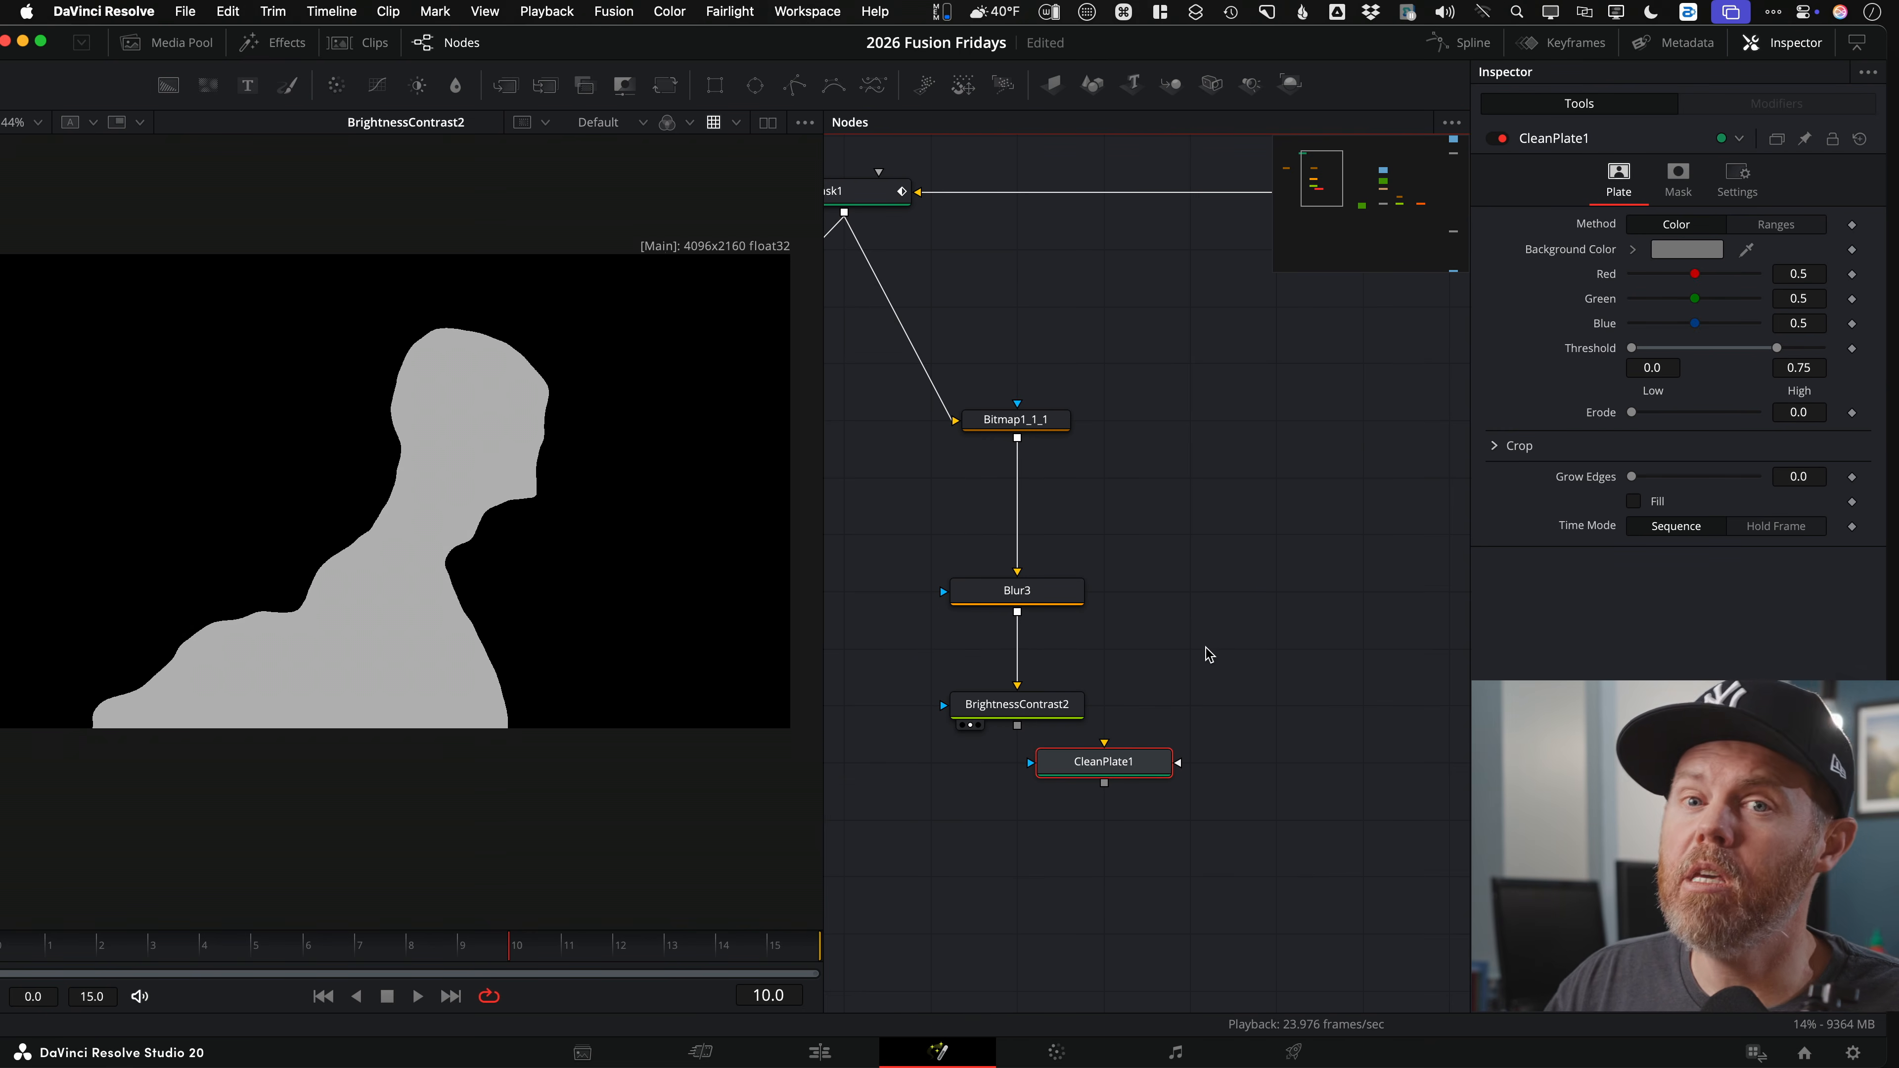
pyautogui.moveTo(1103, 779); pyautogui.dragTo(1188, 784)
pyautogui.moveTo(1278, 480); pyautogui.dragTo(1046, 527)
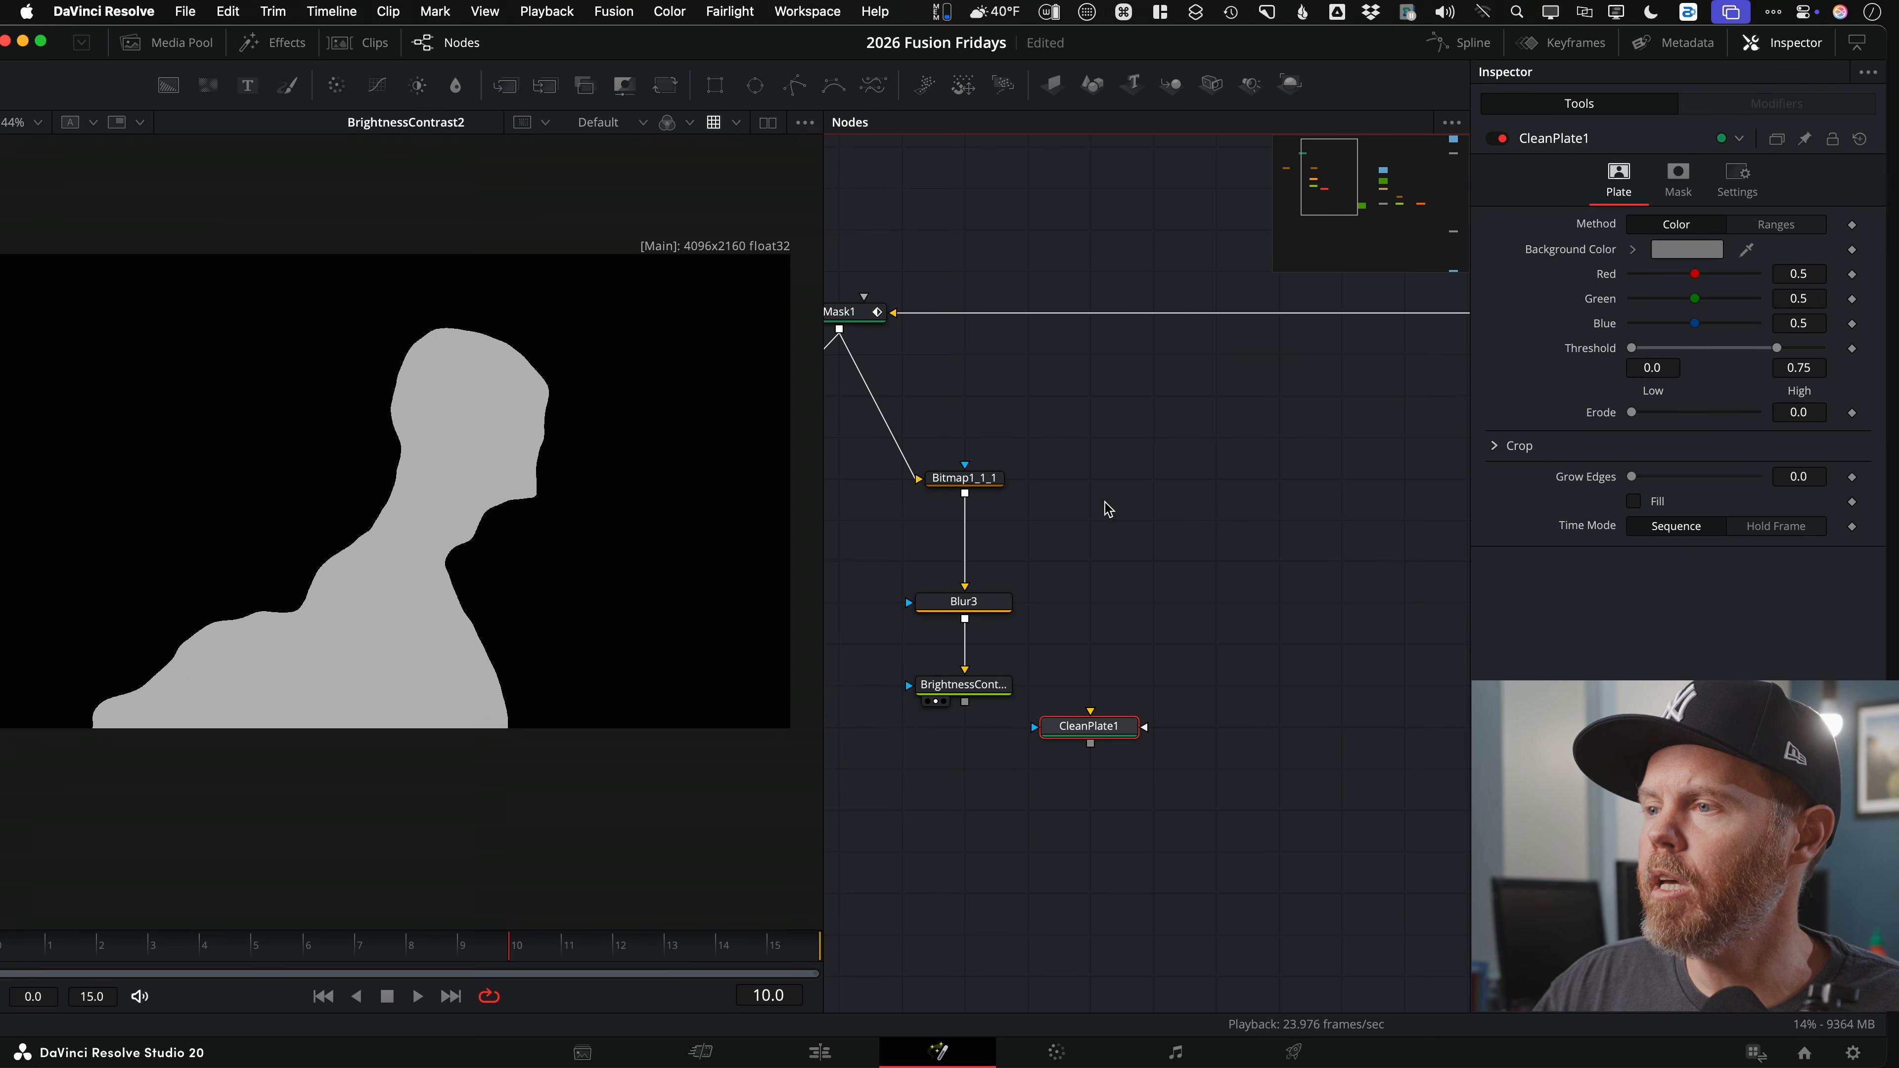
# Step: Branch the footage feeding MagicMask1 through a router into CleanPlate1 and select it
pyautogui.keyDown('alt'); pyautogui.click(1068, 313); pyautogui.keyUp('alt')
pyautogui.moveTo(1069, 314); pyautogui.dragTo(1090, 715)
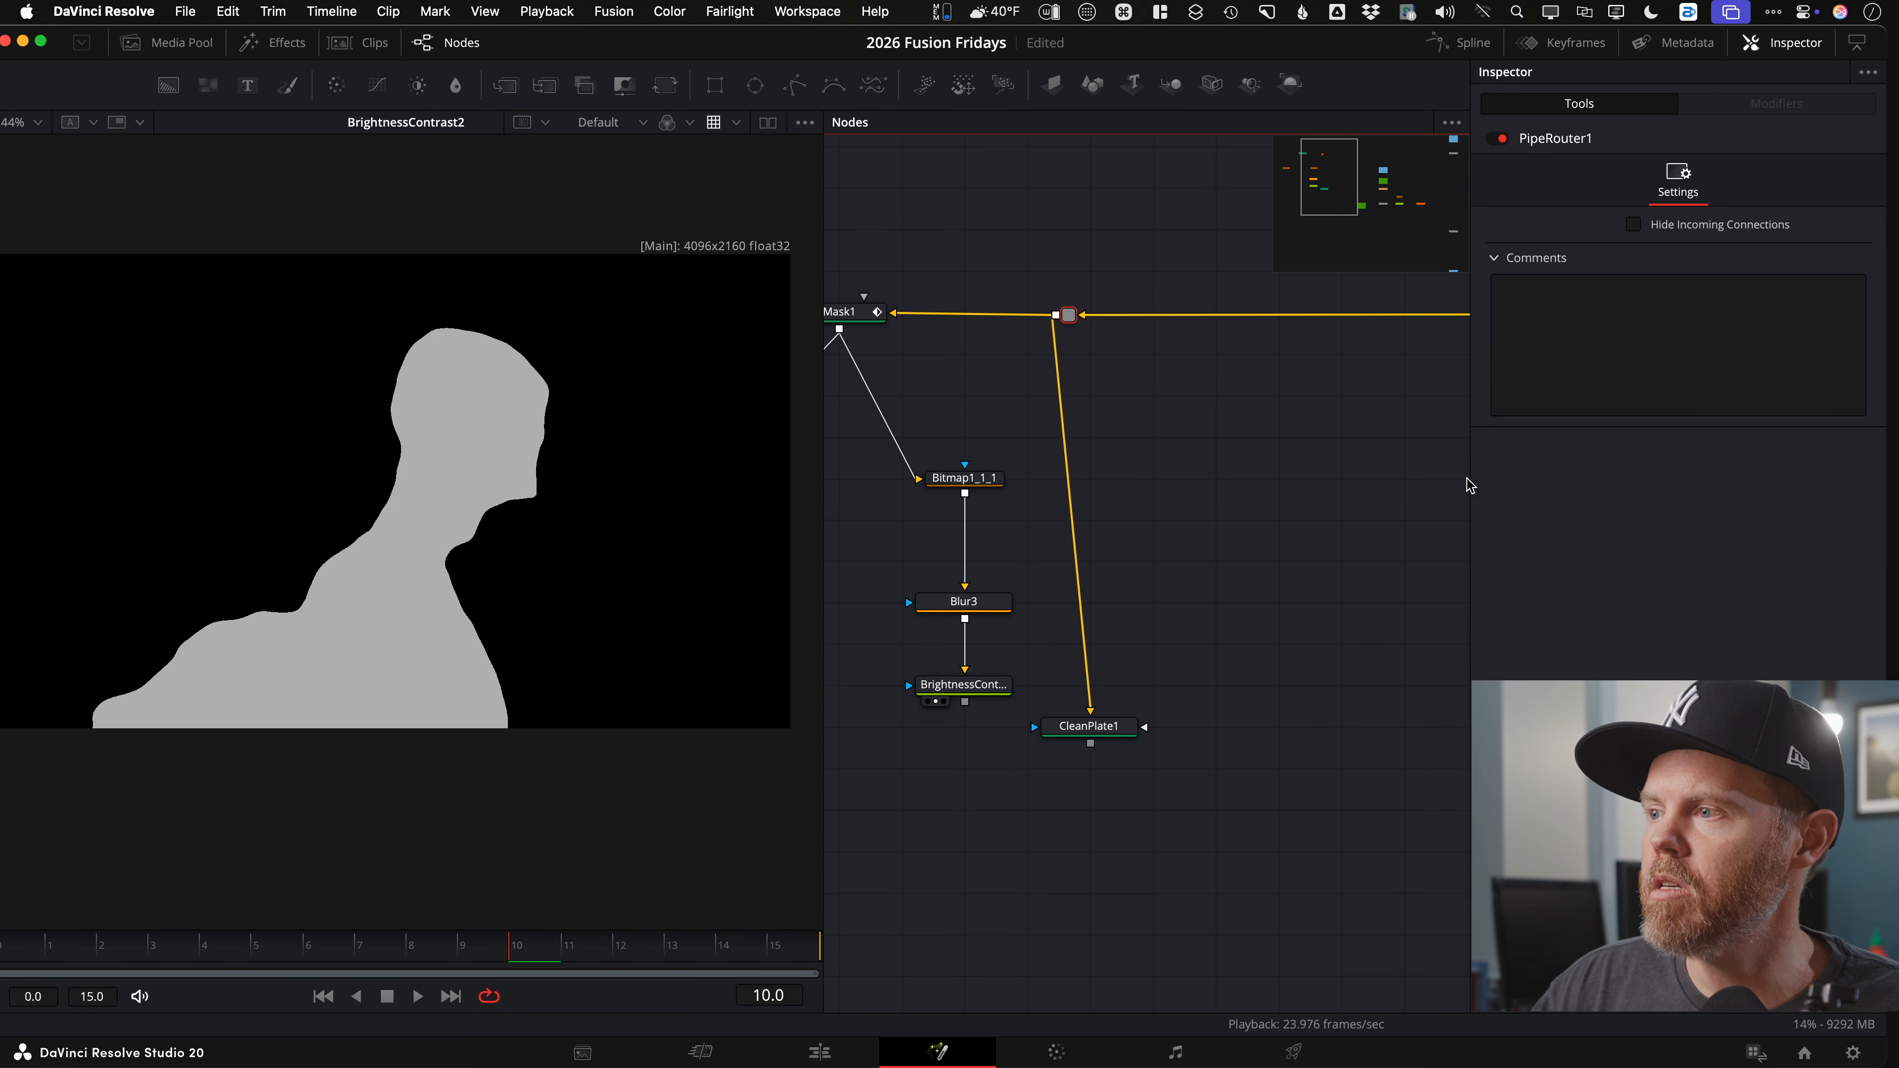
pyautogui.moveTo(1256, 509); pyautogui.dragTo(608, 503)
pyautogui.moveTo(1360, 428); pyautogui.dragTo(673, 504)
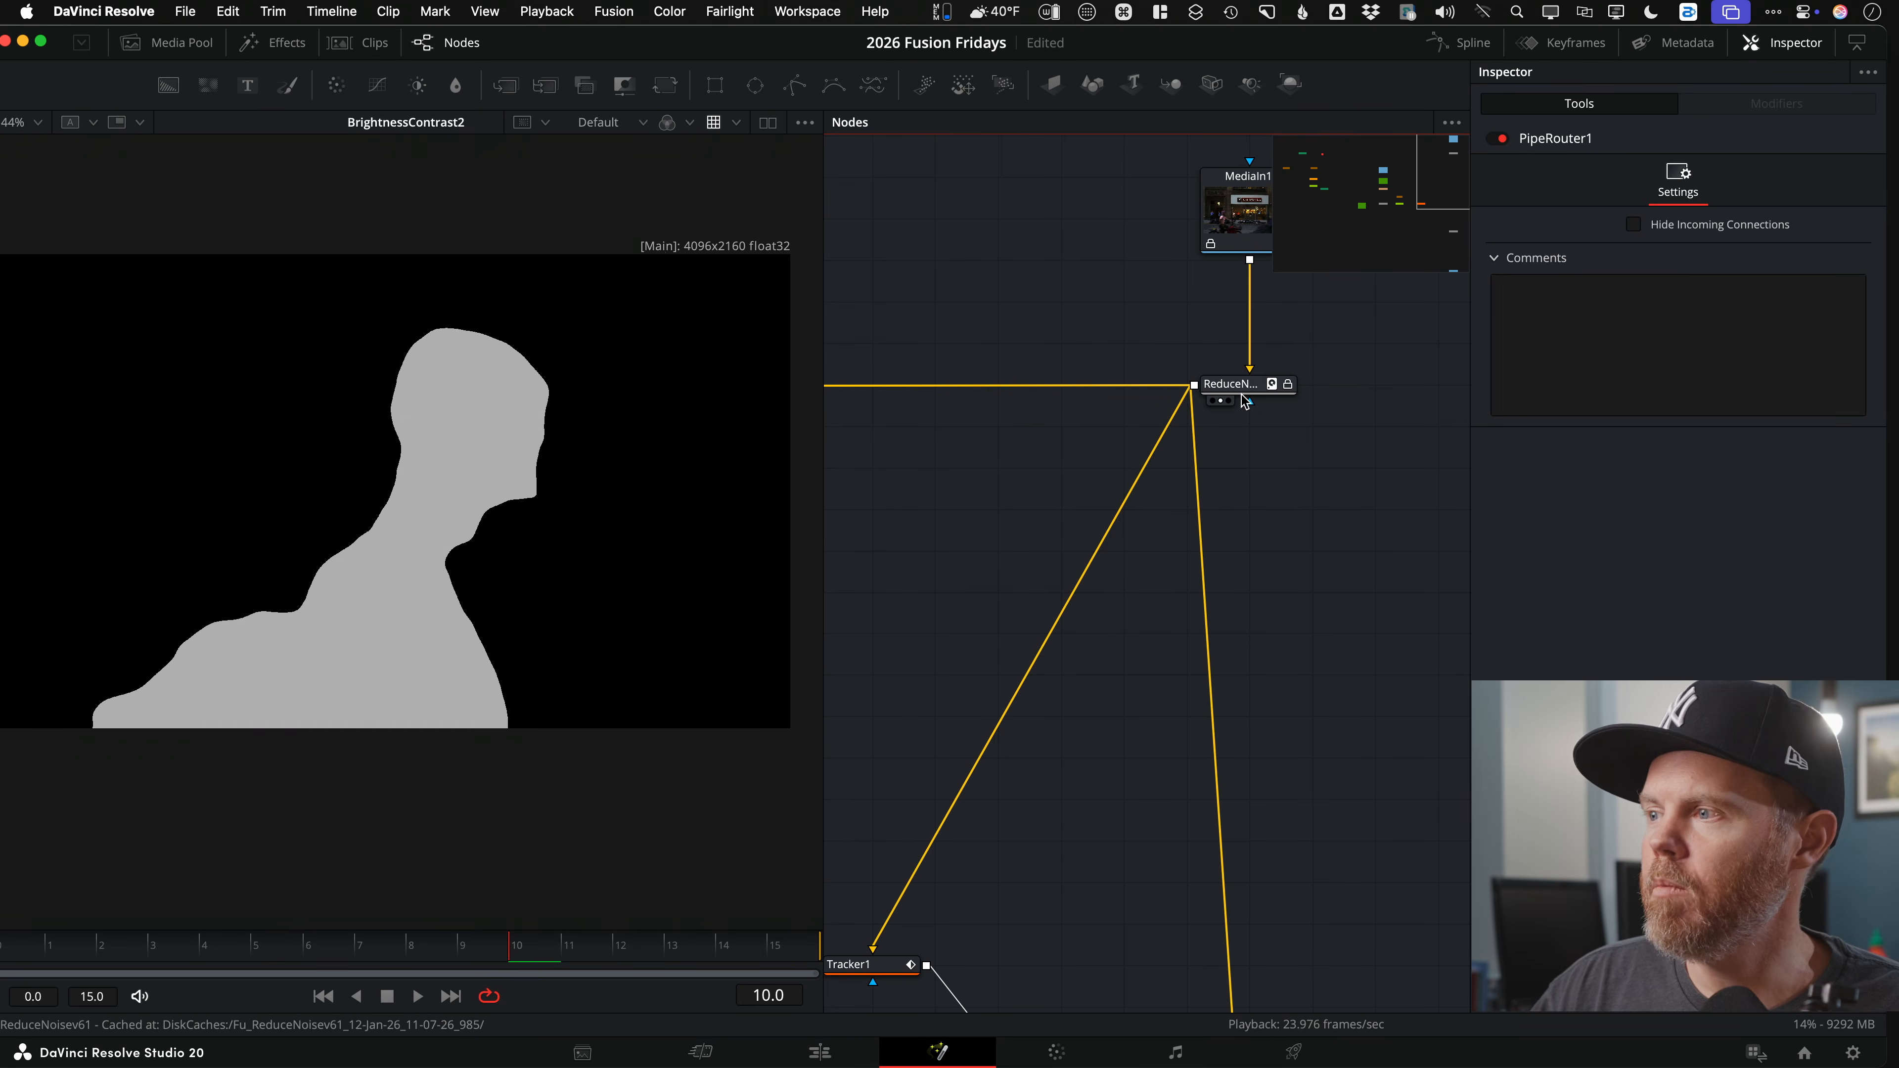
pyautogui.moveTo(885, 535); pyautogui.dragTo(1202, 584)
pyautogui.moveTo(1141, 643); pyautogui.dragTo(479, 497)
pyautogui.moveTo(1059, 602); pyautogui.dragTo(1104, 619)
pyautogui.moveTo(1104, 619); pyautogui.dragTo(1196, 756)
pyautogui.click(1197, 754)
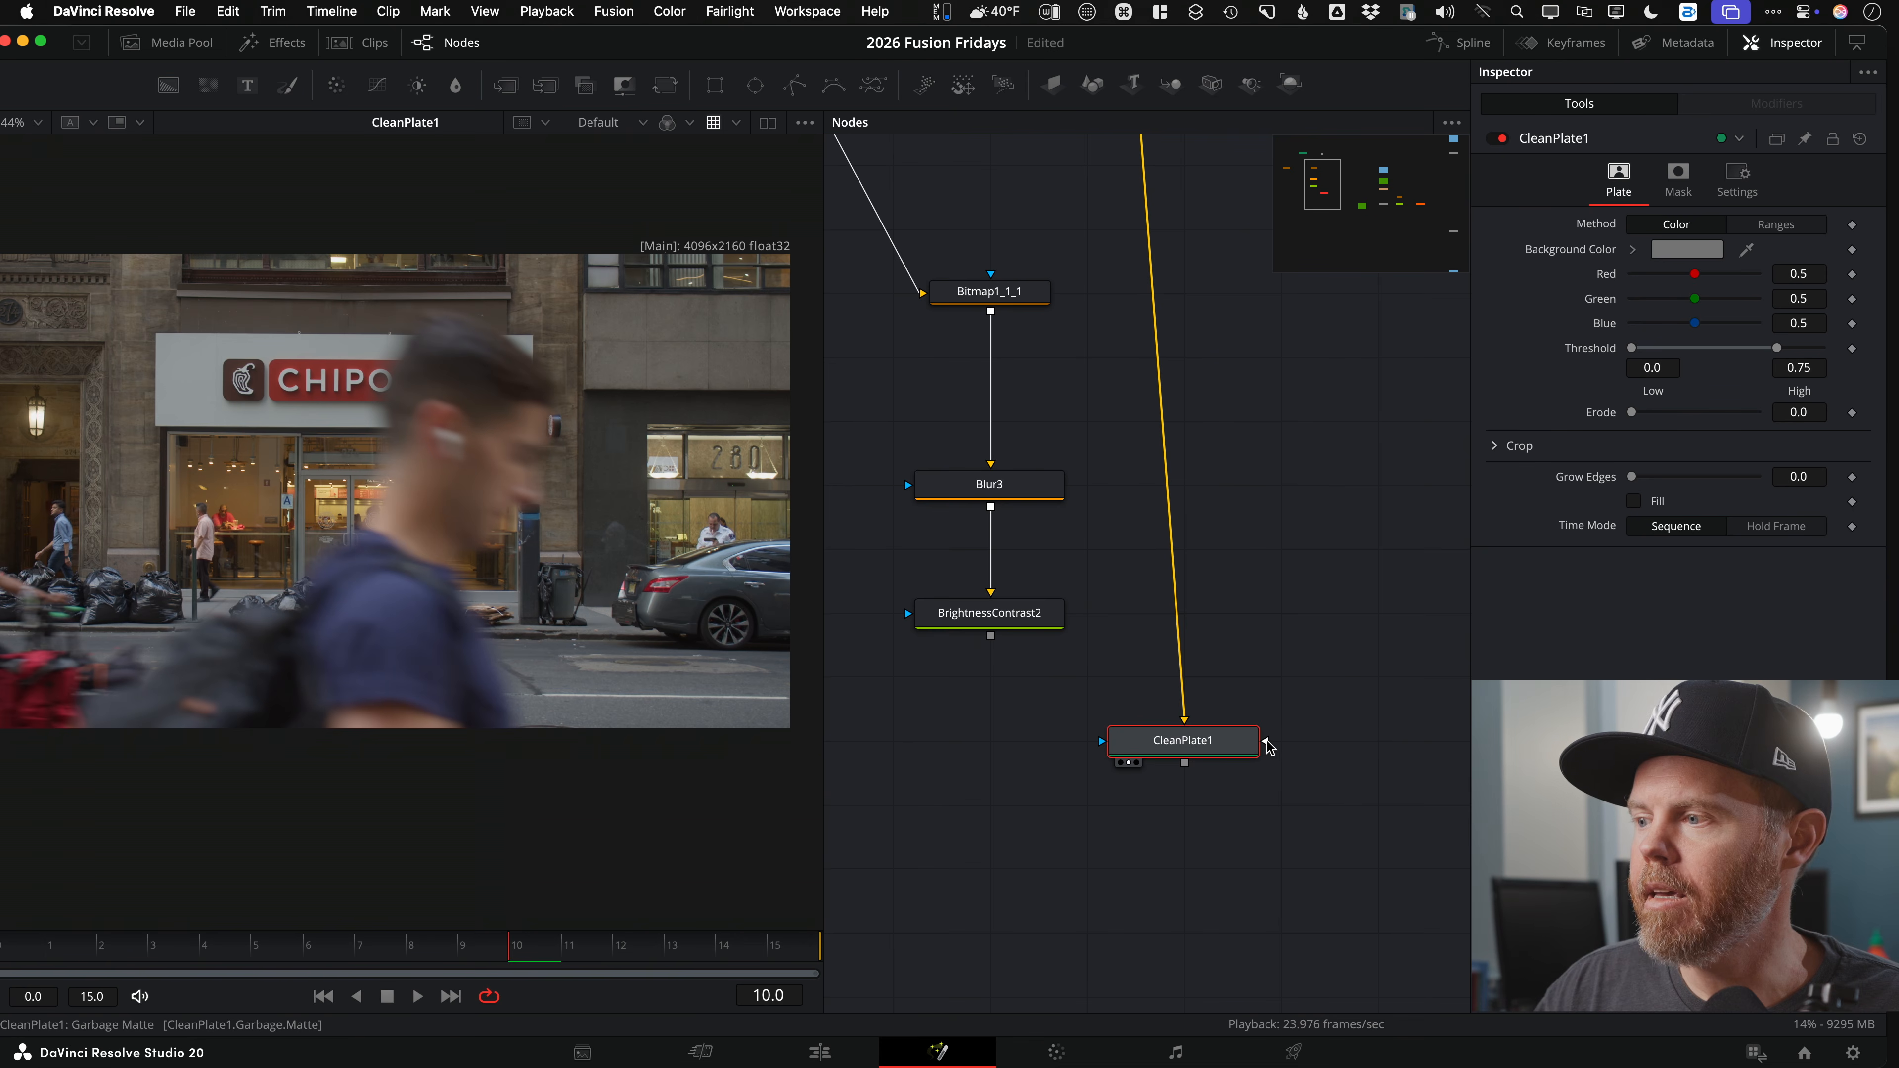
# Step: Connect BrightnessContrast2 to CleanPlate1's Garbage Matte input and invert it in the Mask settings
pyautogui.moveTo(988, 622); pyautogui.dragTo(326, 368)
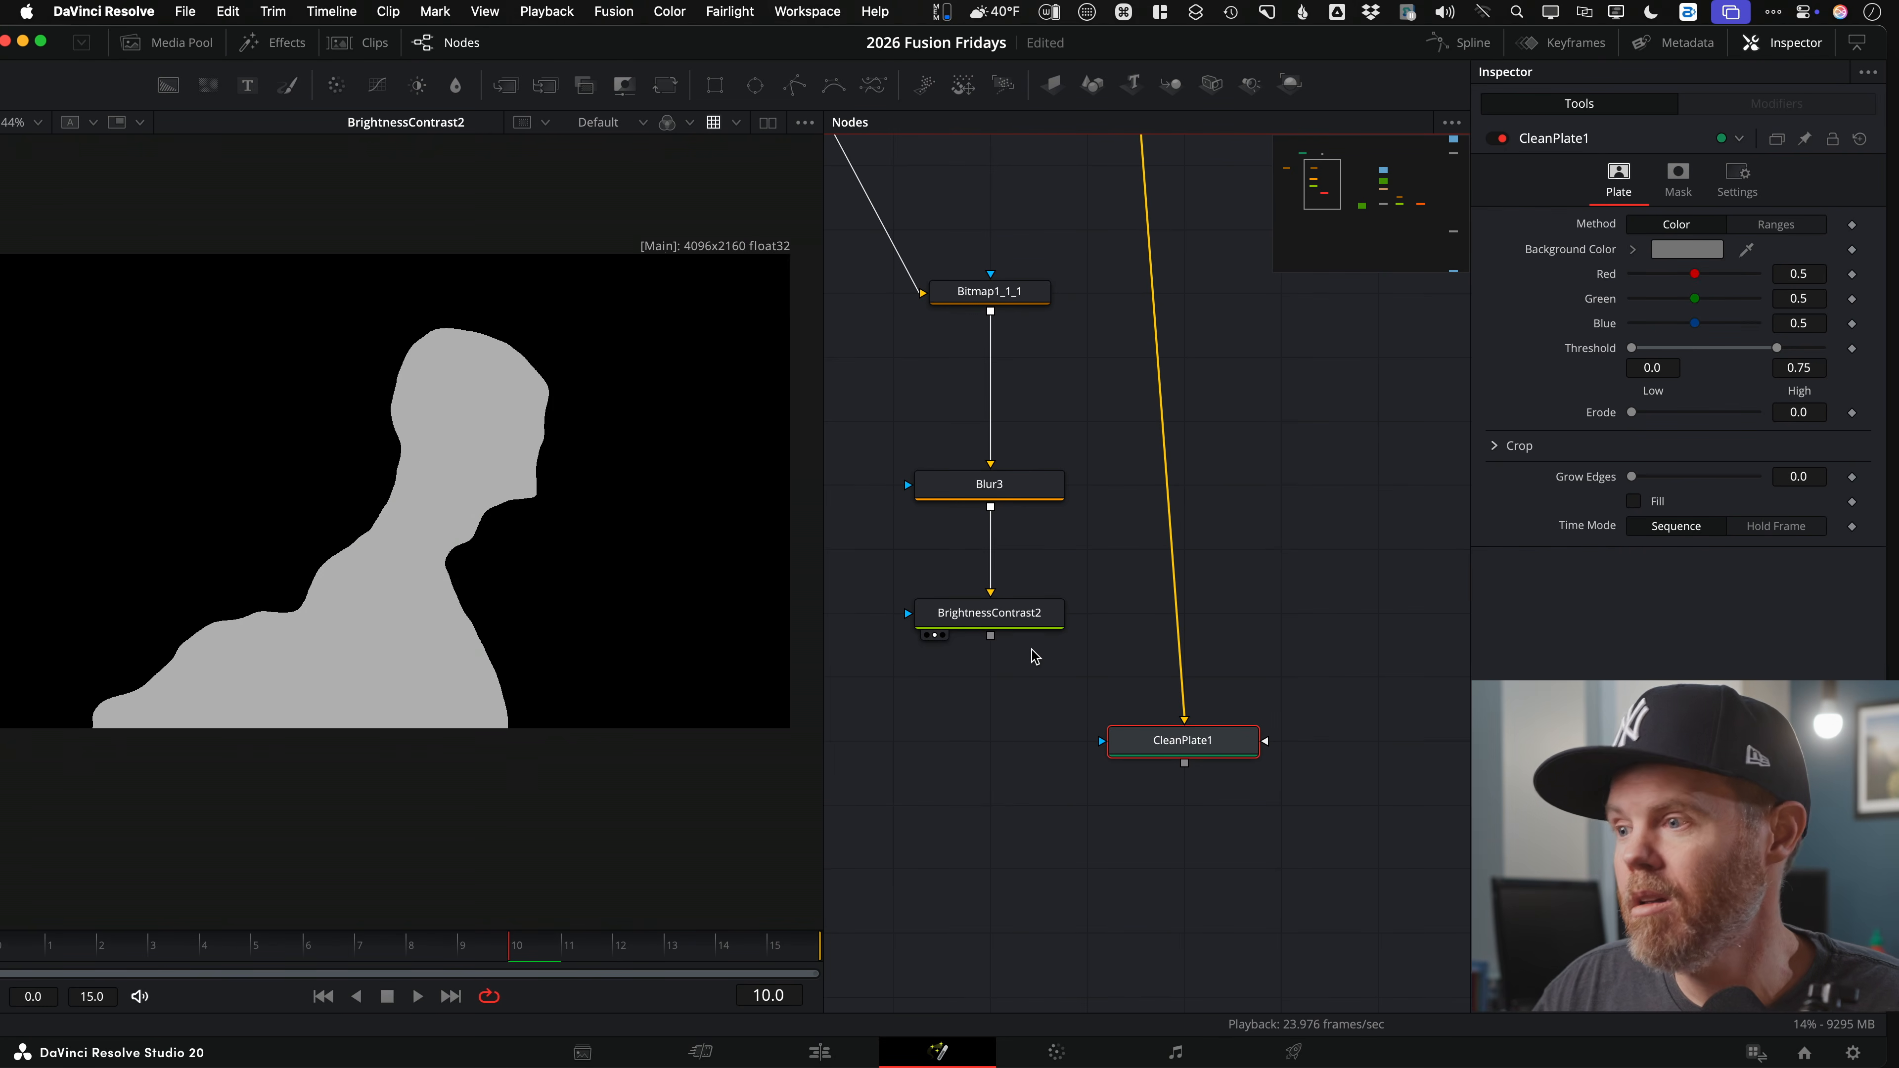
pyautogui.moveTo(990, 636); pyautogui.dragTo(1222, 734)
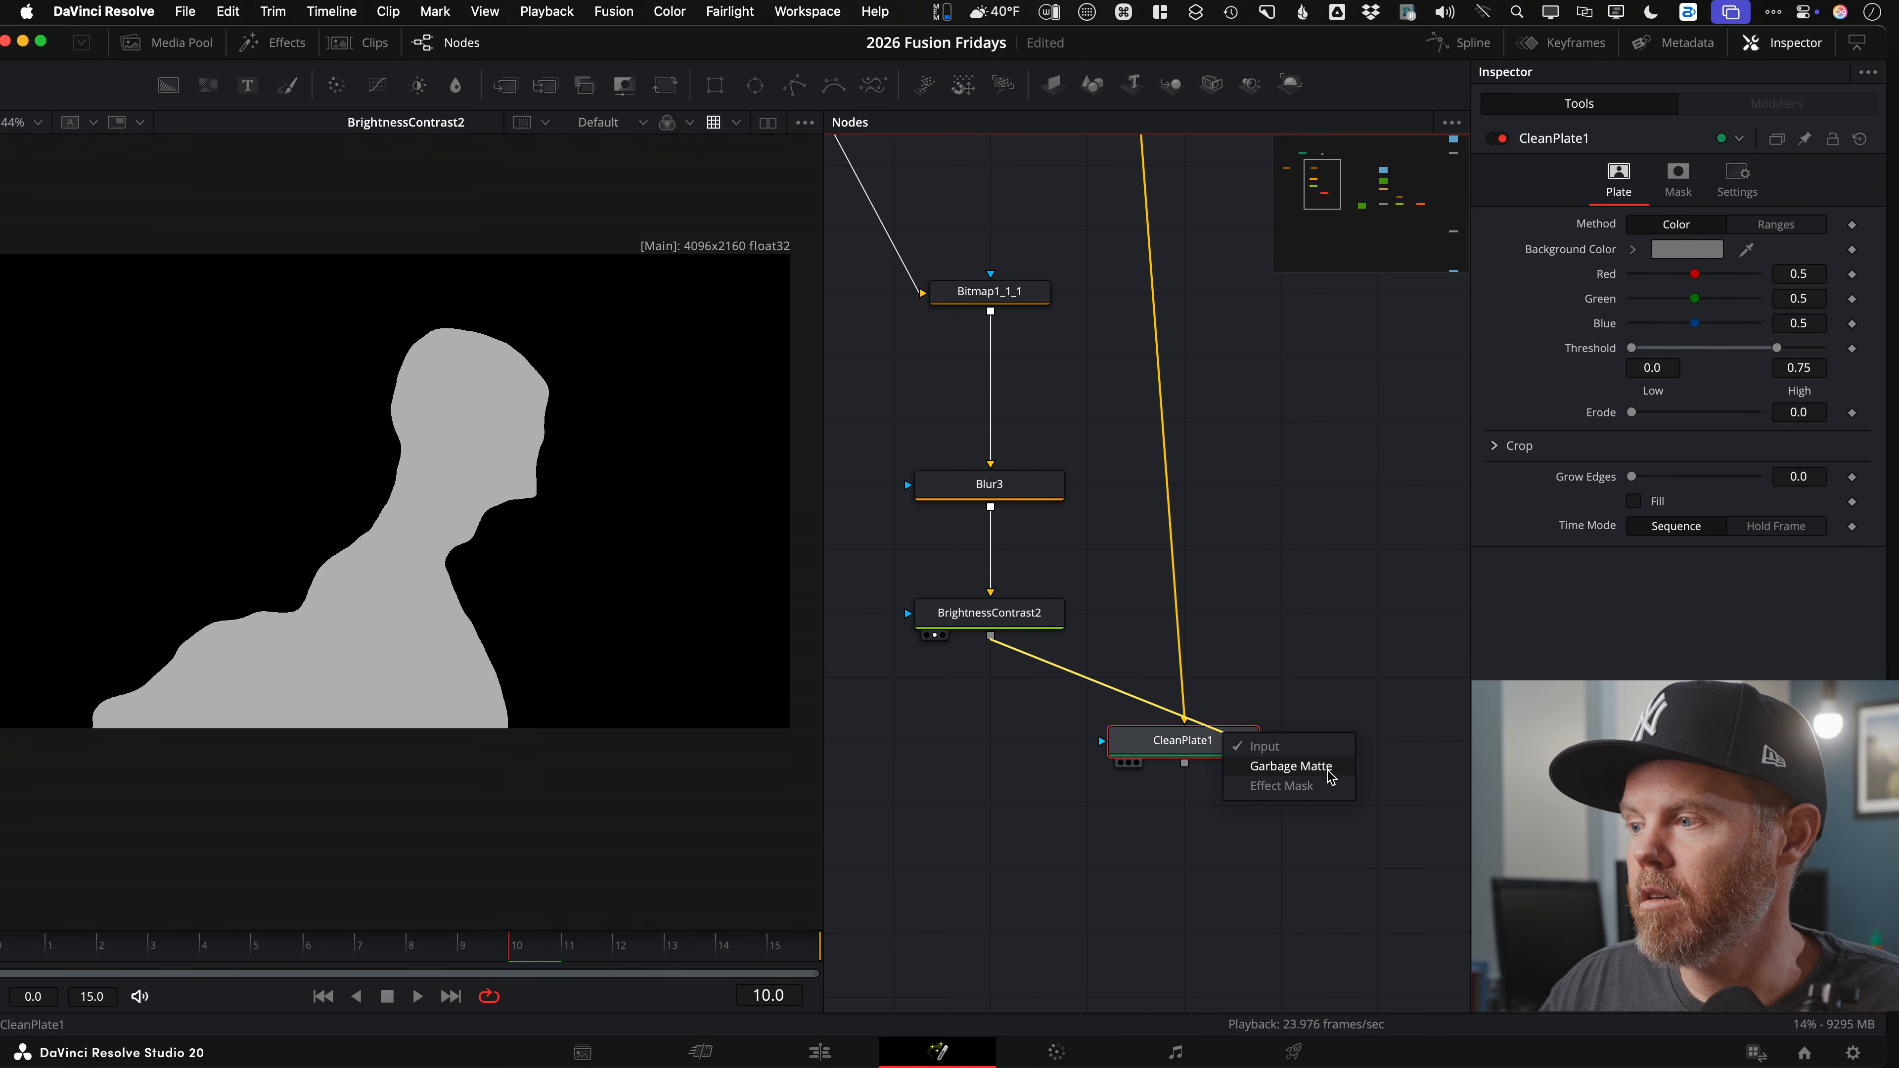
pyautogui.click(1301, 767)
pyautogui.press('1')
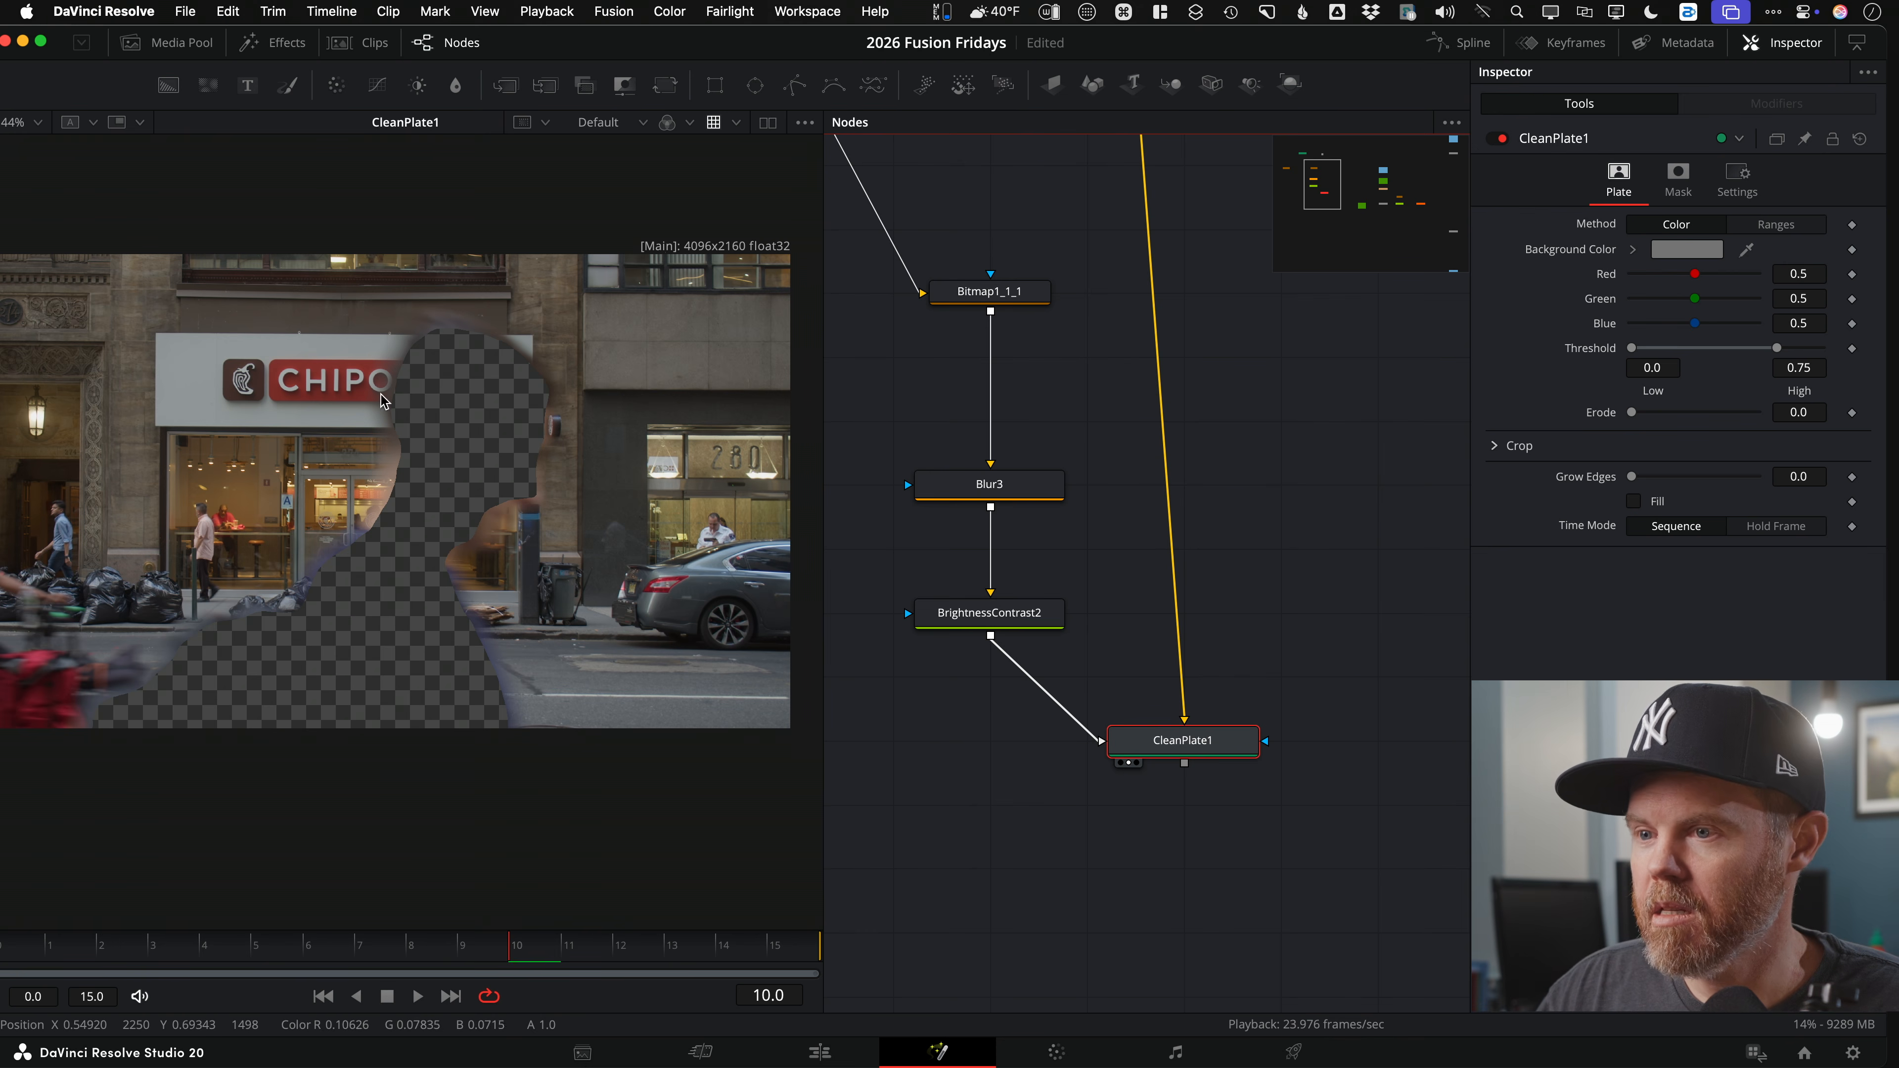
pyautogui.moveTo(437, 555); pyautogui.dragTo(521, 564)
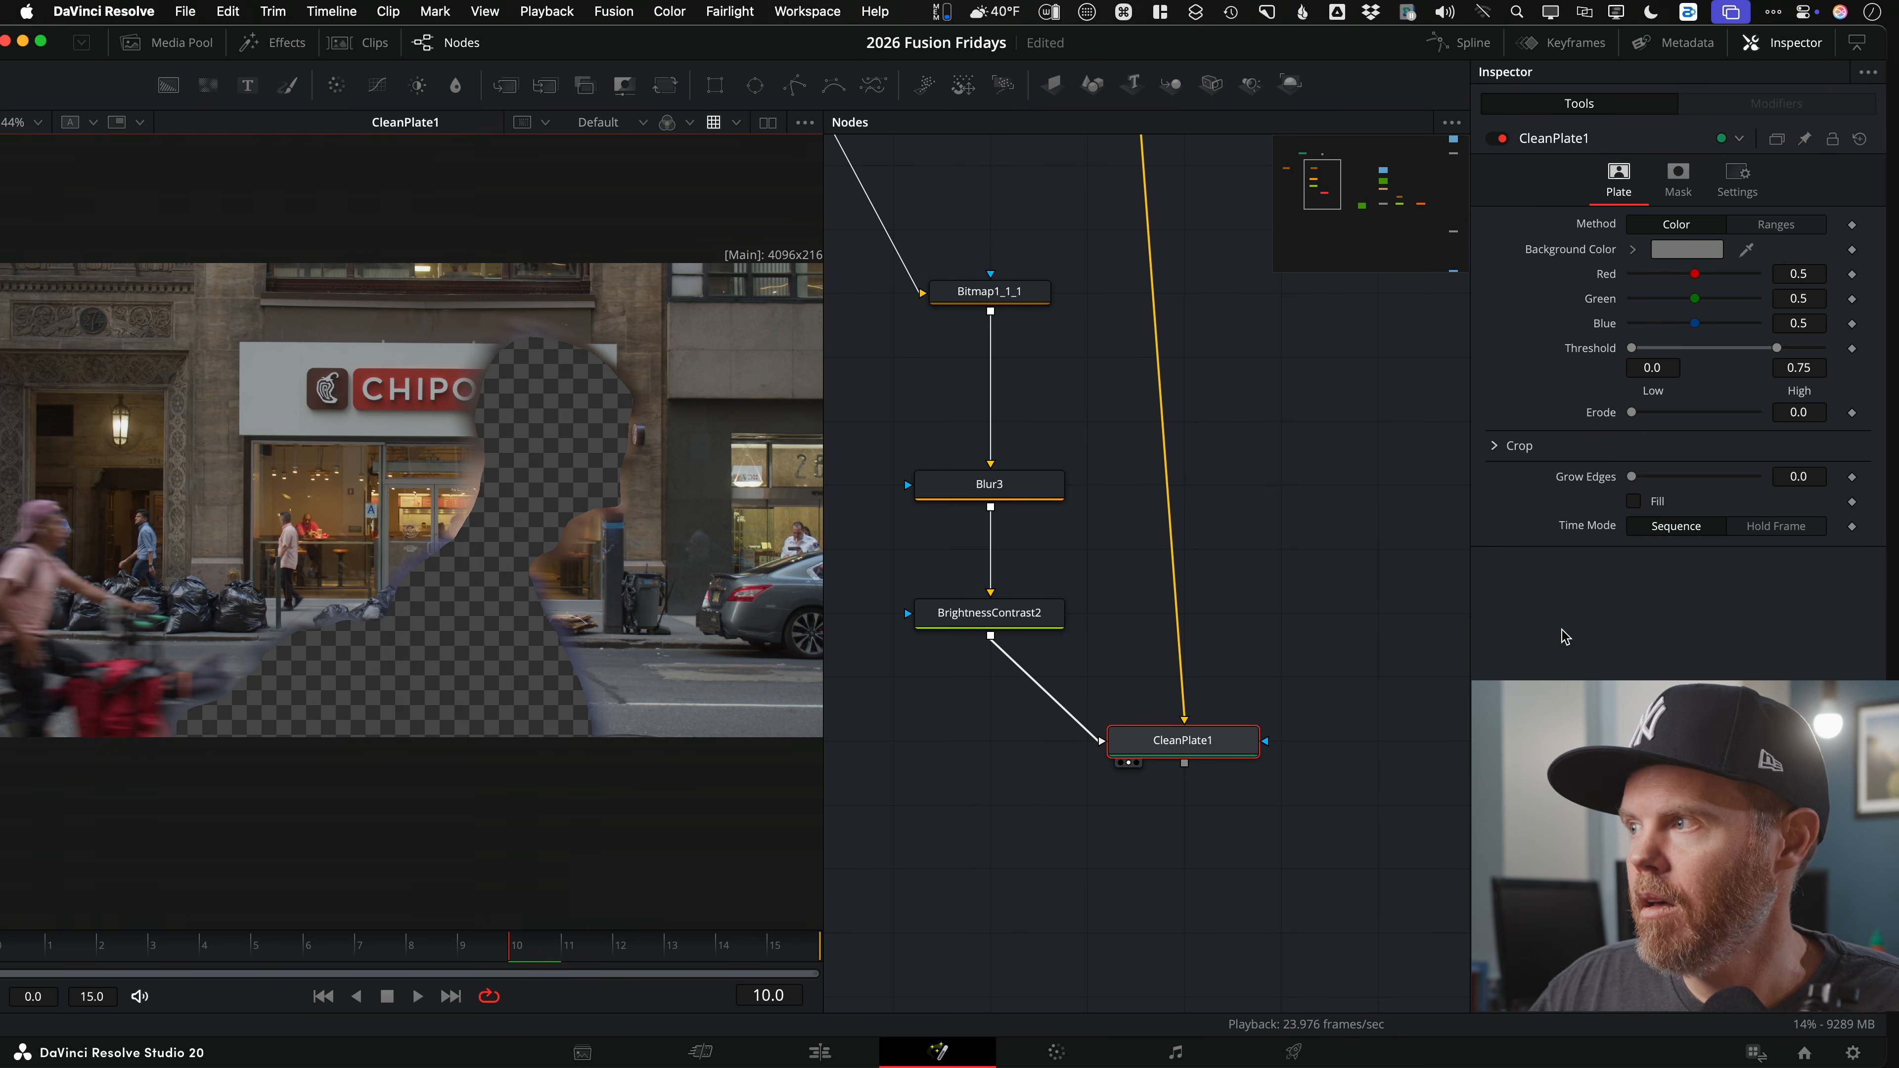
pyautogui.click(1678, 179)
pyautogui.click(1508, 224)
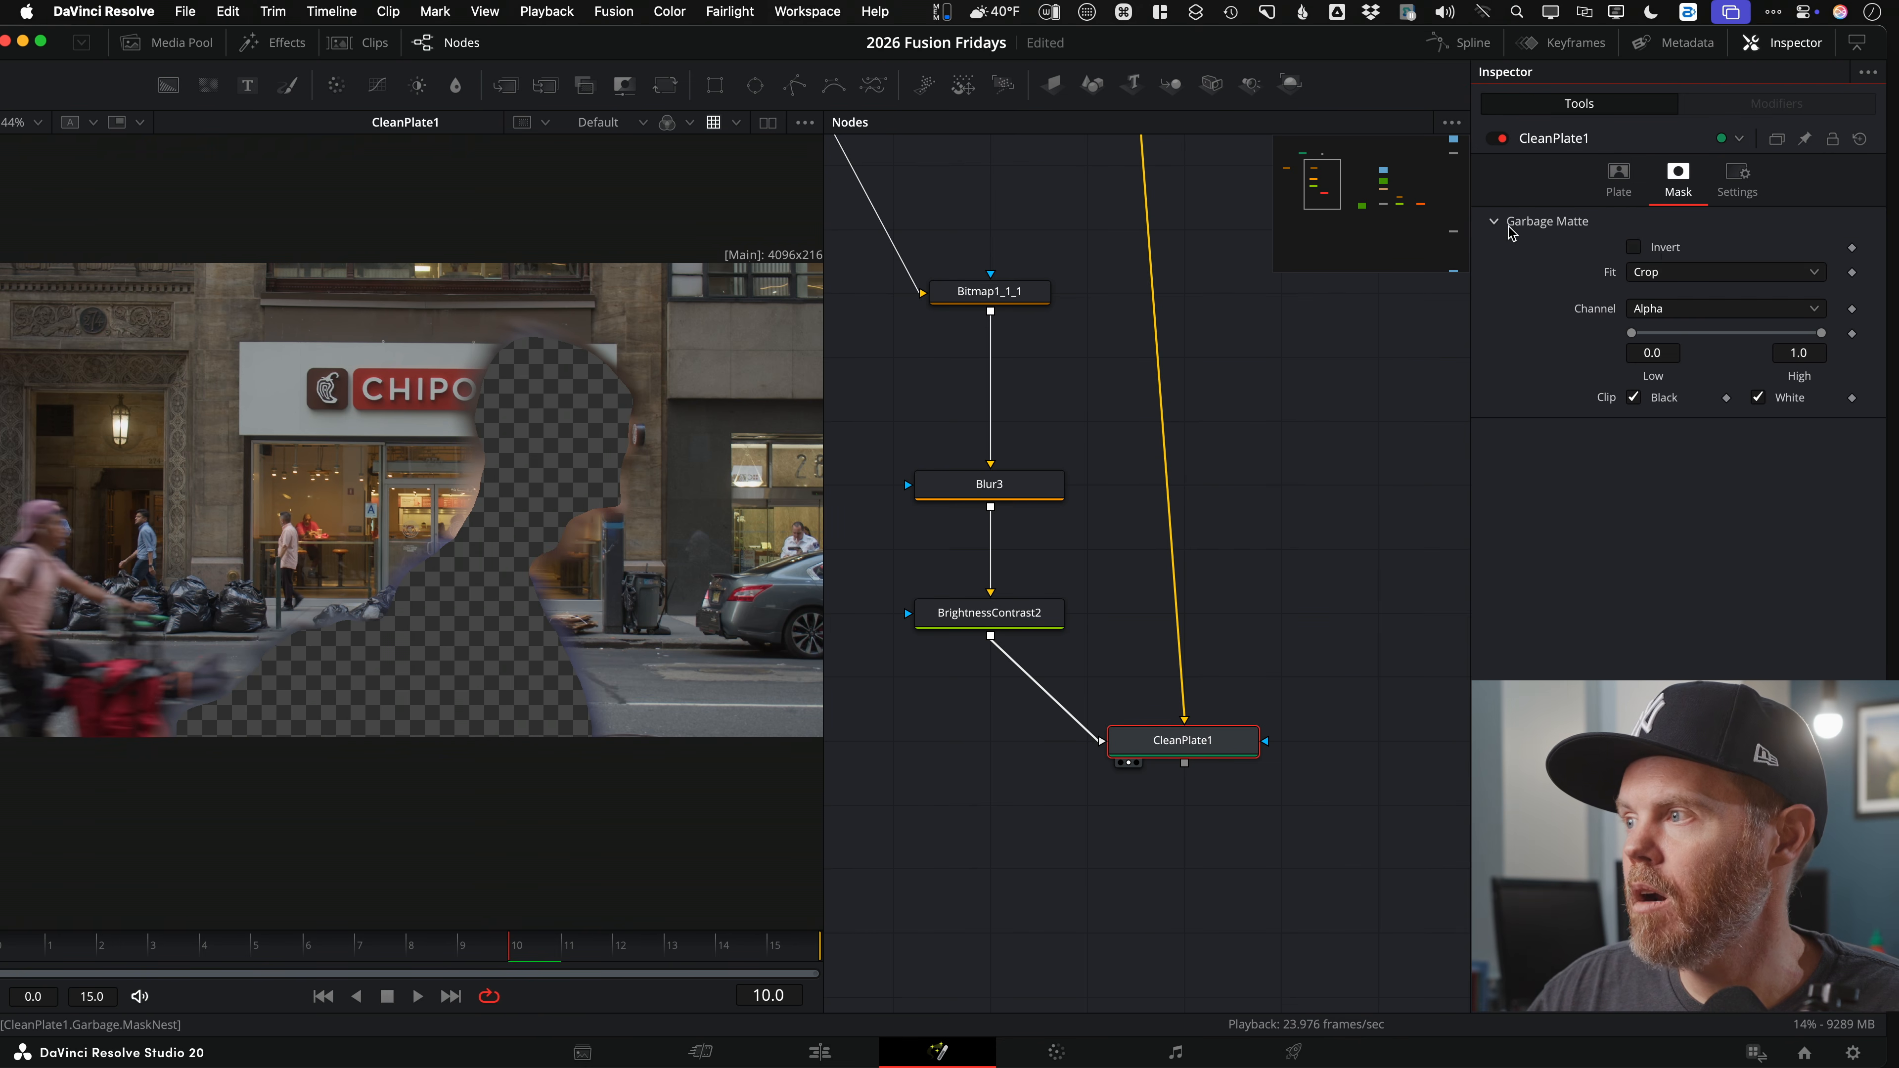
pyautogui.click(1633, 247)
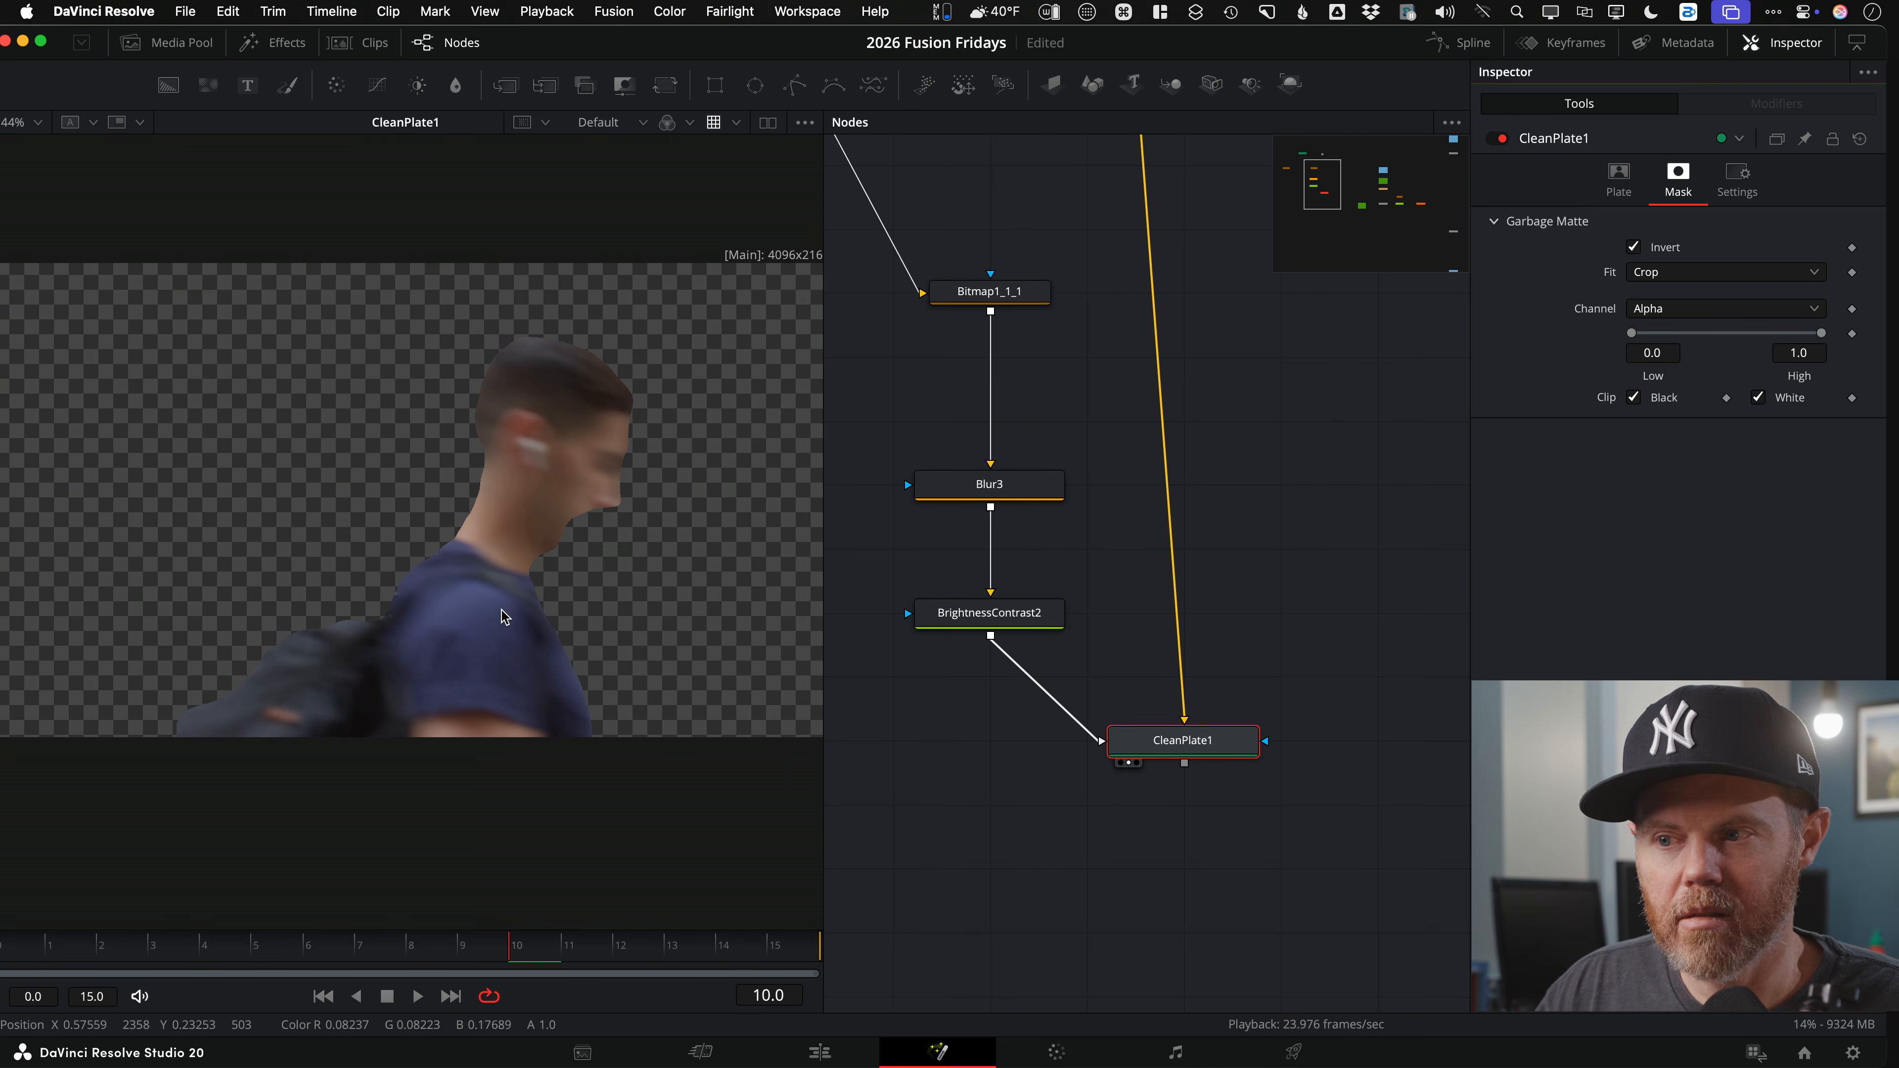
pyautogui.click(1617, 189)
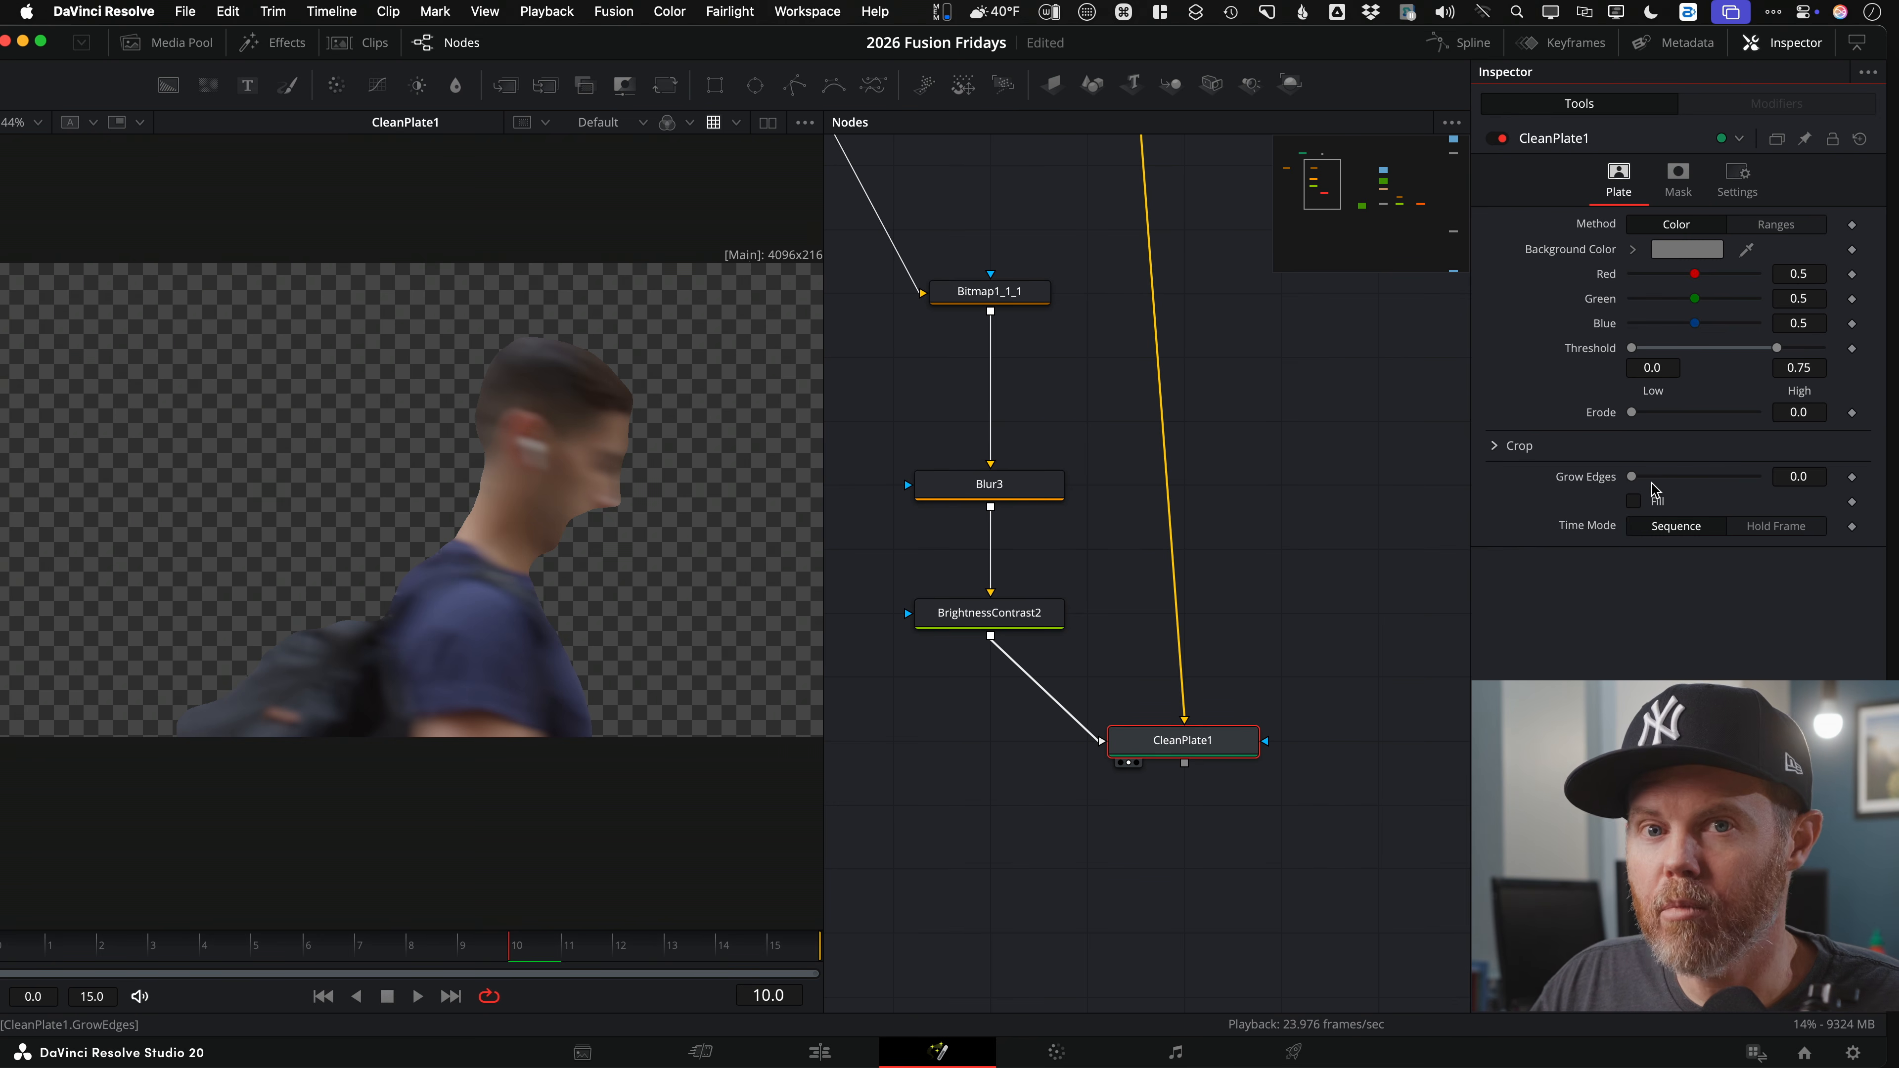
# Step: Set CleanPlate1's Grow Edges to 0.2, enable Fill, and play back to inspect the plate
pyautogui.moveTo(1631, 479); pyautogui.dragTo(1766, 482)
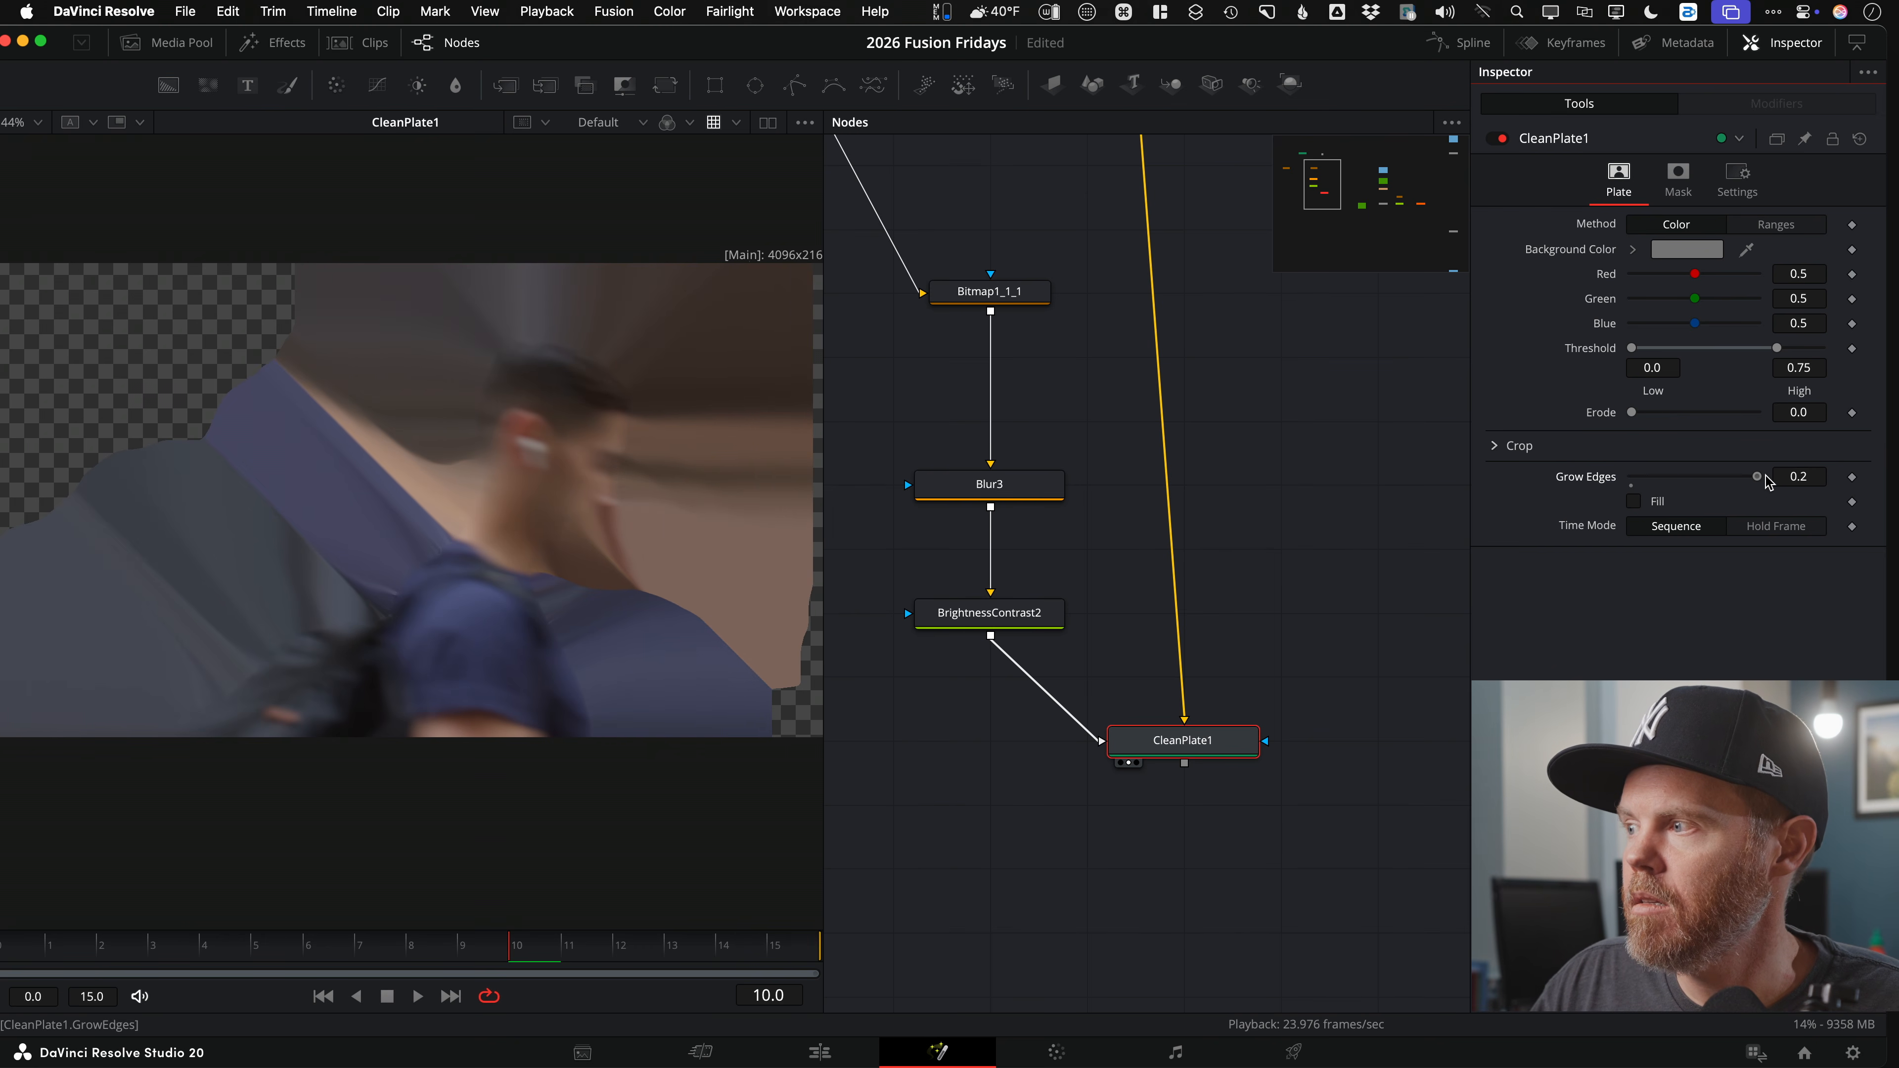
pyautogui.click(1634, 502)
pyautogui.press('space')
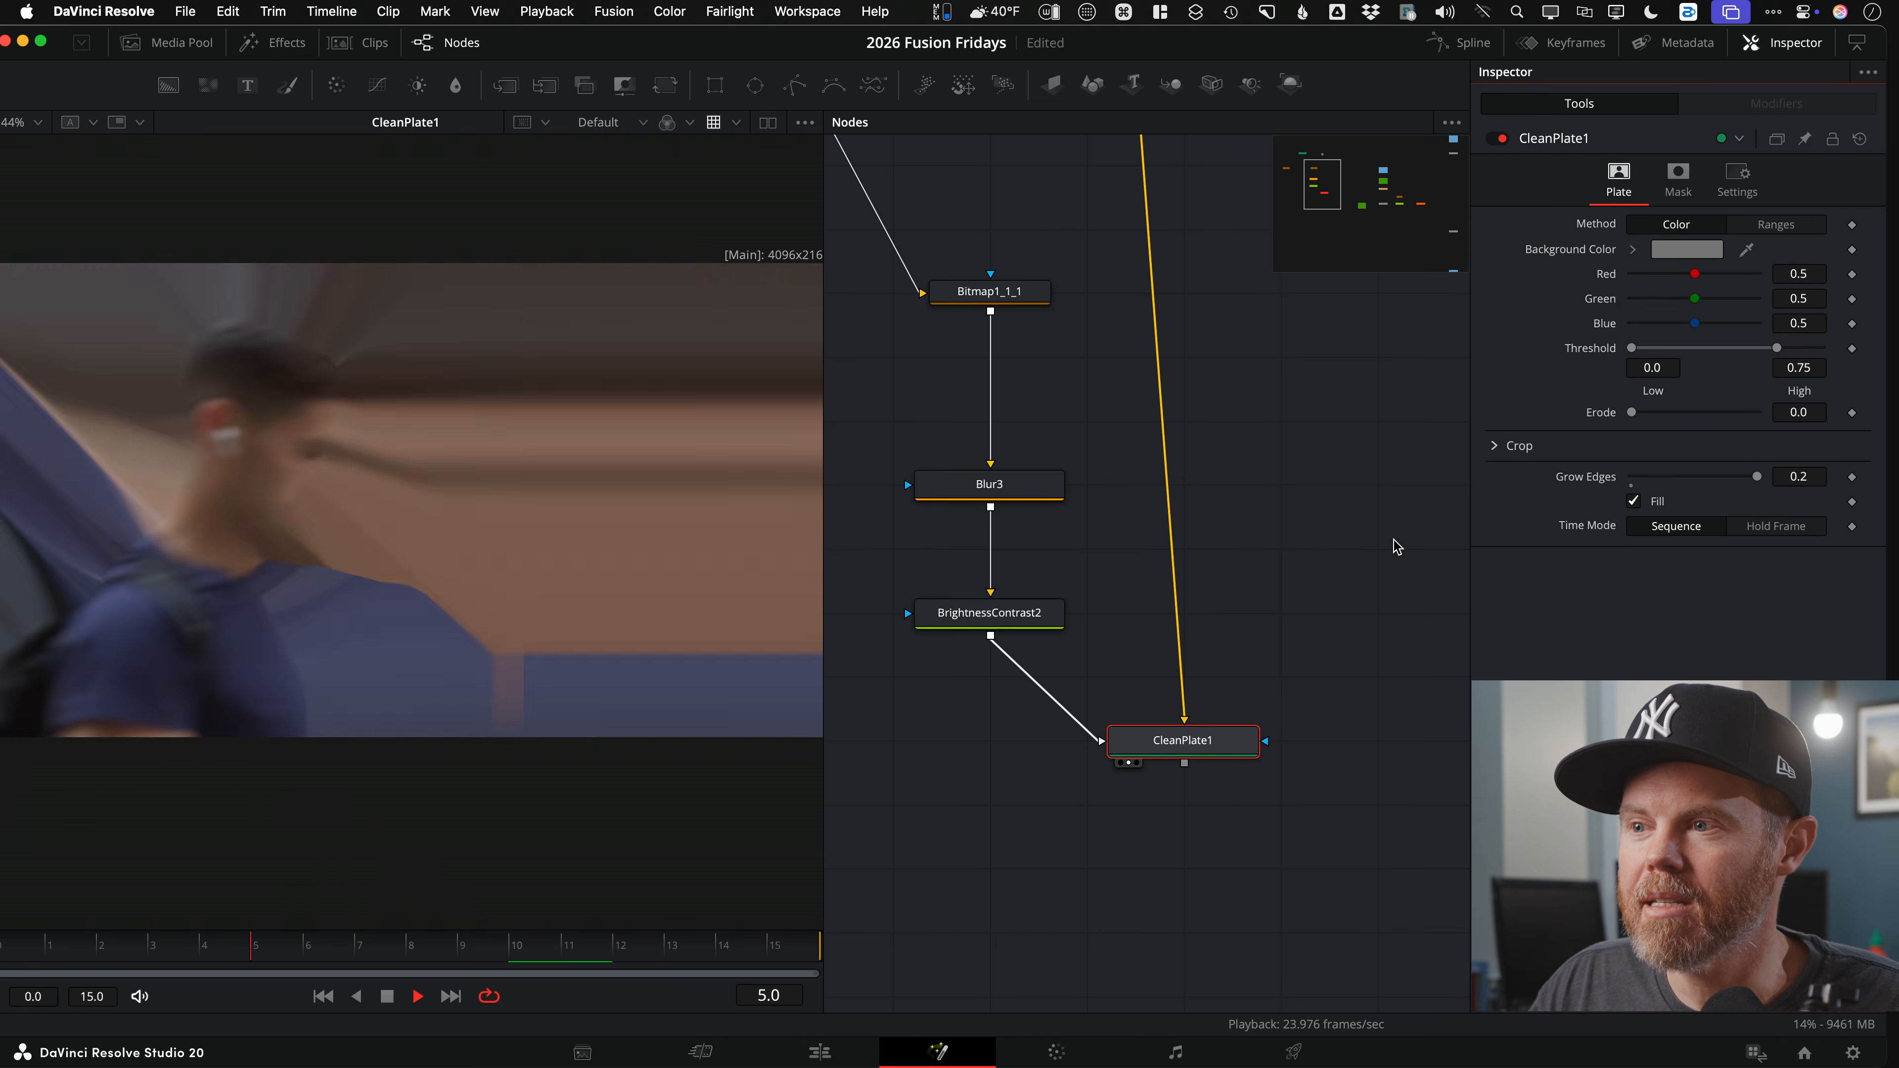
pyautogui.scroll(-3, 301, 539)
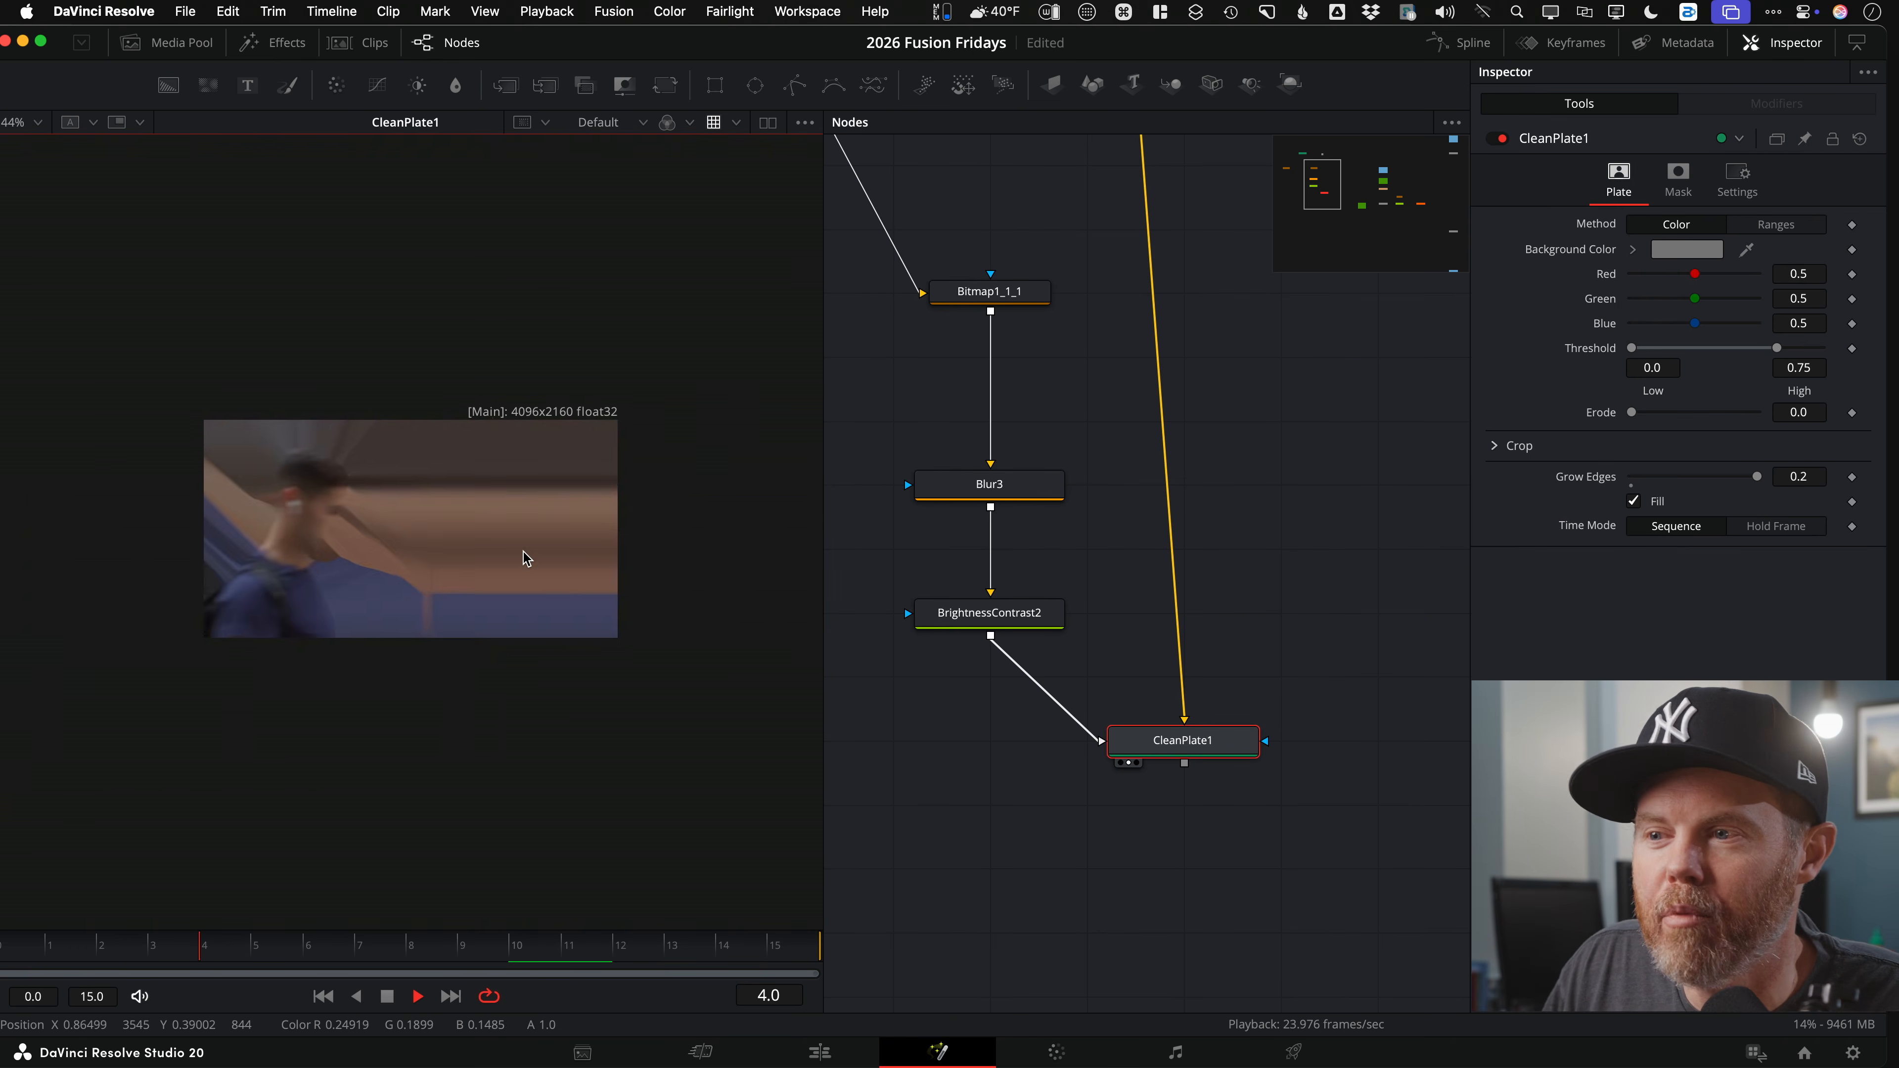
pyautogui.scroll(2, 485, 544)
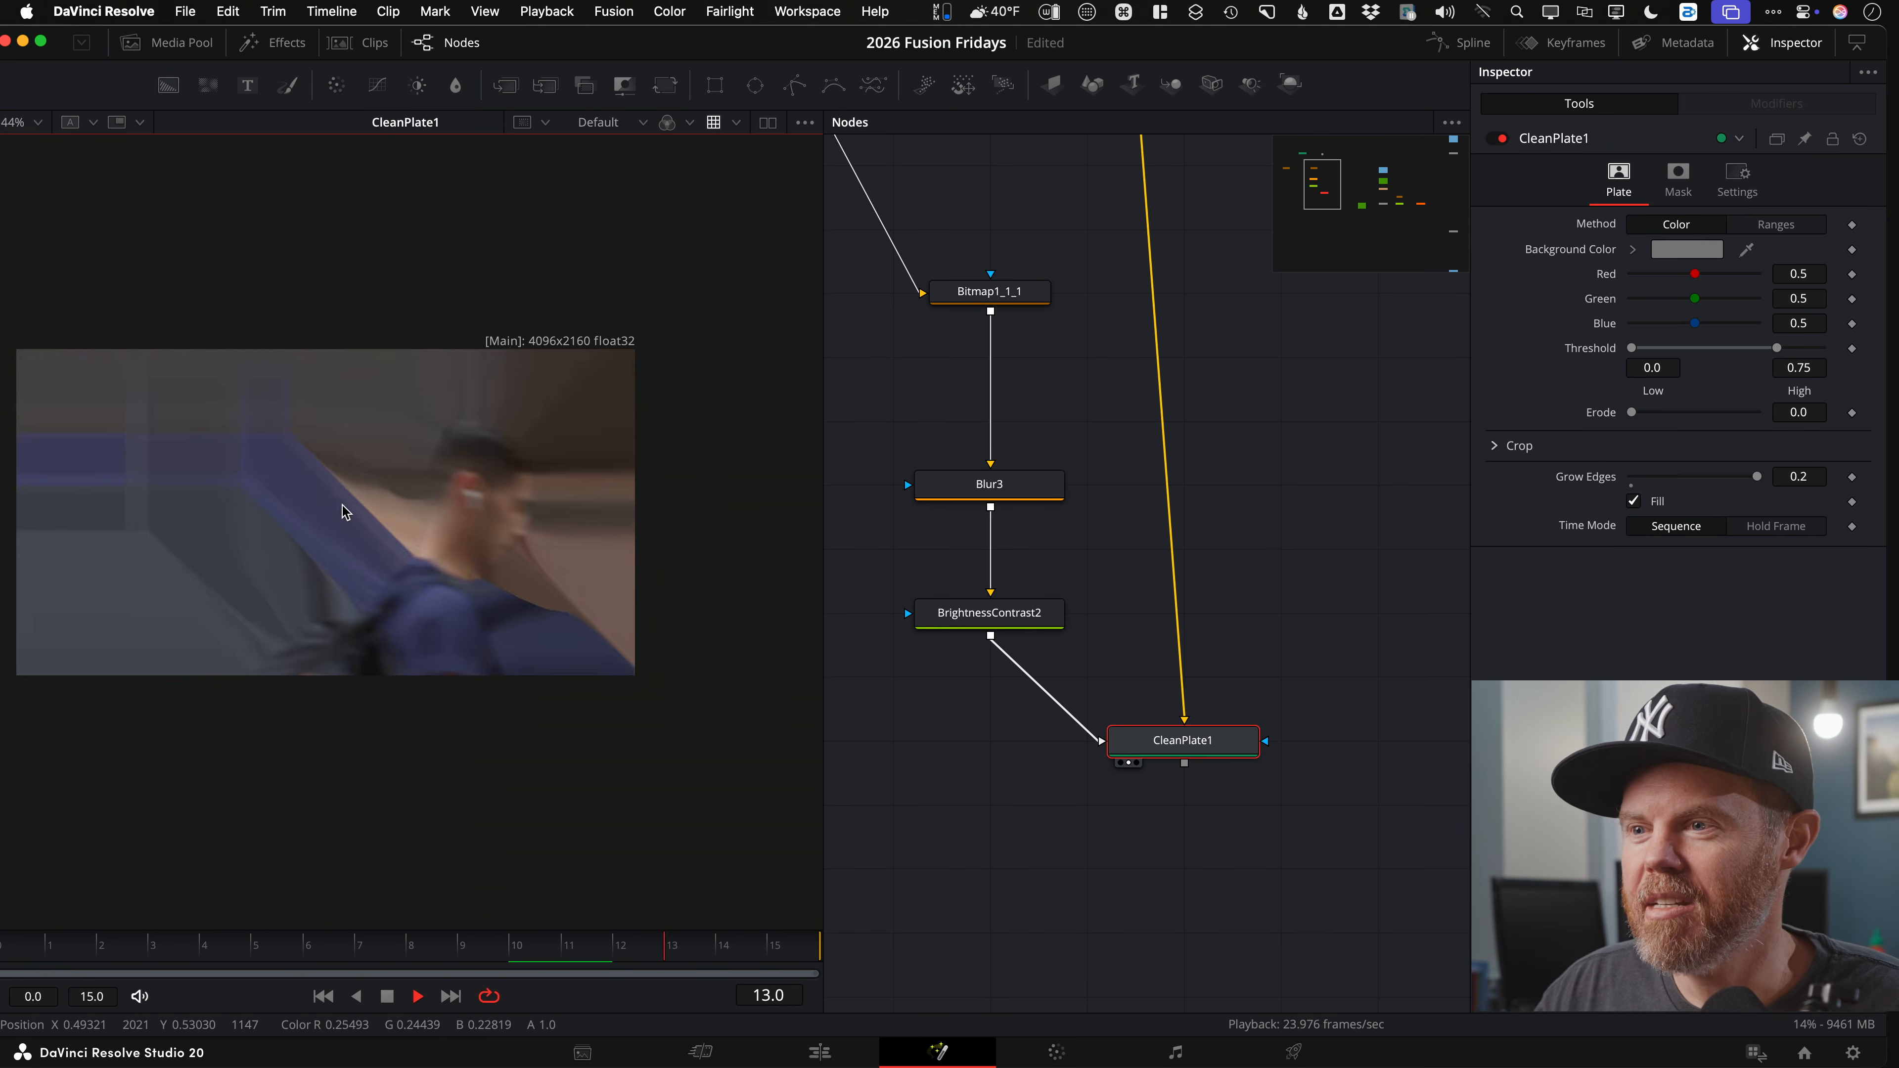
pyautogui.moveTo(339, 509); pyautogui.dragTo(411, 510)
pyautogui.scroll(2, 411, 510)
pyautogui.press('space')
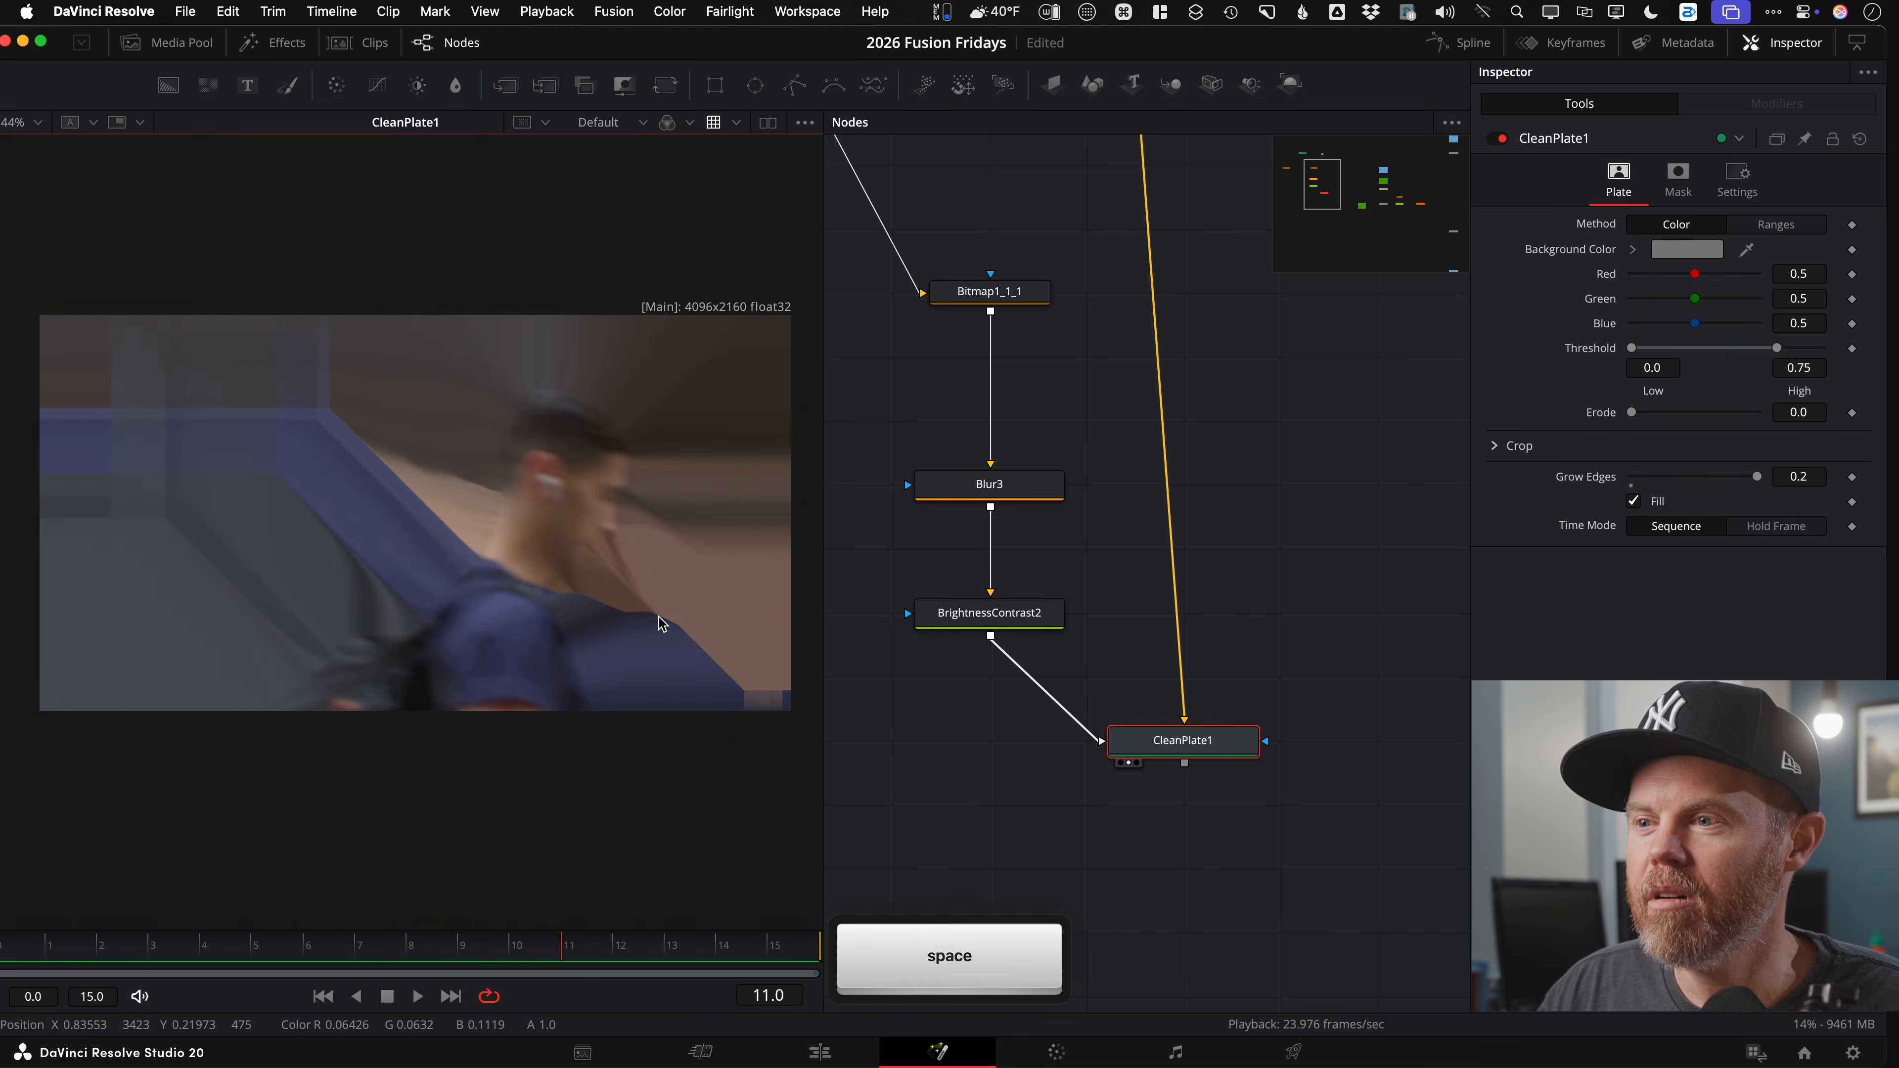
pyautogui.scroll(5, 486, 517)
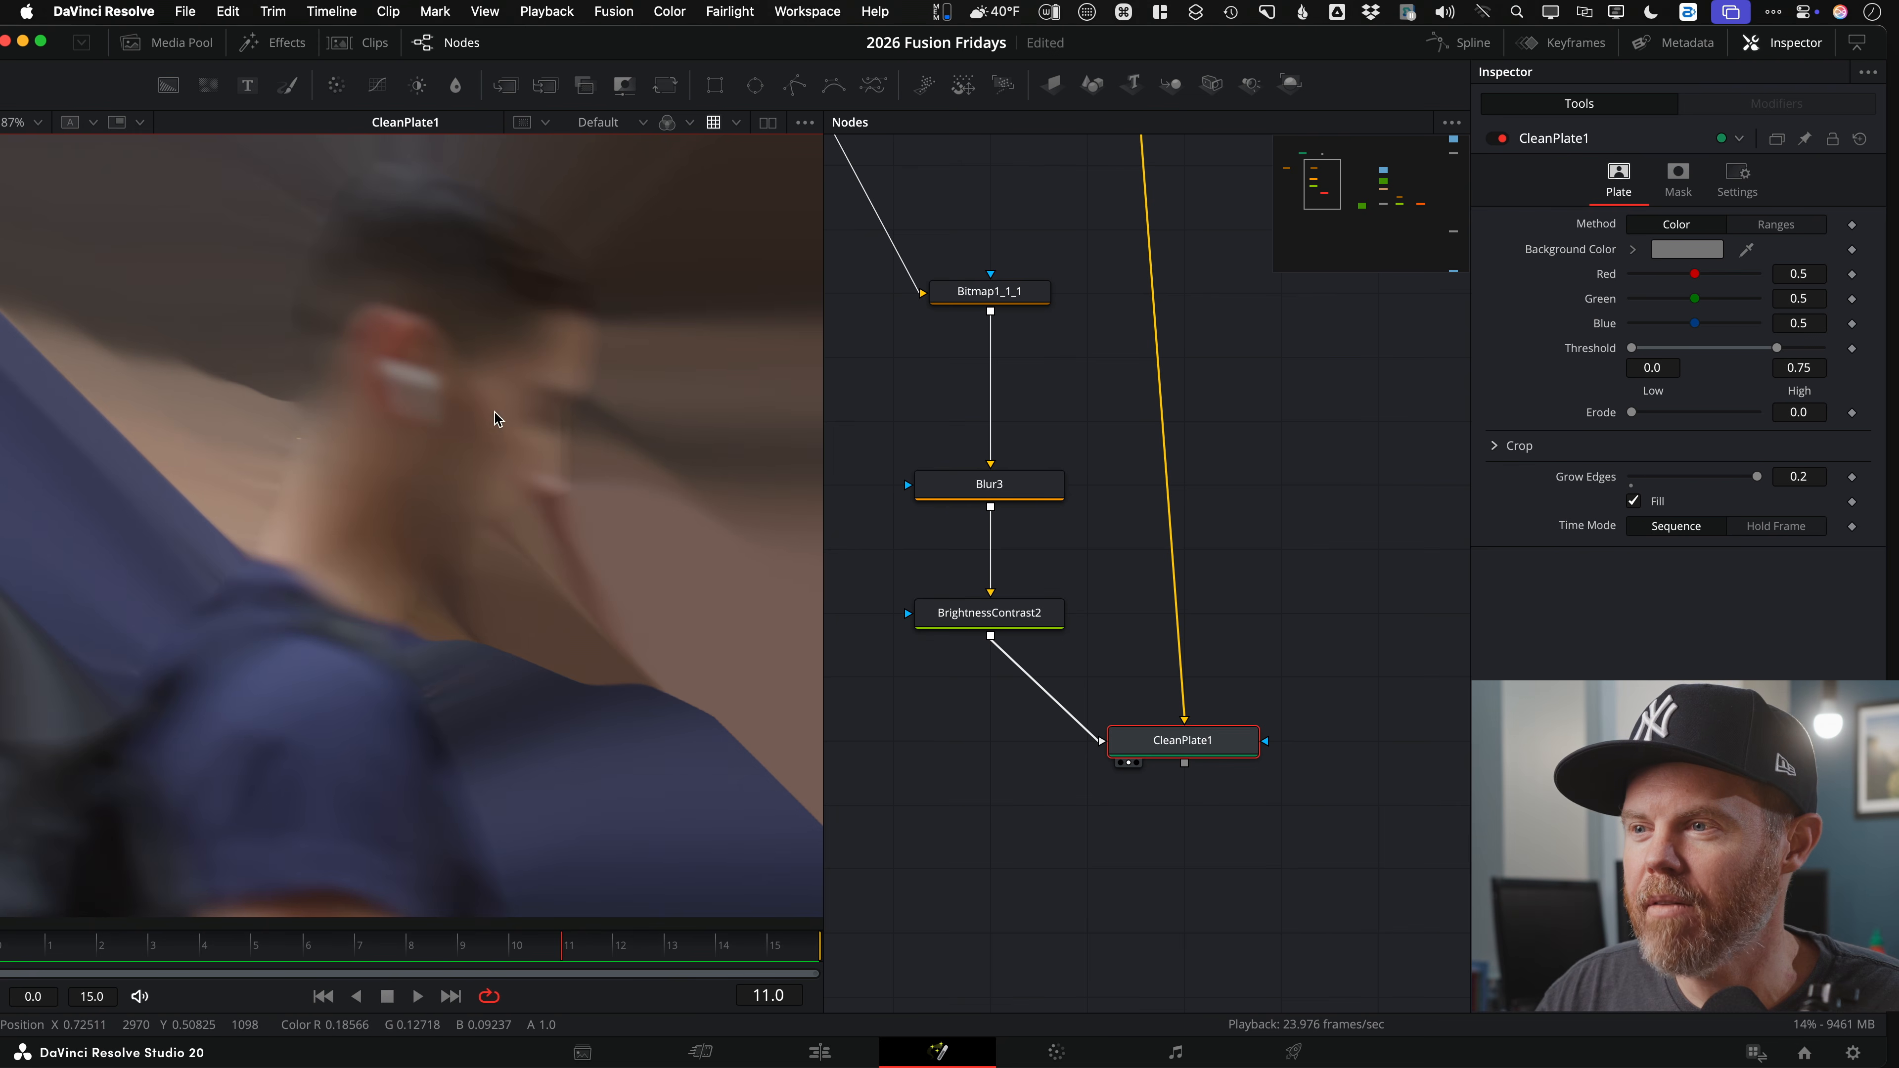
# Step: Add a Blur3_1 node under Bitmap1_1 and feed the matte into its main input
pyautogui.scroll(-3, 1068, 458)
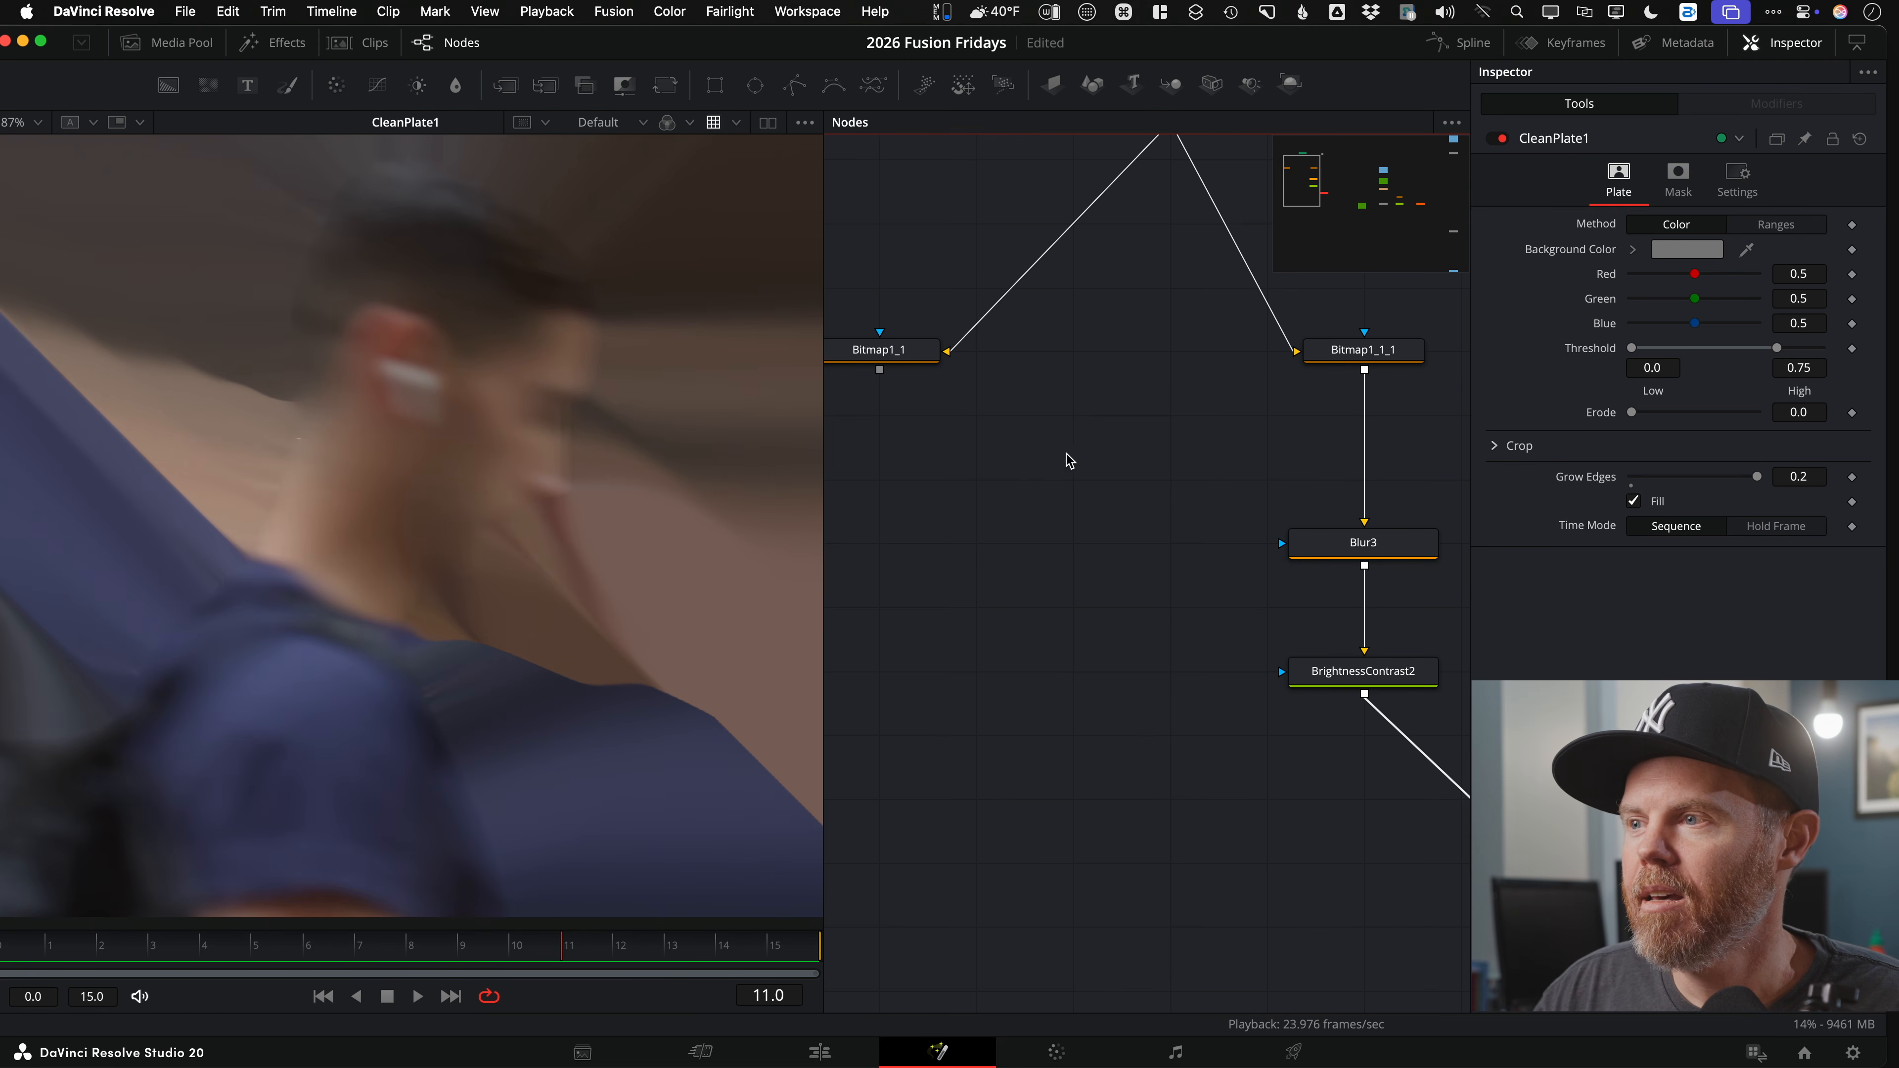
pyautogui.moveTo(976, 511); pyautogui.dragTo(1039, 534)
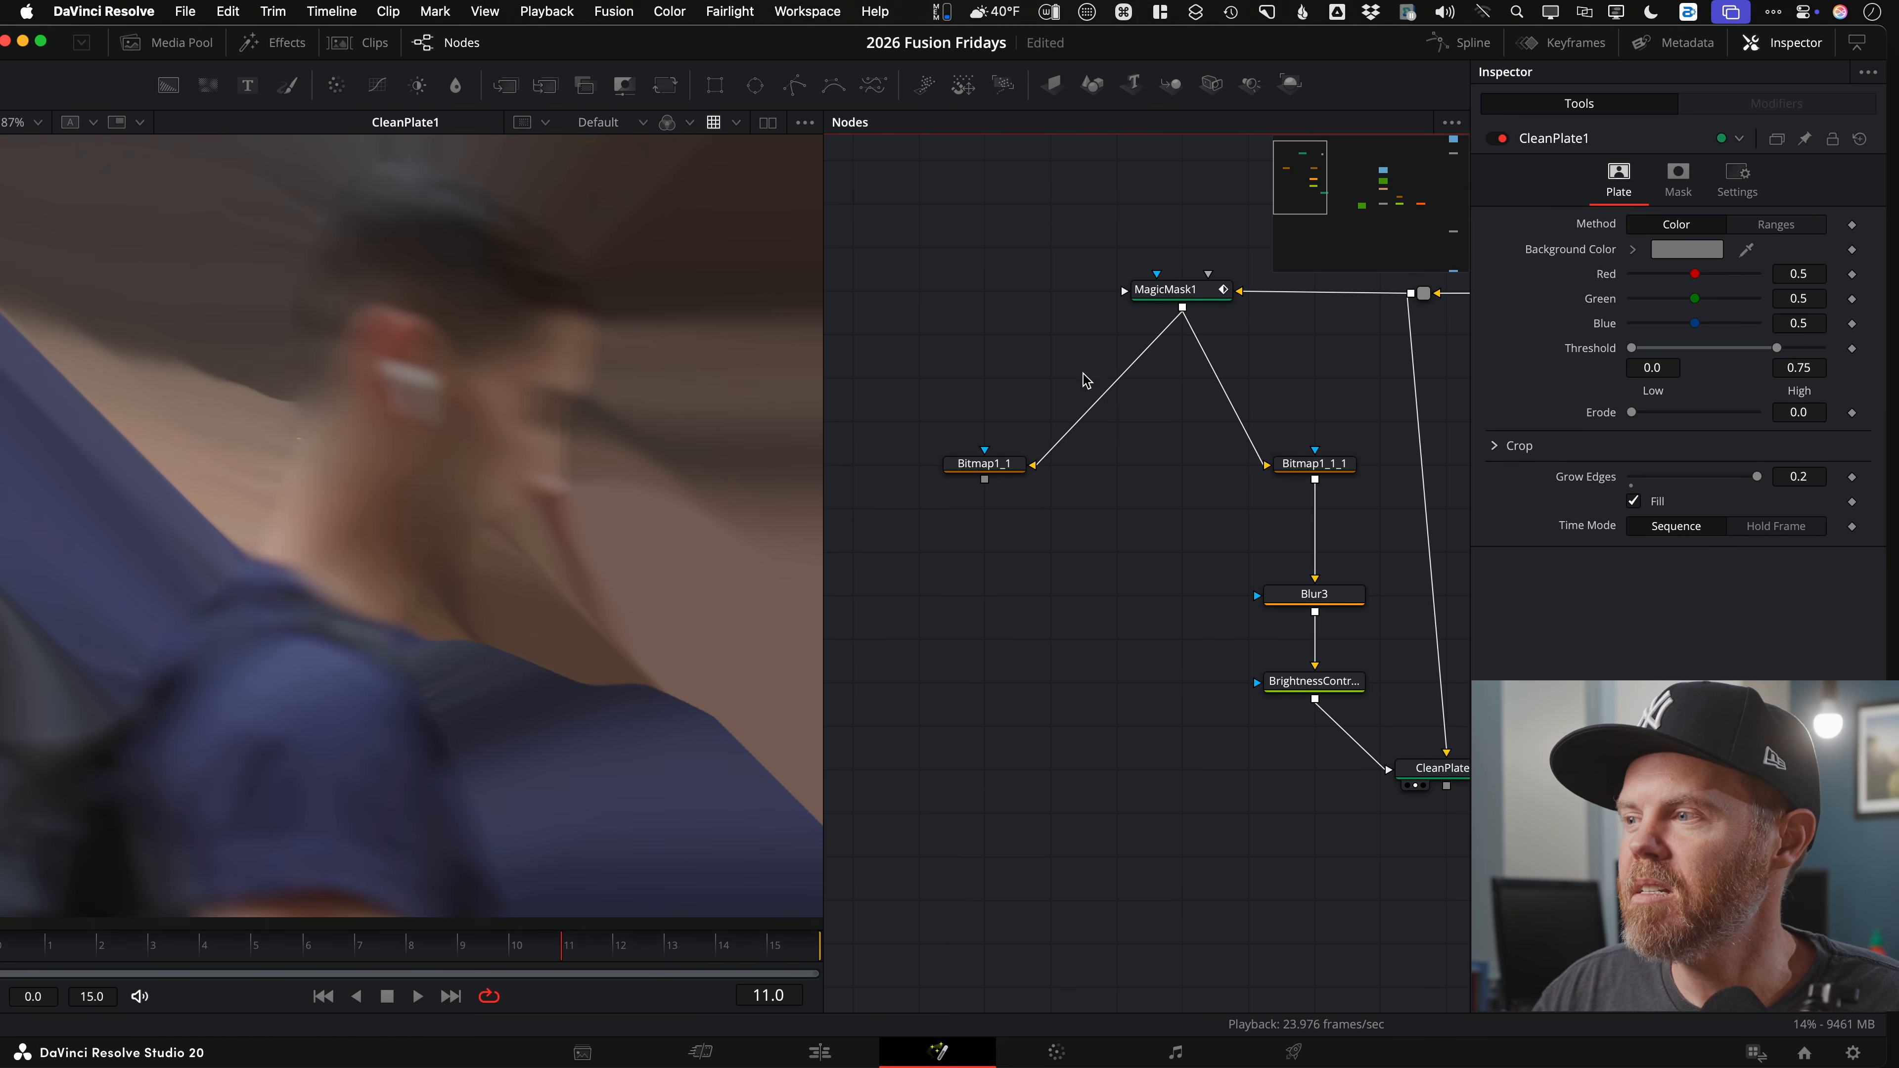
pyautogui.click(956, 478)
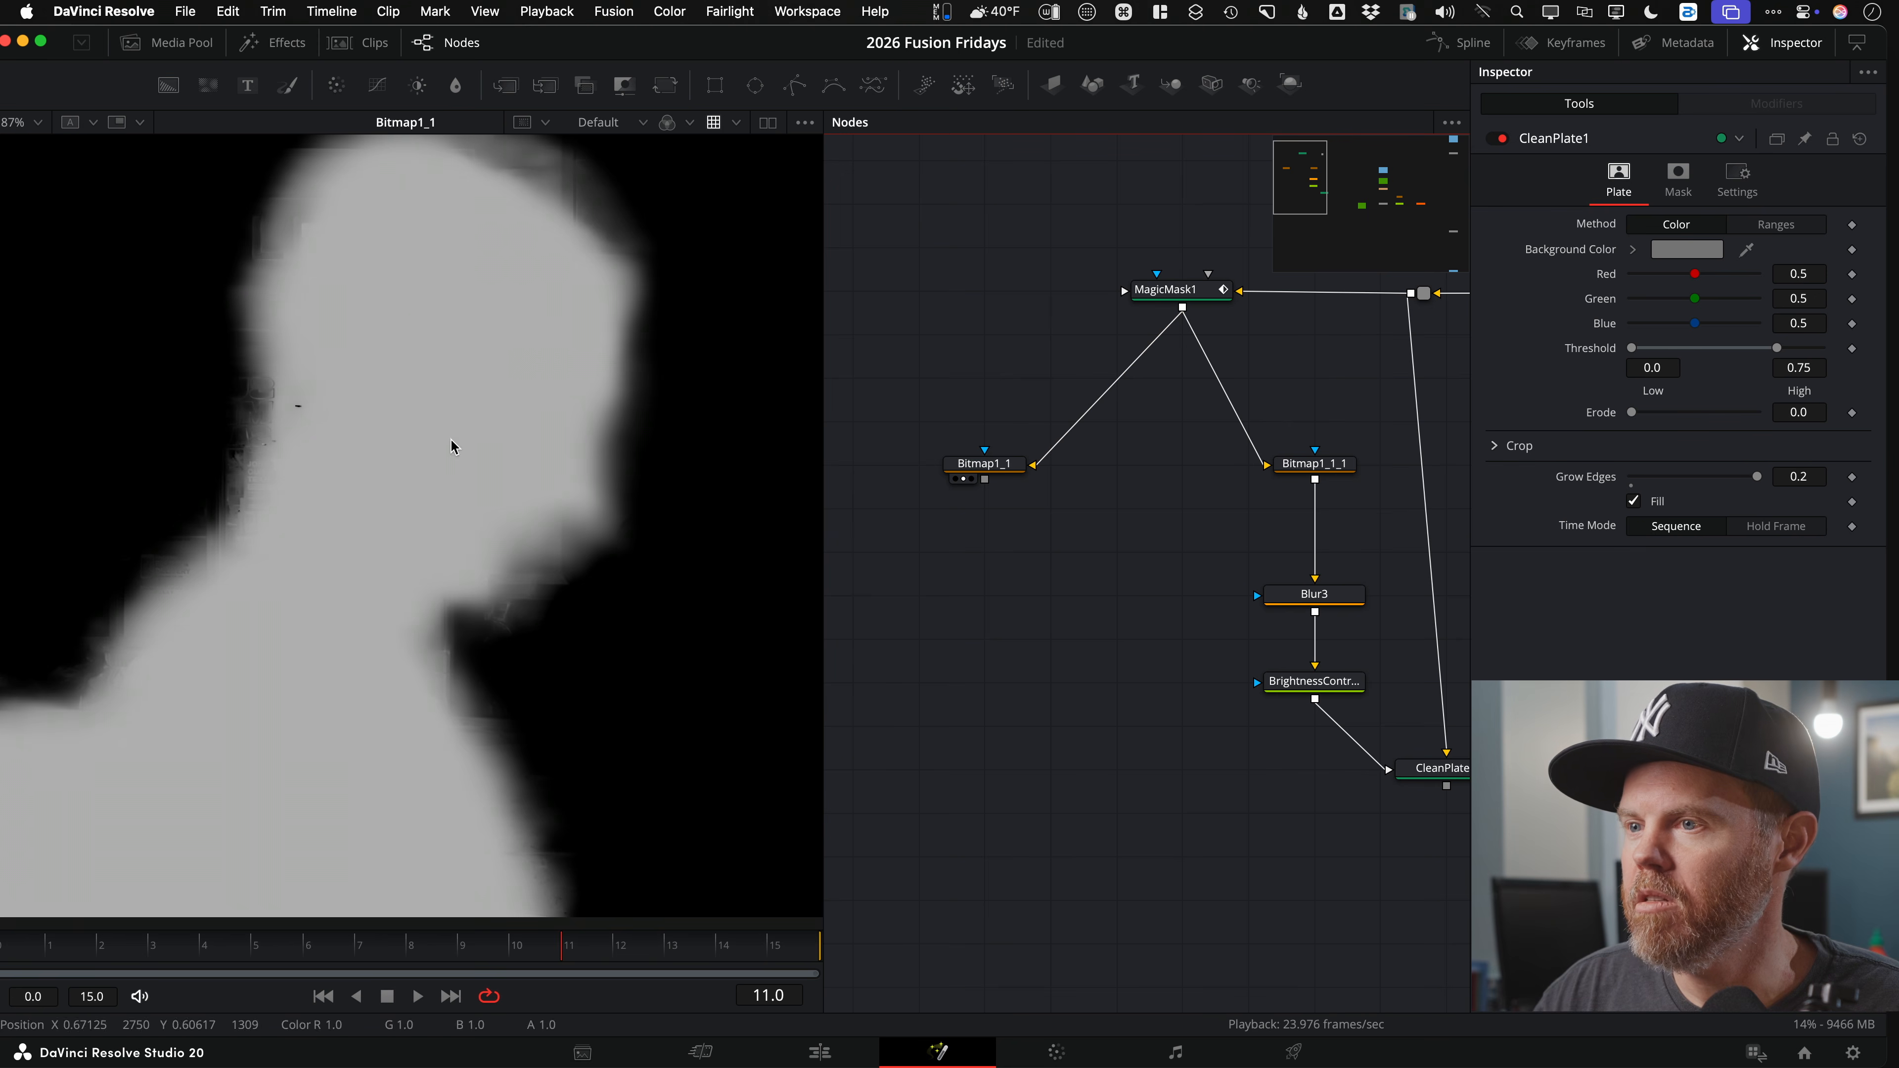
pyautogui.click(994, 467)
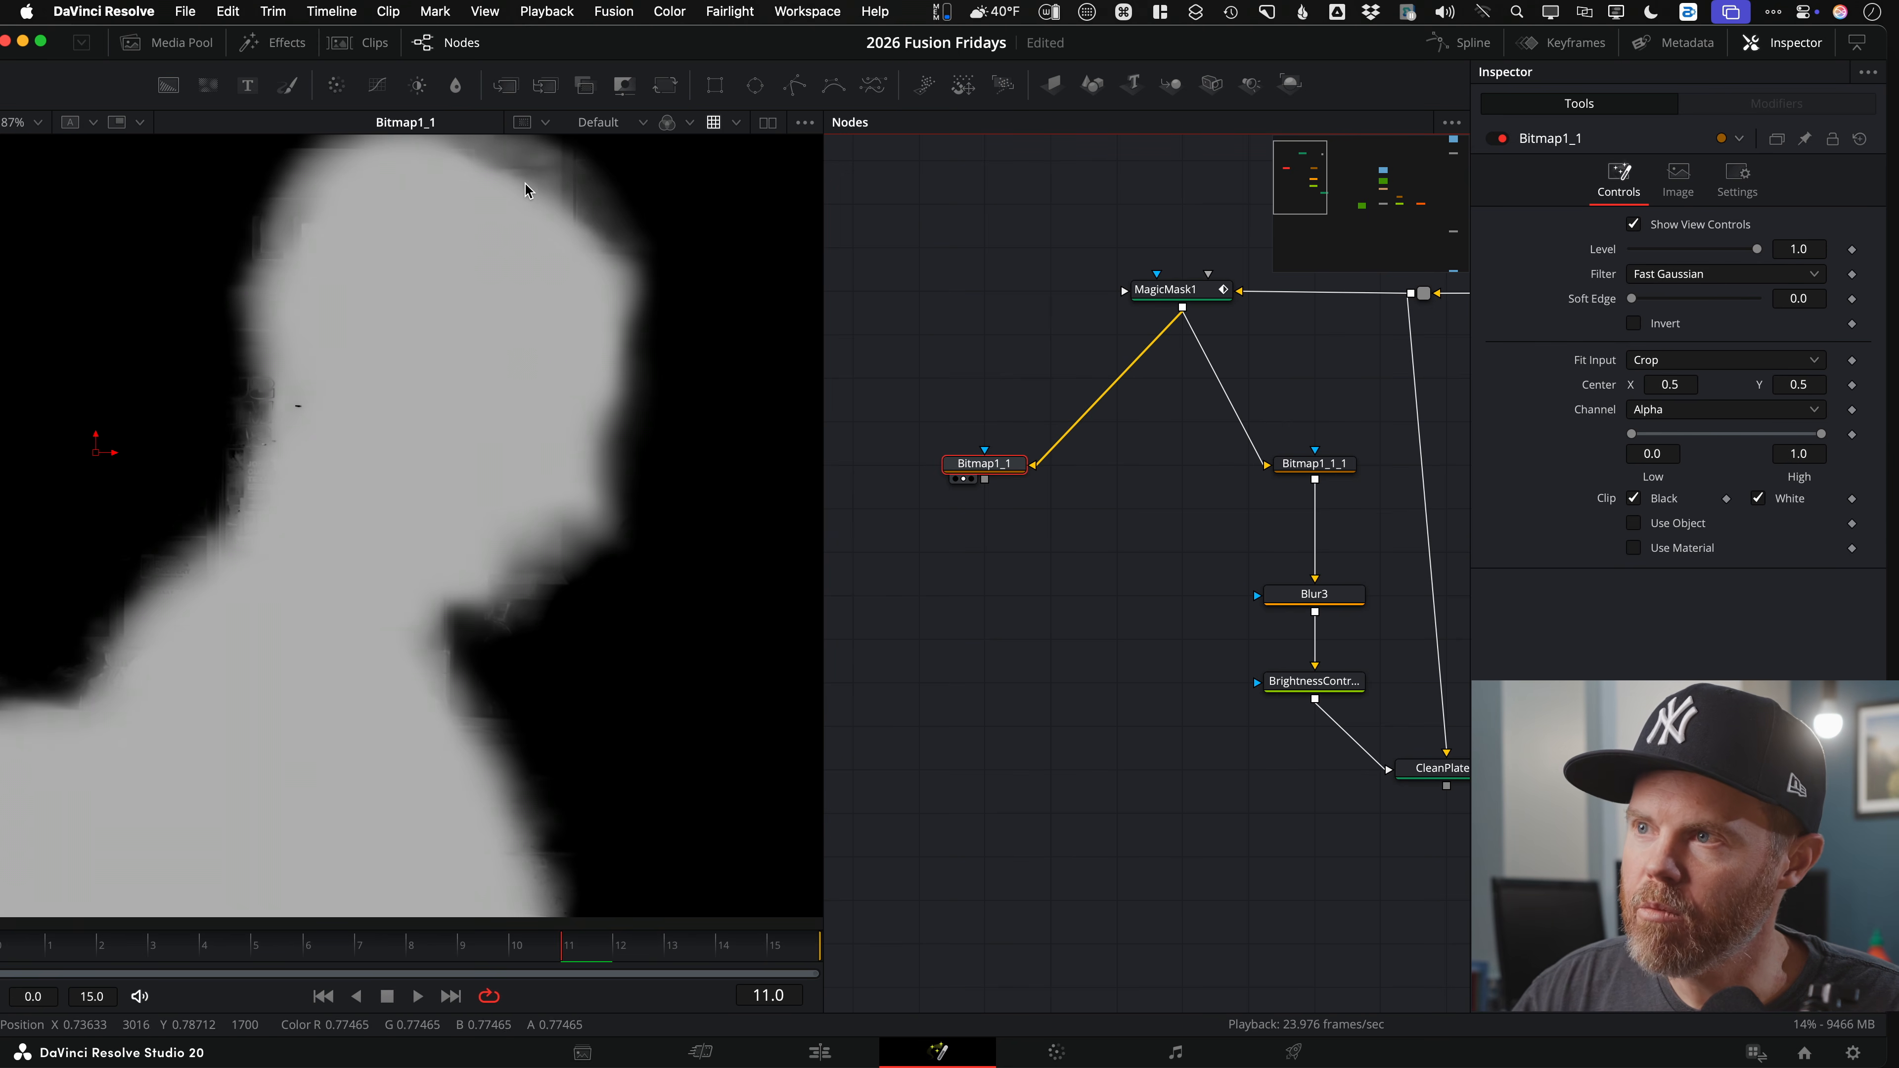
pyautogui.click(456, 85)
pyautogui.moveTo(936, 474); pyautogui.dragTo(985, 596)
pyautogui.moveTo(1068, 549); pyautogui.dragTo(784, 509)
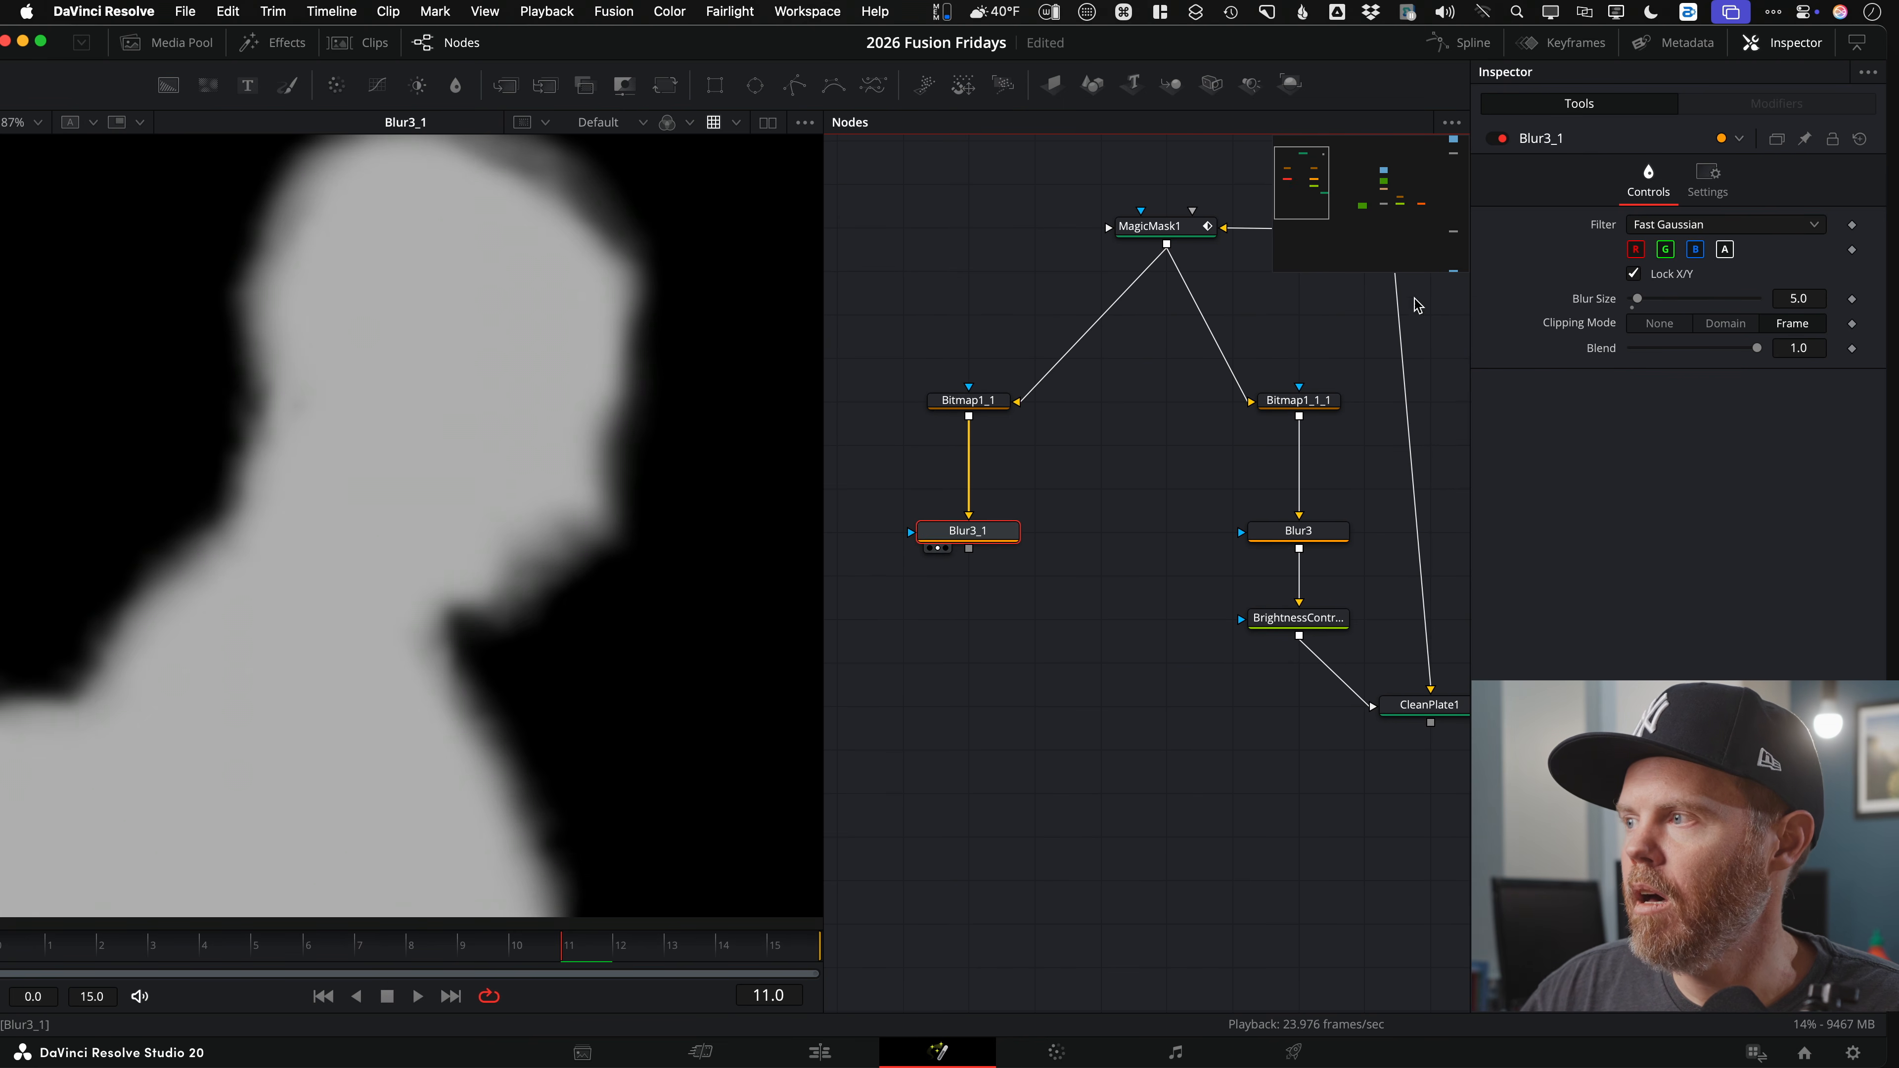
# Step: Limit Blur3_1 to alpha with Blur Size 7.1 and play back the softened matte
pyautogui.click(1639, 252)
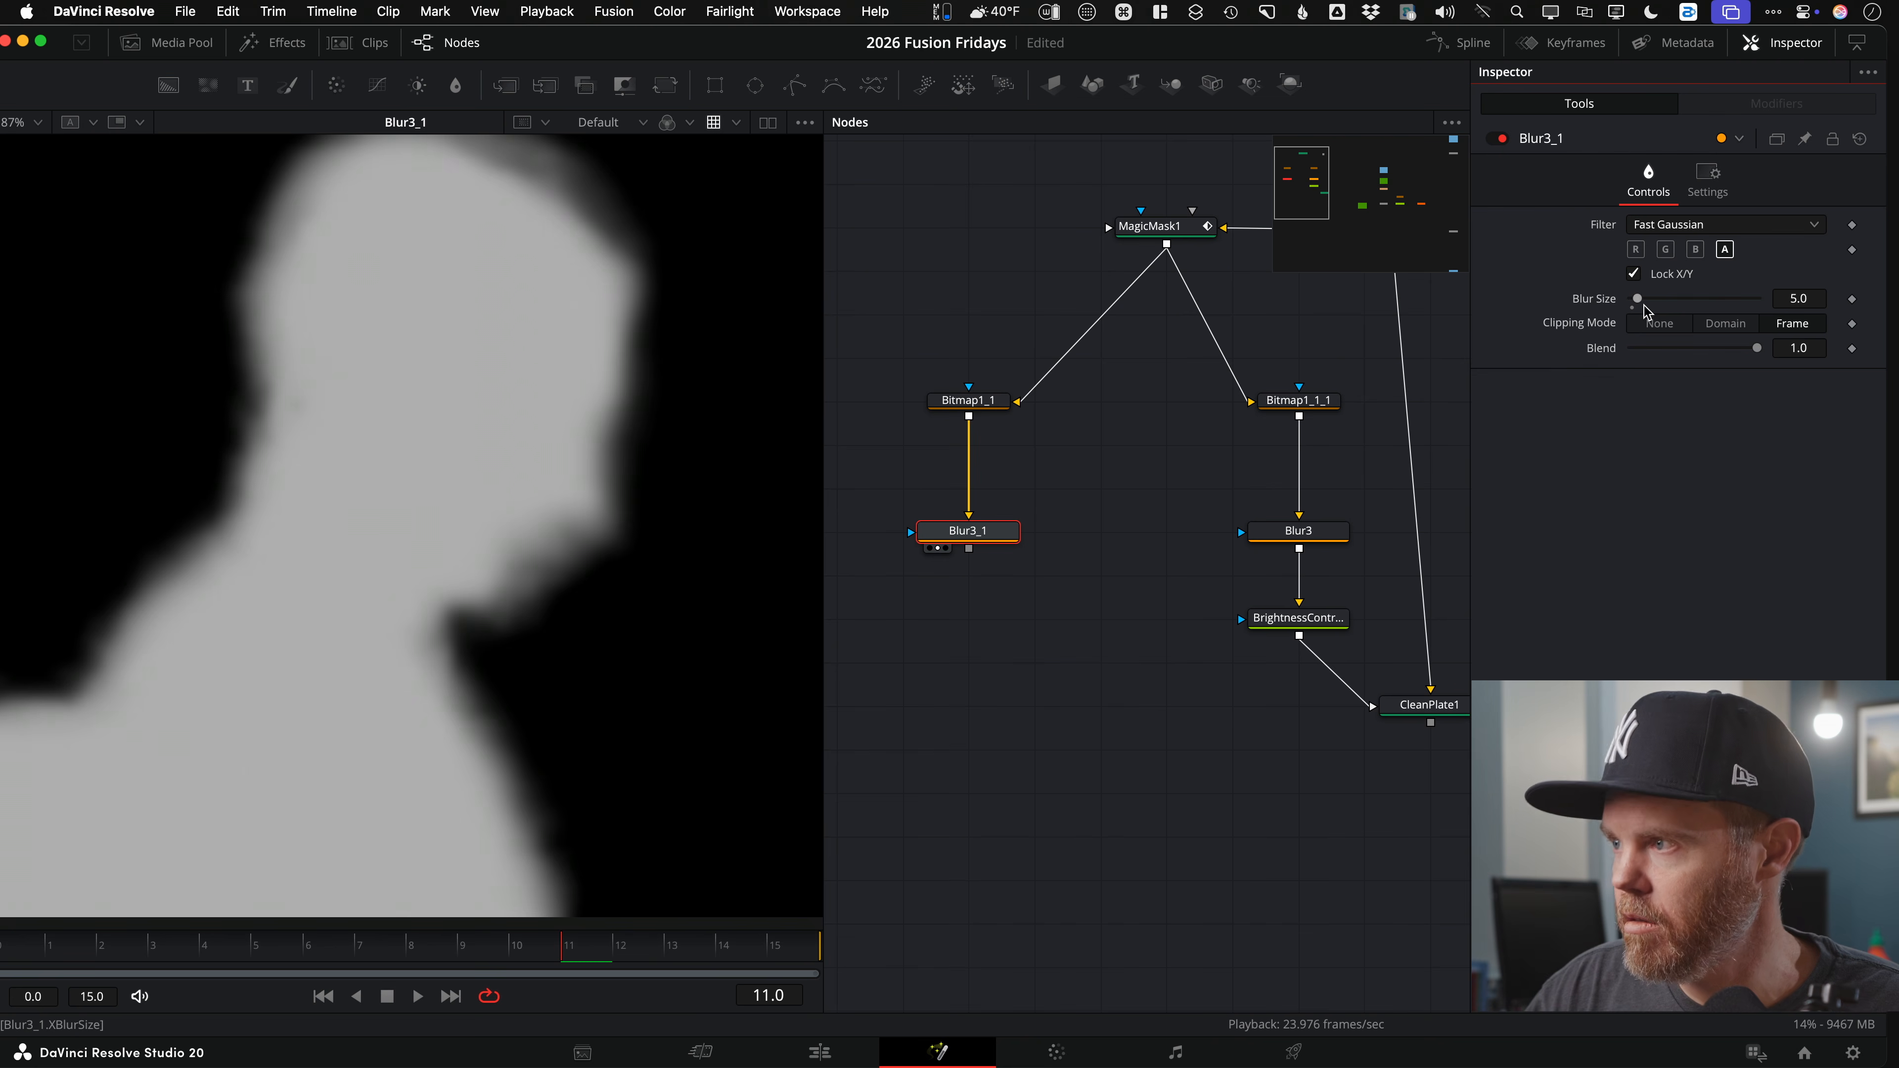
pyautogui.moveTo(1636, 300); pyautogui.dragTo(1642, 300)
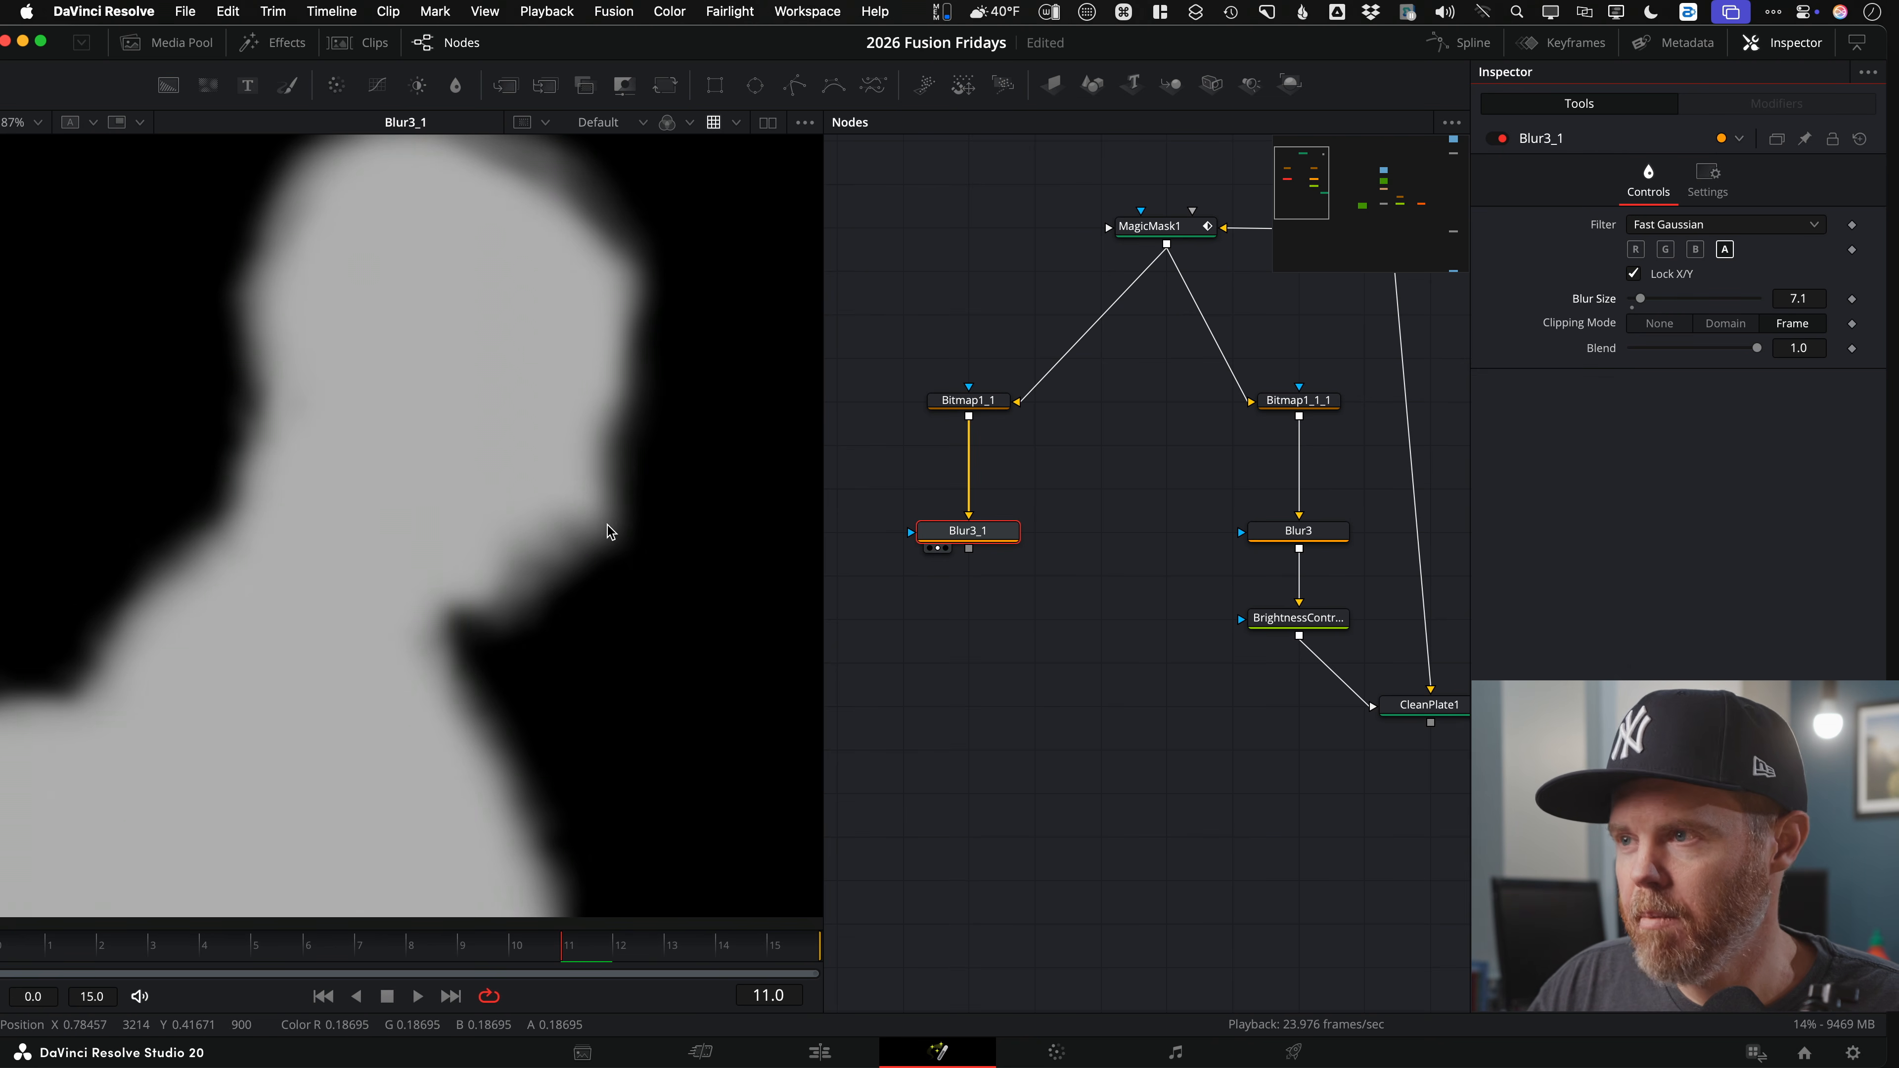
pyautogui.scroll(-3, 523, 527)
pyautogui.press('space')
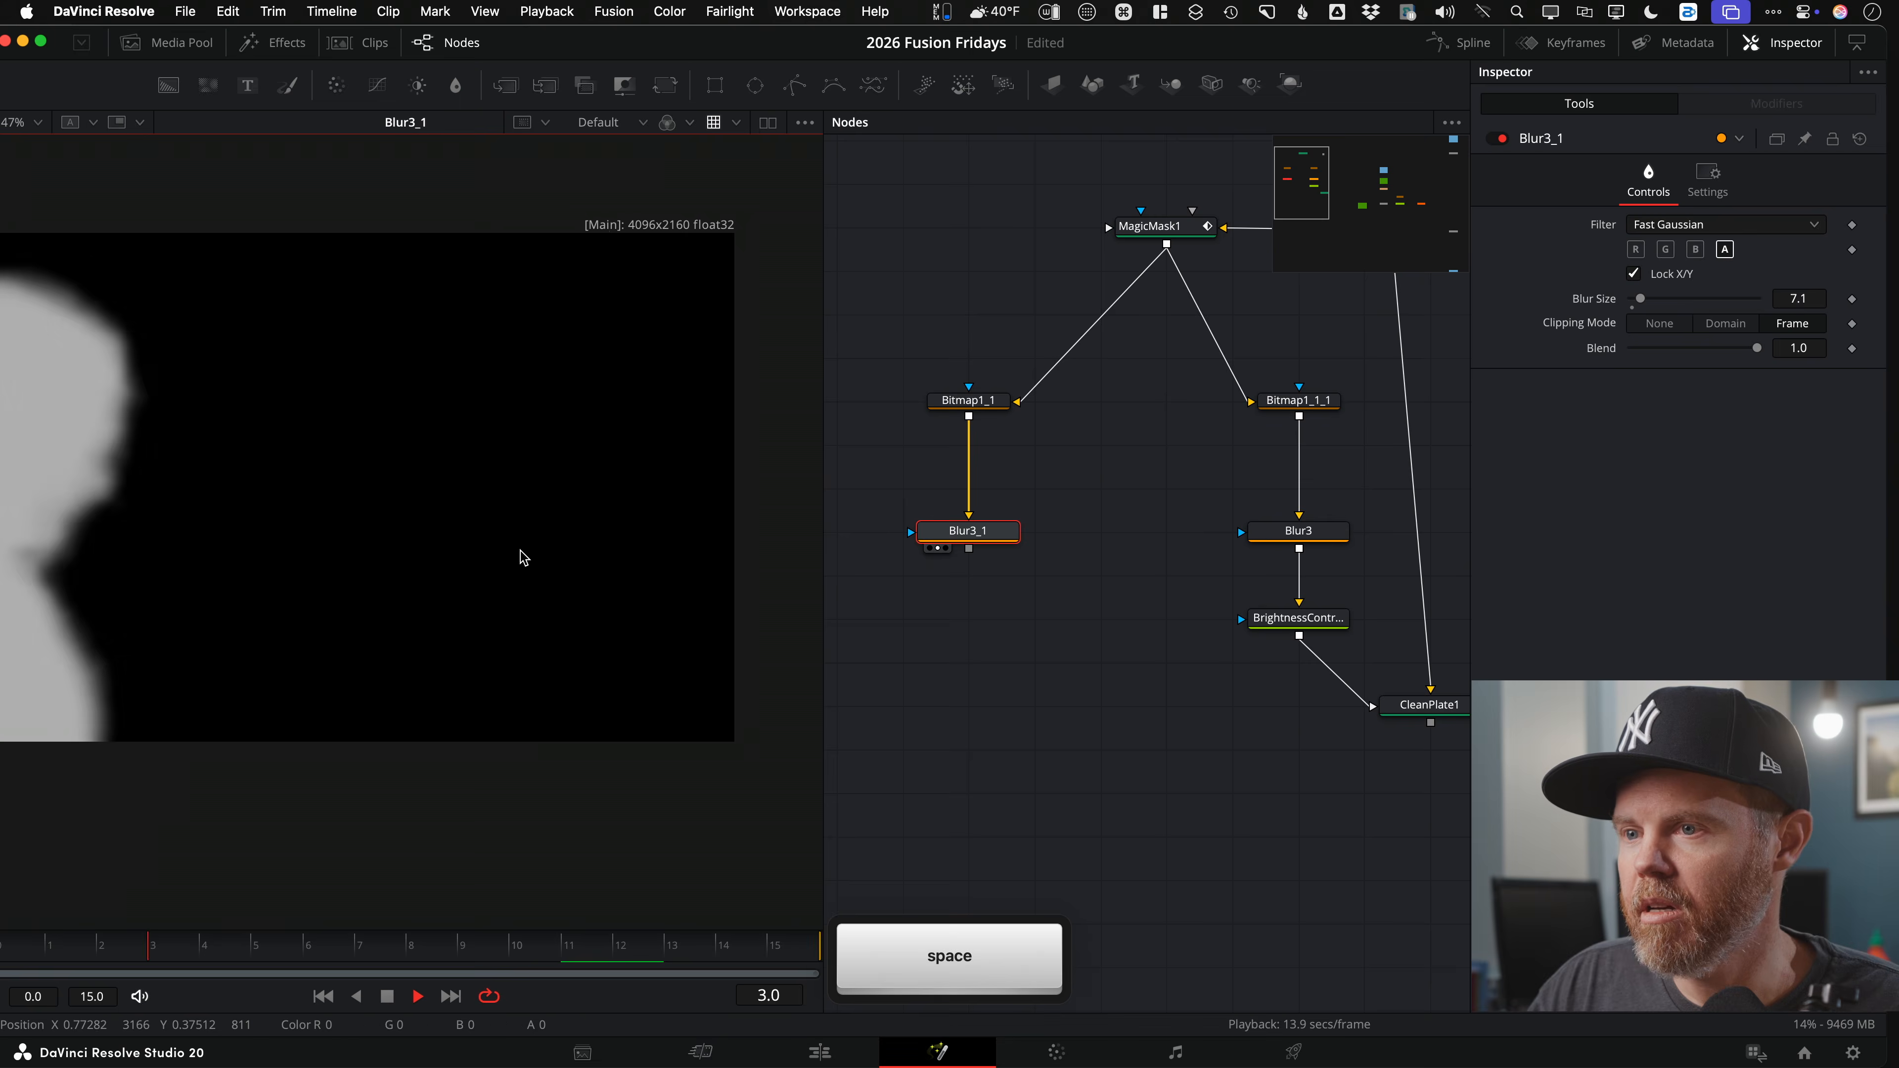
pyautogui.scroll(5, 411, 415)
pyautogui.scroll(-5, 530, 434)
pyautogui.scroll(2, 546, 466)
pyautogui.scroll(1, 549, 467)
pyautogui.press('space')
pyautogui.press('space')
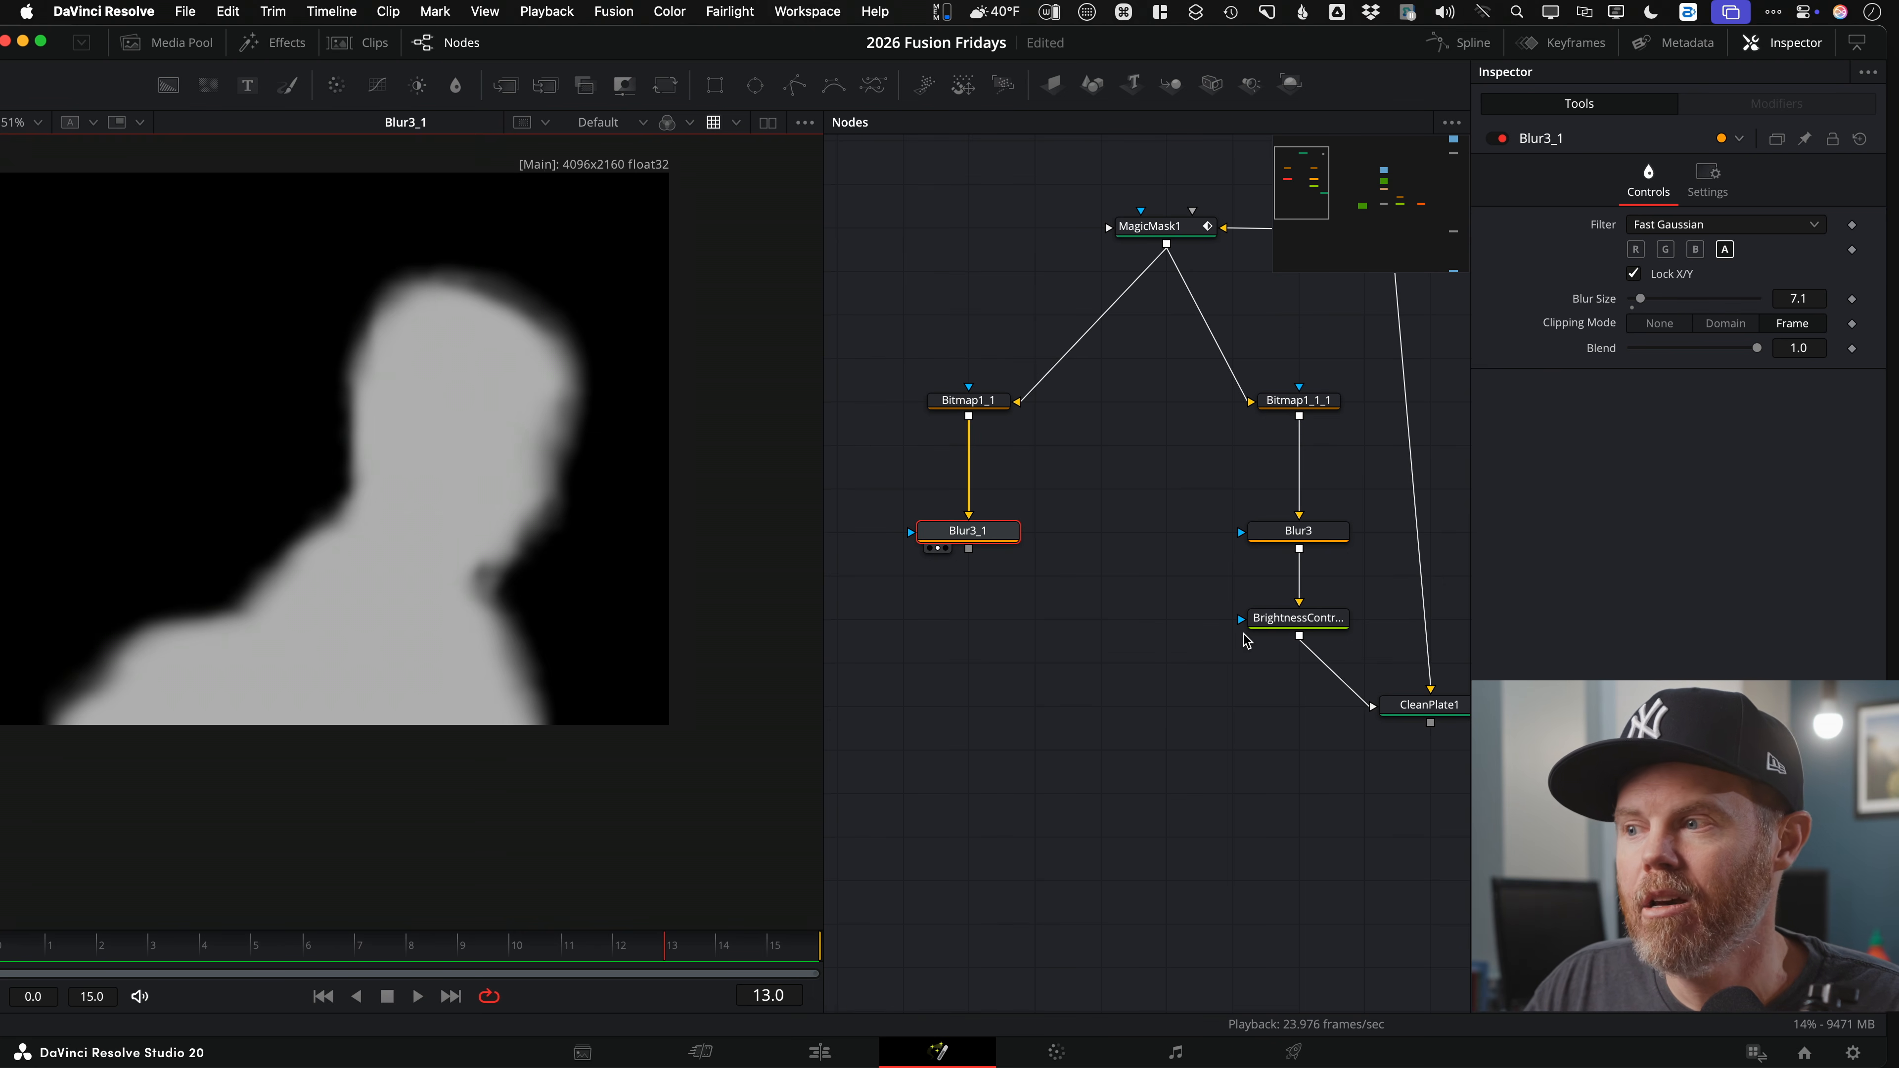
pyautogui.press('space')
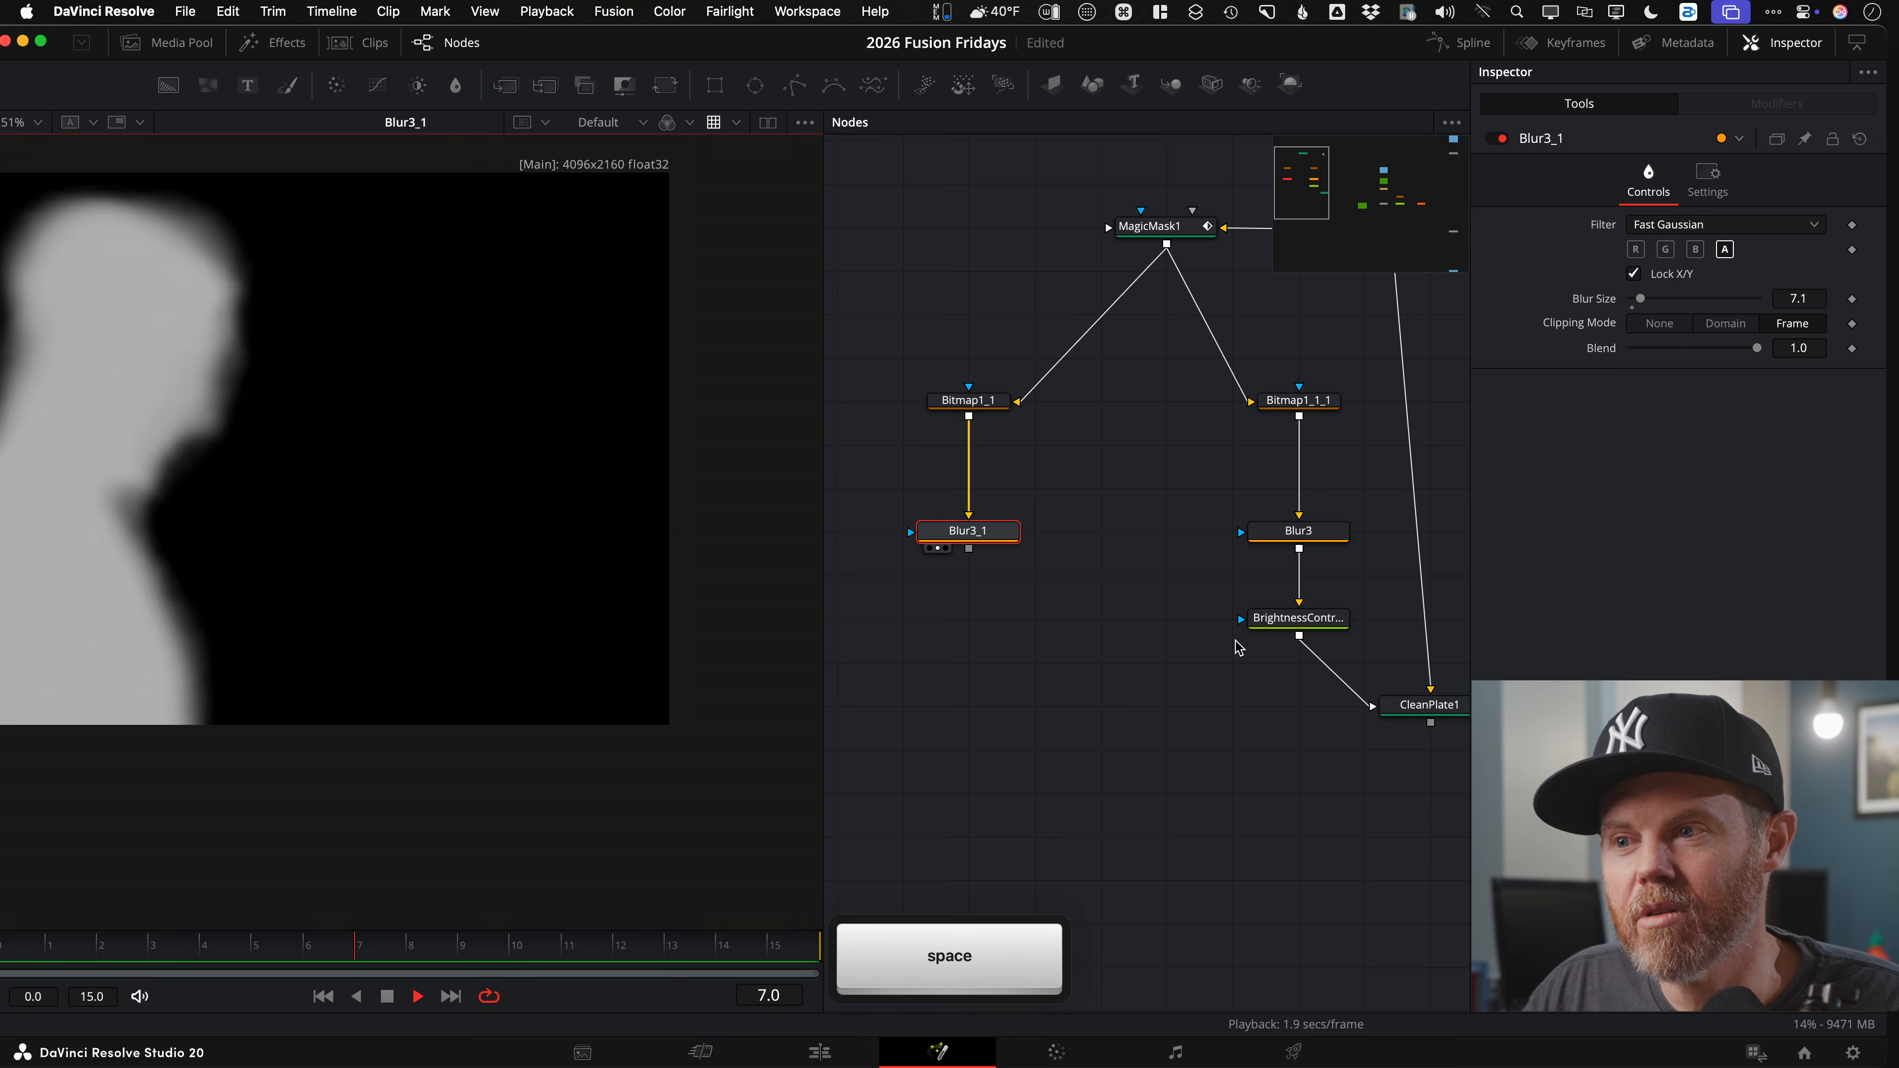
pyautogui.press('space')
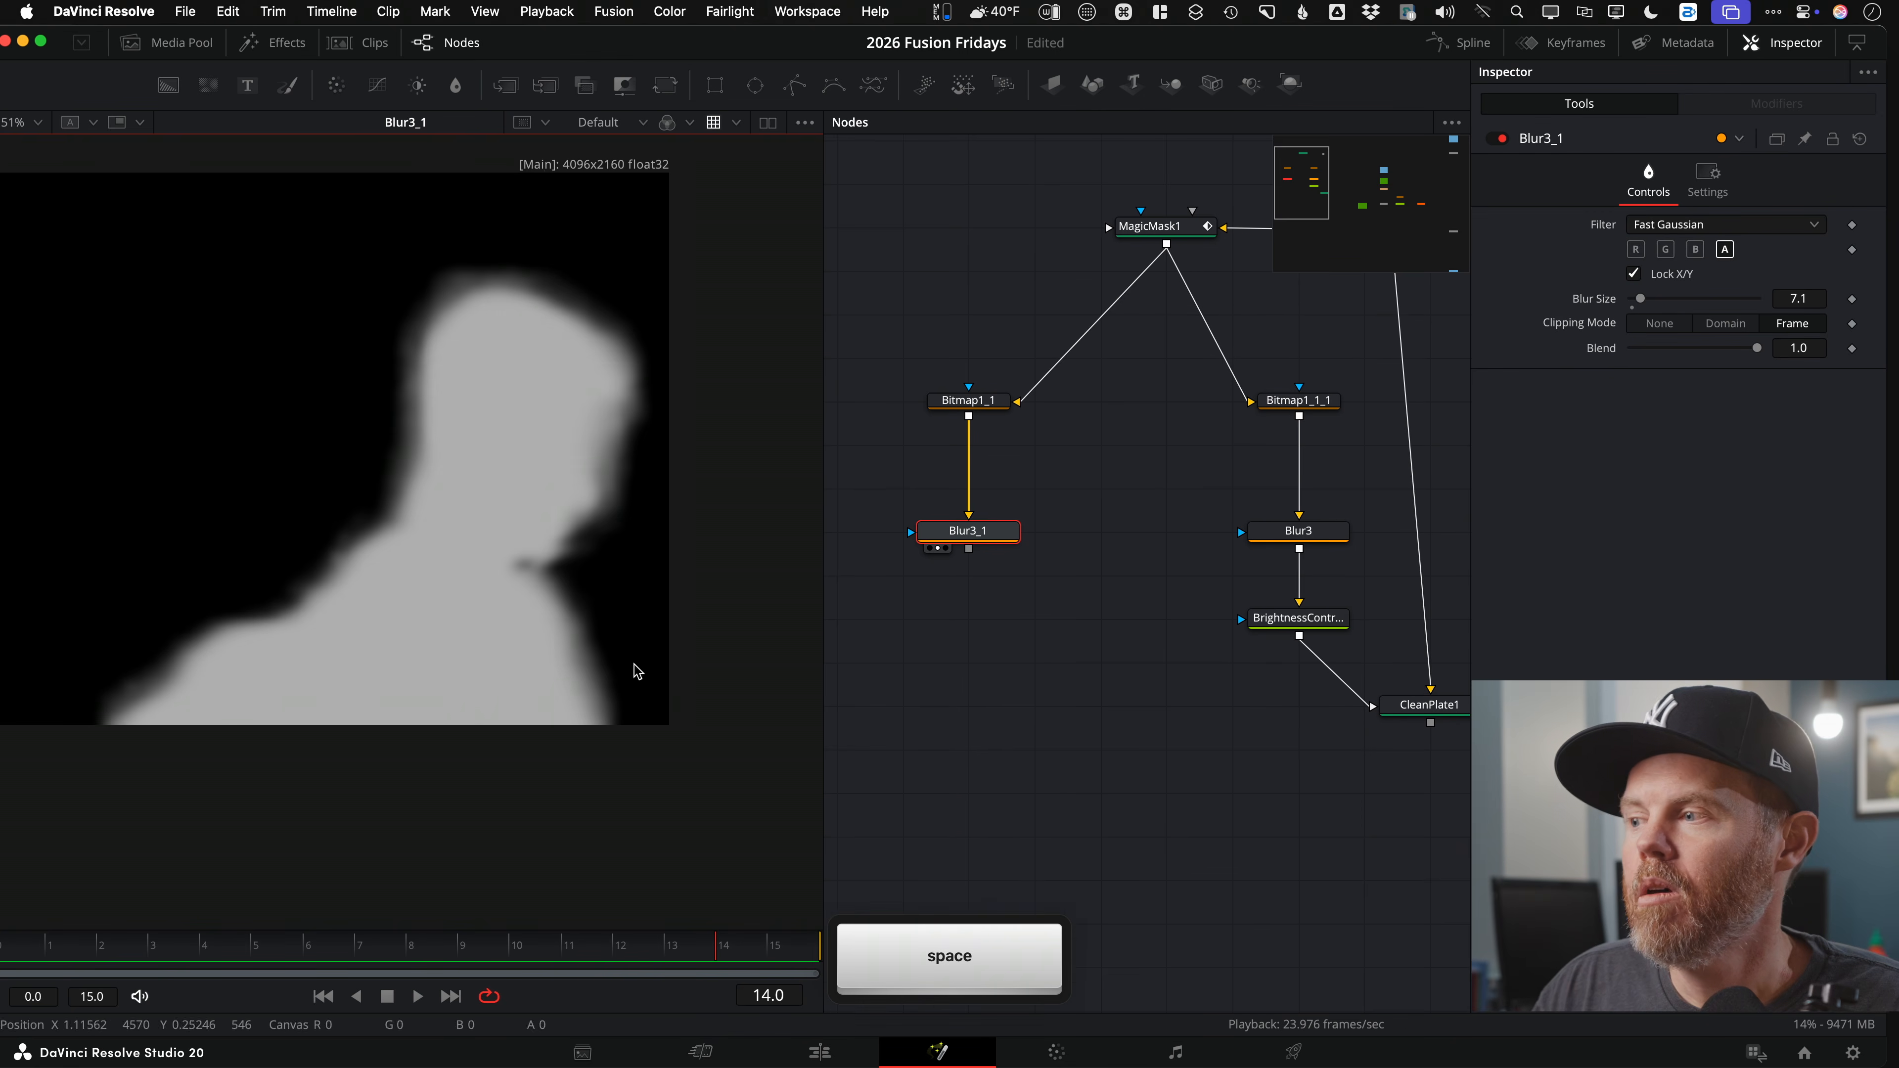
pyautogui.moveTo(1047, 737); pyautogui.dragTo(932, 712)
pyautogui.moveTo(1196, 720); pyautogui.dragTo(1132, 760)
pyautogui.scroll(-3, 1157, 770)
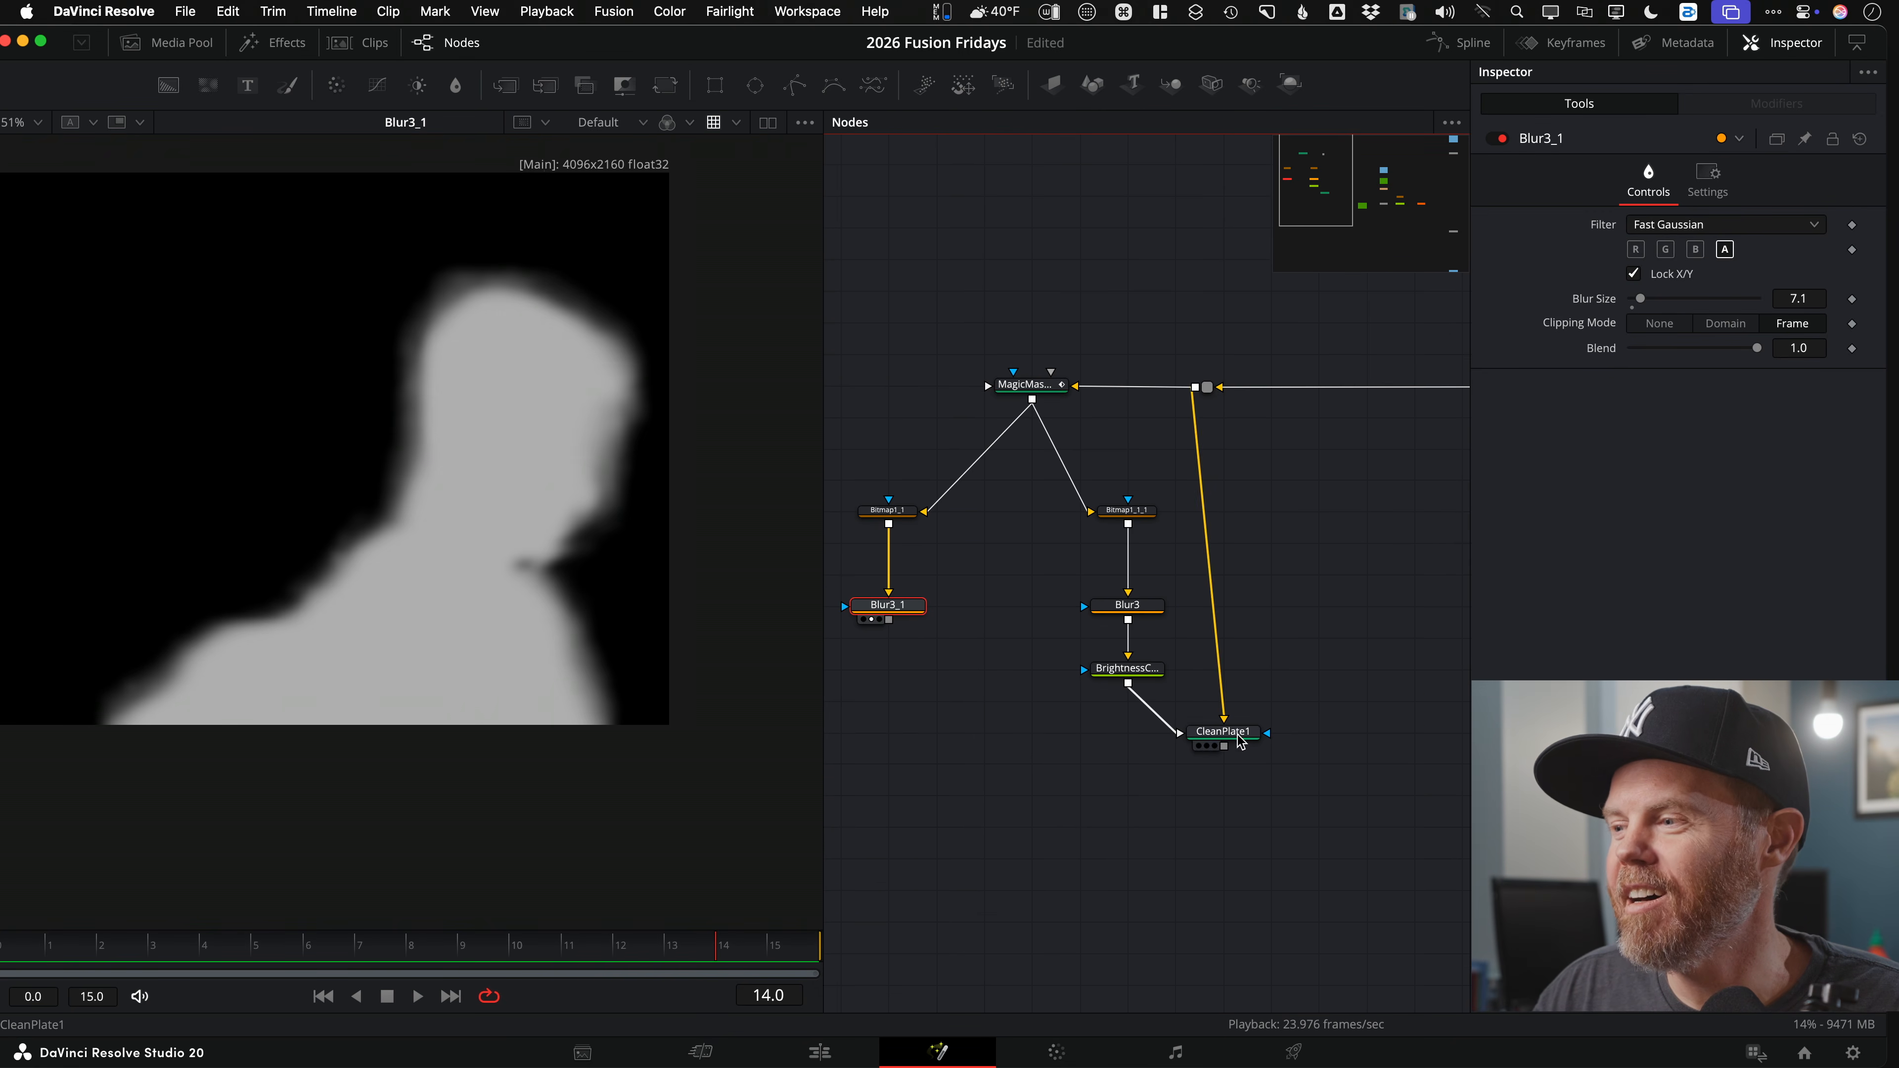
# Step: Add a MatteControl1 node after CleanPlate1 and place it below it
pyautogui.moveTo(603, 573); pyautogui.dragTo(506, 562)
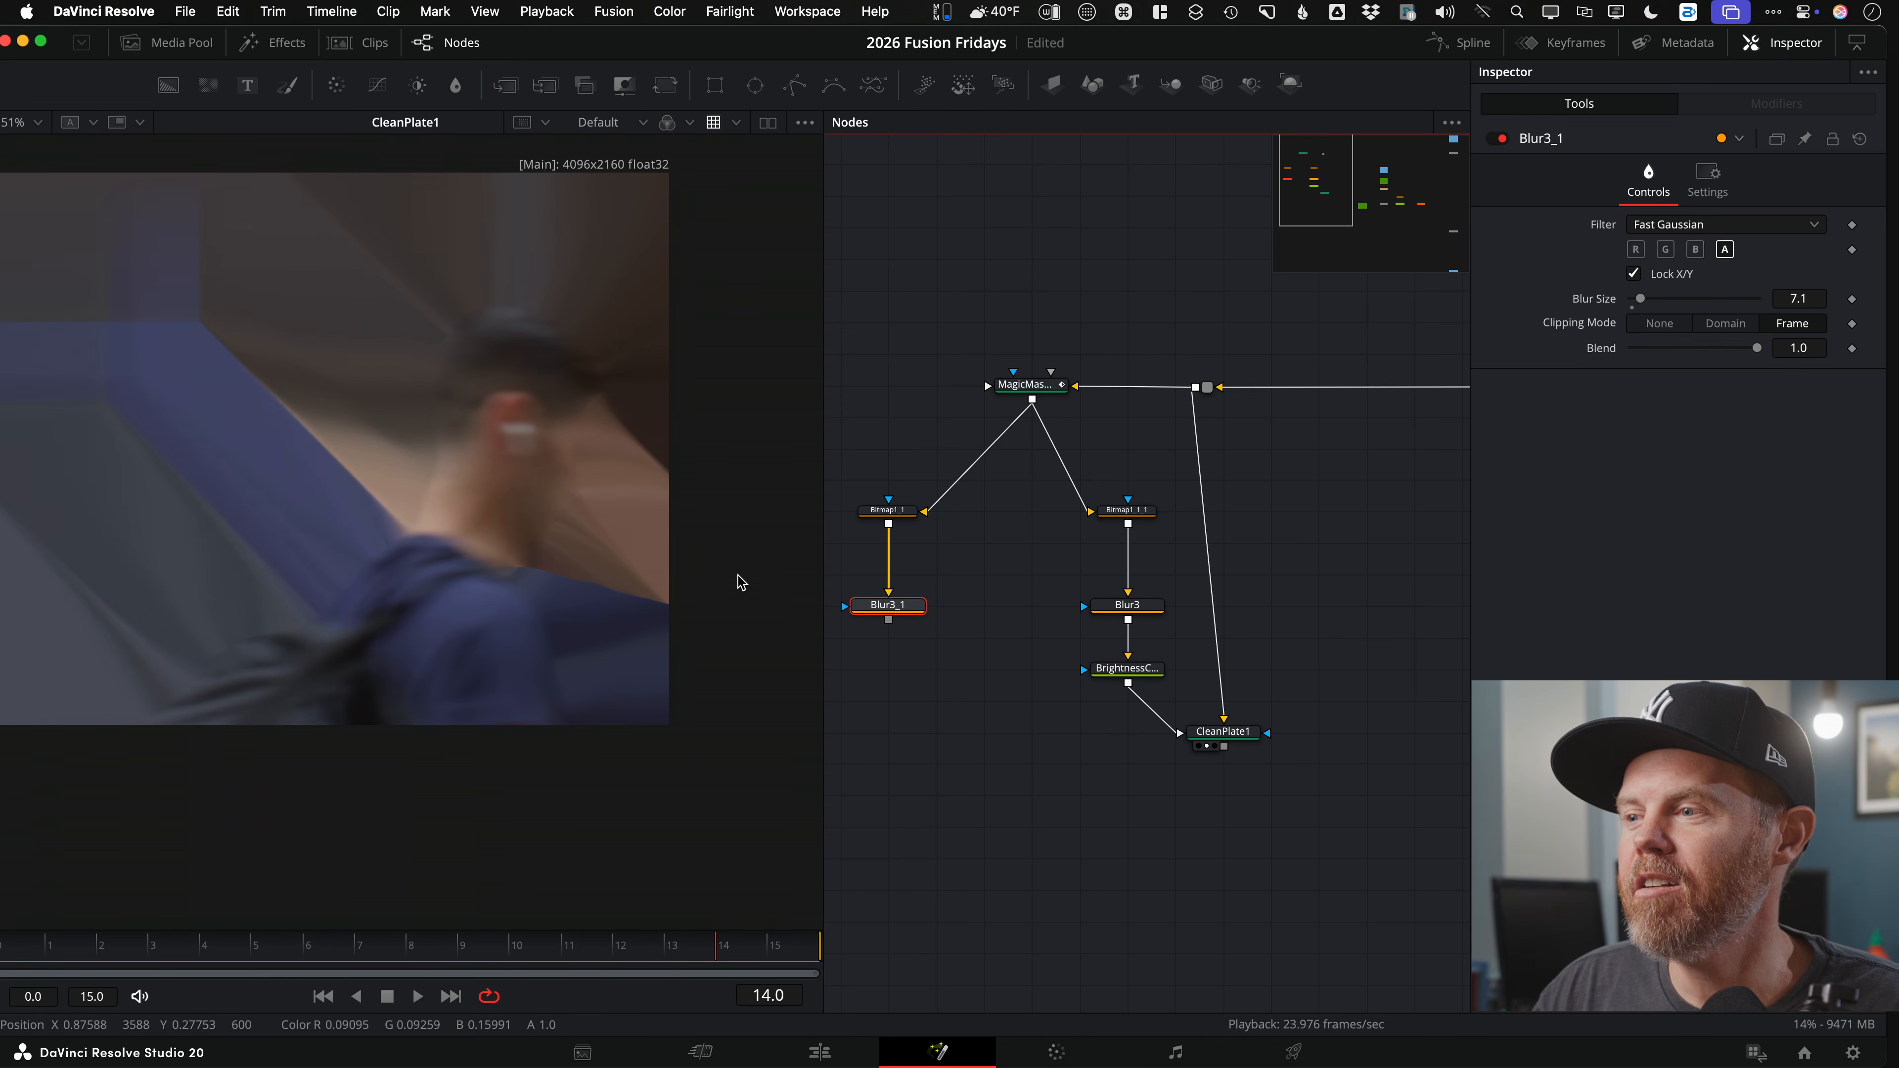
pyautogui.press('1')
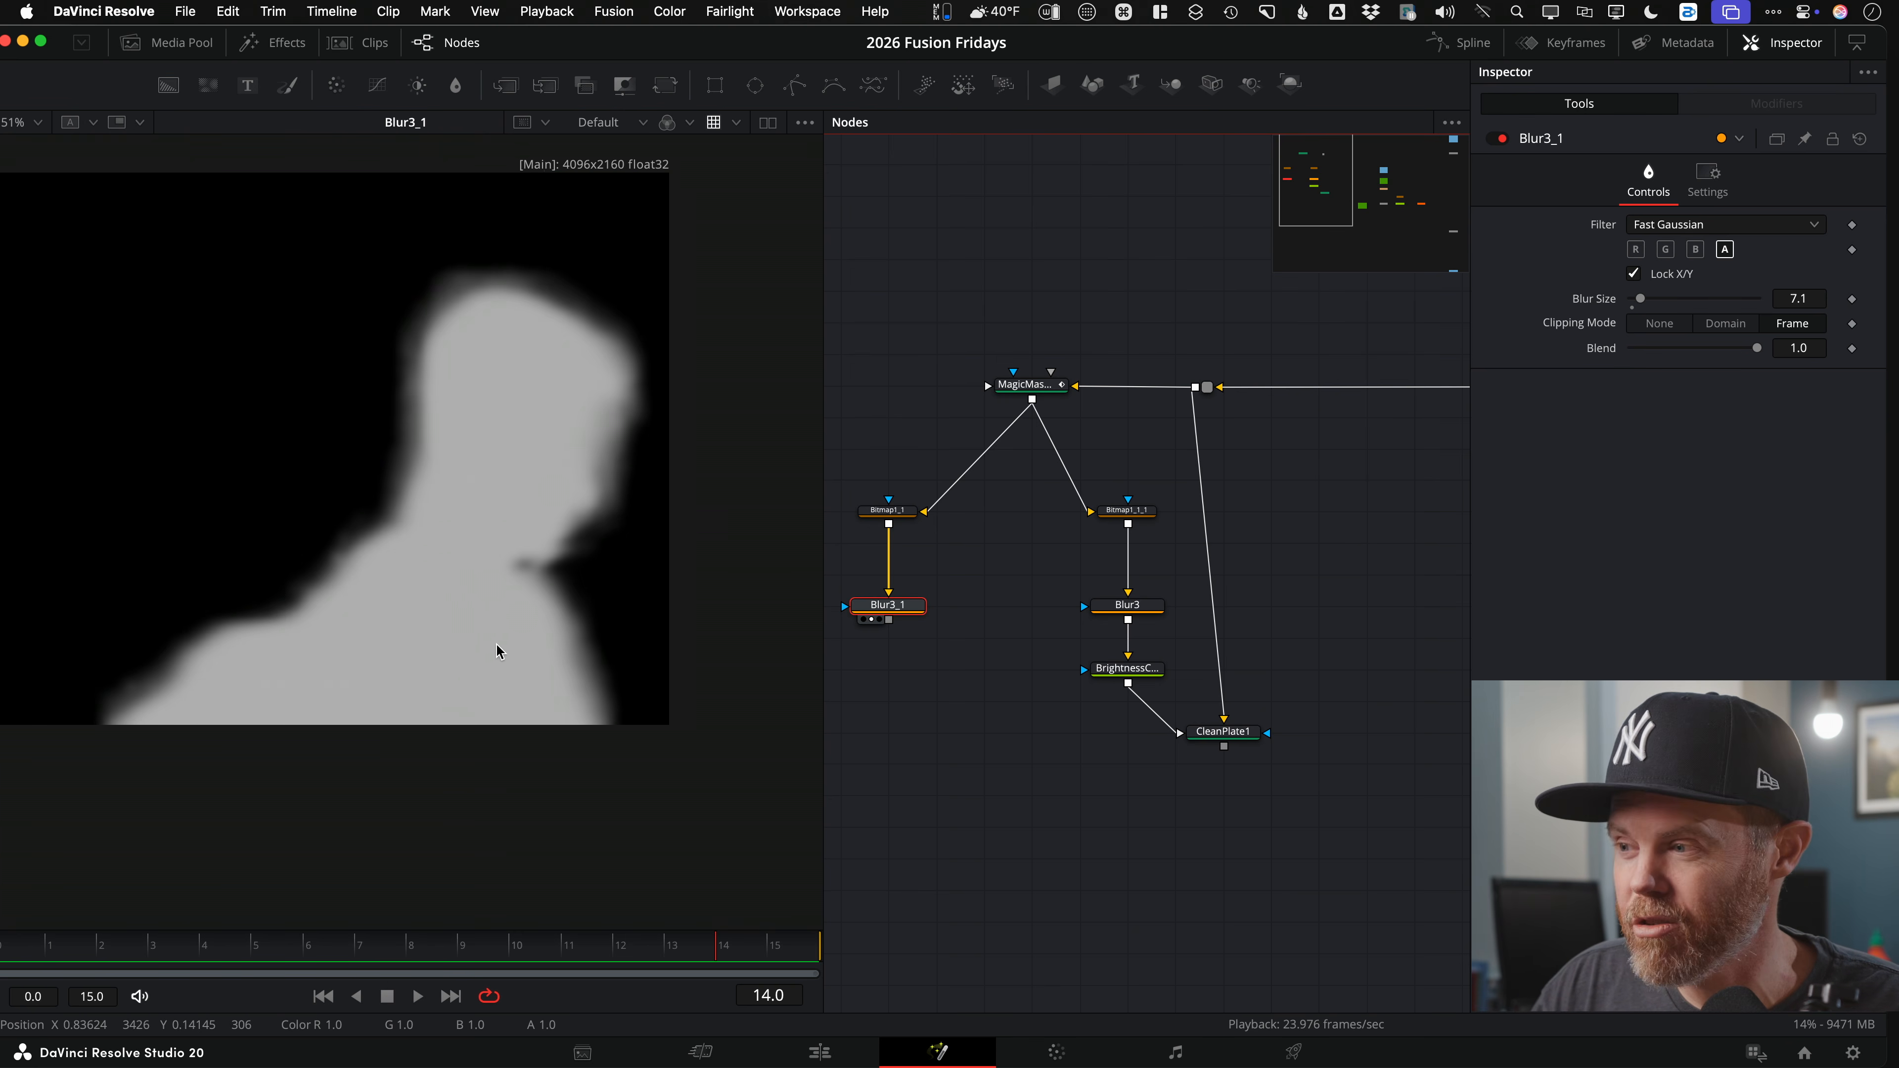
pyautogui.scroll(-2, 1153, 763)
pyautogui.click(1201, 668)
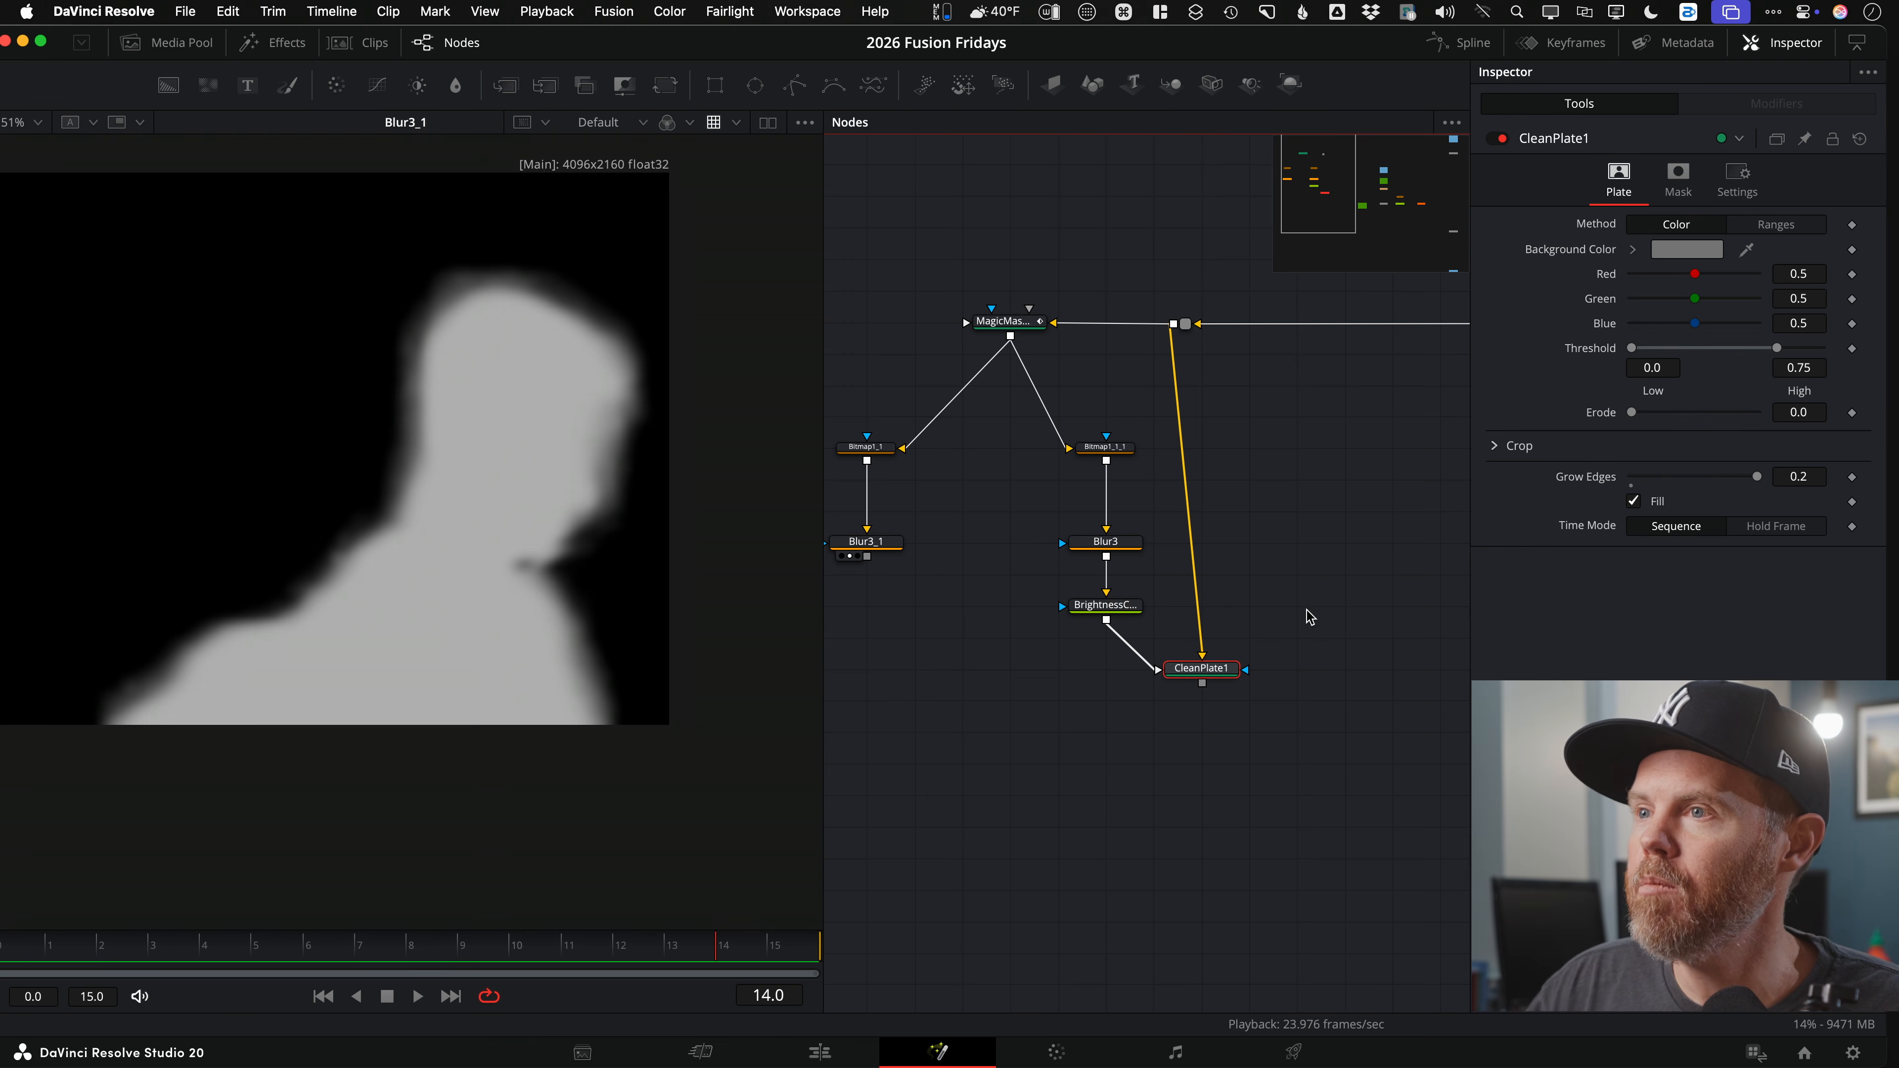
pyautogui.click(625, 88)
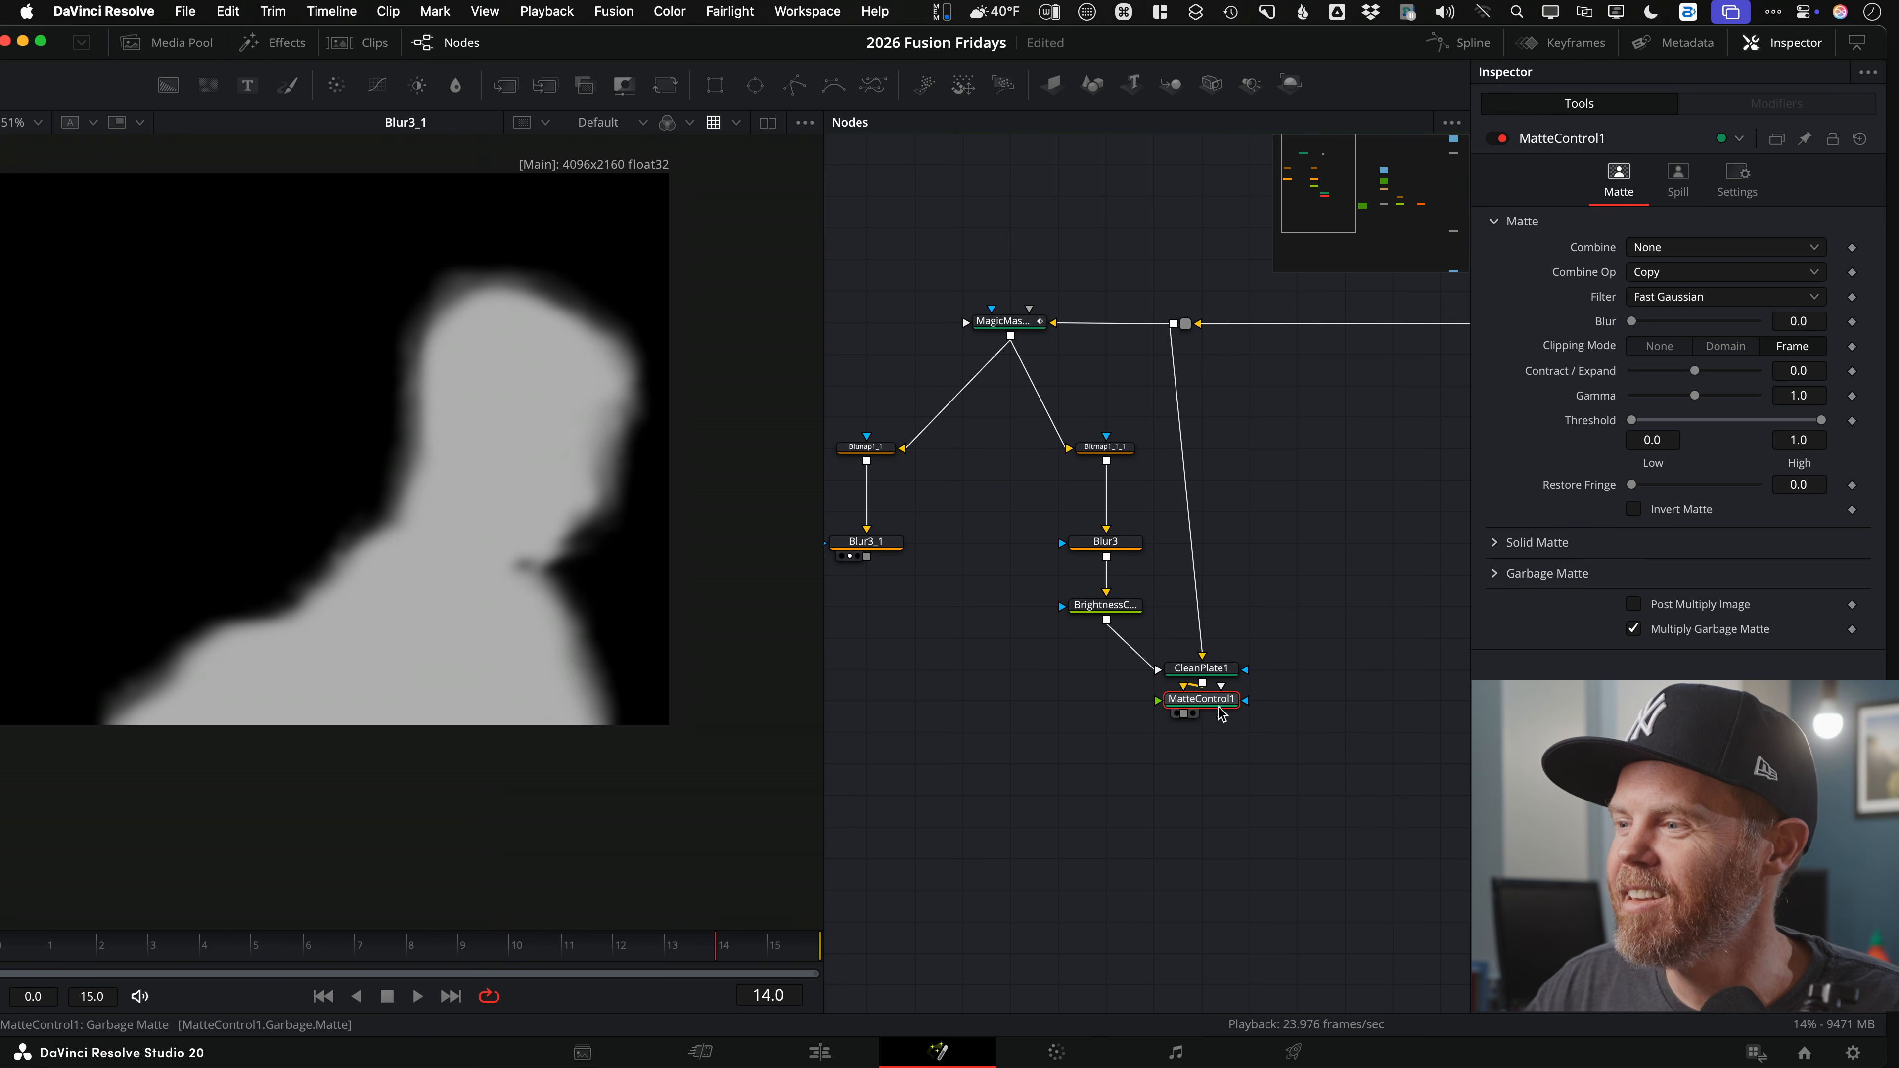
pyautogui.moveTo(1219, 703); pyautogui.dragTo(1217, 800)
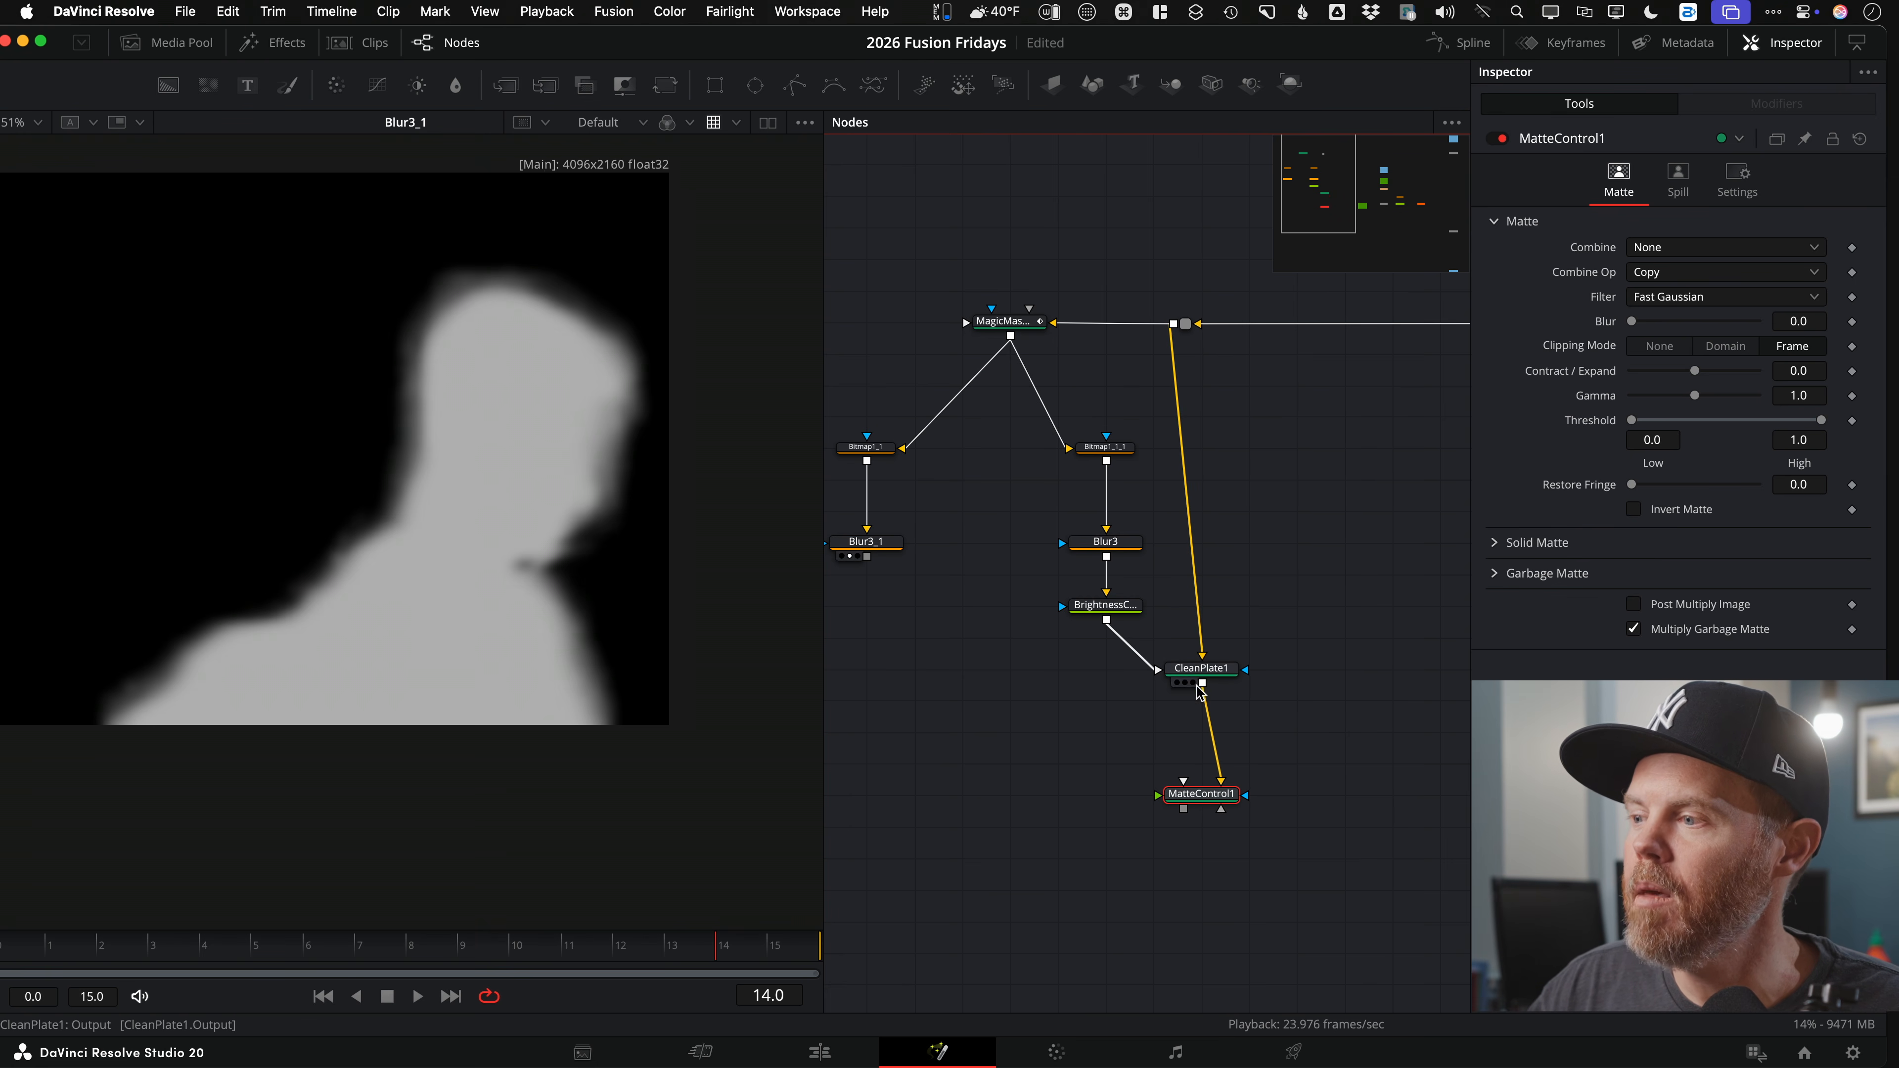
pyautogui.moveTo(1196, 673); pyautogui.dragTo(788, 648)
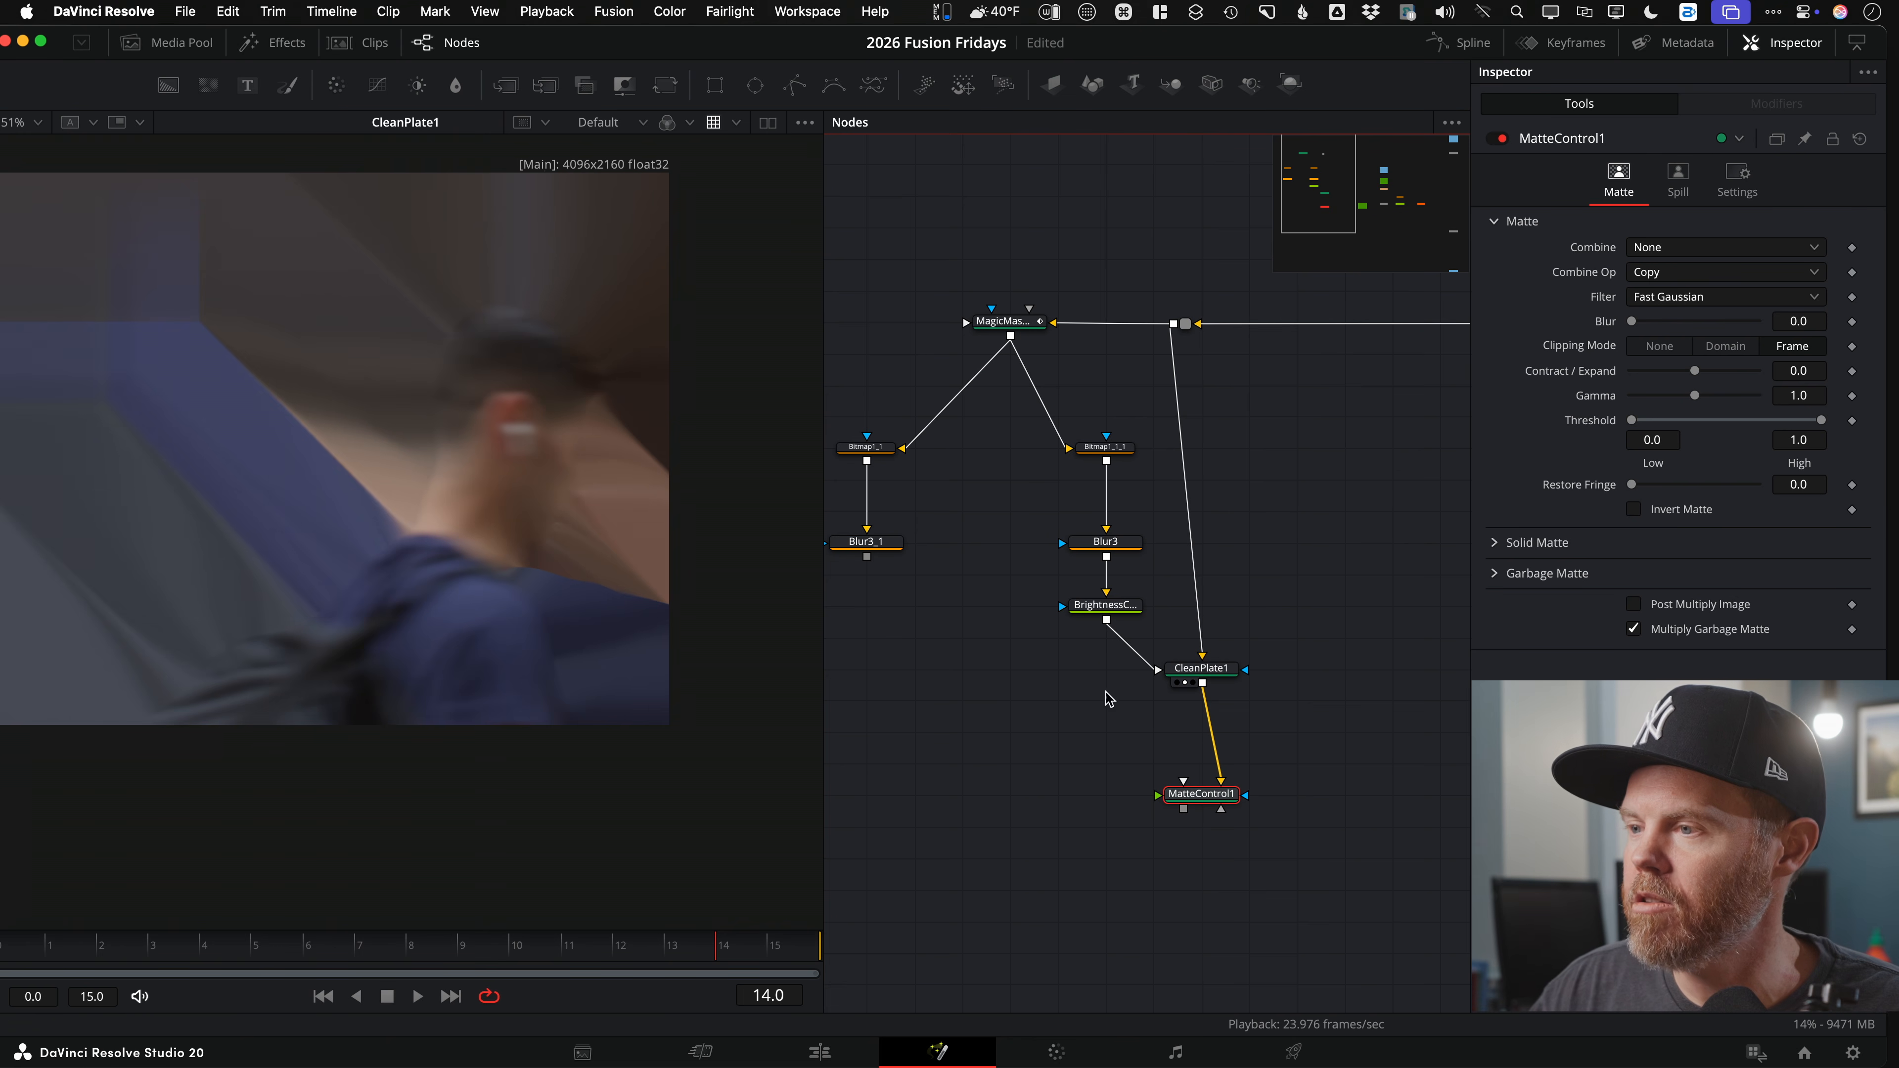
# Step: Connect the Blur3_1 matte to MatteControl1's Foreground input and view its output
pyautogui.moveTo(862, 570); pyautogui.dragTo(1168, 804)
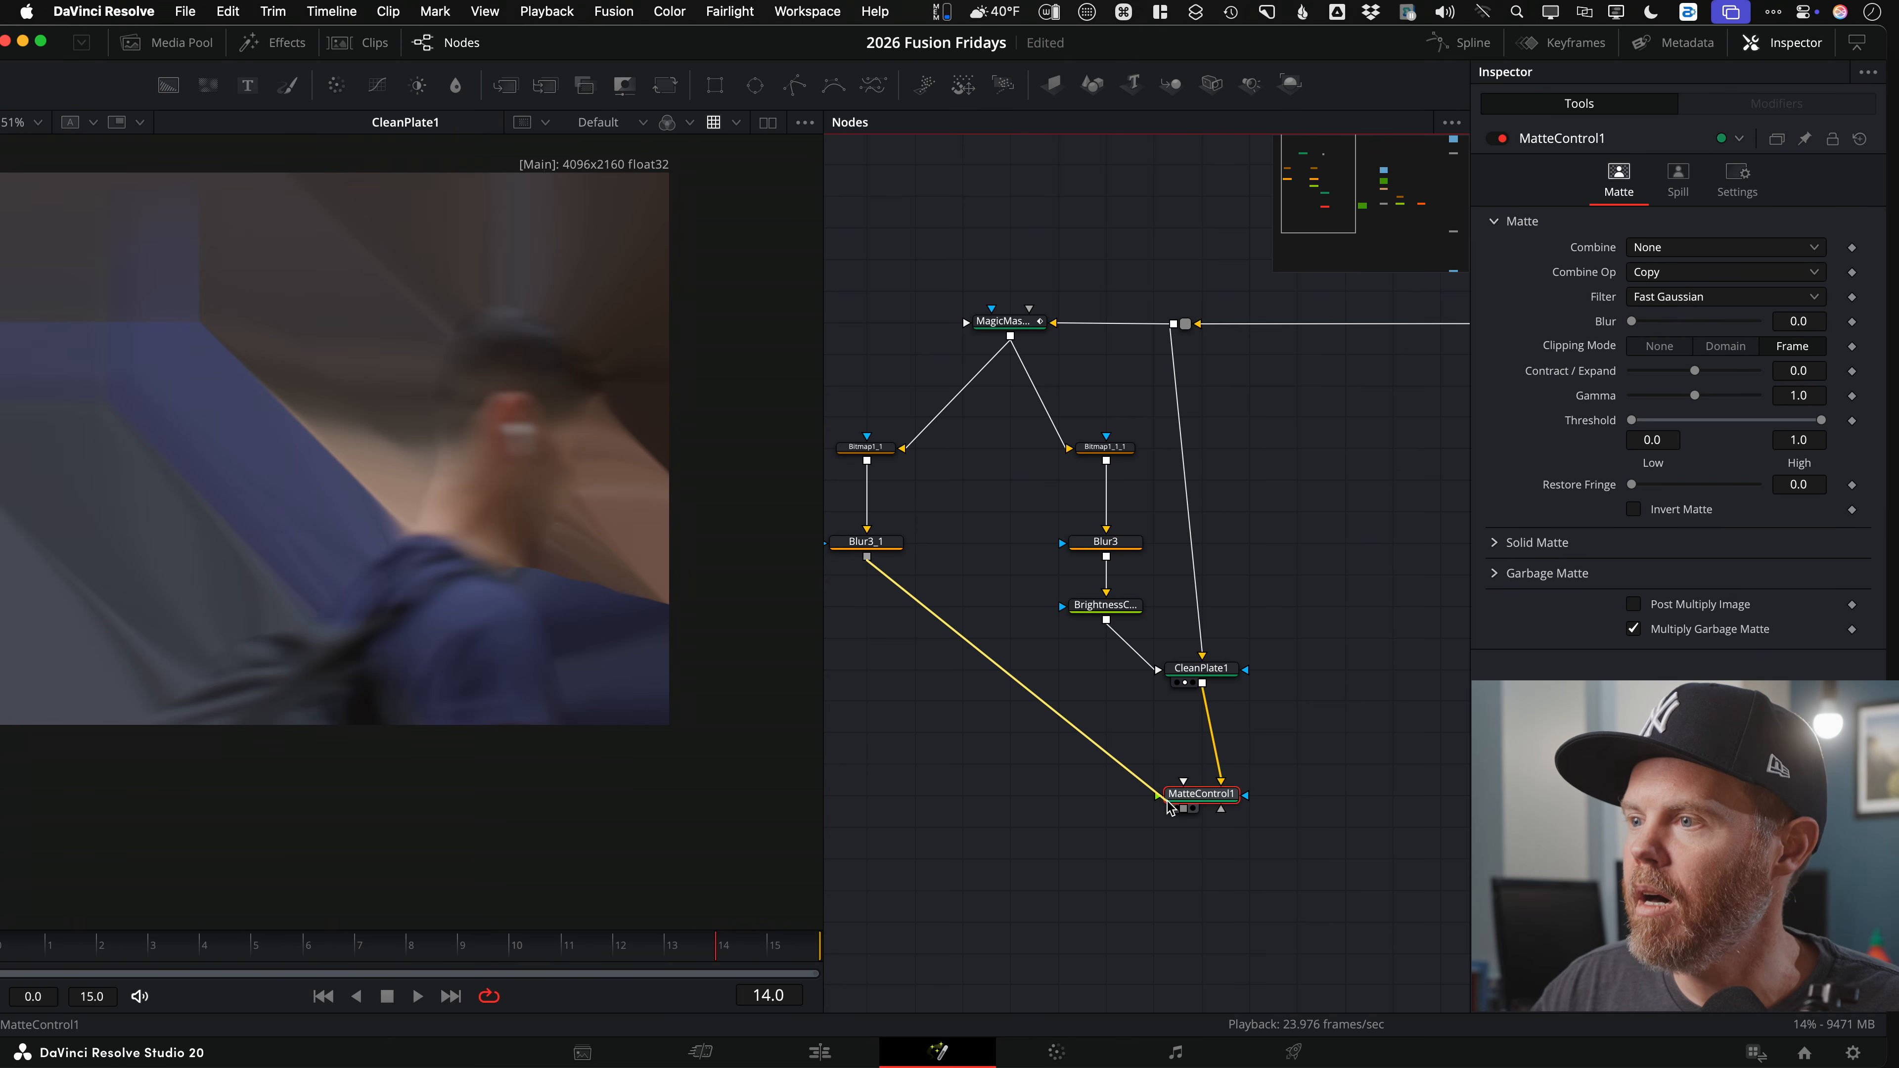
pyautogui.rightClick(1168, 804)
pyautogui.click(1231, 839)
pyautogui.moveTo(1201, 793); pyautogui.dragTo(130, 613)
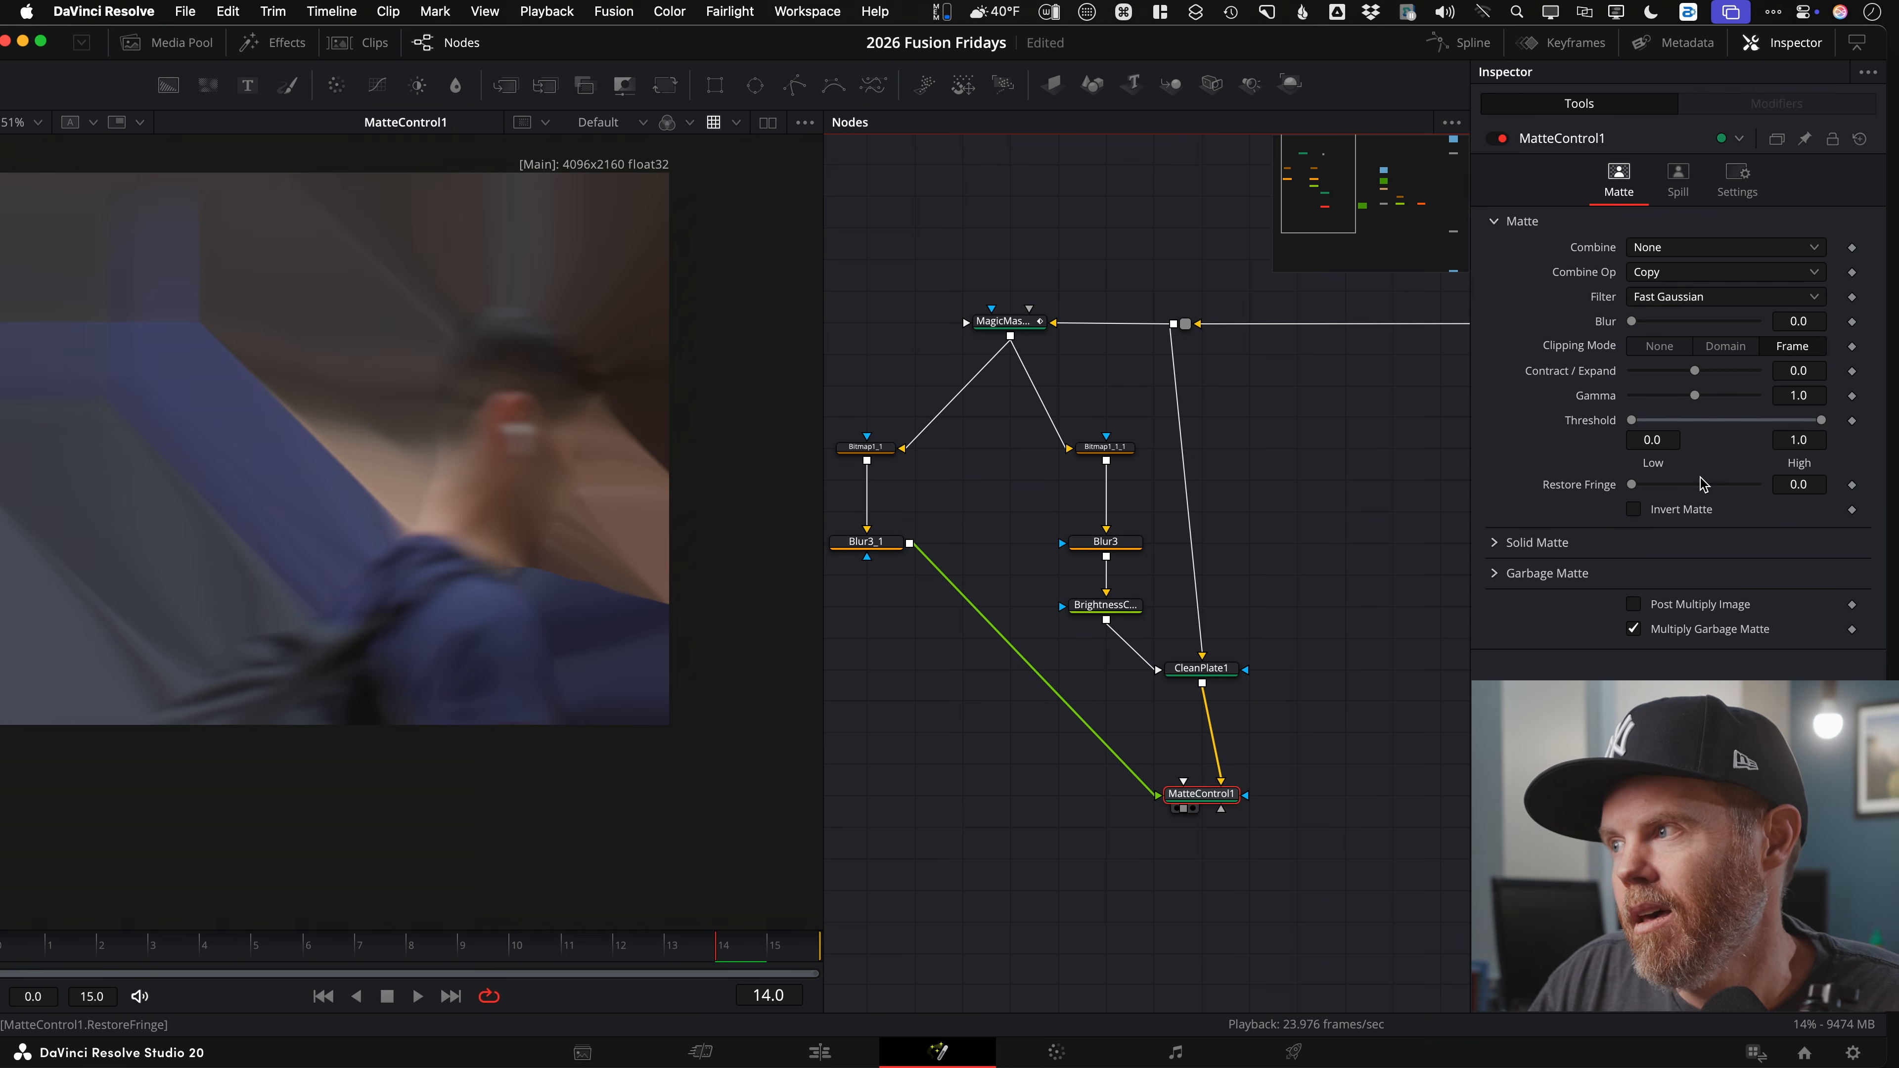
# Step: Set MatteControl1's Combine to Combine Alpha and enable Post Multiply Image
pyautogui.click(1648, 251)
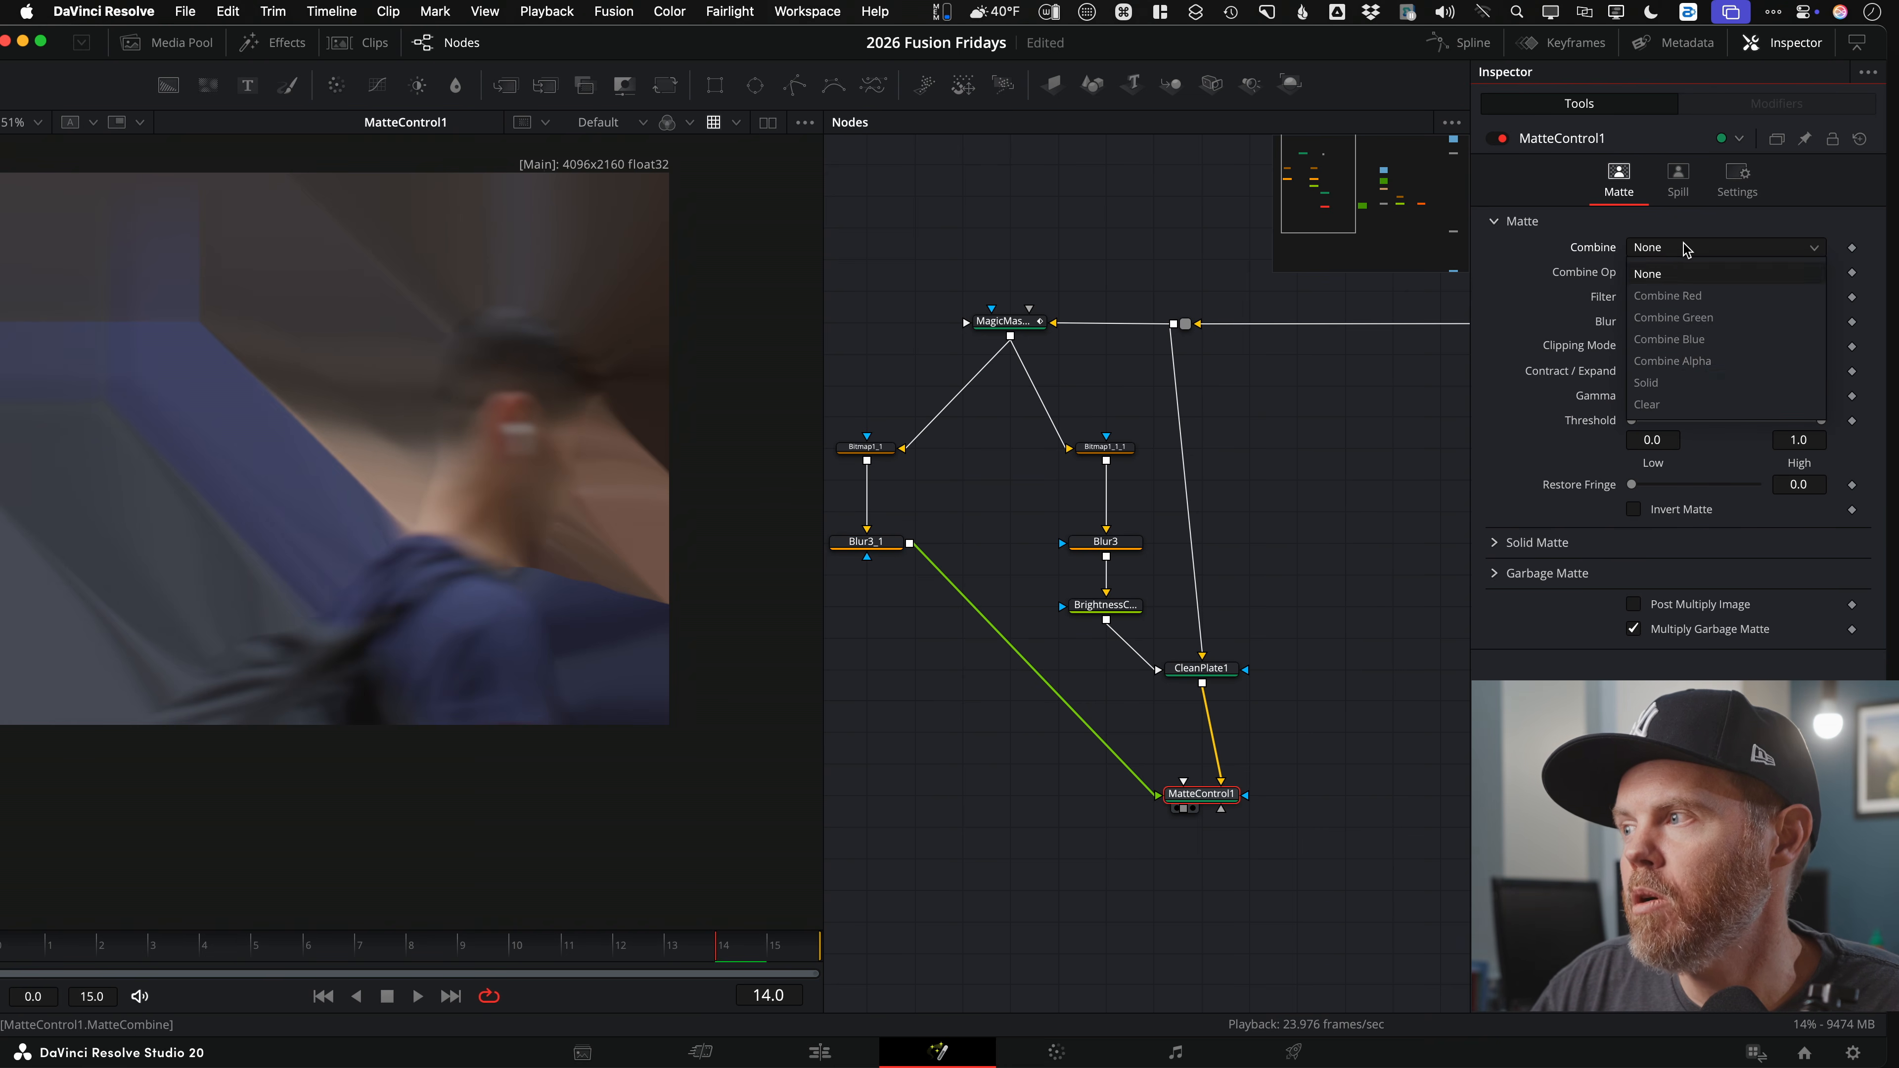
pyautogui.click(1729, 364)
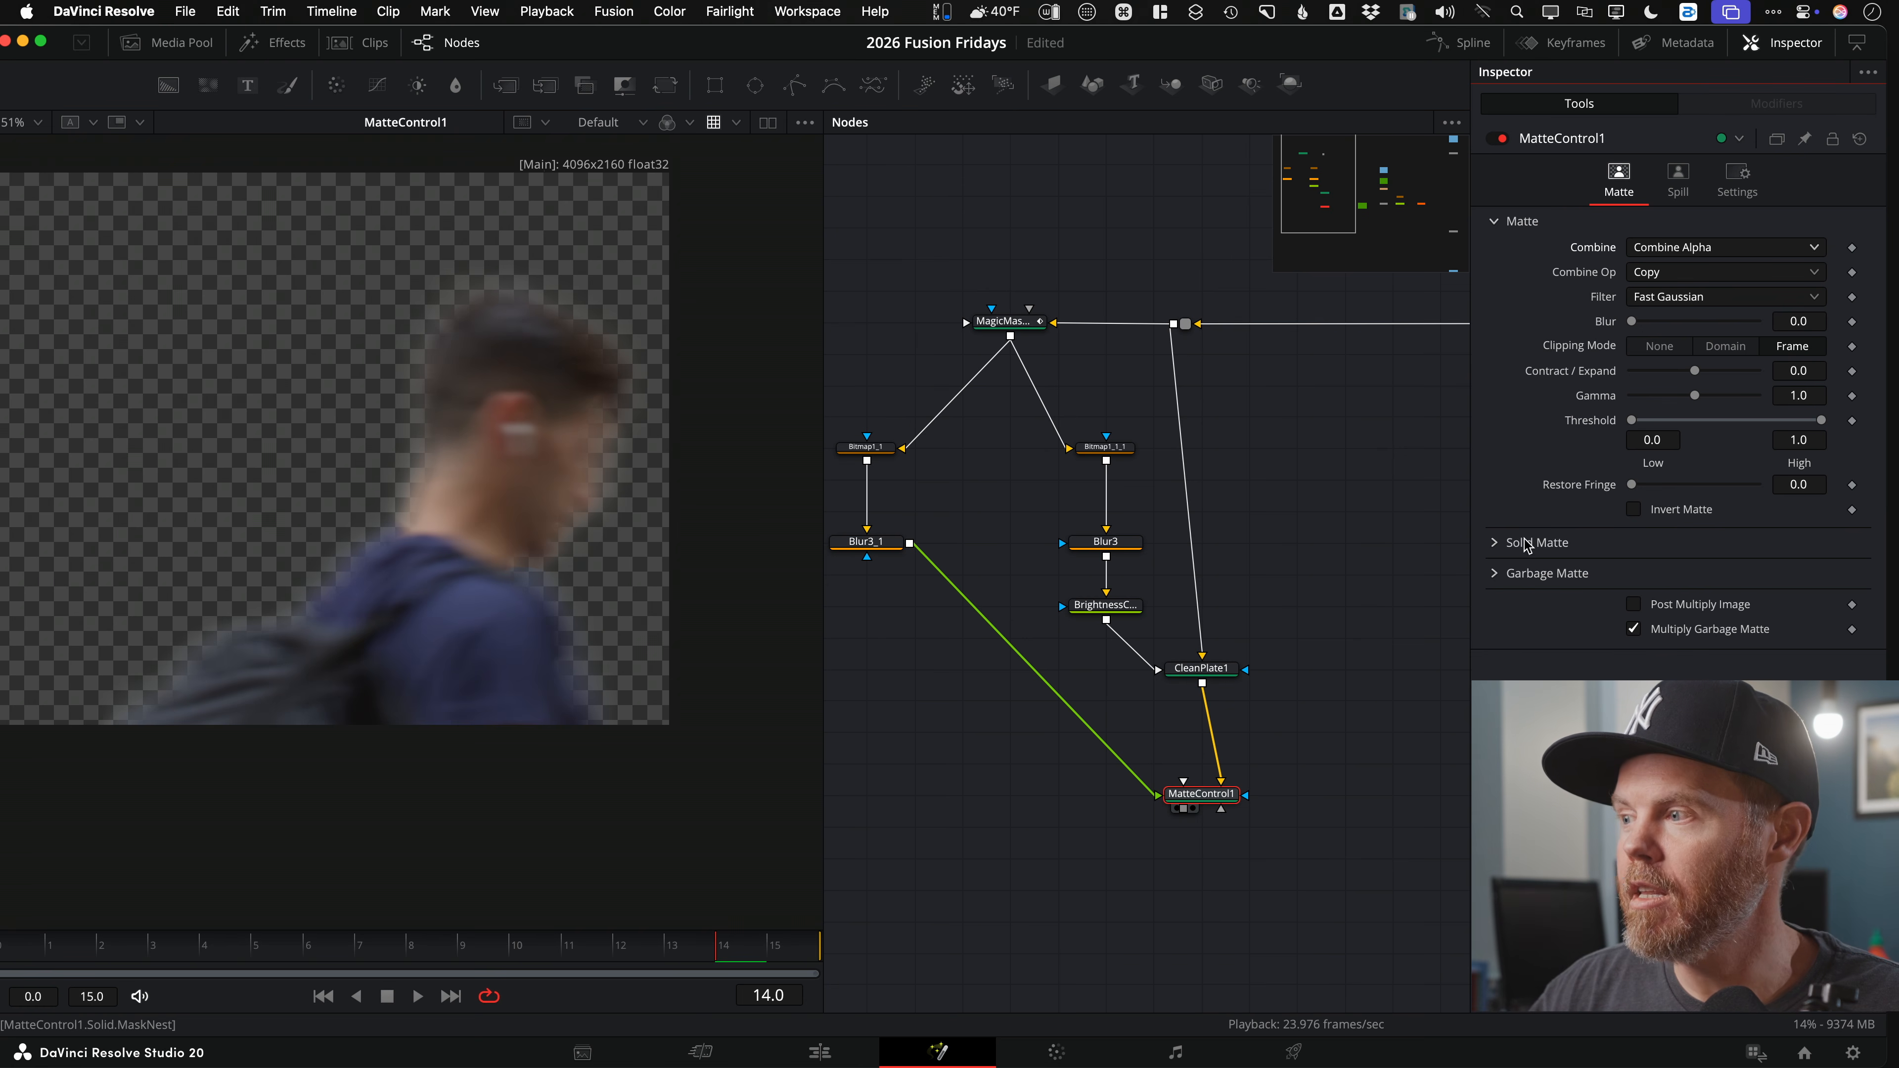
pyautogui.click(1643, 608)
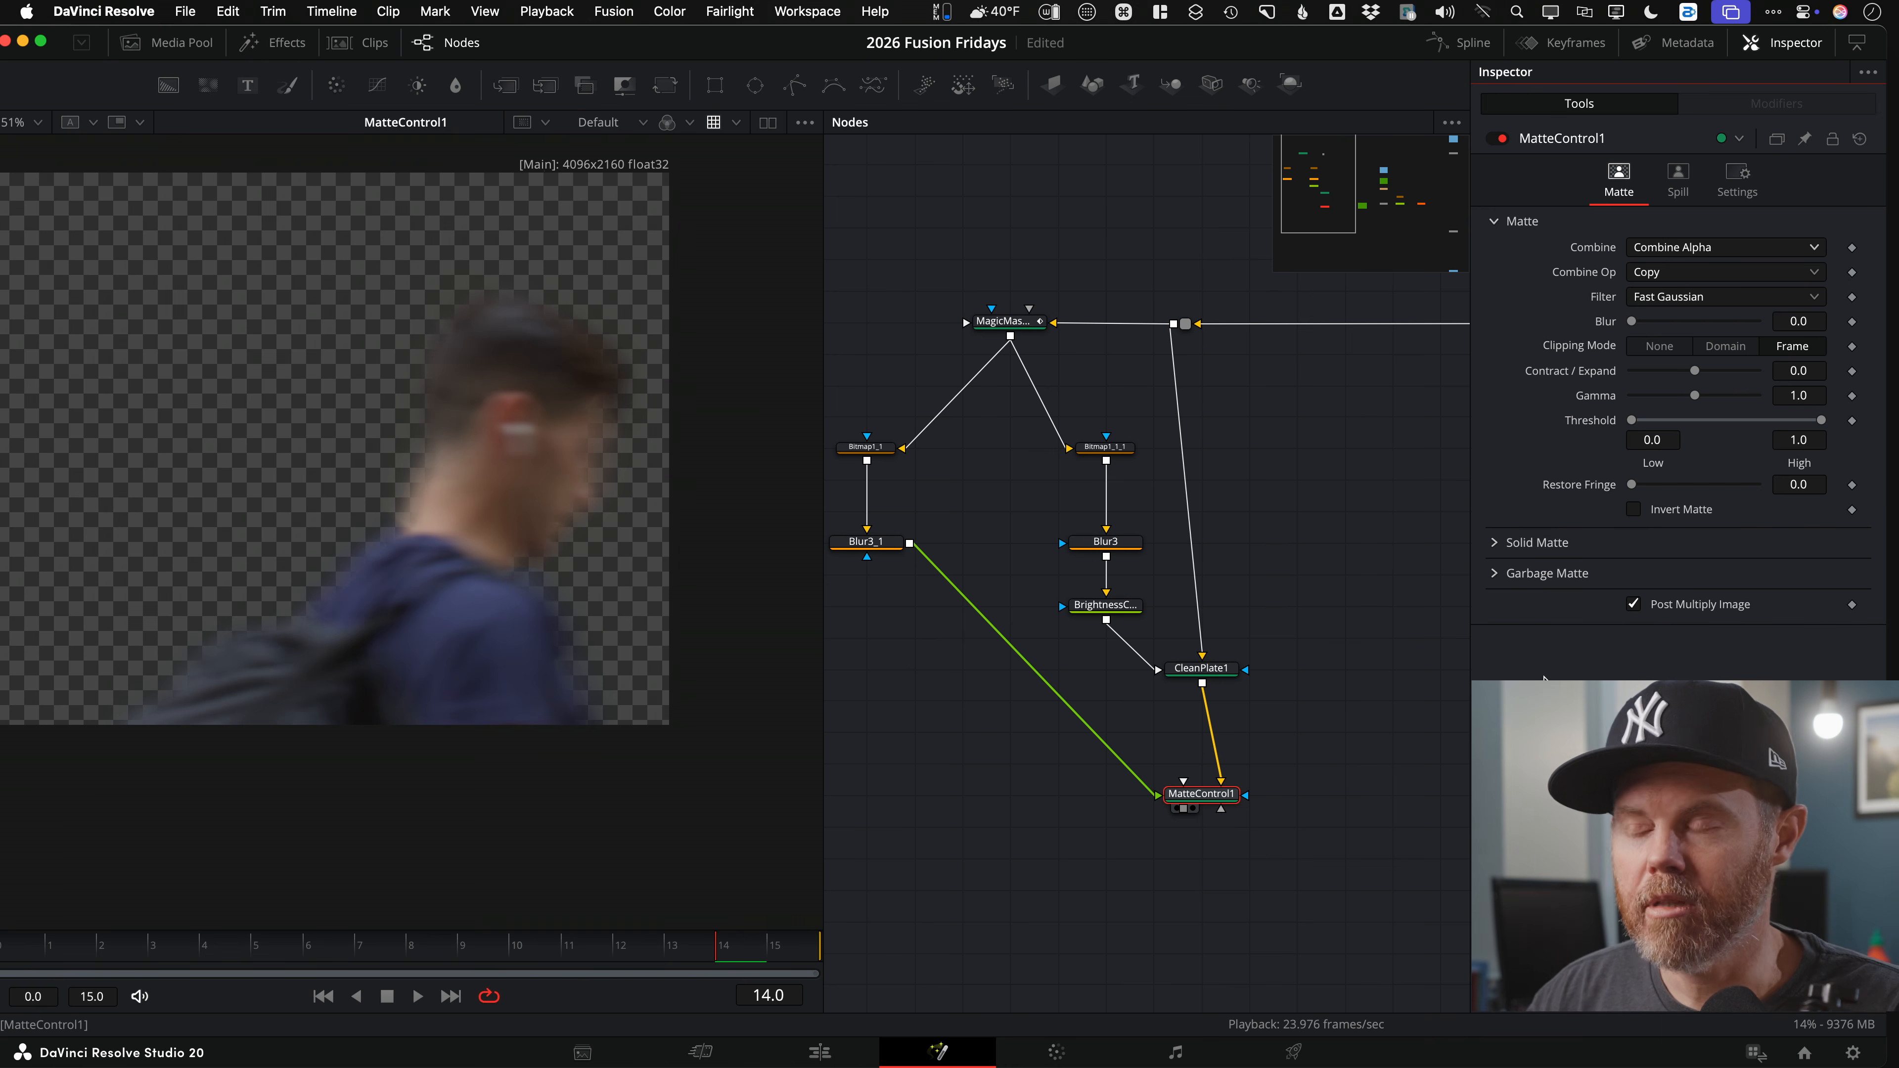
pyautogui.scroll(-5, 1127, 734)
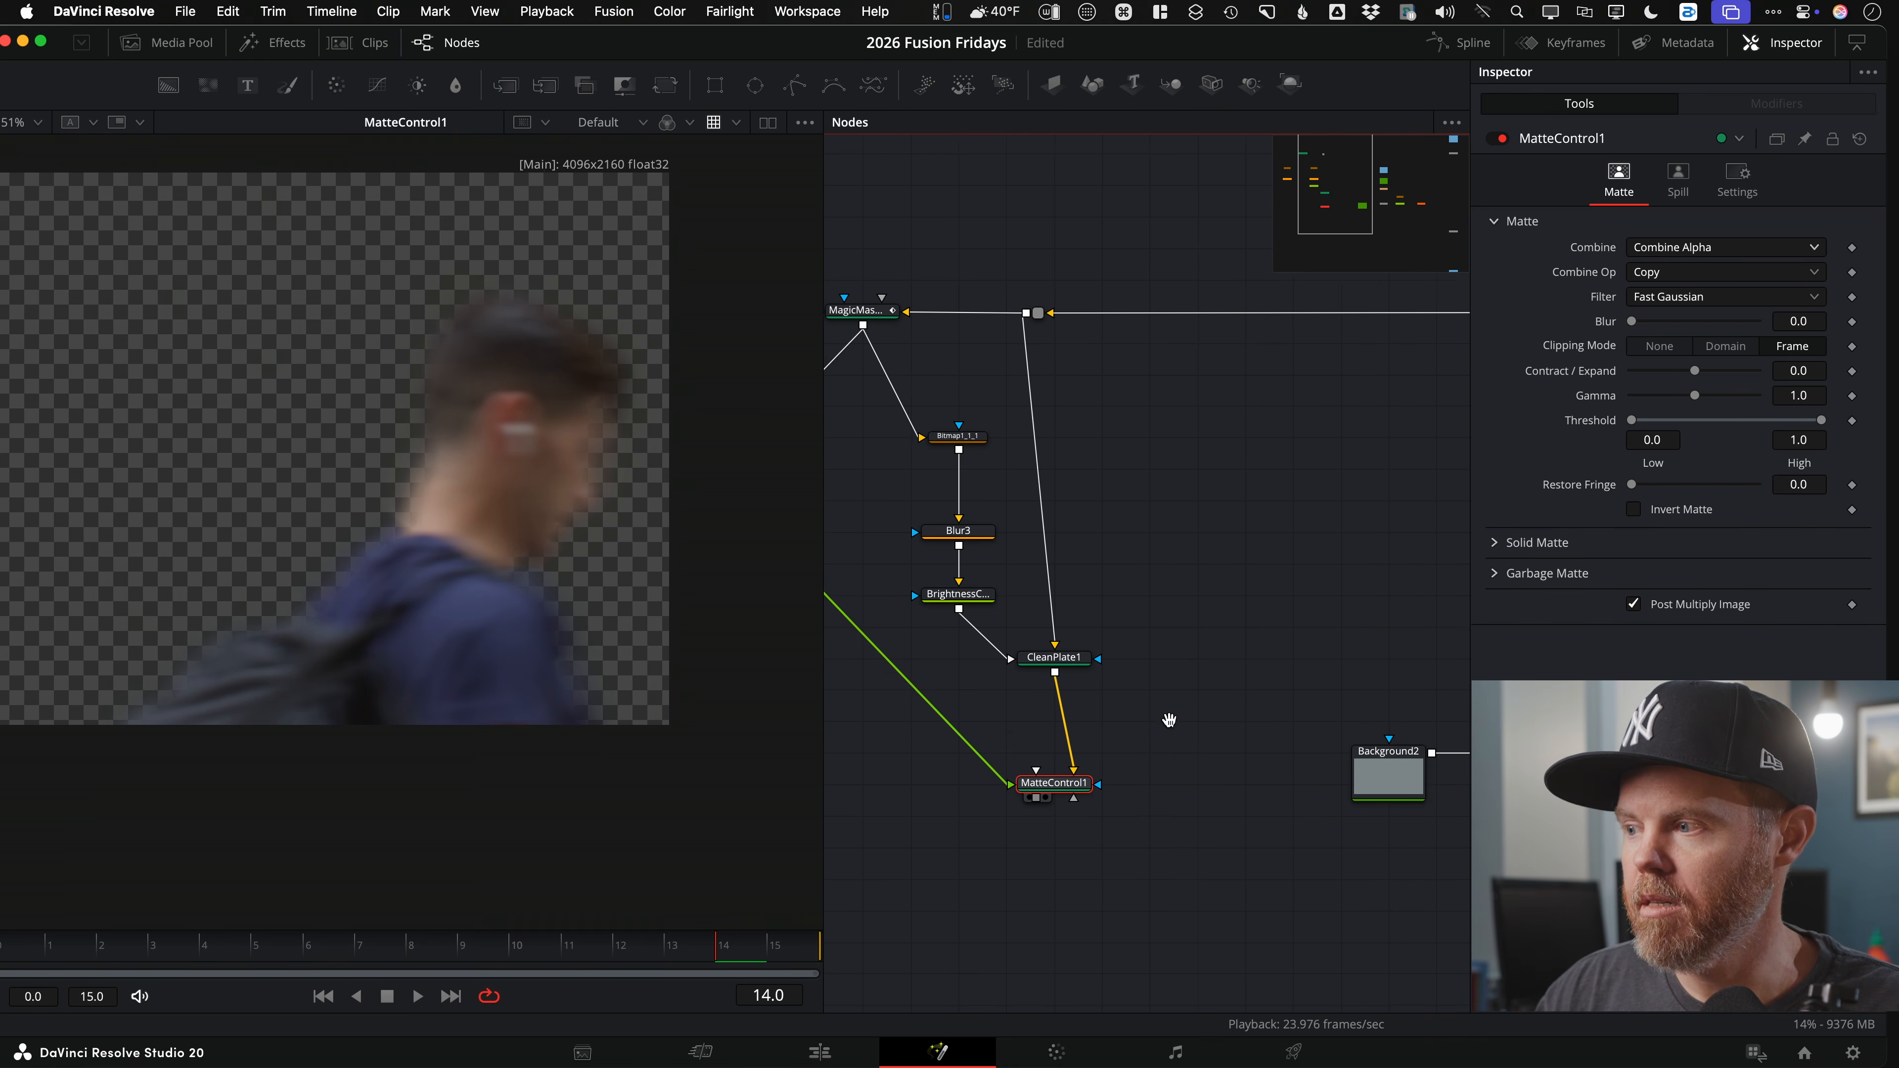
# Step: Play and scrub through frames to inspect the passerby cutout
pyautogui.moveTo(1160, 691); pyautogui.dragTo(1138, 669)
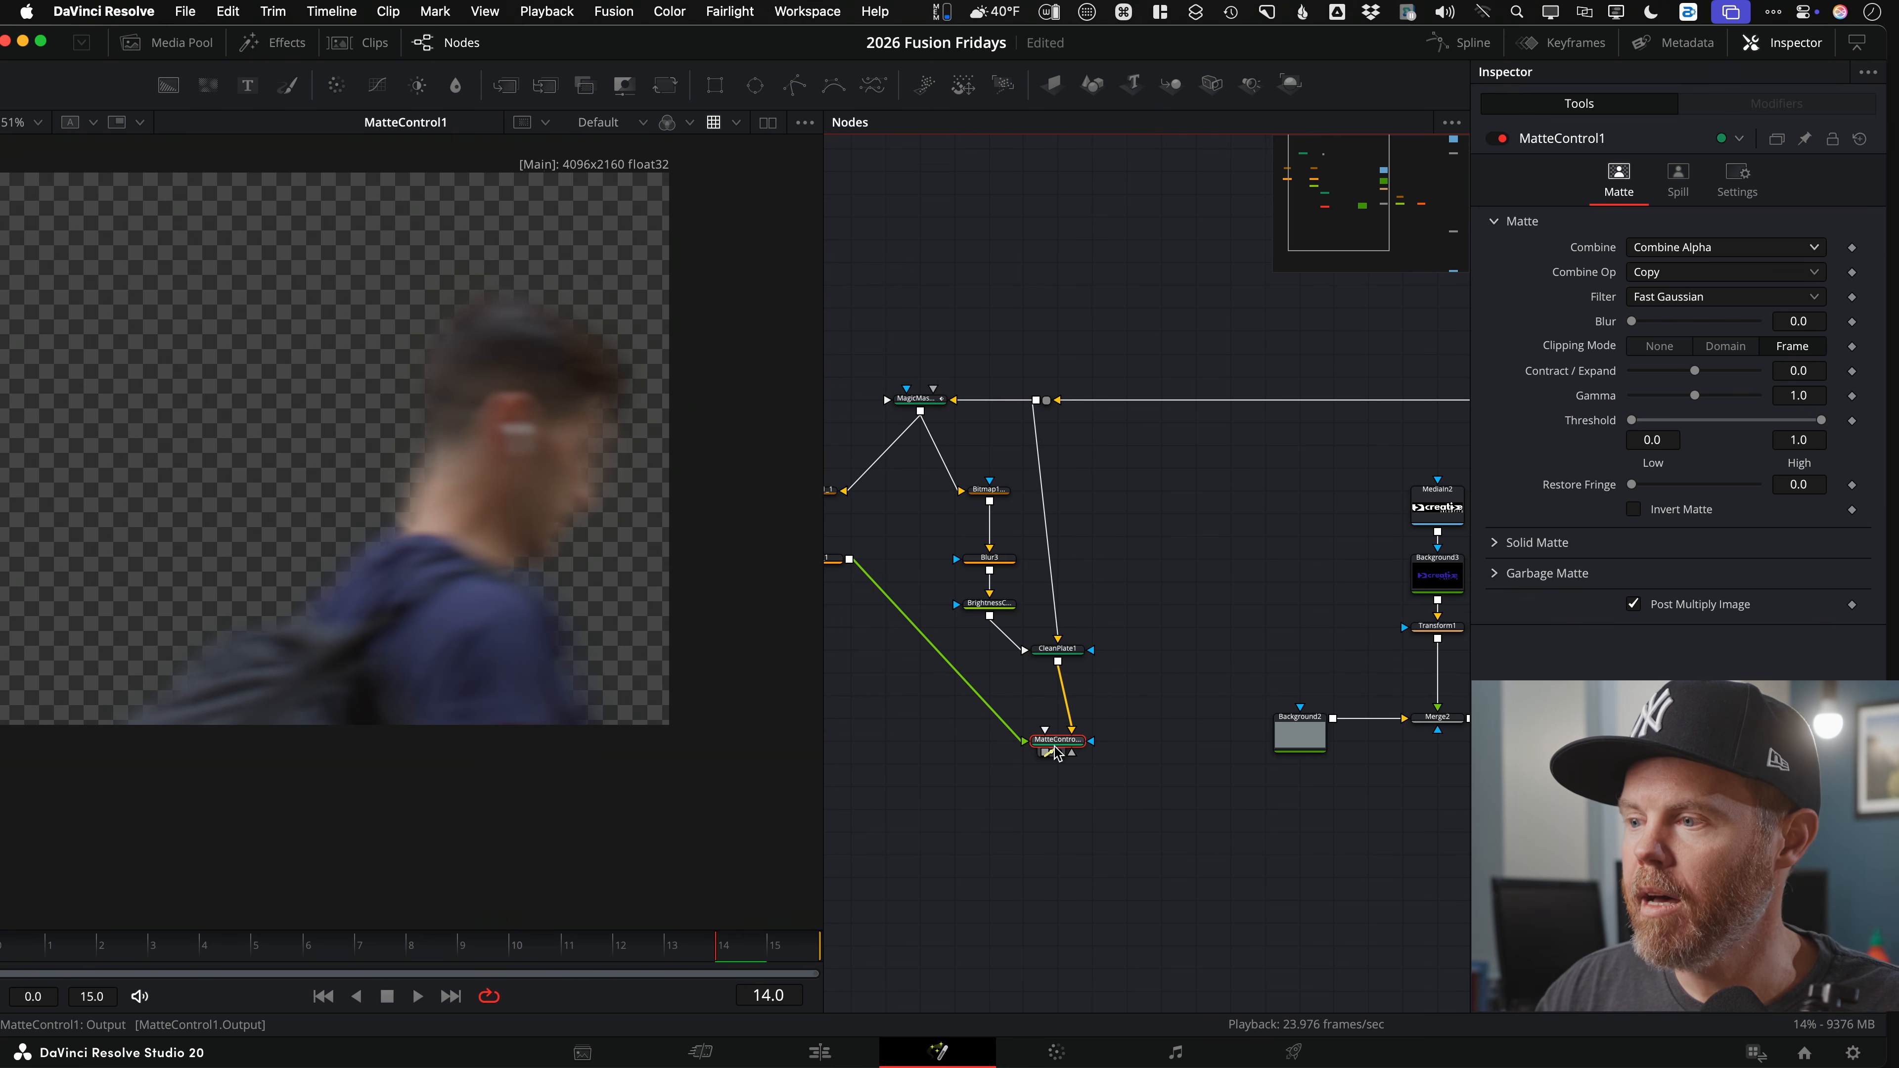
pyautogui.press('space')
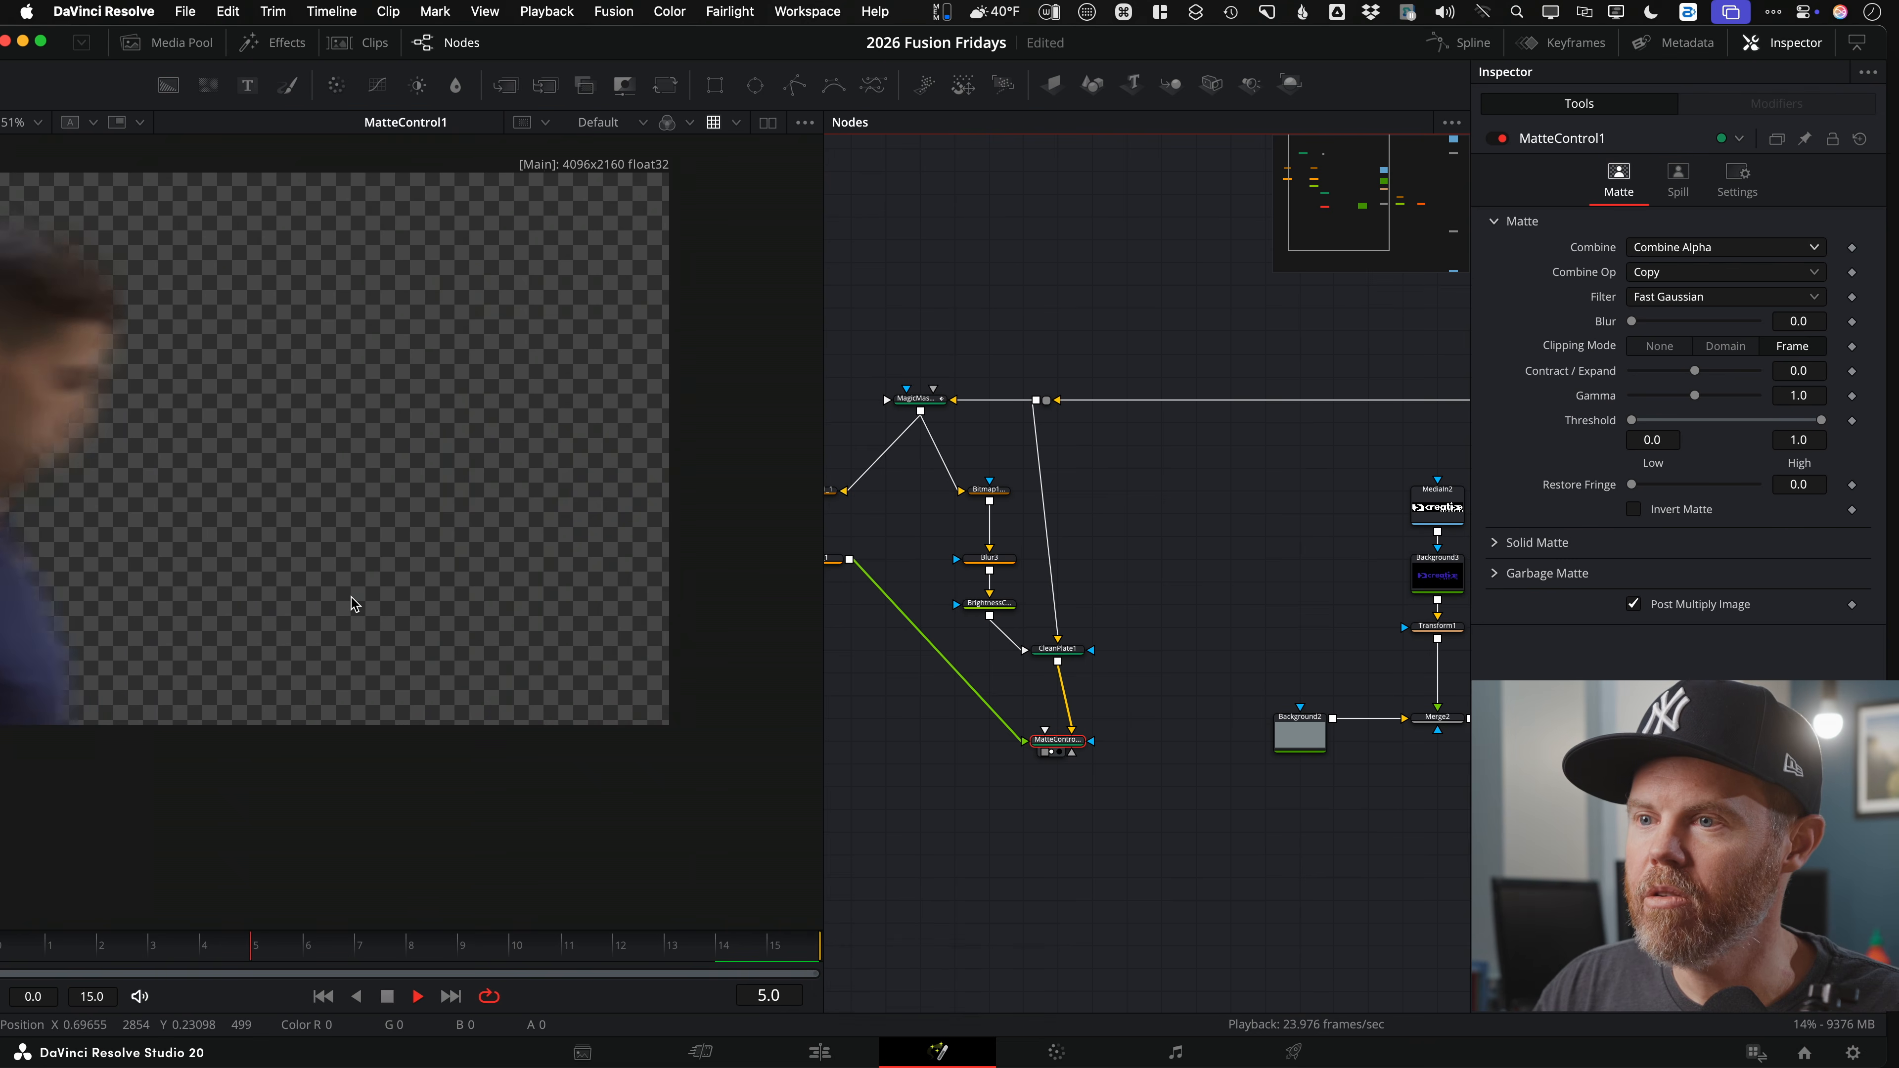
pyautogui.press('space')
pyautogui.scroll(3, 516, 524)
pyautogui.moveTo(362, 938); pyautogui.dragTo(562, 957)
pyautogui.scroll(5, 462, 424)
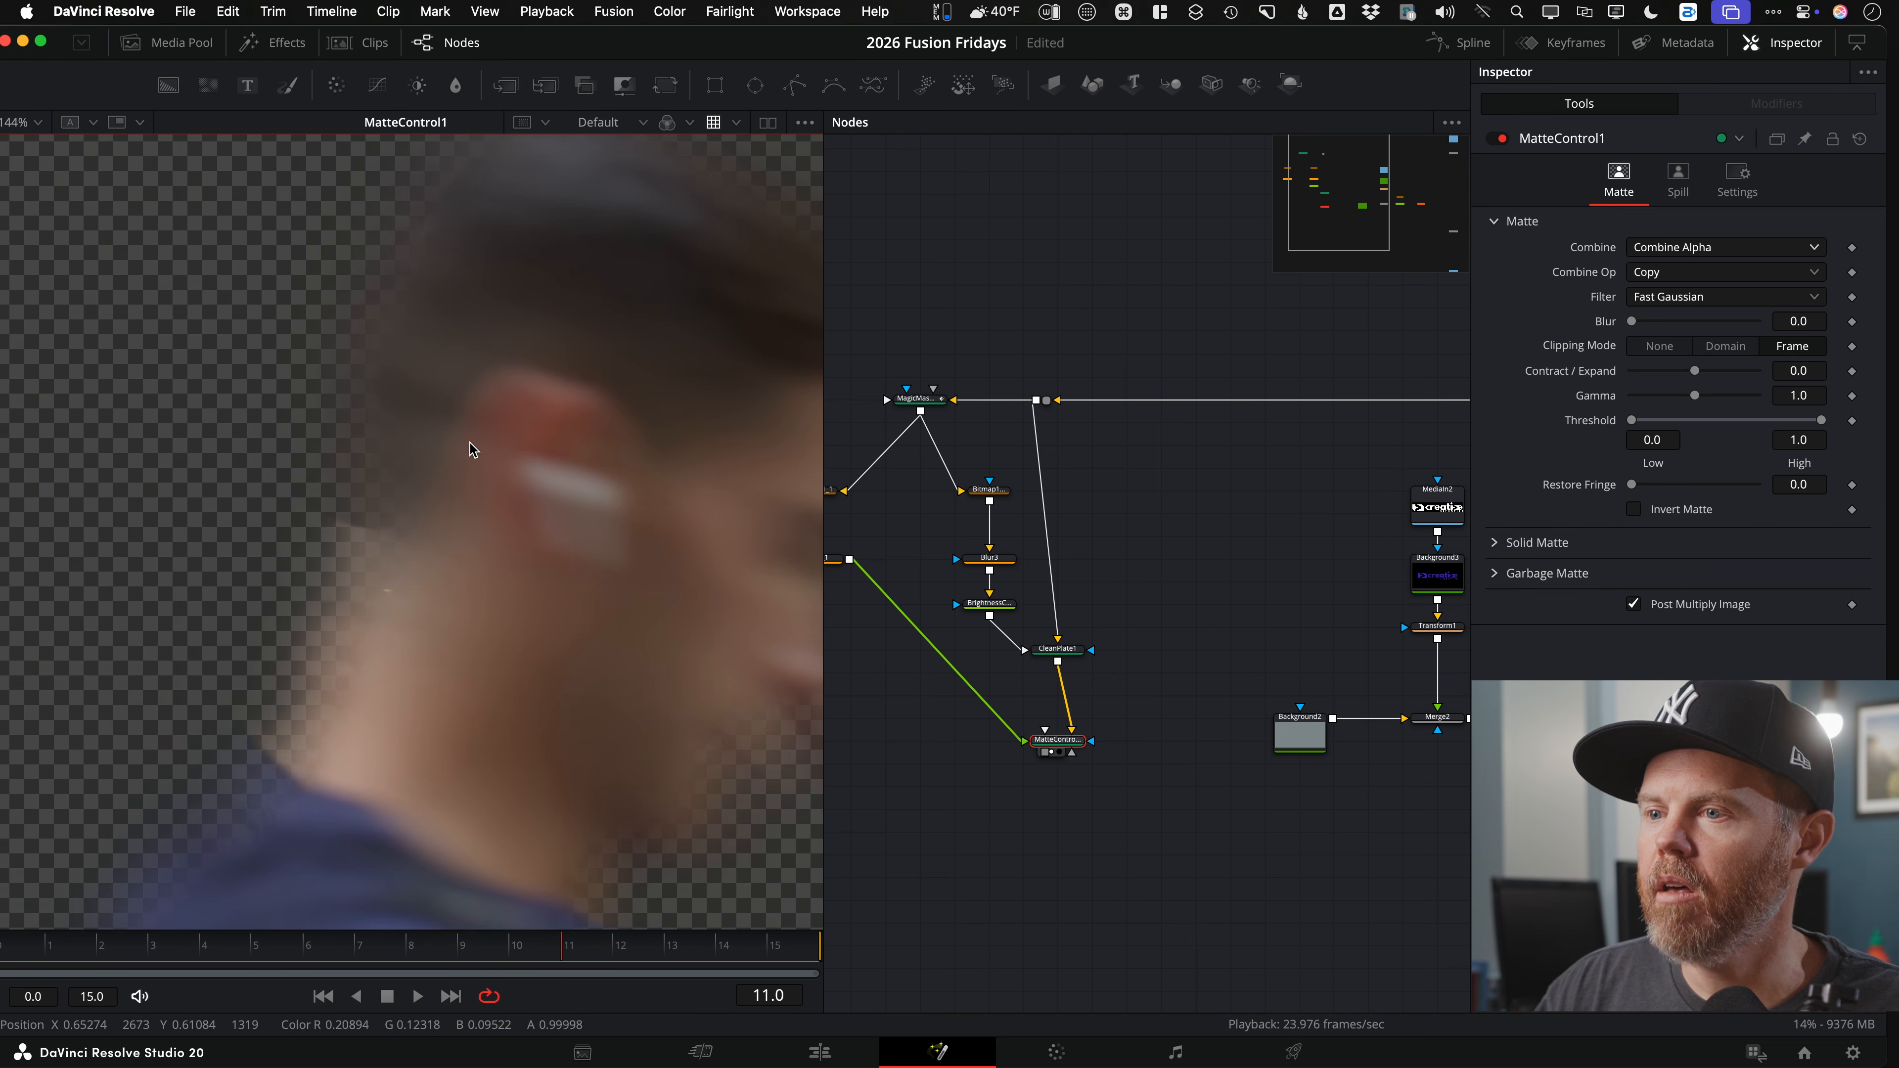
pyautogui.scroll(-2, 486, 449)
# Step: Bypass CleanPlate1 with Cmd+P to compare the cutout with and without it
pyautogui.click(1057, 649)
pyautogui.scroll(4, 1188, 595)
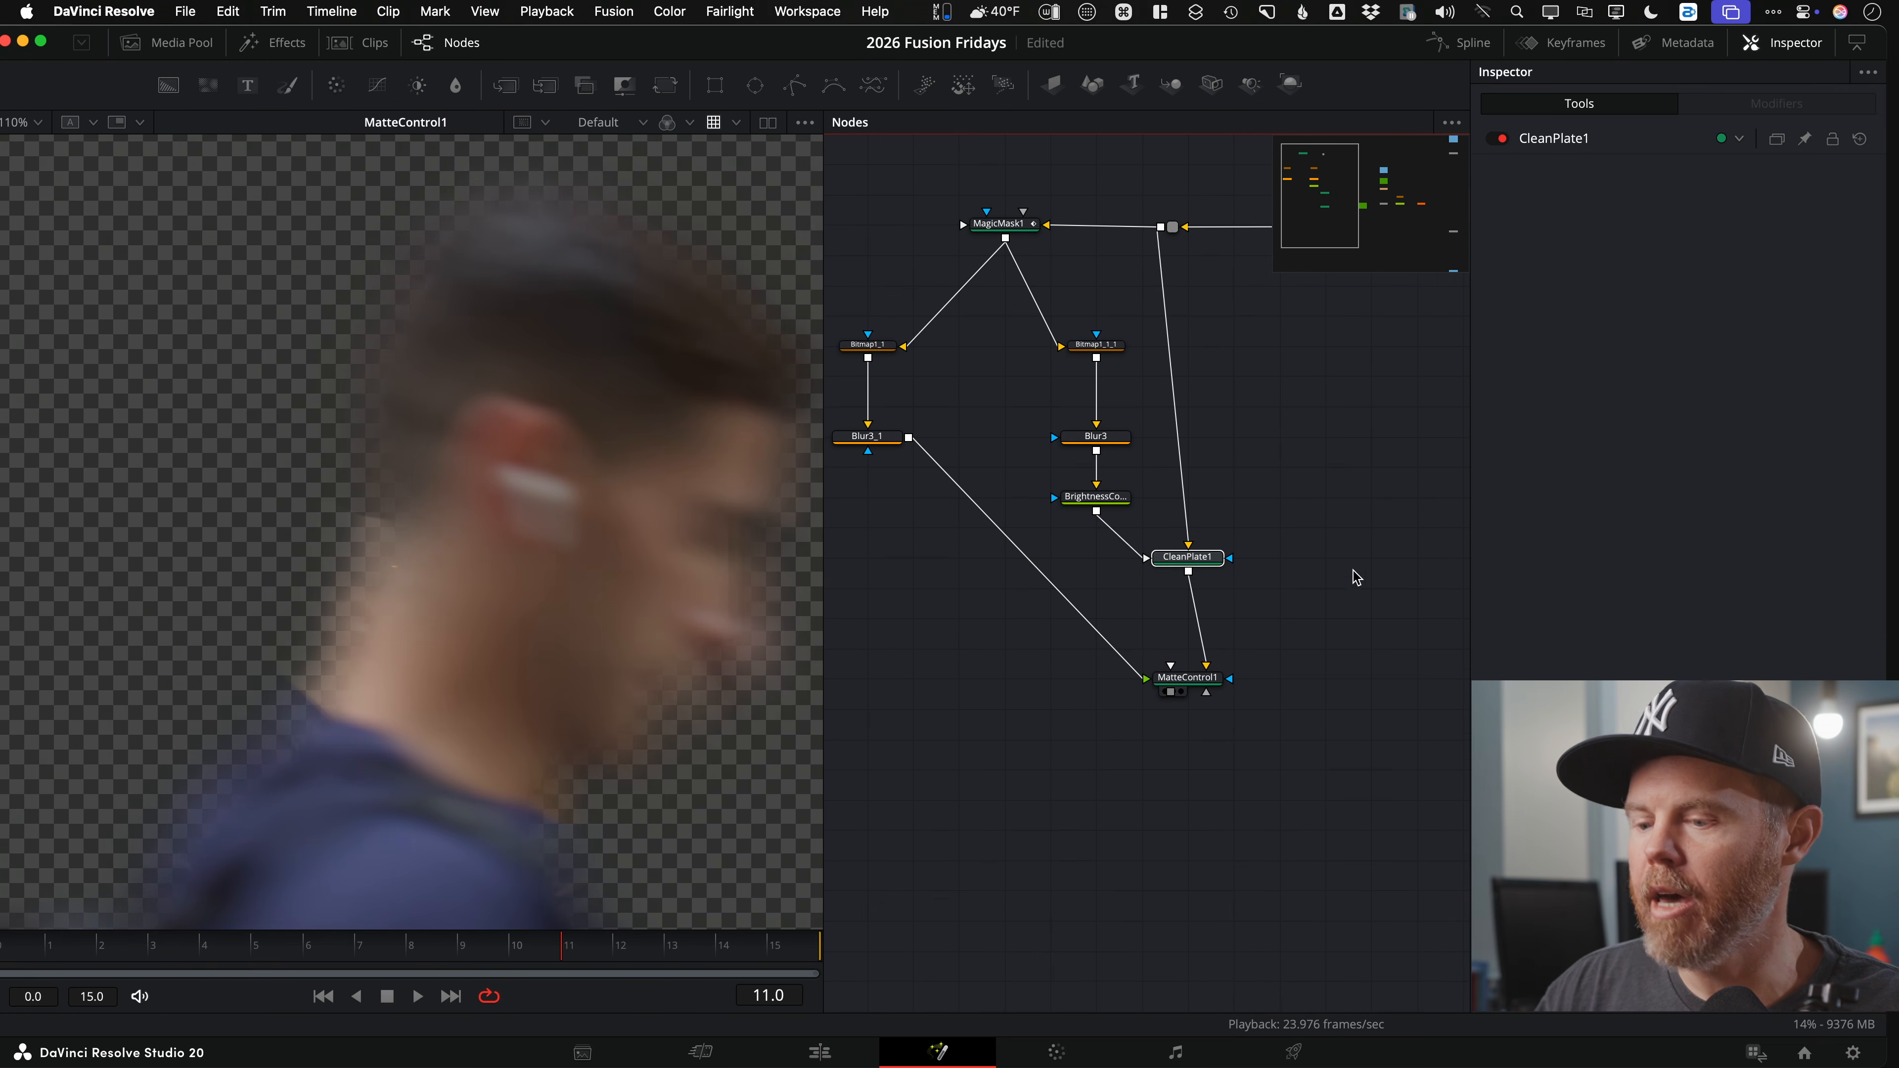
pyautogui.press('super+p')
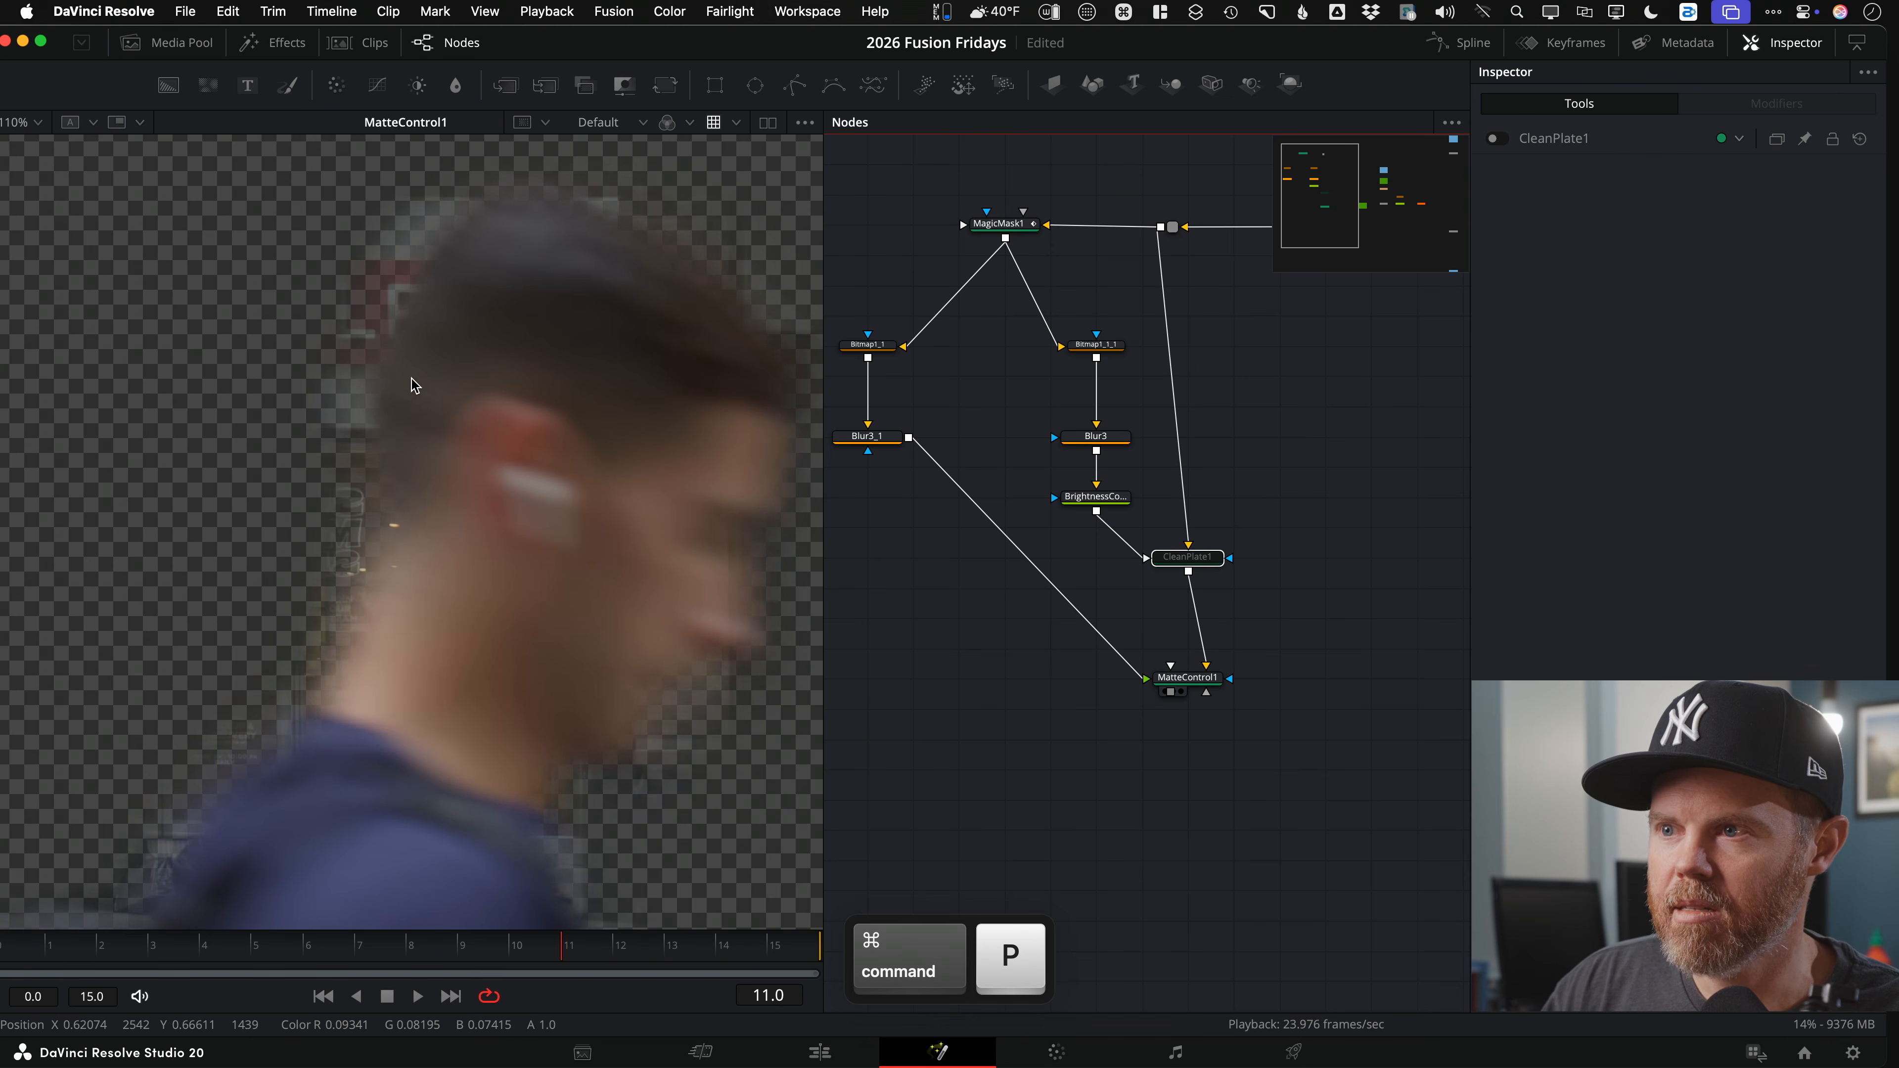
pyautogui.moveTo(270, 952); pyautogui.dragTo(475, 960)
pyautogui.press('super+p')
pyautogui.press('super+p')
pyautogui.press('super+p')
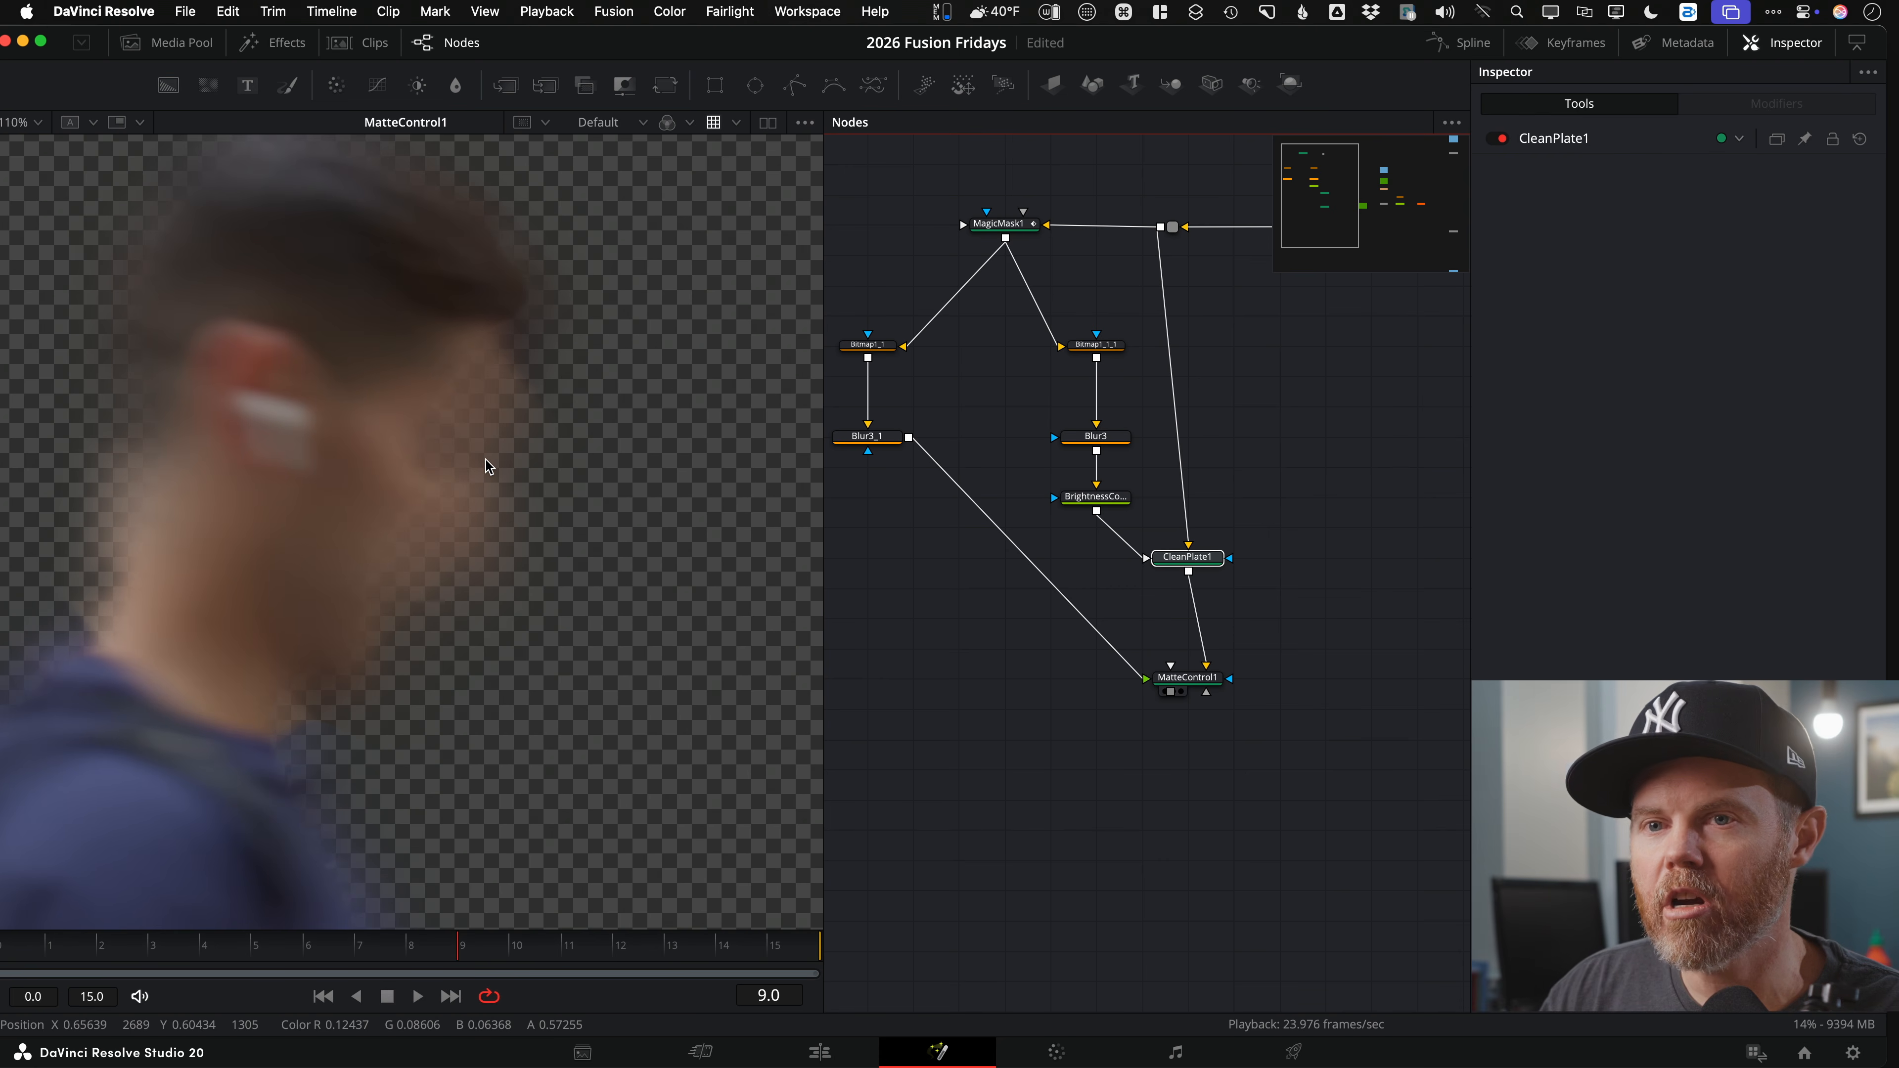
pyautogui.press('super+p')
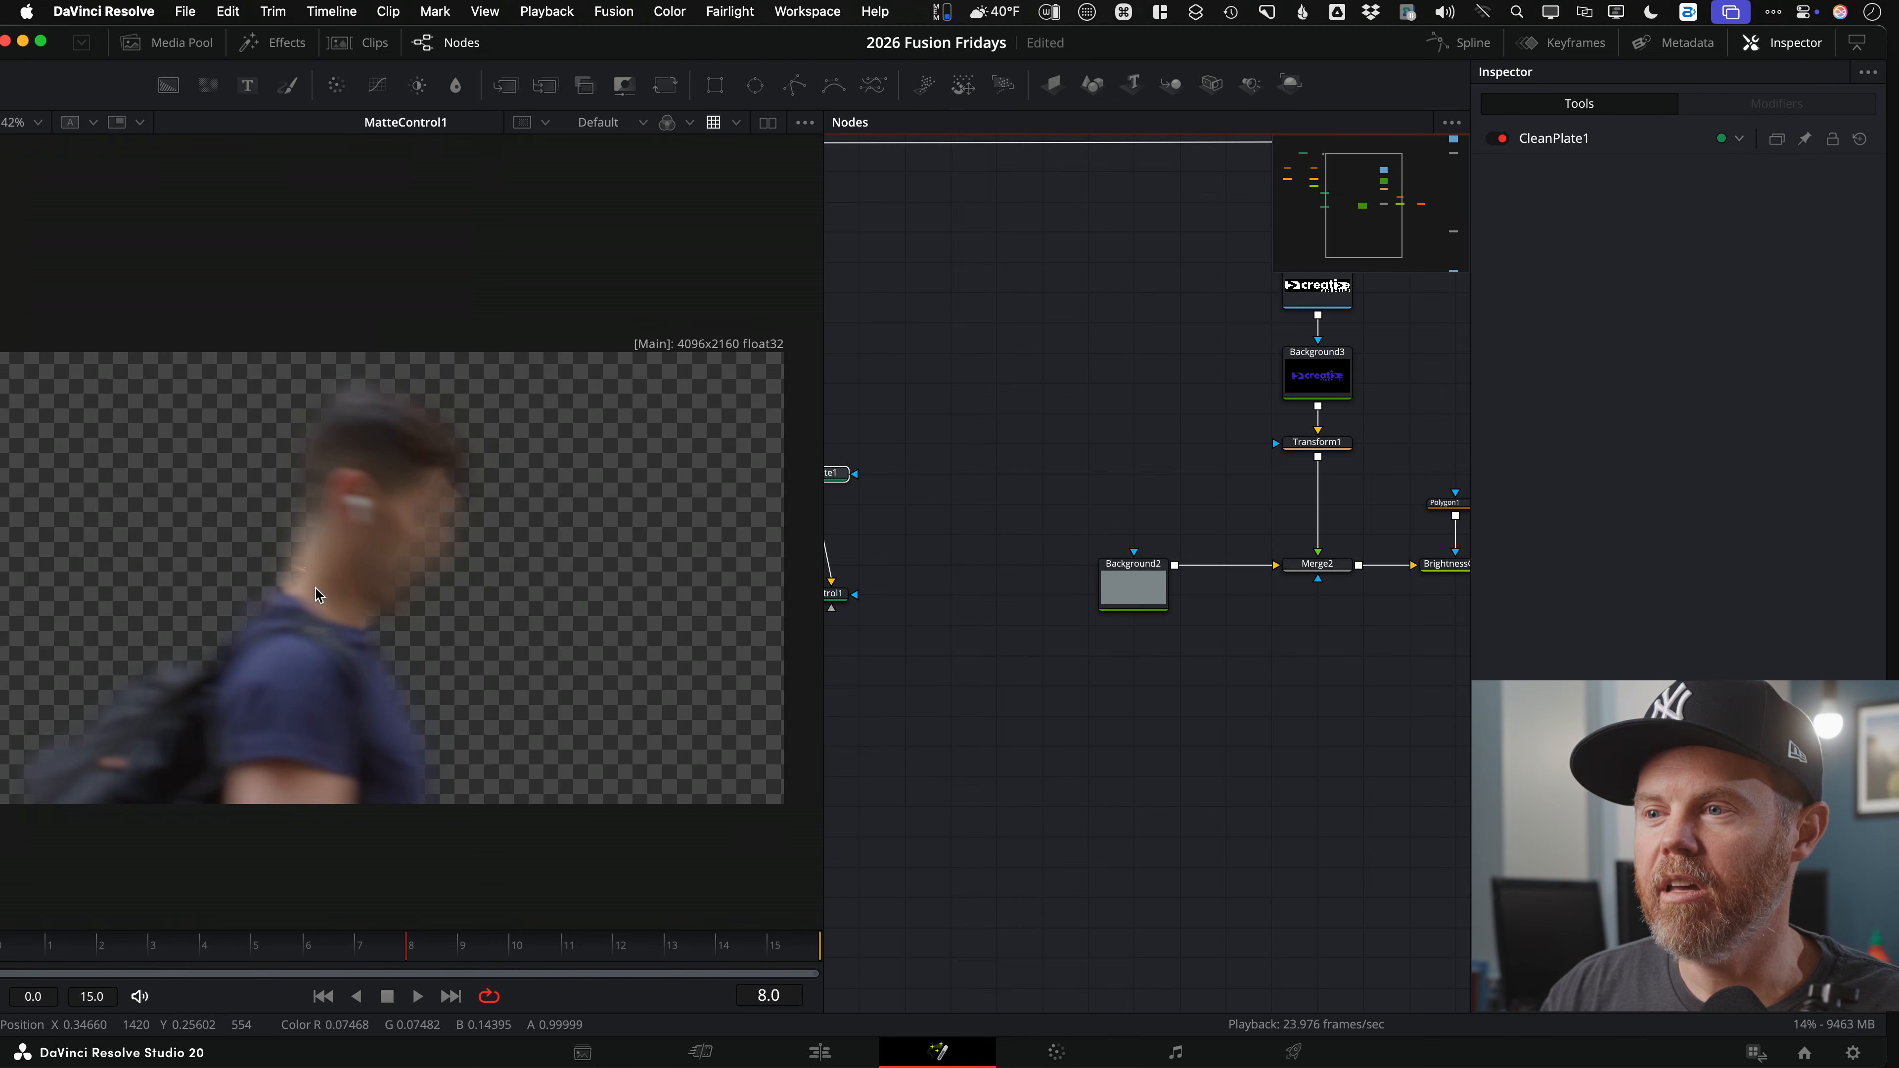
pyautogui.hscroll(5, 971, 692)
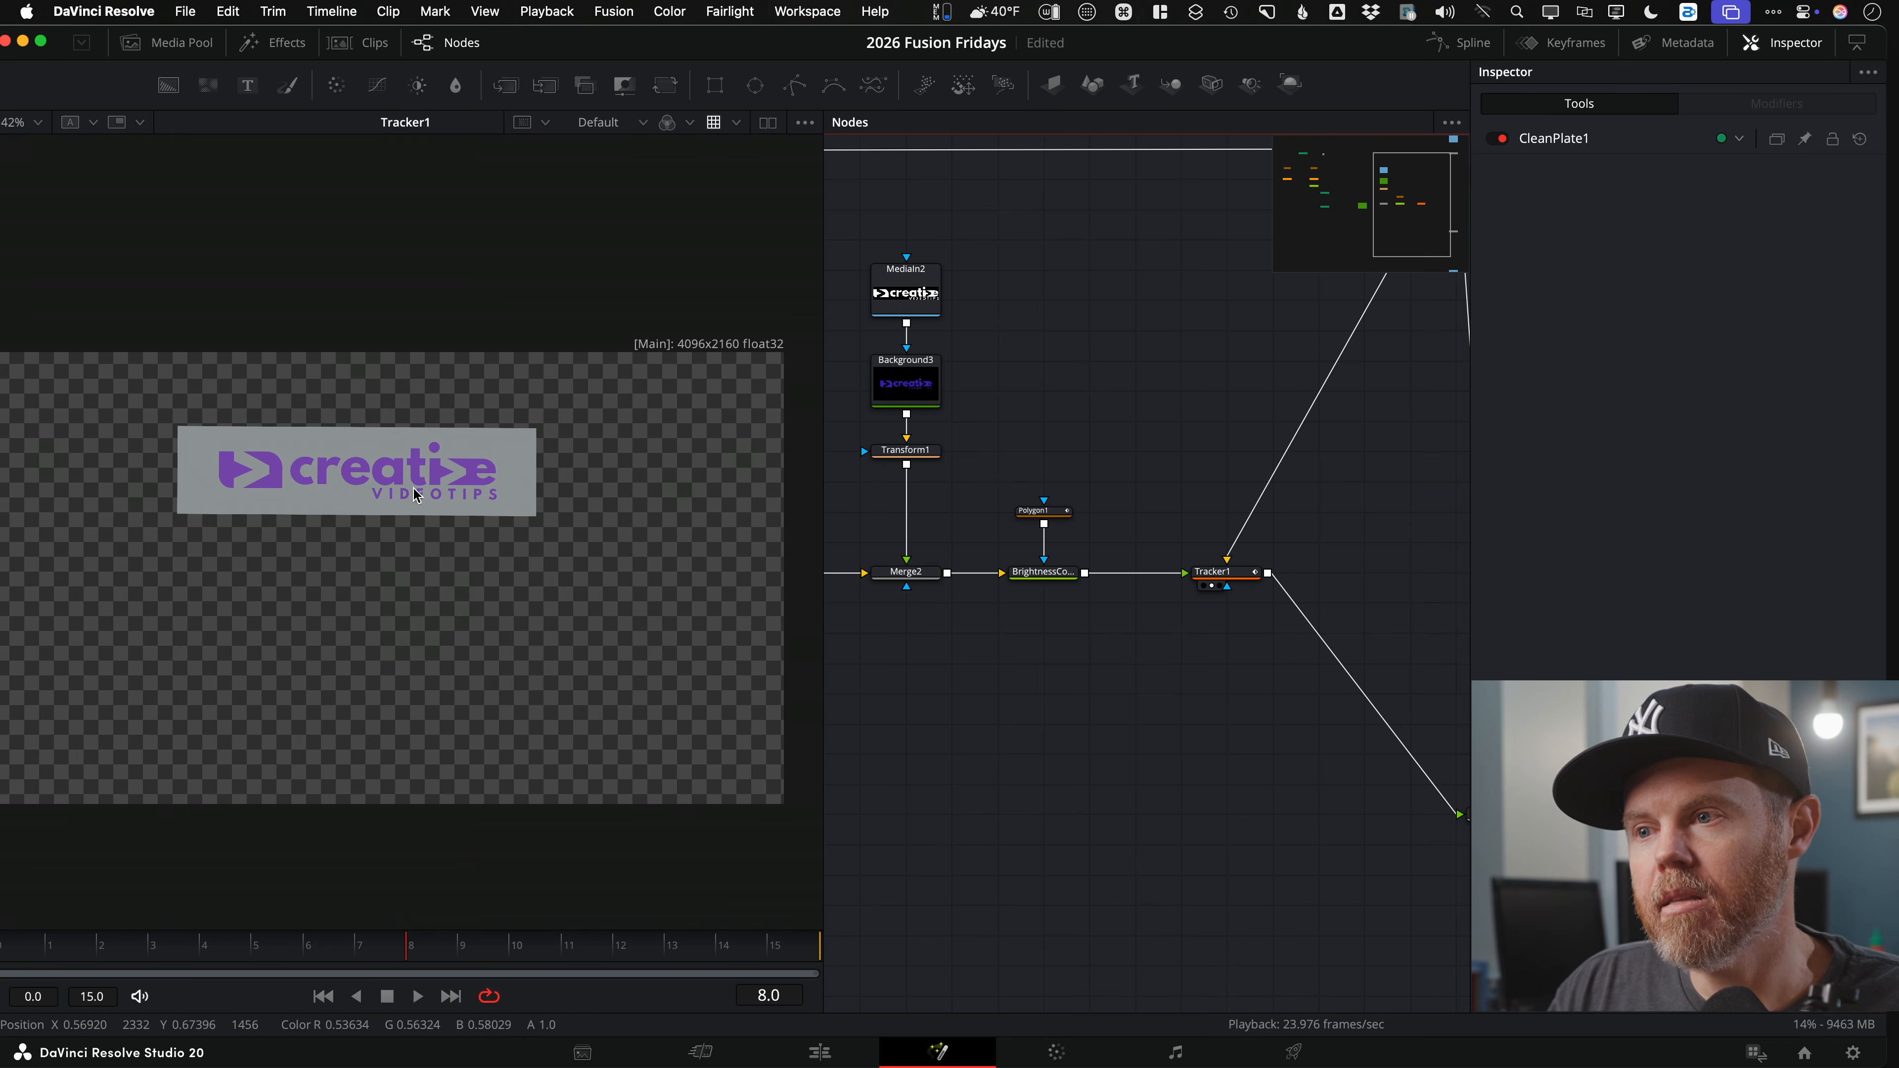
# Step: Centre Tracker1's grey logo card in the viewer and pan the node graph to Merge3
pyautogui.moveTo(424, 489); pyautogui.dragTo(471, 479)
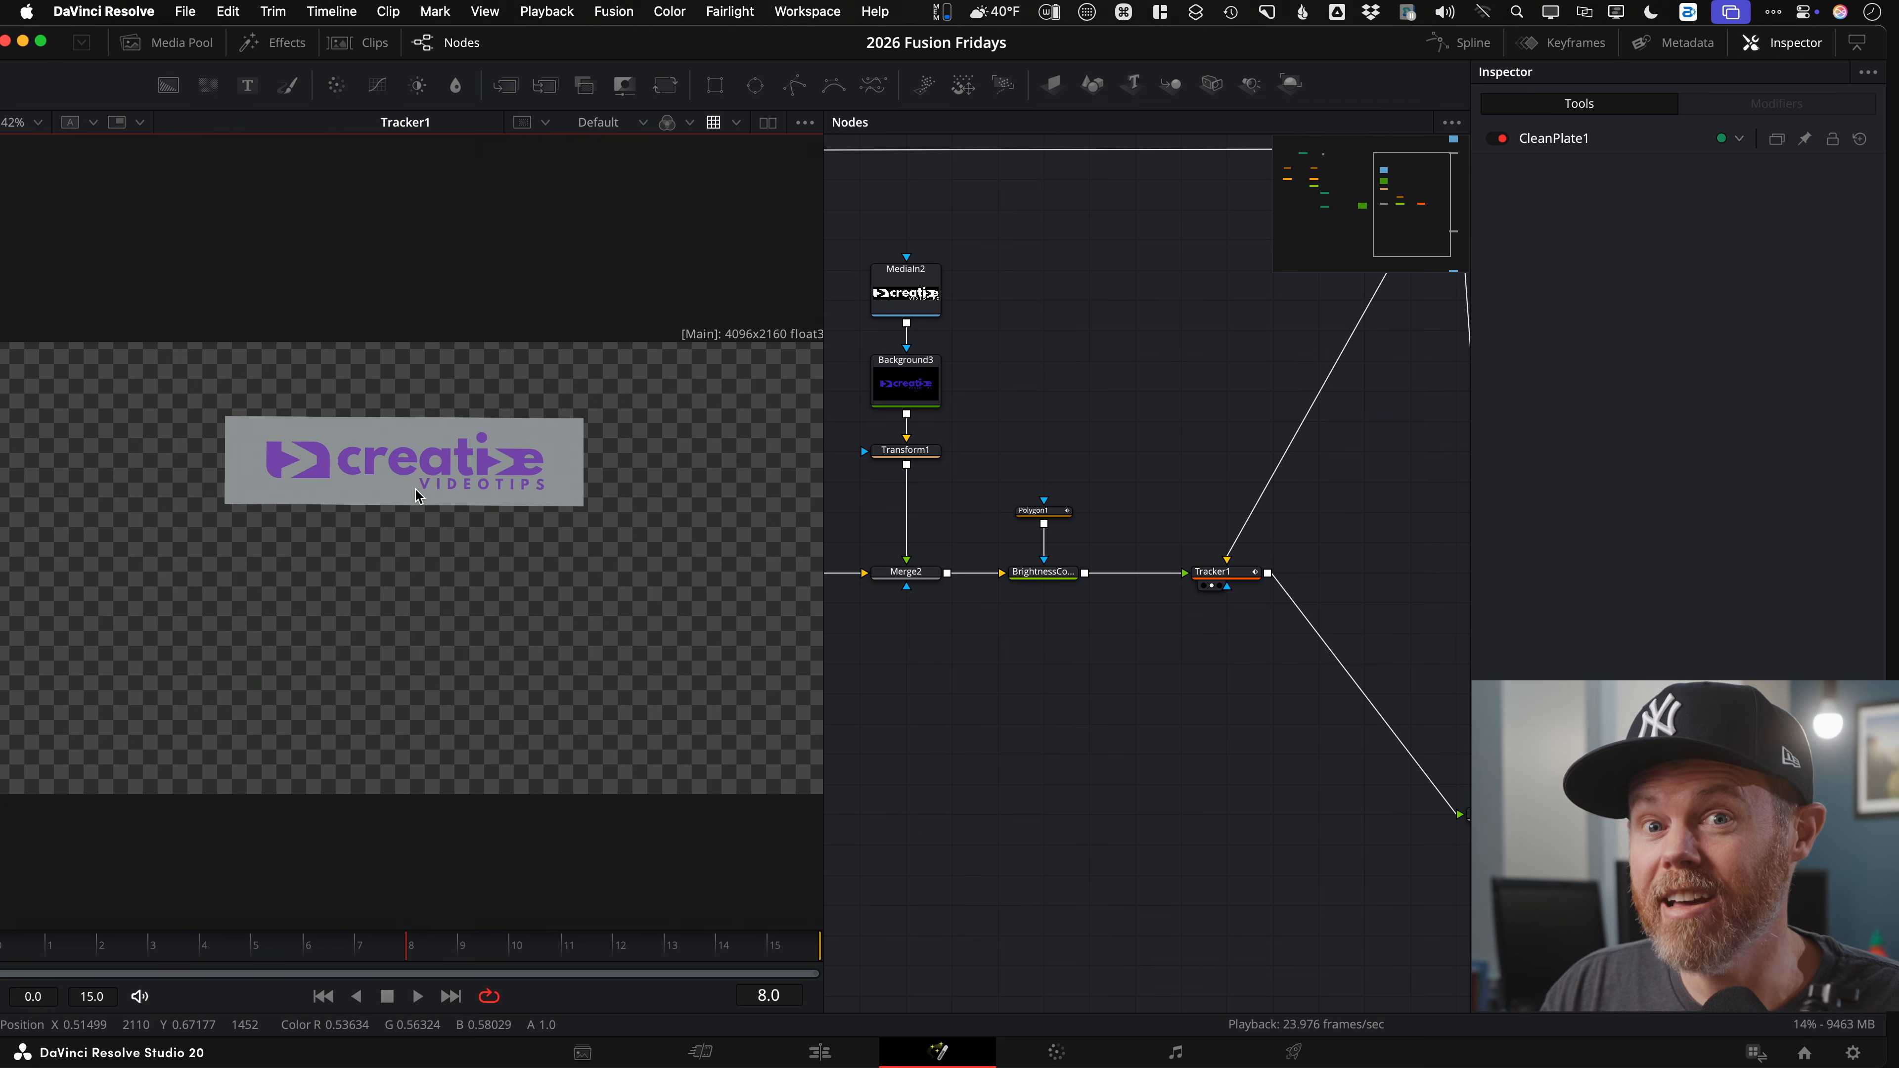
pyautogui.hscroll(5, 1165, 763)
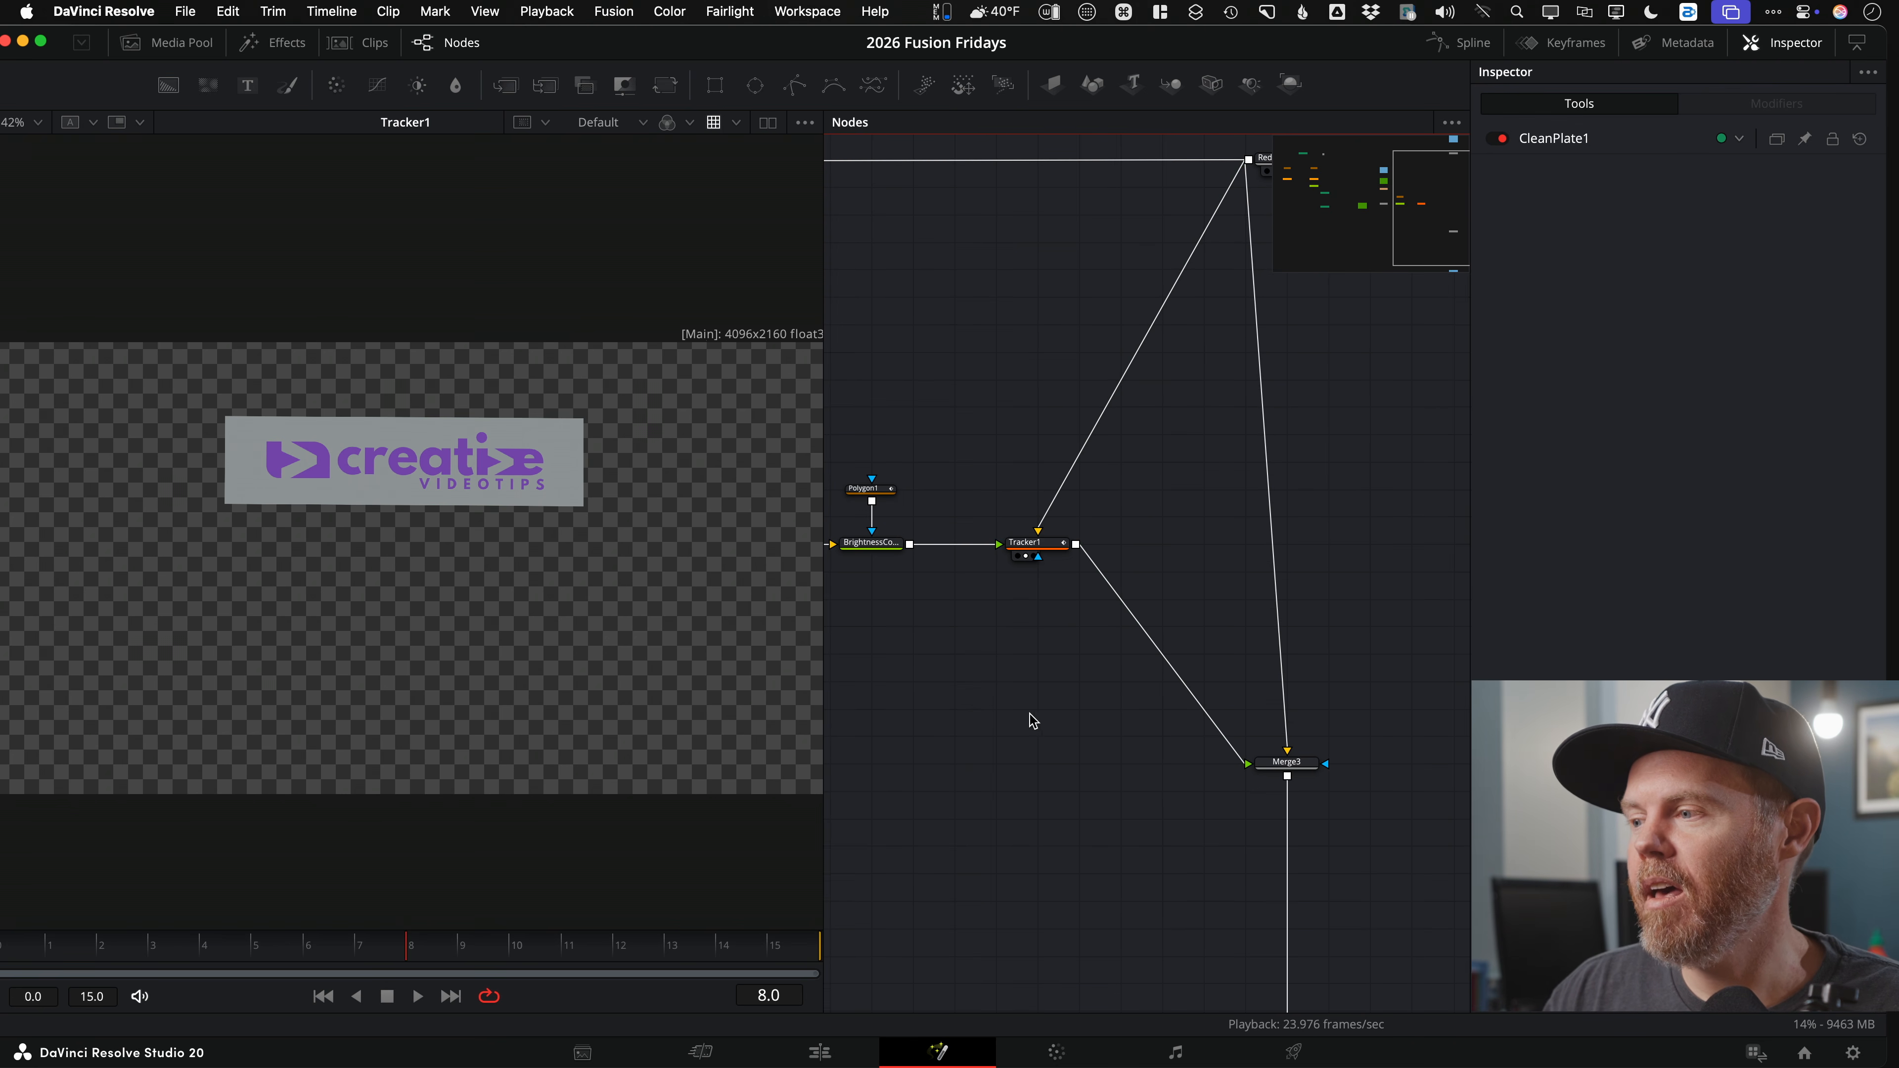
pyautogui.hscroll(-5, 987, 712)
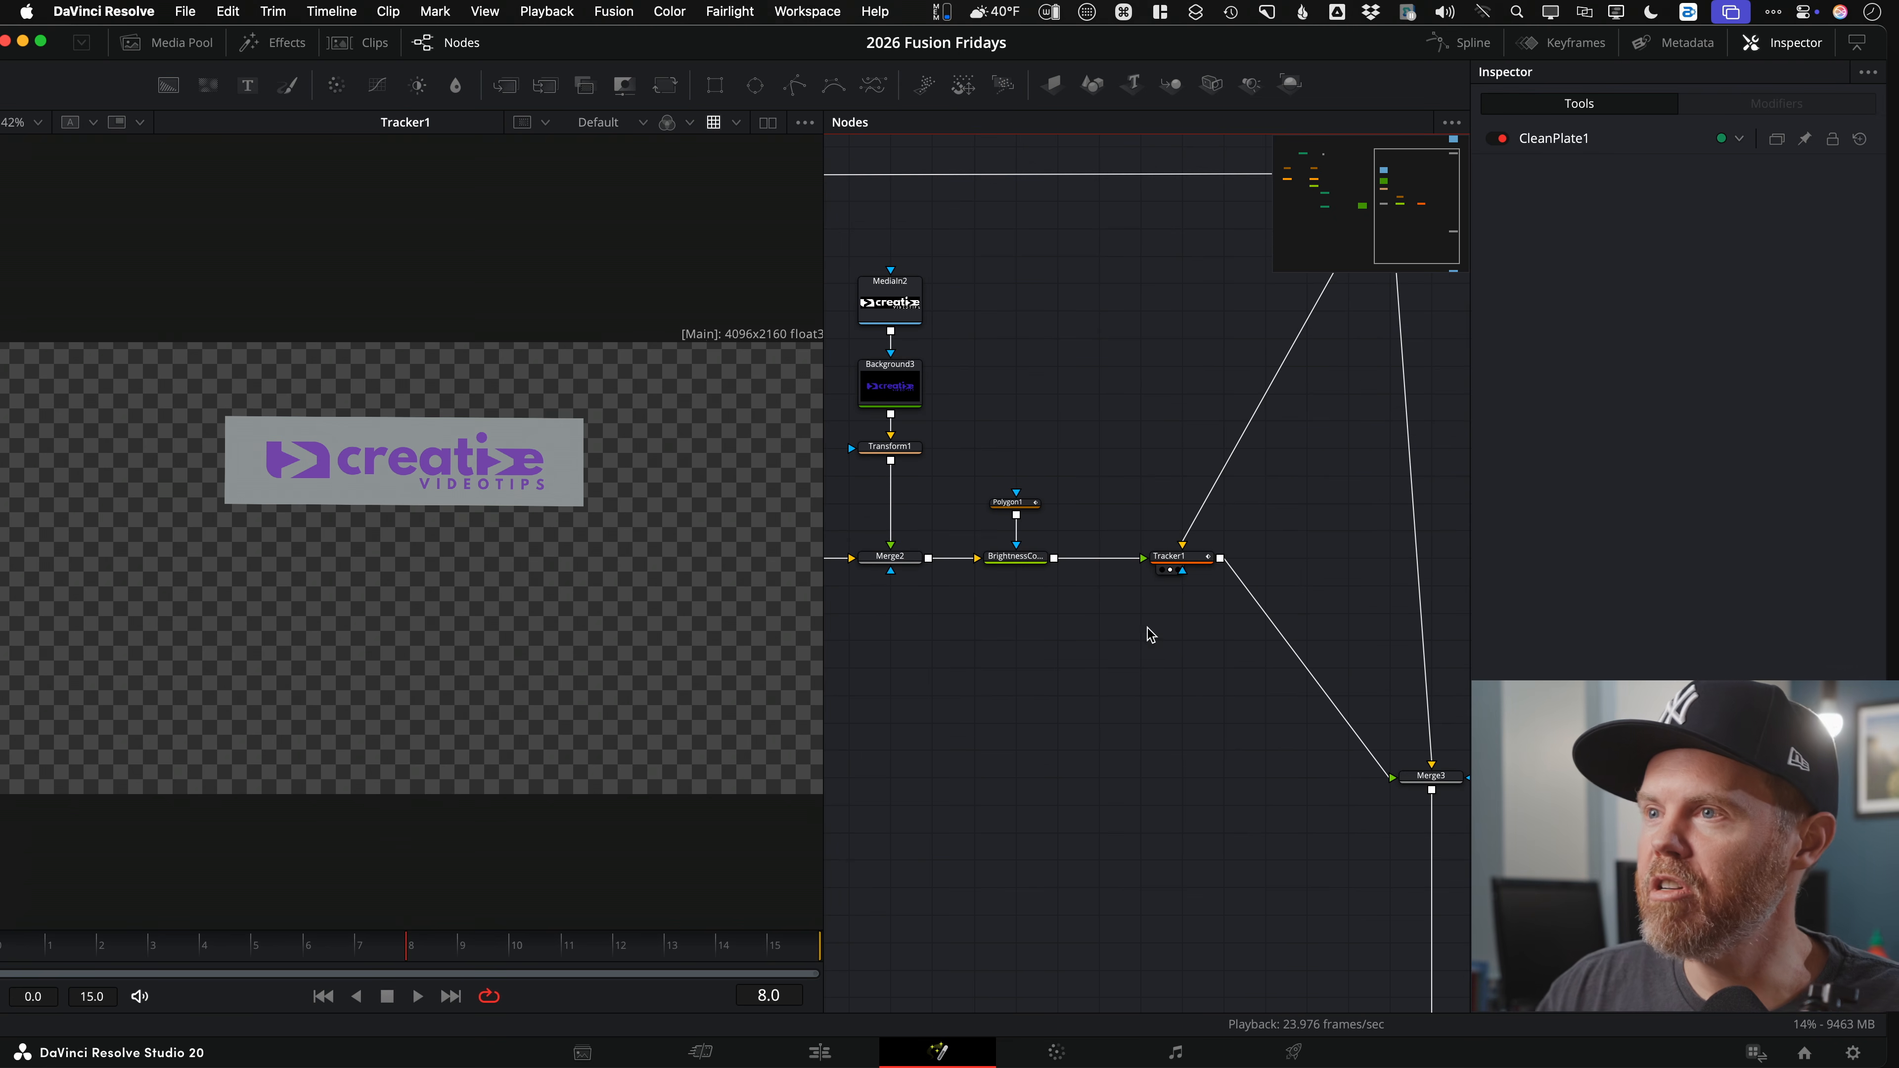
# Step: Add a Merge1 node with Tracker1's logo sign as its background
pyautogui.click(504, 84)
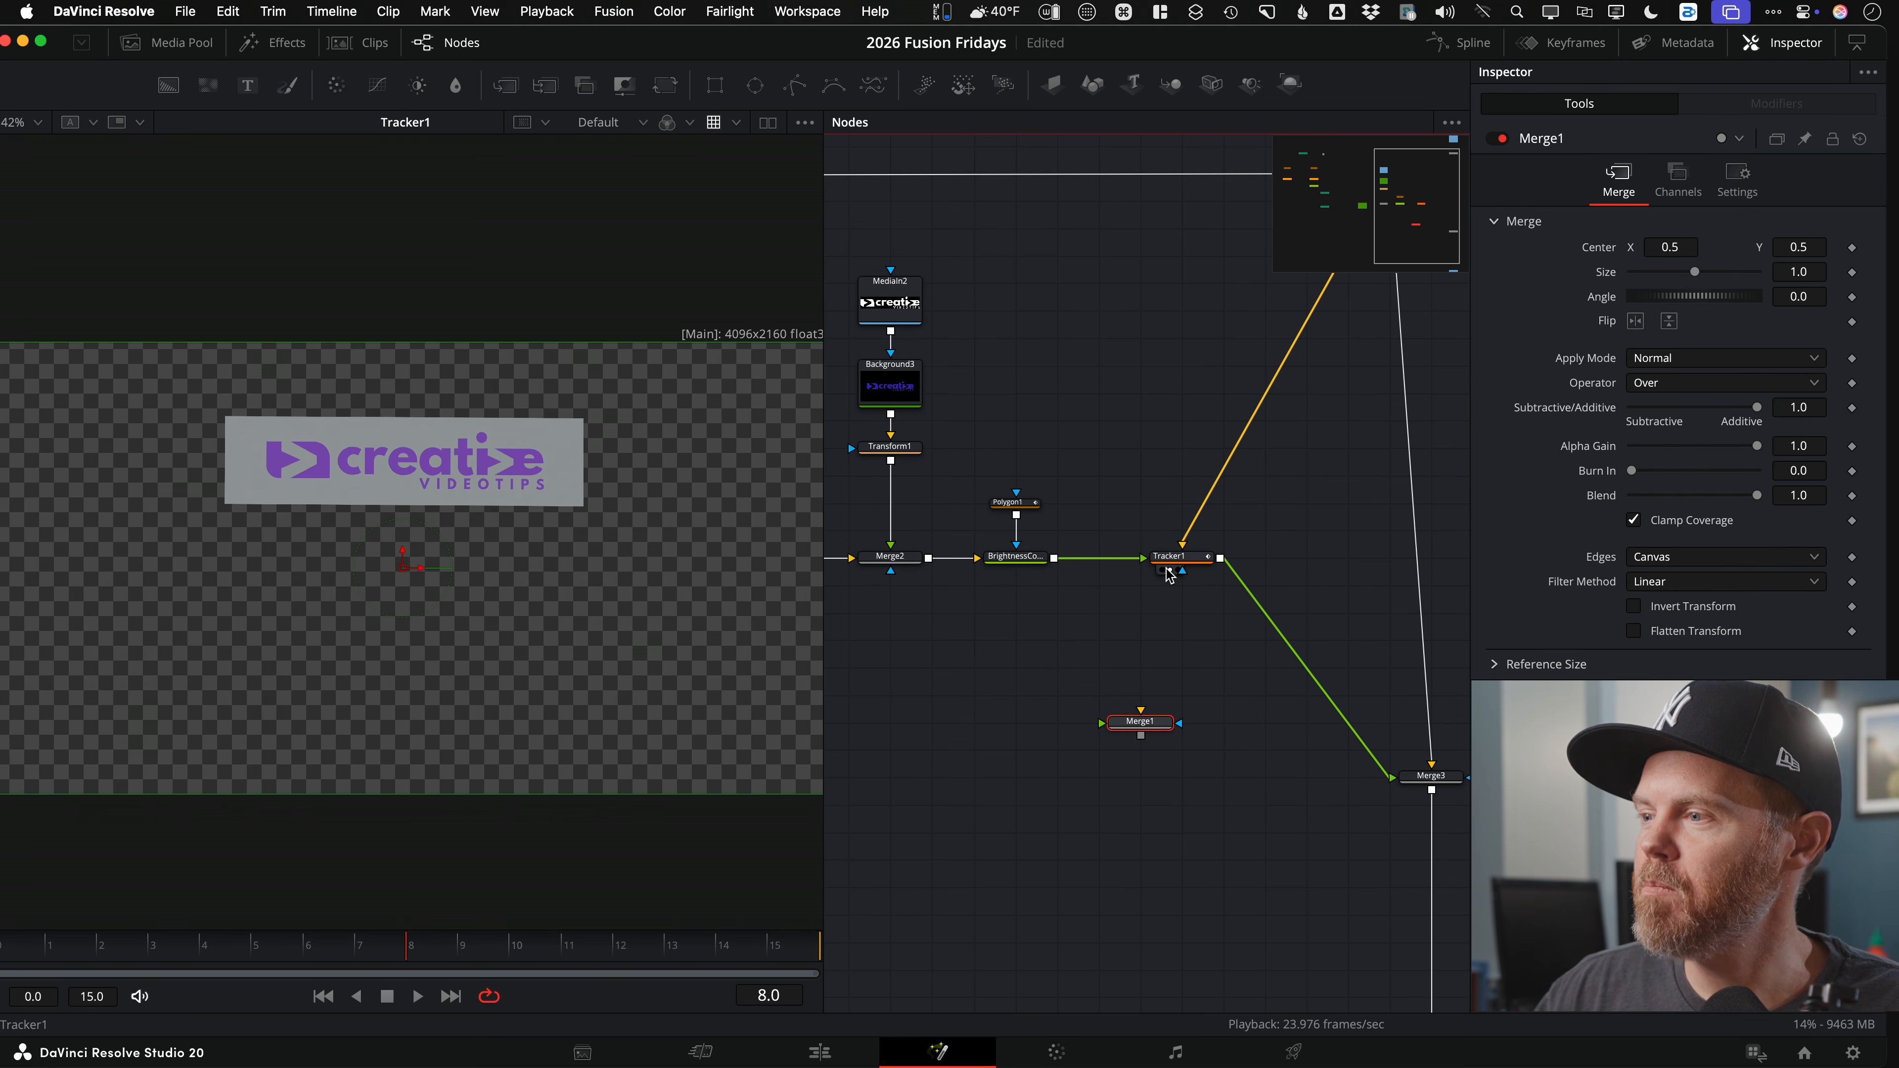
pyautogui.moveTo(1220, 559); pyautogui.dragTo(1352, 636)
pyautogui.press('1')
pyautogui.scroll(-4, 1175, 632)
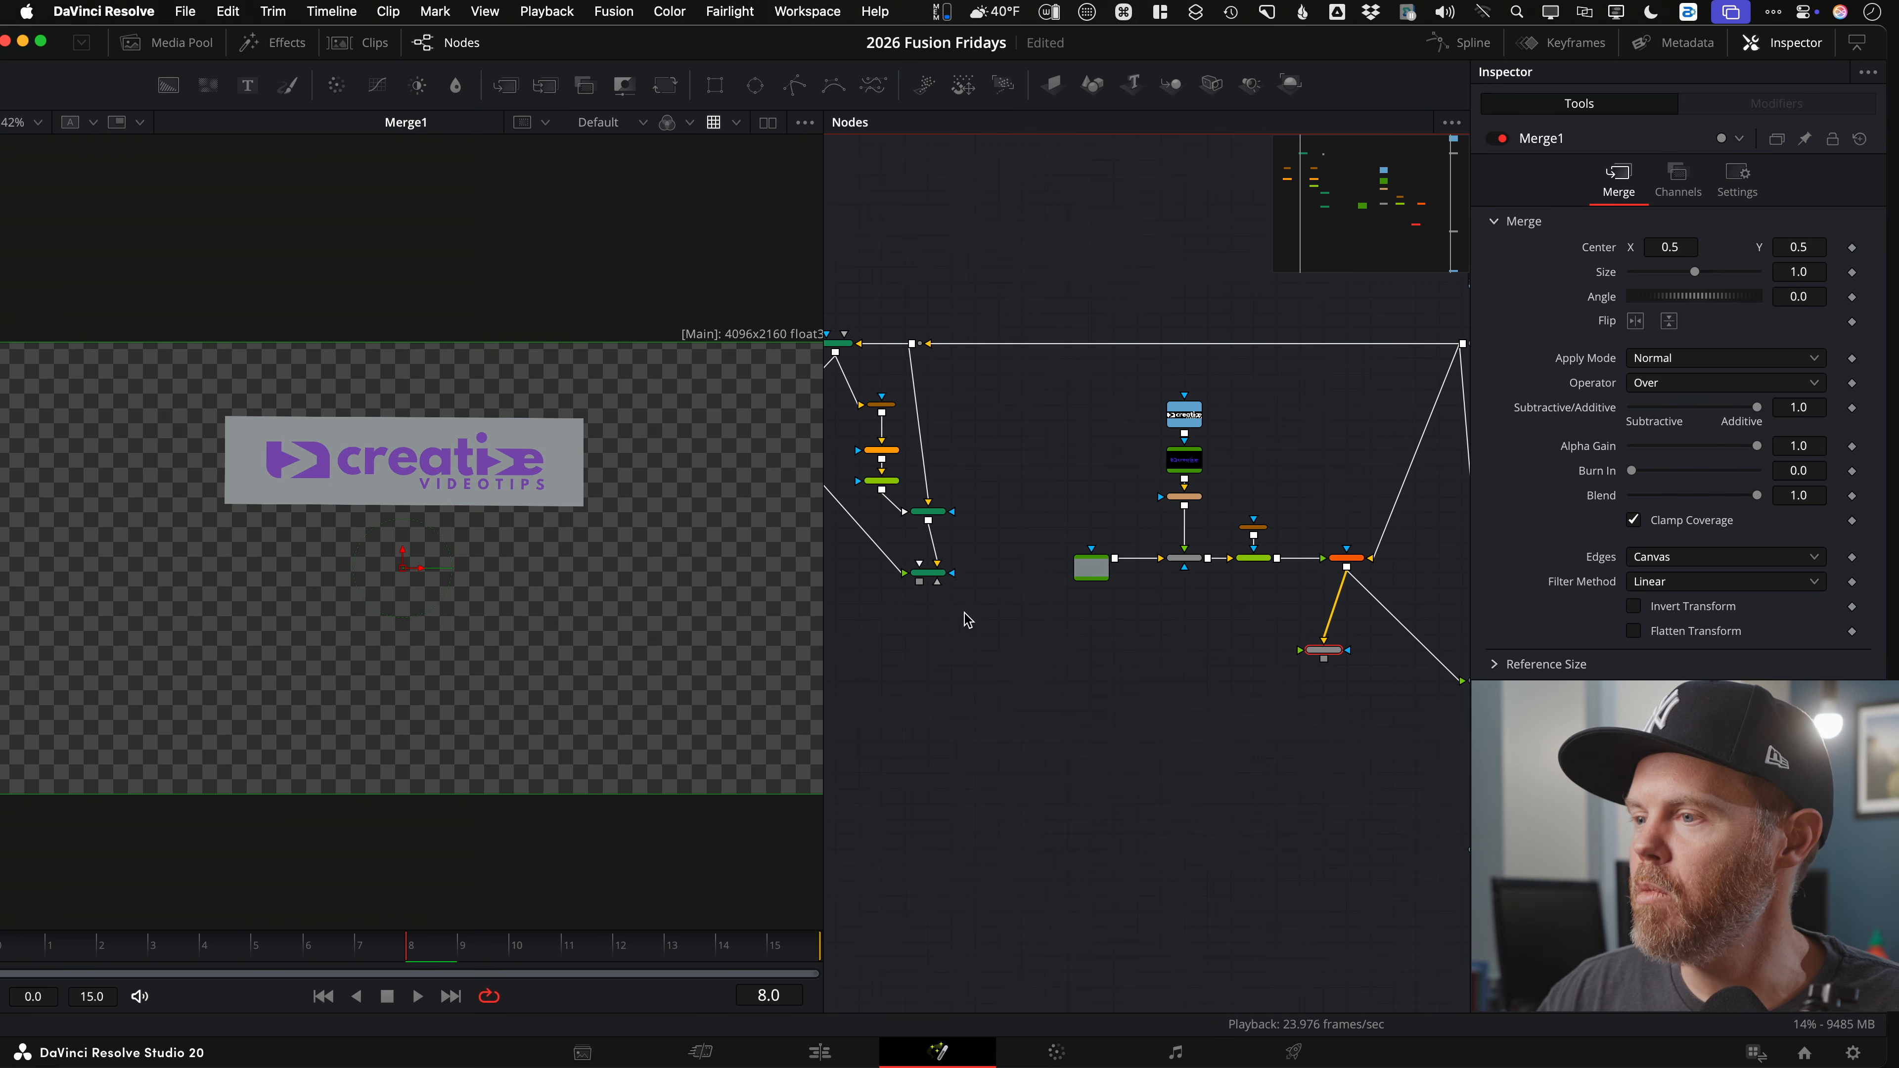
pyautogui.scroll(1, 964, 605)
# Step: Feed the MatteControl1 passerby cutout into Merge1's foreground, then select Merge1
pyautogui.moveTo(955, 565); pyautogui.dragTo(773, 524)
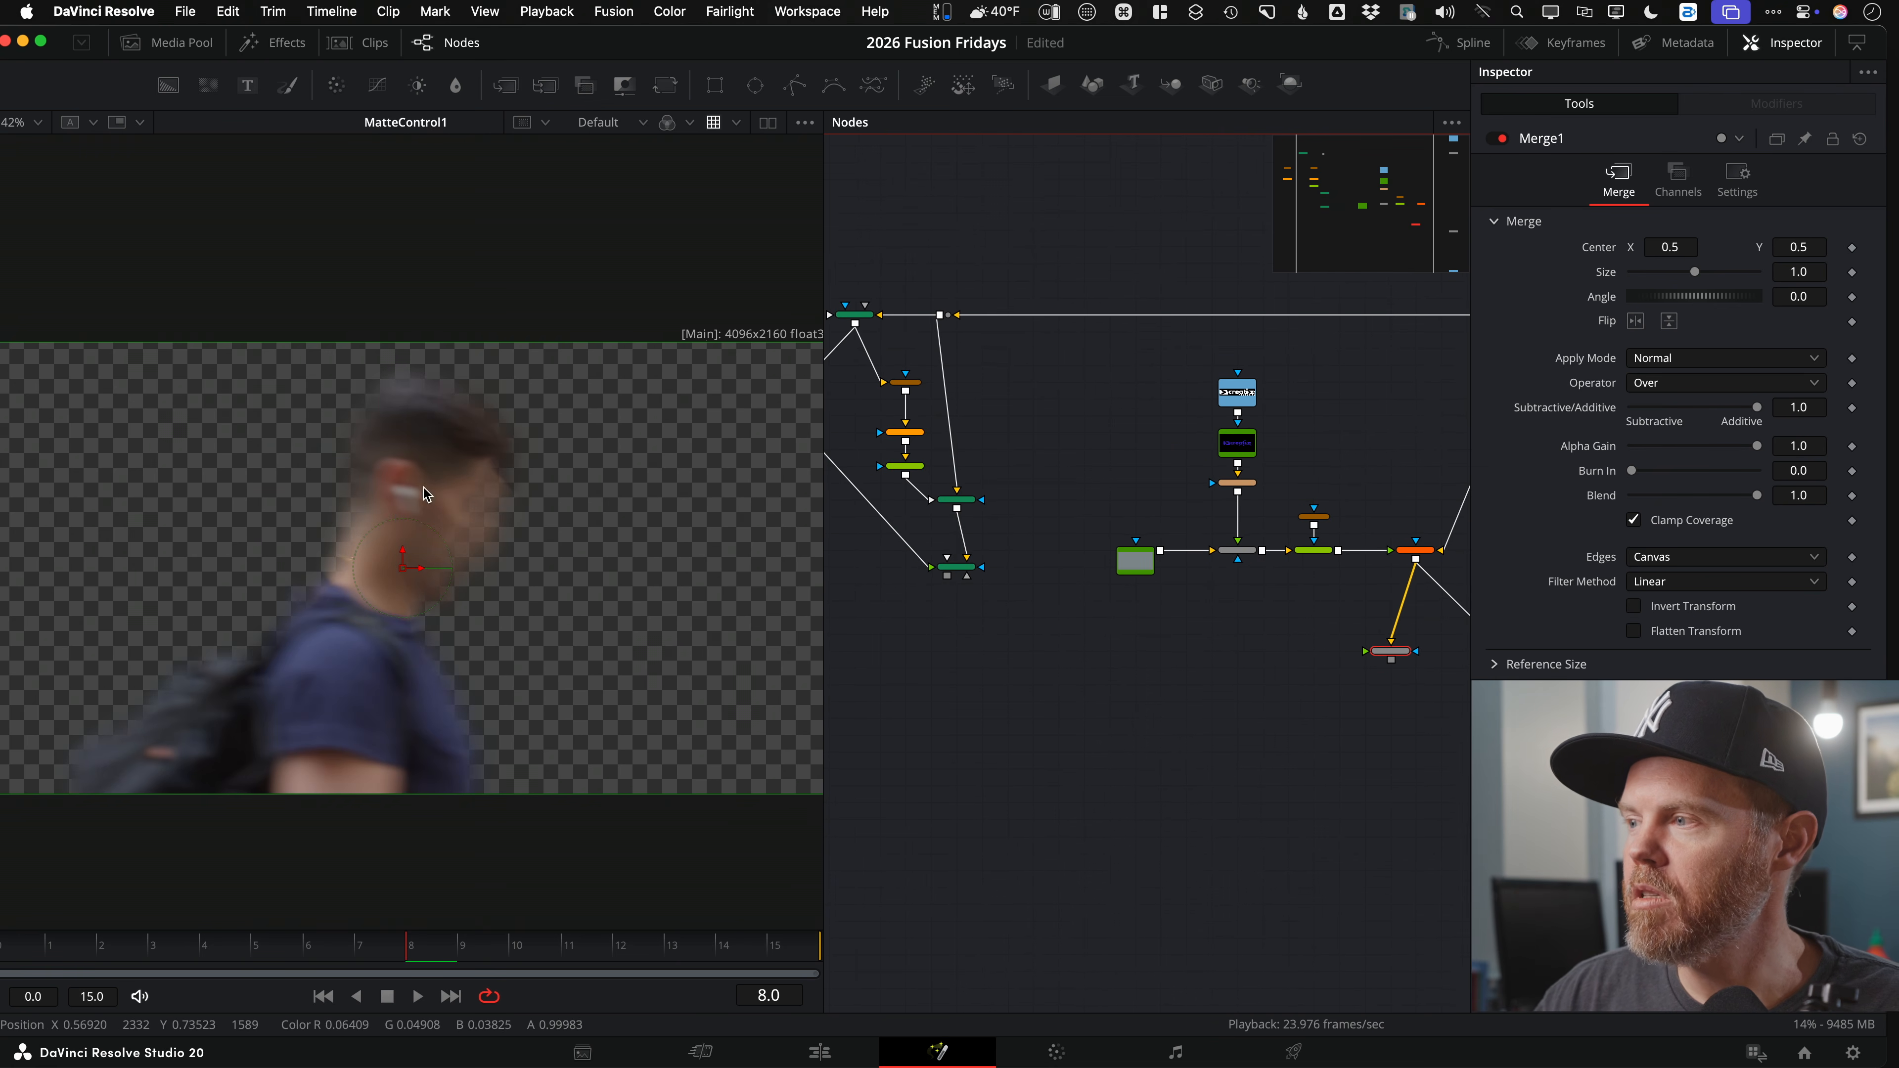
pyautogui.click(957, 566)
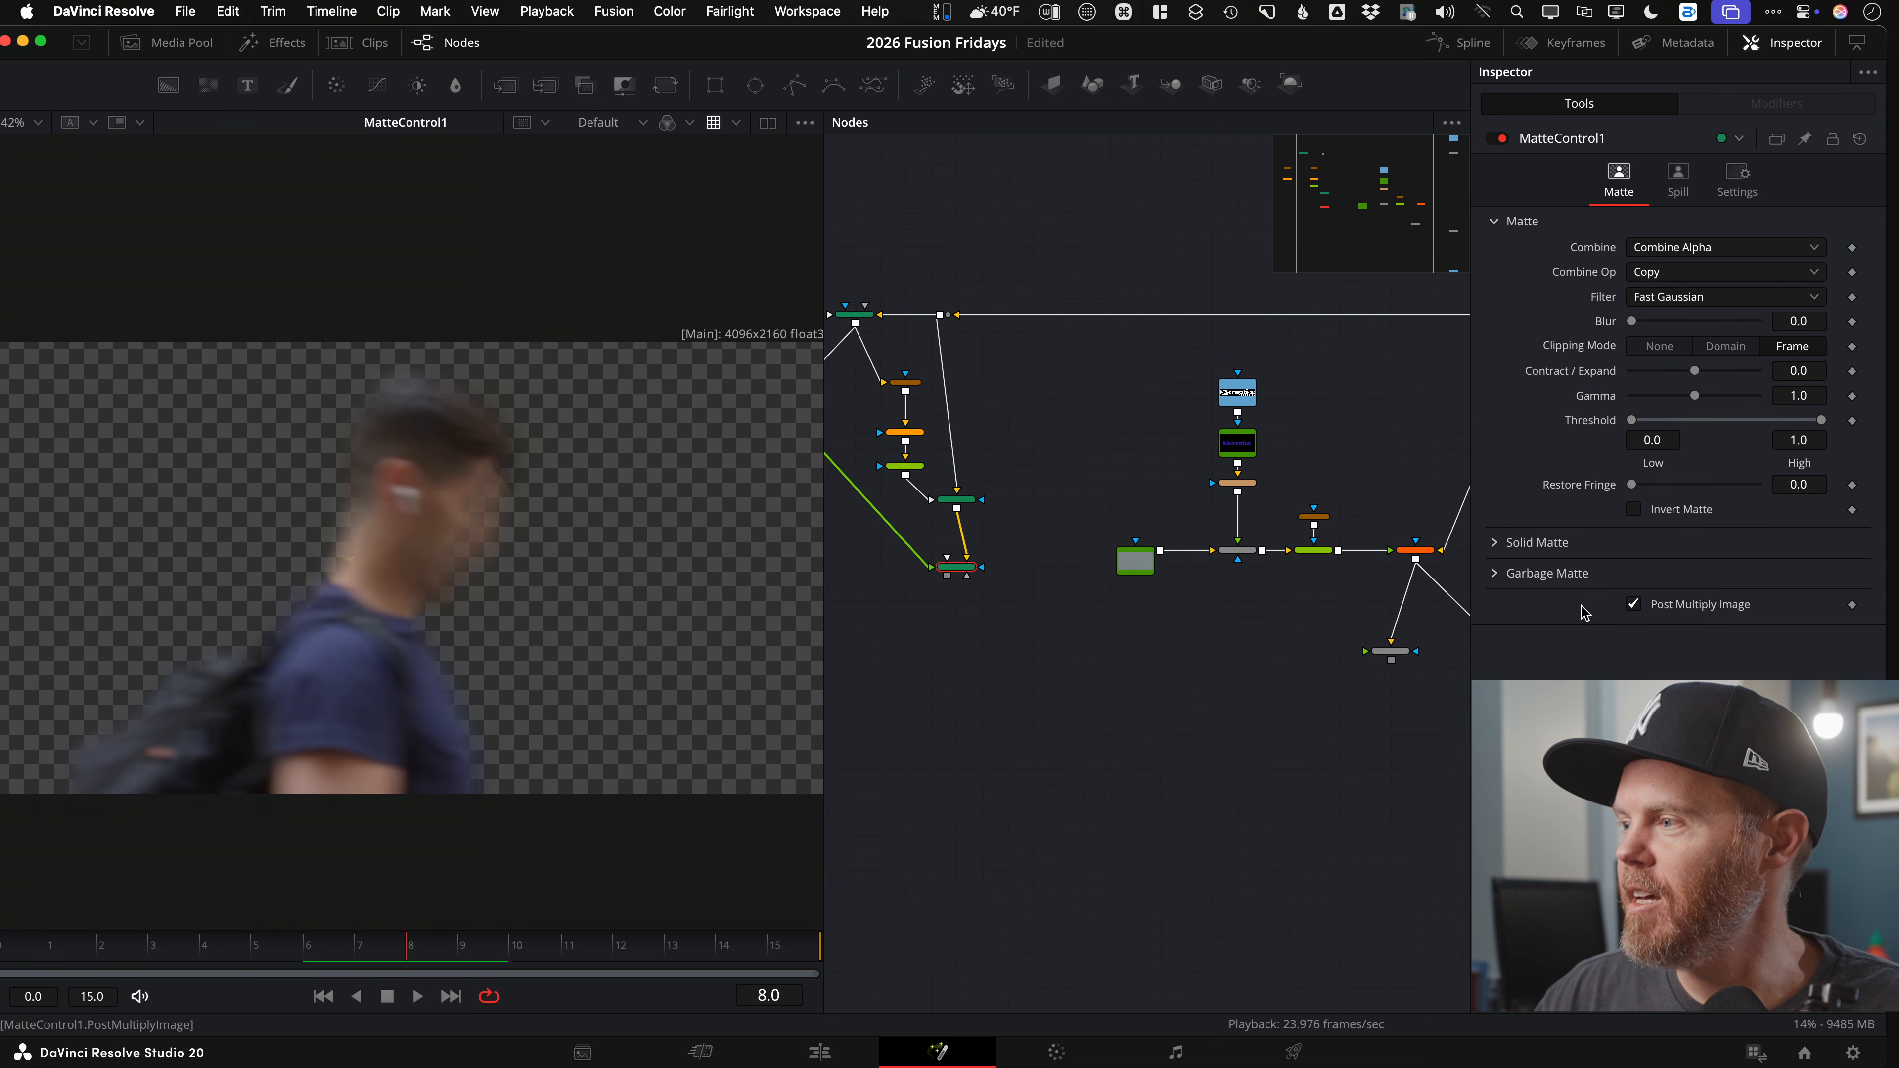
pyautogui.moveTo(1009, 648); pyautogui.dragTo(897, 662)
pyautogui.moveTo(837, 591); pyautogui.dragTo(1252, 664)
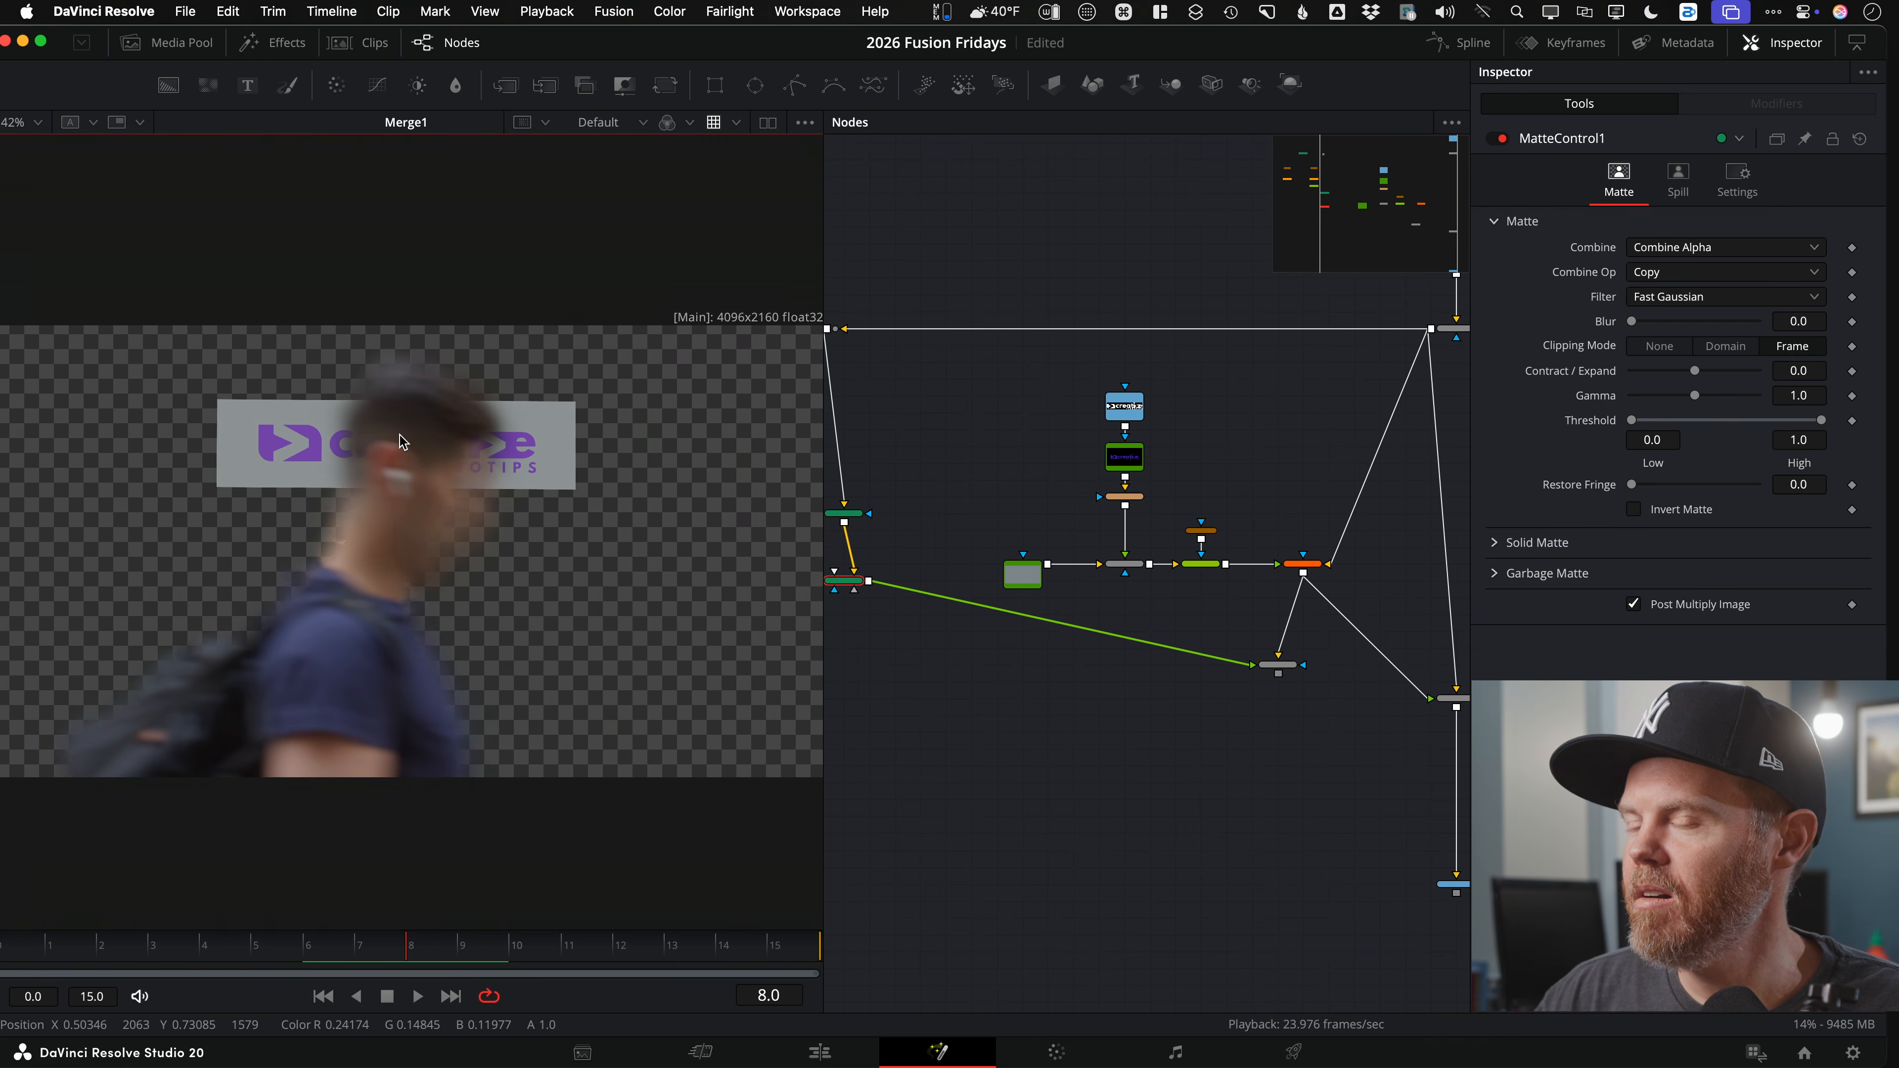
pyautogui.scroll(3, 420, 521)
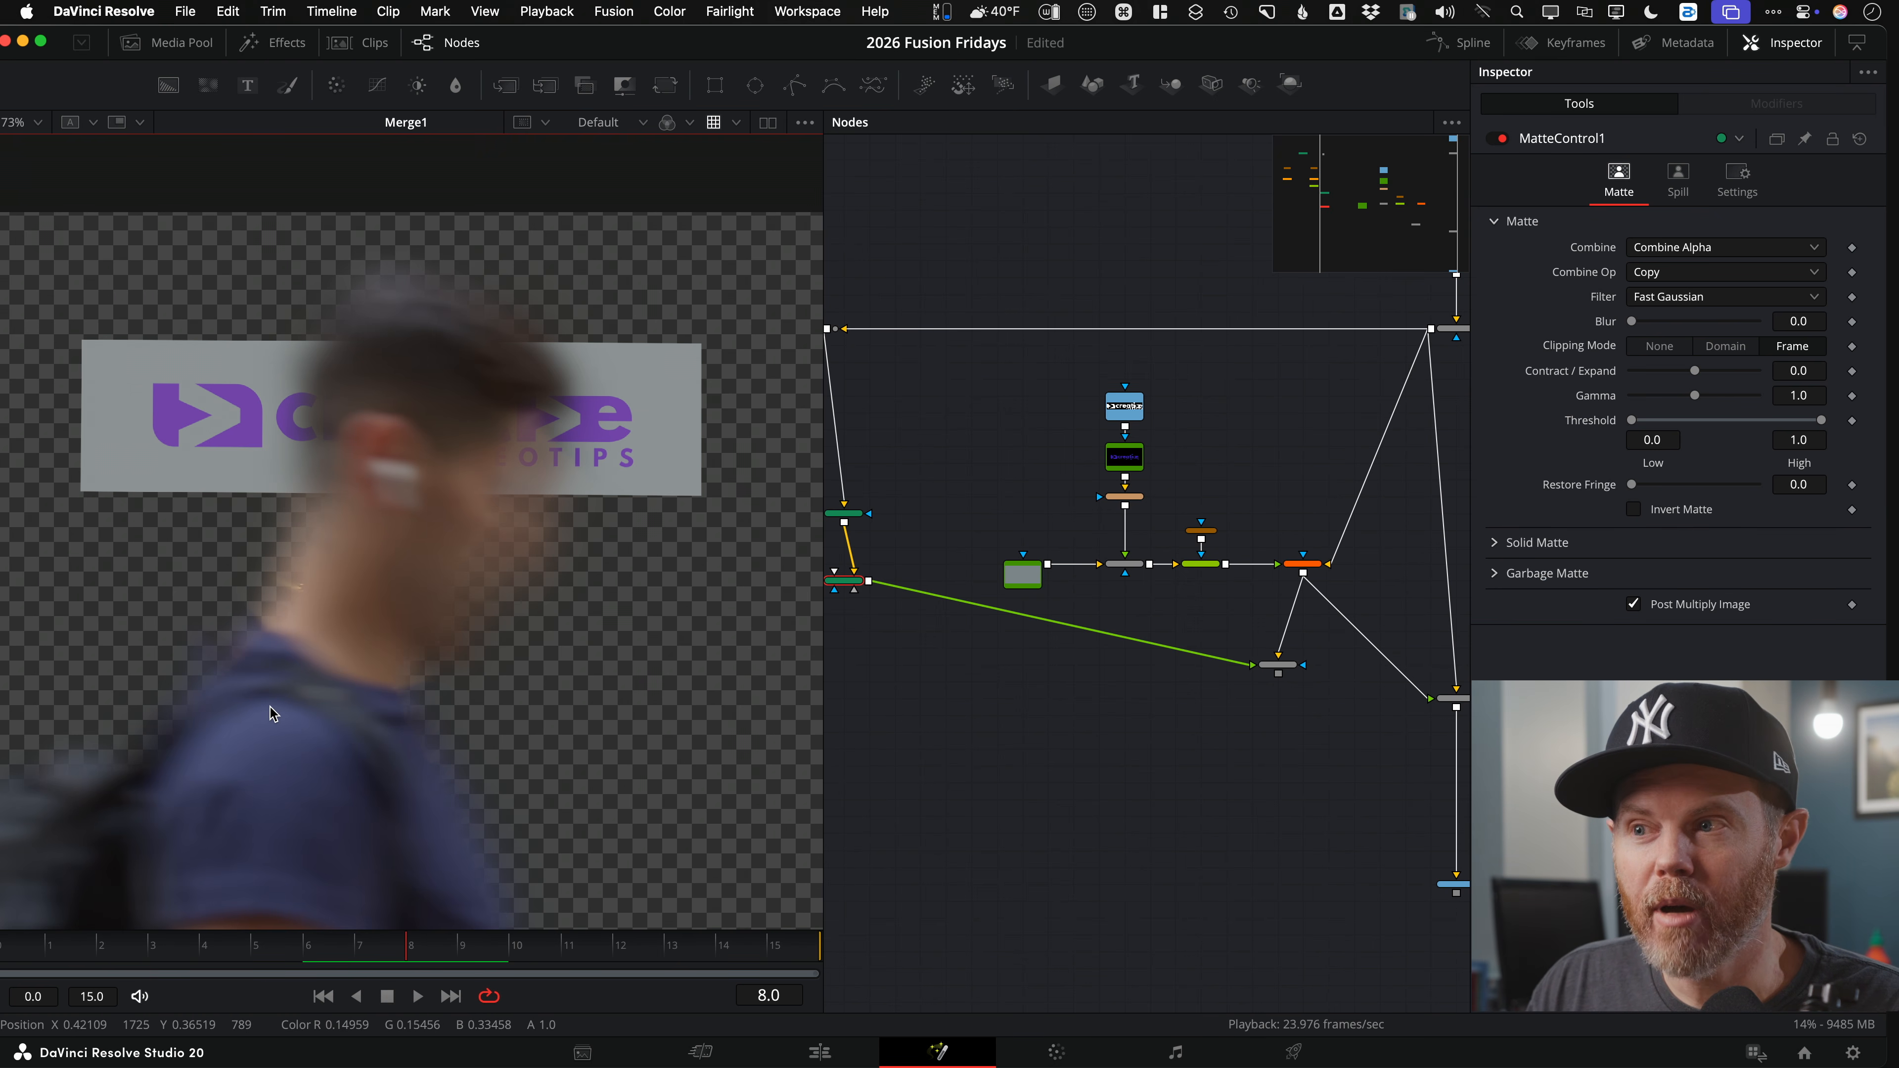
pyautogui.scroll(5, 1196, 658)
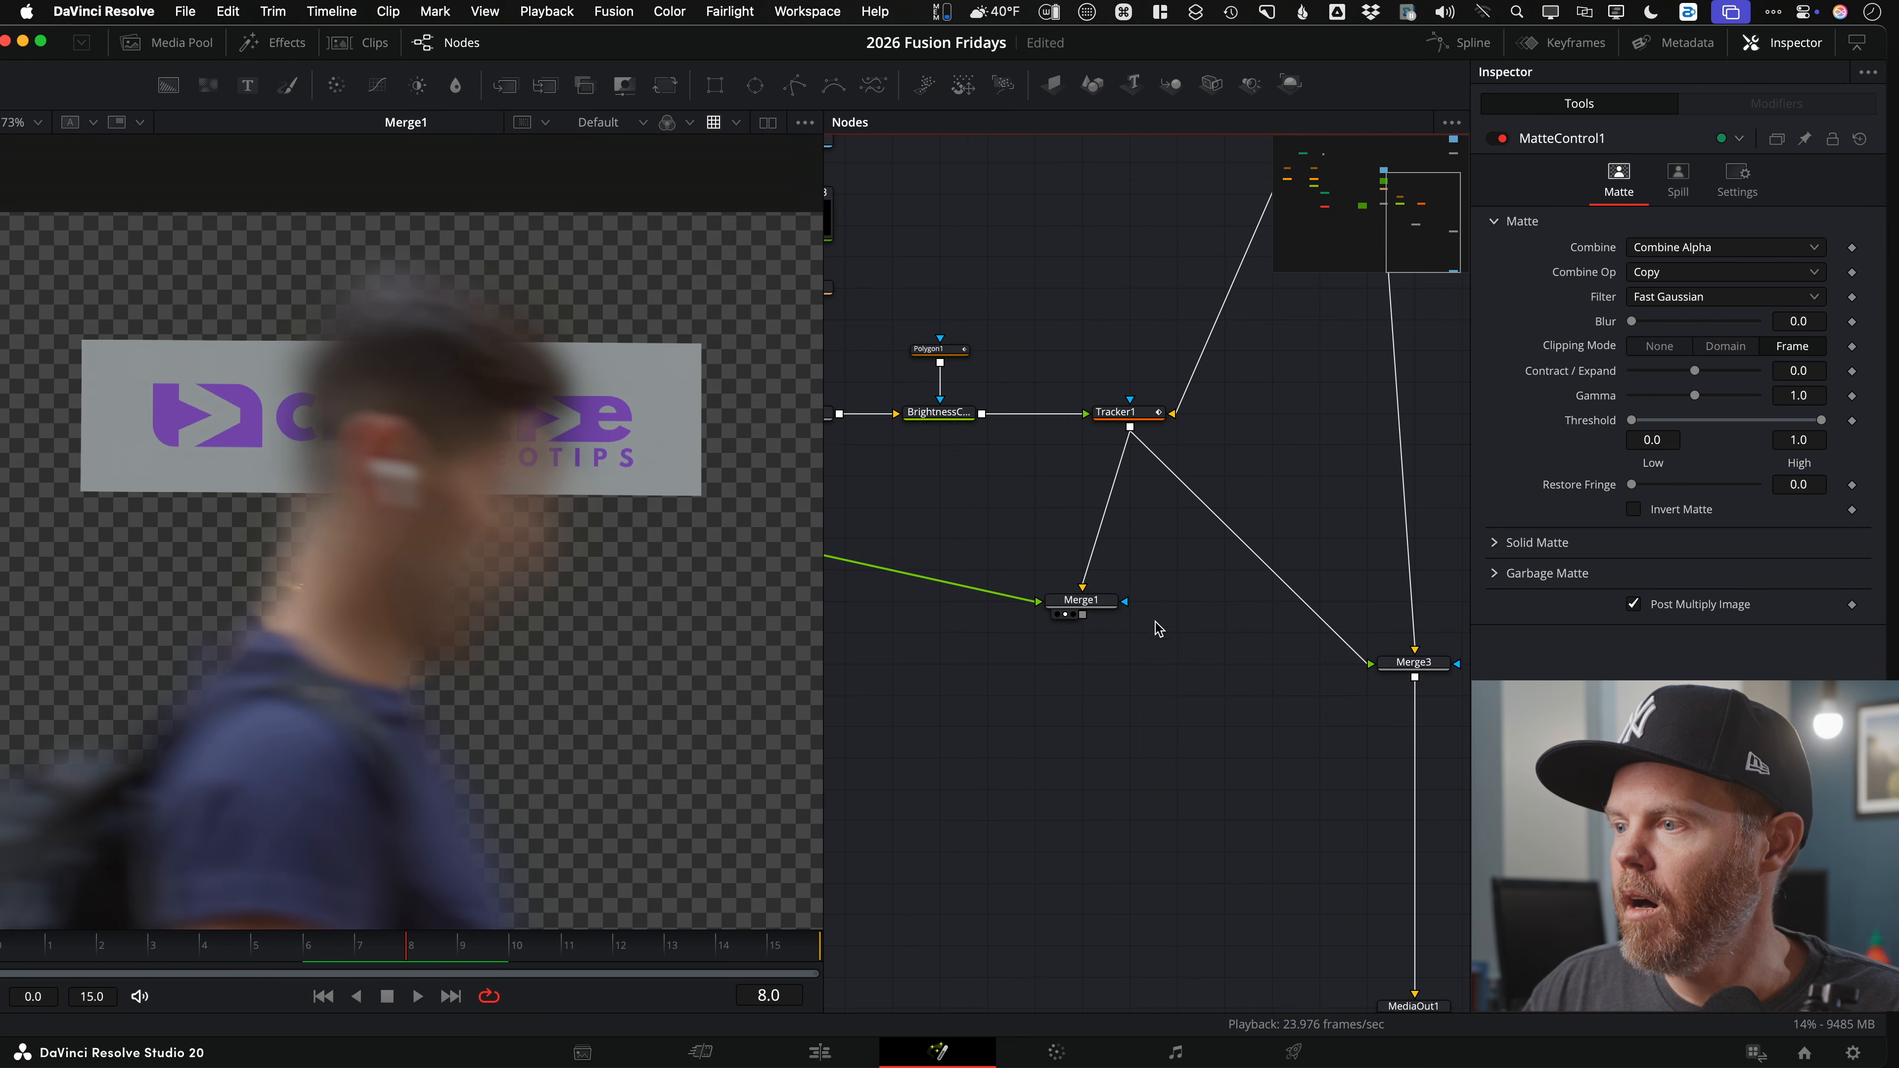
pyautogui.click(1091, 602)
pyautogui.click(1650, 384)
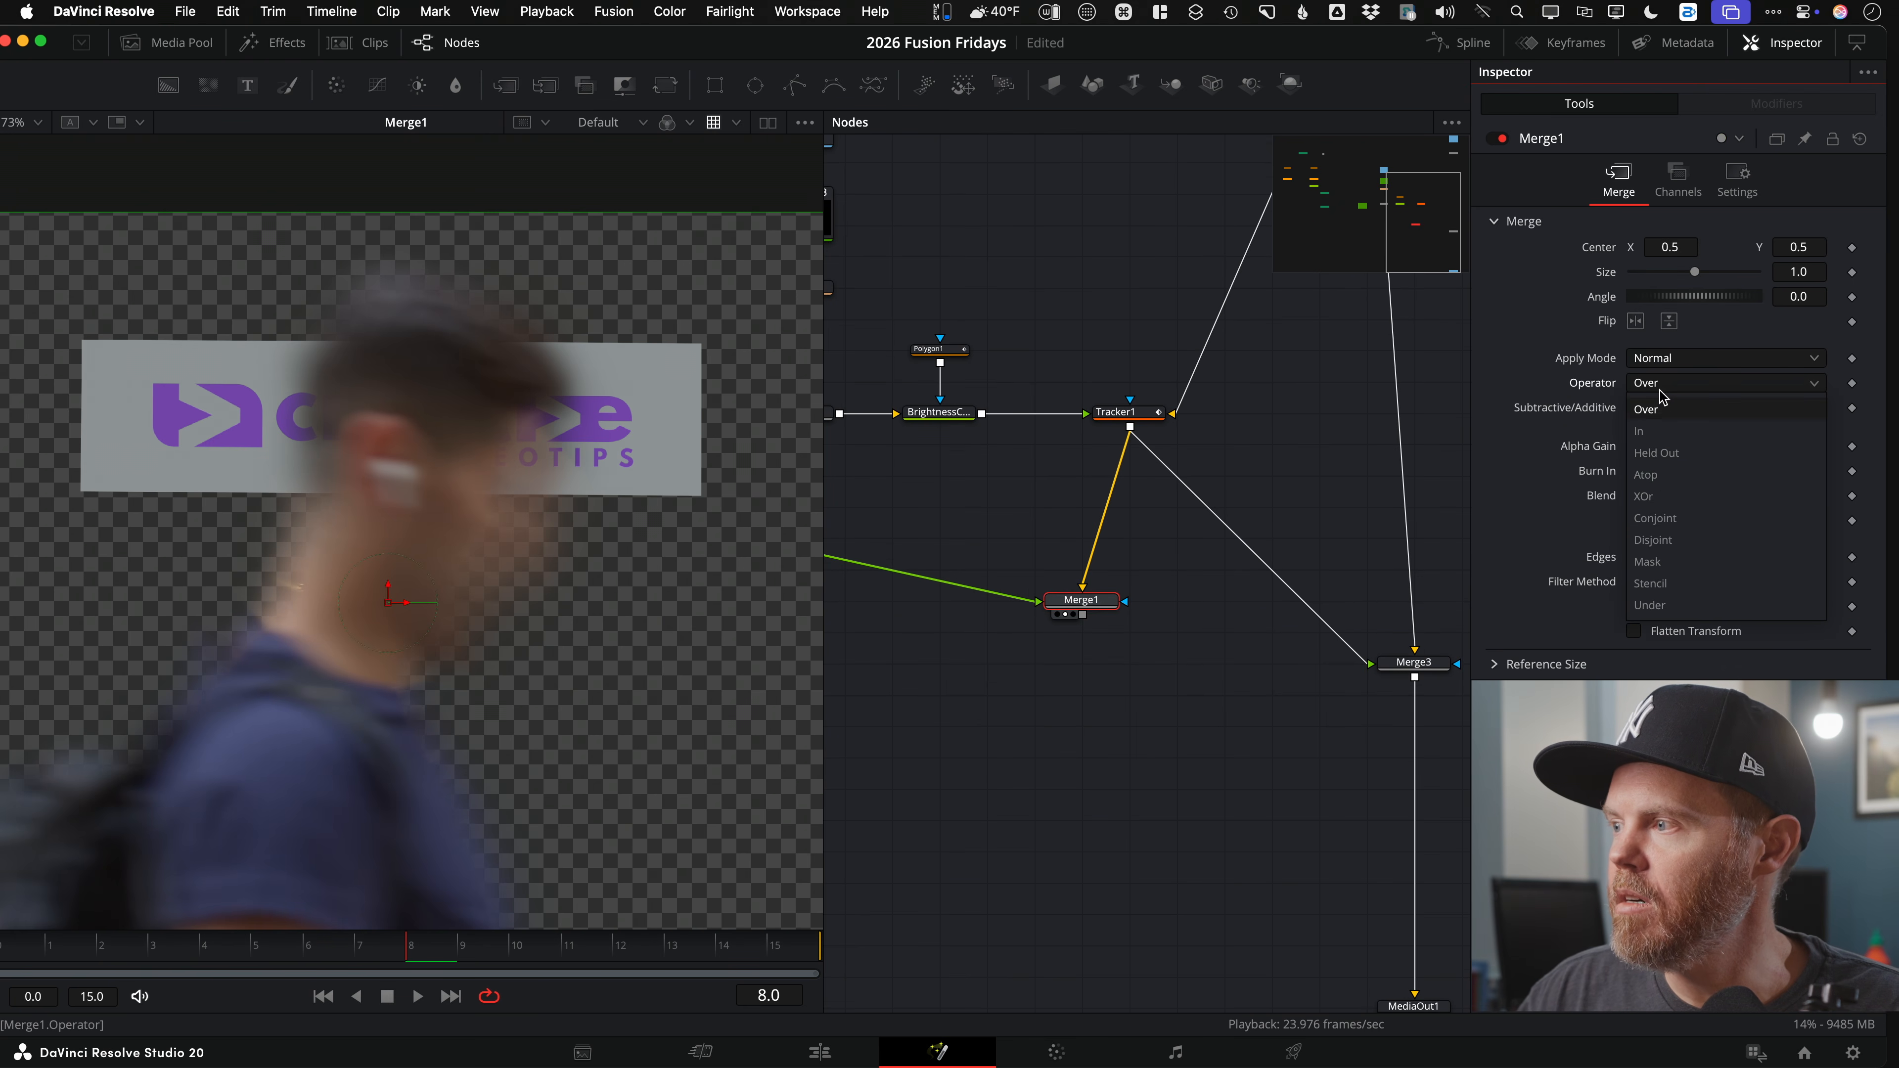
# Step: Set Merge1's Operator to Atop and scrub frames to check the clipping
pyautogui.click(1649, 474)
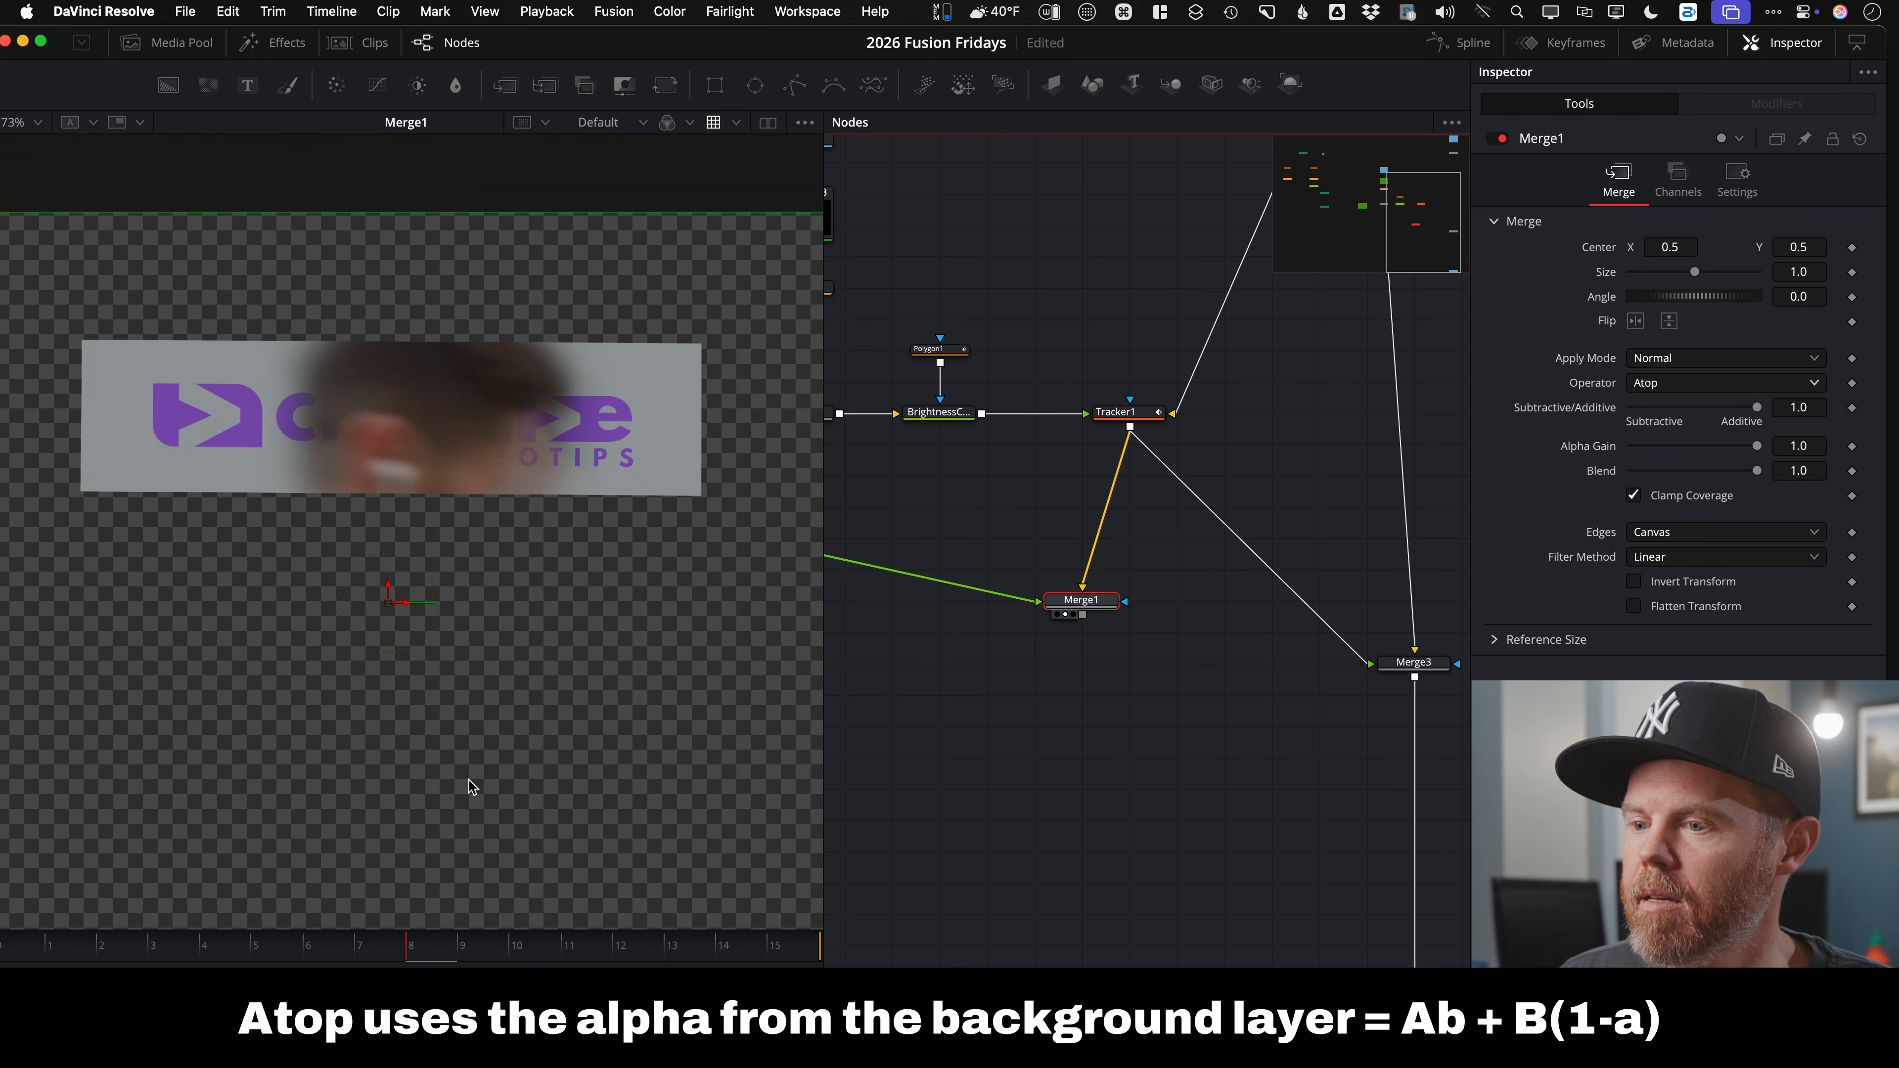
pyautogui.moveTo(399, 953); pyautogui.dragTo(523, 954)
pyautogui.hscroll(-10, 1330, 651)
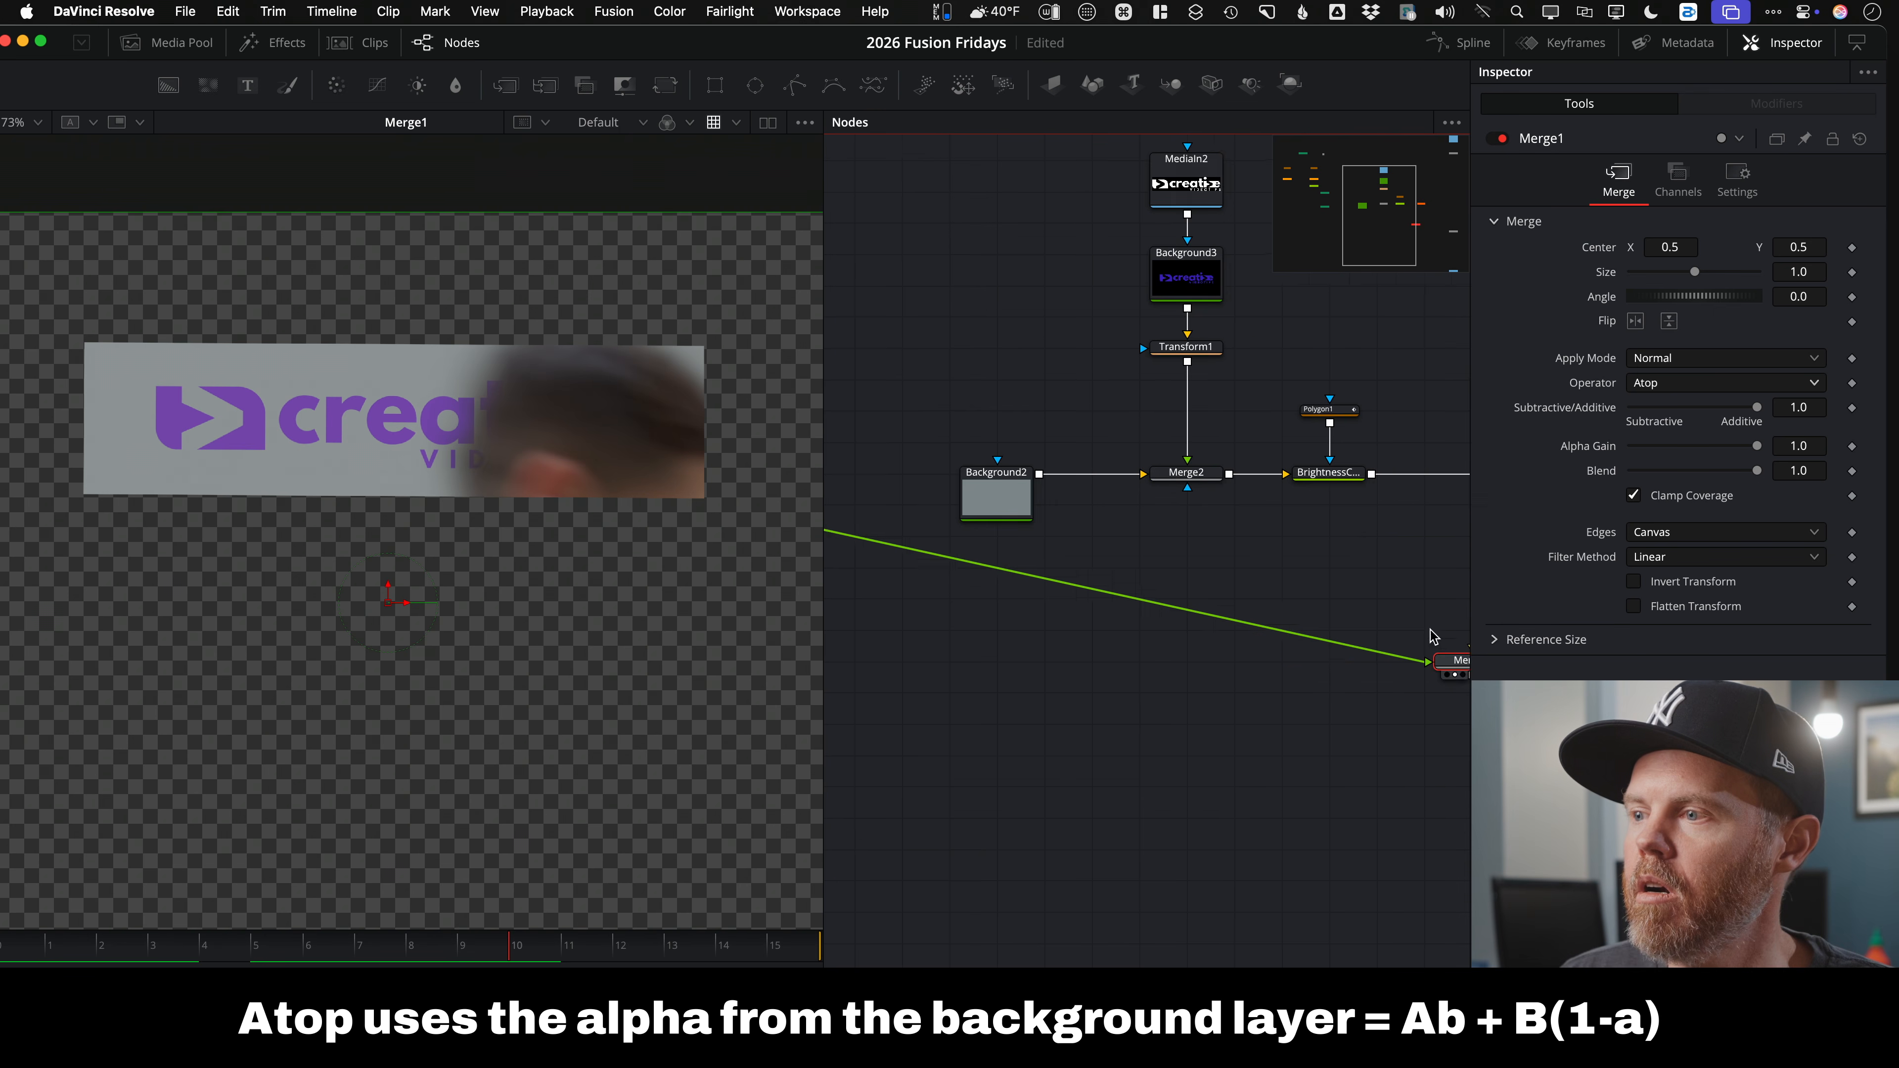
# Step: Move MatteControl1 lower, zoom in to inspect the clipped passerby, and select Tracker1
pyautogui.moveTo(1090, 530); pyautogui.dragTo(1086, 654)
pyautogui.scroll(3, 1039, 677)
pyautogui.scroll(-3, 1043, 679)
pyautogui.hscroll(-1, 1002, 501)
pyautogui.scroll(-1, 1009, 505)
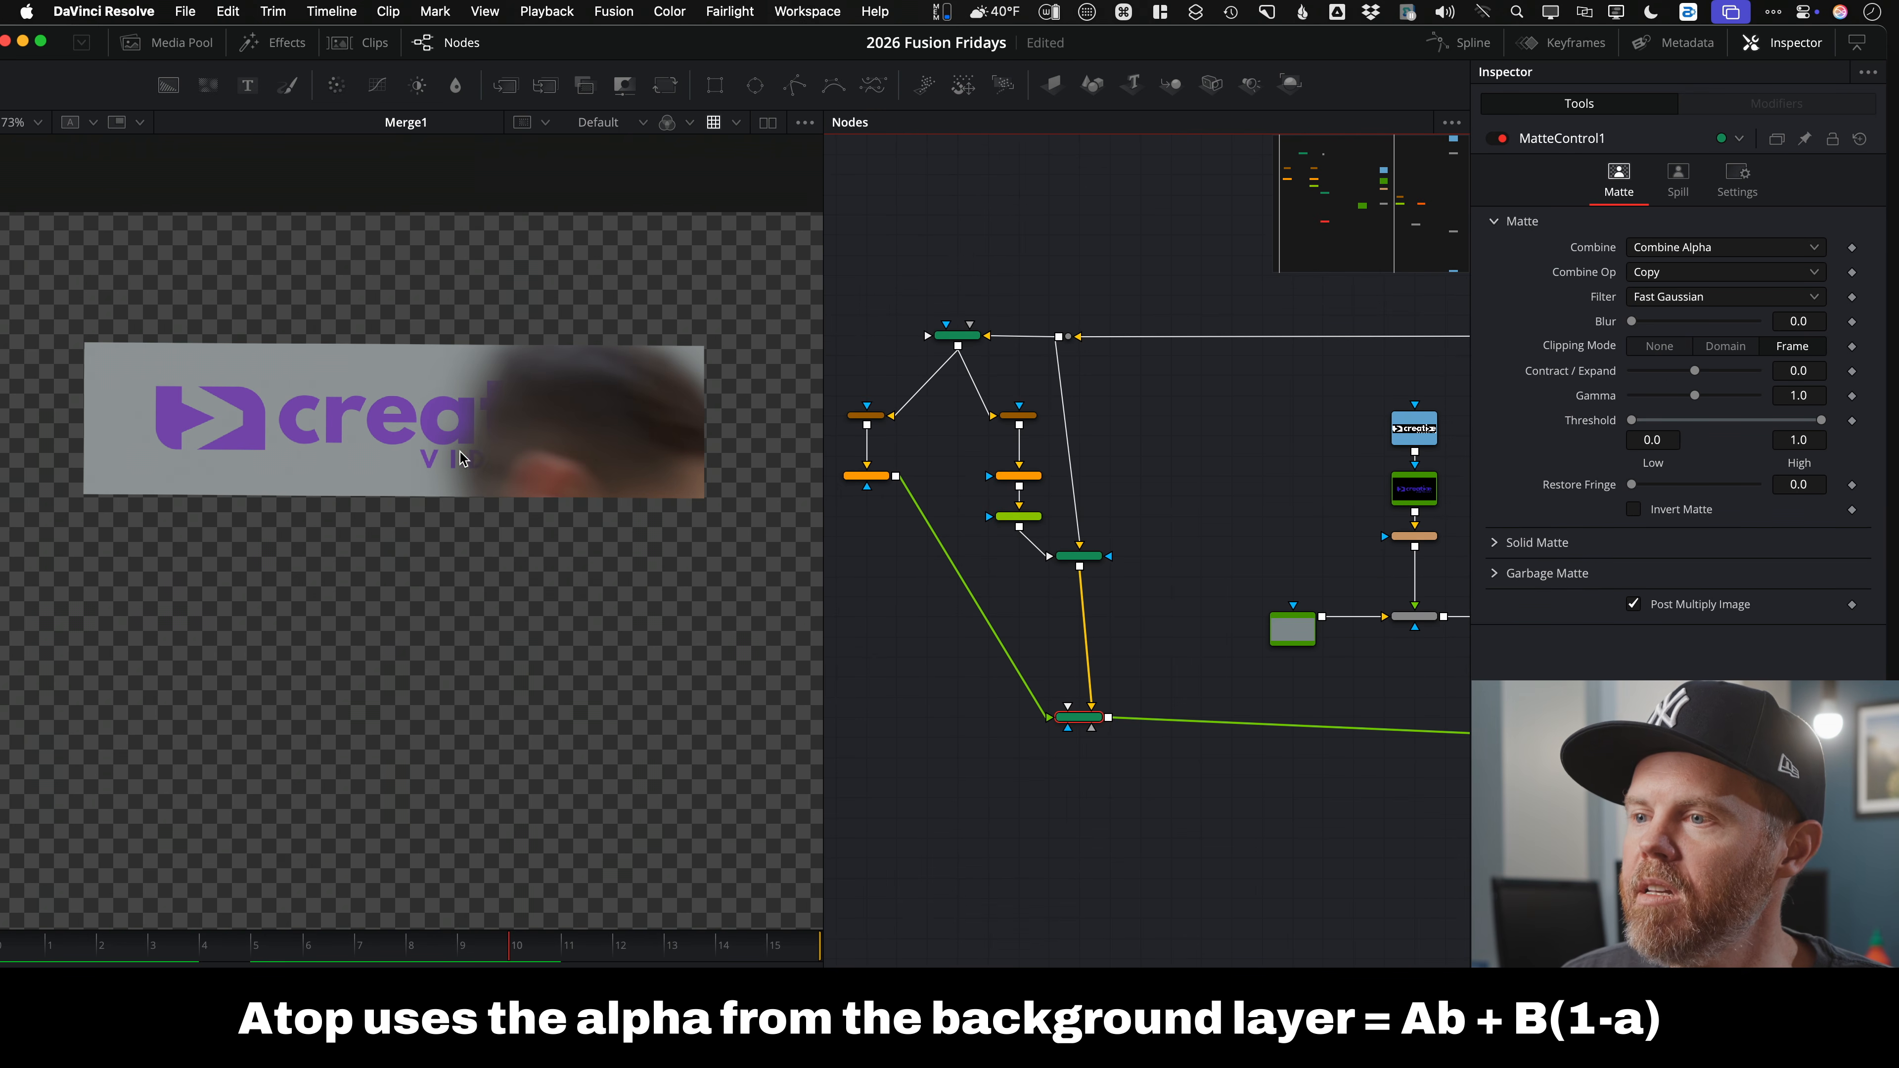
pyautogui.scroll(3, 426, 457)
pyautogui.scroll(2, 564, 362)
pyautogui.scroll(-2, 430, 412)
pyautogui.scroll(1, 338, 542)
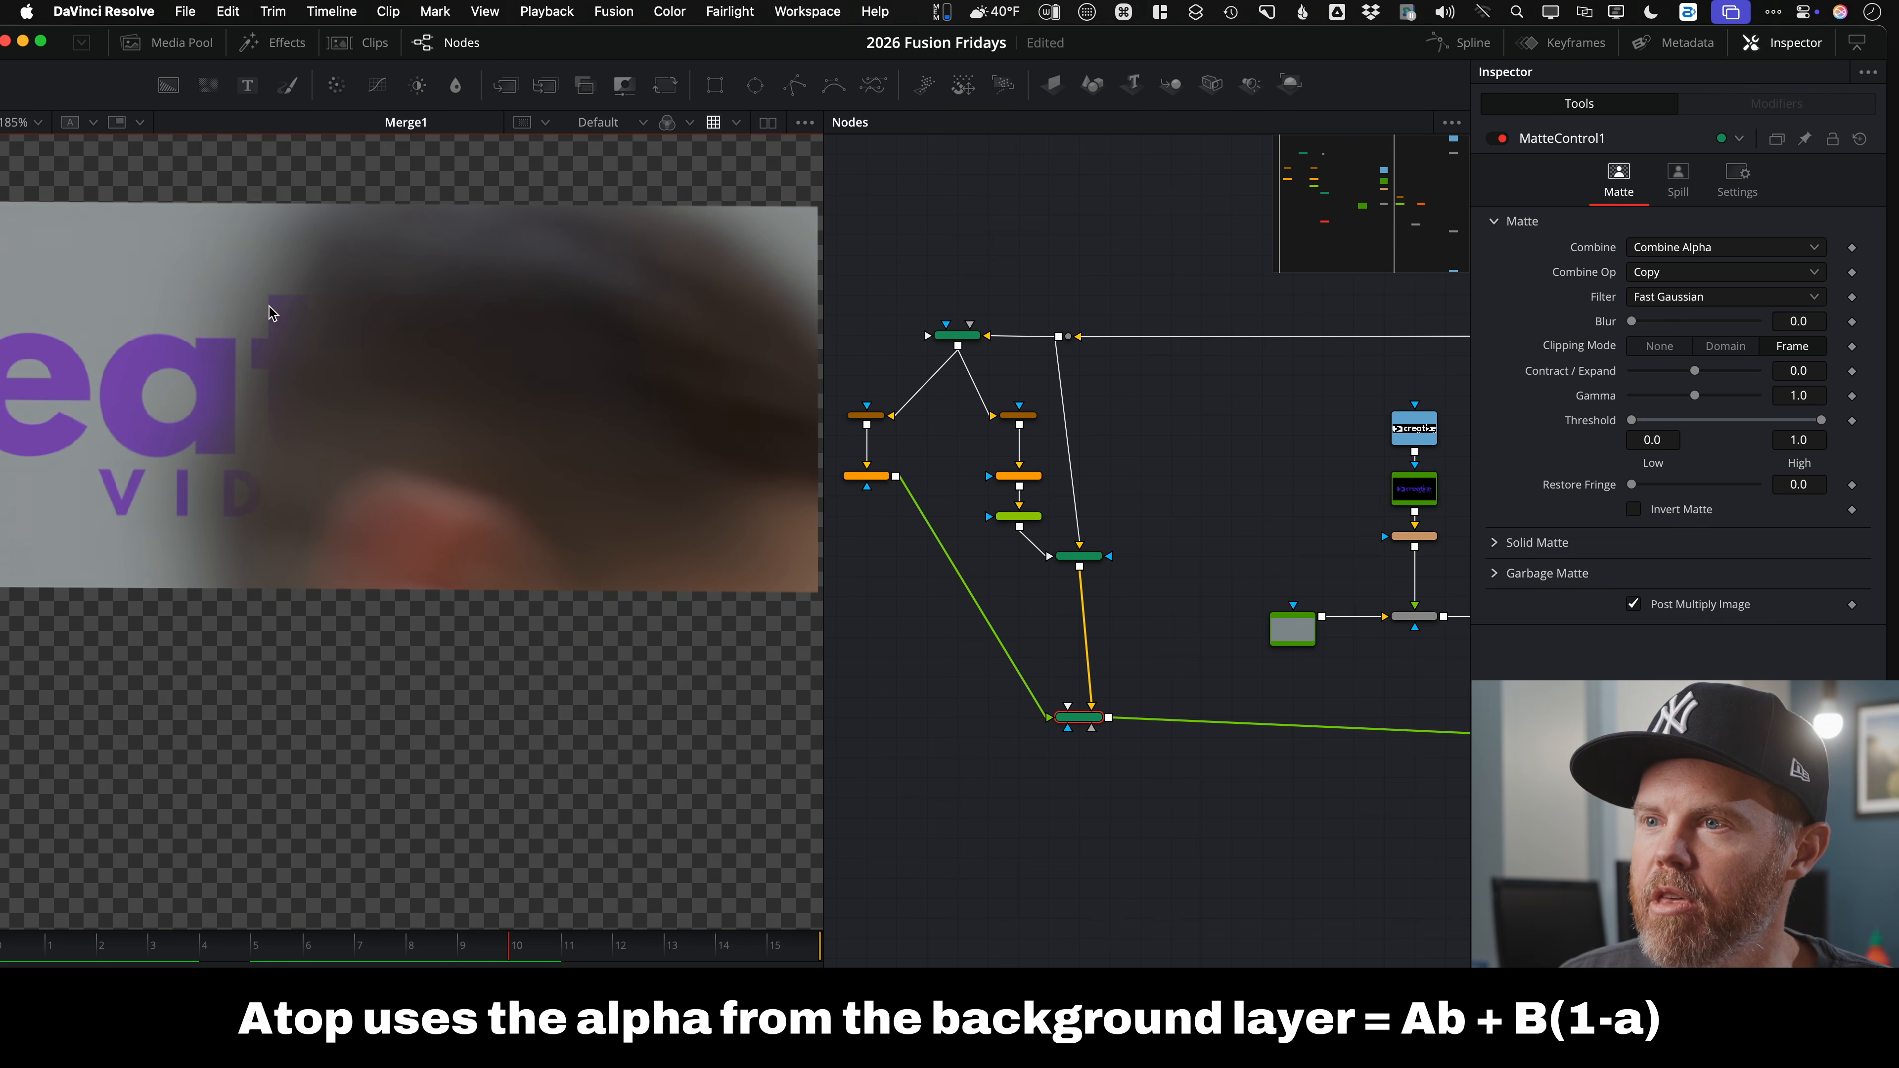
pyautogui.moveTo(391, 453); pyautogui.dragTo(389, 489)
pyautogui.scroll(-5, 426, 490)
pyautogui.moveTo(1278, 788); pyautogui.dragTo(1016, 765)
pyautogui.scroll(3, 1068, 621)
pyautogui.click(1122, 552)
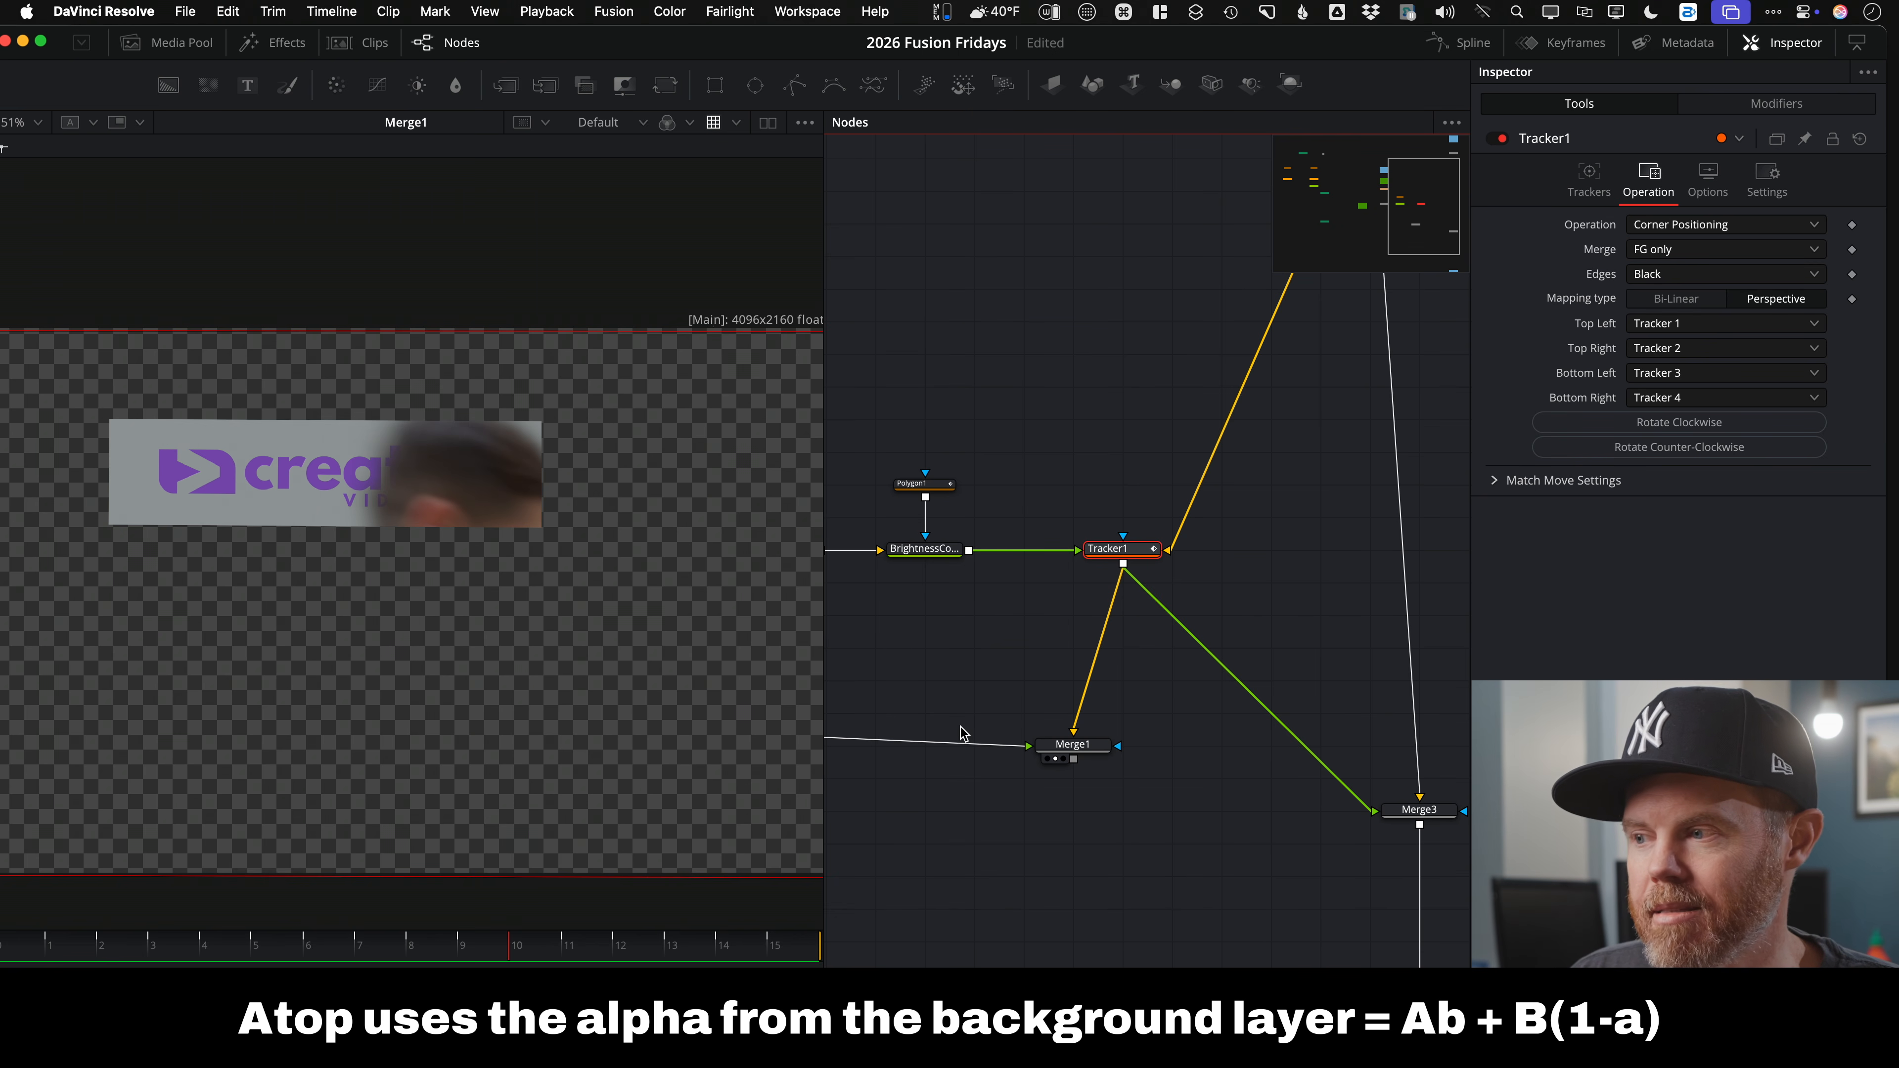
pyautogui.moveTo(960, 725); pyautogui.dragTo(898, 624)
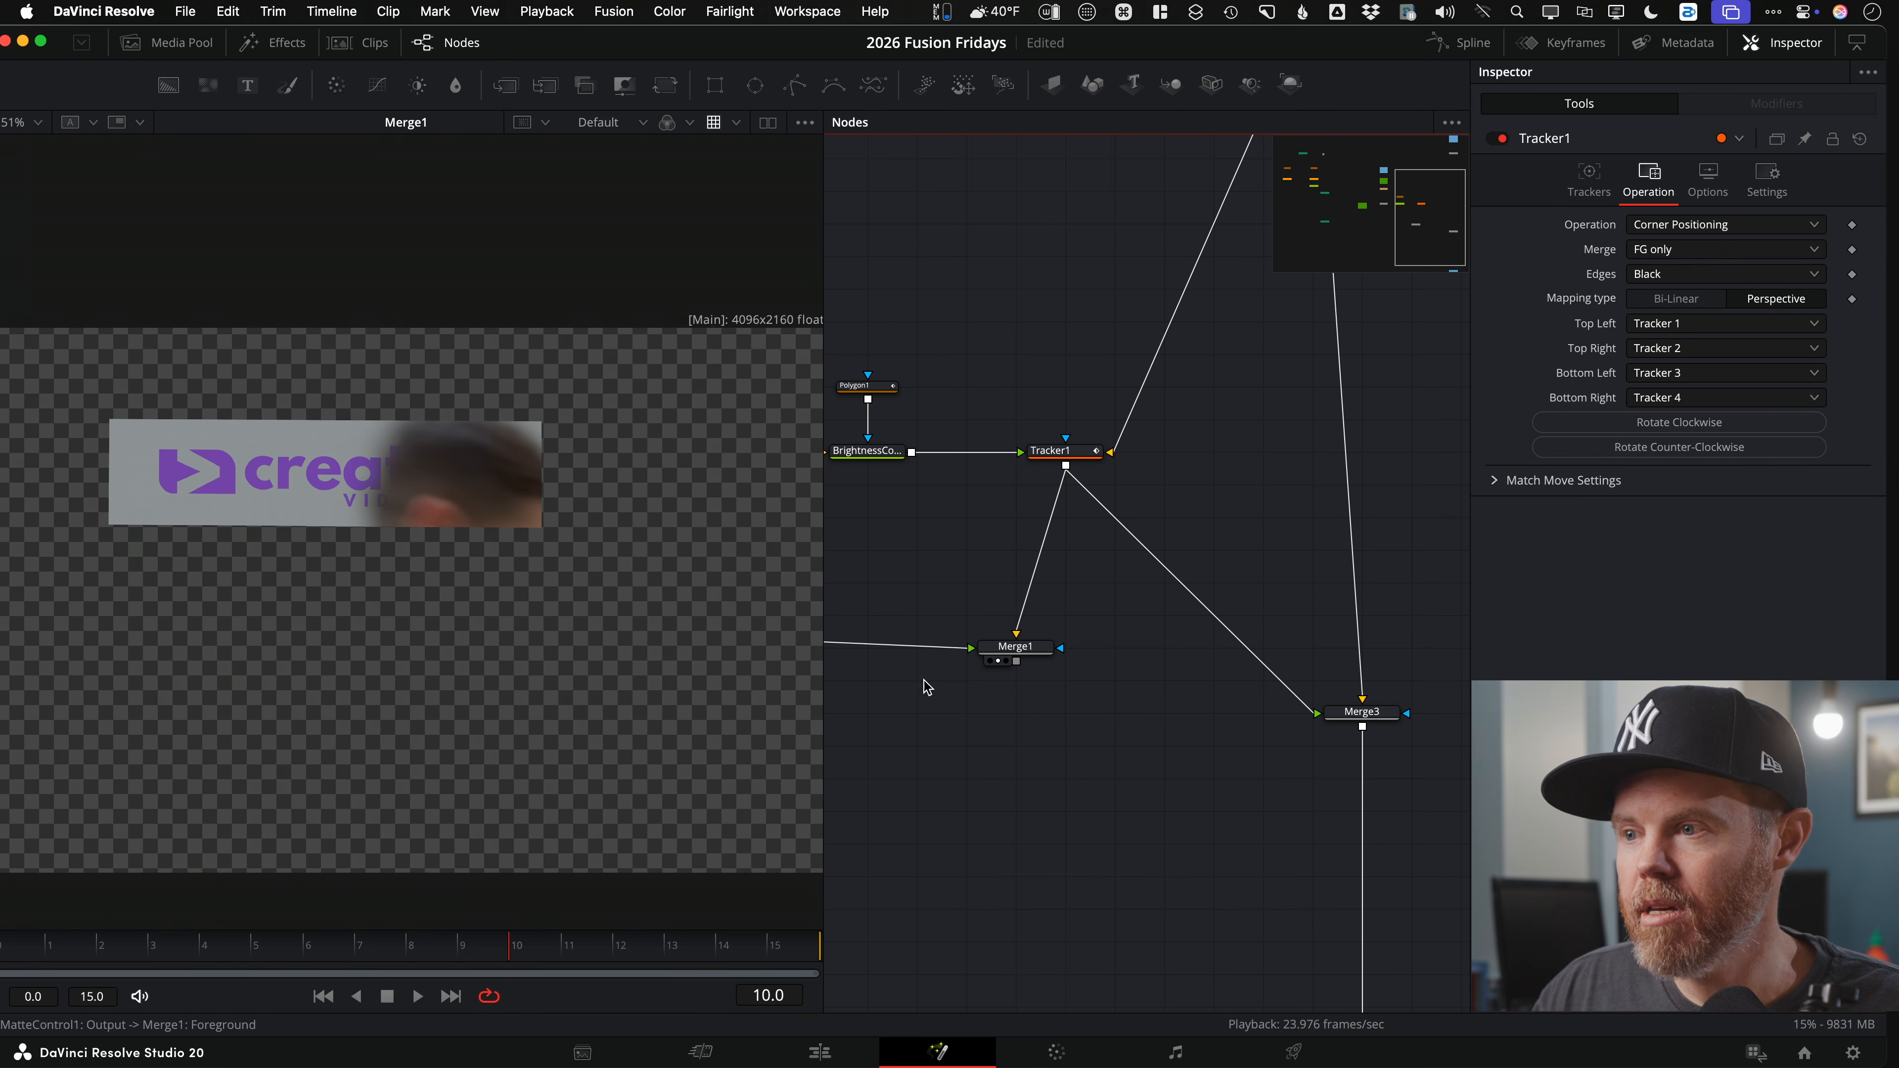
# Step: Replace Tracker1 with Merge1 as Merge3's foreground and play the final composite
pyautogui.moveTo(1315, 711); pyautogui.dragTo(1196, 759)
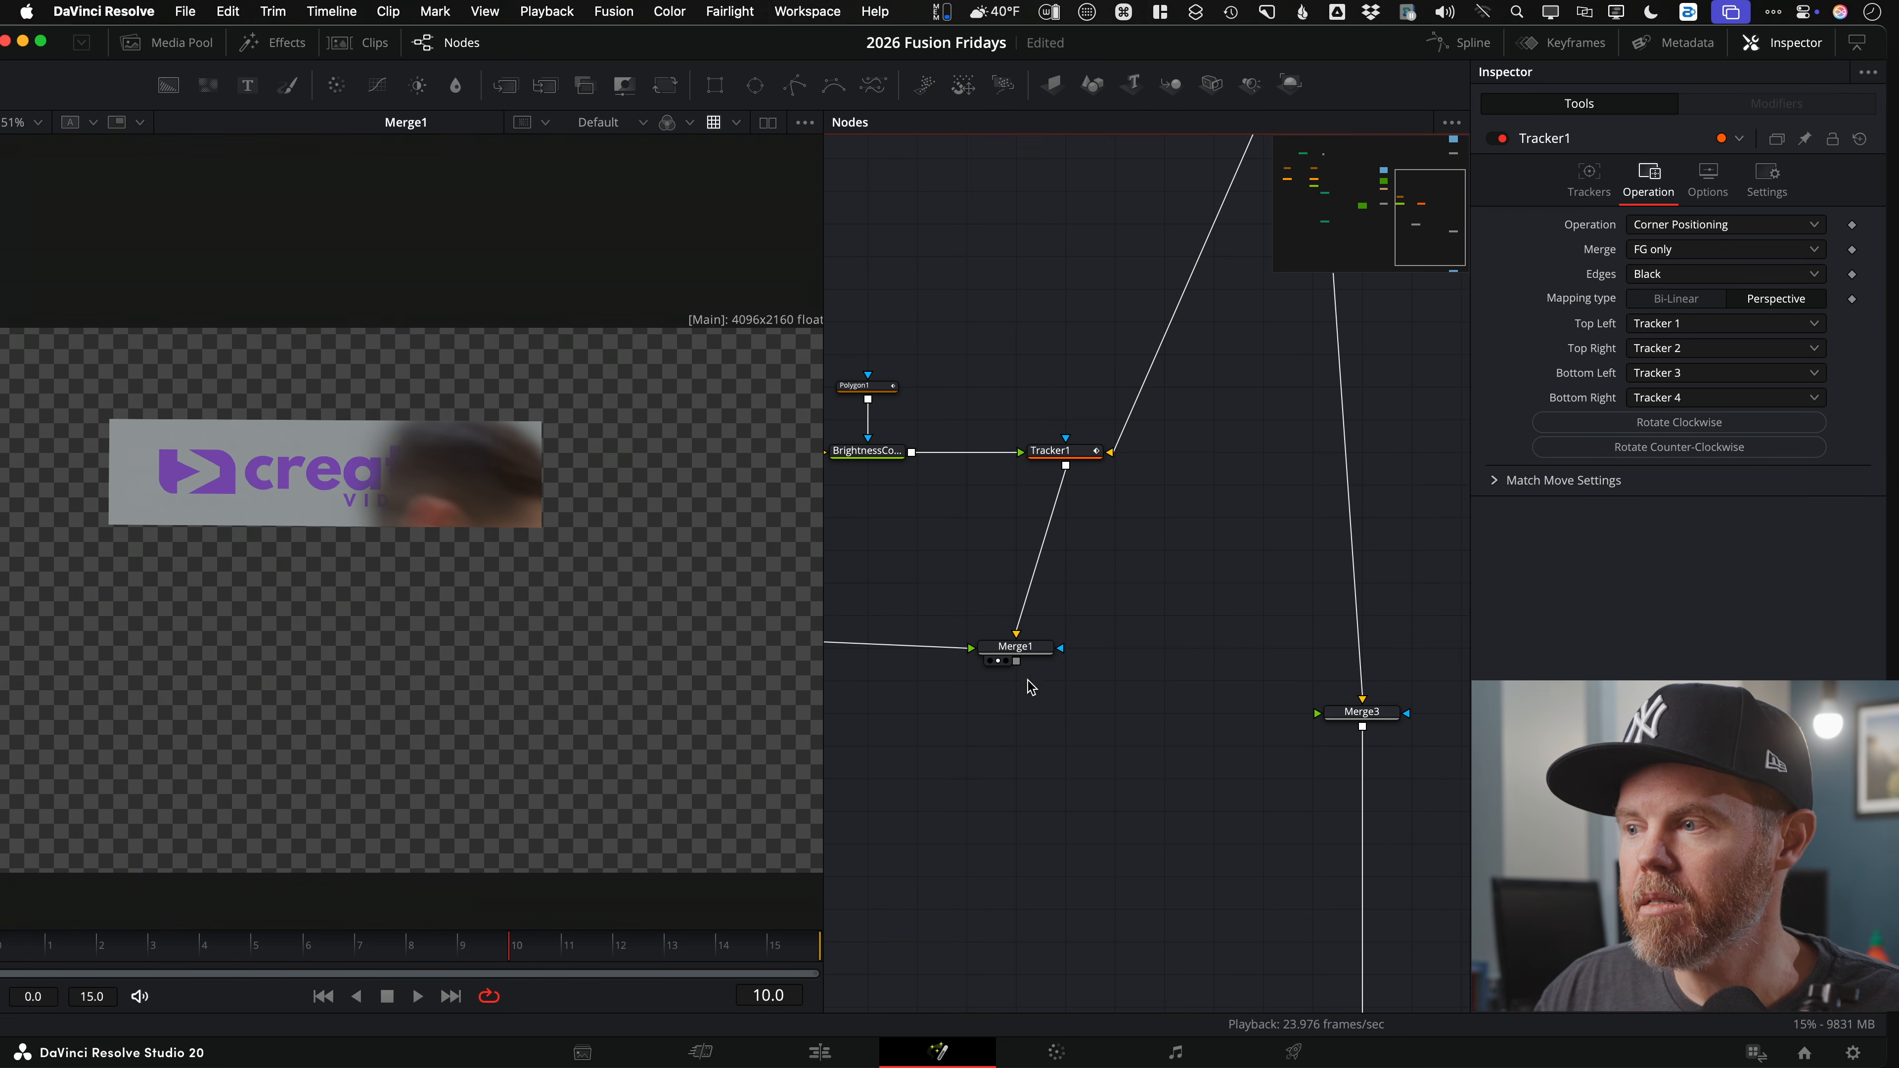
pyautogui.moveTo(1017, 661); pyautogui.dragTo(228, 562)
pyautogui.press('space')
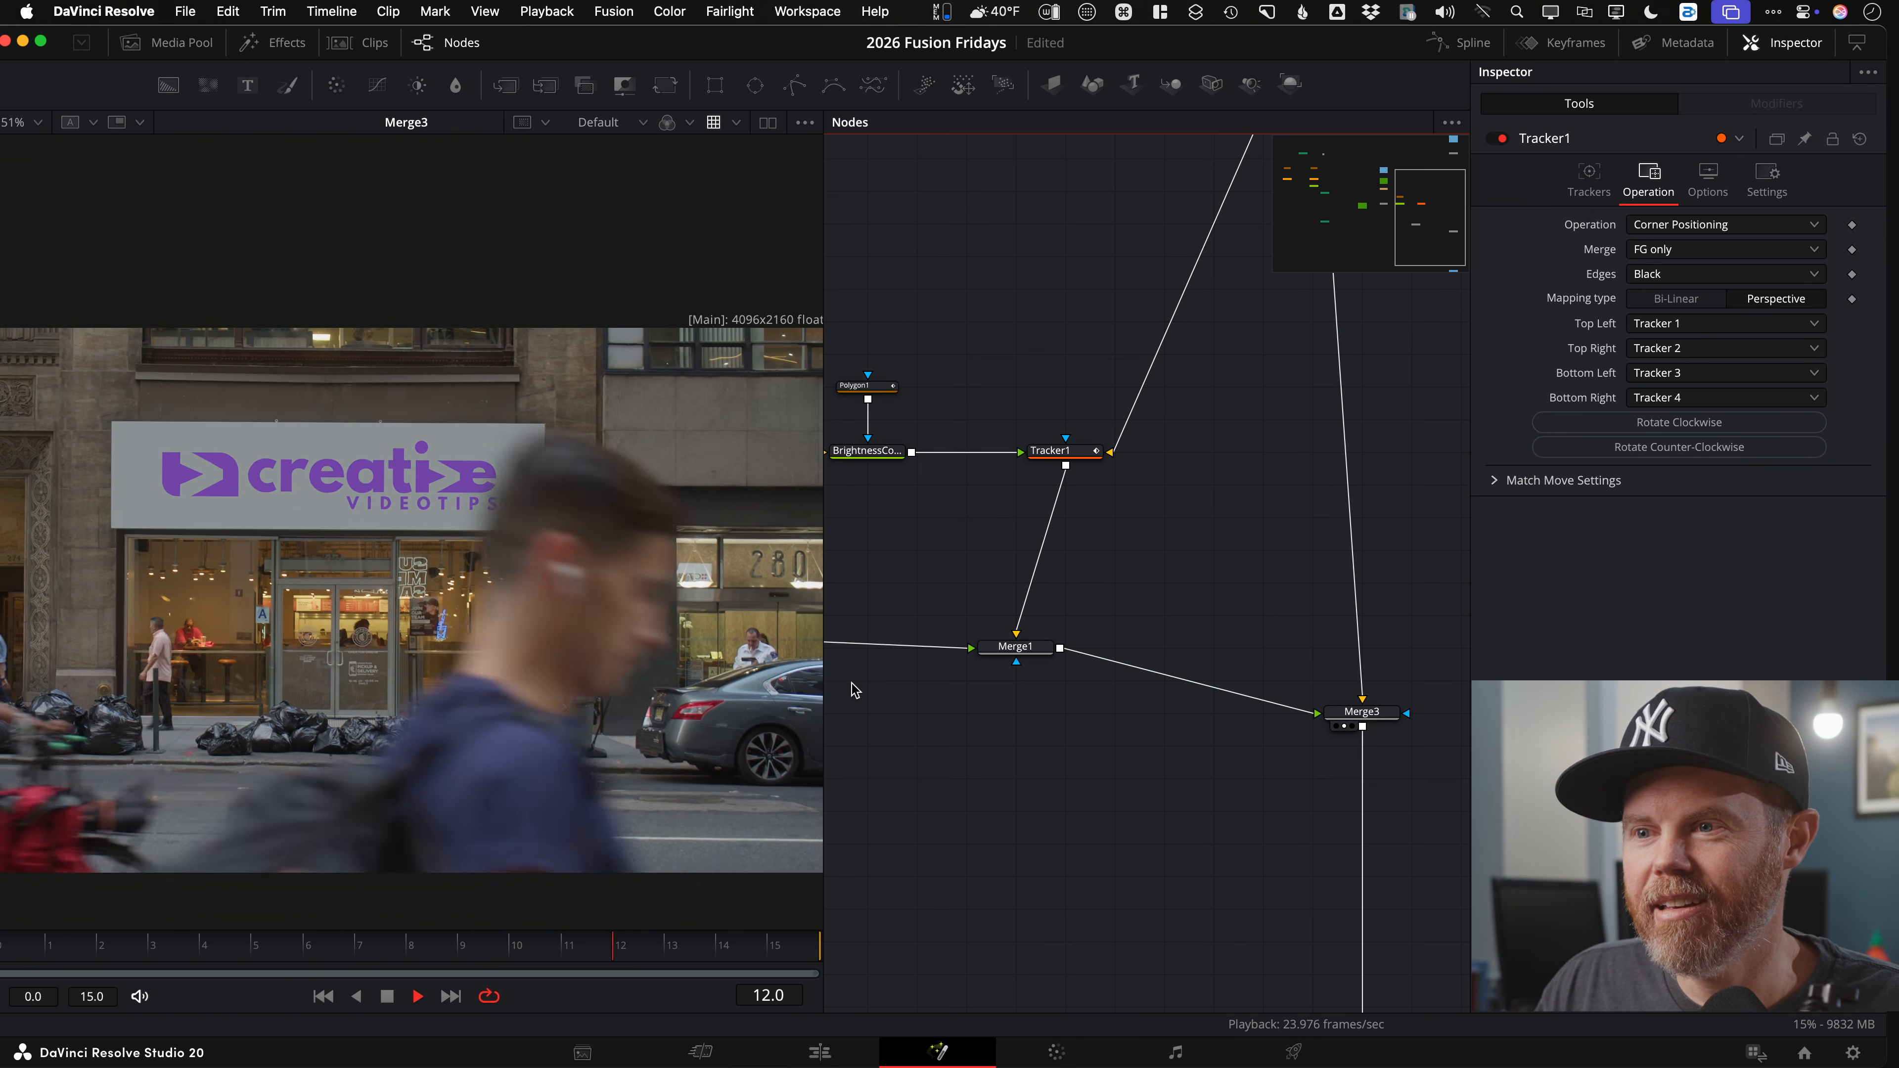
pyautogui.press('space')
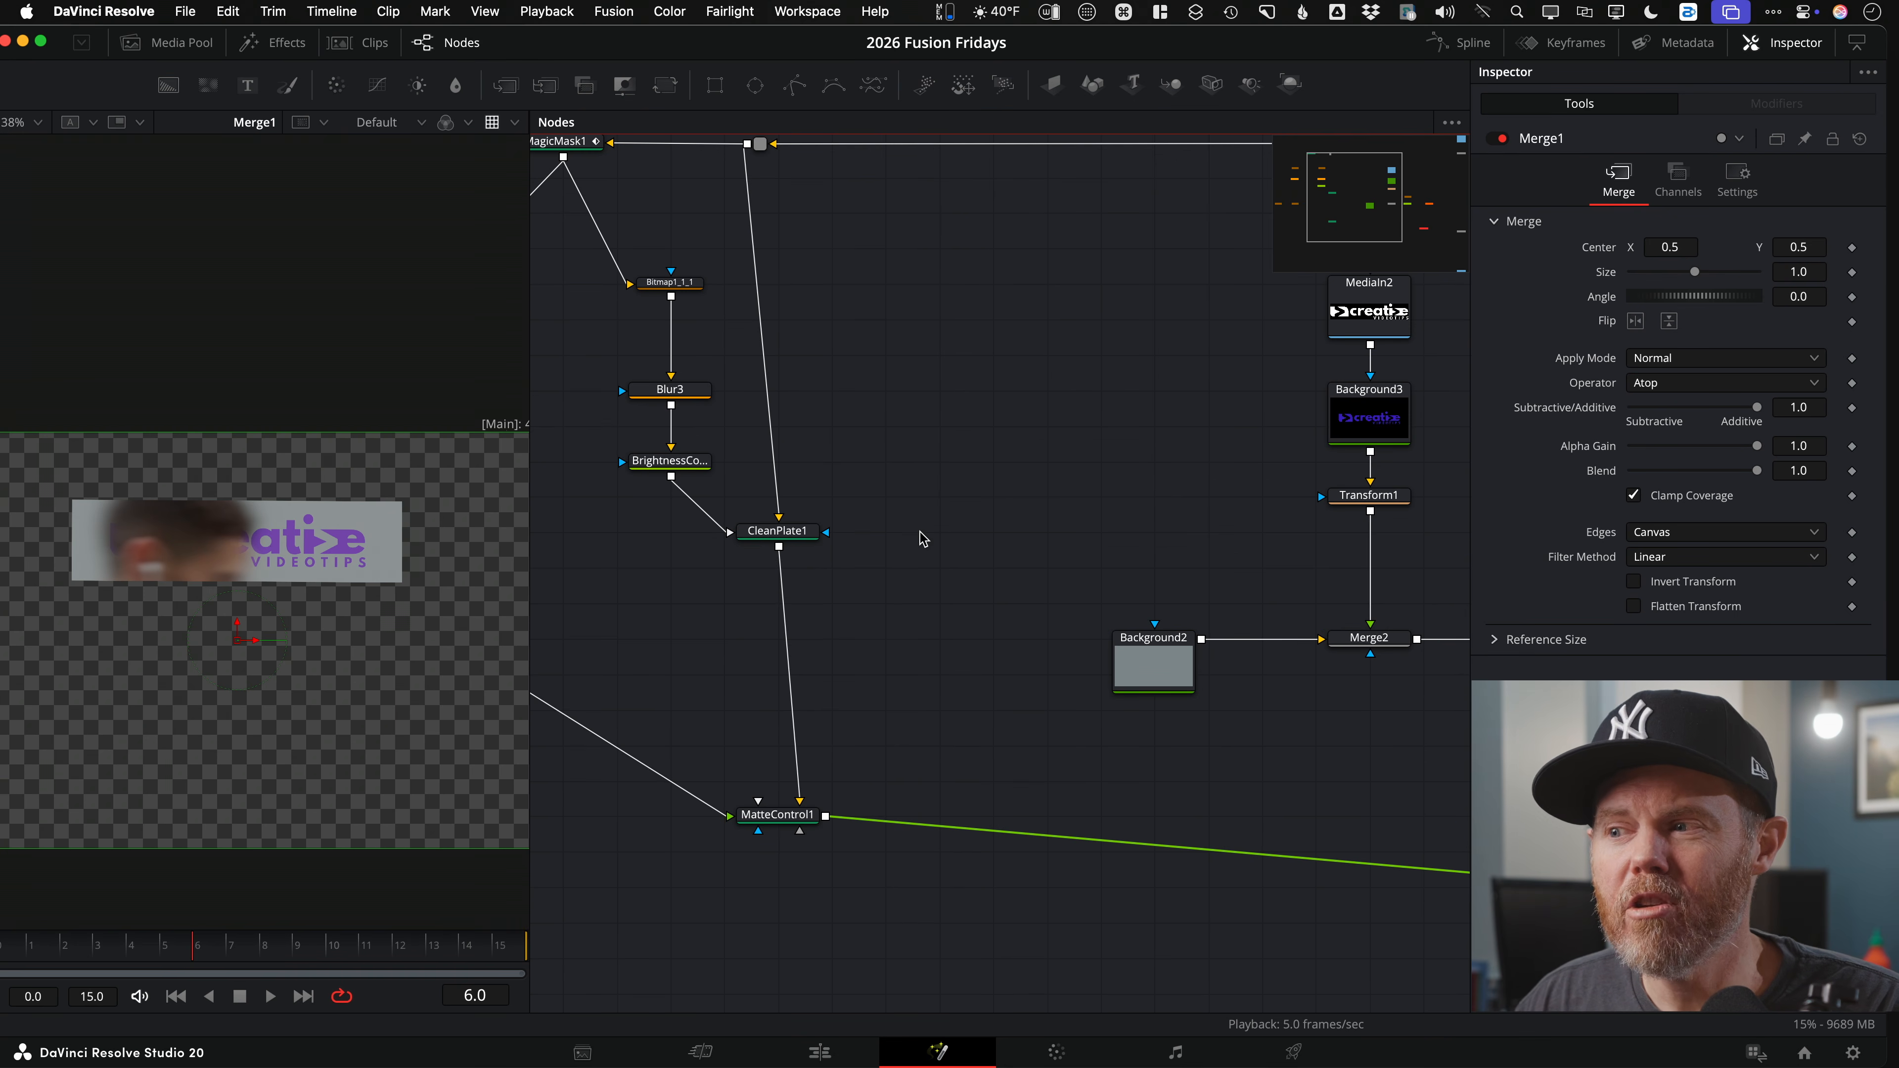
pyautogui.moveTo(777, 530); pyautogui.dragTo(348, 530)
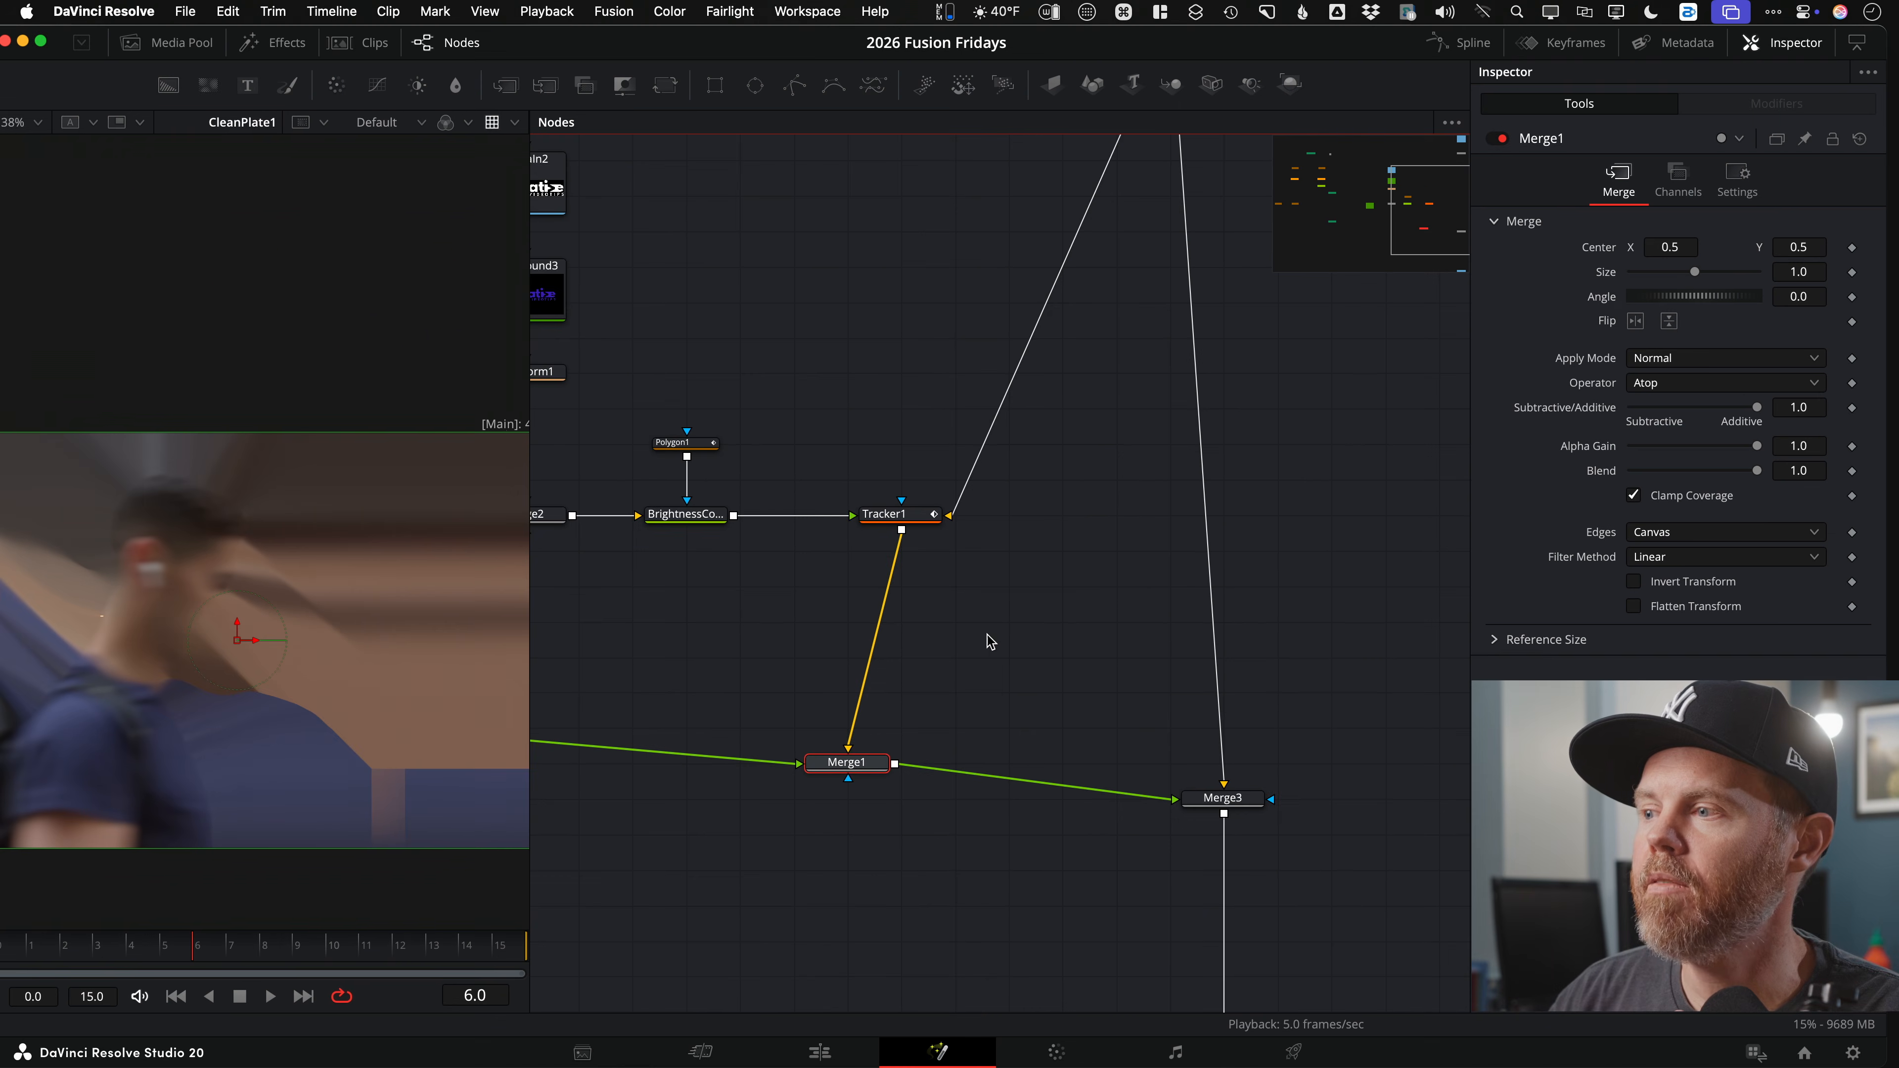
# Step: View ReduceNoise, Tracker1, Merge1 and finally Merge3 to compare each stage
pyautogui.scroll(-4, 991, 642)
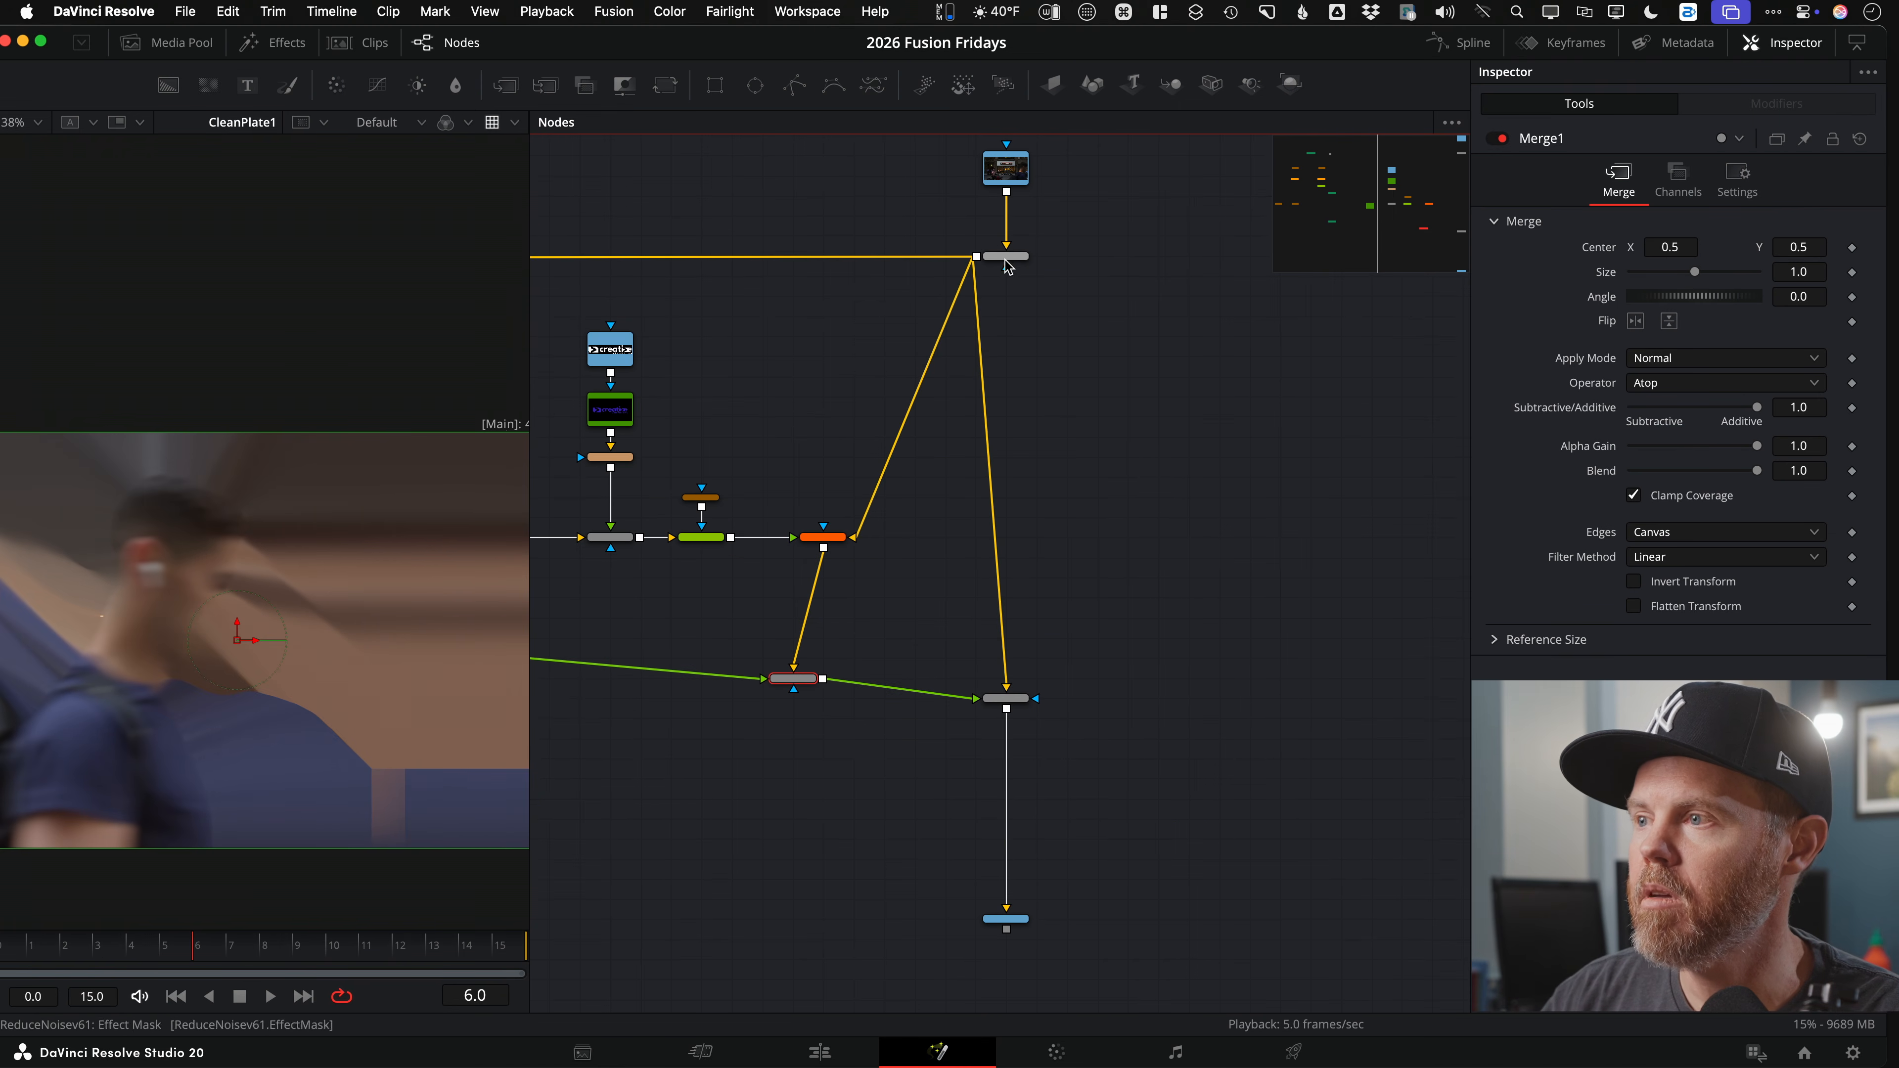
pyautogui.moveTo(338, 589); pyautogui.dragTo(338, 589)
pyautogui.moveTo(911, 495); pyautogui.dragTo(363, 486)
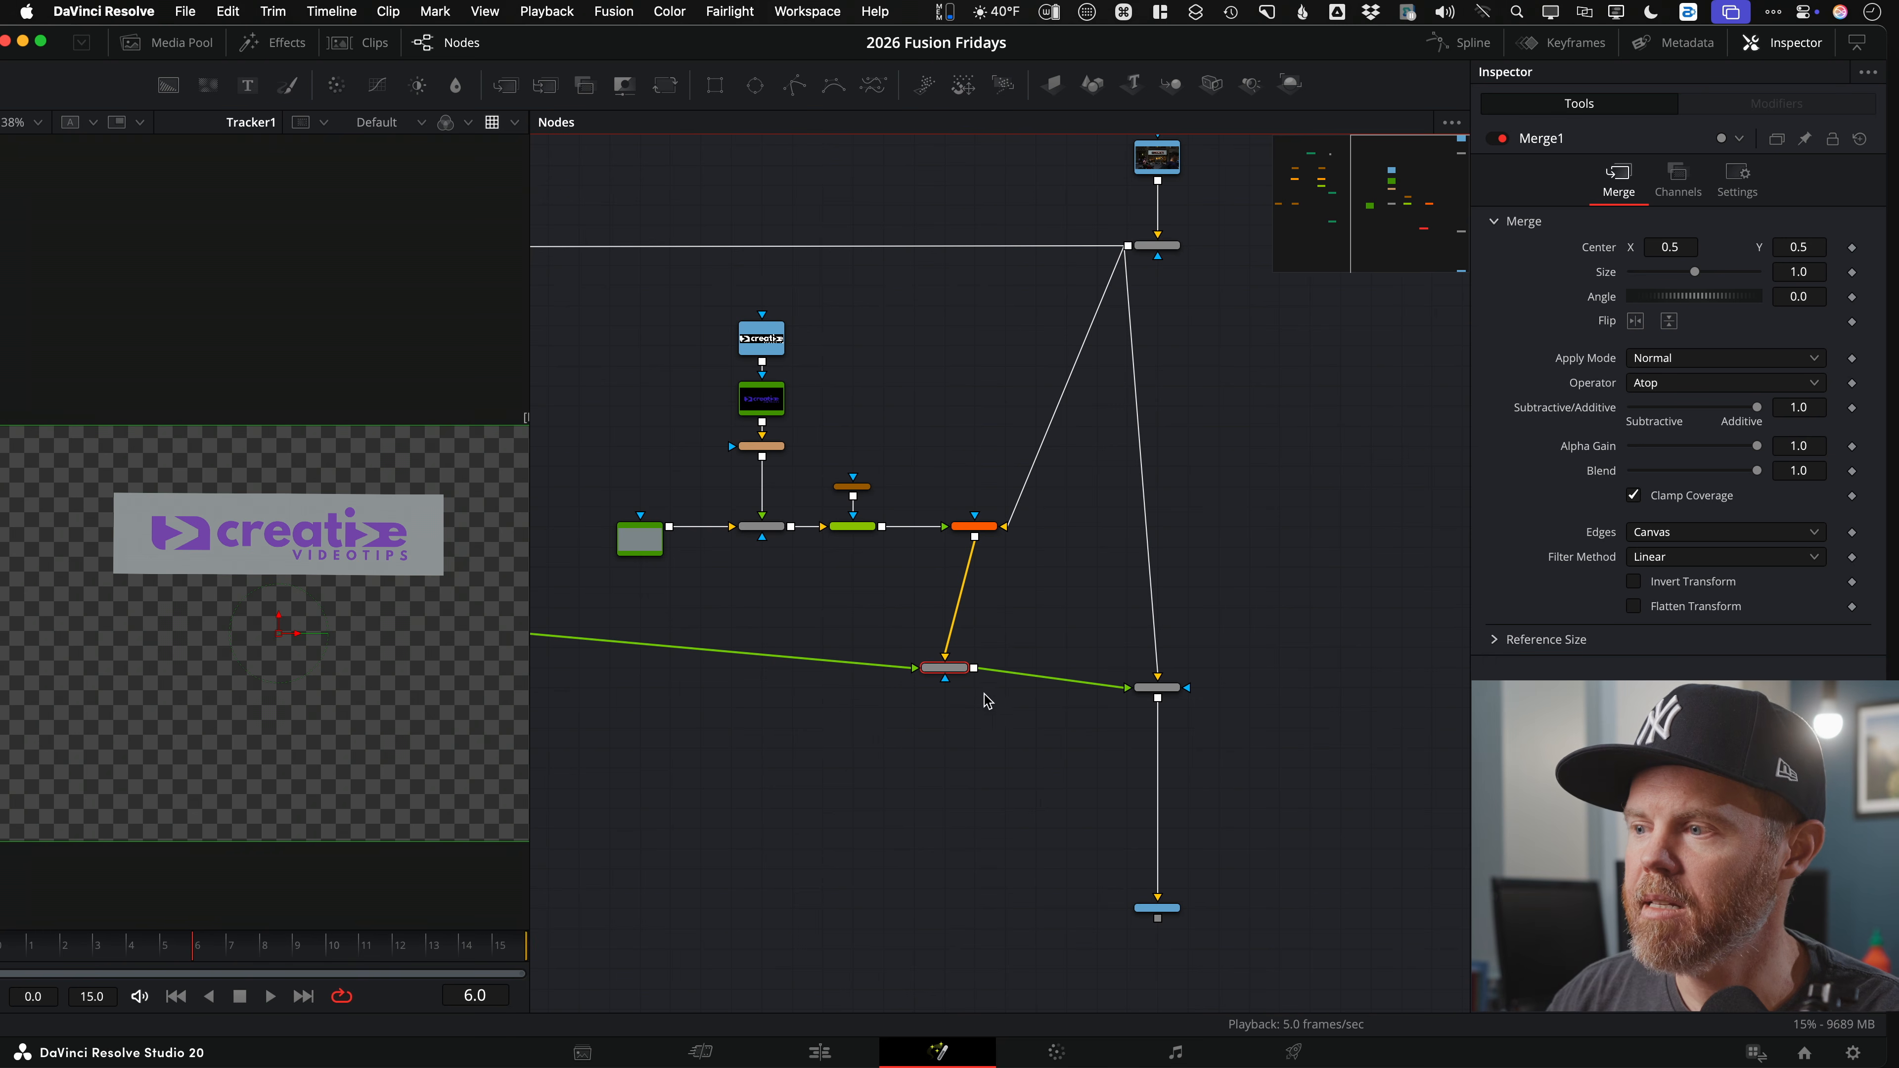
pyautogui.press('1')
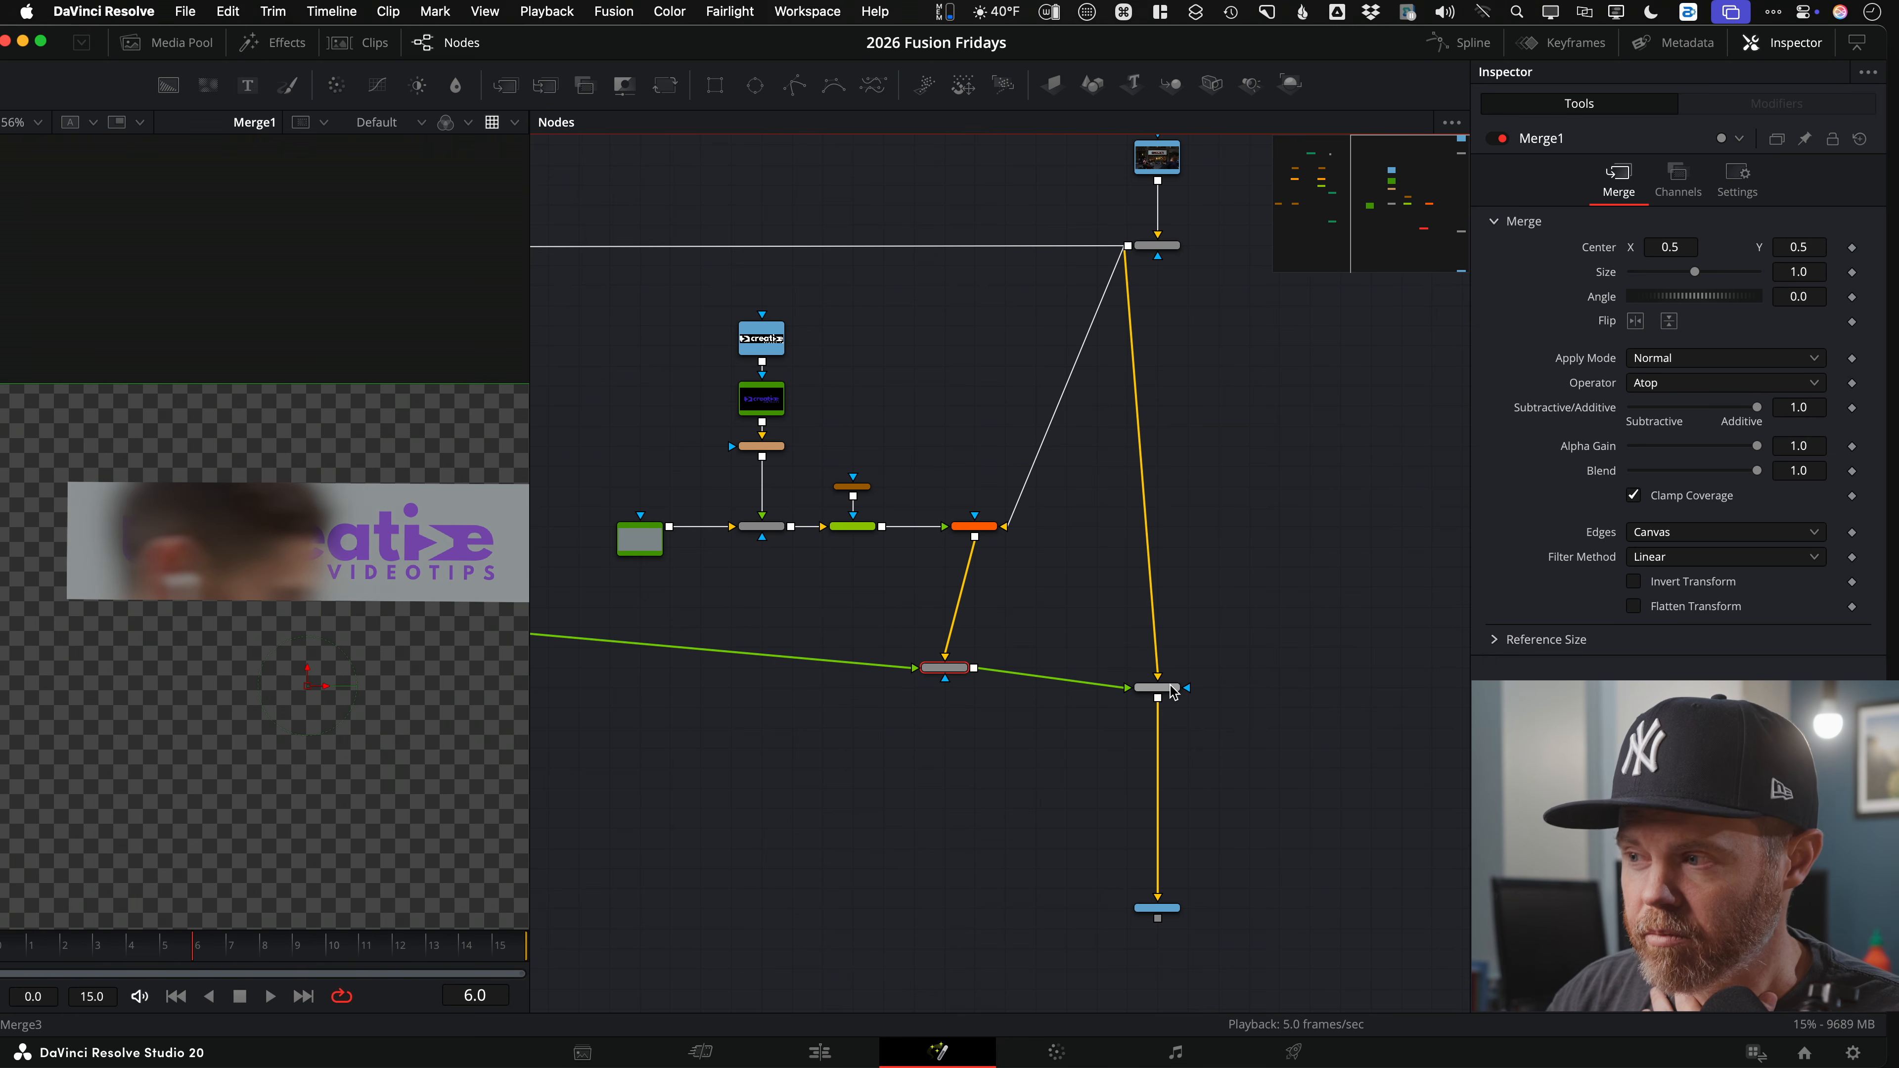
pyautogui.moveTo(311, 571); pyautogui.dragTo(310, 571)
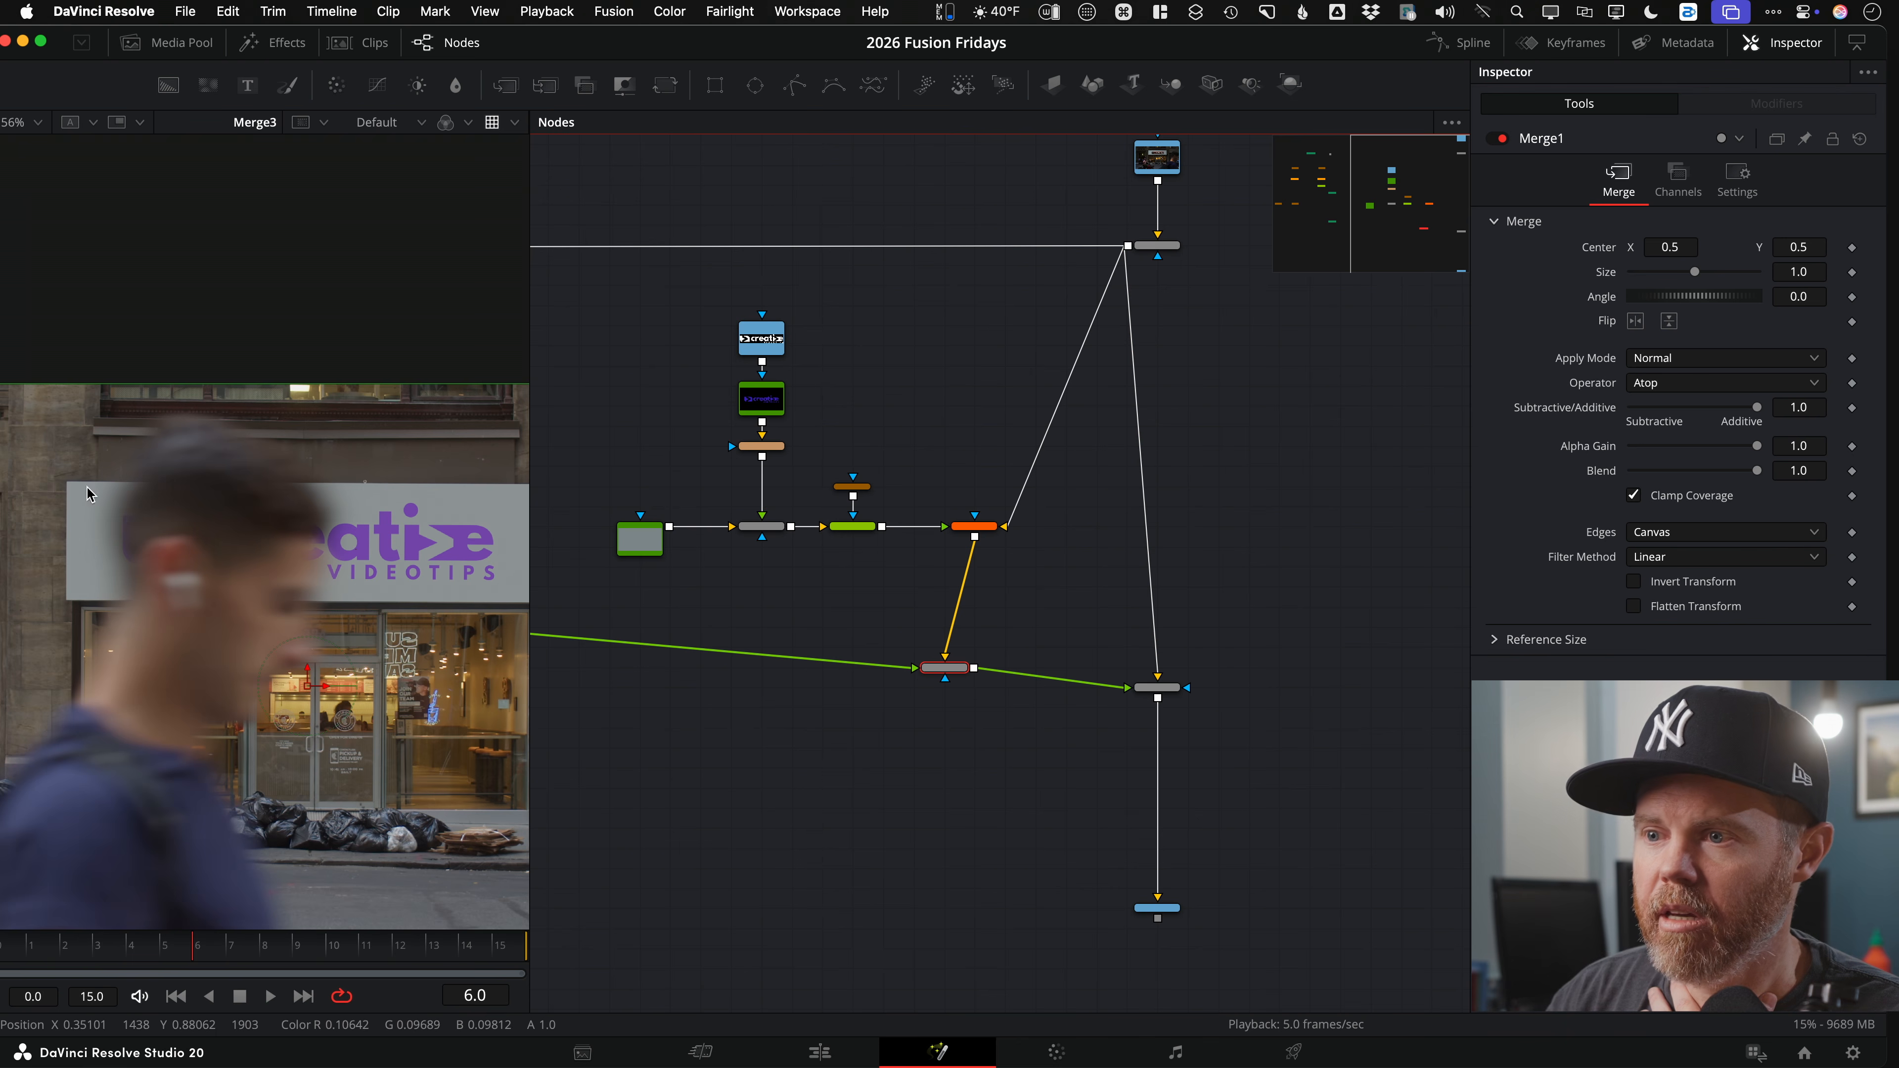